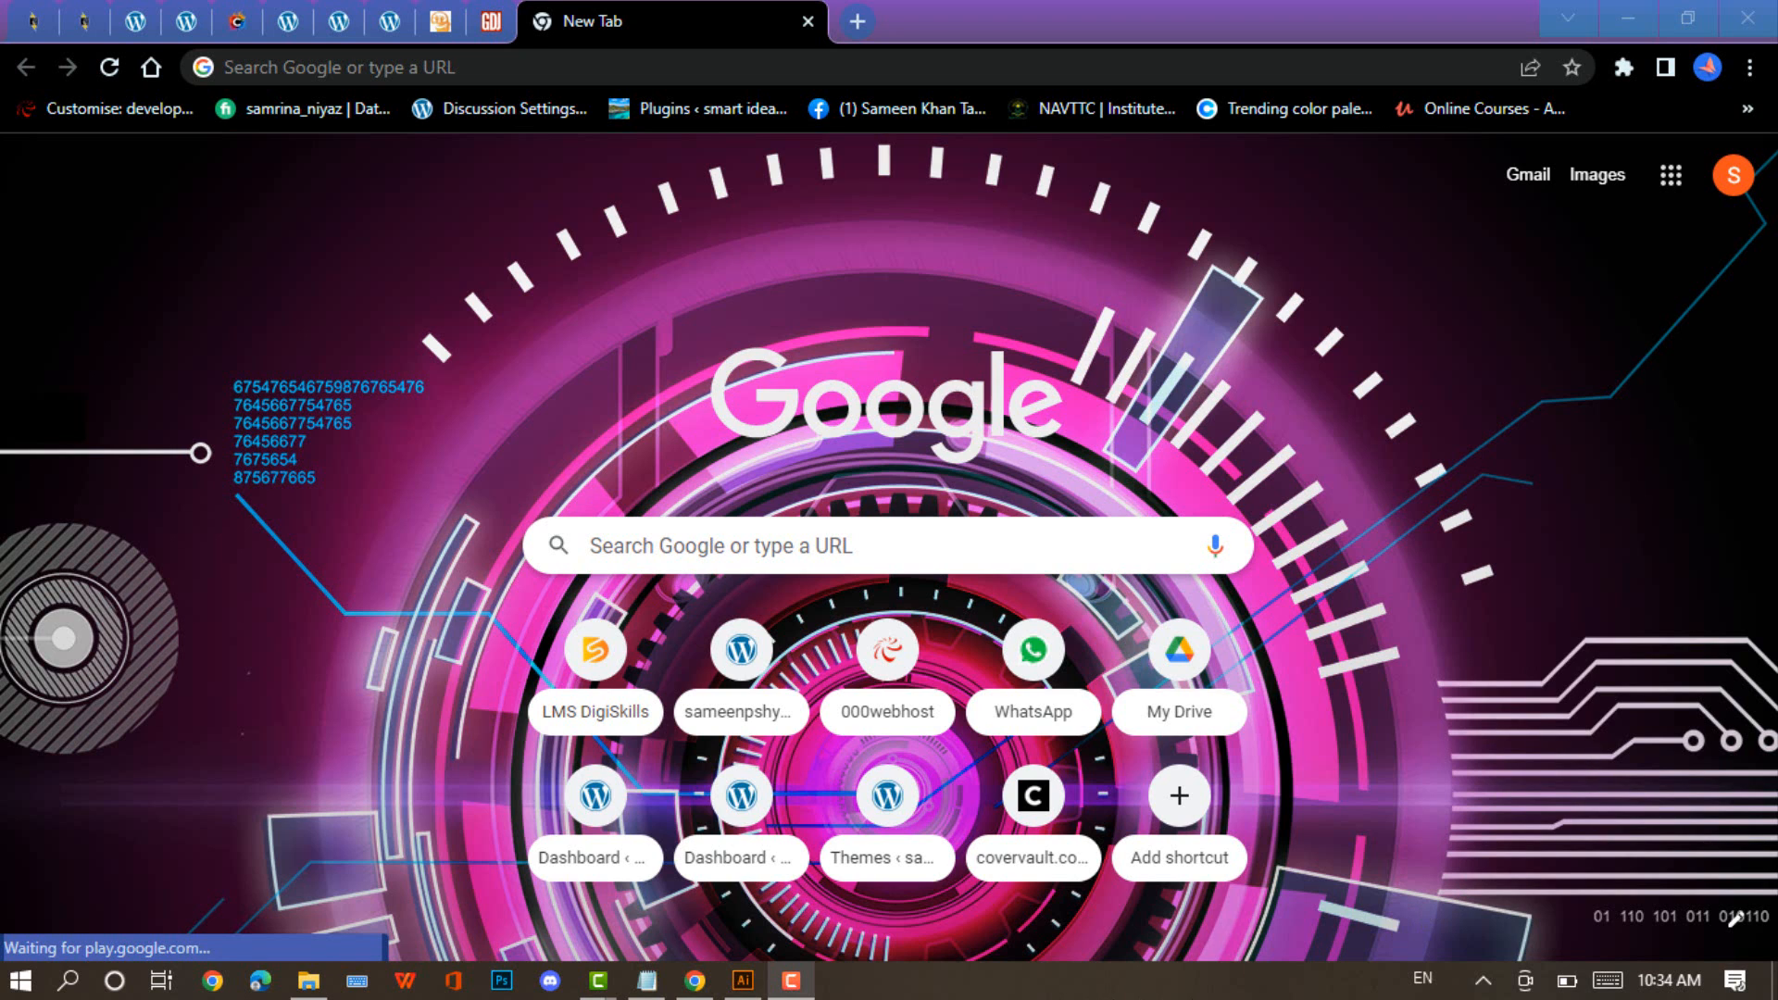
# Switch to Illustrator and create a new 4 x 4 in document with one artboard in RGB at 300 ppi
pyautogui.click(743, 980)
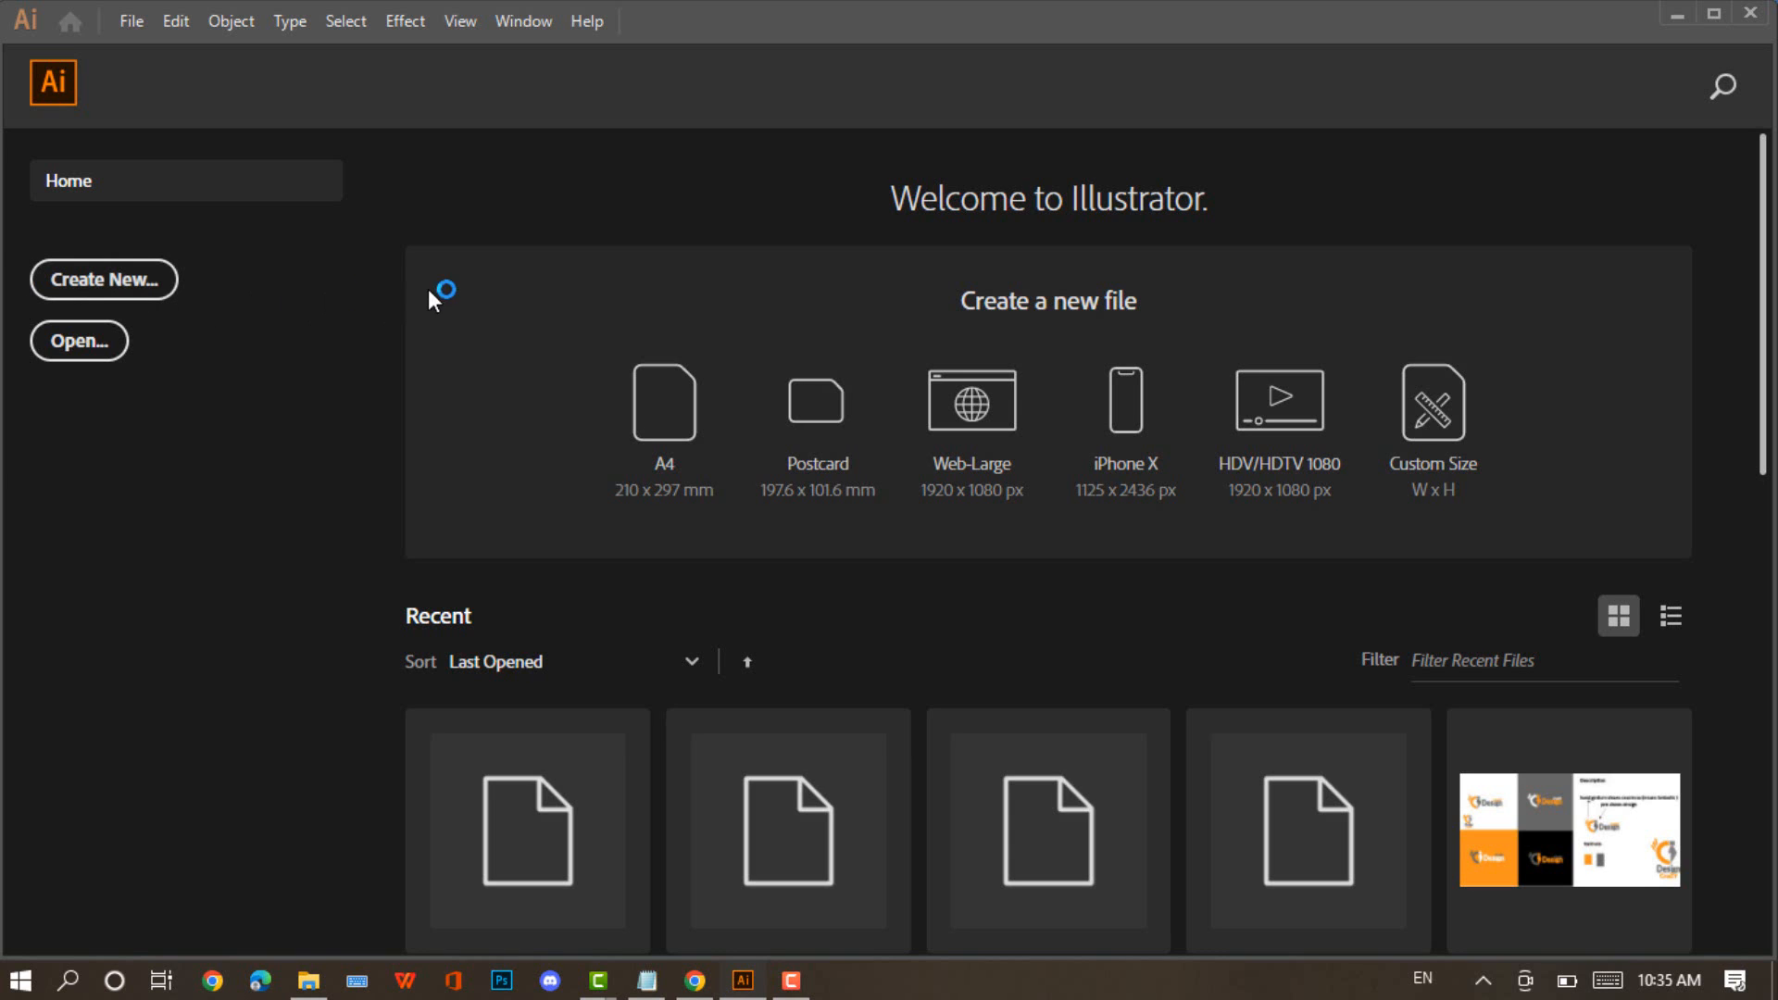
pyautogui.hotkey('ctrl', 'n')
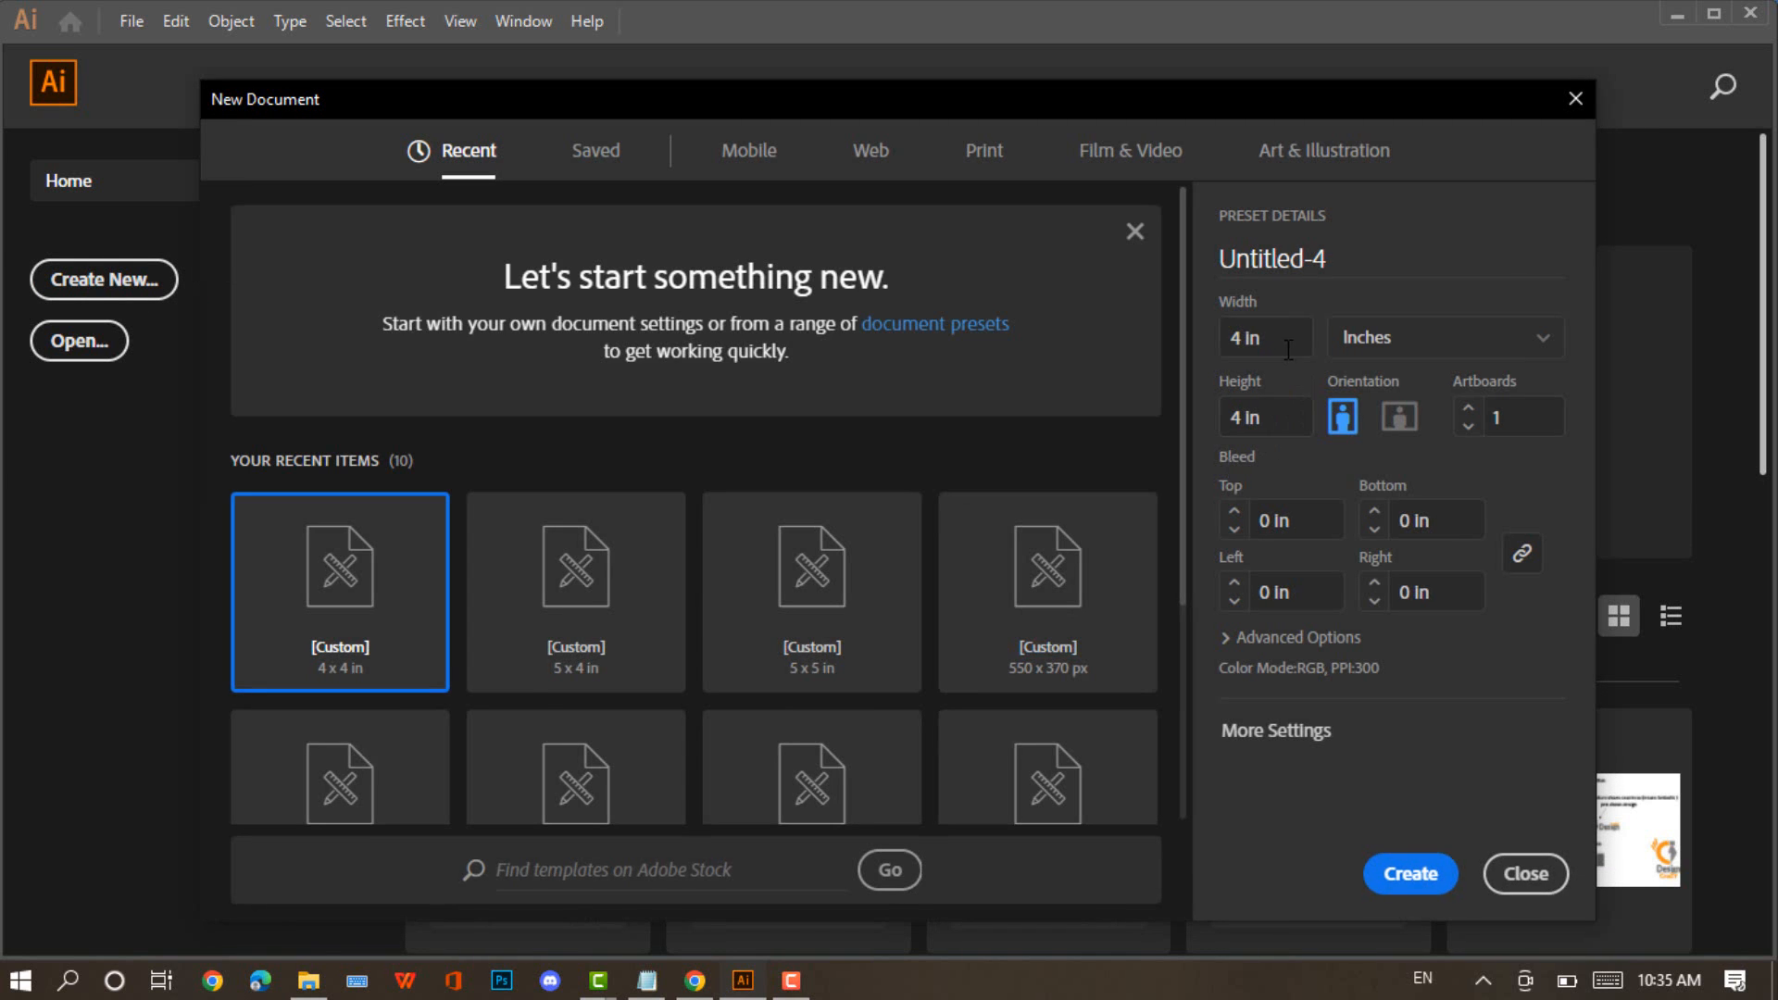
pyautogui.click(1299, 736)
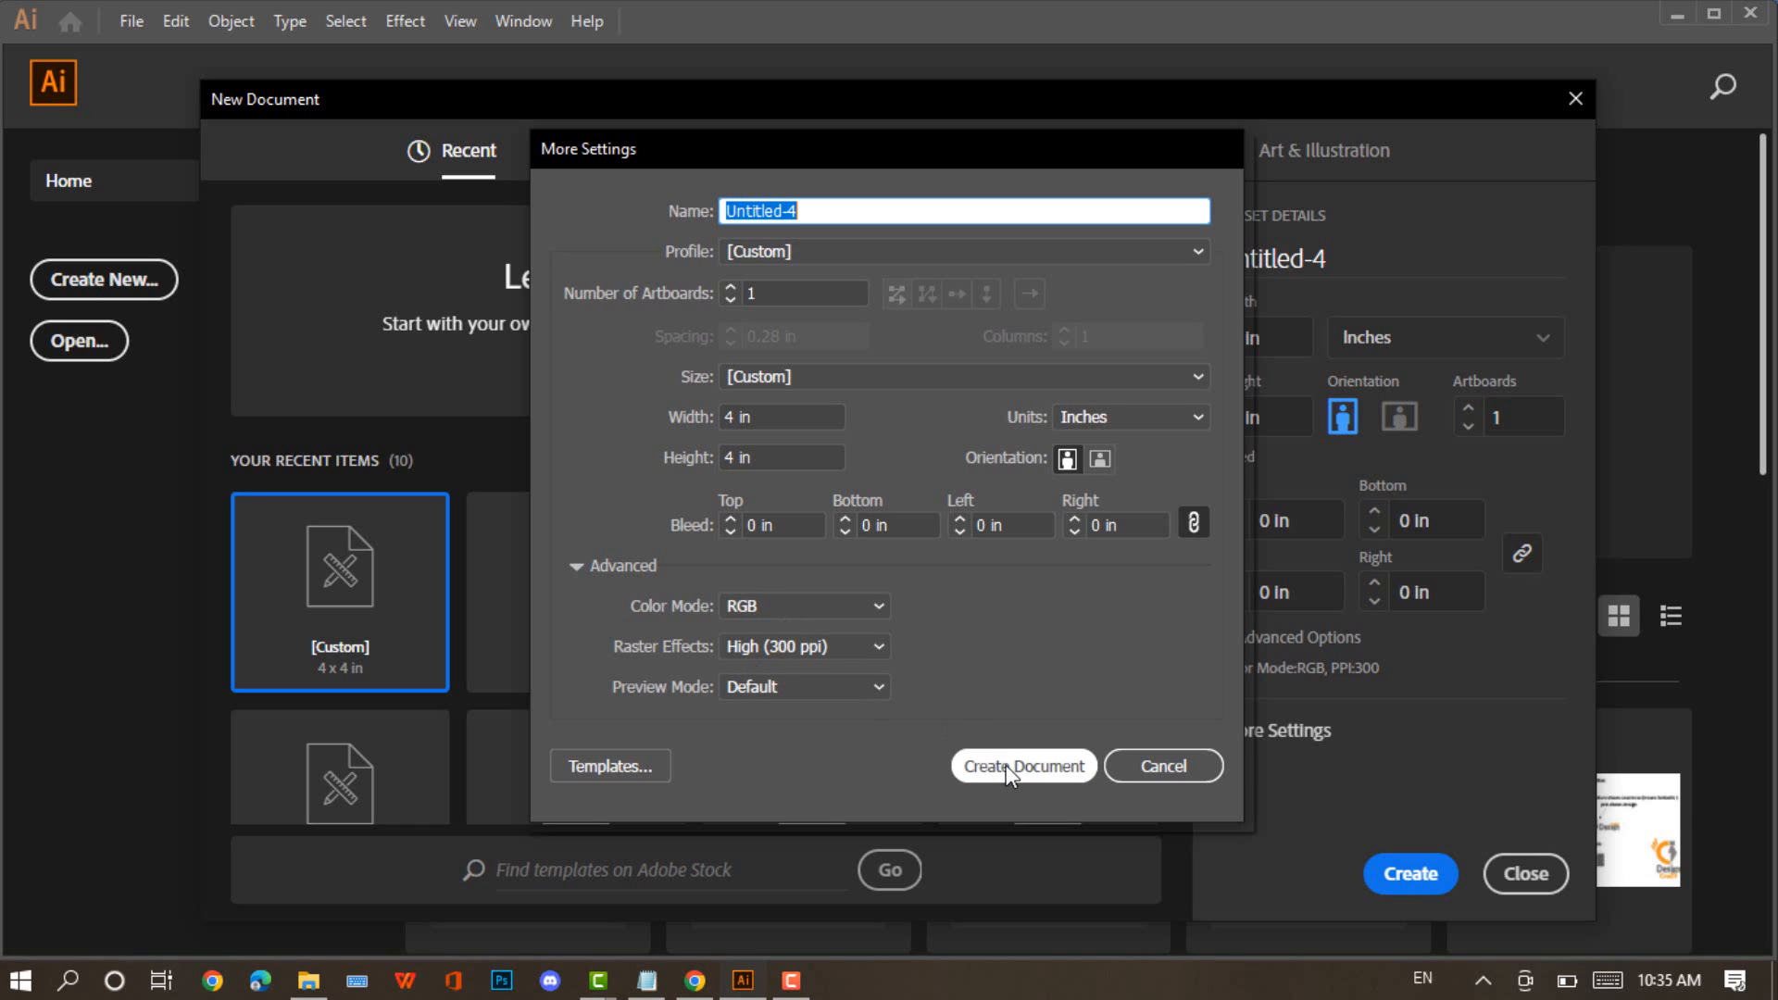
pyautogui.click(1163, 766)
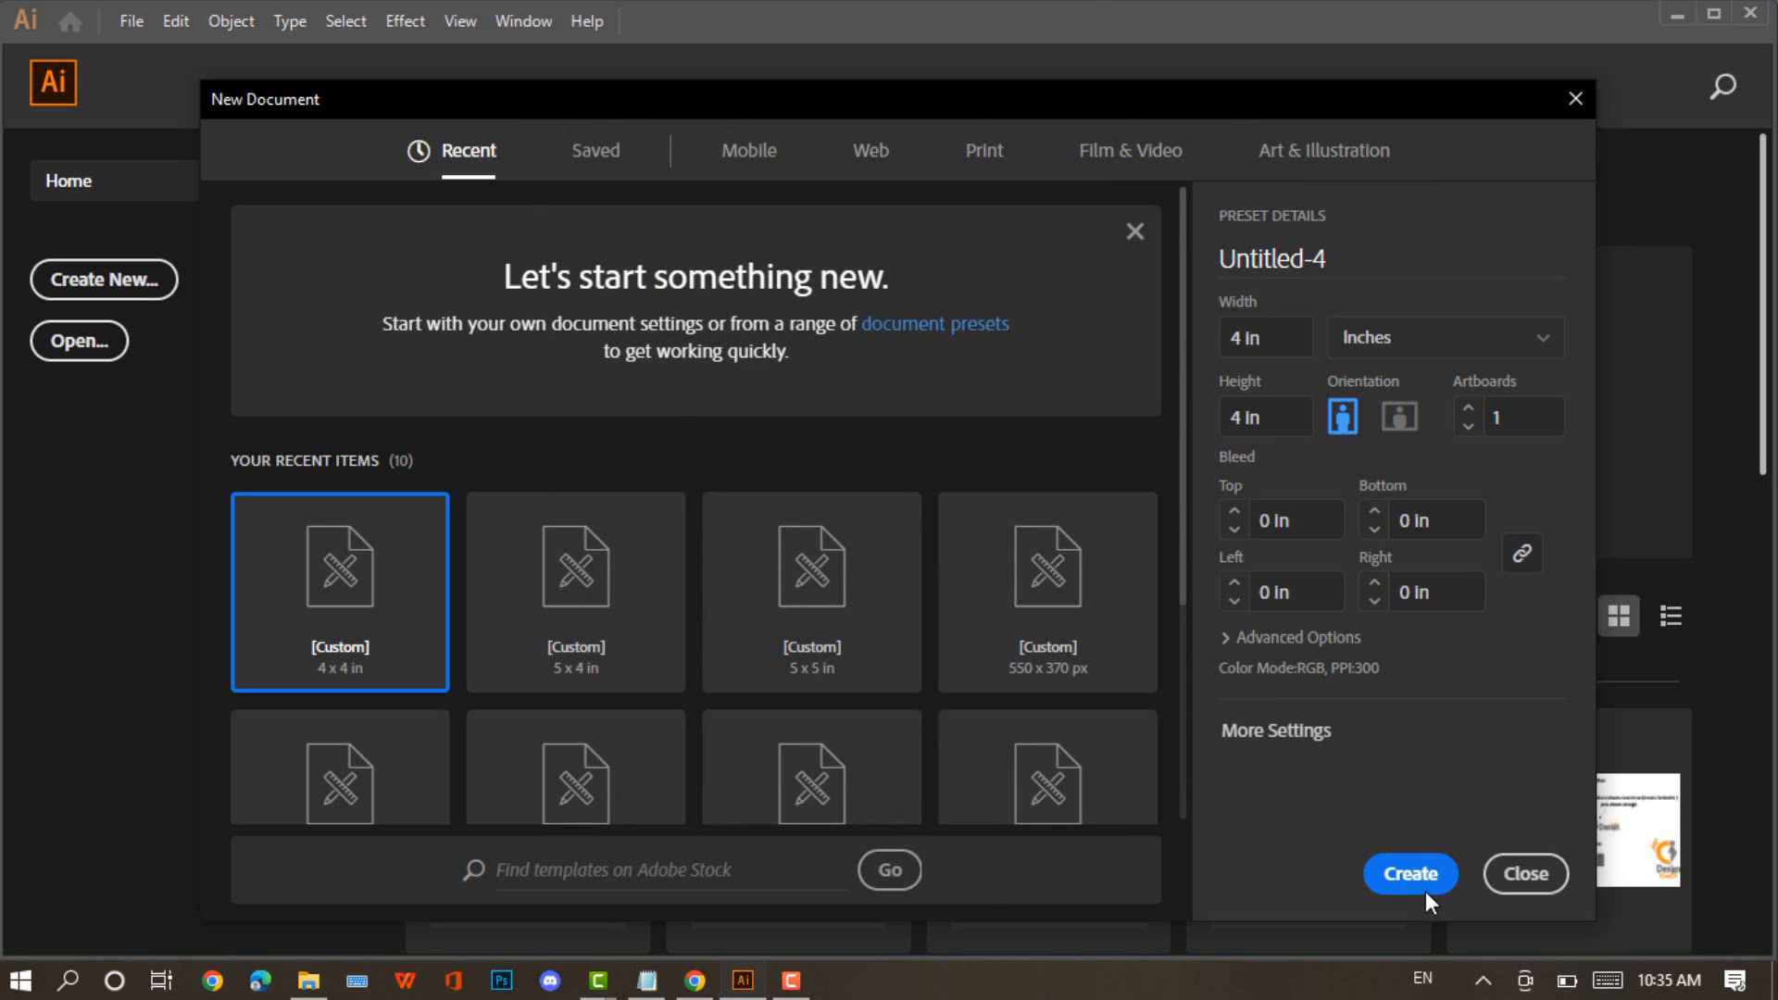
pyautogui.click(1431, 863)
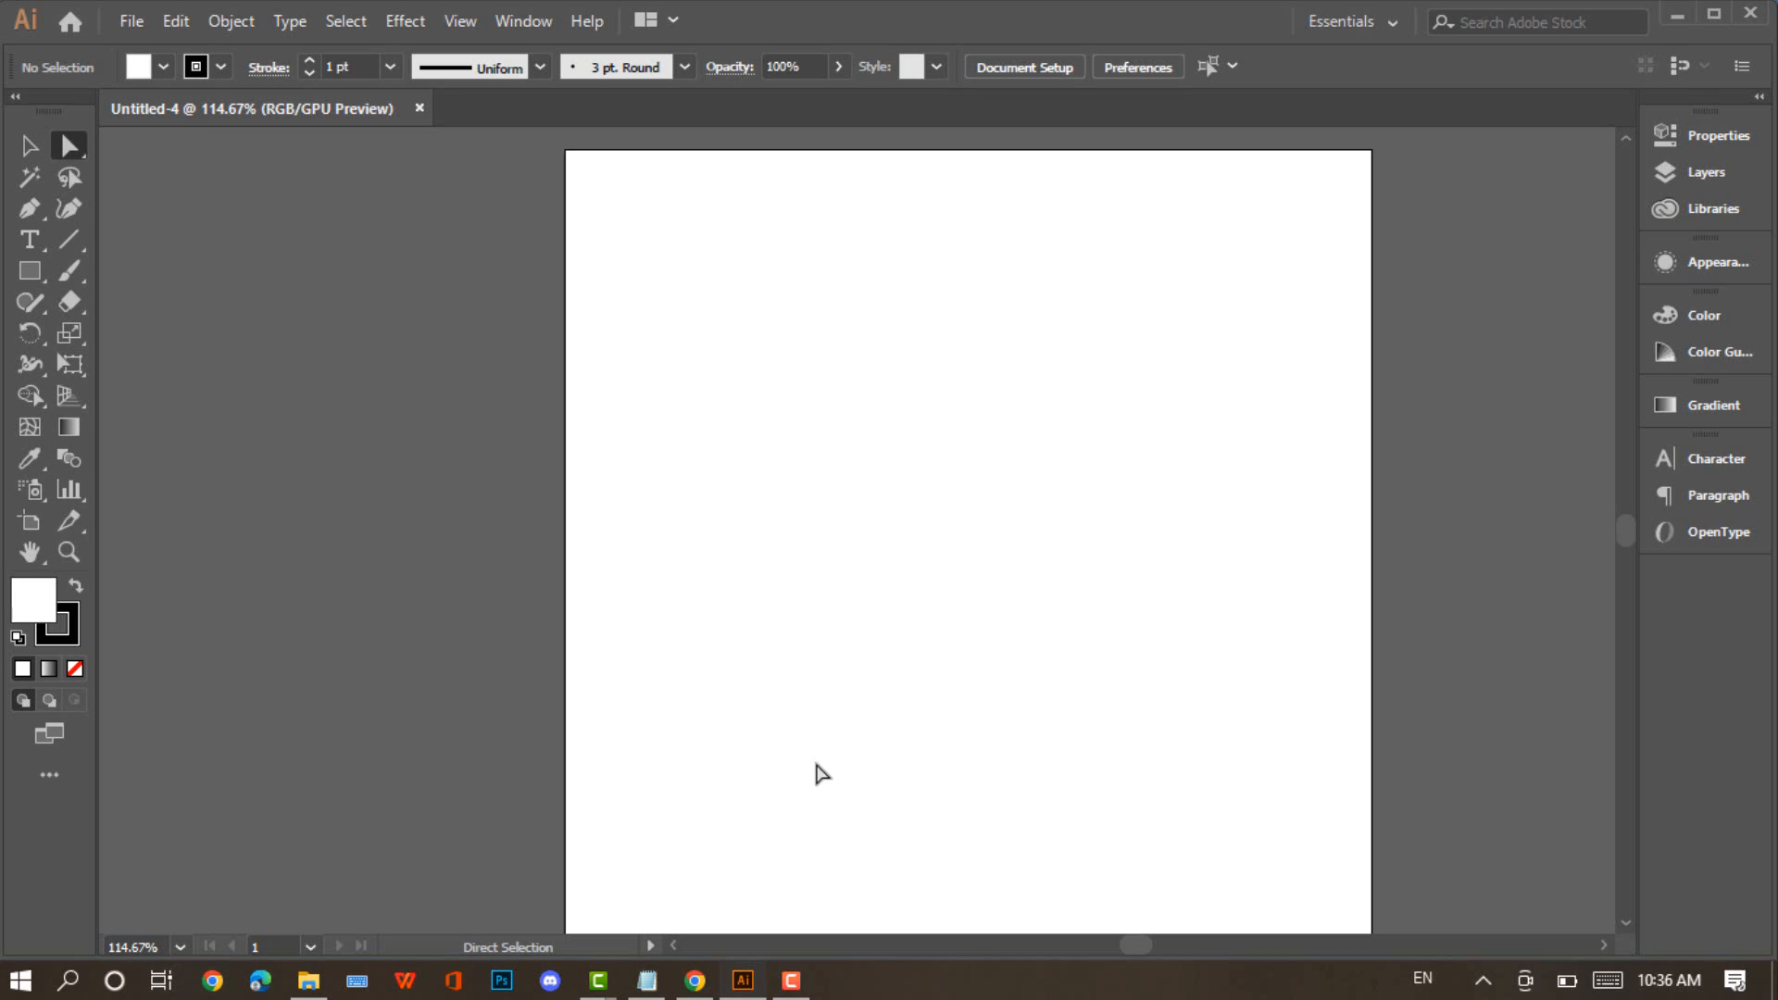
# Draw a square about 1.75 in wide in the upper part of the artboard with the Rectangle tool
pyautogui.press('z')
pyautogui.rightClick(69, 152)
pyautogui.click(224, 149)
pyautogui.click(34, 276)
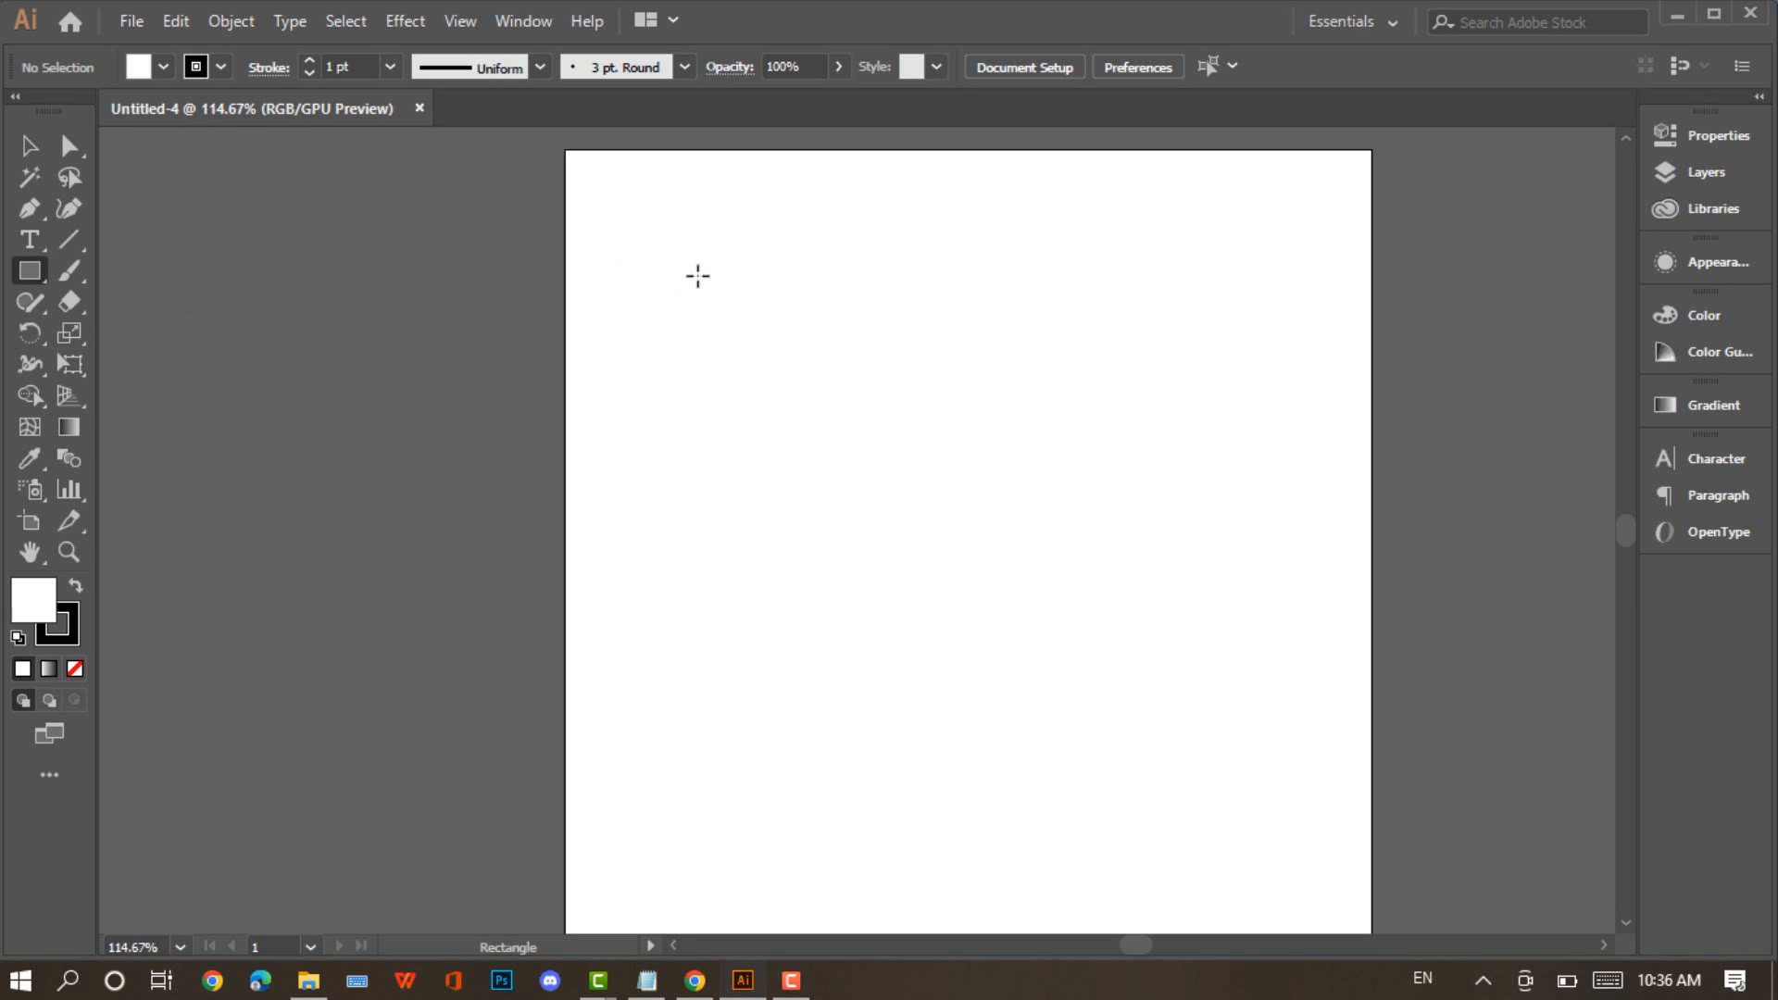
pyautogui.moveTo(697, 275); pyautogui.dragTo(1051, 608)
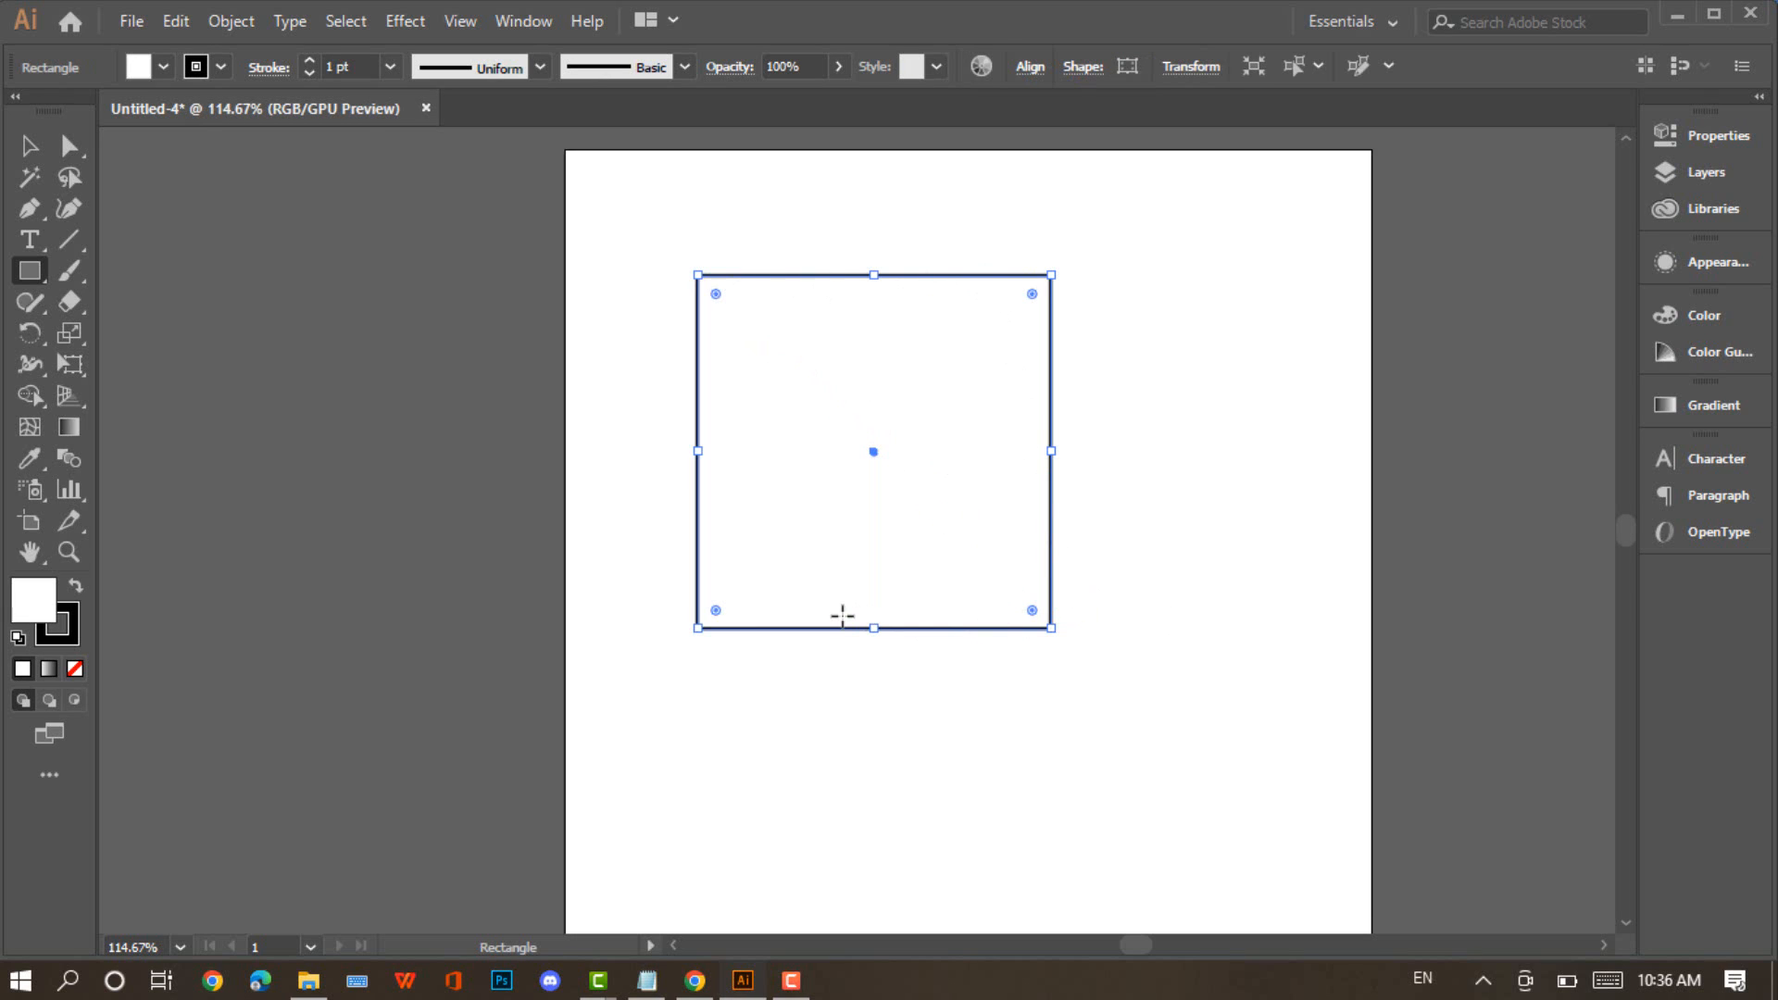
# Move the square's top-right anchor point down and inward with Direct Selection, and undo the move
pyautogui.click(72, 146)
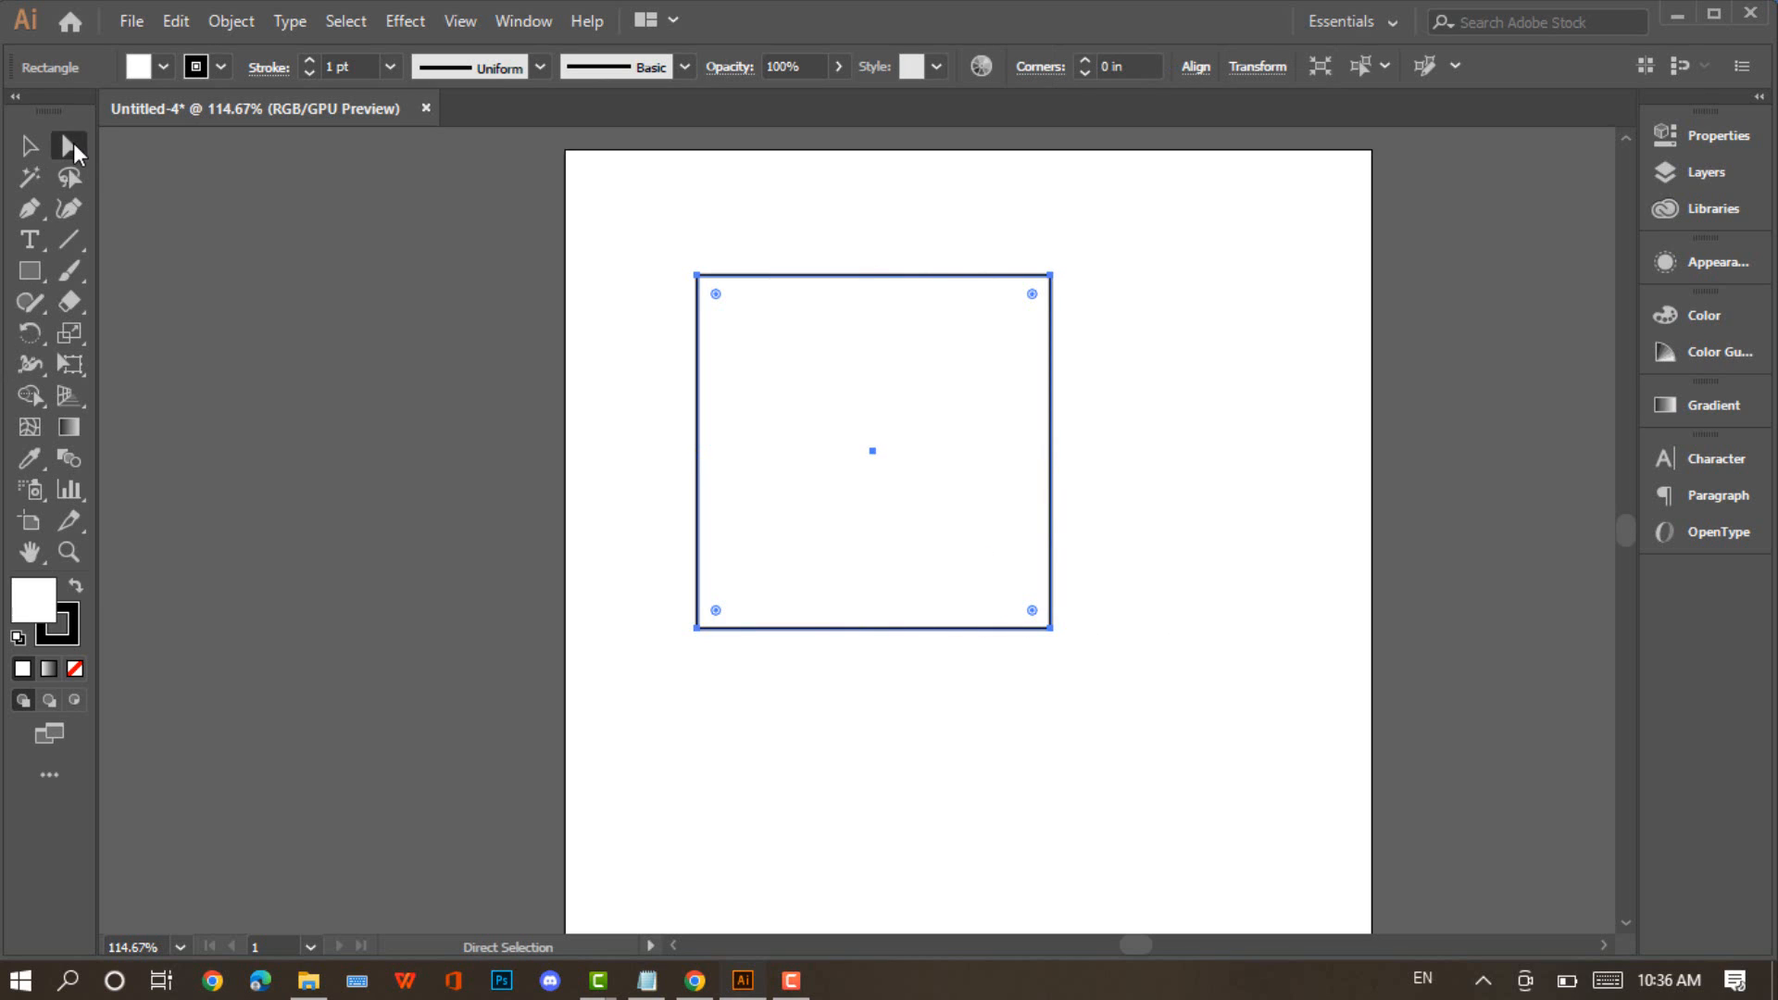
pyautogui.click(1051, 278)
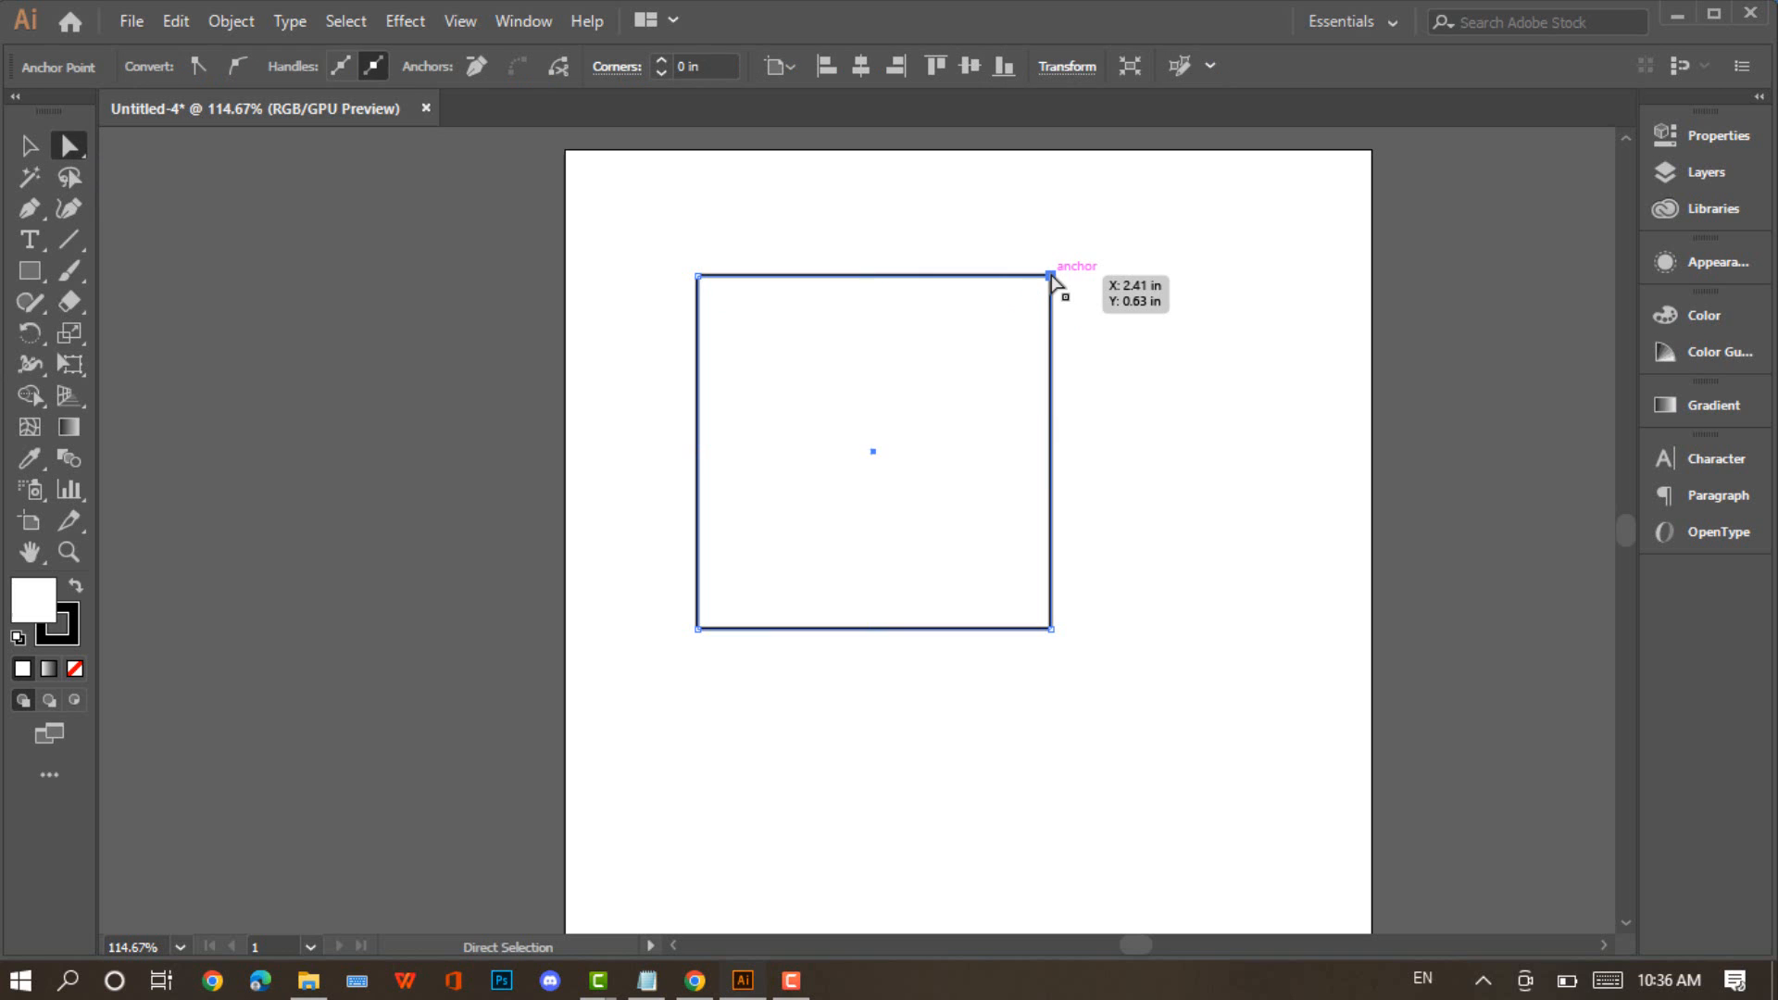
pyautogui.moveTo(1051, 278); pyautogui.dragTo(1033, 370)
pyautogui.rightClick(1065, 326)
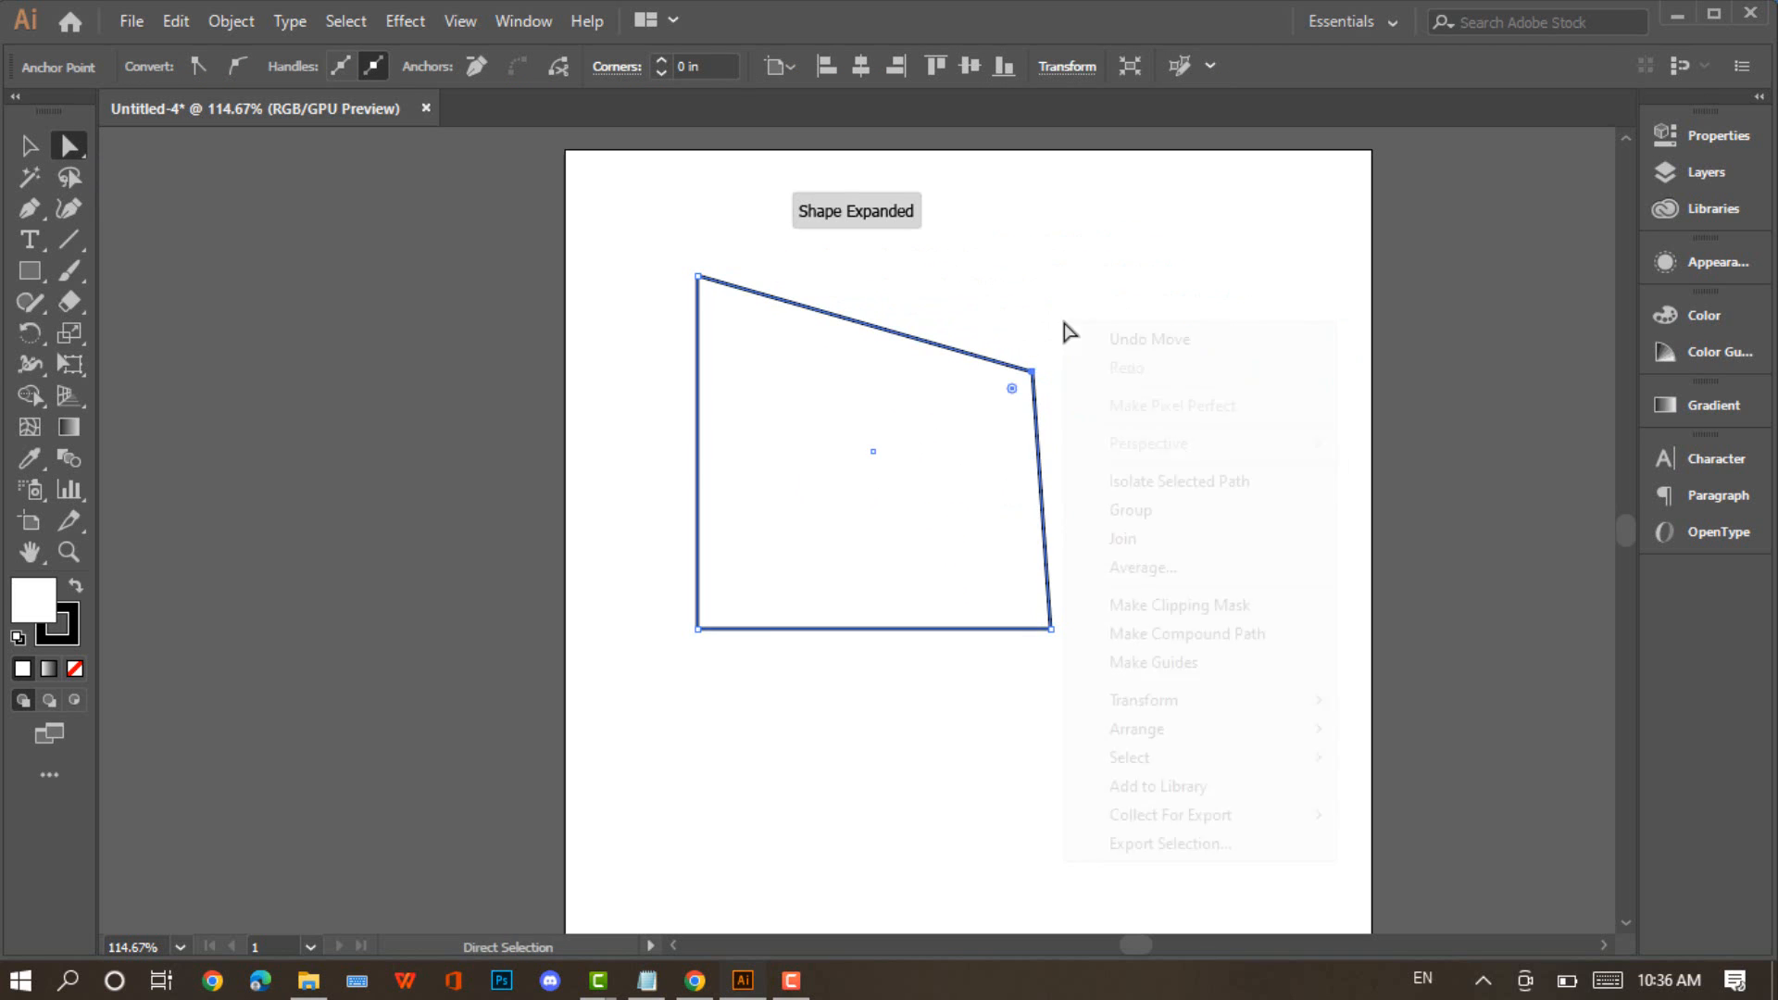
pyautogui.click(1016, 309)
pyautogui.click(1018, 326)
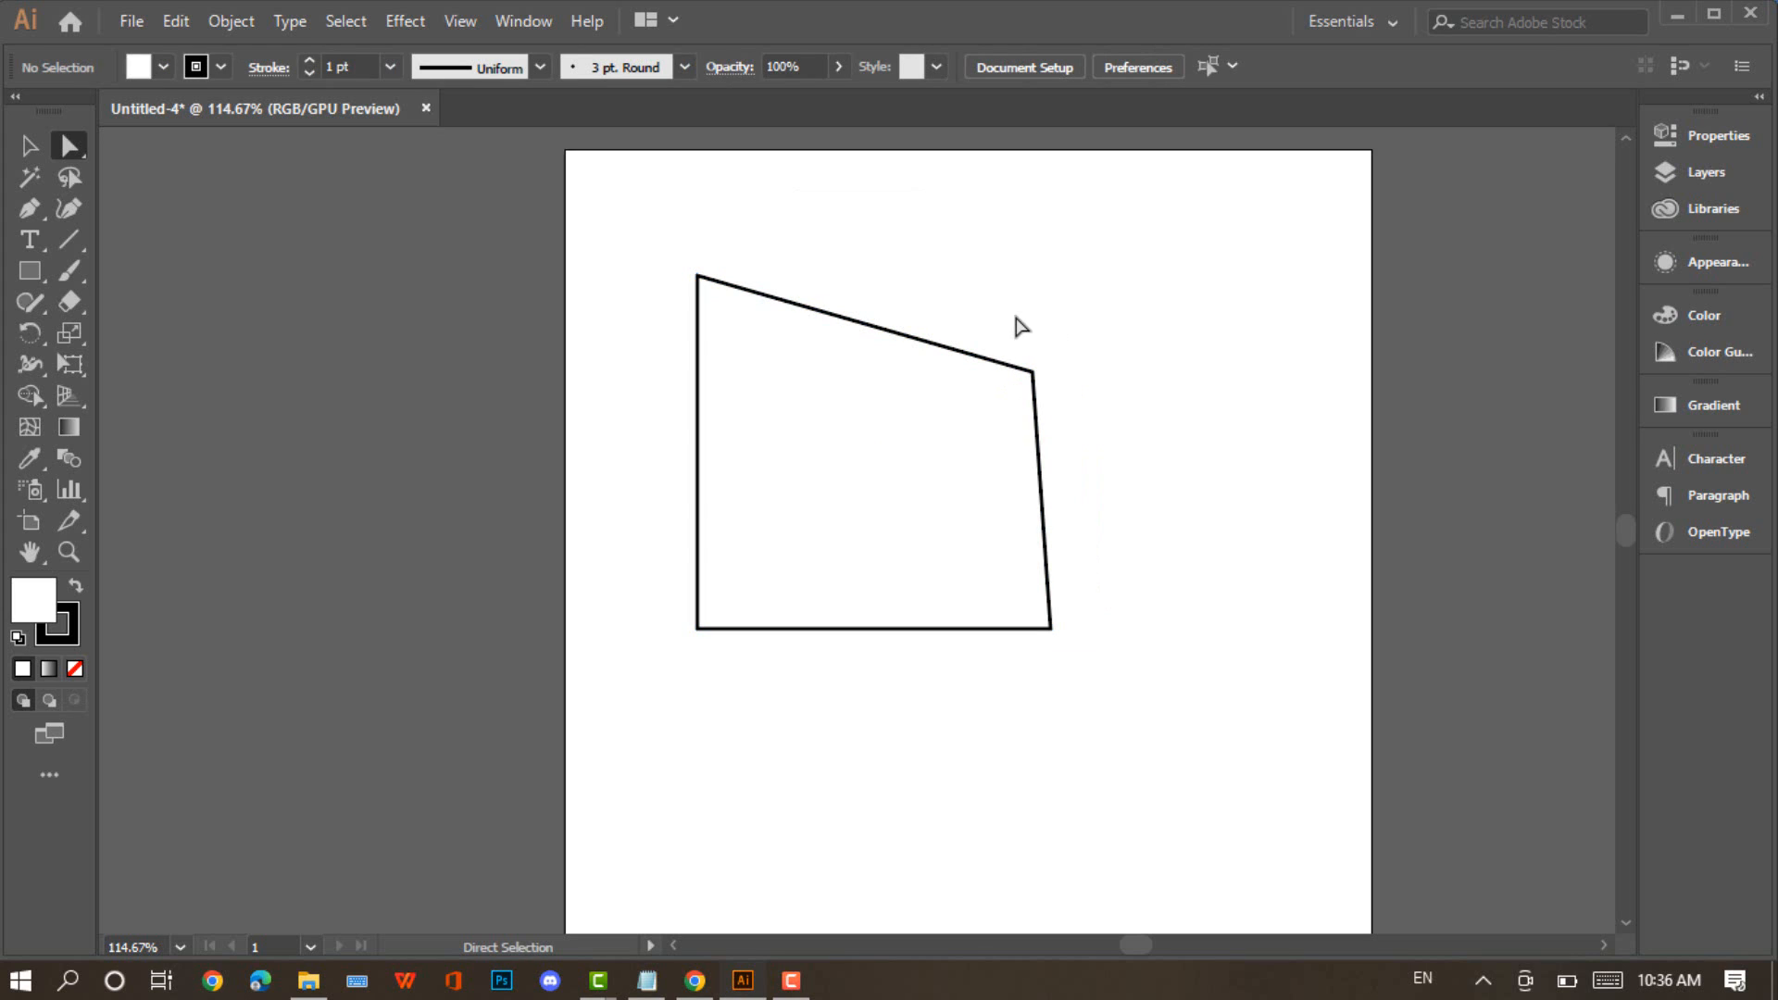
pyautogui.press('ctrl')
pyautogui.hotkey('ctrl', 'z')
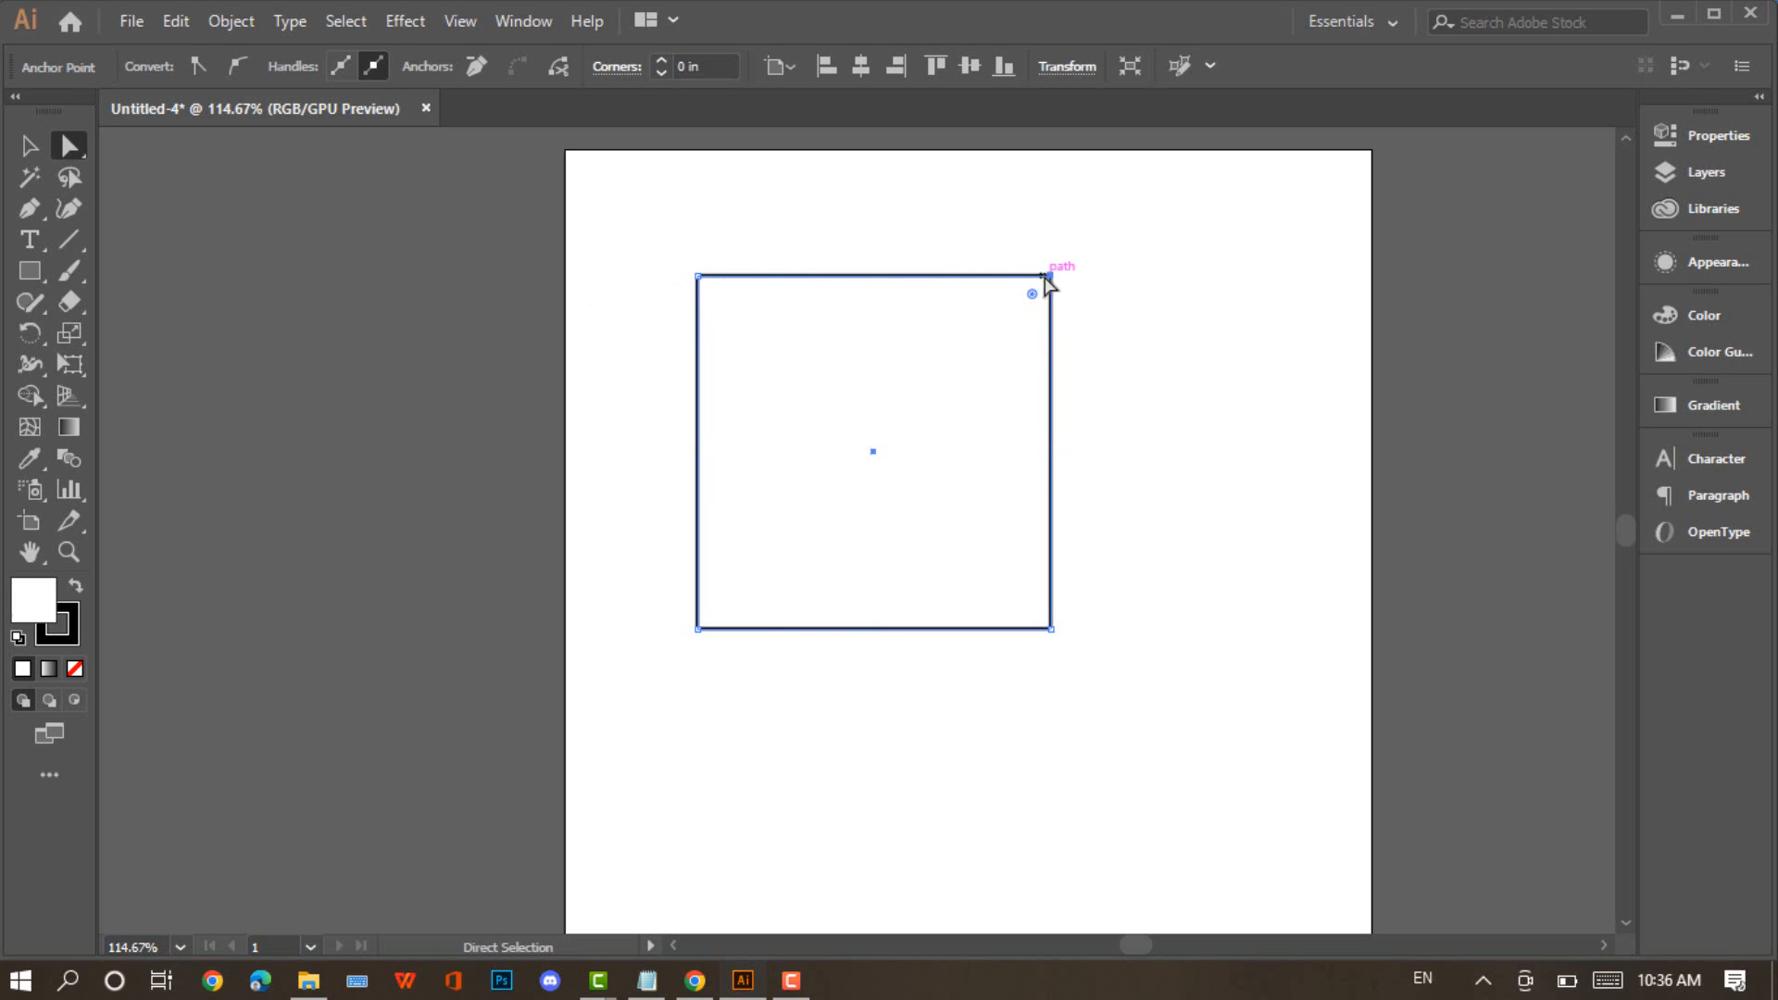
# Select the square's two top anchor points together, shift the top edge very slightly, and deselect the shape
pyautogui.moveTo(647, 237); pyautogui.dragTo(648, 239)
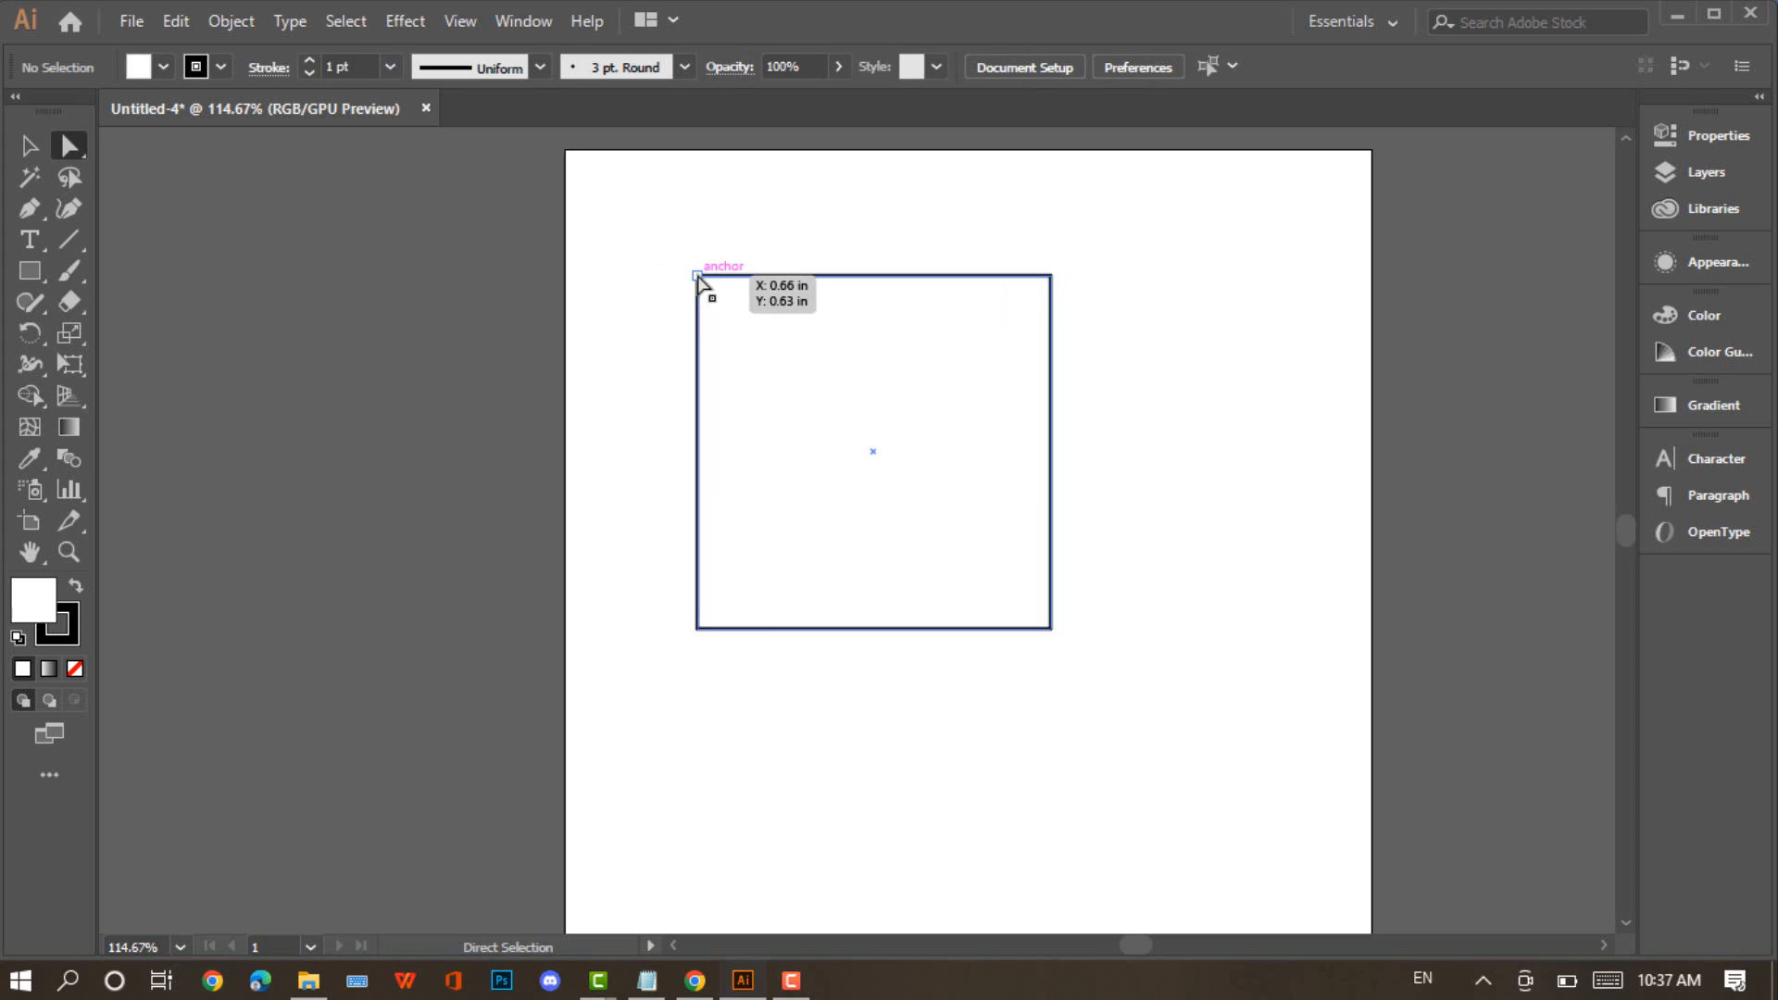
pyautogui.click(697, 276)
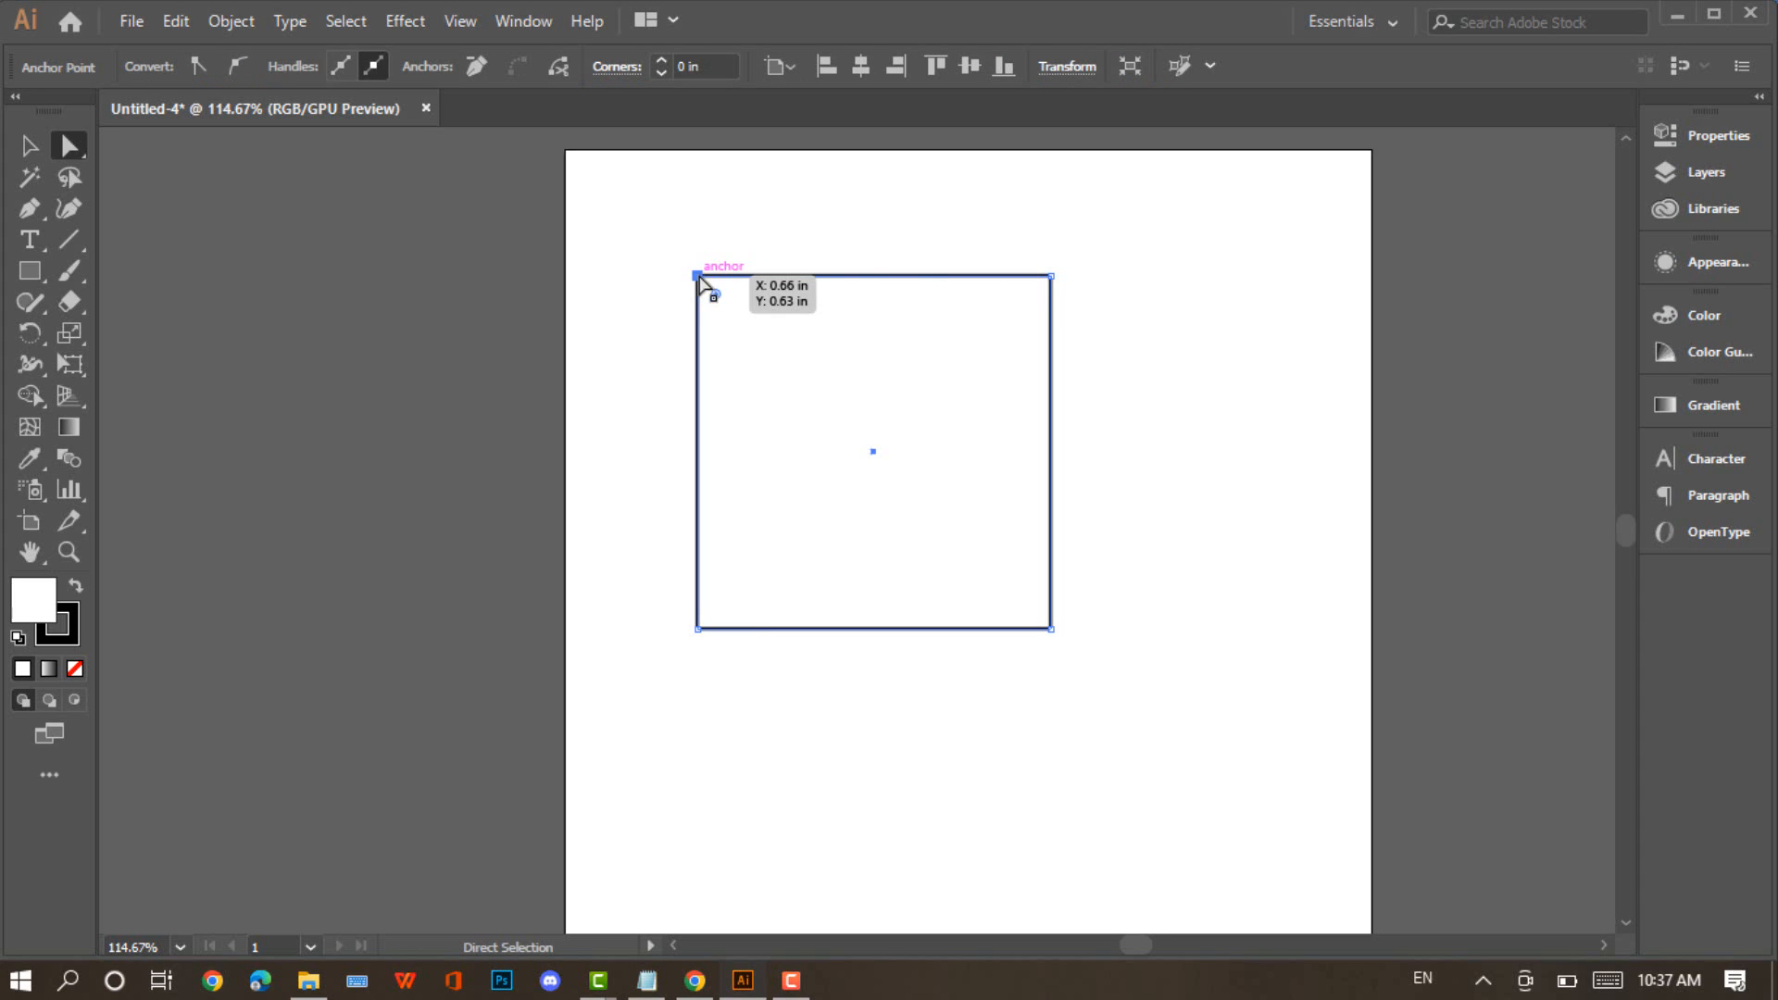
pyautogui.keyDown('shift'); pyautogui.click(1051, 276); pyautogui.keyUp('shift')
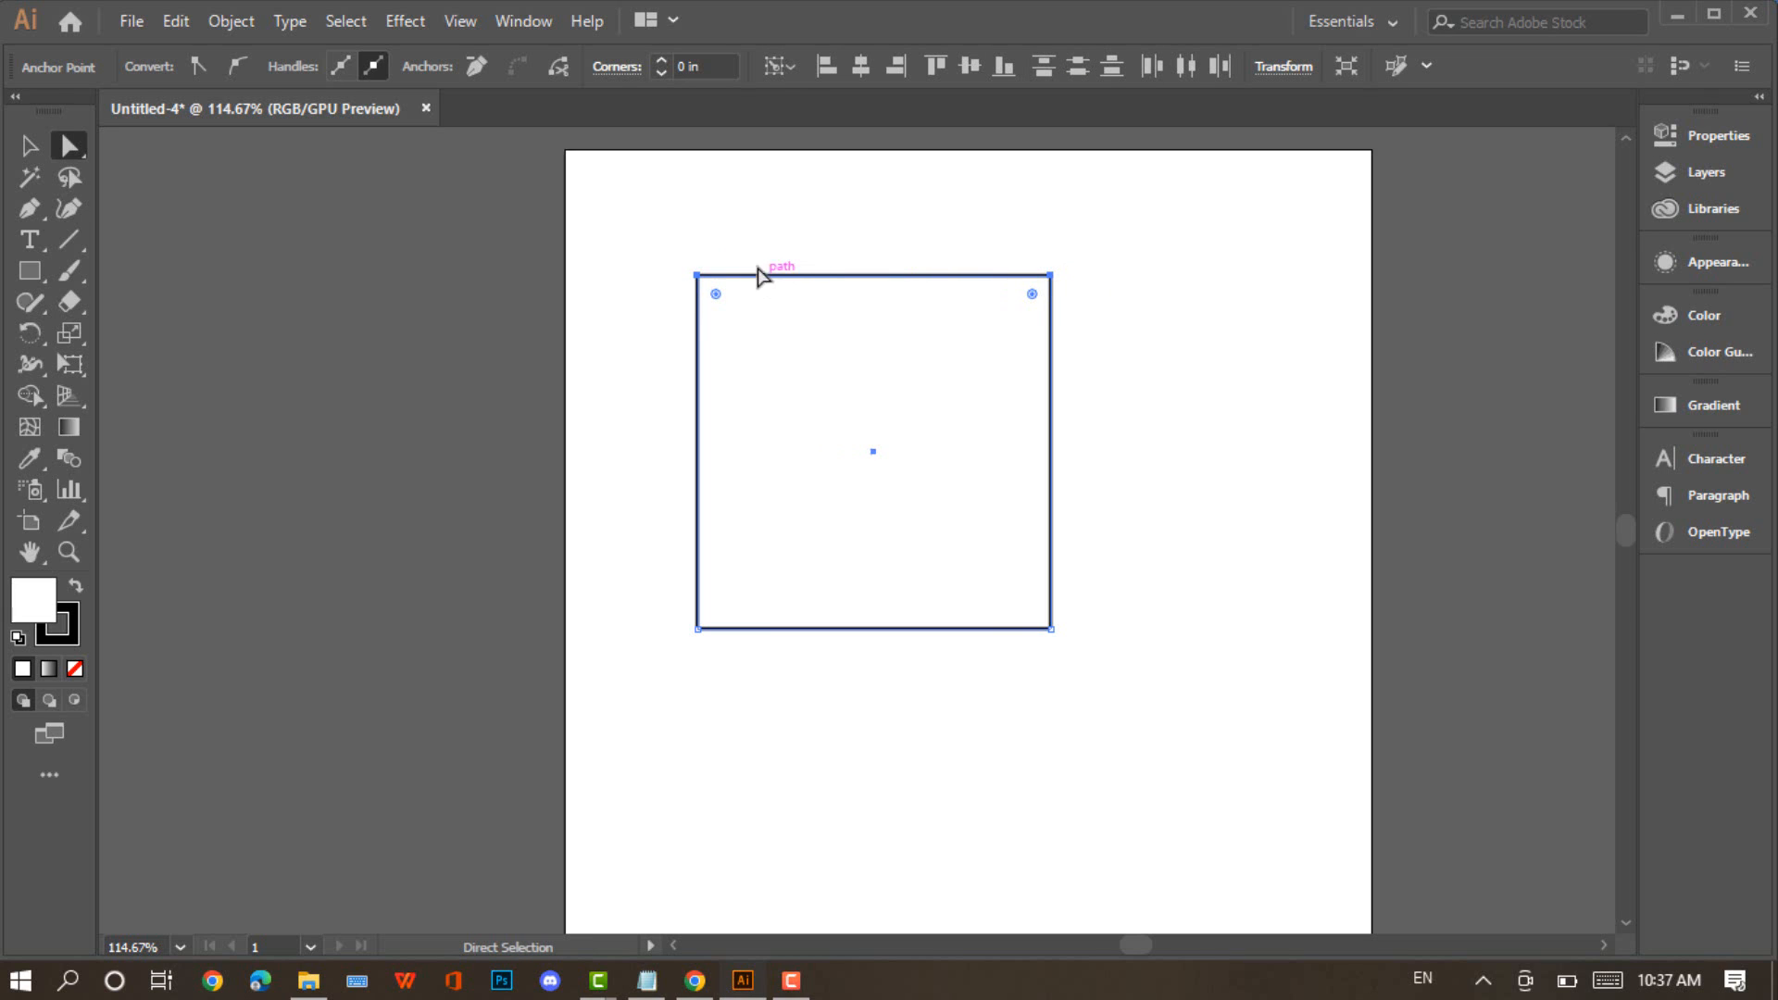
pyautogui.moveTo(814, 275)
pyautogui.mouseDown()
pyautogui.moveTo(792, 243)
pyautogui.moveTo(659, 242)
pyautogui.moveTo(1088, 283)
pyautogui.moveTo(1097, 396)
pyautogui.moveTo(963, 426)
pyautogui.moveTo(682, 413)
pyautogui.moveTo(949, 326)
pyautogui.moveTo(1081, 433)
pyautogui.moveTo(846, 417)
pyautogui.moveTo(1024, 380)
pyautogui.moveTo(1082, 386)
pyautogui.moveTo(707, 409)
pyautogui.moveTo(1040, 413)
pyautogui.moveTo(806, 420)
pyautogui.moveTo(834, 306)
pyautogui.moveTo(821, 279)
pyautogui.mouseUp()
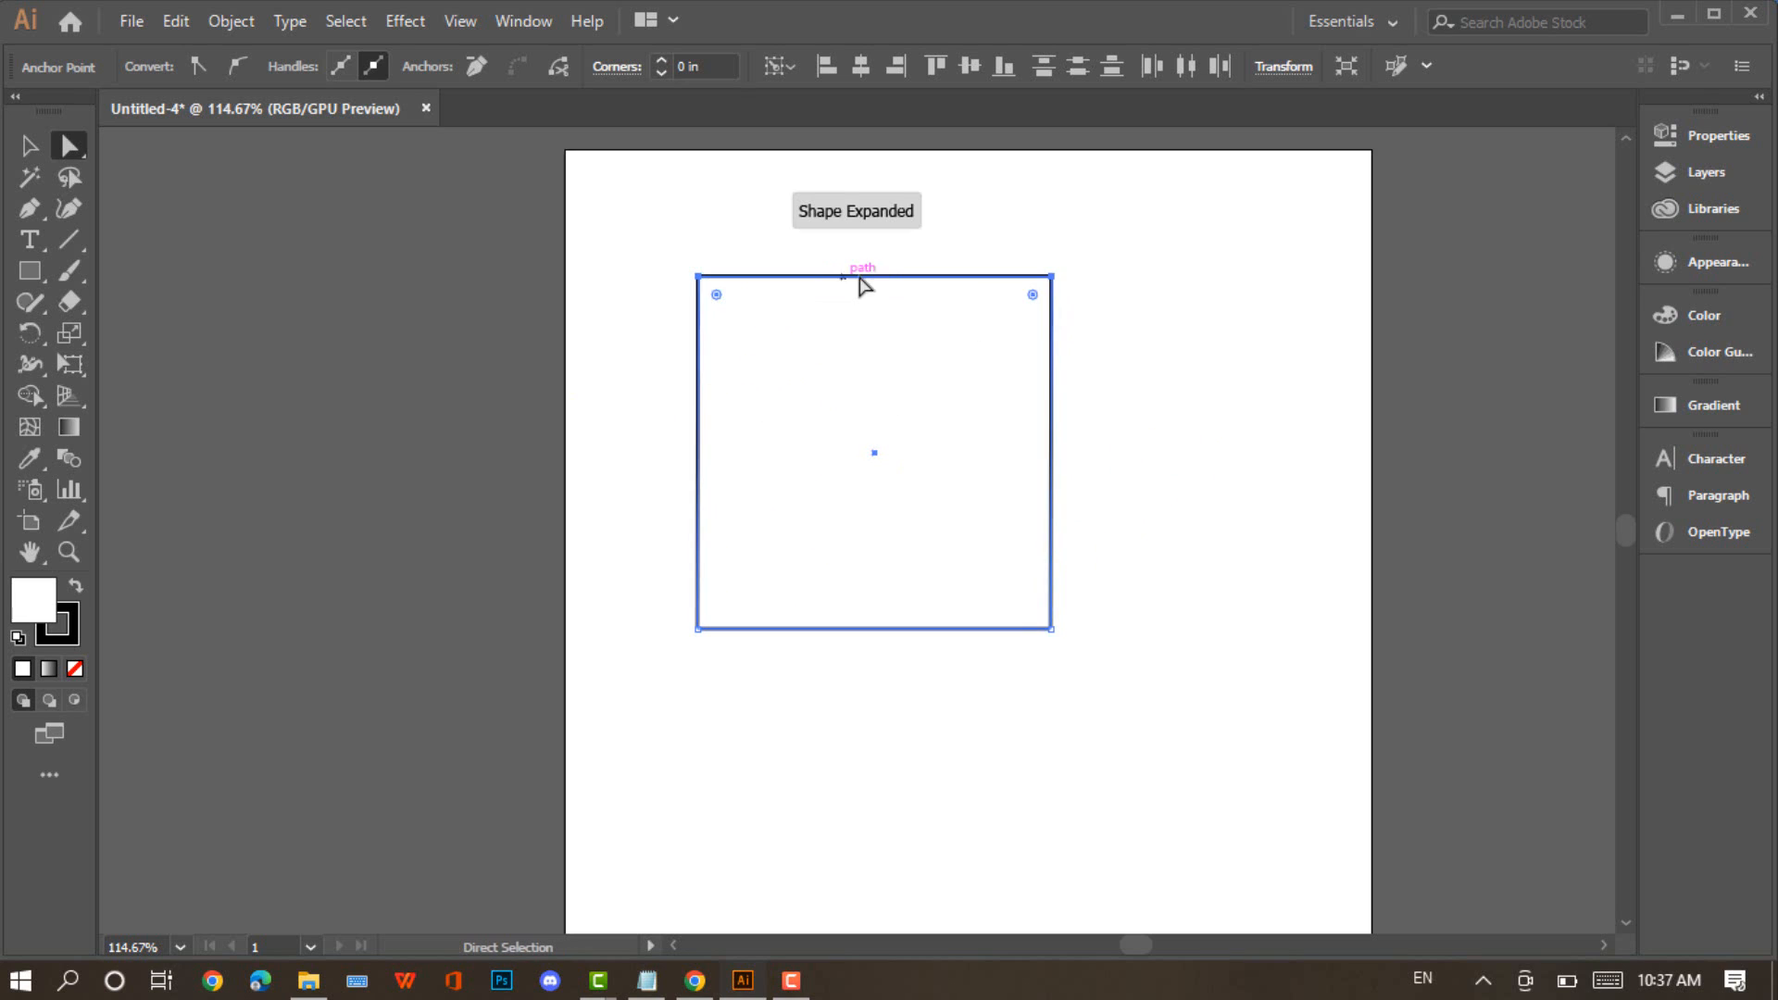
pyautogui.click(698, 241)
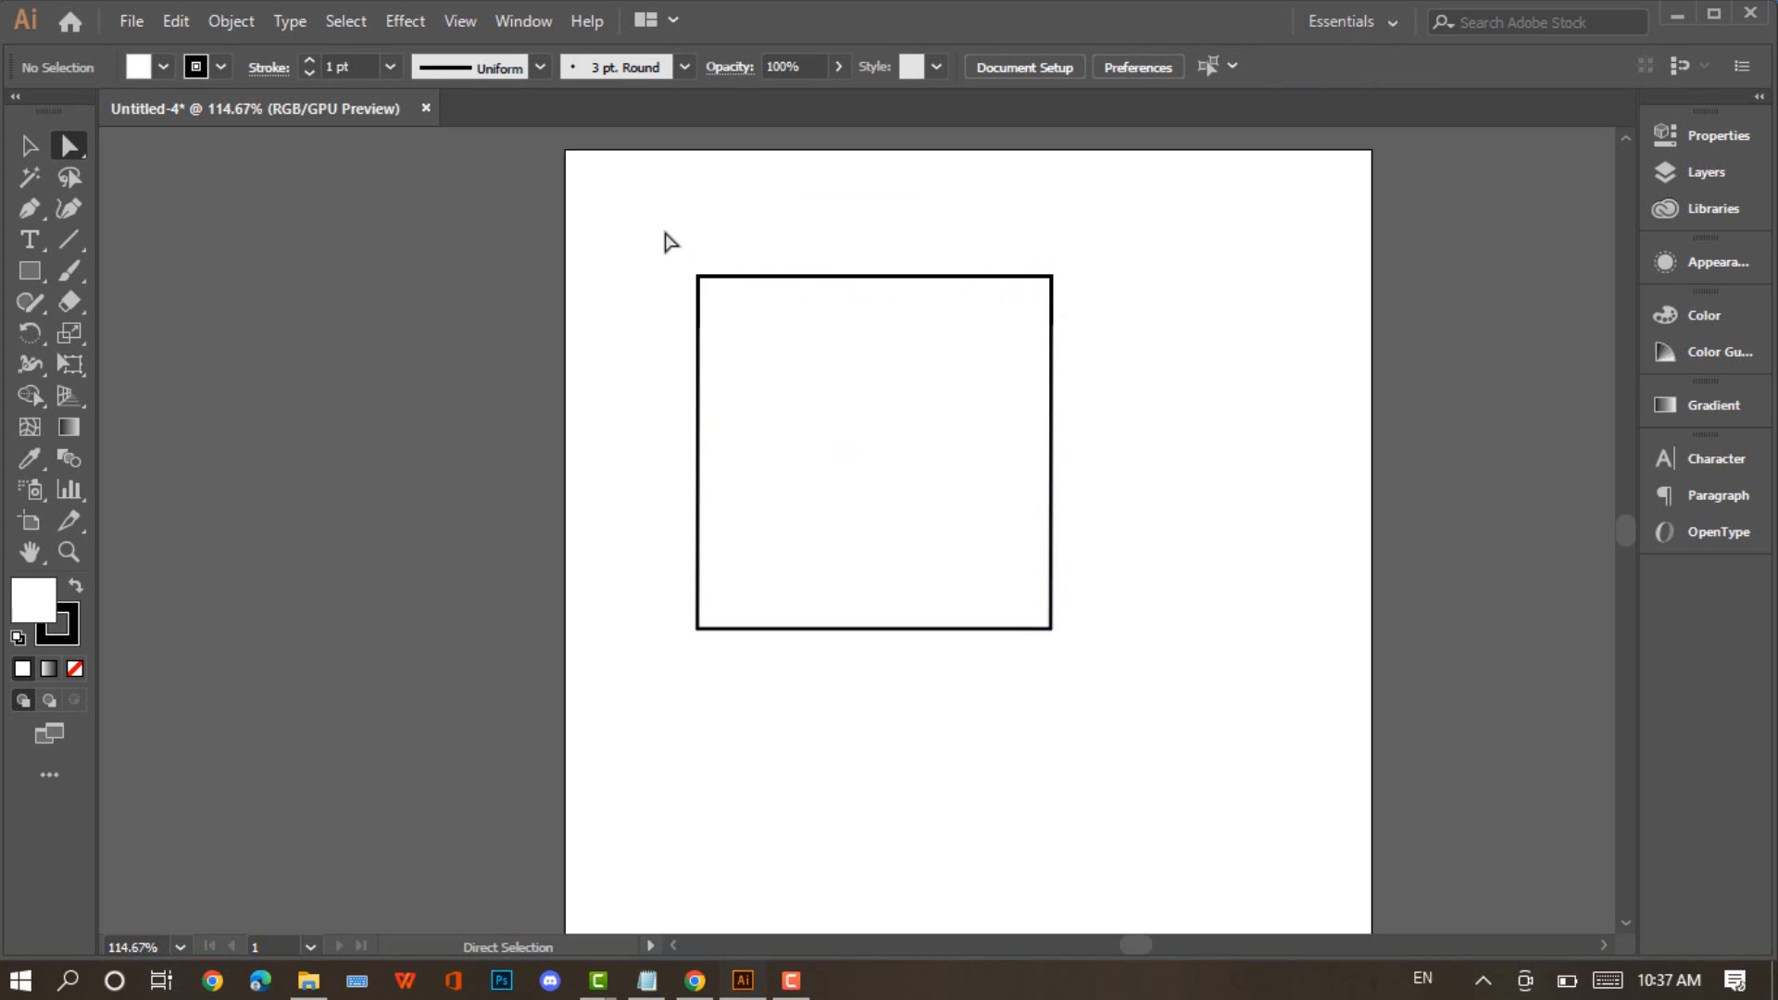
# Move the square's two top anchor points slightly up and to the left, and delete the whole shape
pyautogui.moveTo(664, 229); pyautogui.dragTo(1120, 326)
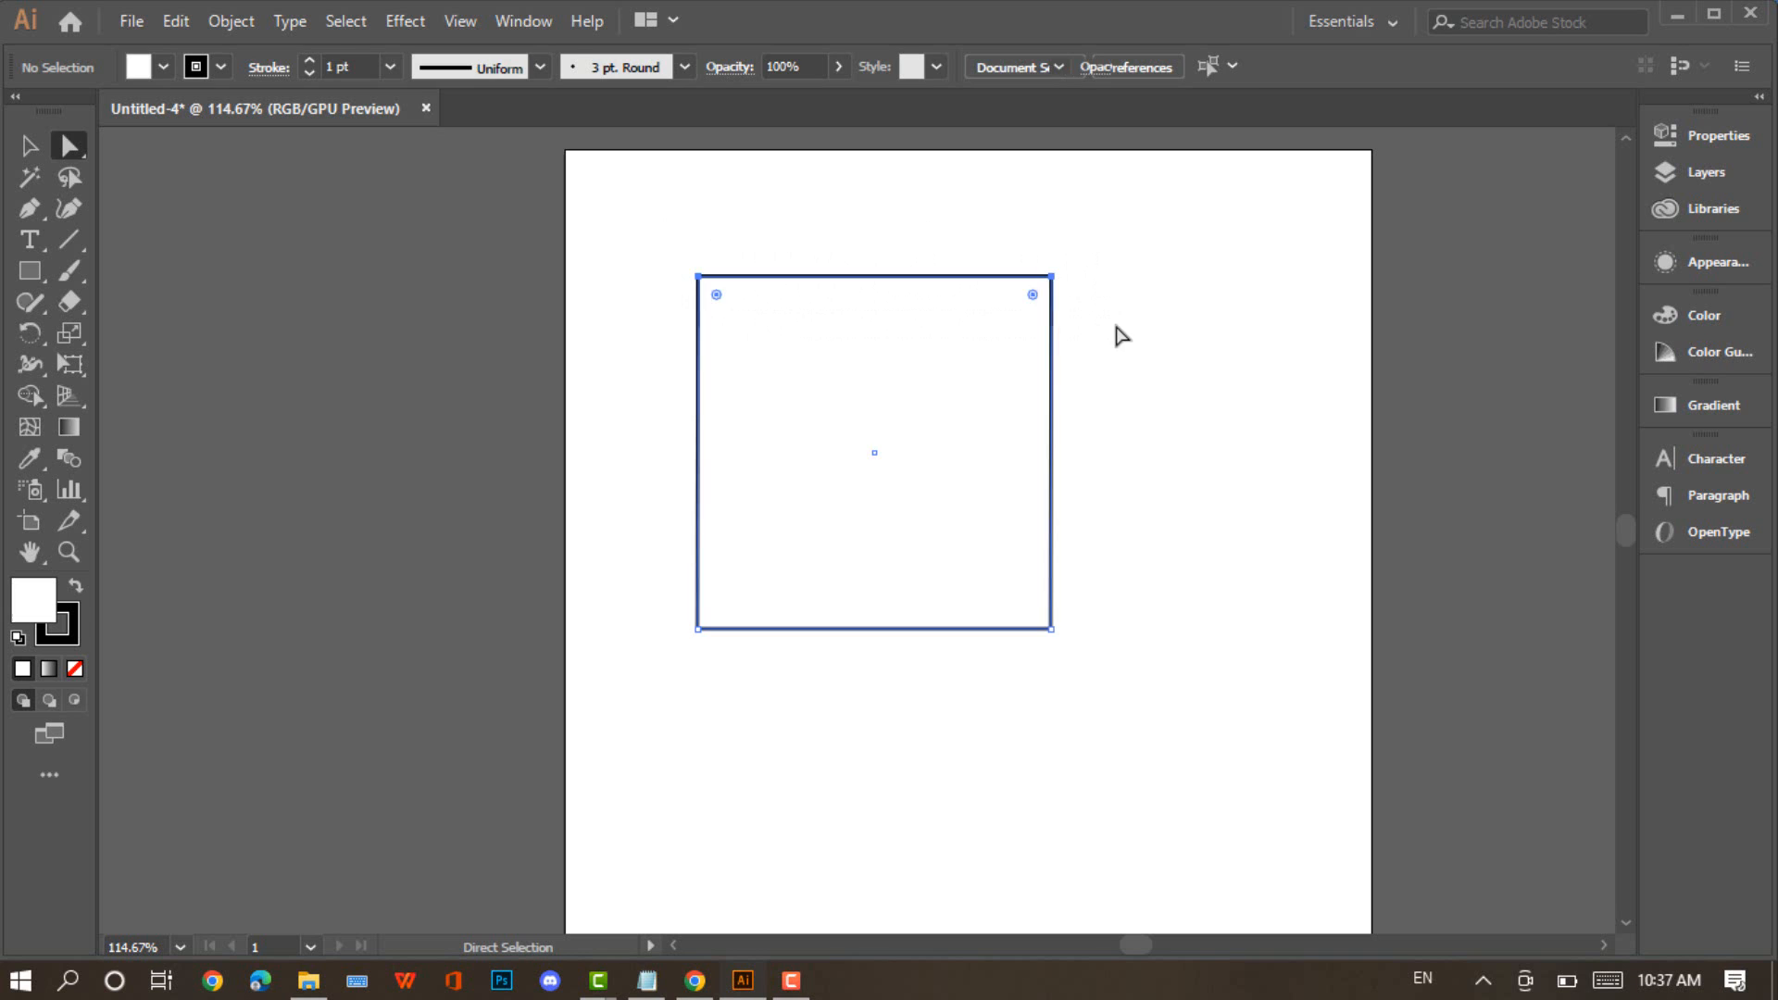
pyautogui.moveTo(778, 278)
pyautogui.mouseDown()
pyautogui.moveTo(1004, 326)
pyautogui.moveTo(647, 322)
pyautogui.moveTo(850, 523)
pyautogui.moveTo(1083, 366)
pyautogui.moveTo(771, 338)
pyautogui.moveTo(765, 274)
pyautogui.mouseUp()
pyautogui.click(814, 234)
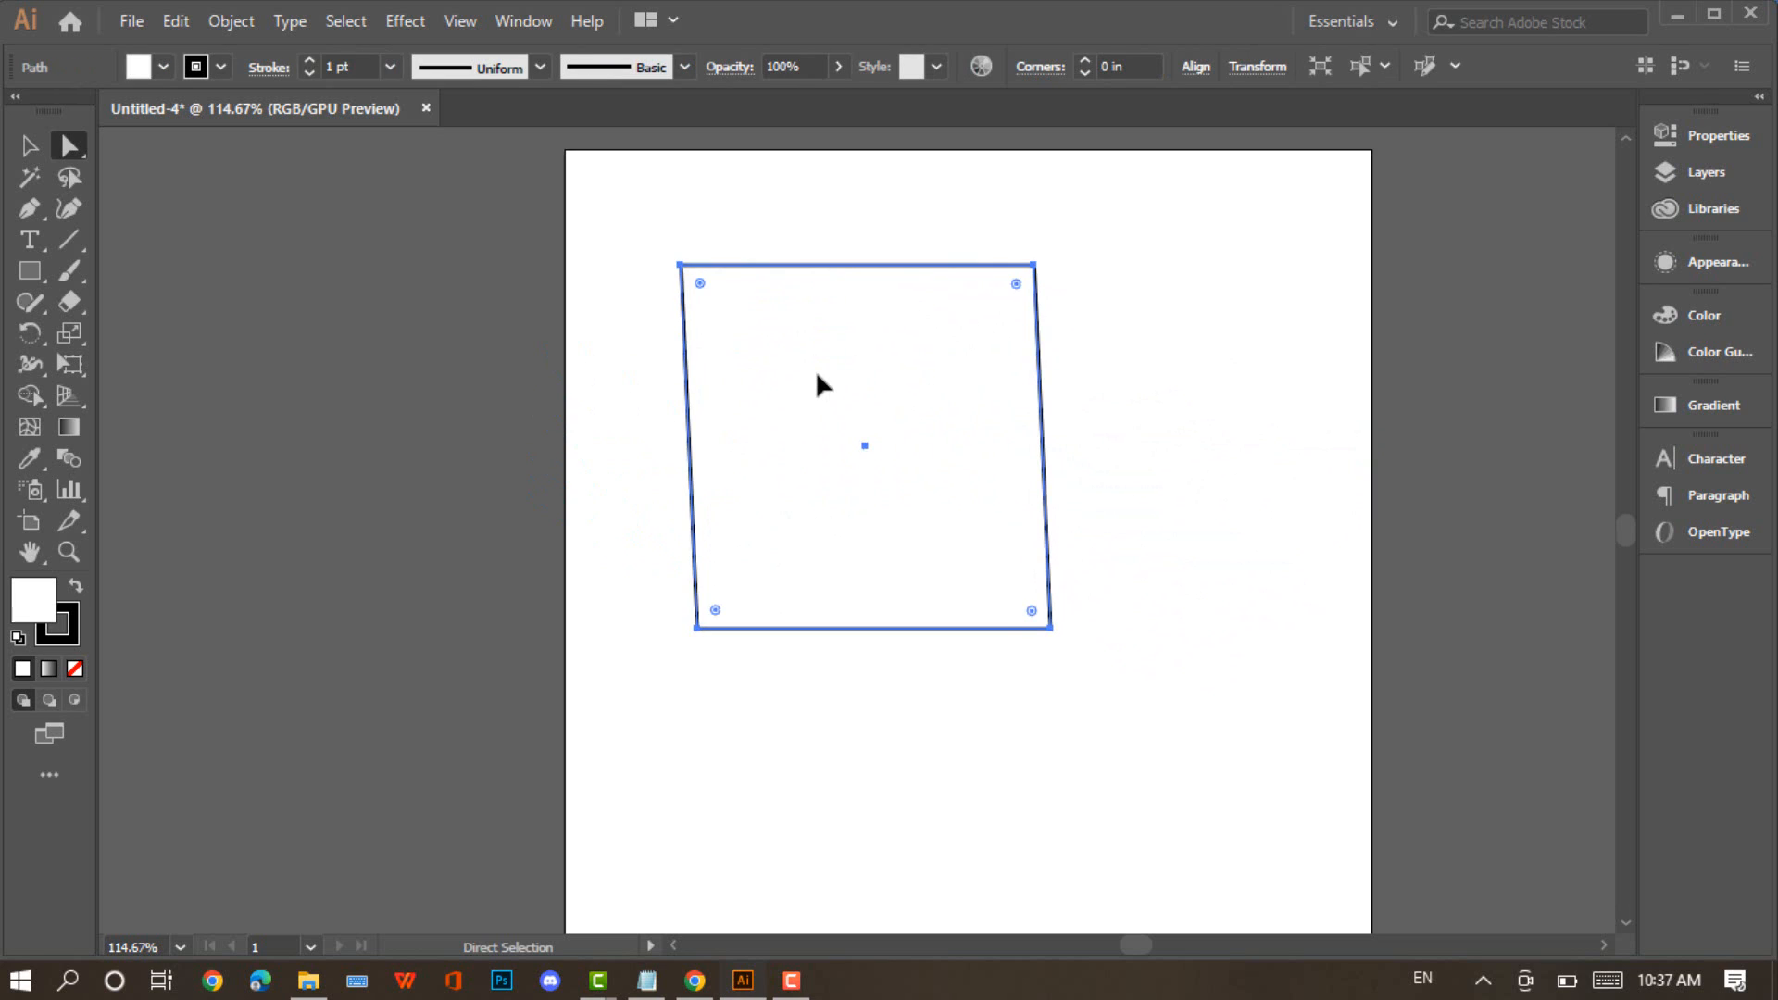
pyautogui.press('Delete')
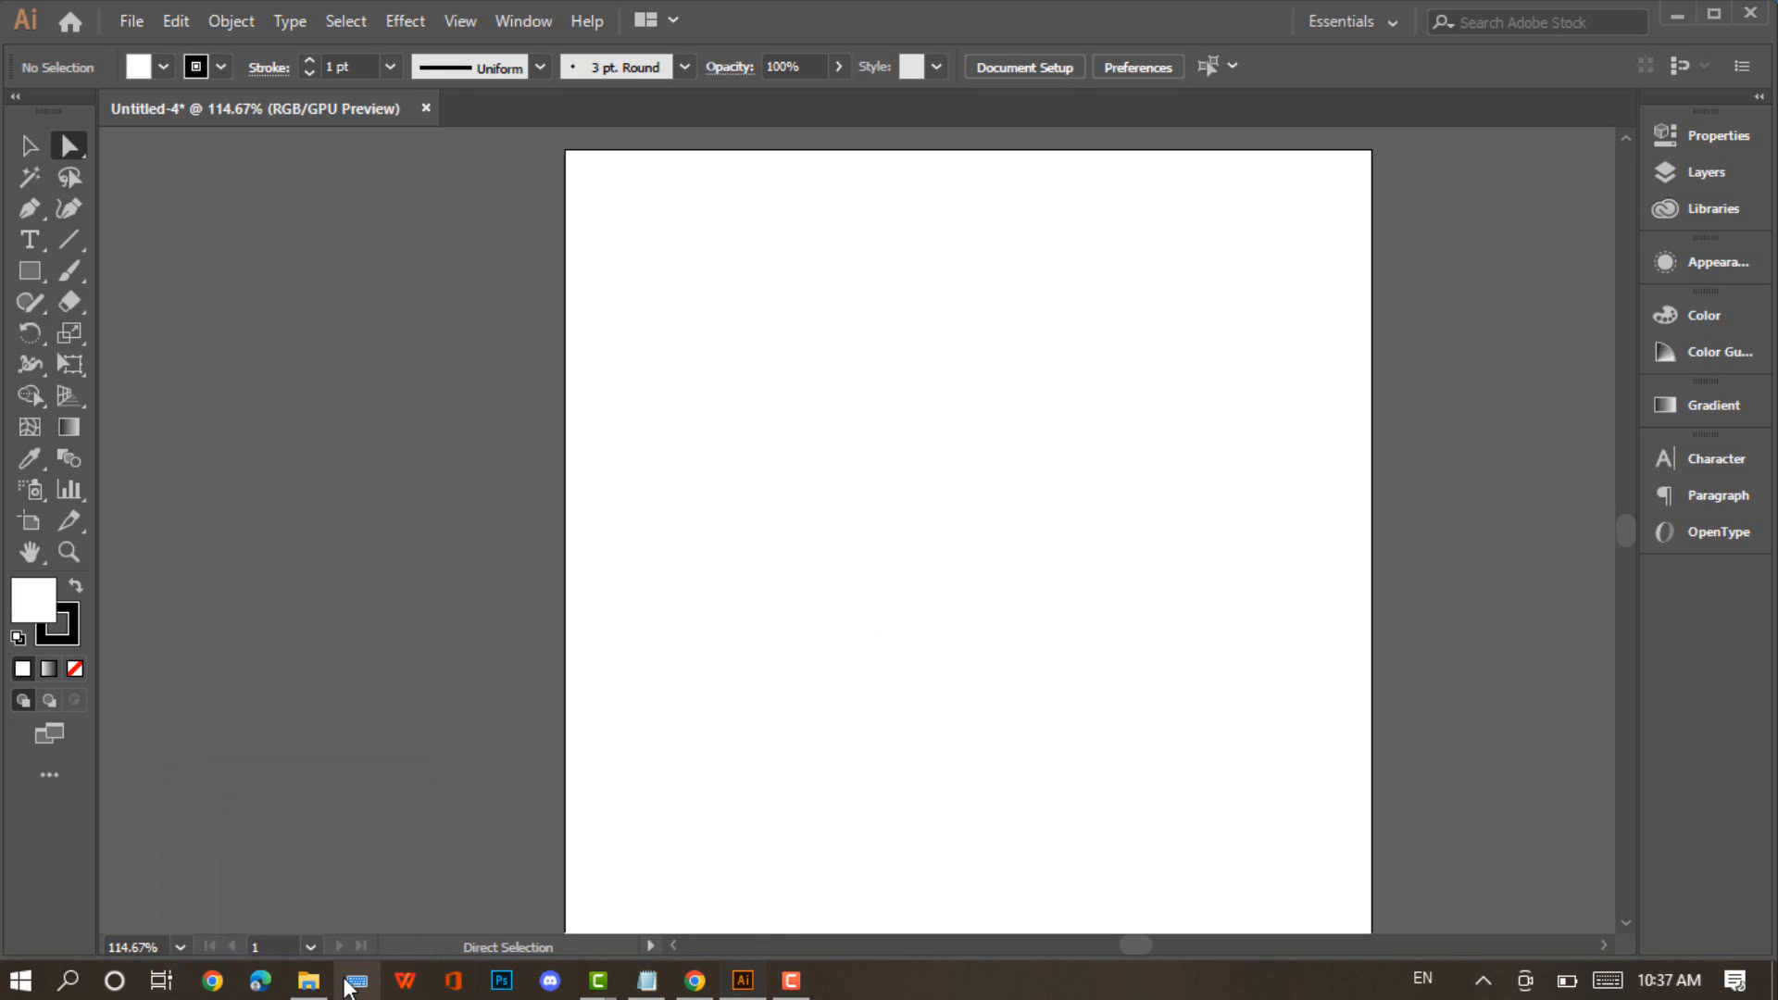
# Try to bring images (1) from the Downloads folder in File Explorer into the Illustrator document
pyautogui.click(315, 987)
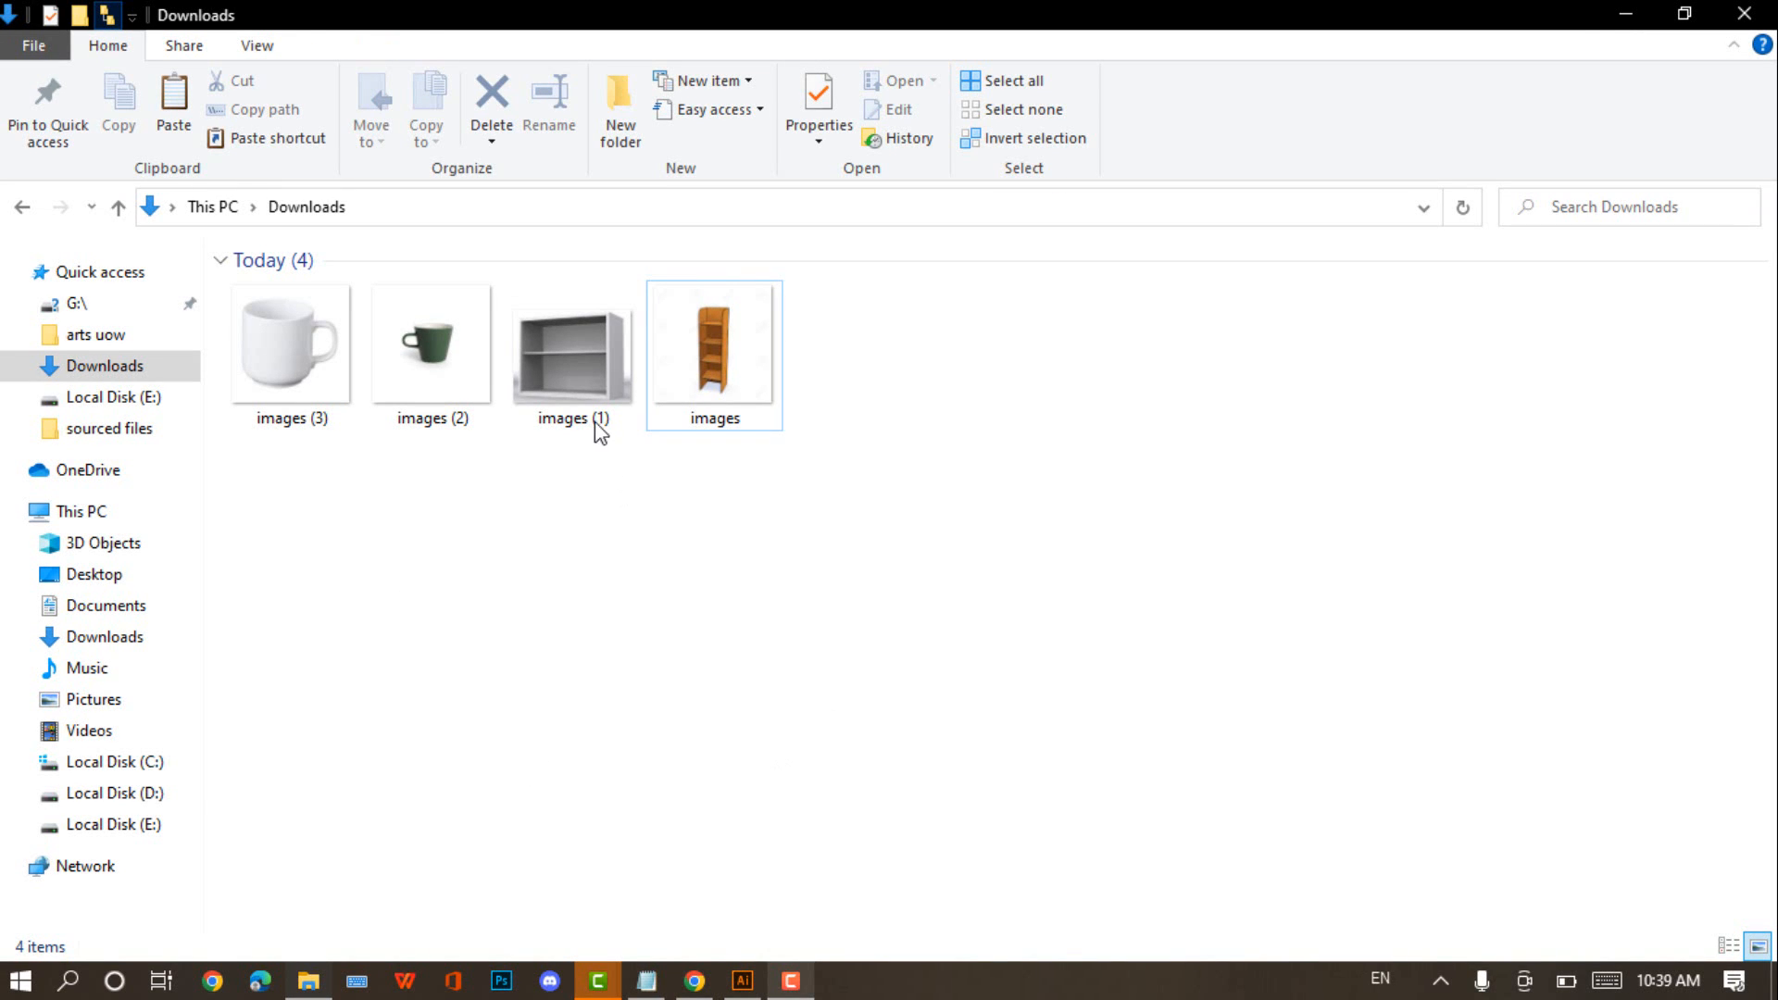
pyautogui.click(571, 375)
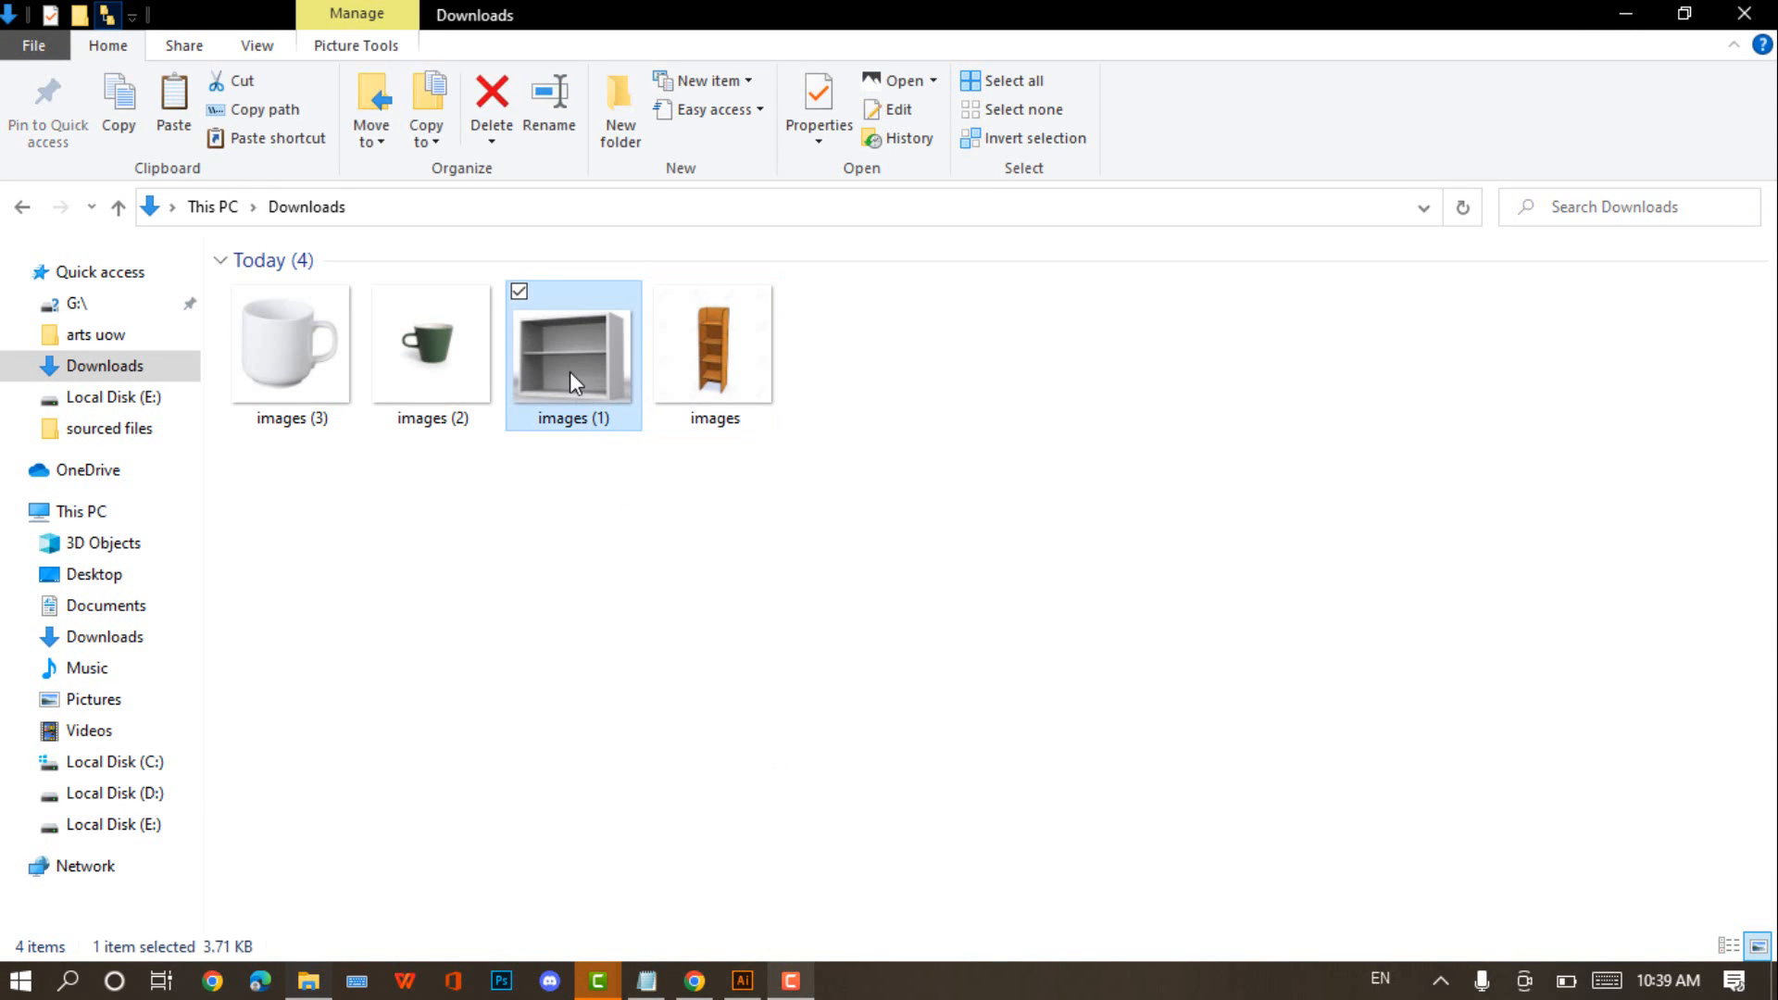
pyautogui.moveTo(570, 375); pyautogui.dragTo(814, 531)
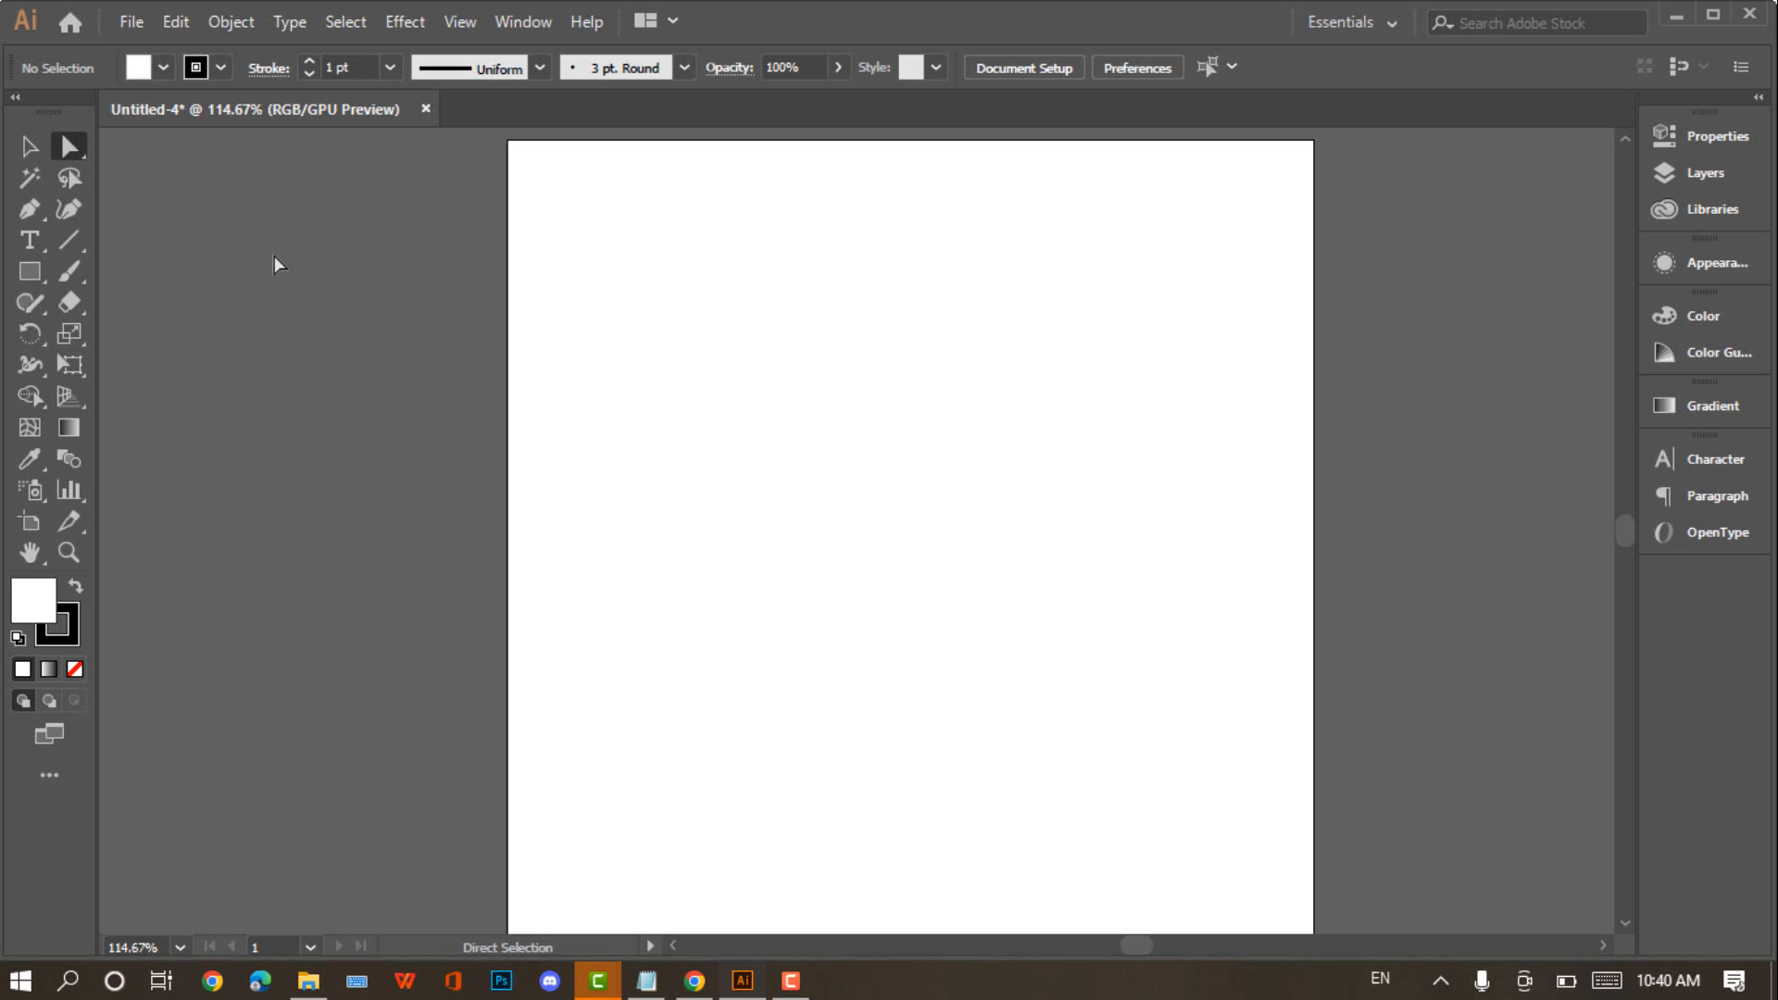
# Place the white mug picture images (3) from Downloads as a large image in the artboard's upper part
pyautogui.click(140, 19)
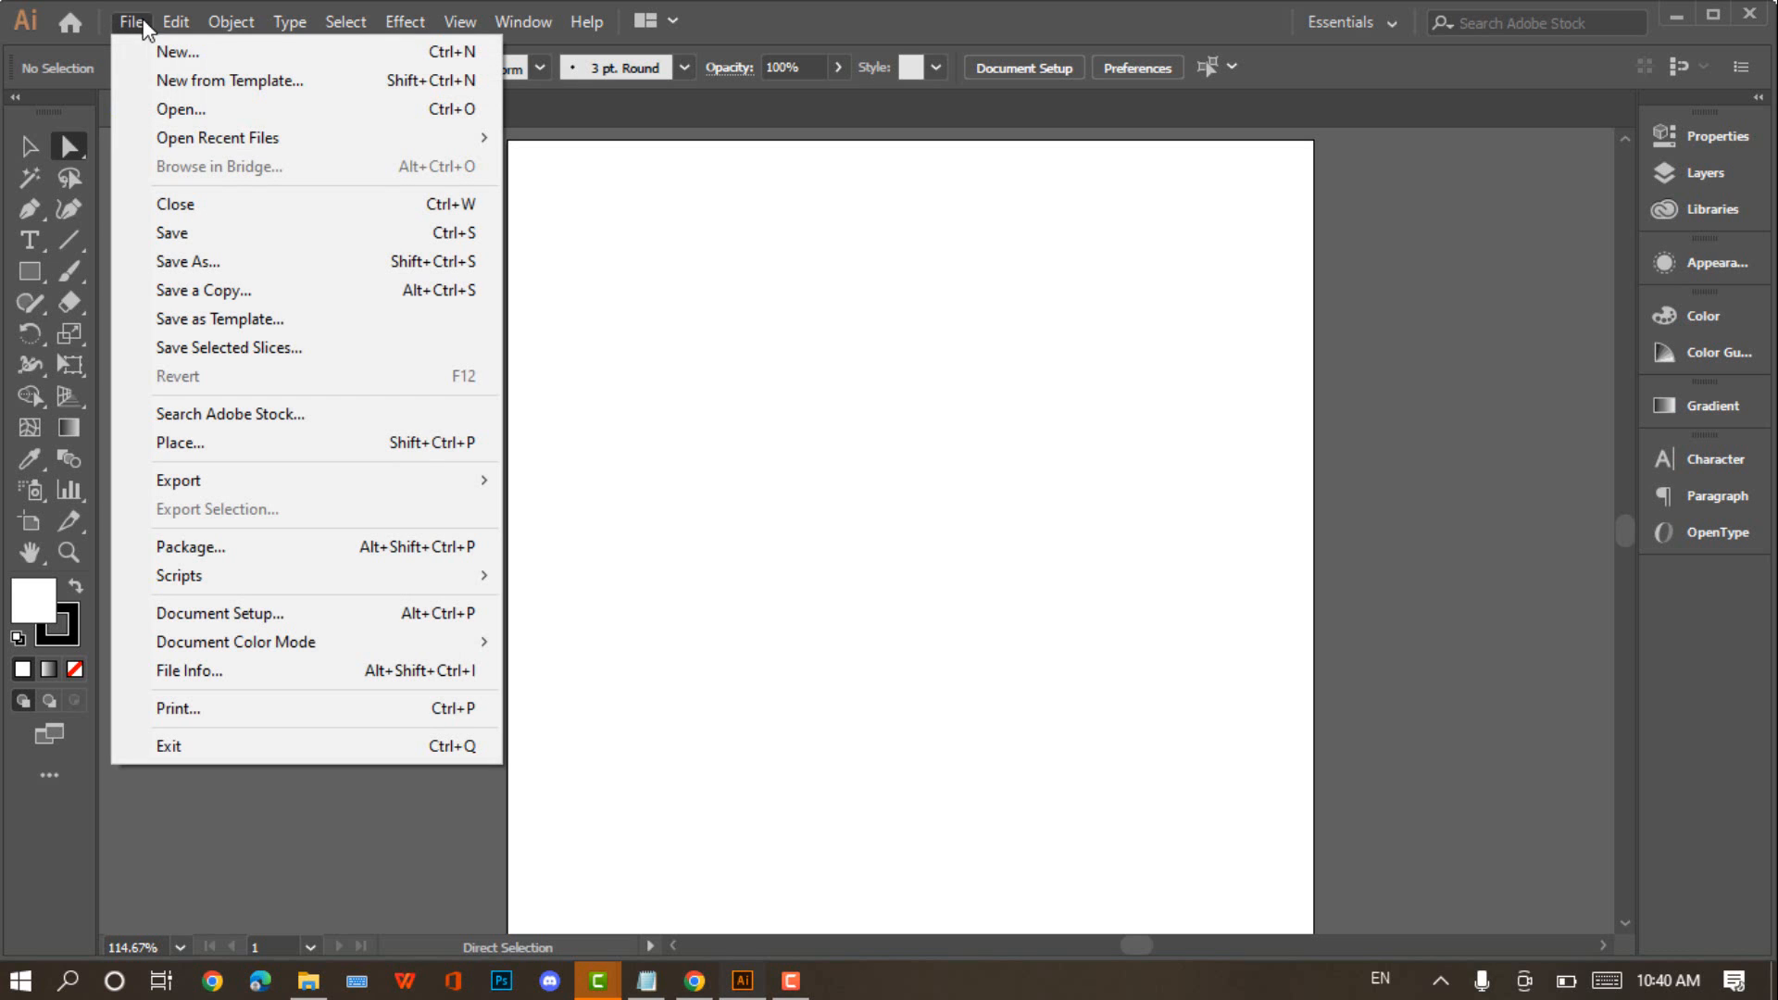
pyautogui.click(279, 444)
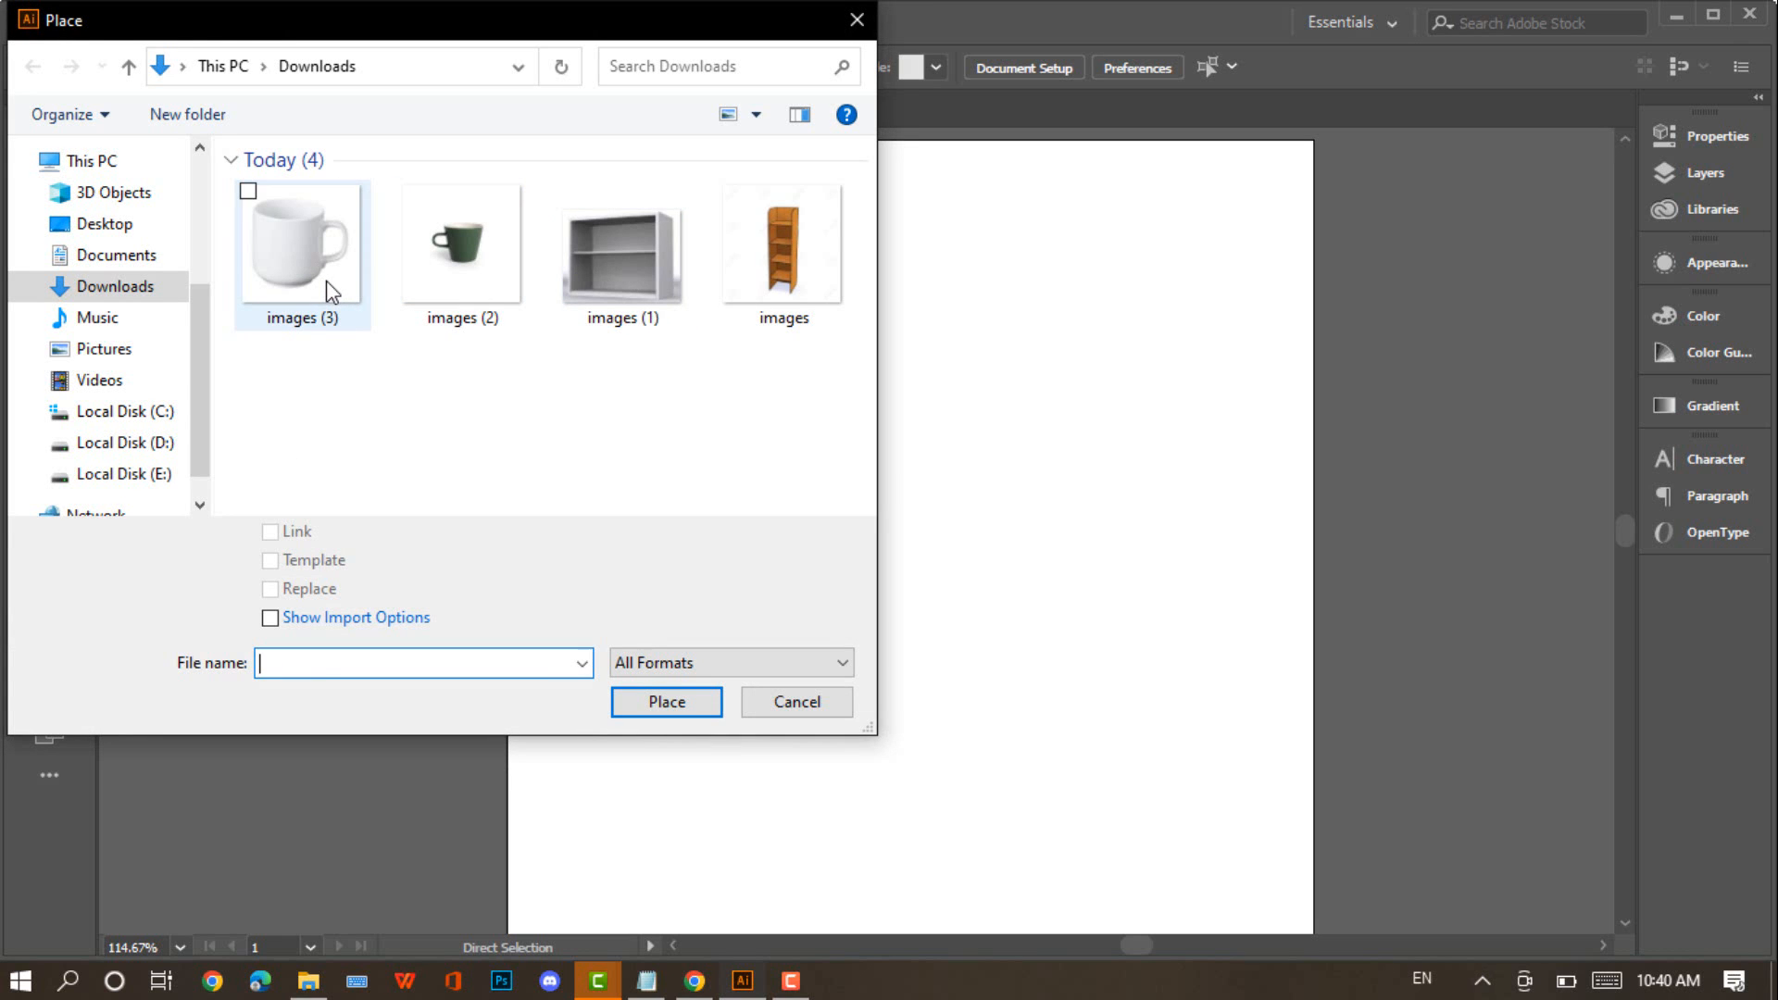
pyautogui.click(327, 283)
pyautogui.click(667, 703)
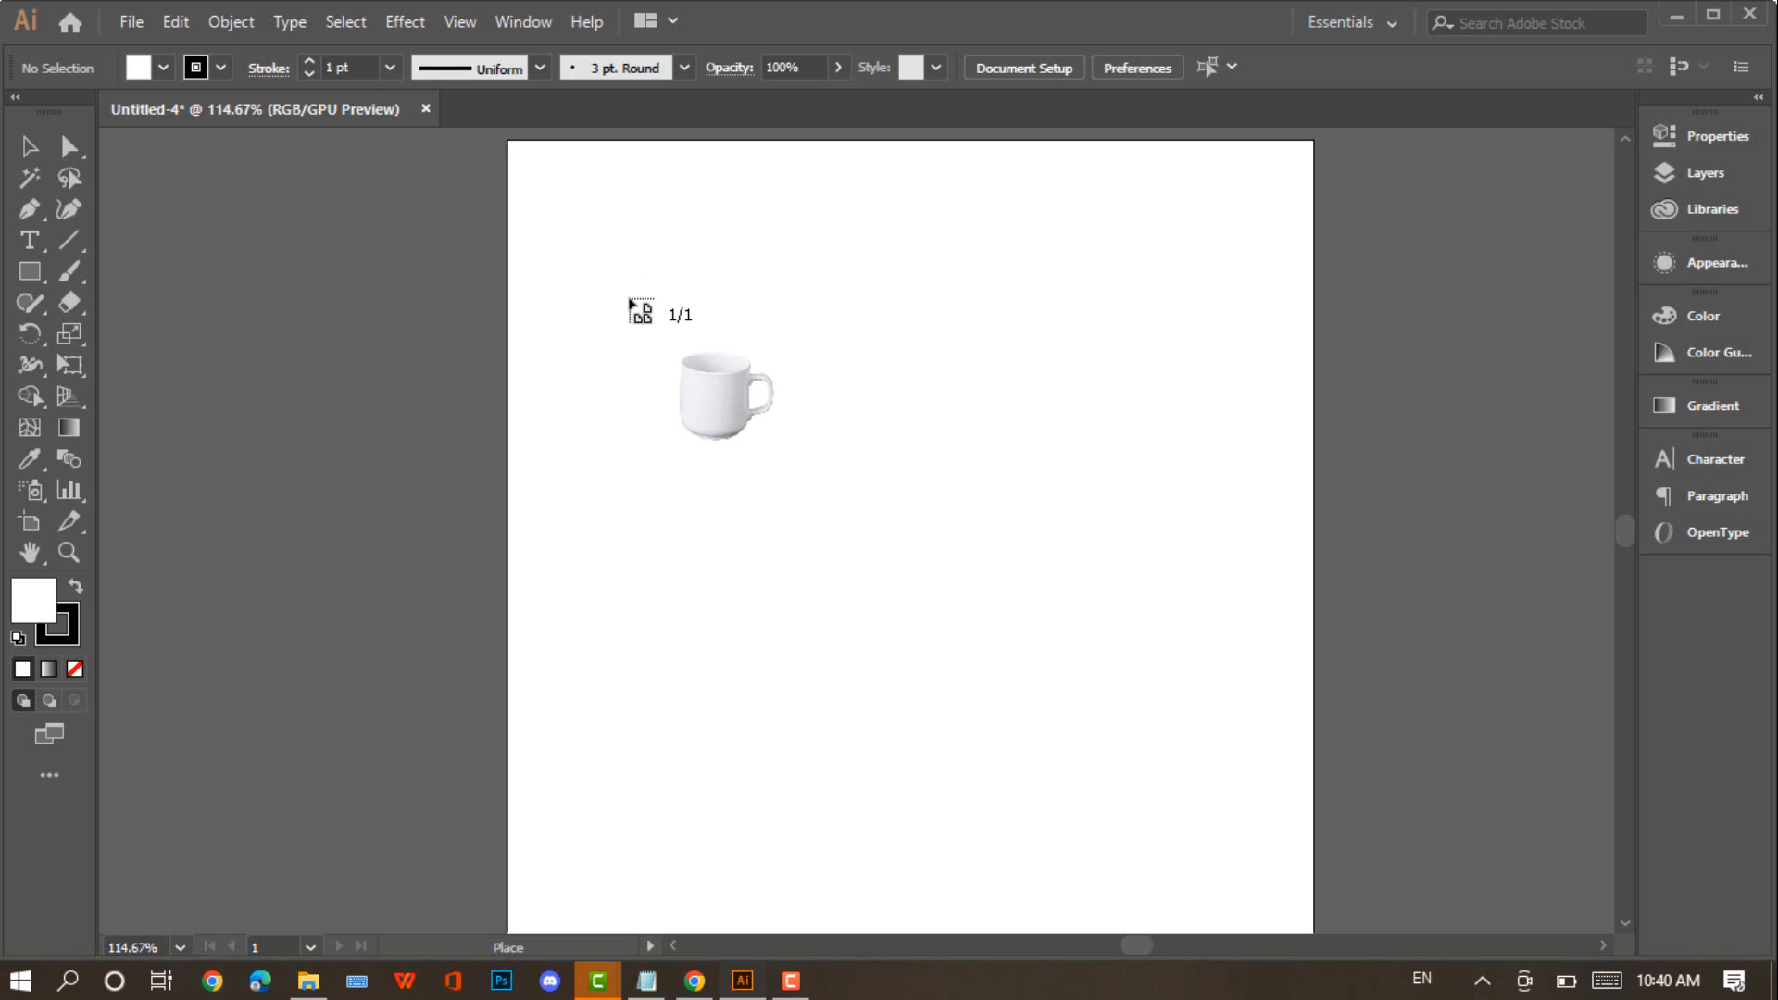
pyautogui.moveTo(629, 301); pyautogui.dragTo(1151, 680)
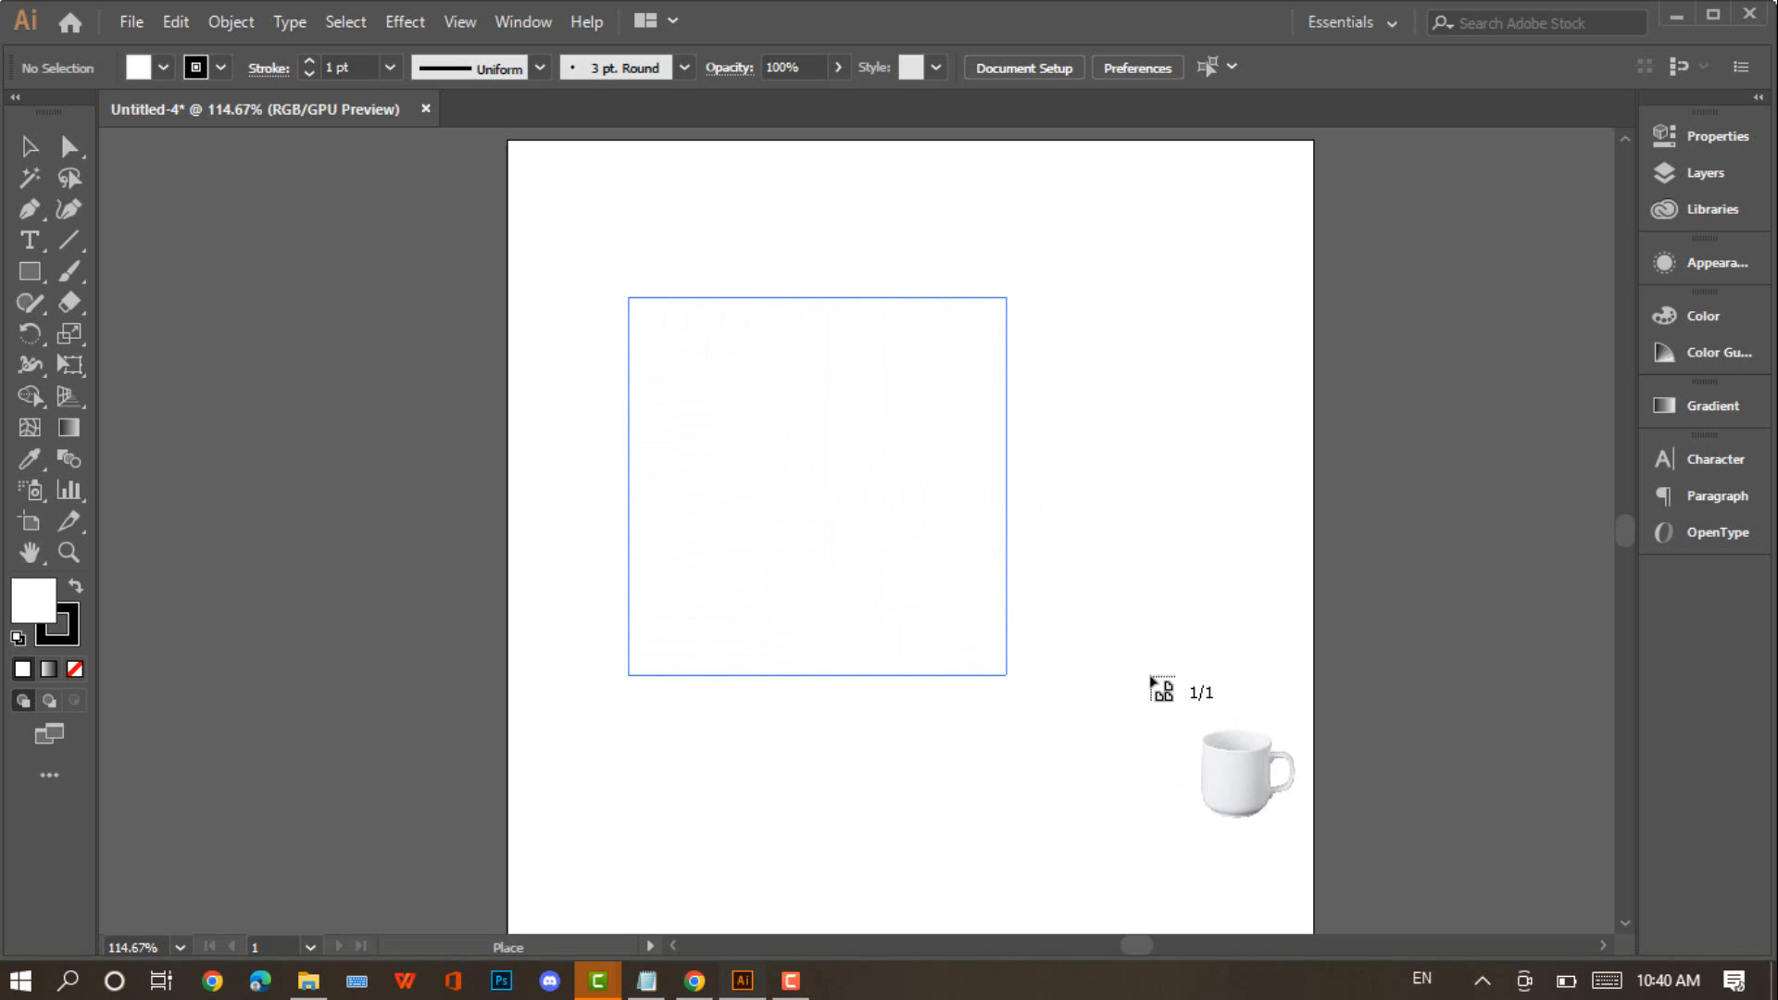
pyautogui.moveTo(1151, 680); pyautogui.dragTo(1151, 682)
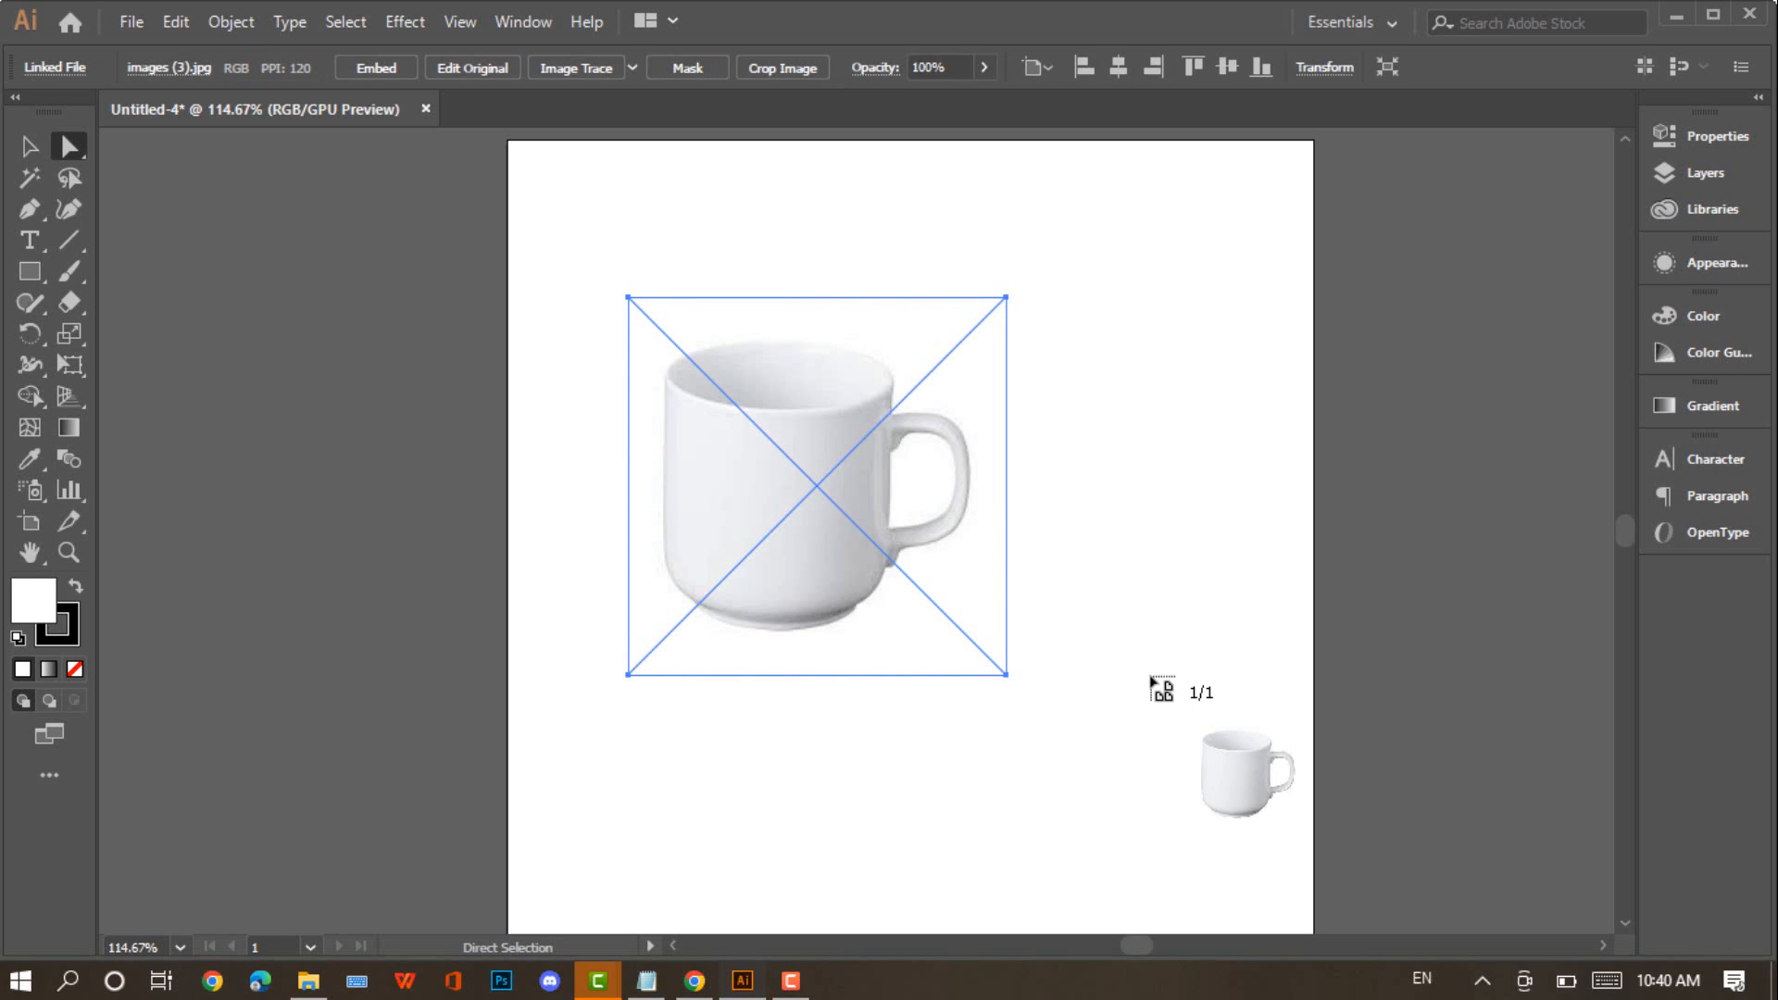
# Move the placed mug image toward the artboard's horizontal centre, and undo both the move and the placement
pyautogui.moveTo(822, 470); pyautogui.dragTo(914, 463)
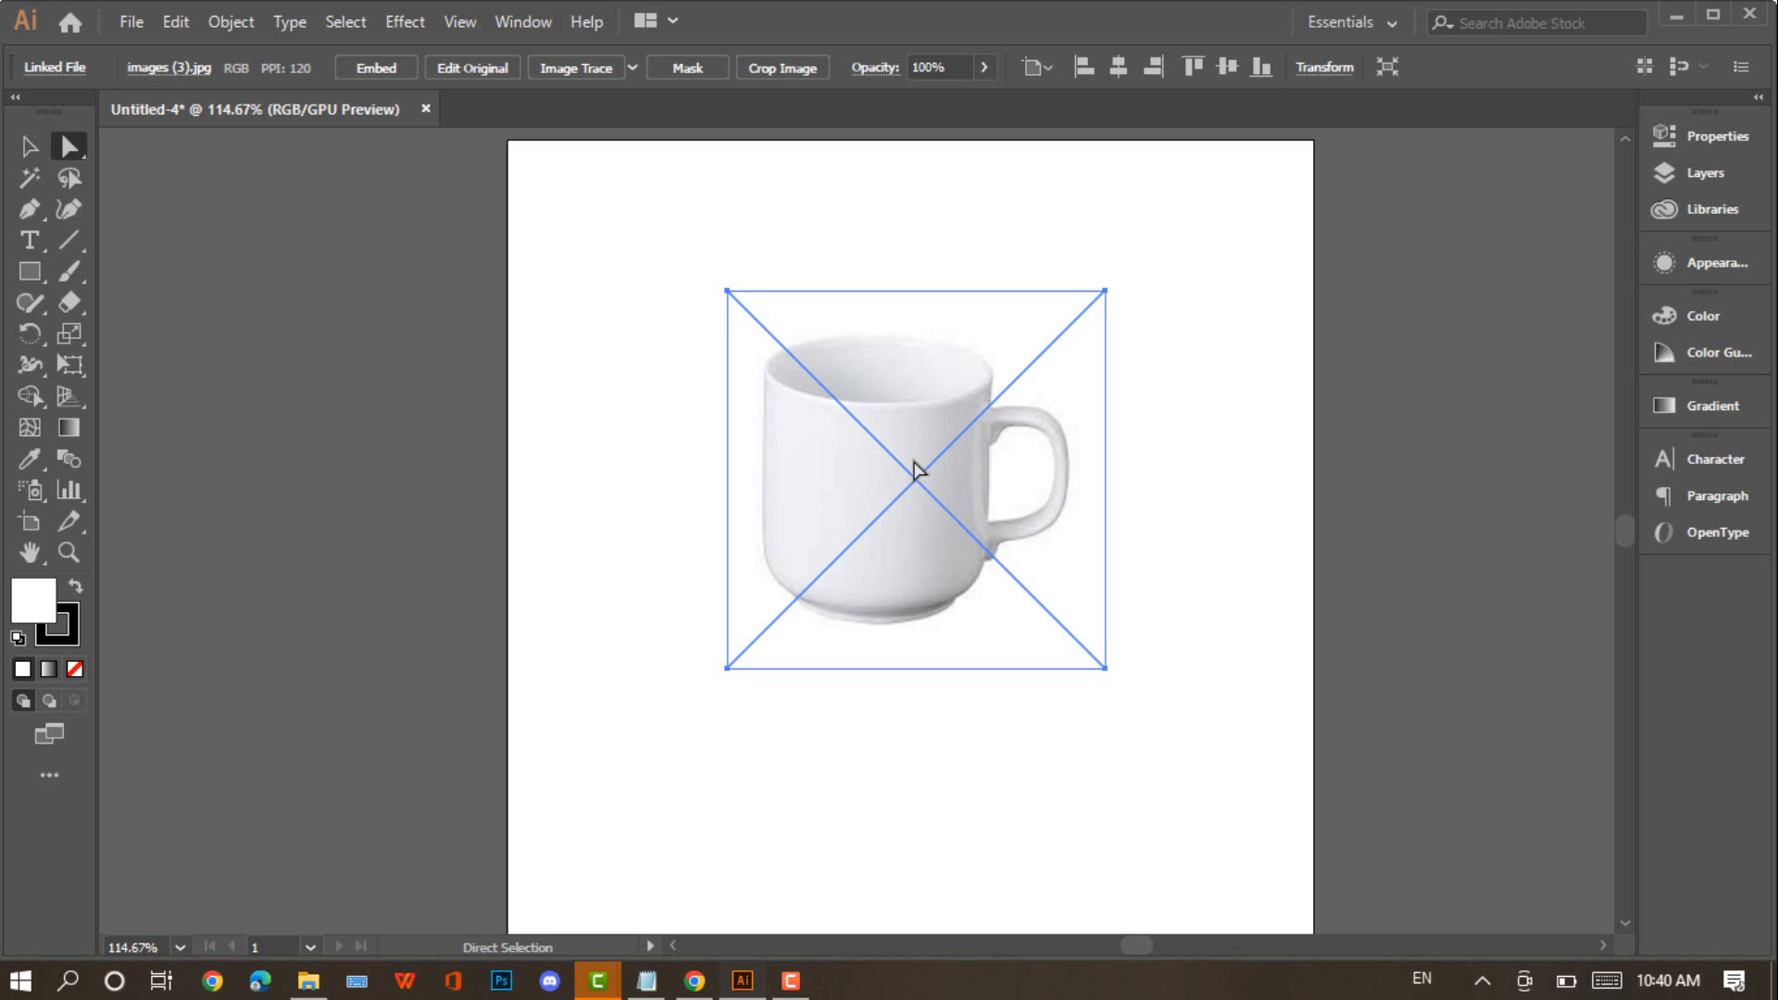
pyautogui.press('z')
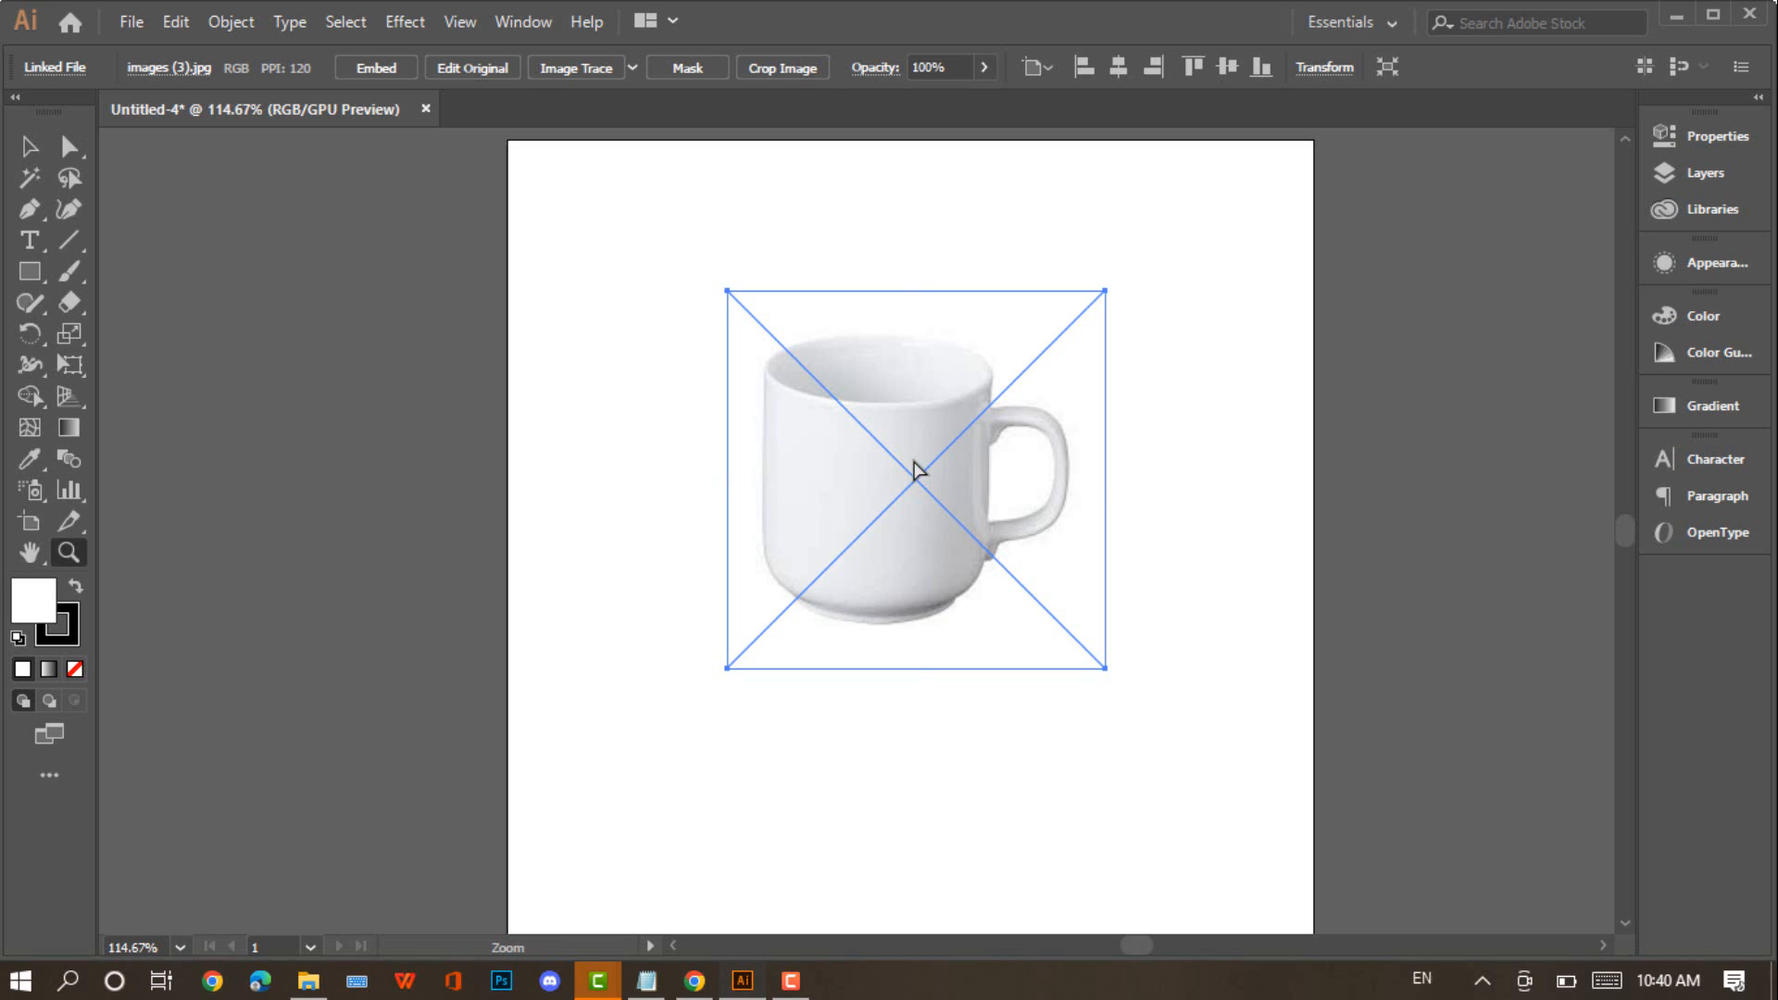
pyautogui.hotkey('ctrl', 'z')
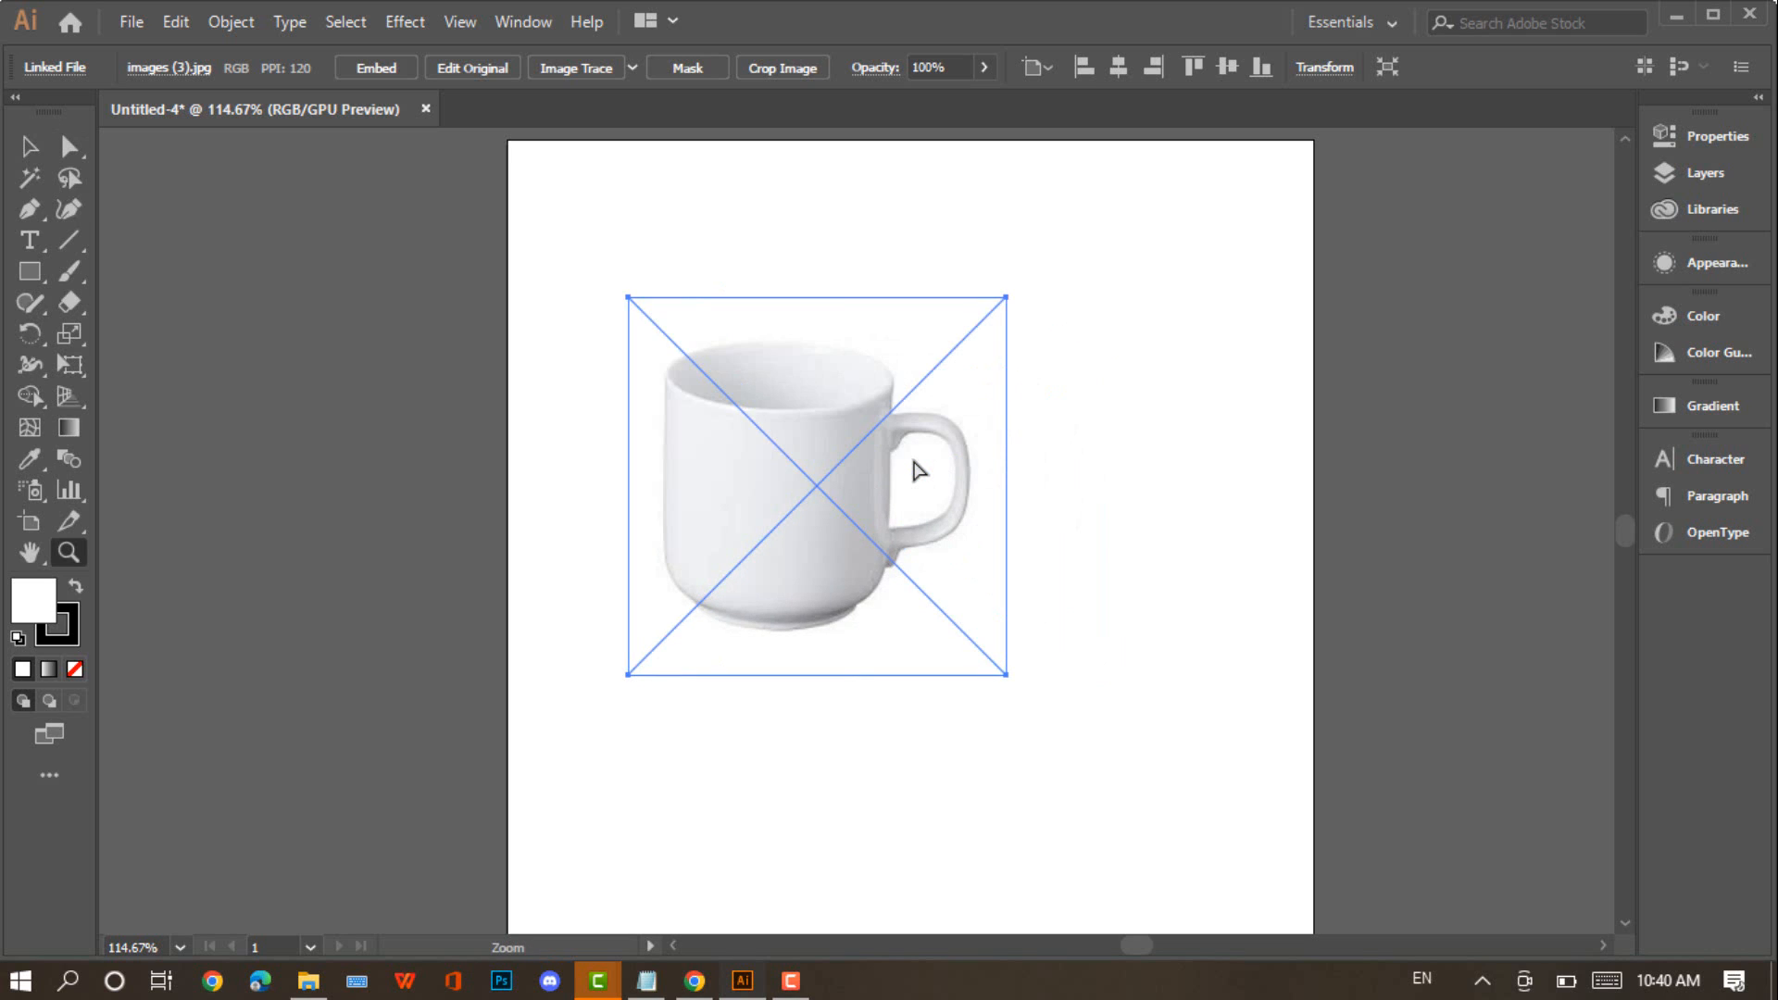
pyautogui.hotkey('ctrl', 'z')
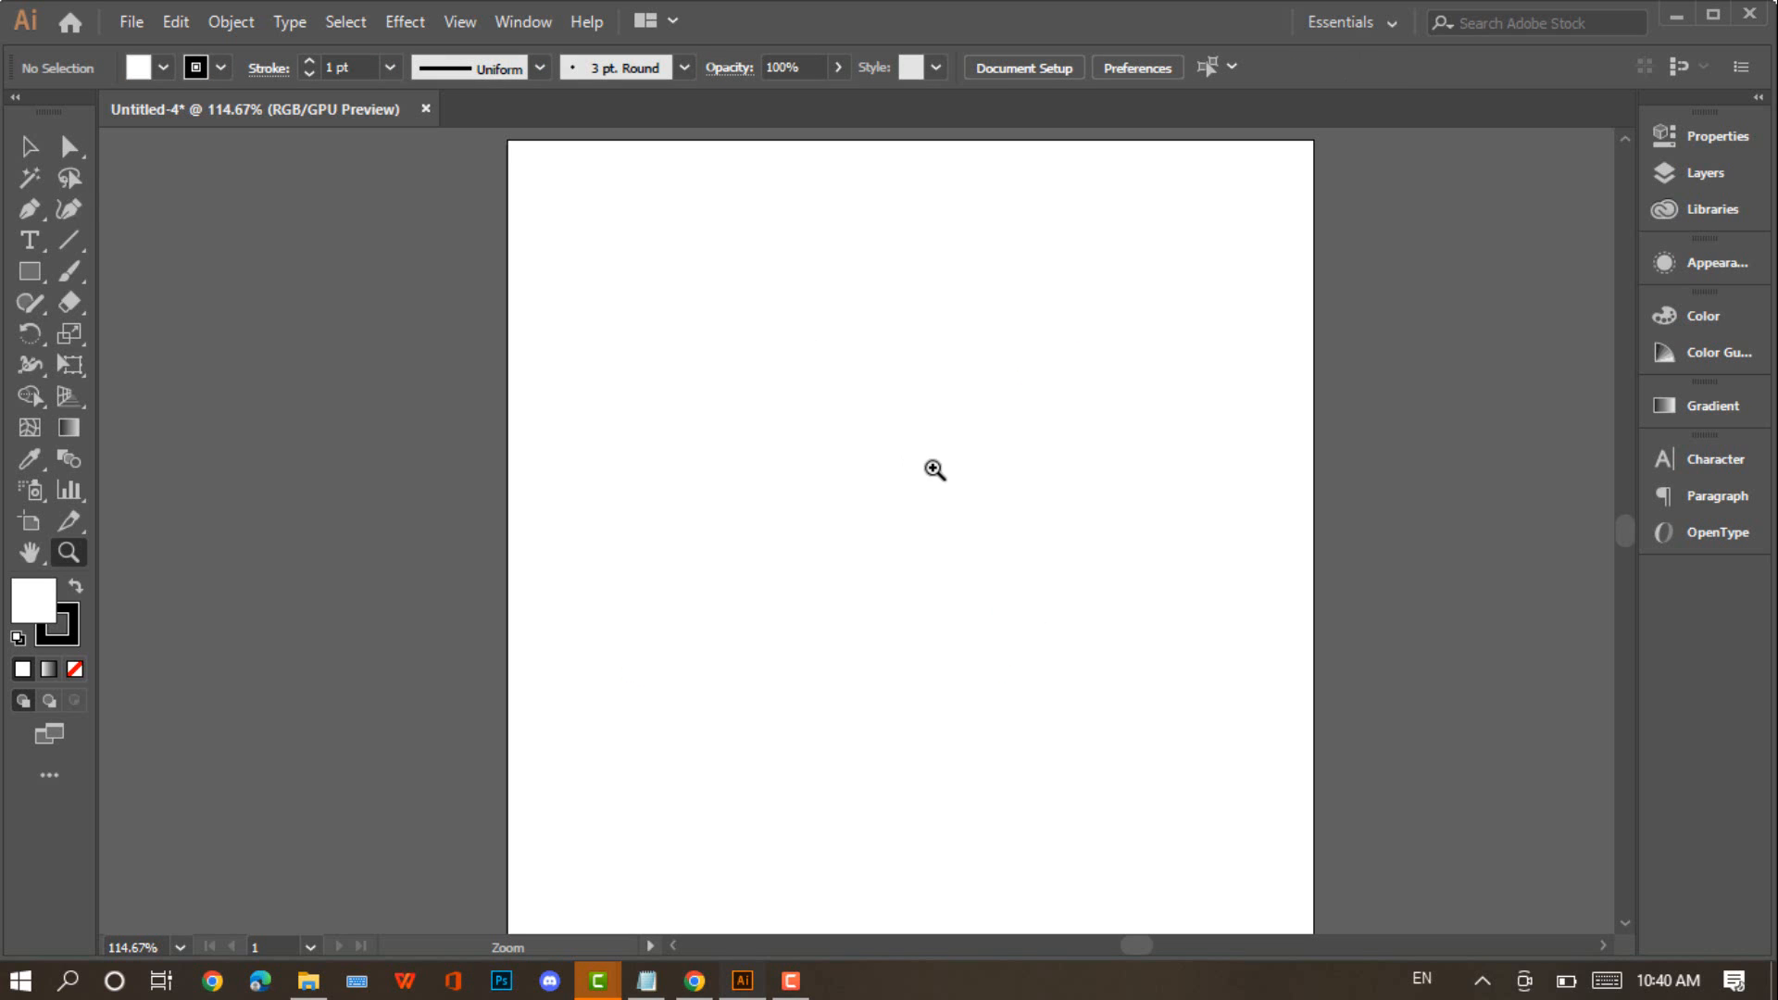
# Copy the white mug picture images (3) from the Downloads folder in File Explorer and paste it into the Illustrator document
pyautogui.click(129, 22)
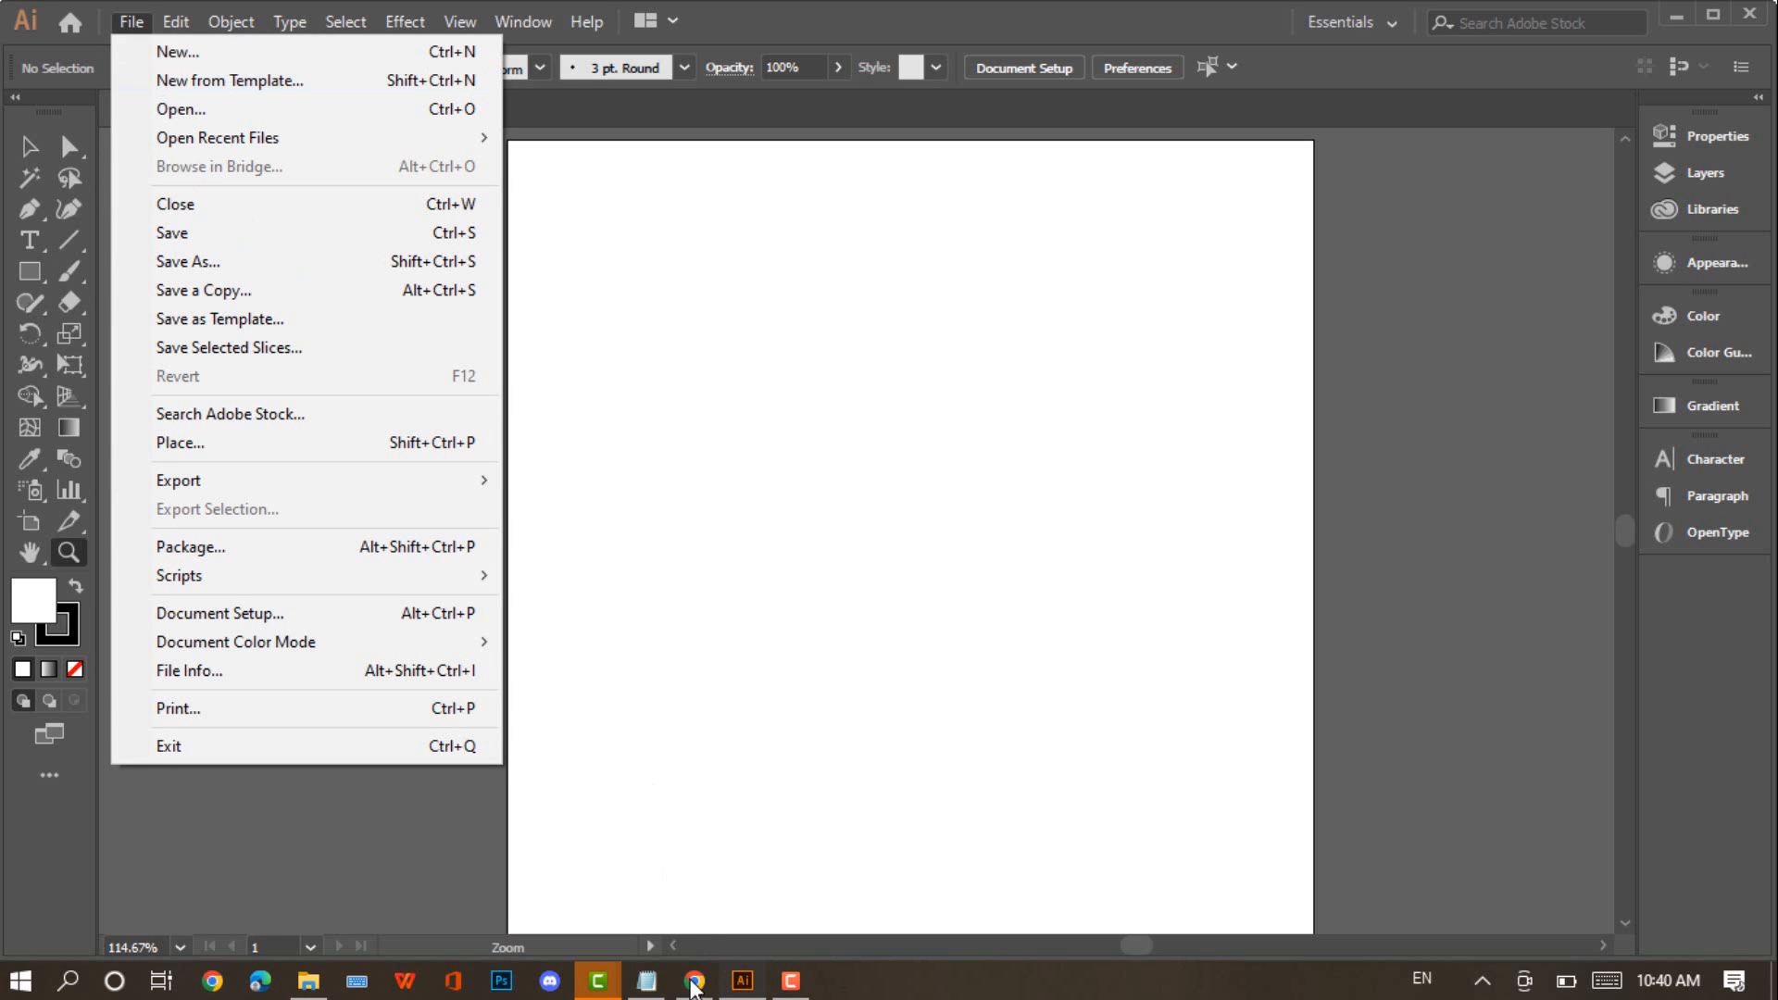
pyautogui.click(322, 991)
pyautogui.doubleClick(315, 375)
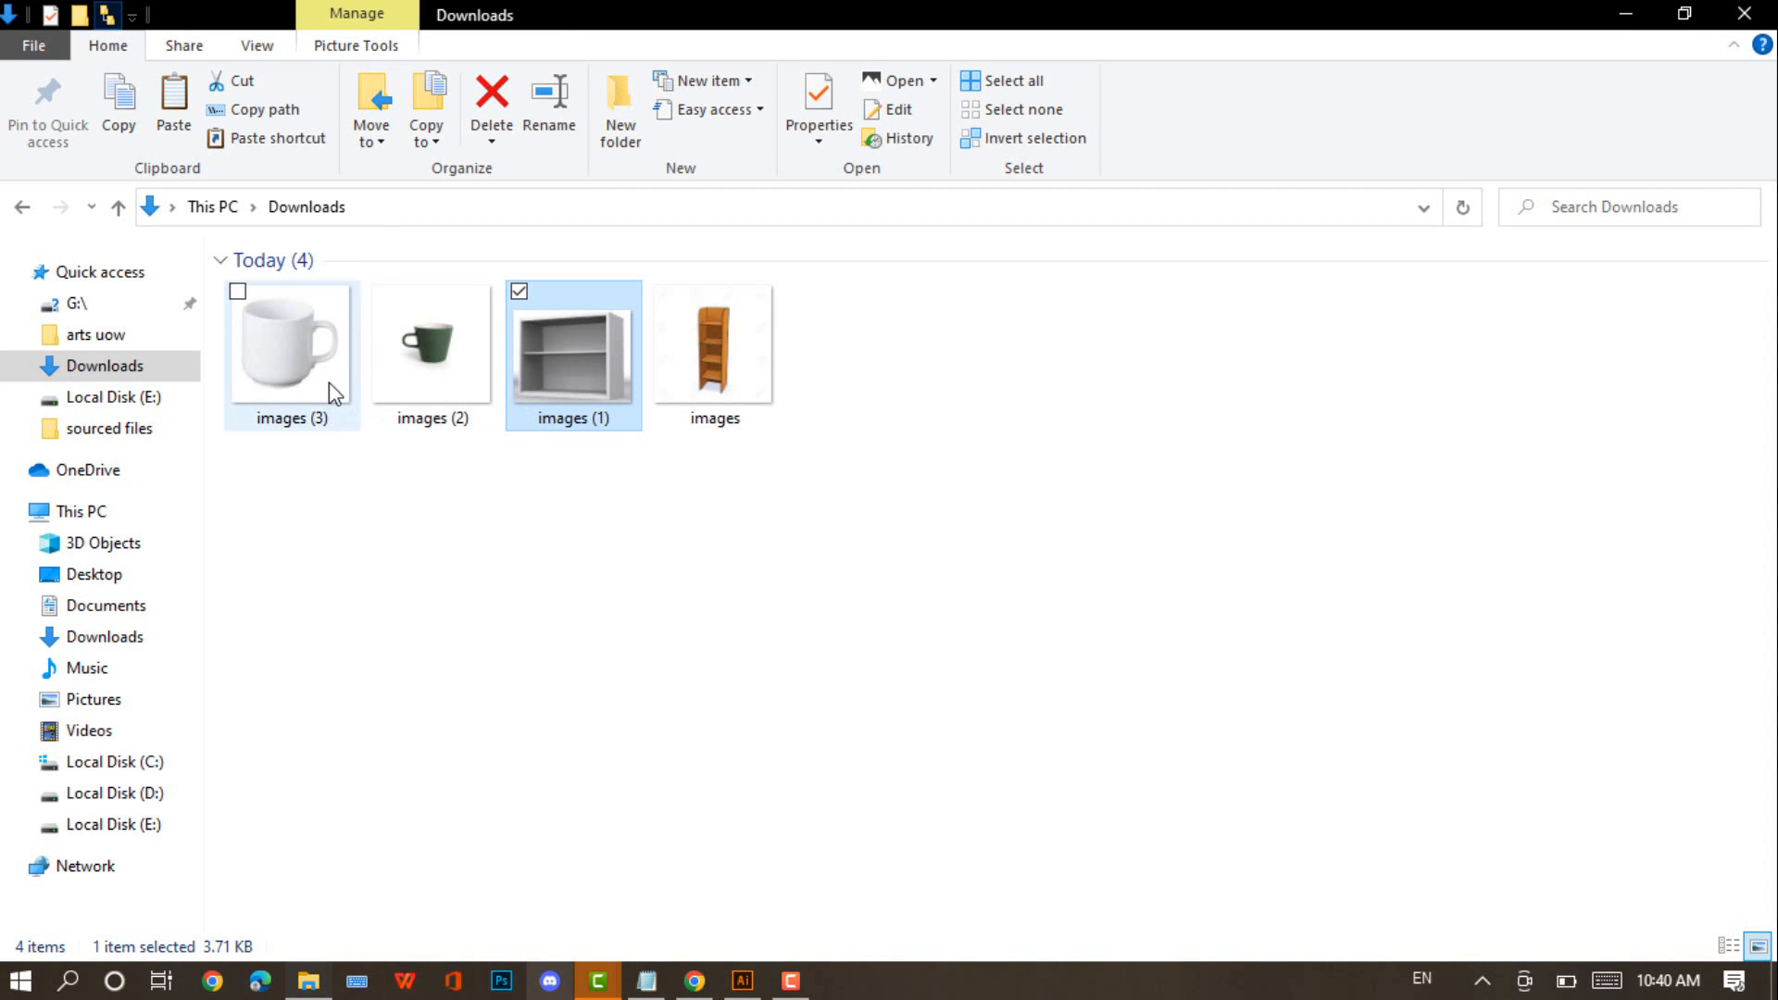
pyautogui.rightClick(312, 373)
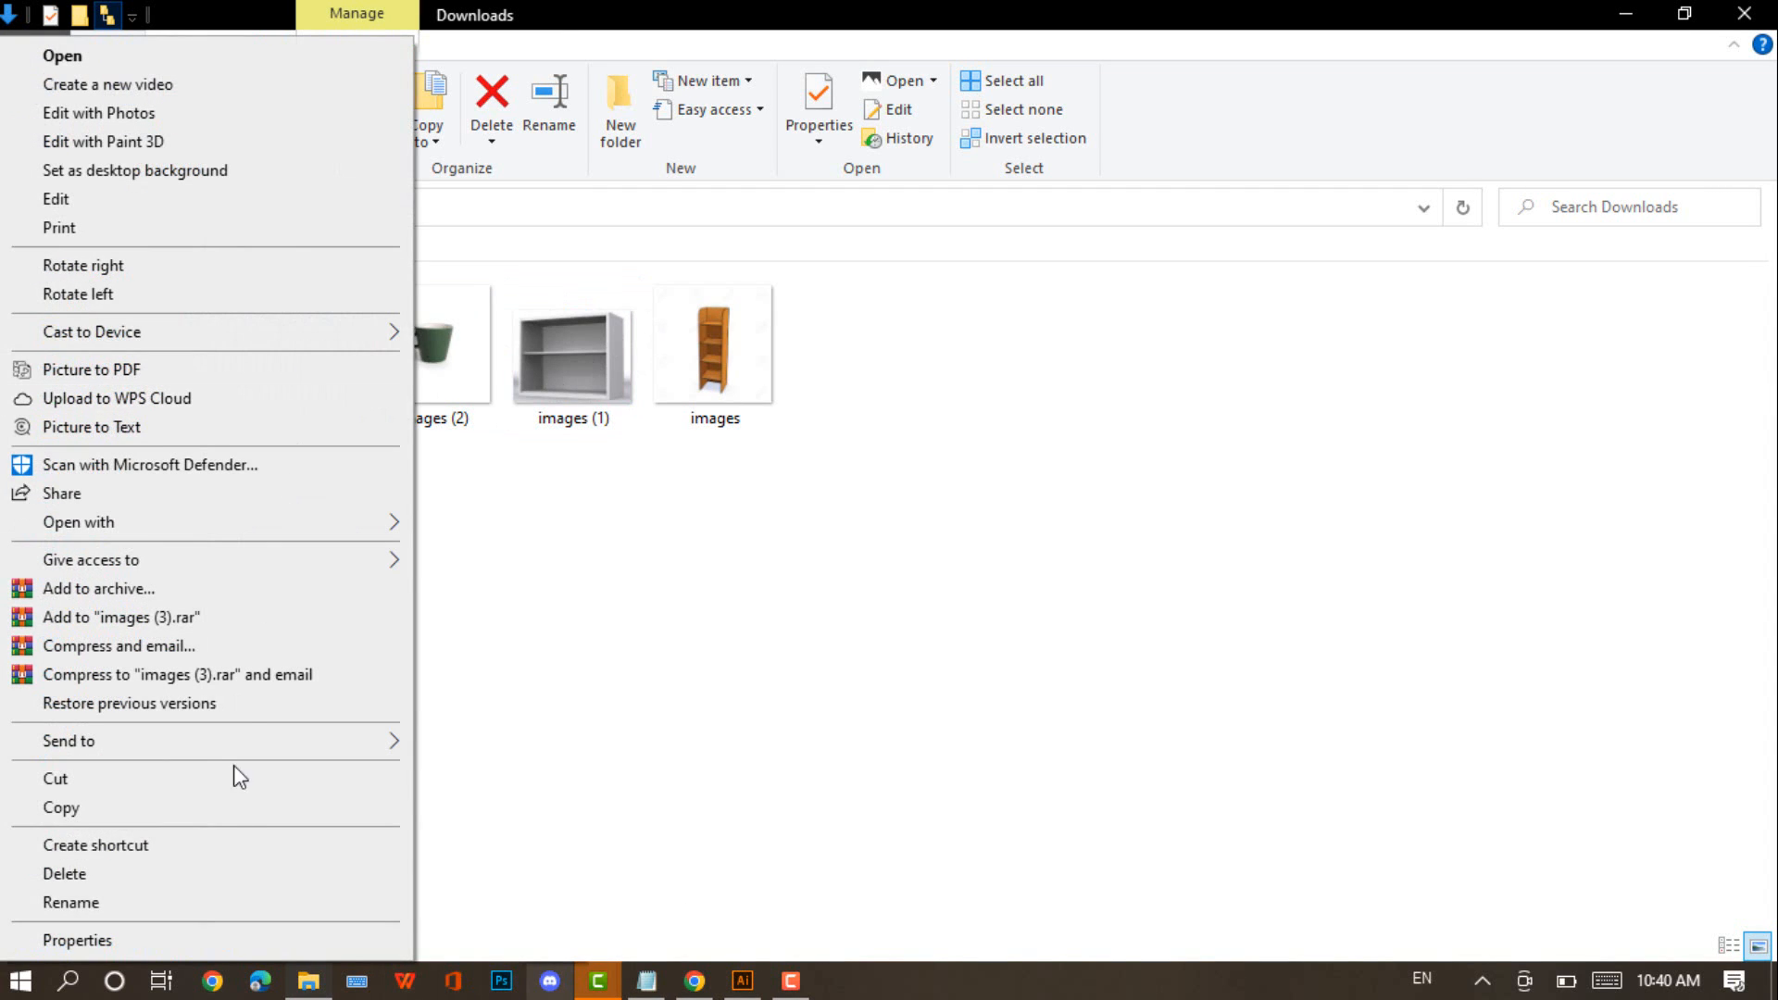
pyautogui.click(217, 817)
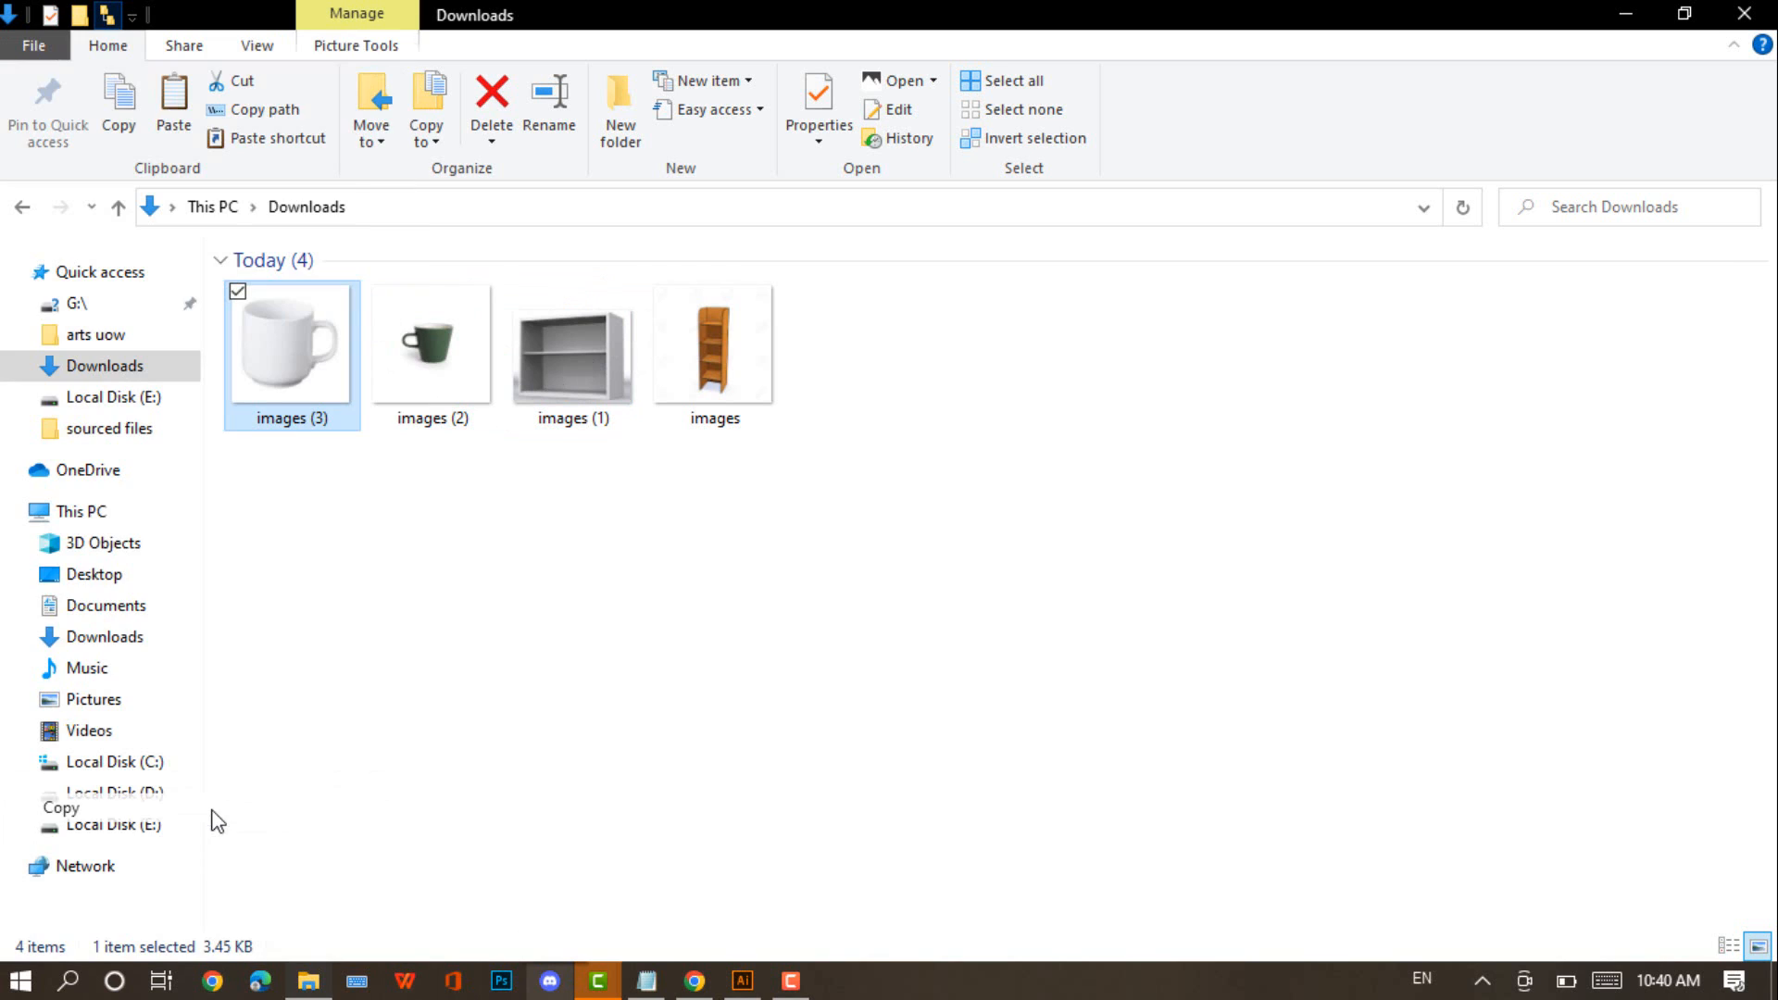
pyautogui.click(746, 974)
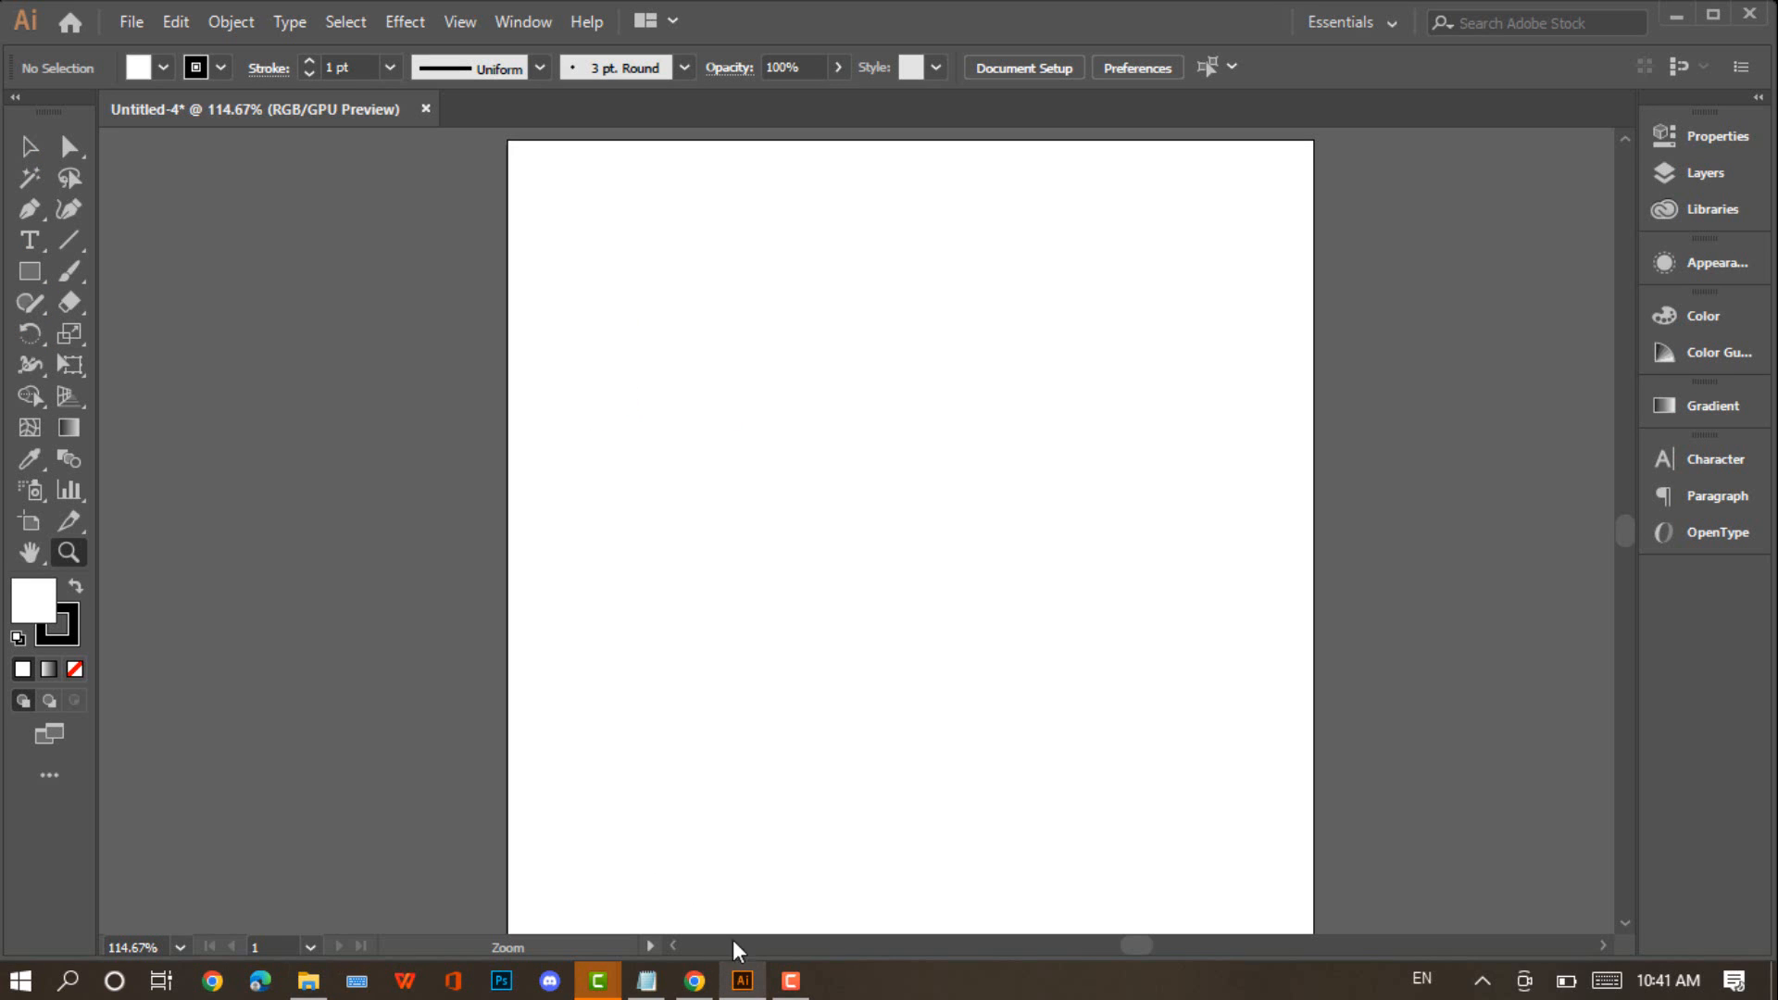
pyautogui.click(175, 22)
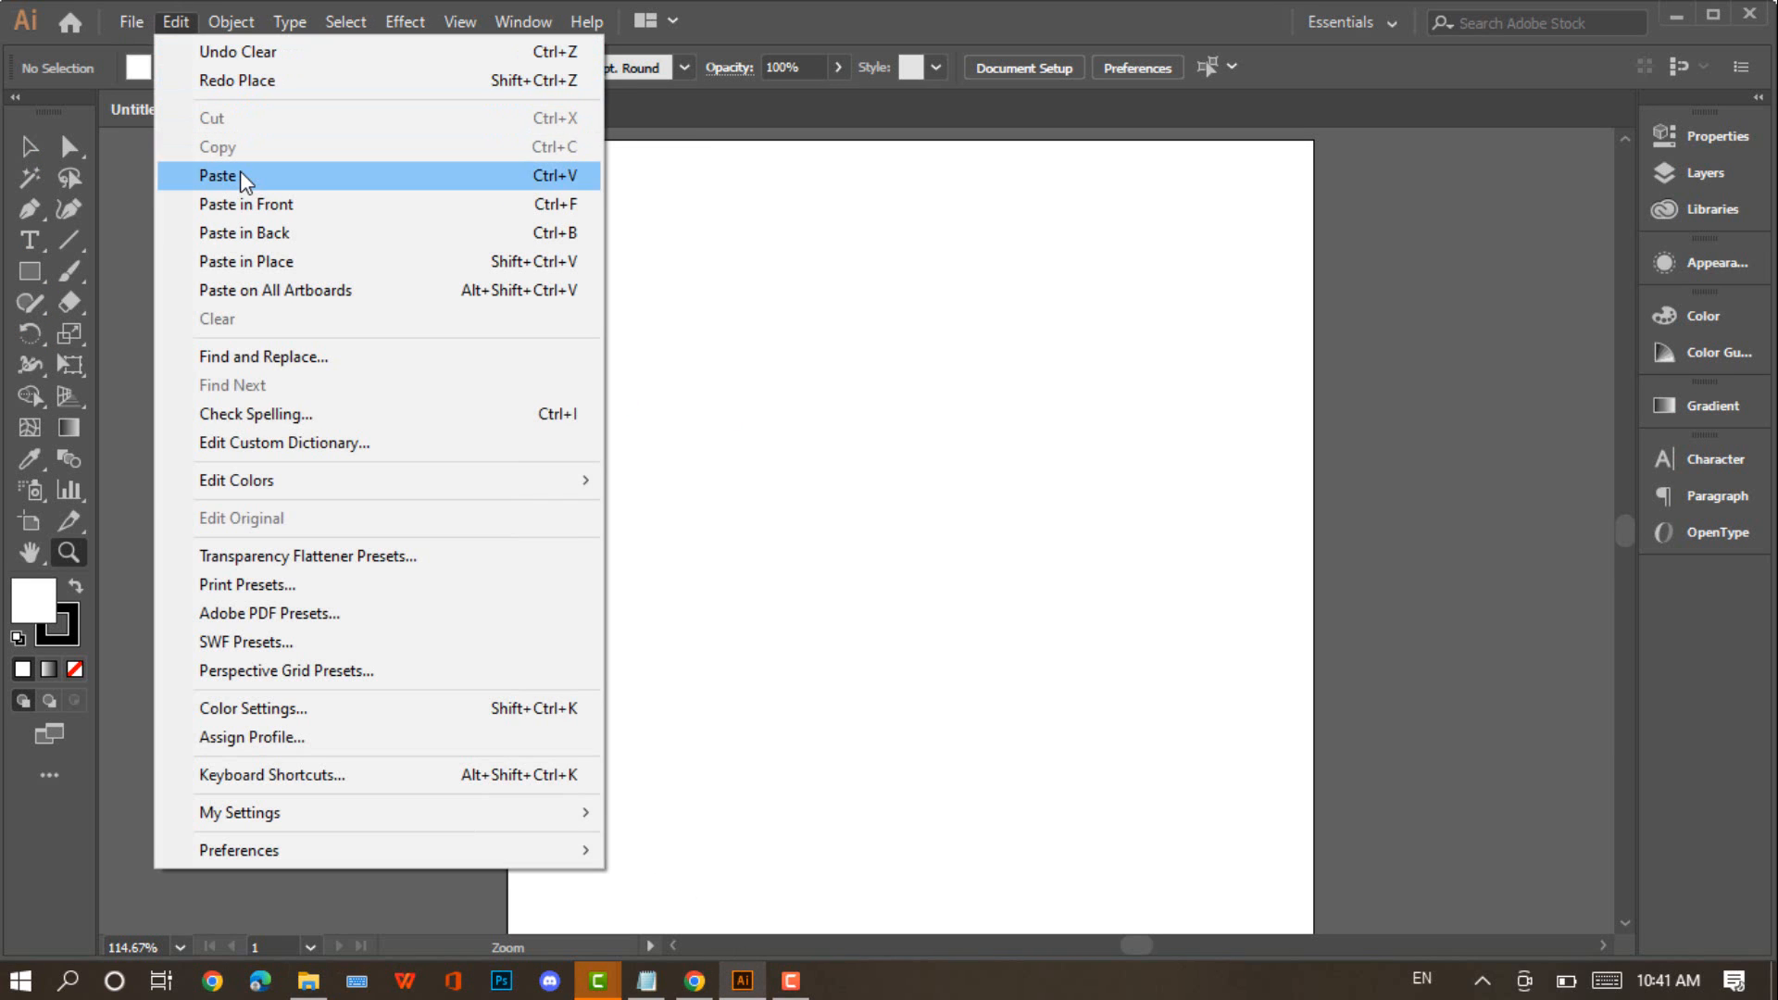
pyautogui.click(240, 173)
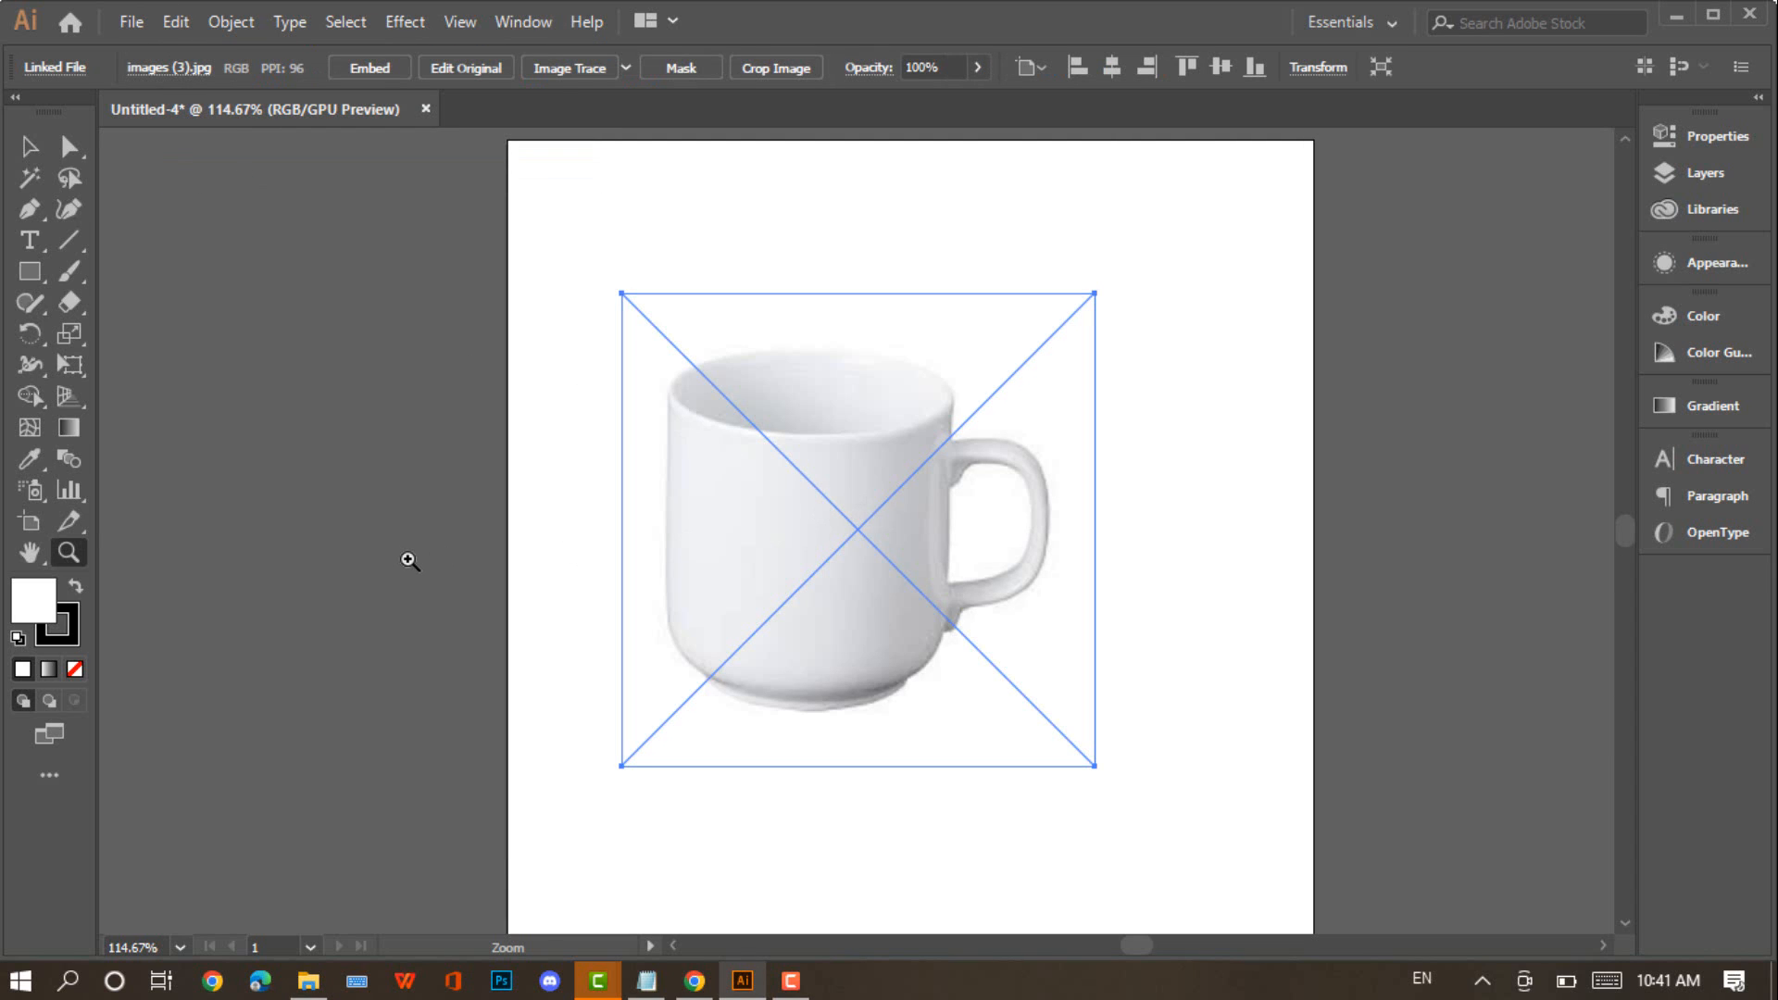
# Move the pasted mug image slightly up and to the right on the artboard with the Direct Selection tool
pyautogui.press('a')
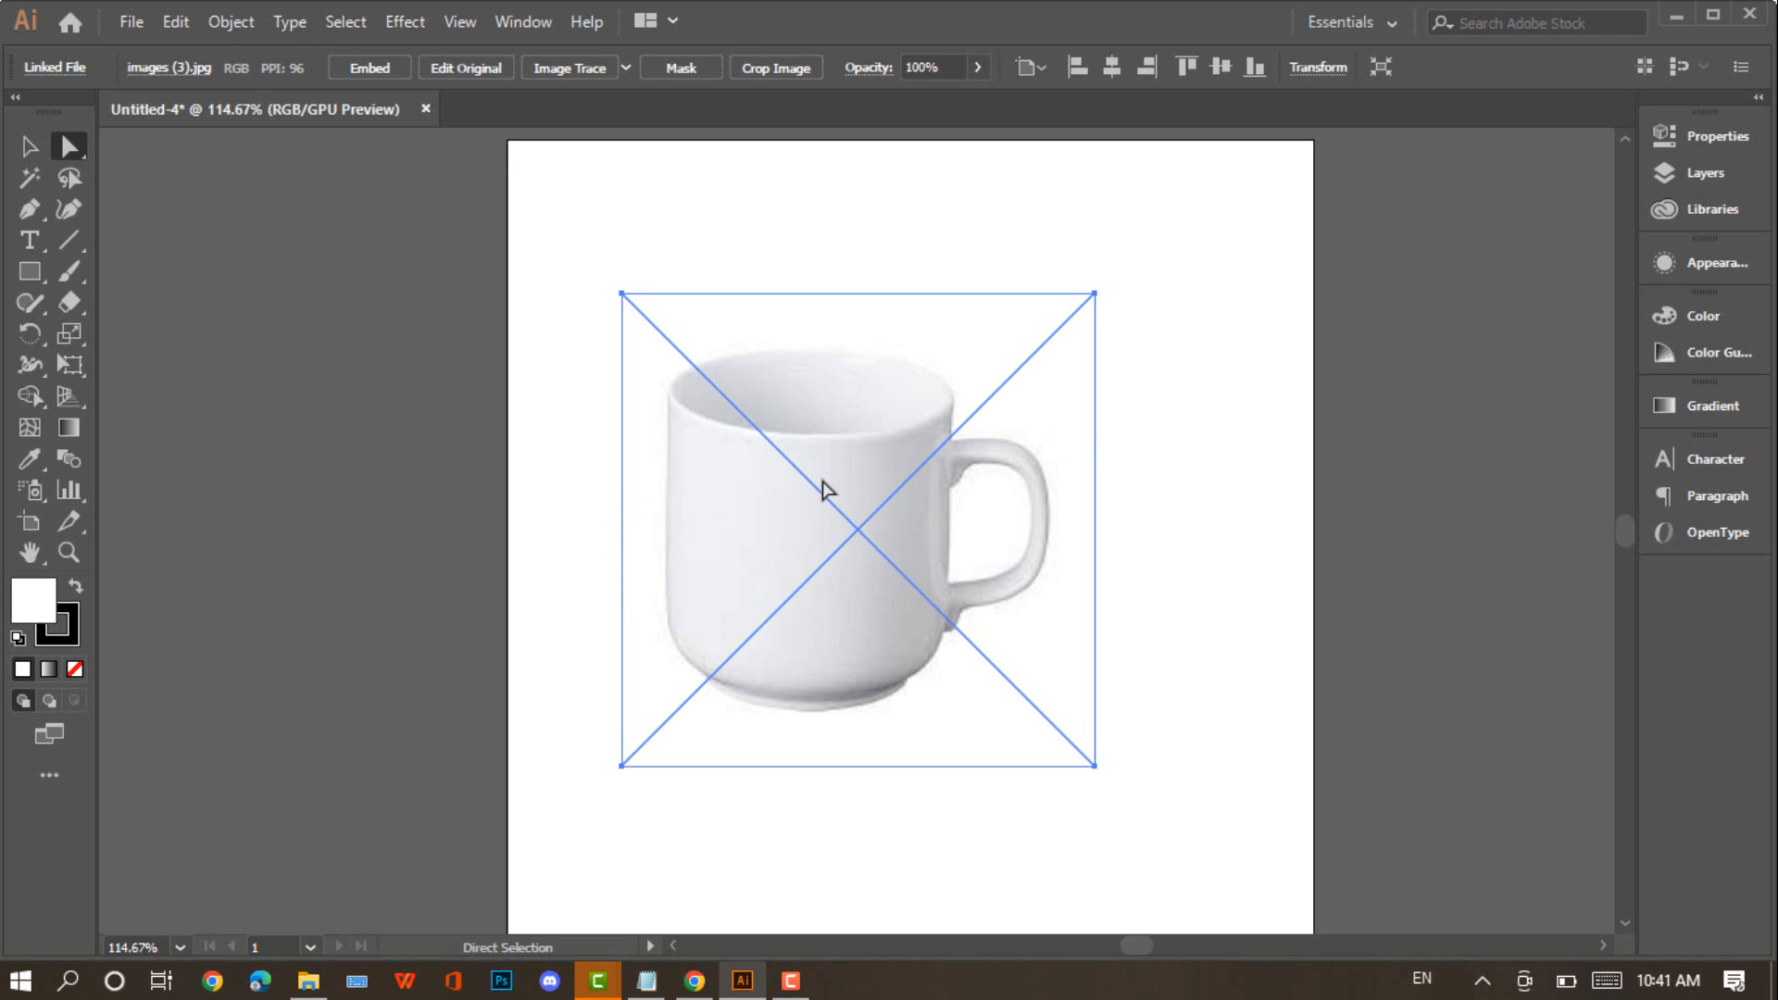
pyautogui.moveTo(893, 479)
pyautogui.mouseDown()
pyautogui.moveTo(842, 469)
pyautogui.moveTo(975, 498)
pyautogui.moveTo(957, 484)
pyautogui.moveTo(909, 537)
pyautogui.moveTo(845, 468)
pyautogui.moveTo(1044, 465)
pyautogui.moveTo(939, 453)
pyautogui.moveTo(898, 482)
pyautogui.moveTo(908, 509)
pyautogui.mouseUp()
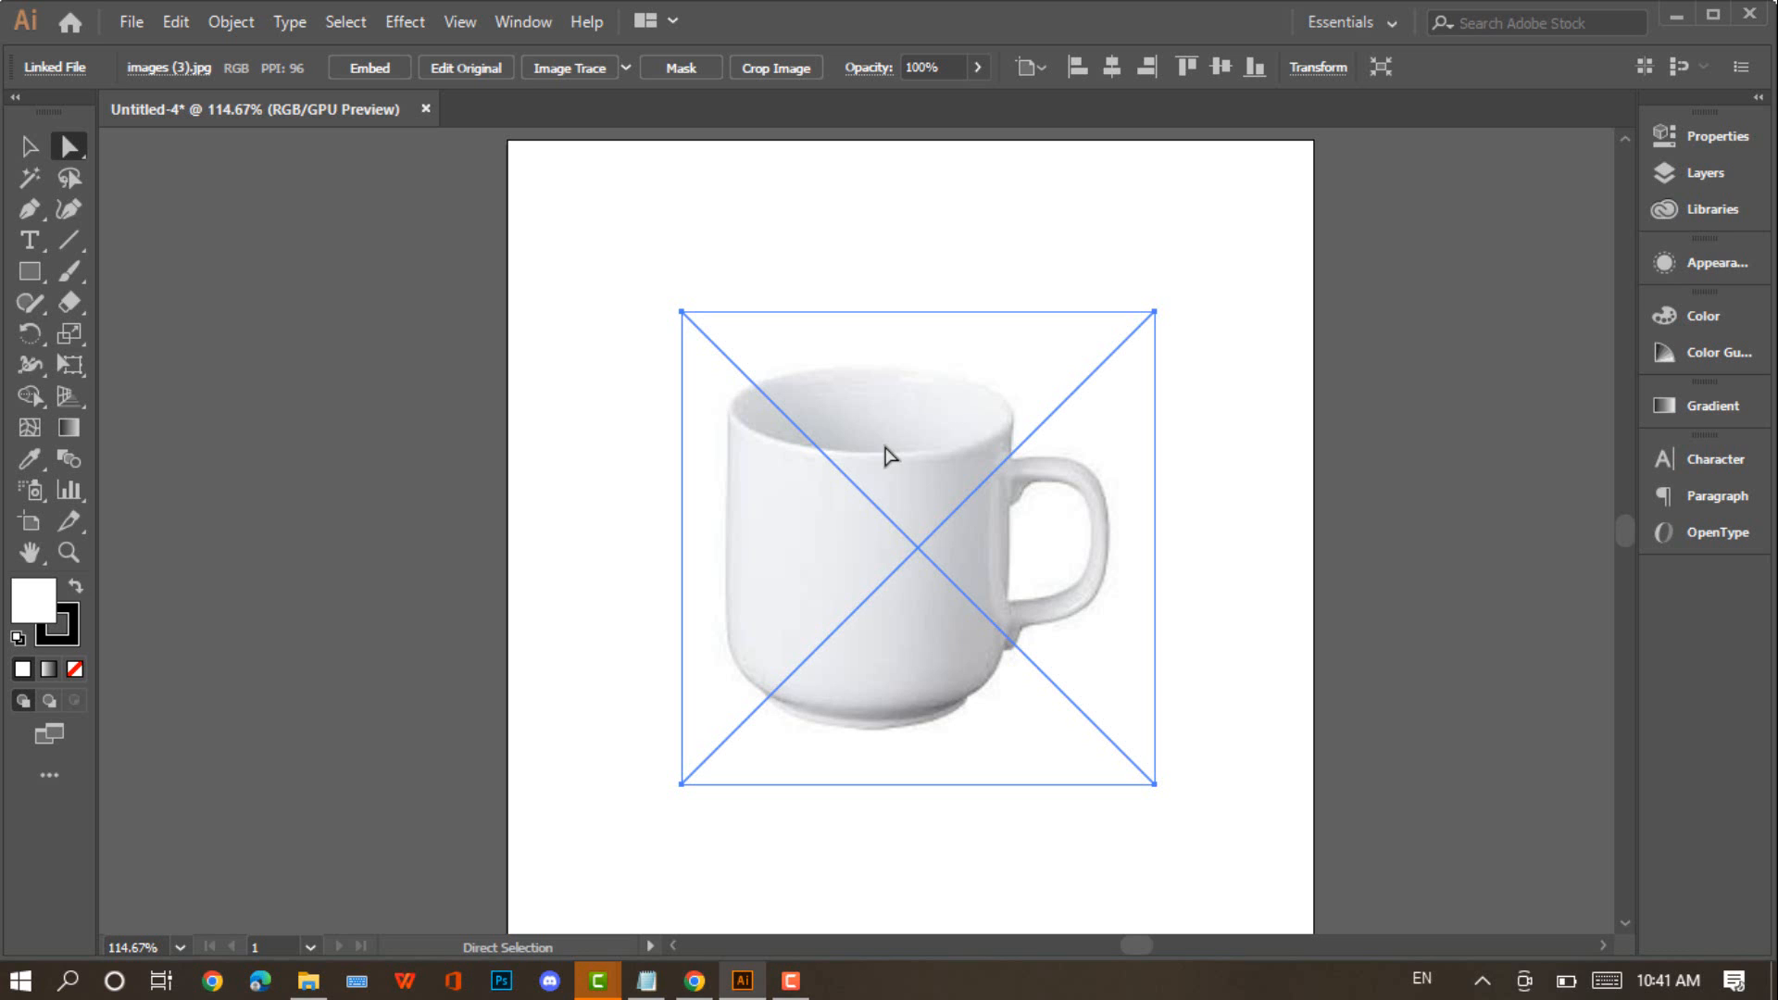
pyautogui.moveTo(917, 488); pyautogui.dragTo(873, 449)
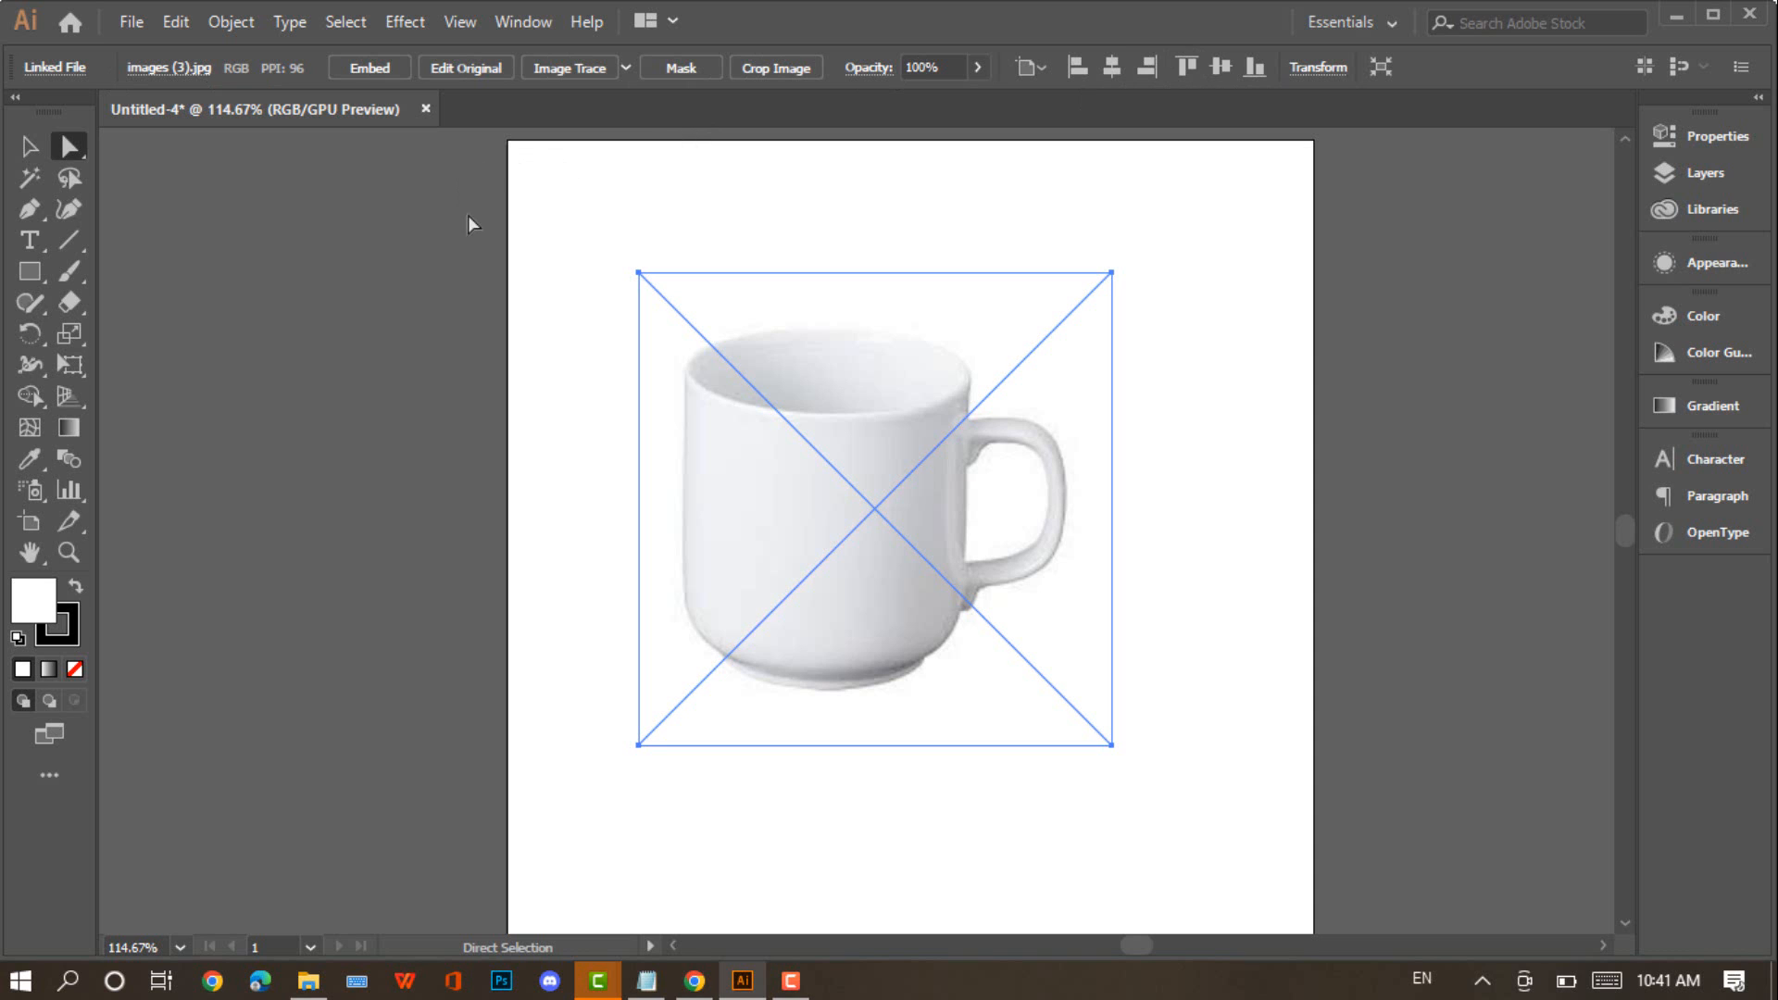
# Hide the Control bar and show it again
pyautogui.click(459, 17)
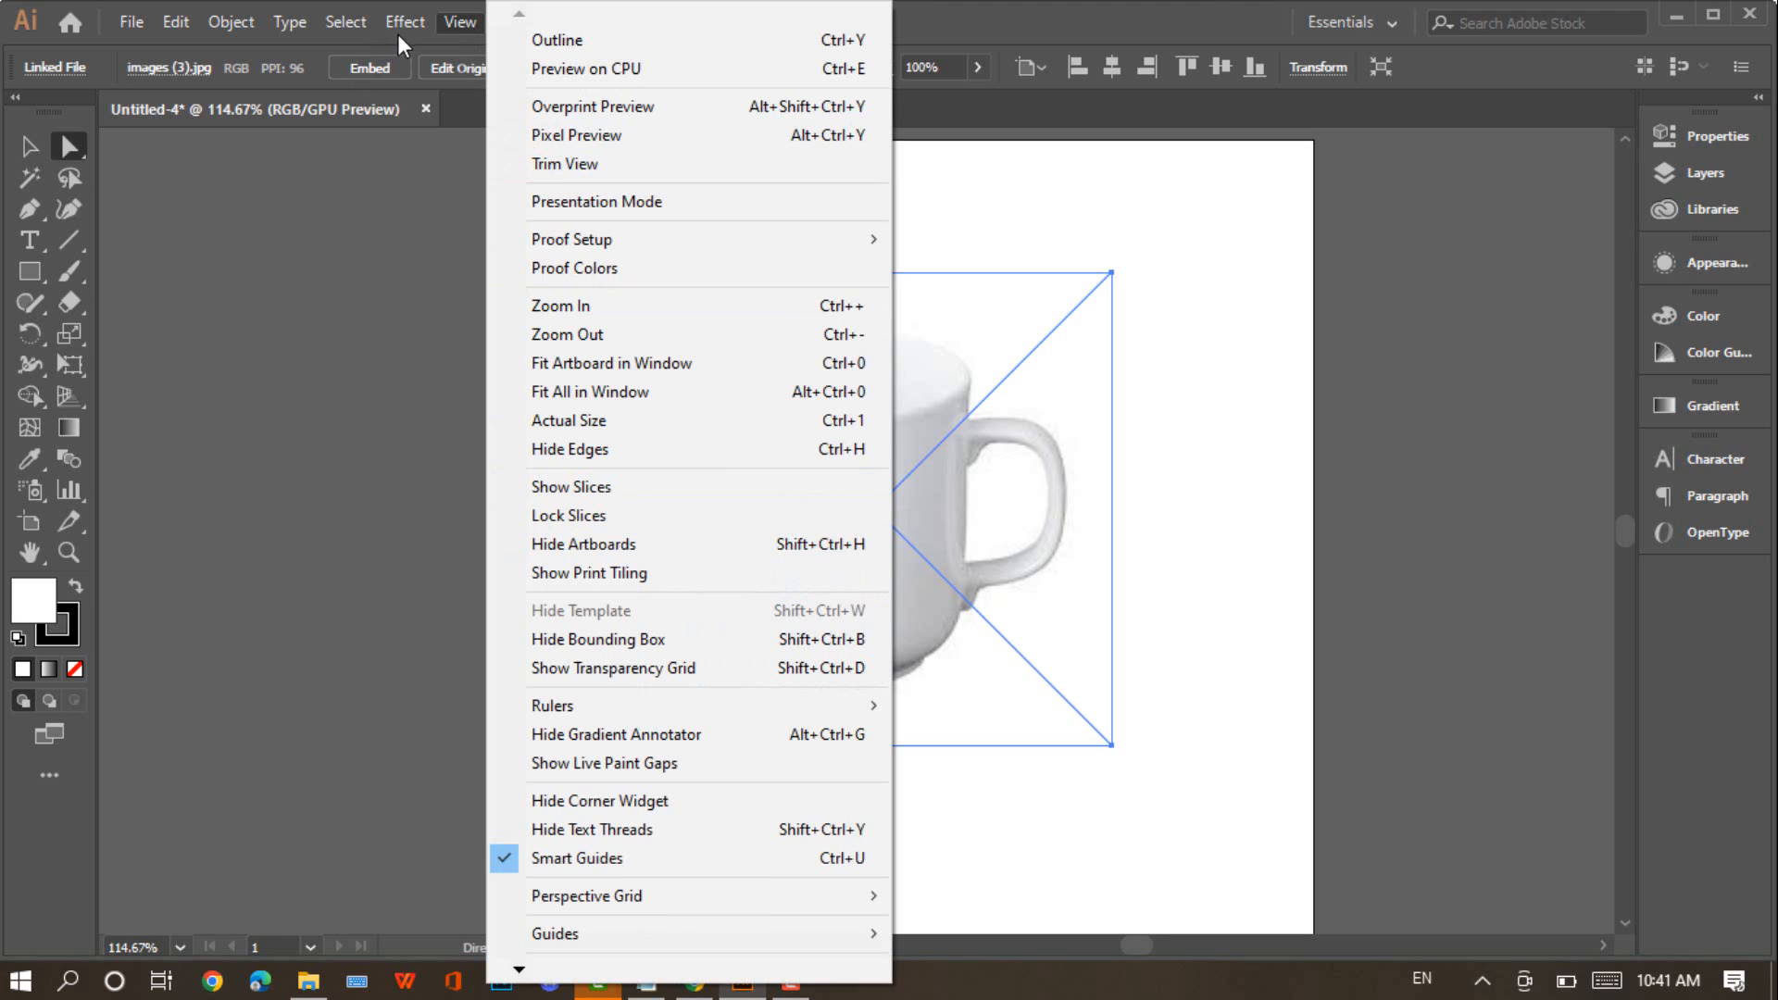
pyautogui.click(464, 20)
pyautogui.click(506, 22)
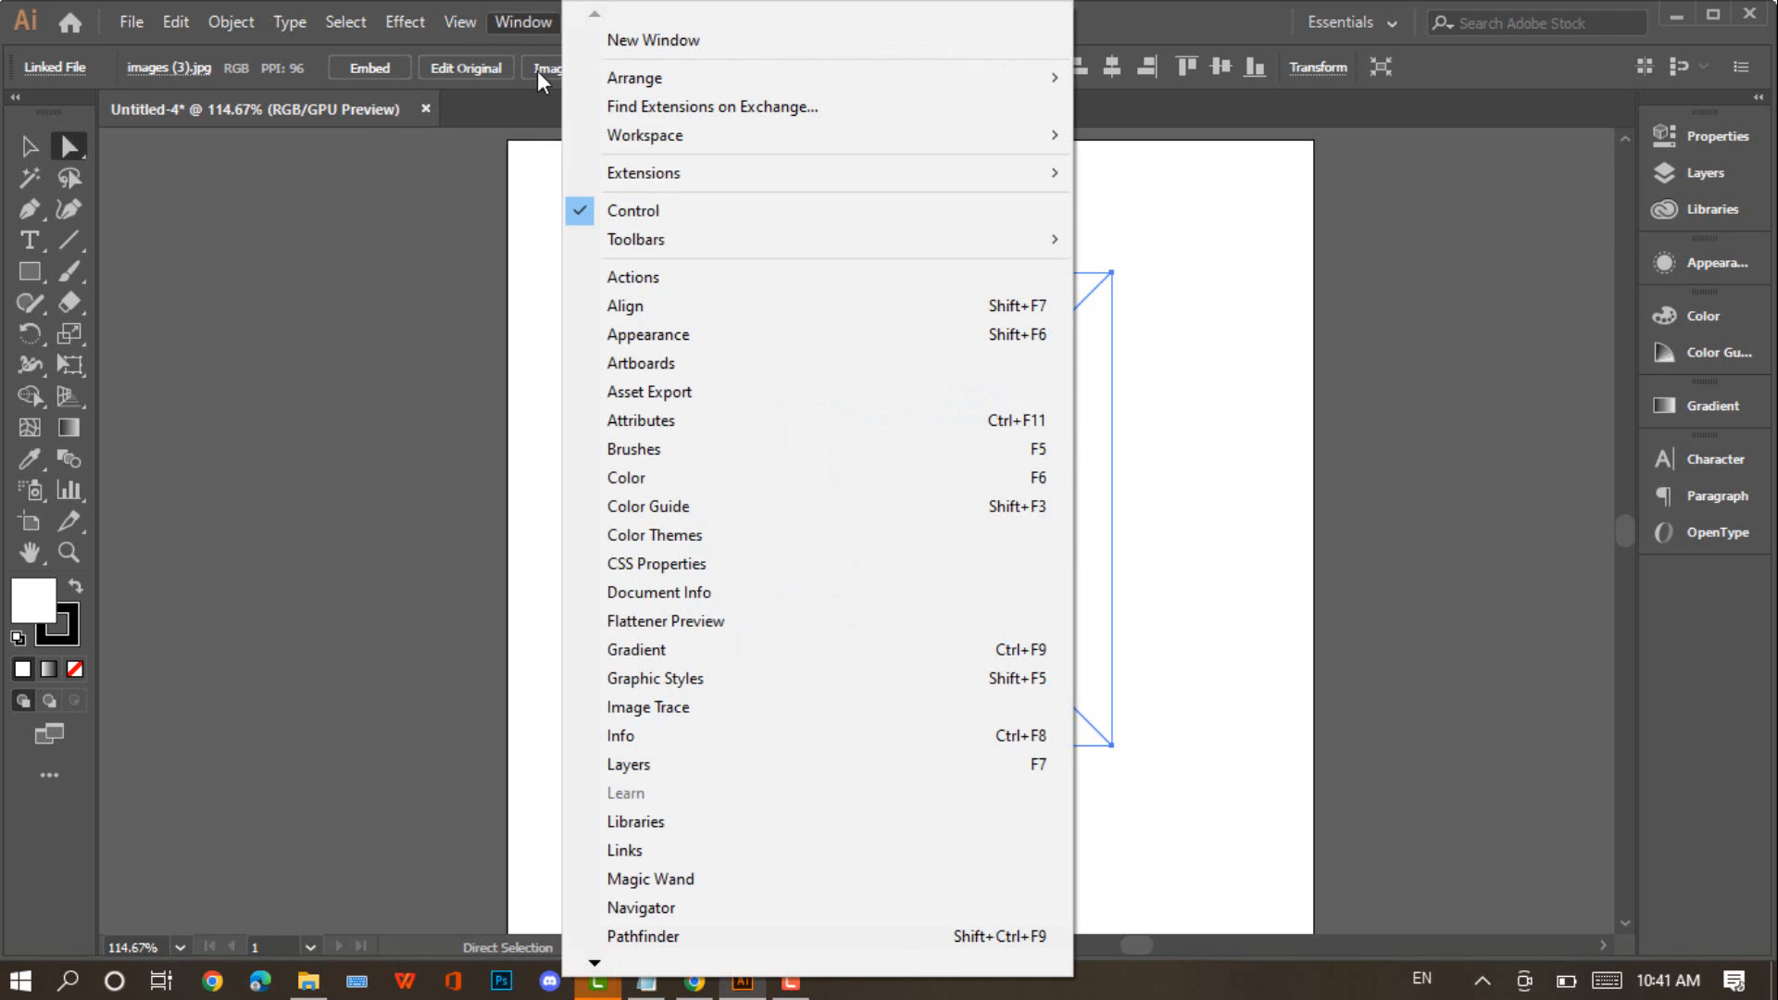
pyautogui.click(630, 211)
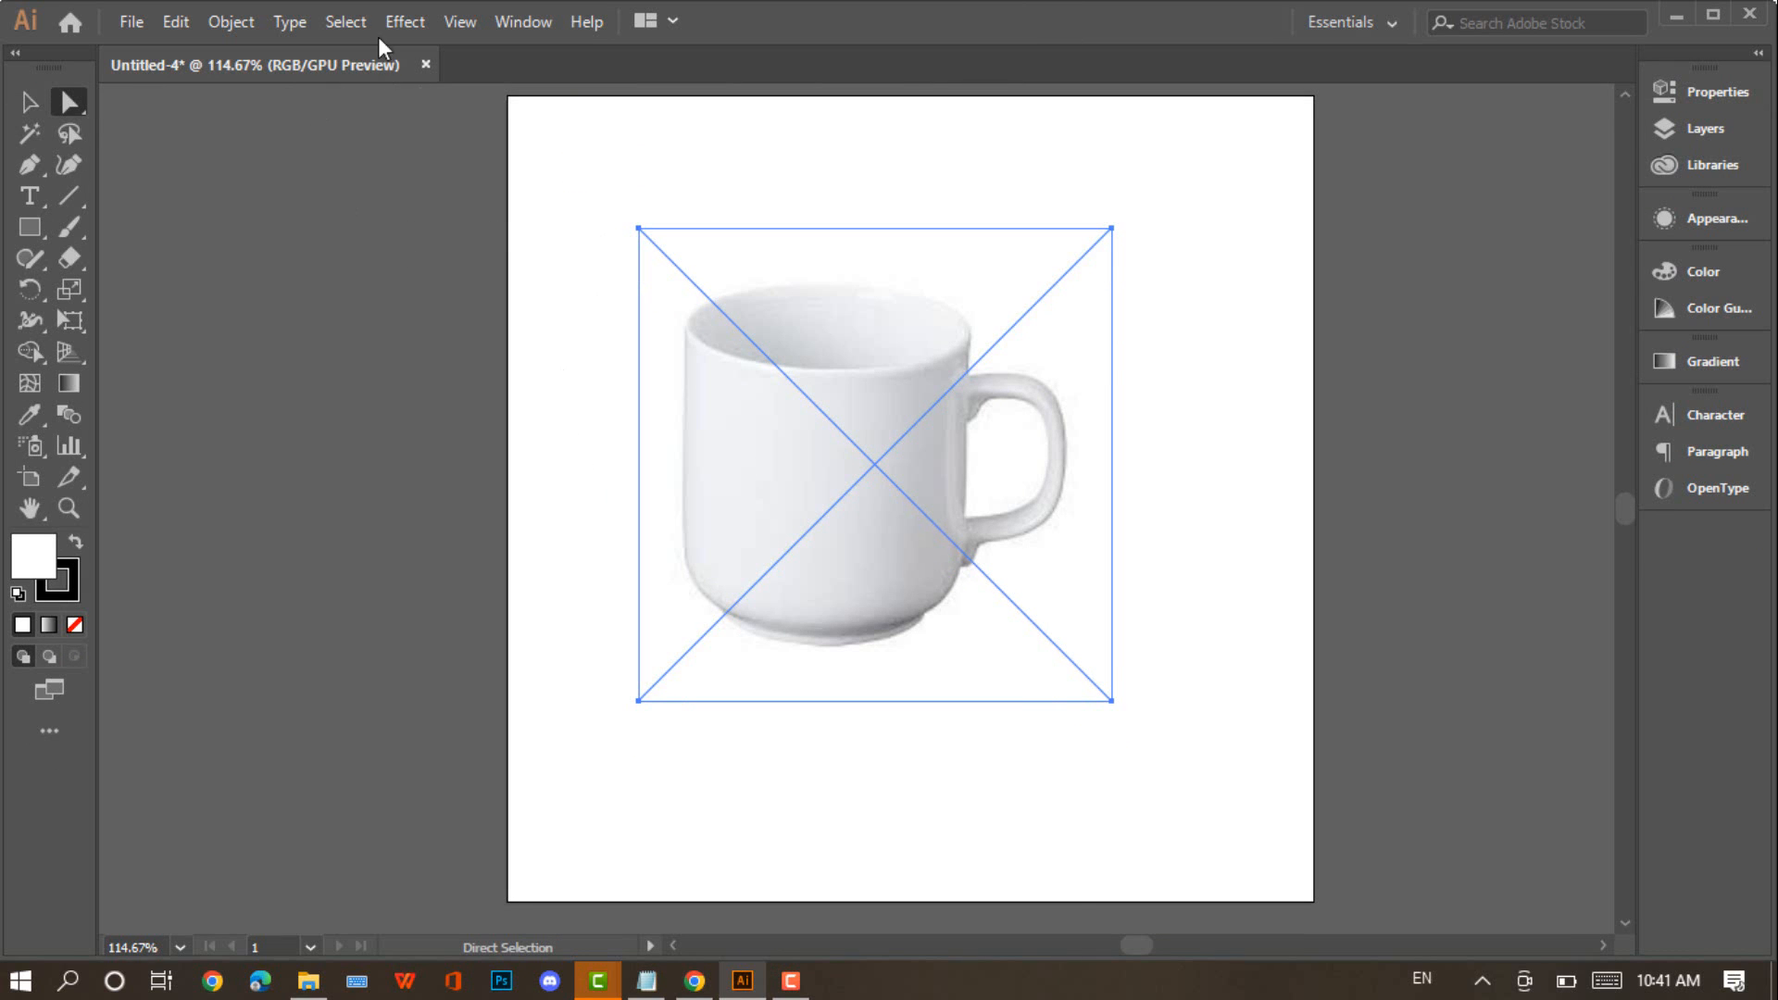
pyautogui.click(507, 21)
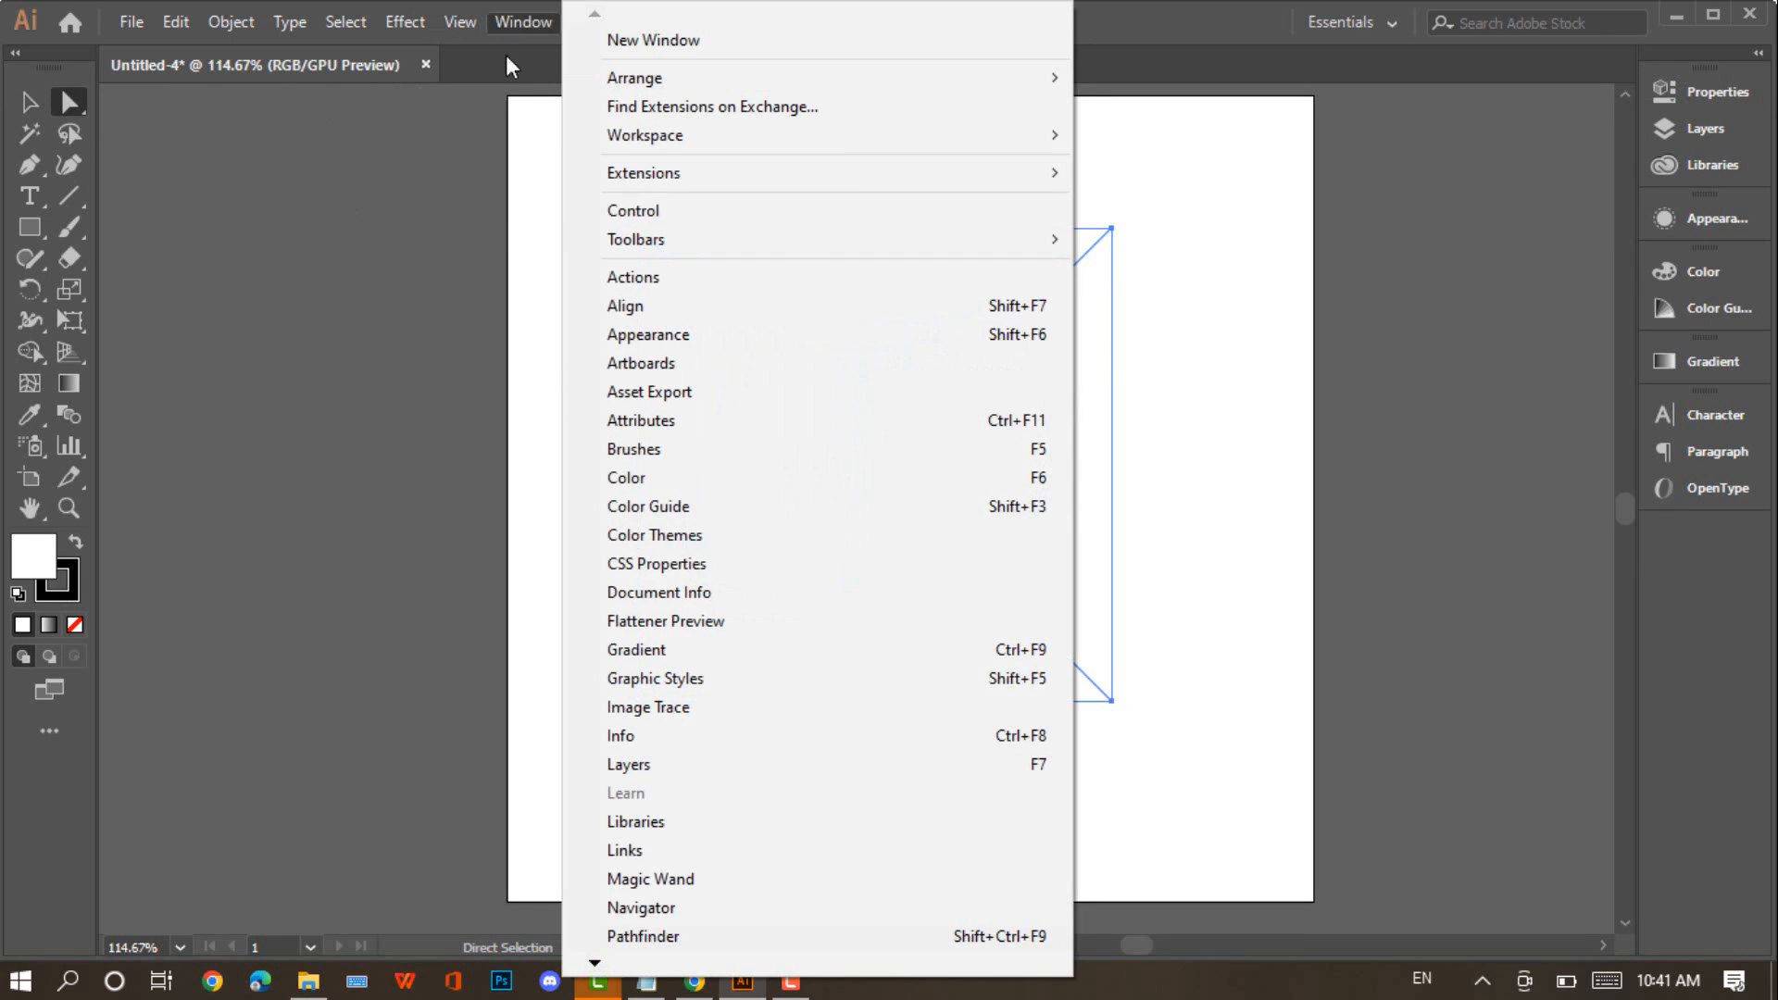
pyautogui.click(638, 213)
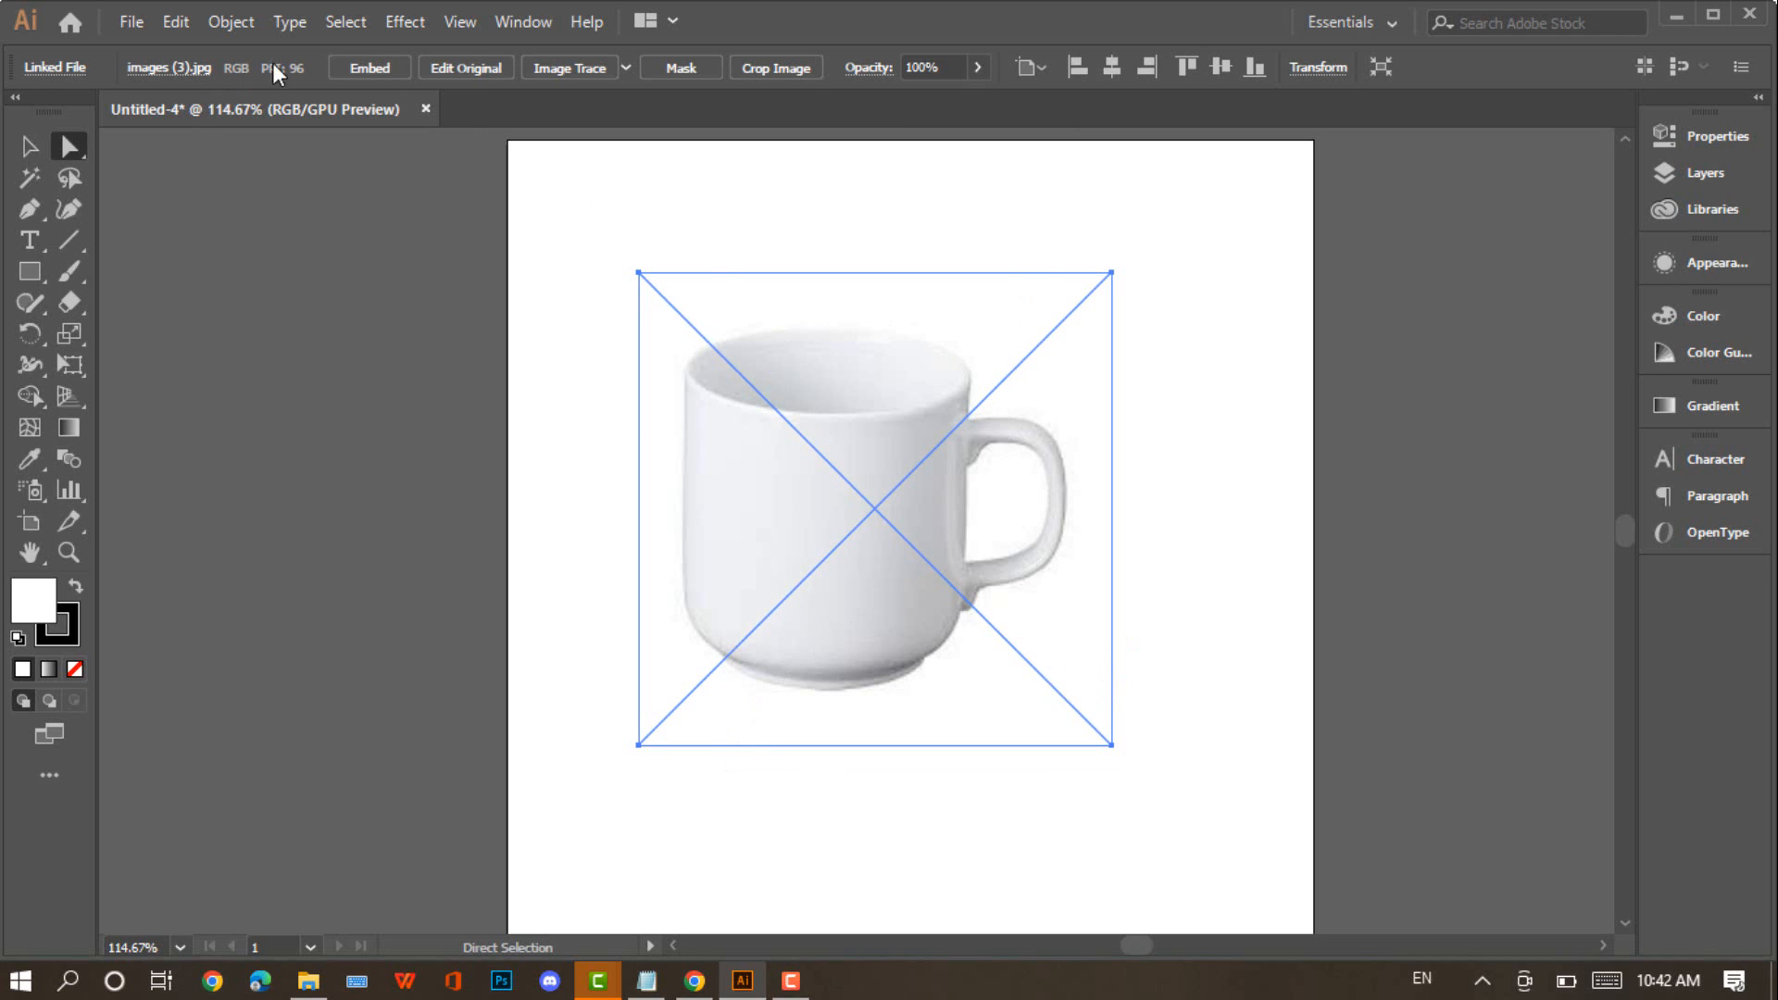
# Embed the linked mug image and move it to the artboard's horizontal centre
pyautogui.click(382, 69)
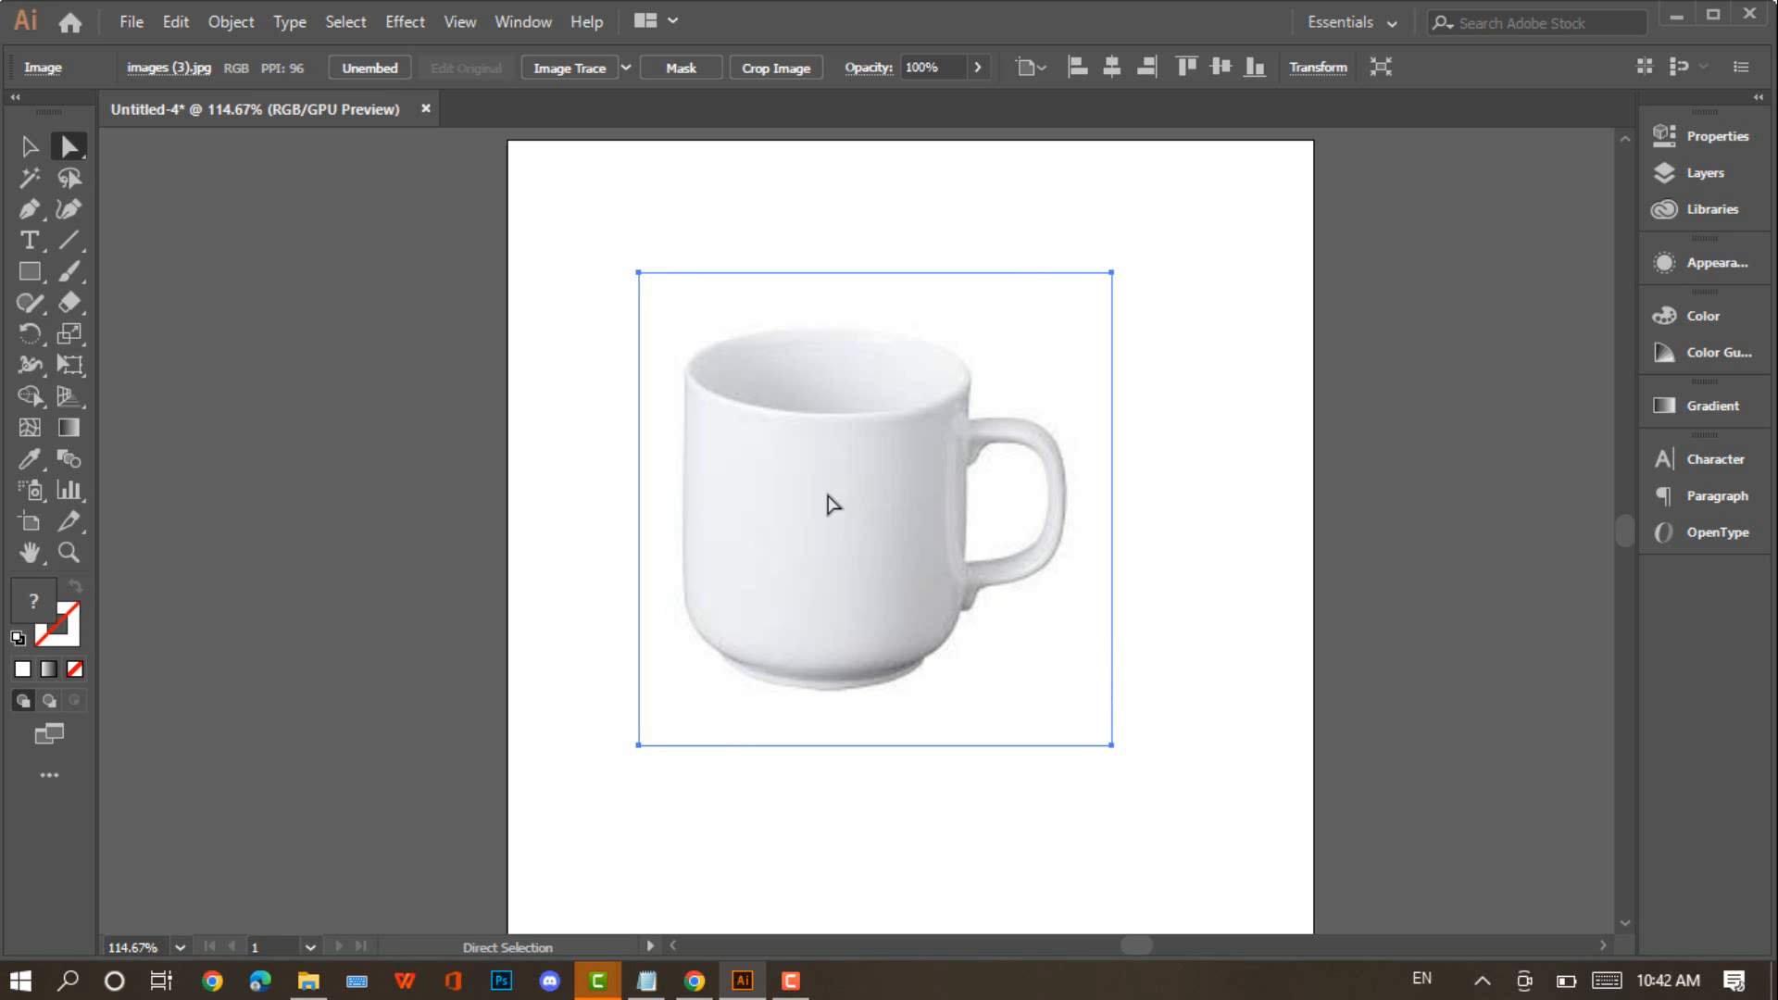
pyautogui.moveTo(828, 495); pyautogui.dragTo(895, 498)
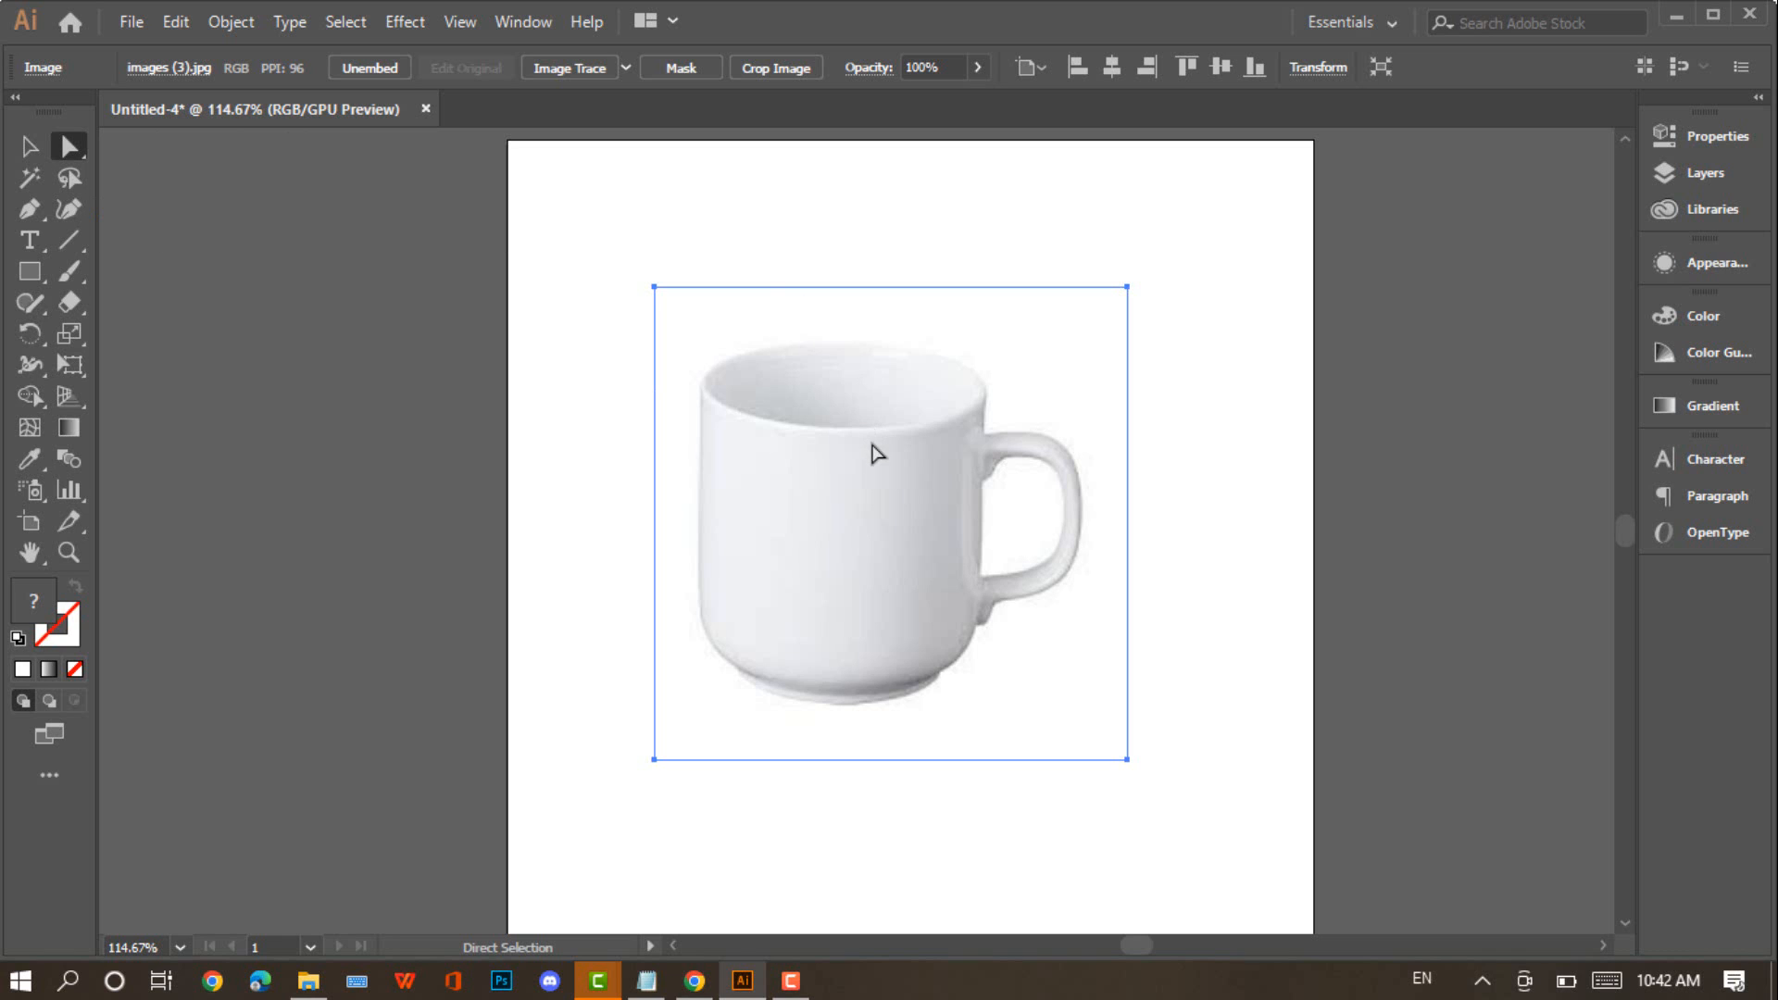
pyautogui.moveTo(880, 453)
pyautogui.mouseDown()
pyautogui.moveTo(824, 459)
pyautogui.moveTo(942, 332)
pyautogui.moveTo(883, 443)
pyautogui.mouseUp()
pyautogui.moveTo(903, 467); pyautogui.dragTo(934, 502)
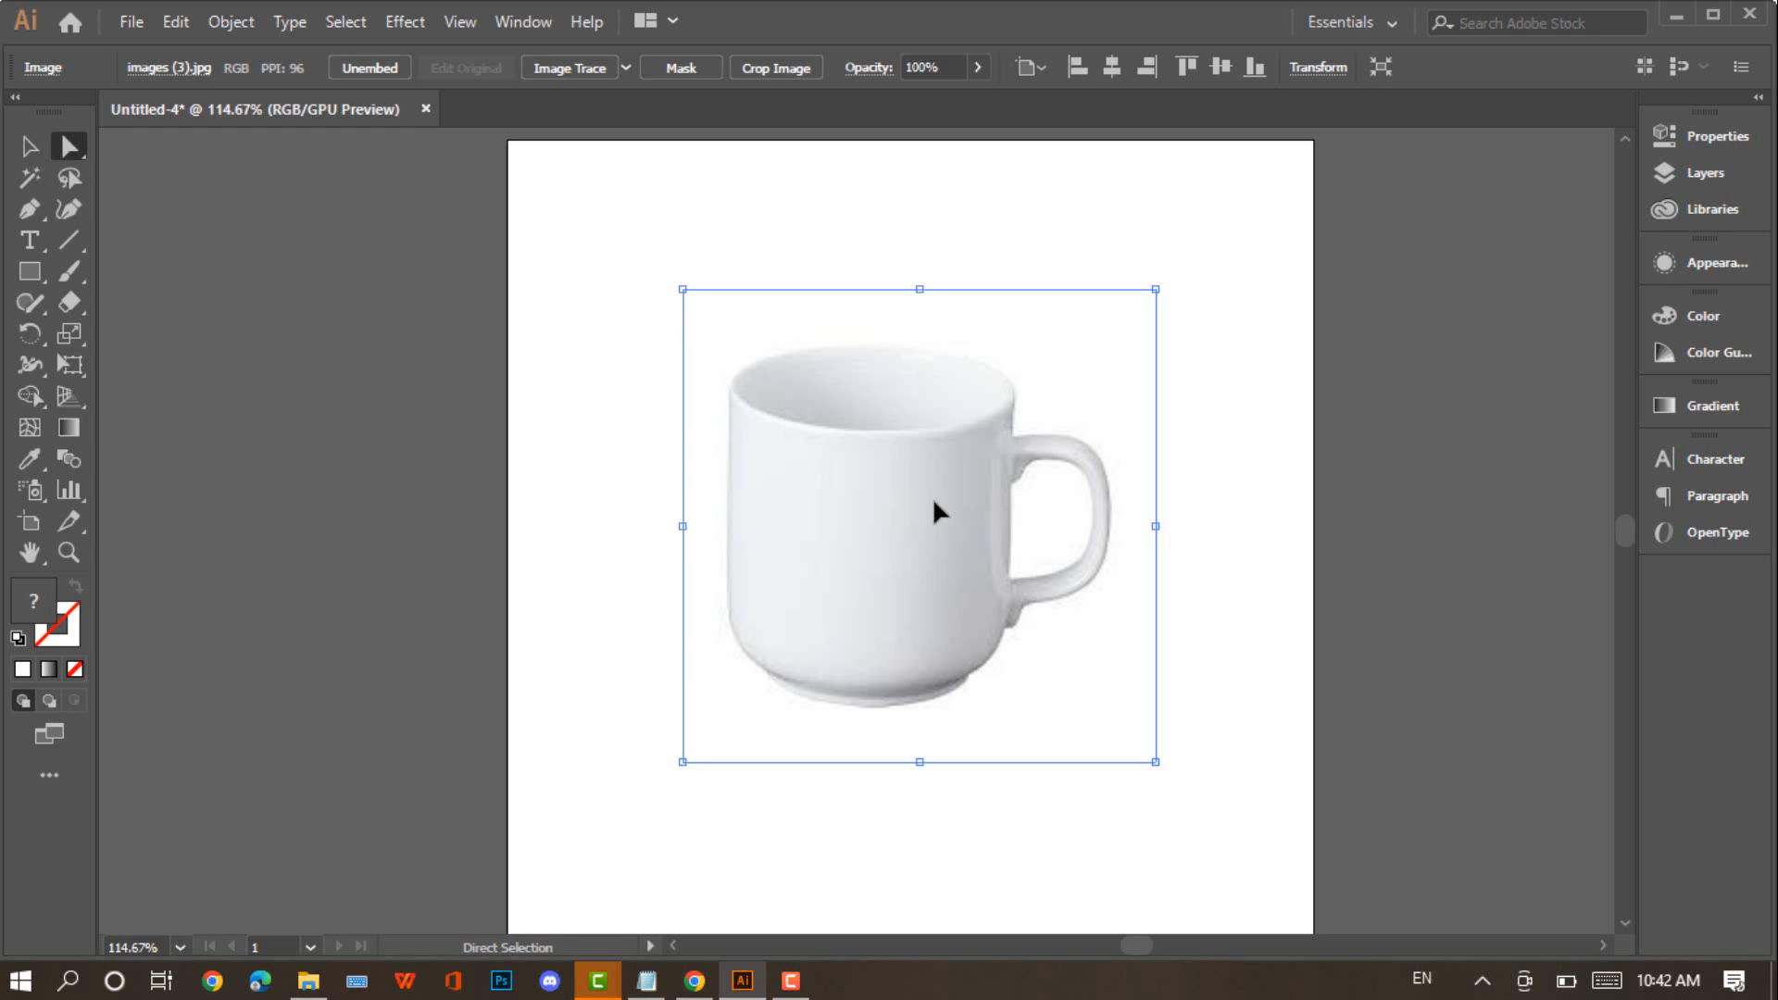
# Lock the embedded mug image, check the Lock and Unlock All commands, and unlock the image again
pyautogui.hotkey('ctrl', 'shift', 'a')
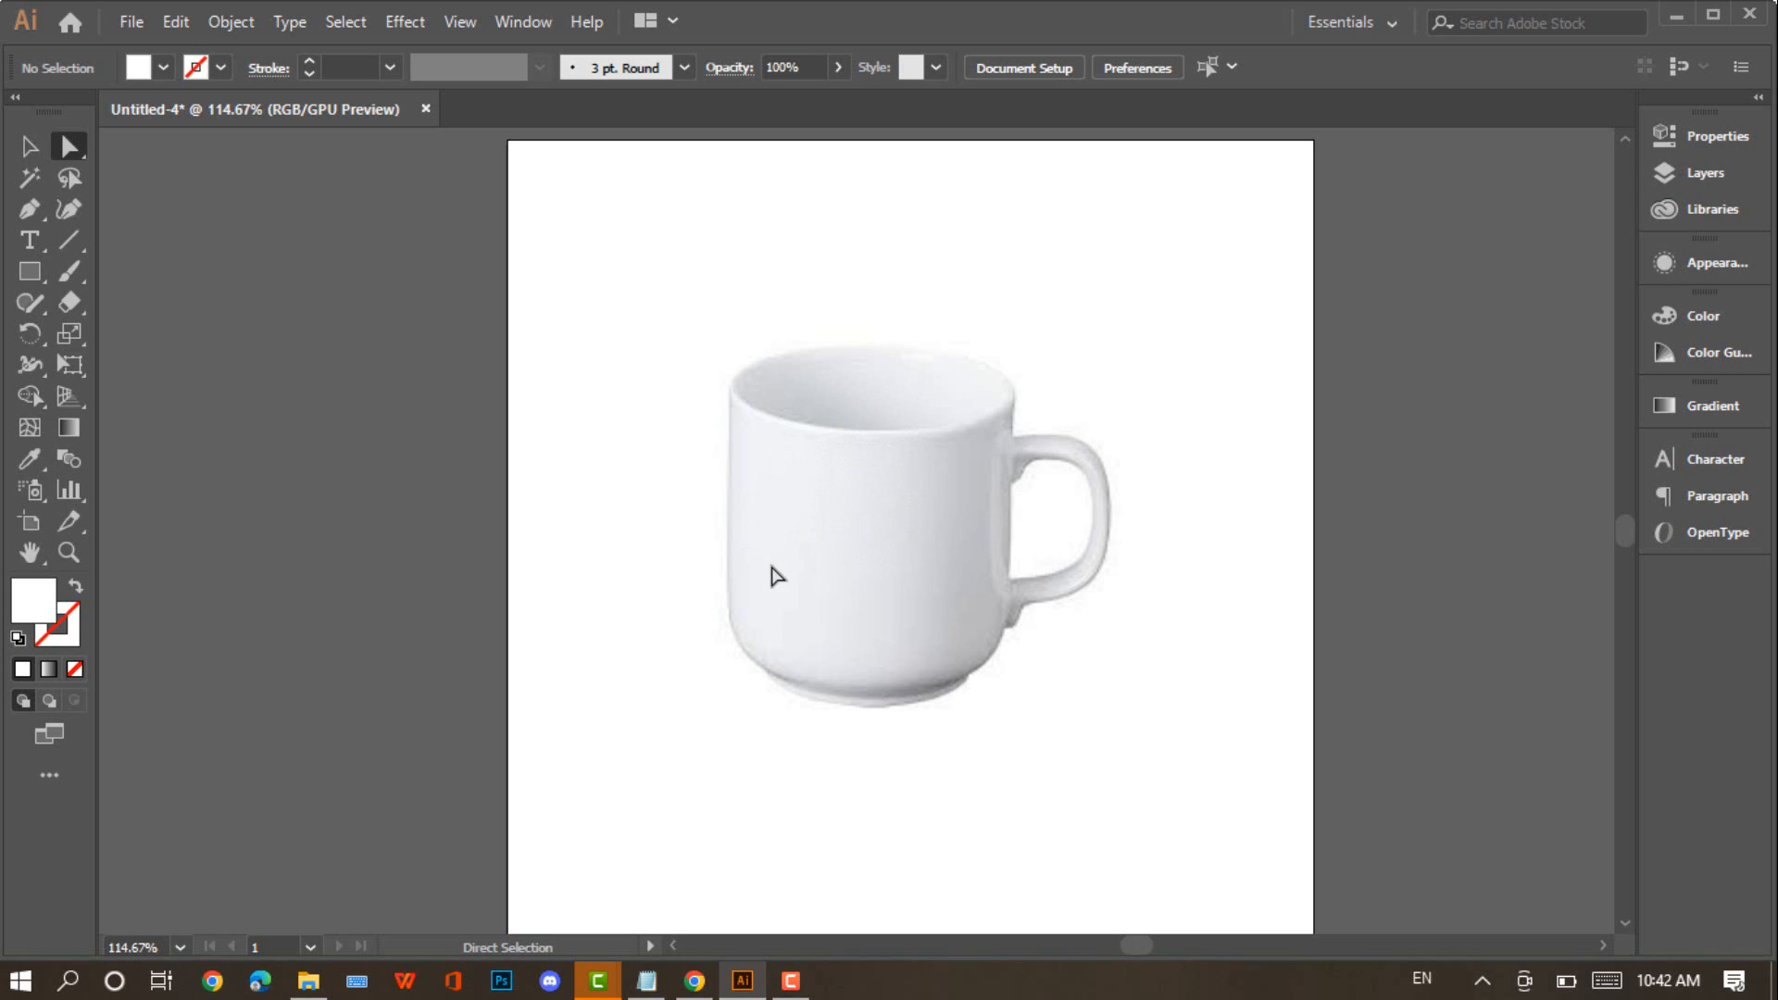
pyautogui.click(173, 22)
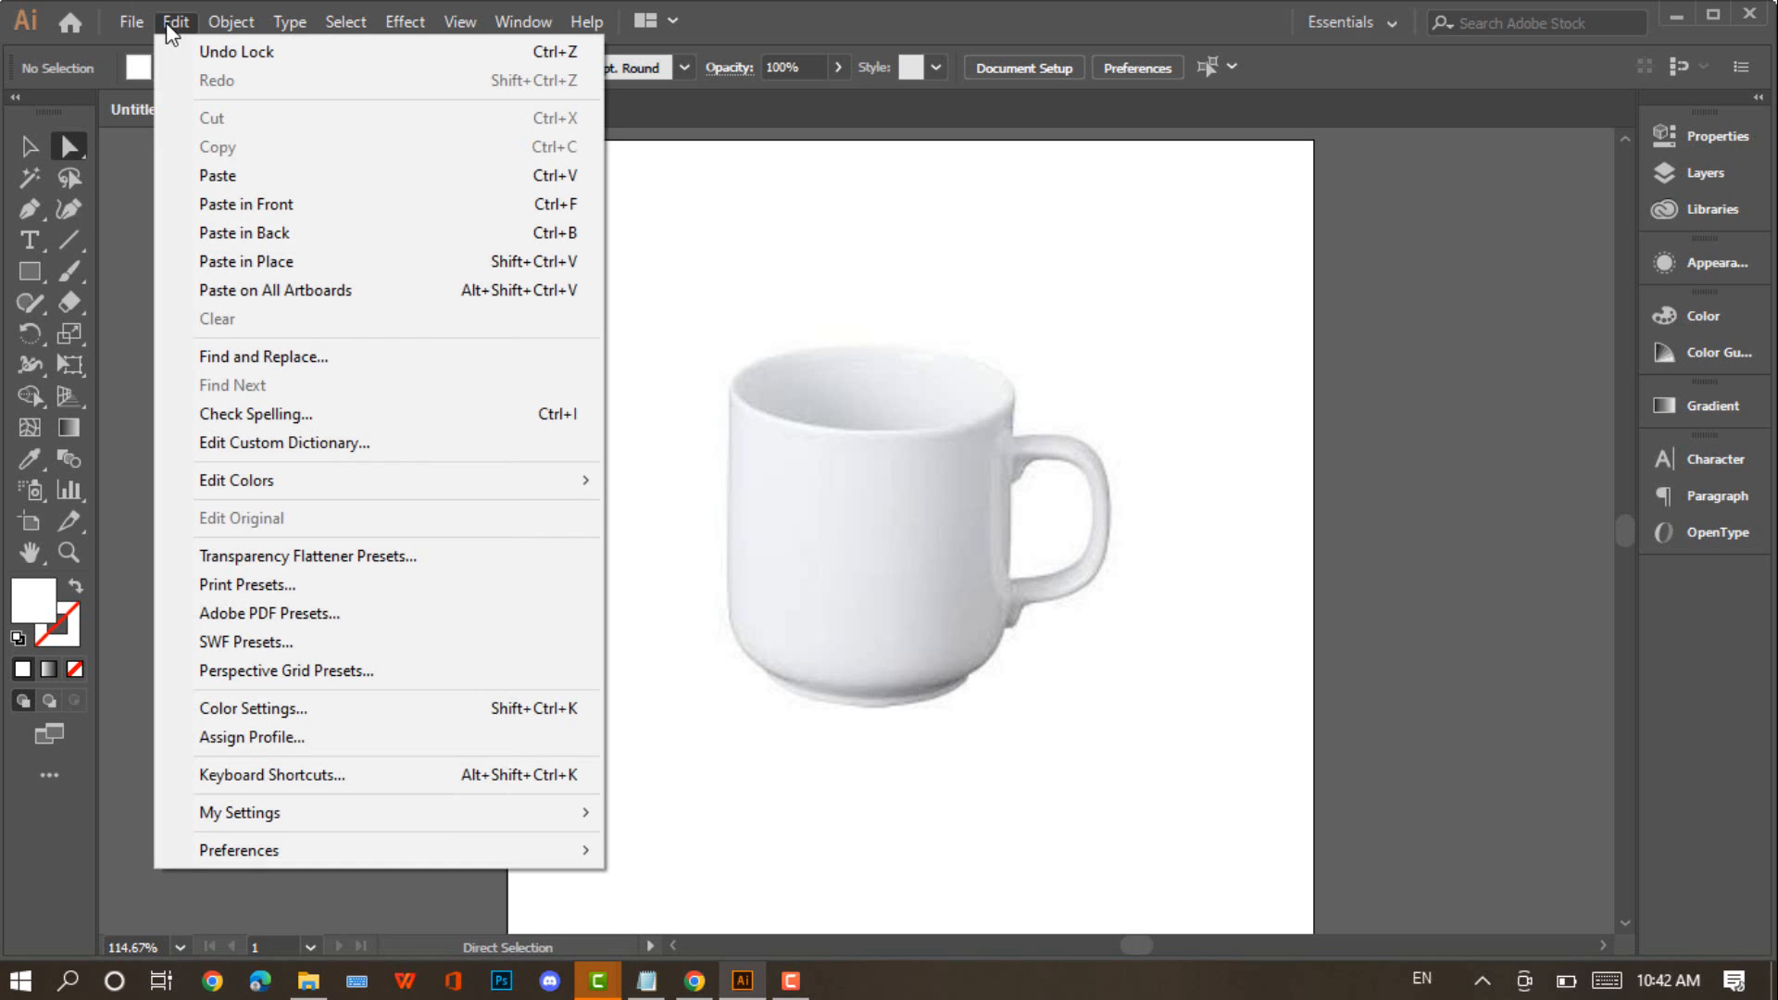
pyautogui.moveTo(224, 22)
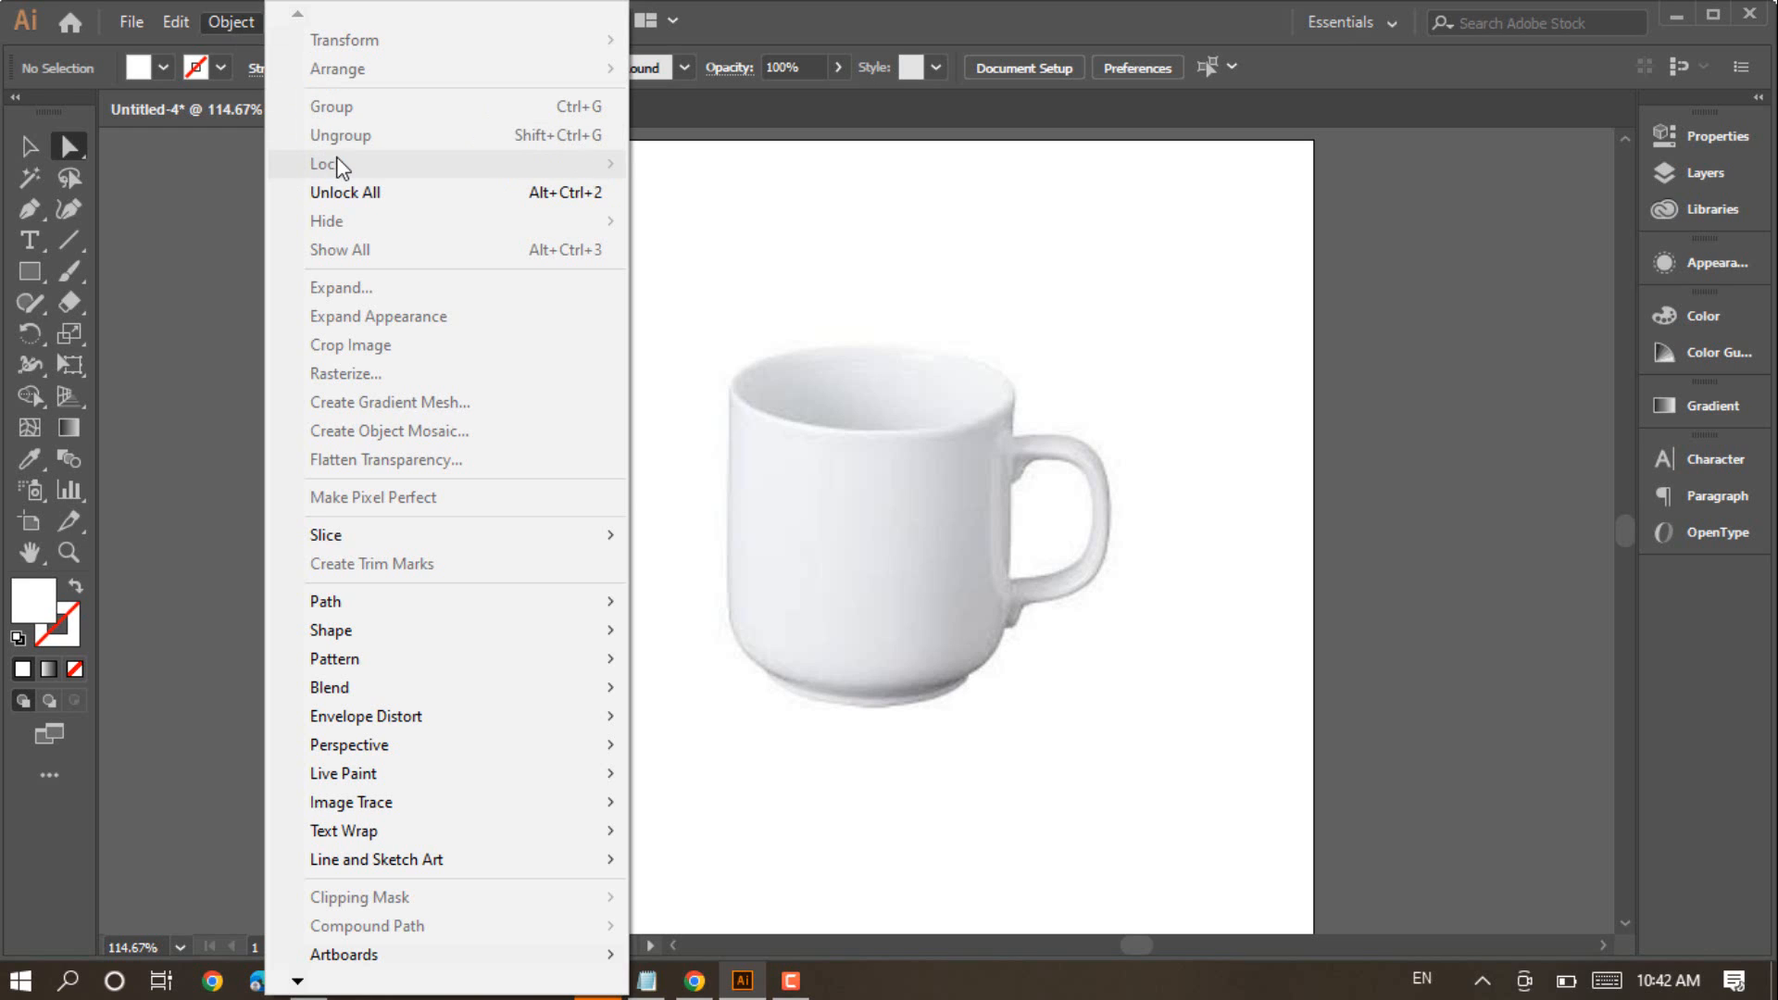
pyautogui.click(874, 372)
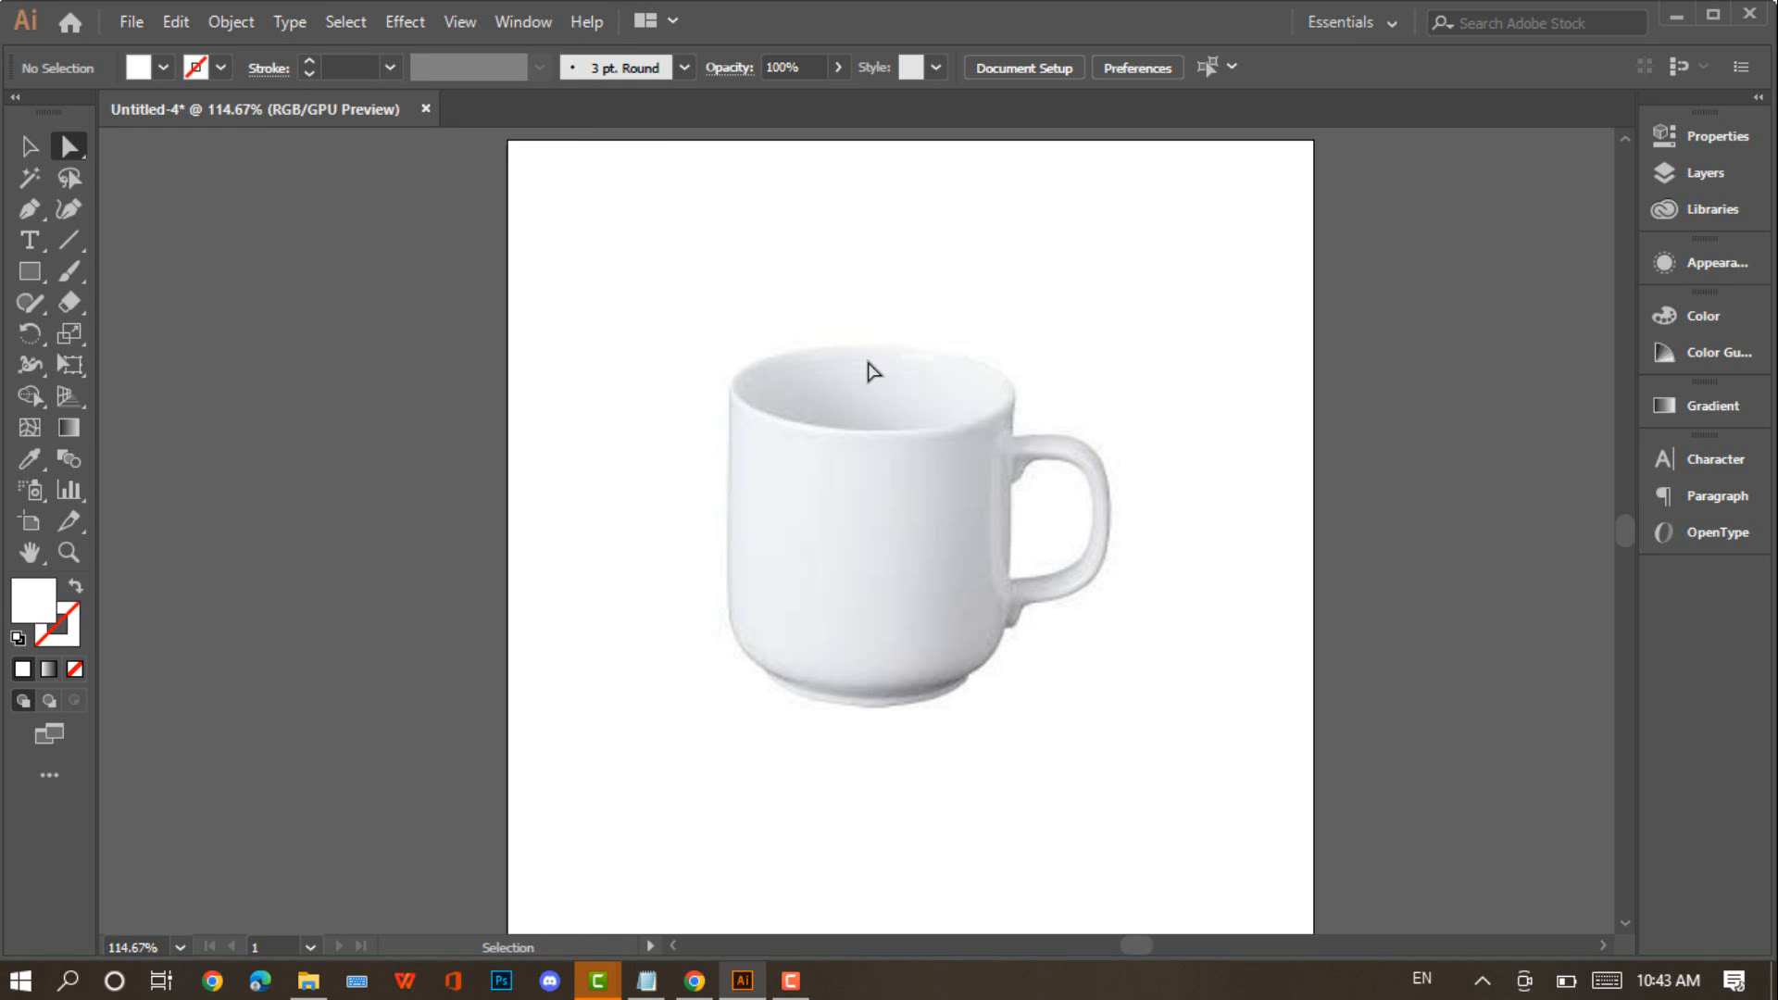
pyautogui.click(874, 372)
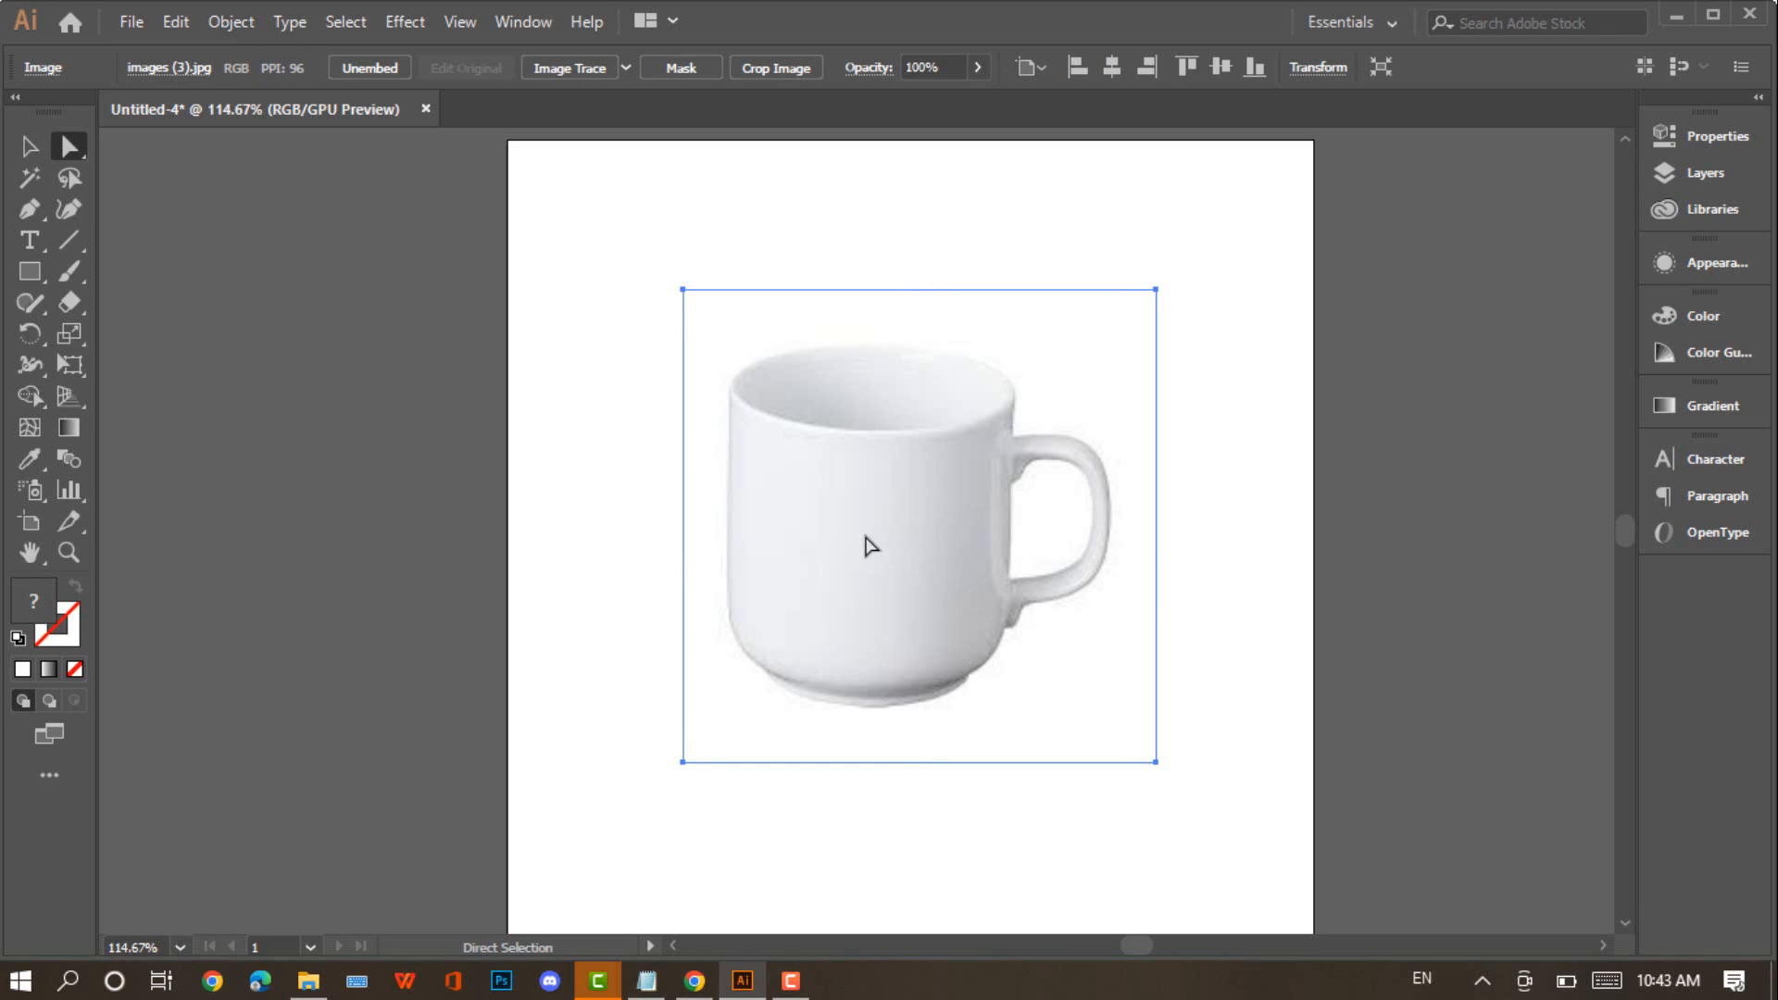
# Lock the selected mug image in place on the artboard
pyautogui.click(219, 26)
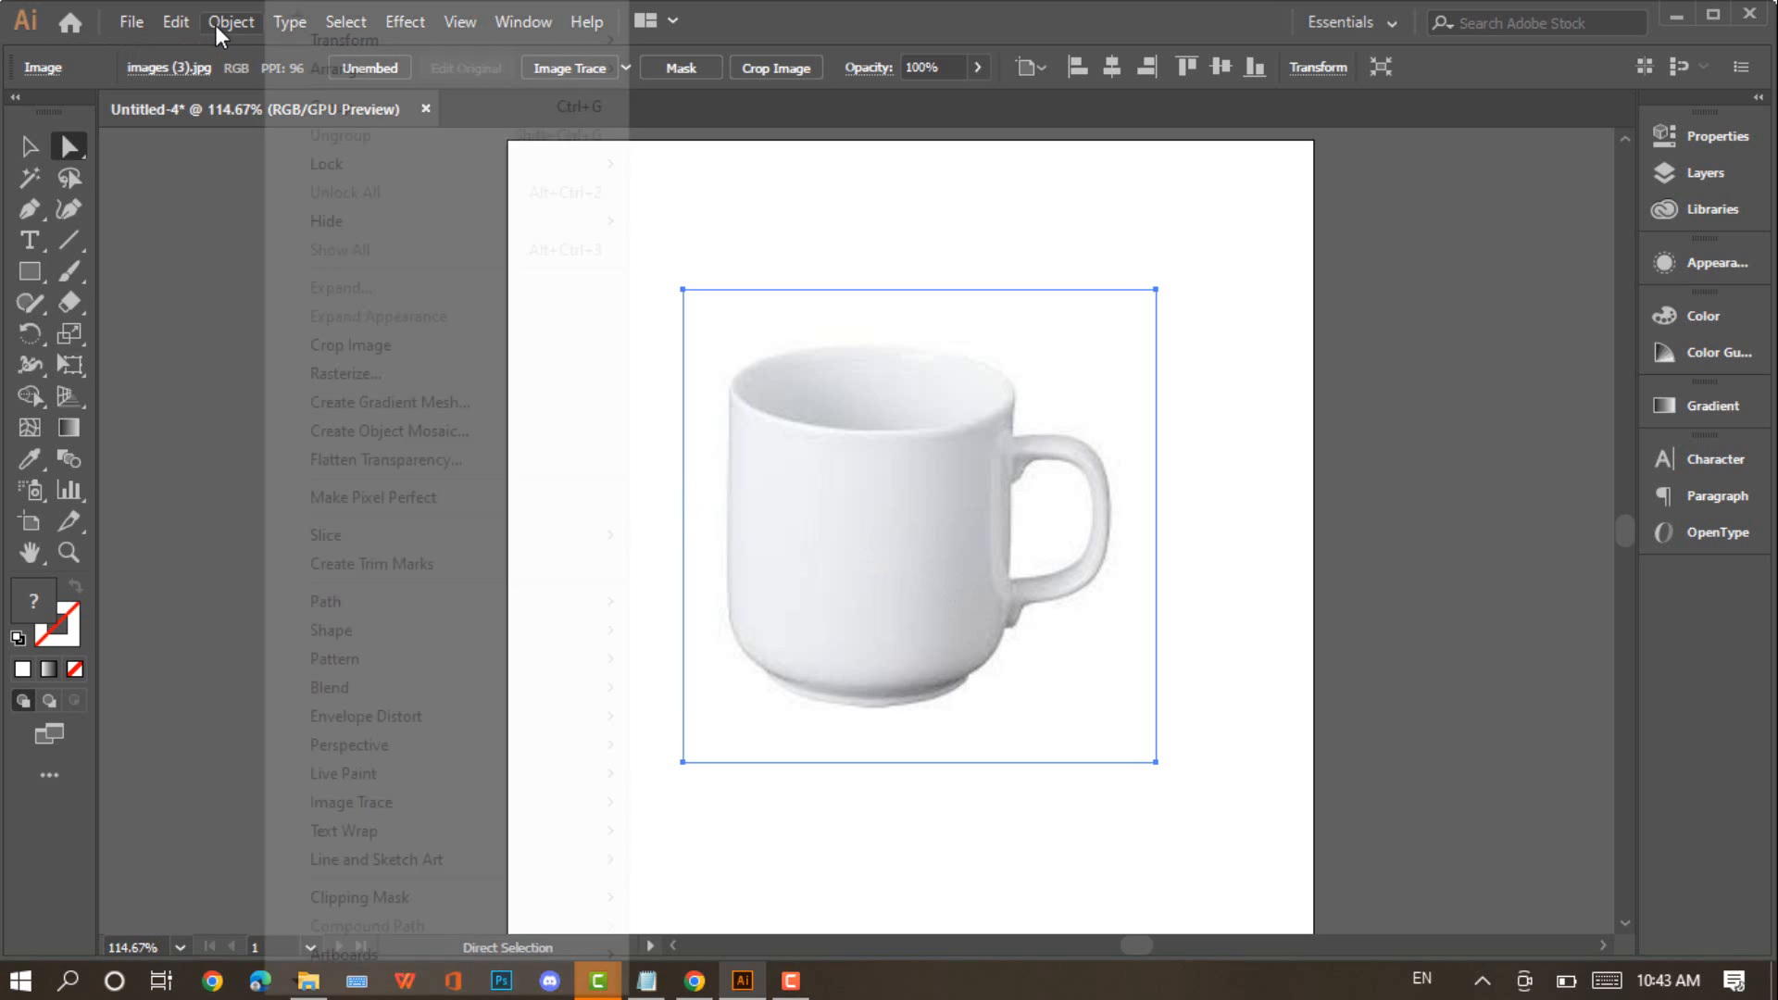
pyautogui.moveTo(380, 154)
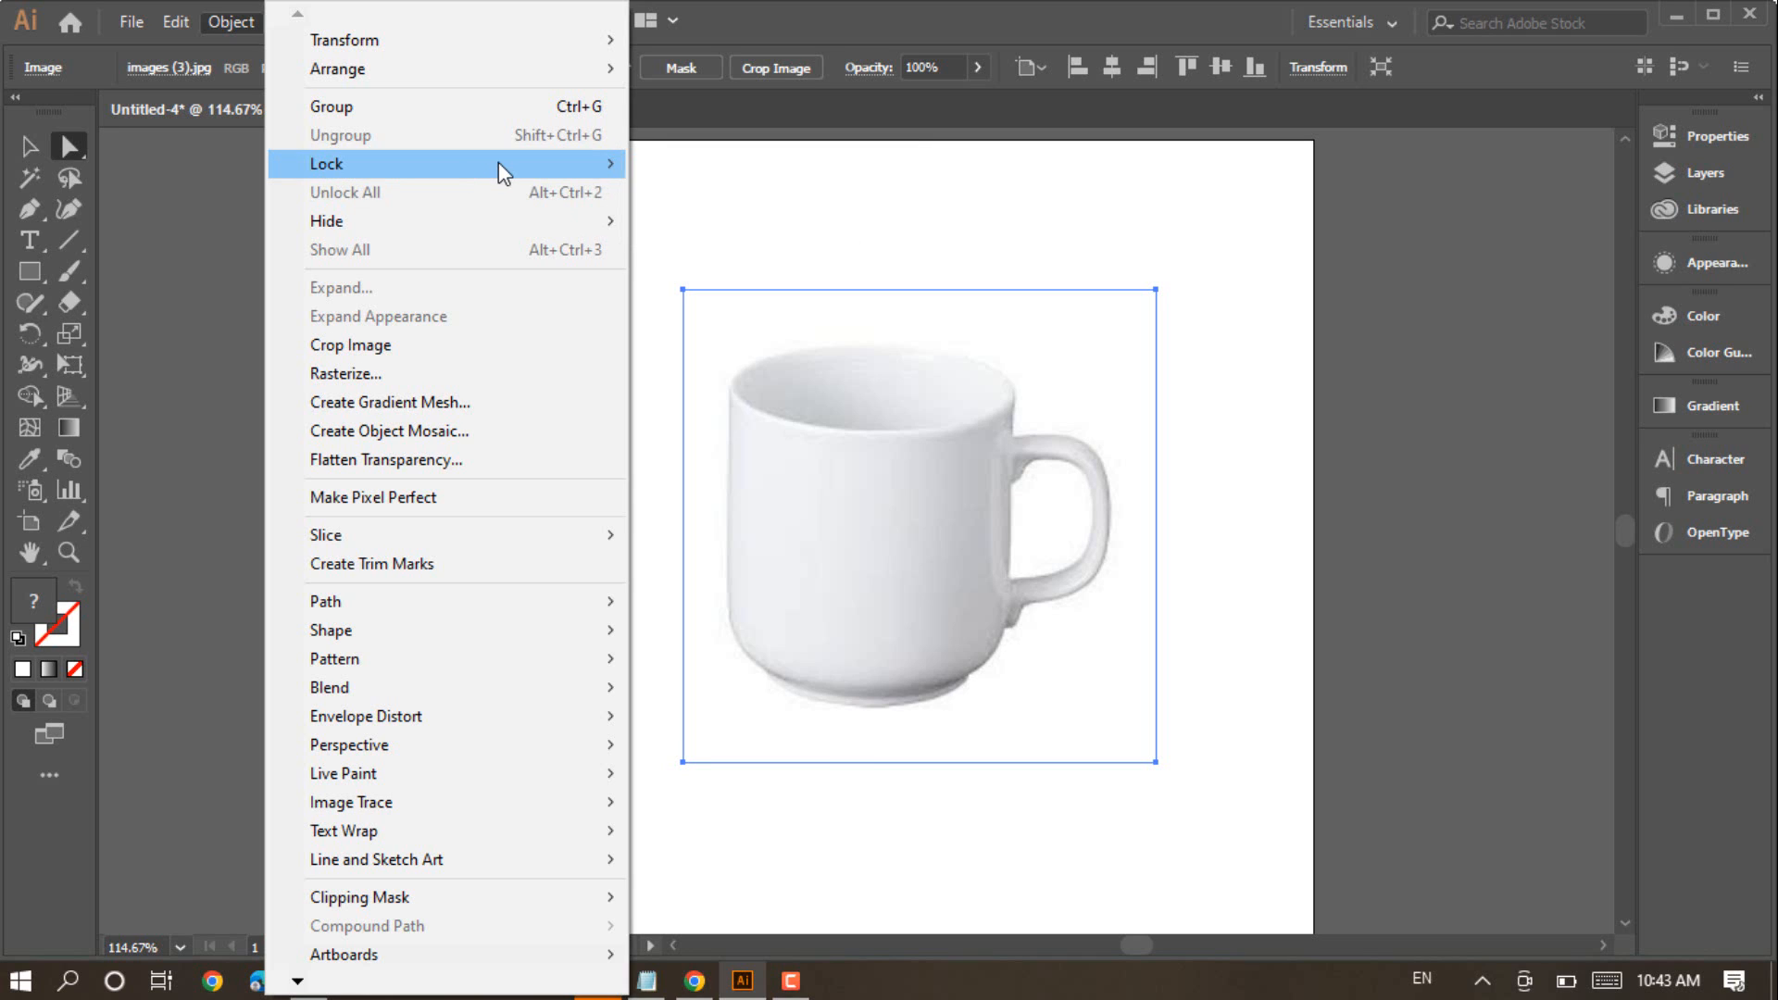
pyautogui.click(708, 163)
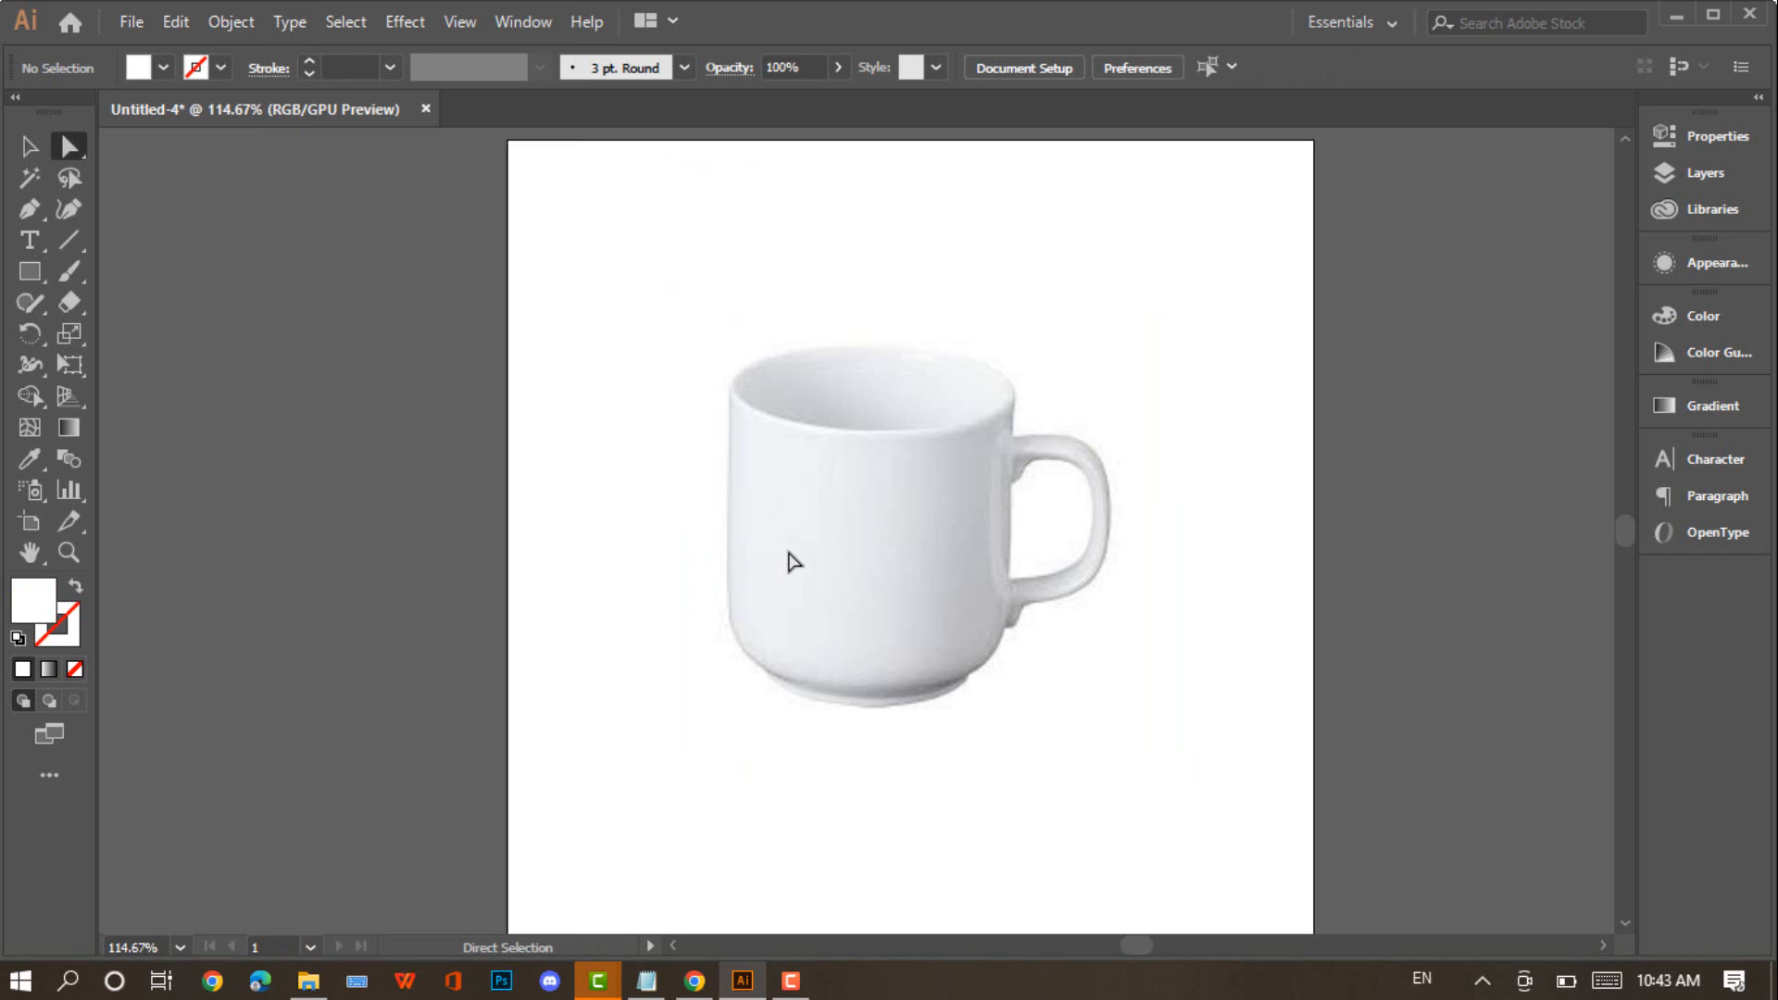
# Draw a wide ellipse over the mug's rim with the Ellipse tool at 300% zoom
pyautogui.hotkey('ctrl', '+')
pyautogui.hotkey('ctrl', '+')
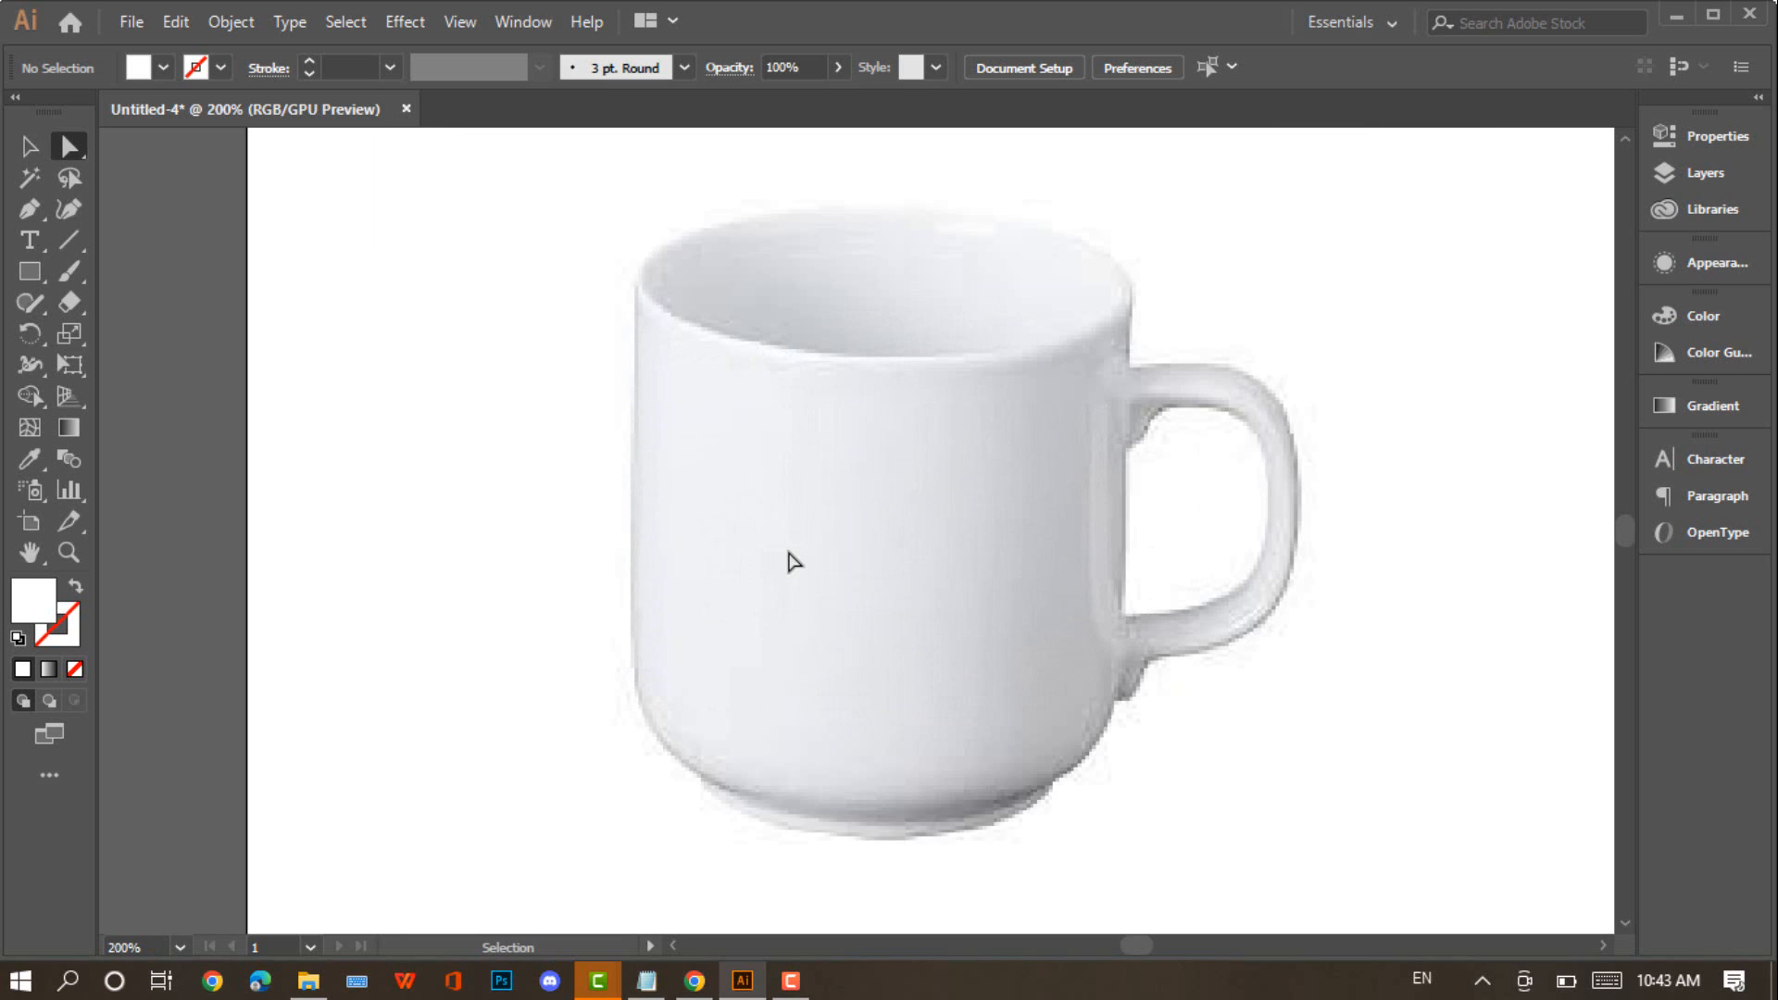
pyautogui.hotkey('ctrl', '+')
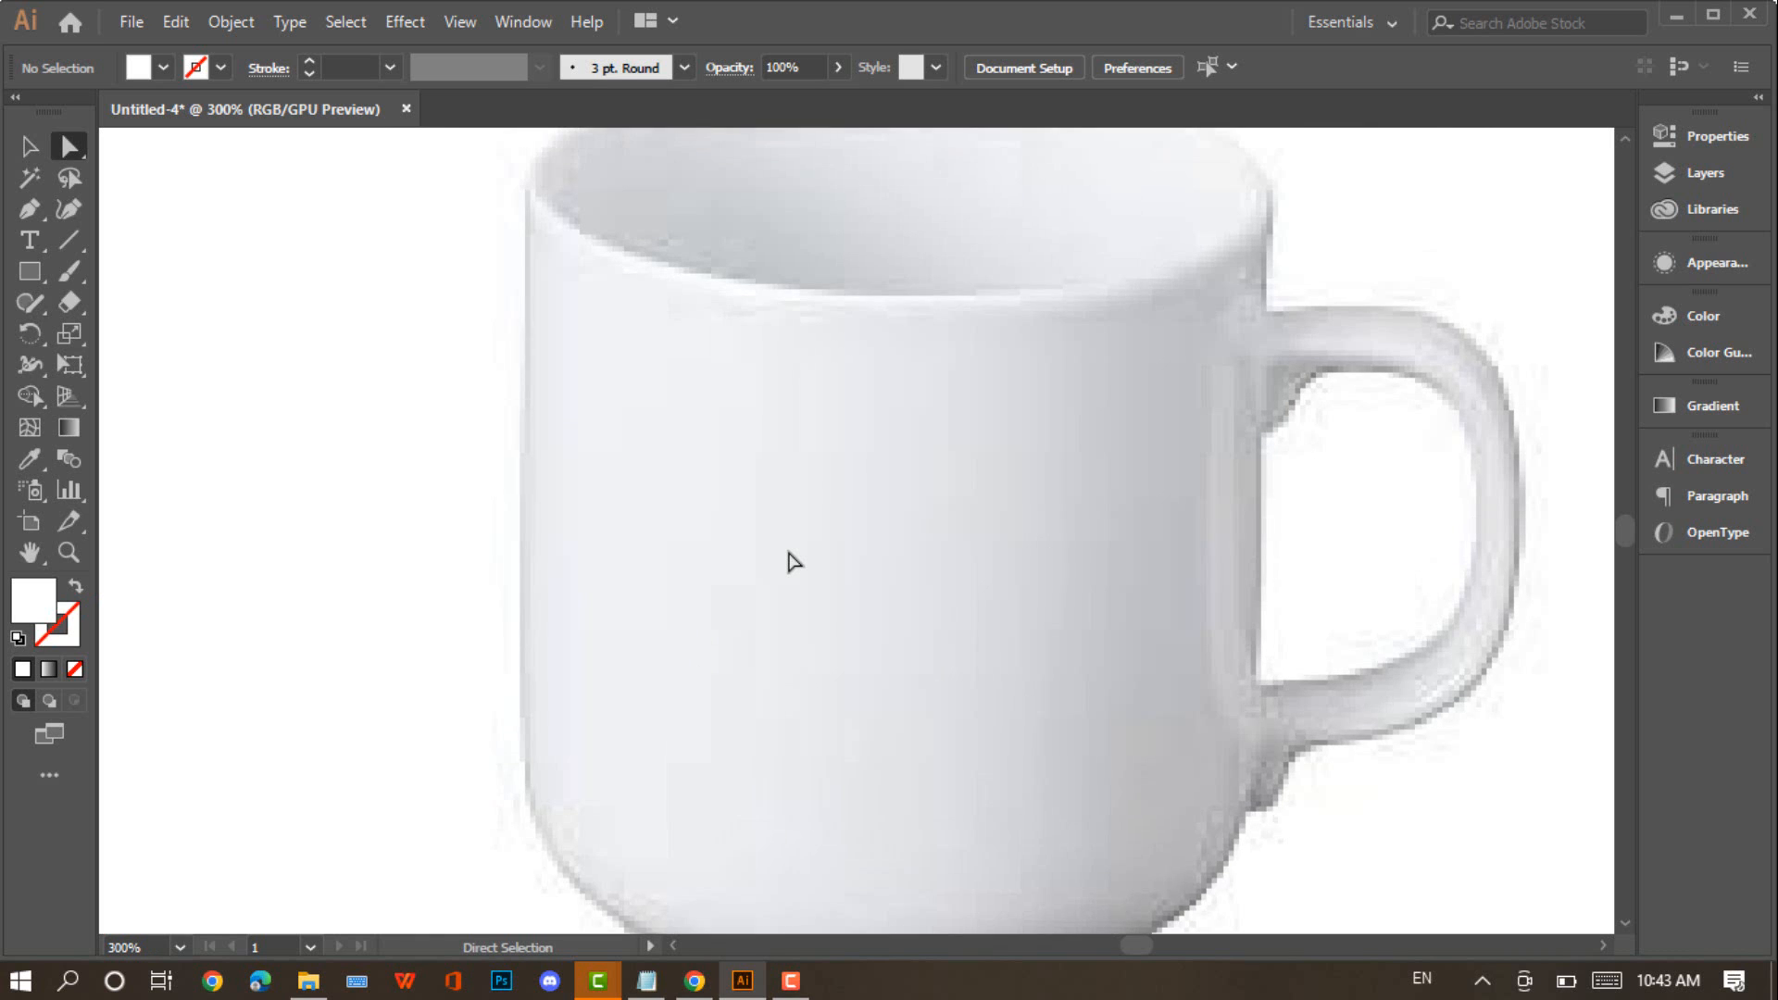
pyautogui.scroll(1, 789, 554)
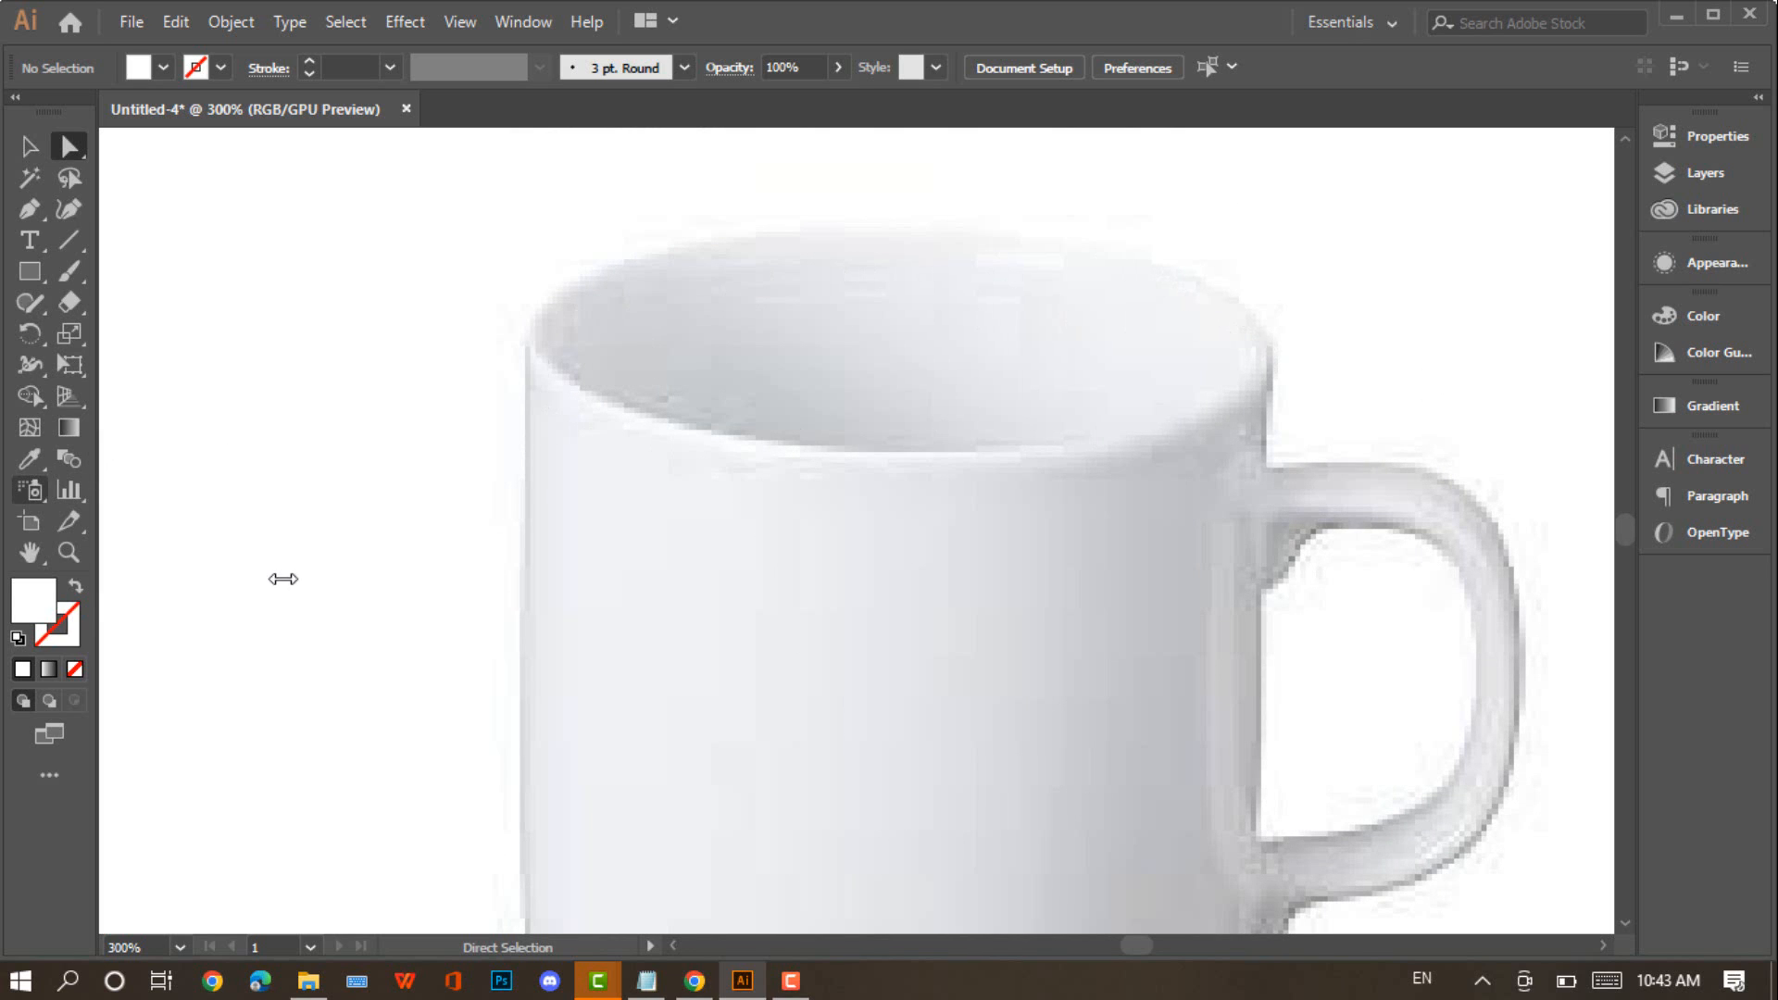
pyautogui.click(24, 282)
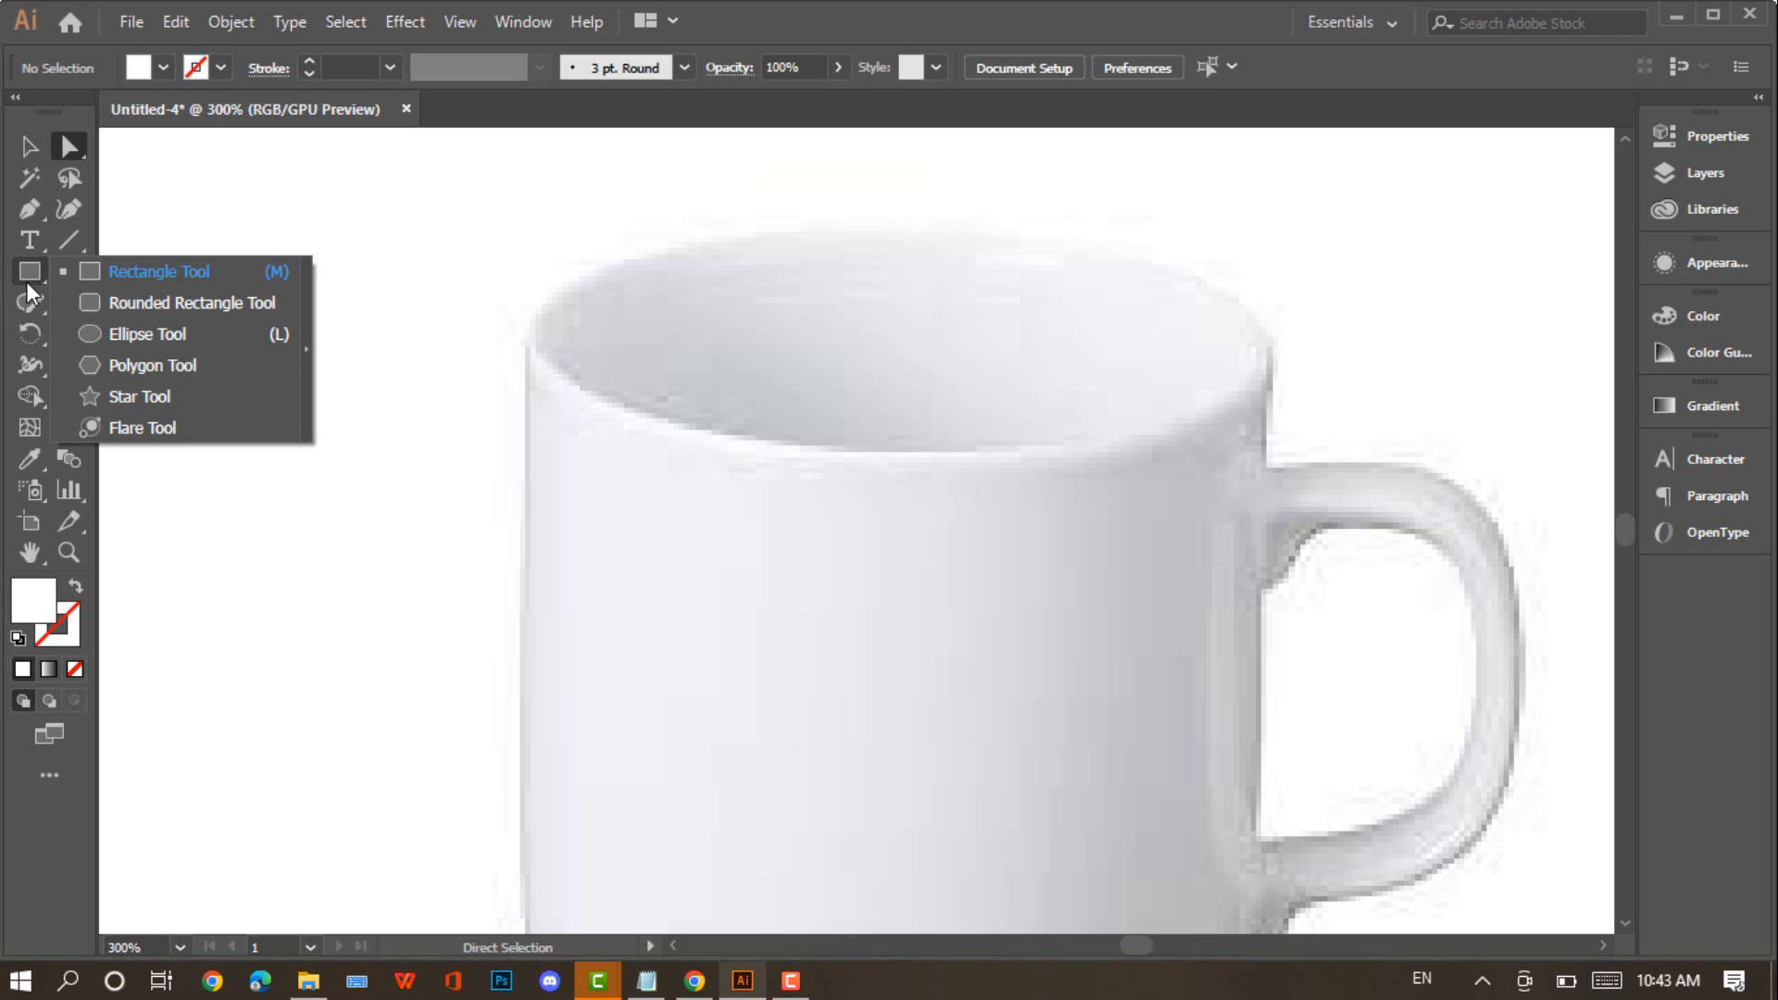
pyautogui.click(130, 334)
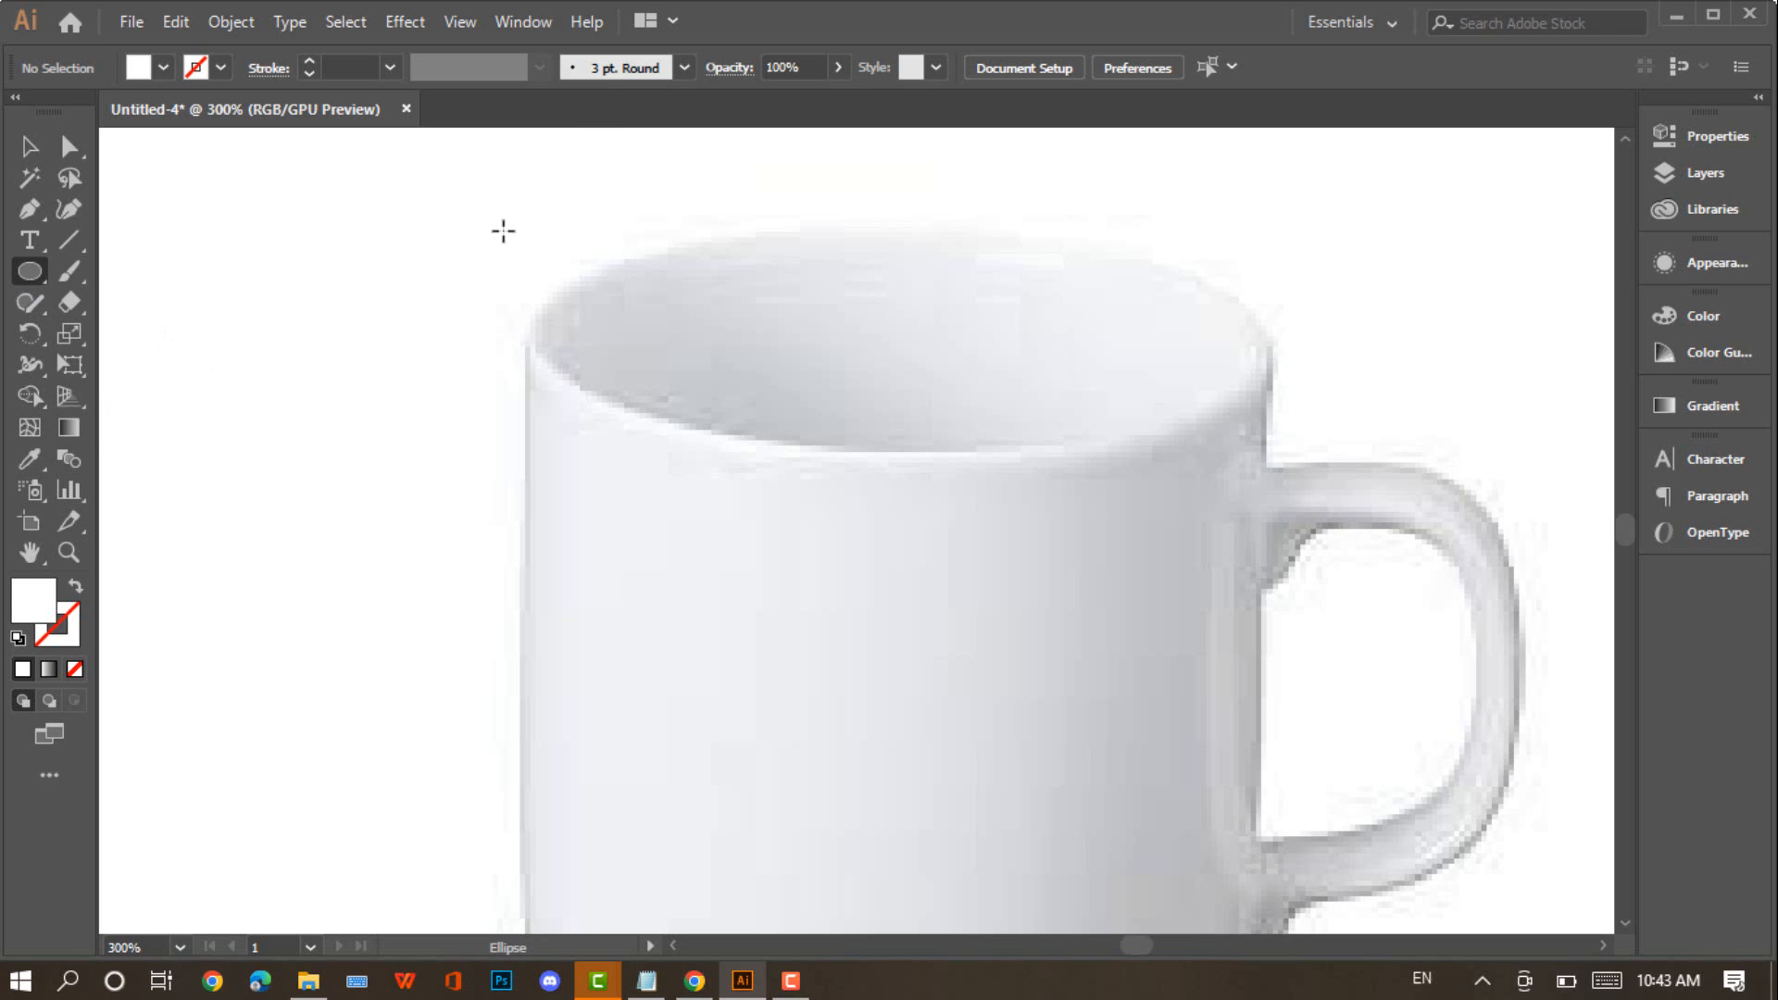
pyautogui.moveTo(502, 223); pyautogui.dragTo(1273, 450)
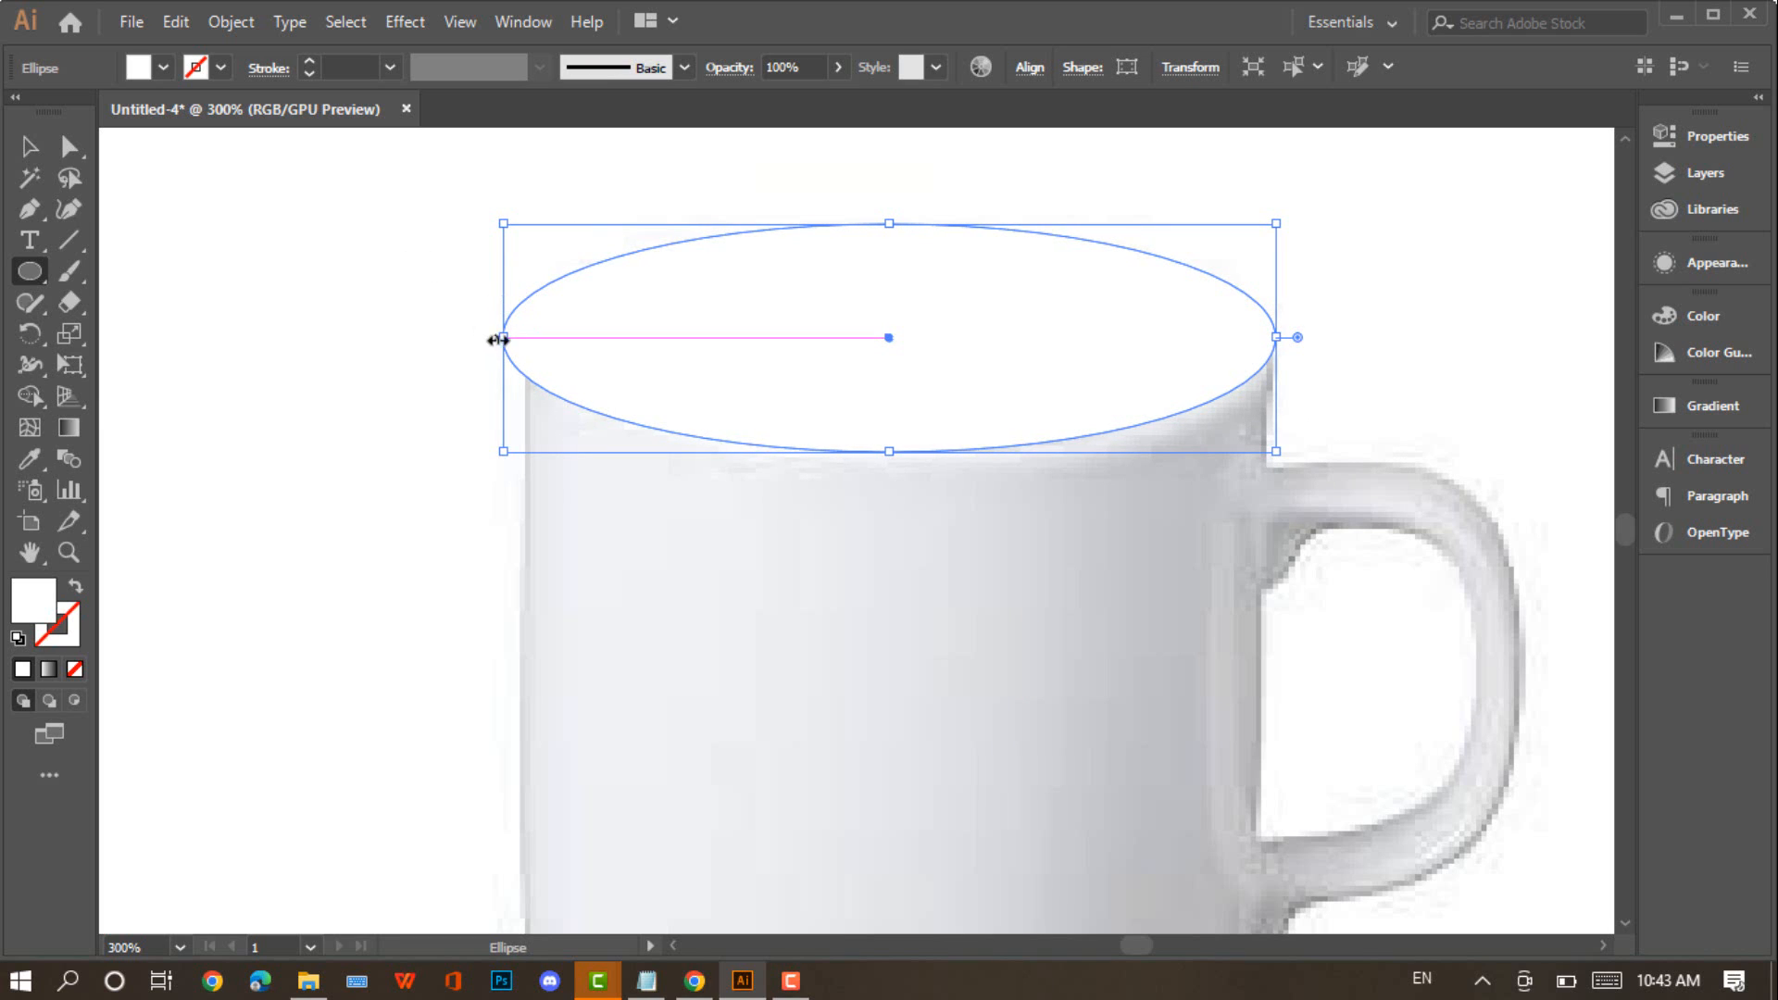
# Narrow the ellipse to match the left and right edges of the mug's rim, and set its fill to None
pyautogui.moveTo(500, 338)
pyautogui.mouseDown()
pyautogui.moveTo(519, 357)
pyautogui.moveTo(534, 337)
pyautogui.mouseUp()
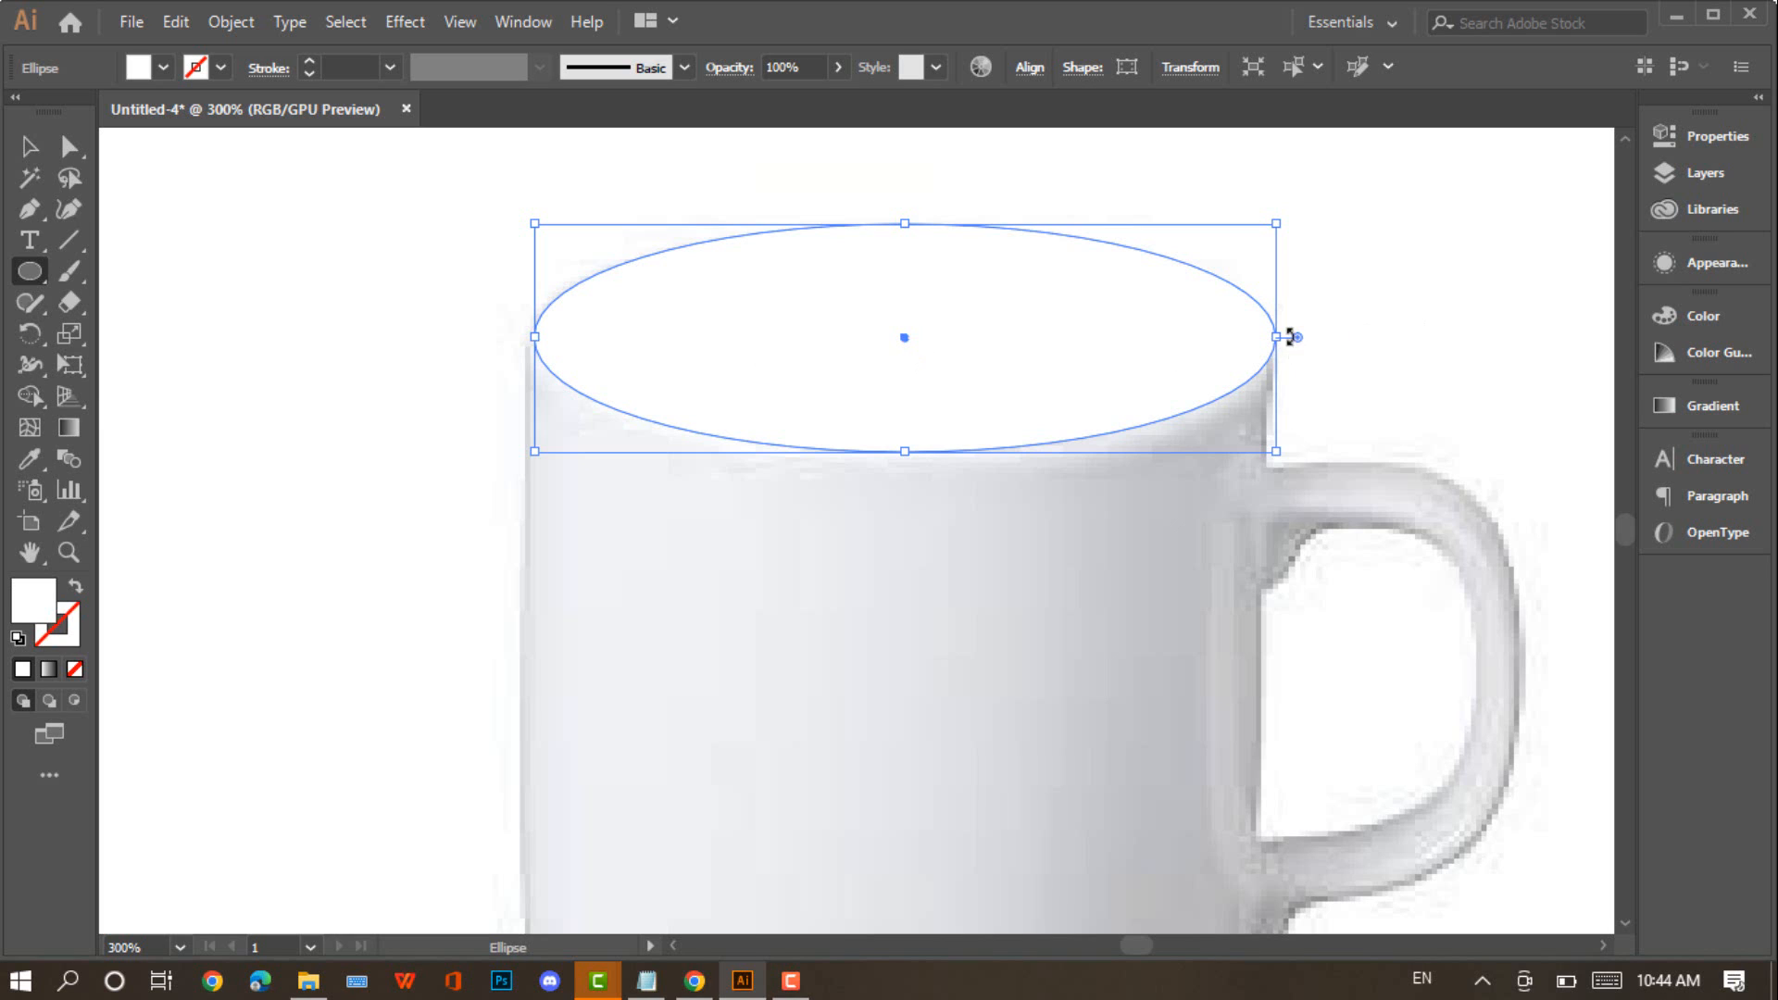
pyautogui.moveTo(1277, 337)
pyautogui.mouseDown()
pyautogui.moveTo(1253, 341)
pyautogui.moveTo(1276, 349)
pyautogui.mouseUp()
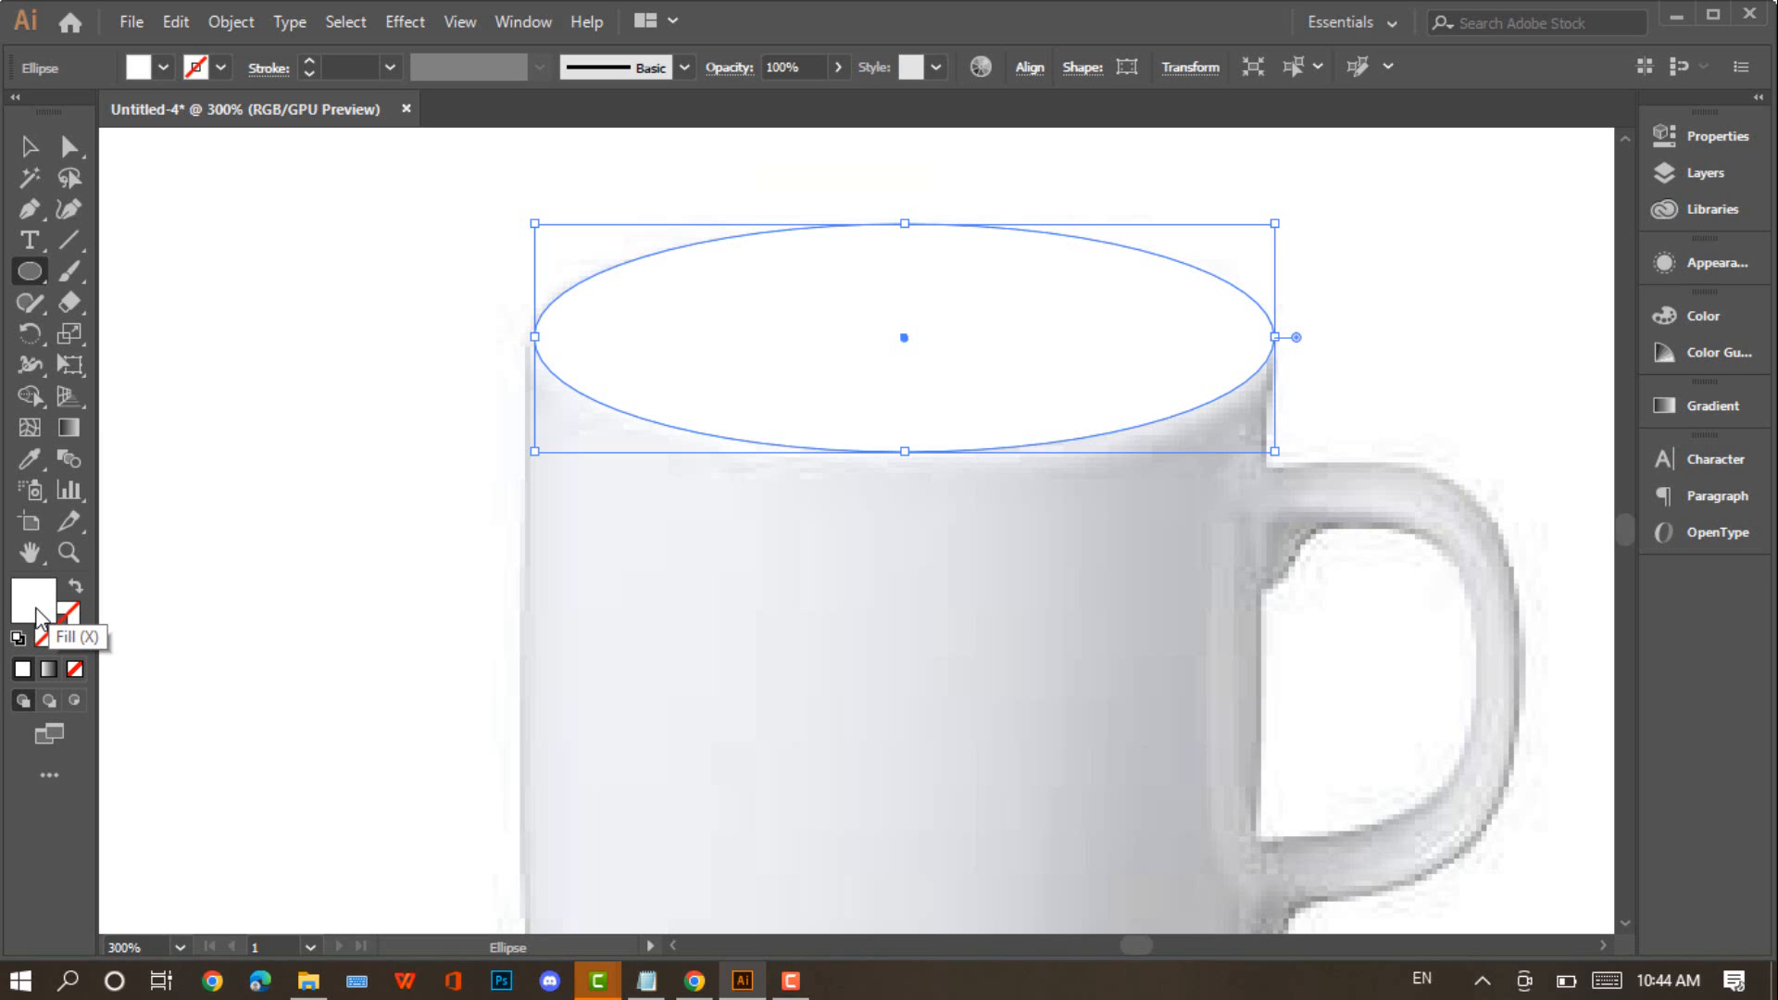
pyautogui.click(75, 671)
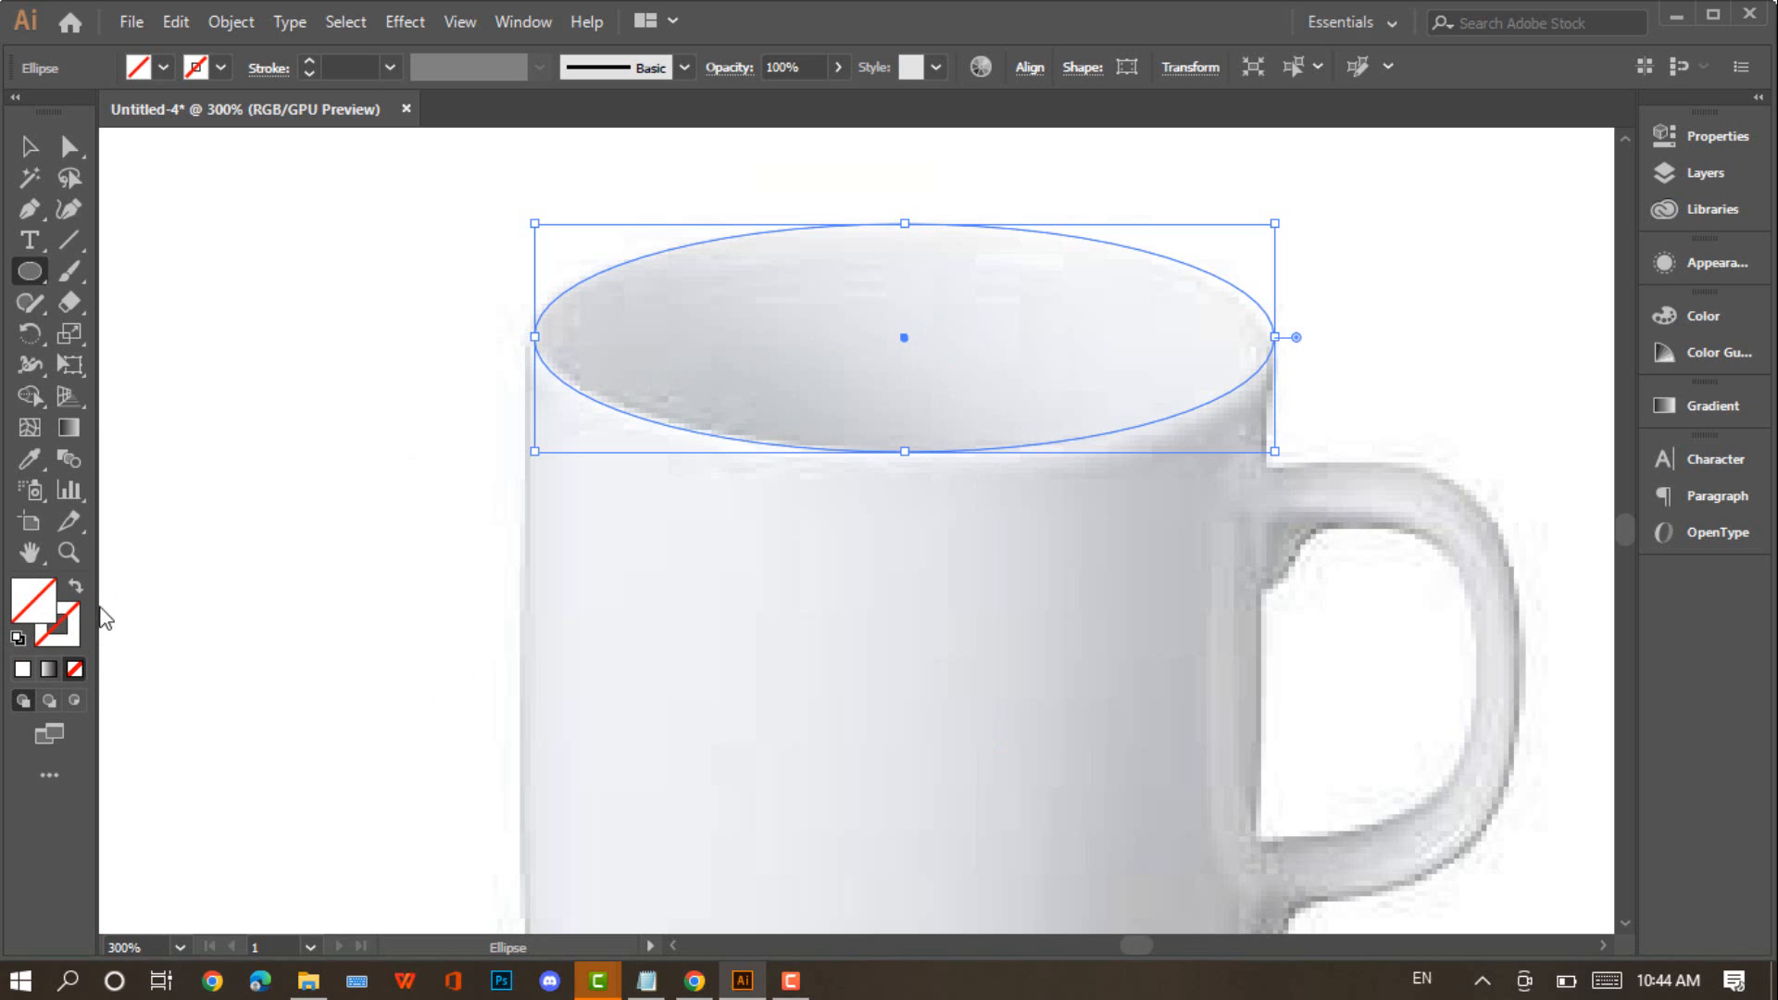
# Select the rim ellipse and give it a near-black stroke with colour 110202
pyautogui.click(28, 146)
pyautogui.click(311, 257)
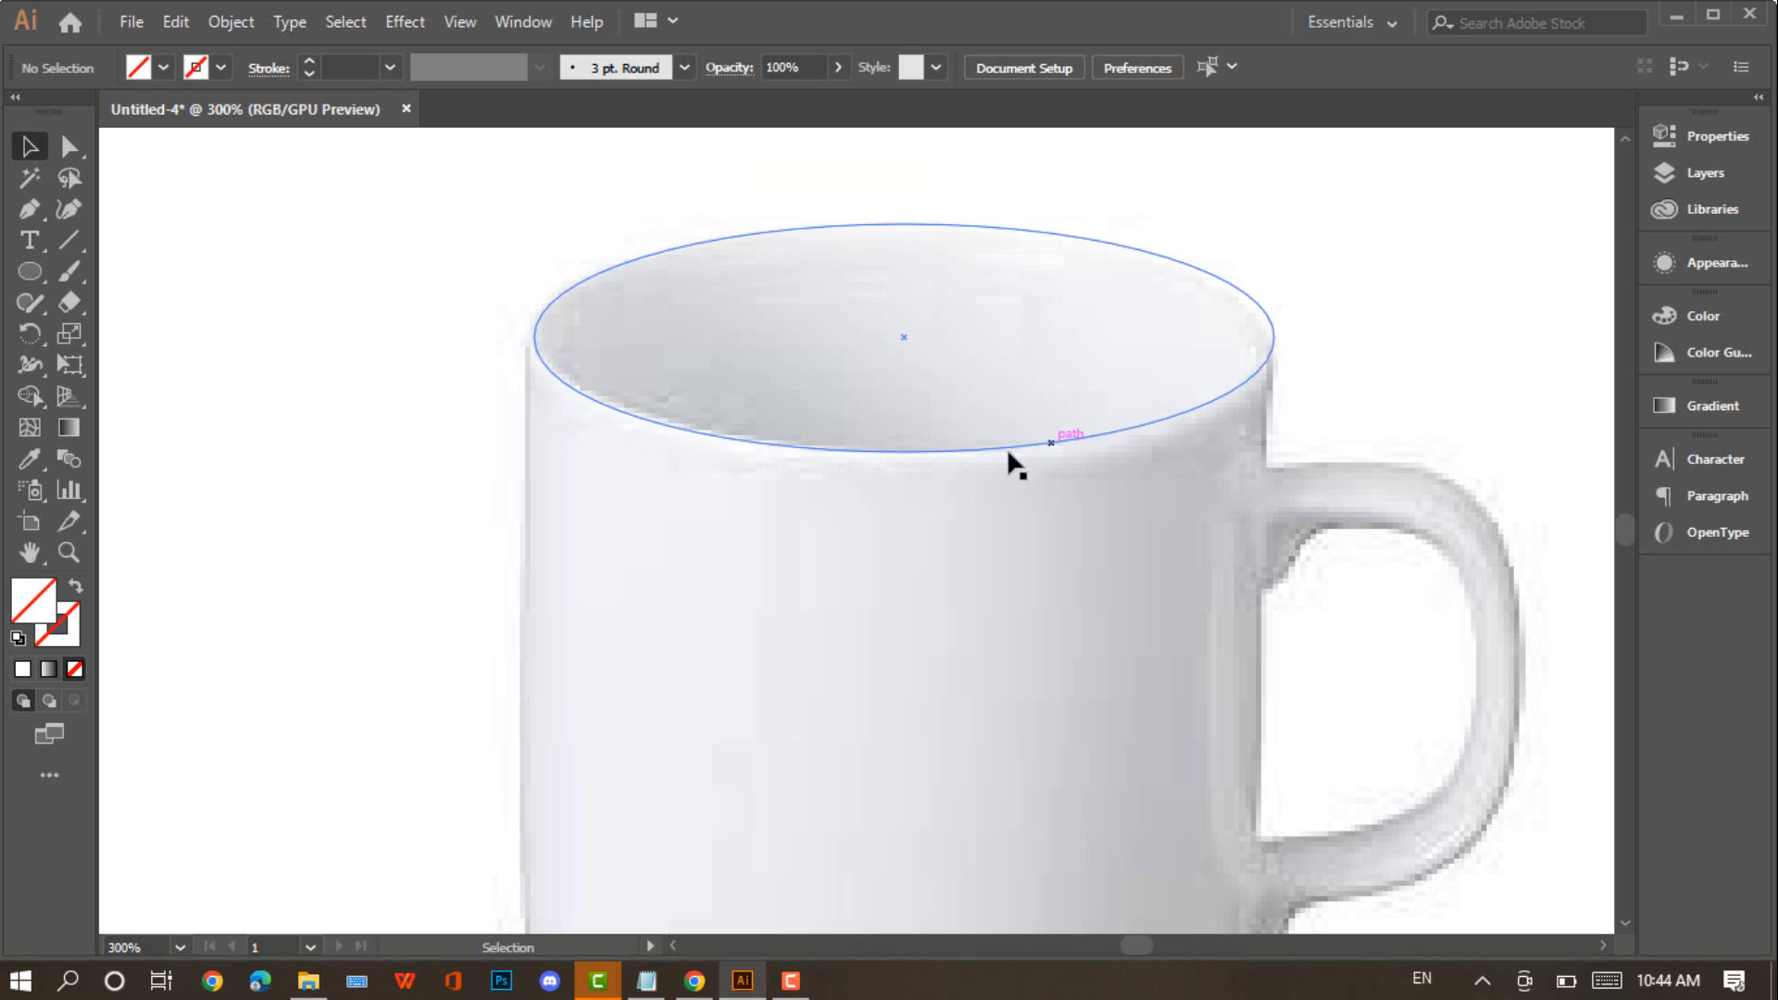
pyautogui.click(670, 424)
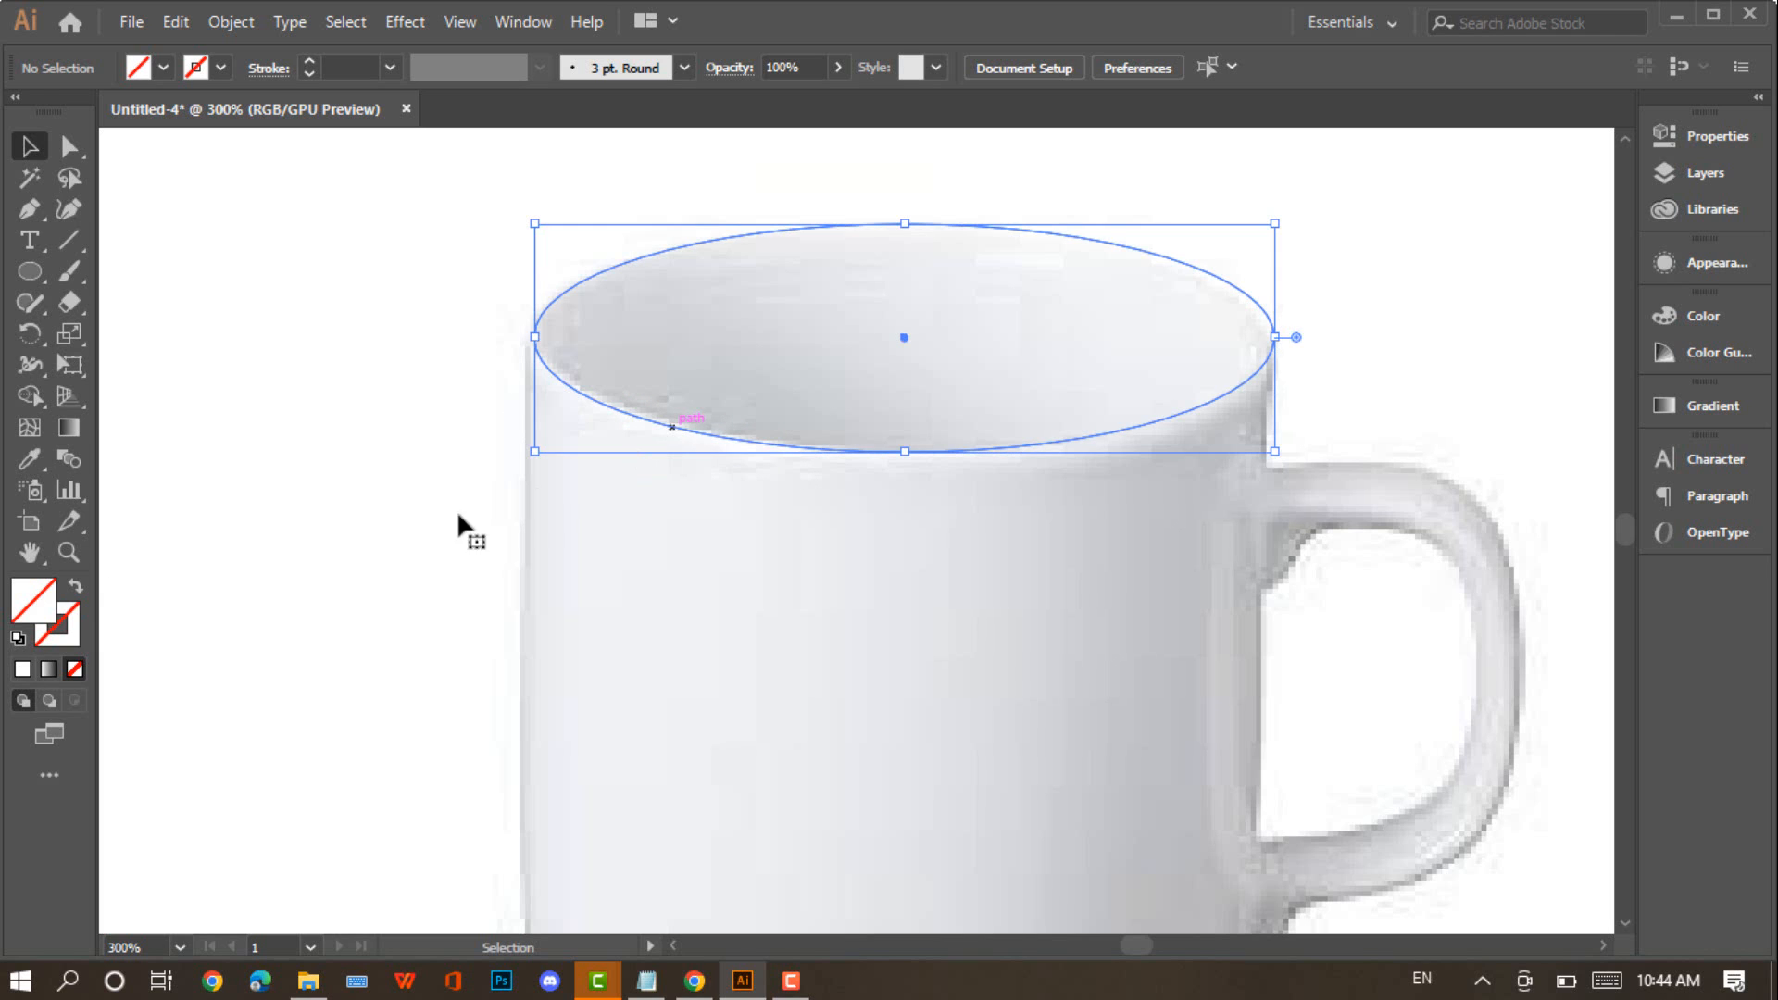
pyautogui.doubleClick(63, 631)
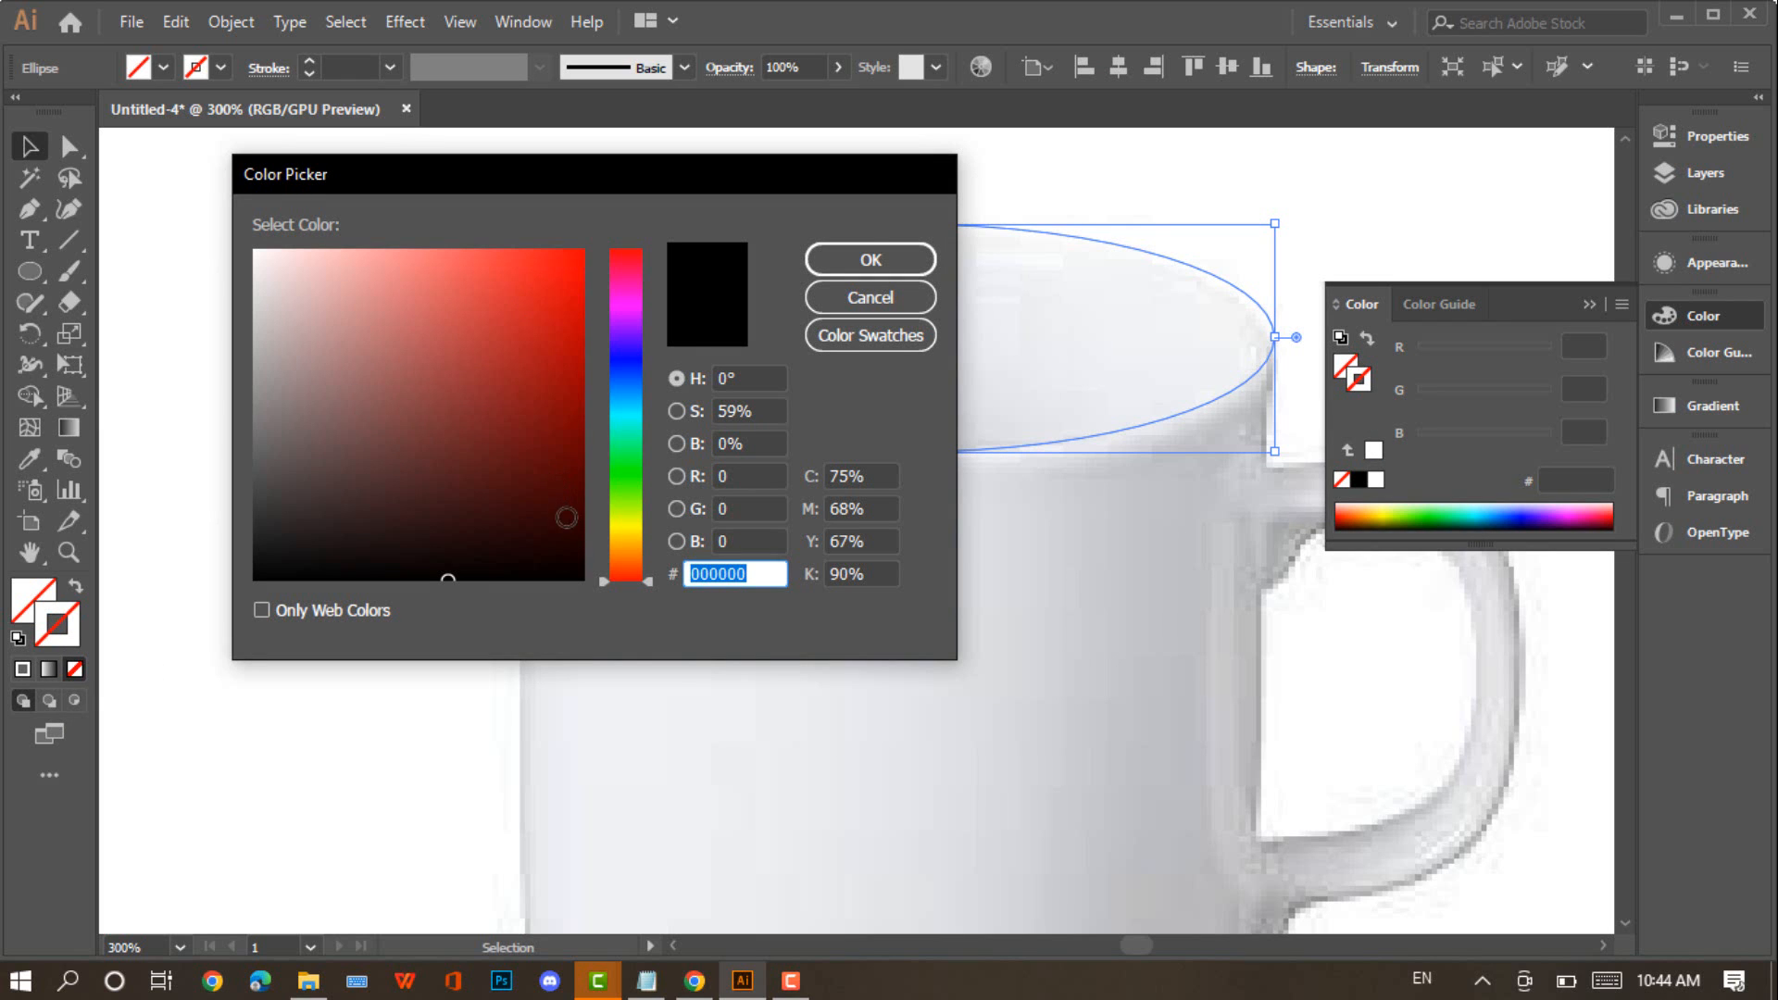
pyautogui.click(869, 261)
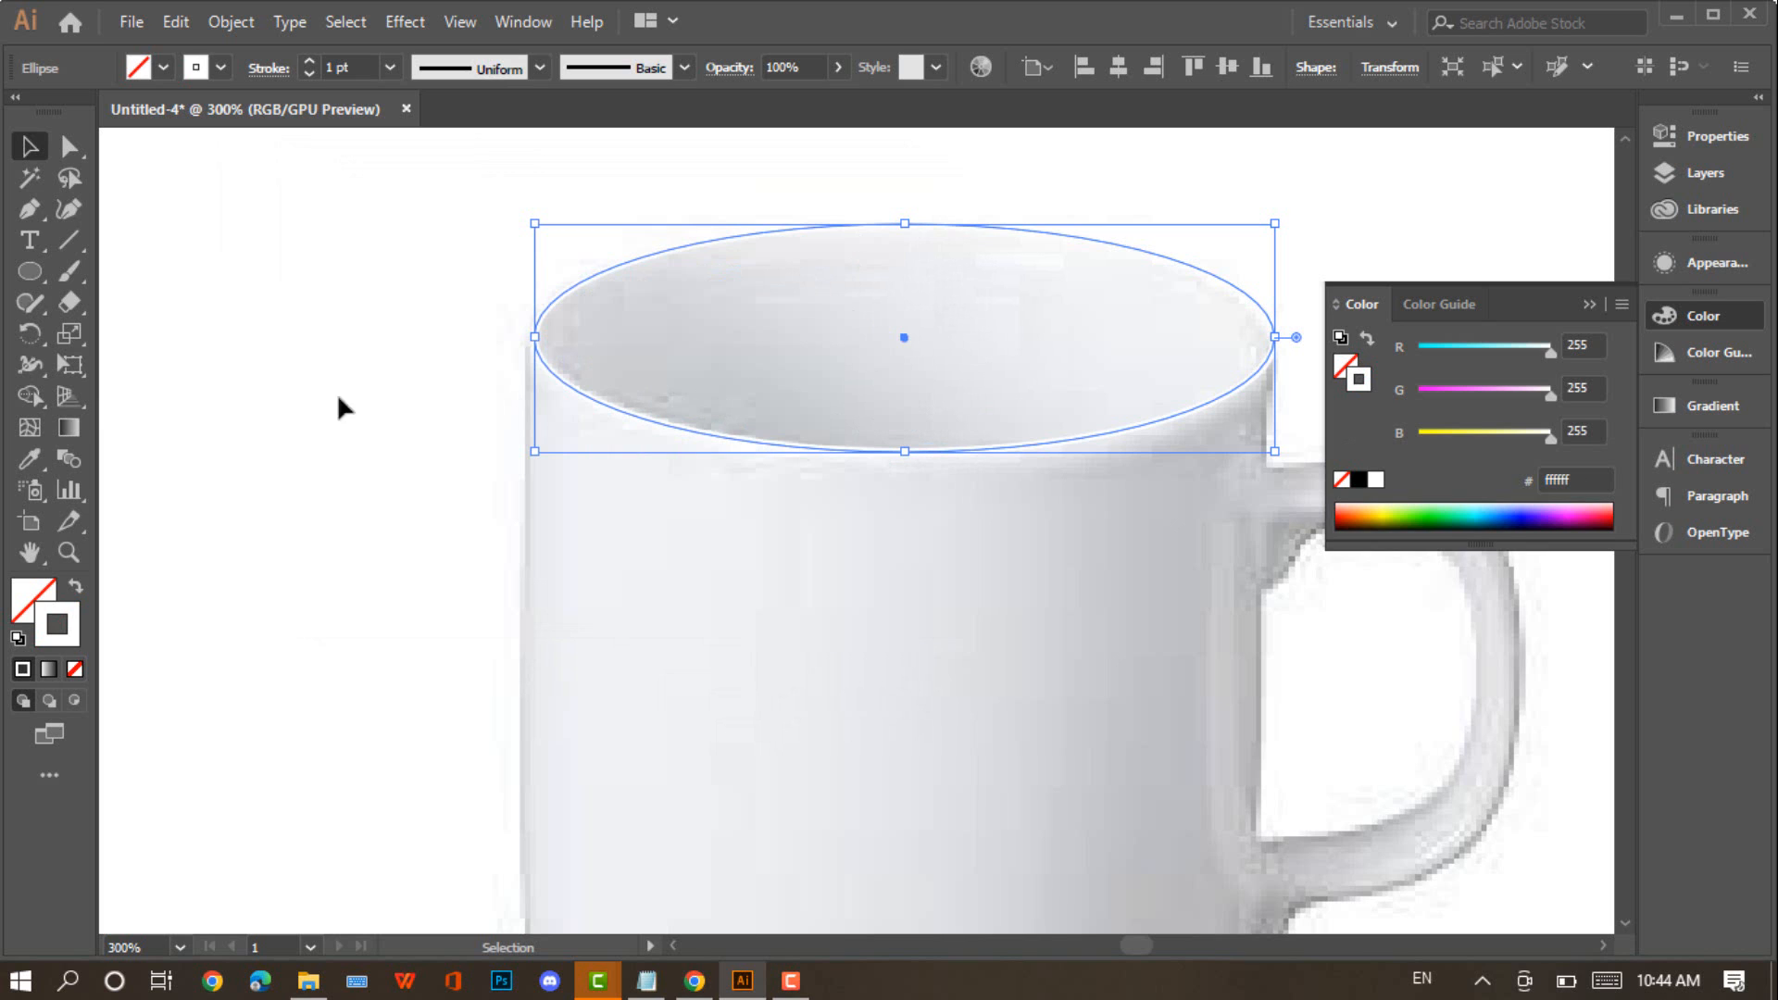
pyautogui.doubleClick(74, 630)
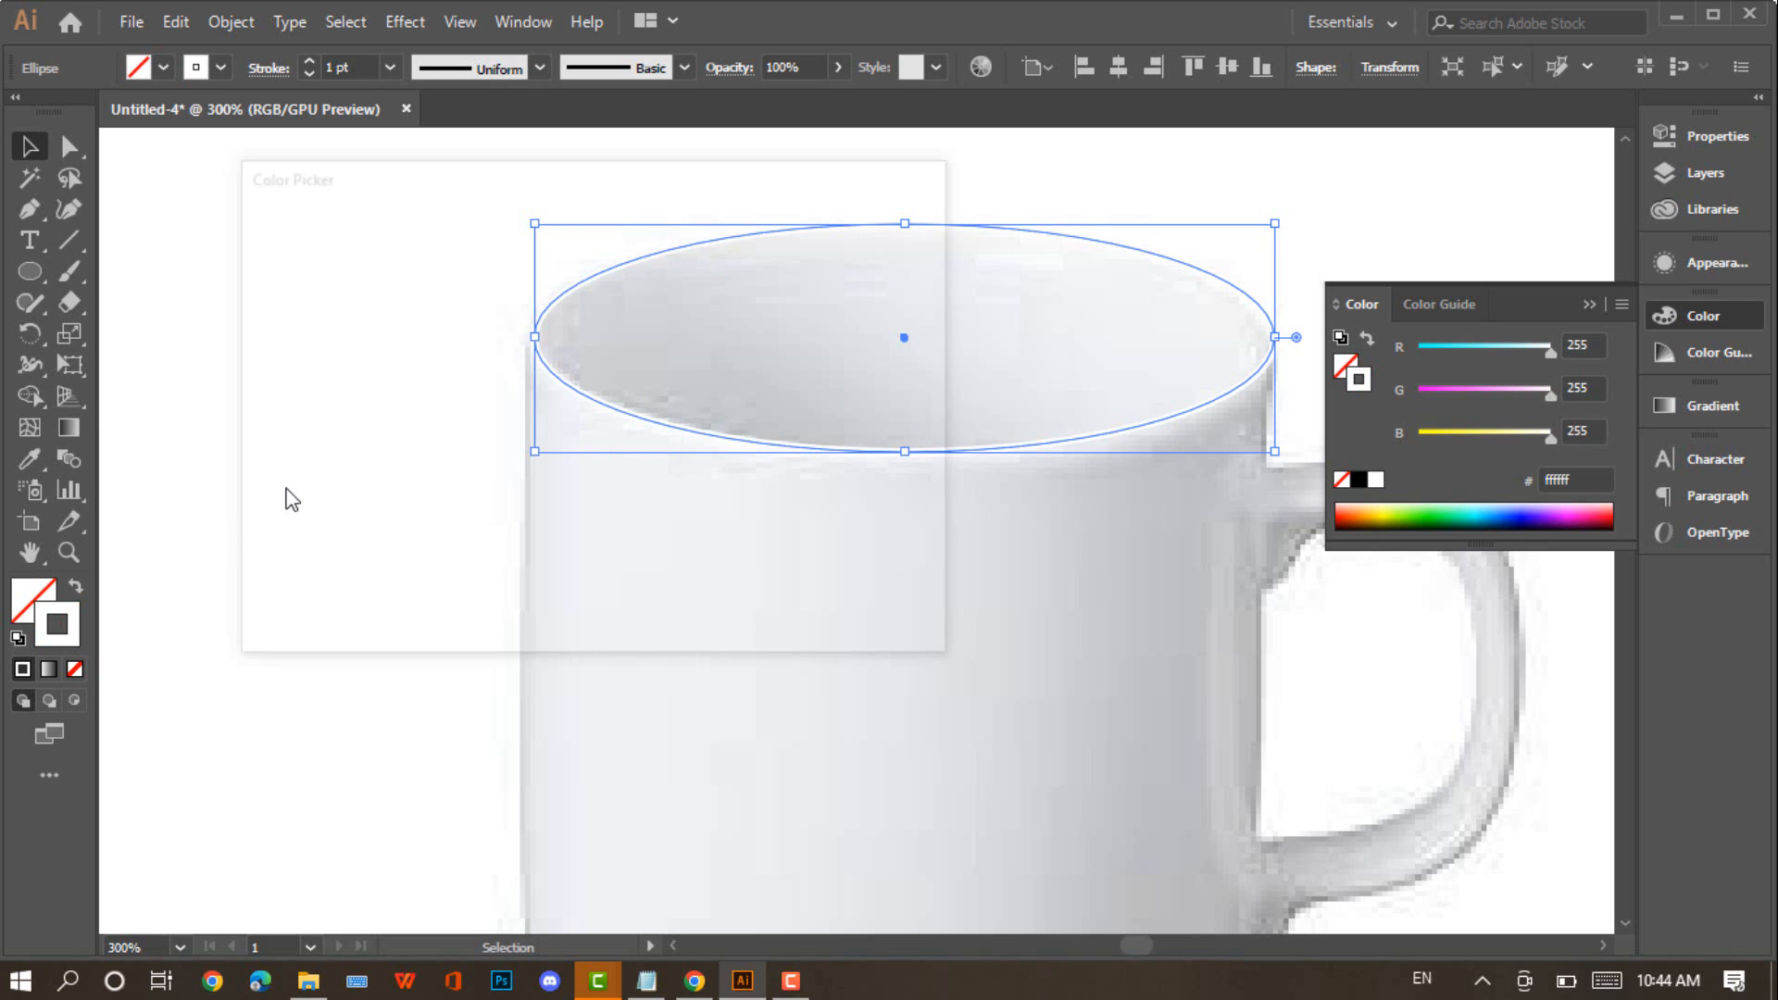
pyautogui.click(551, 559)
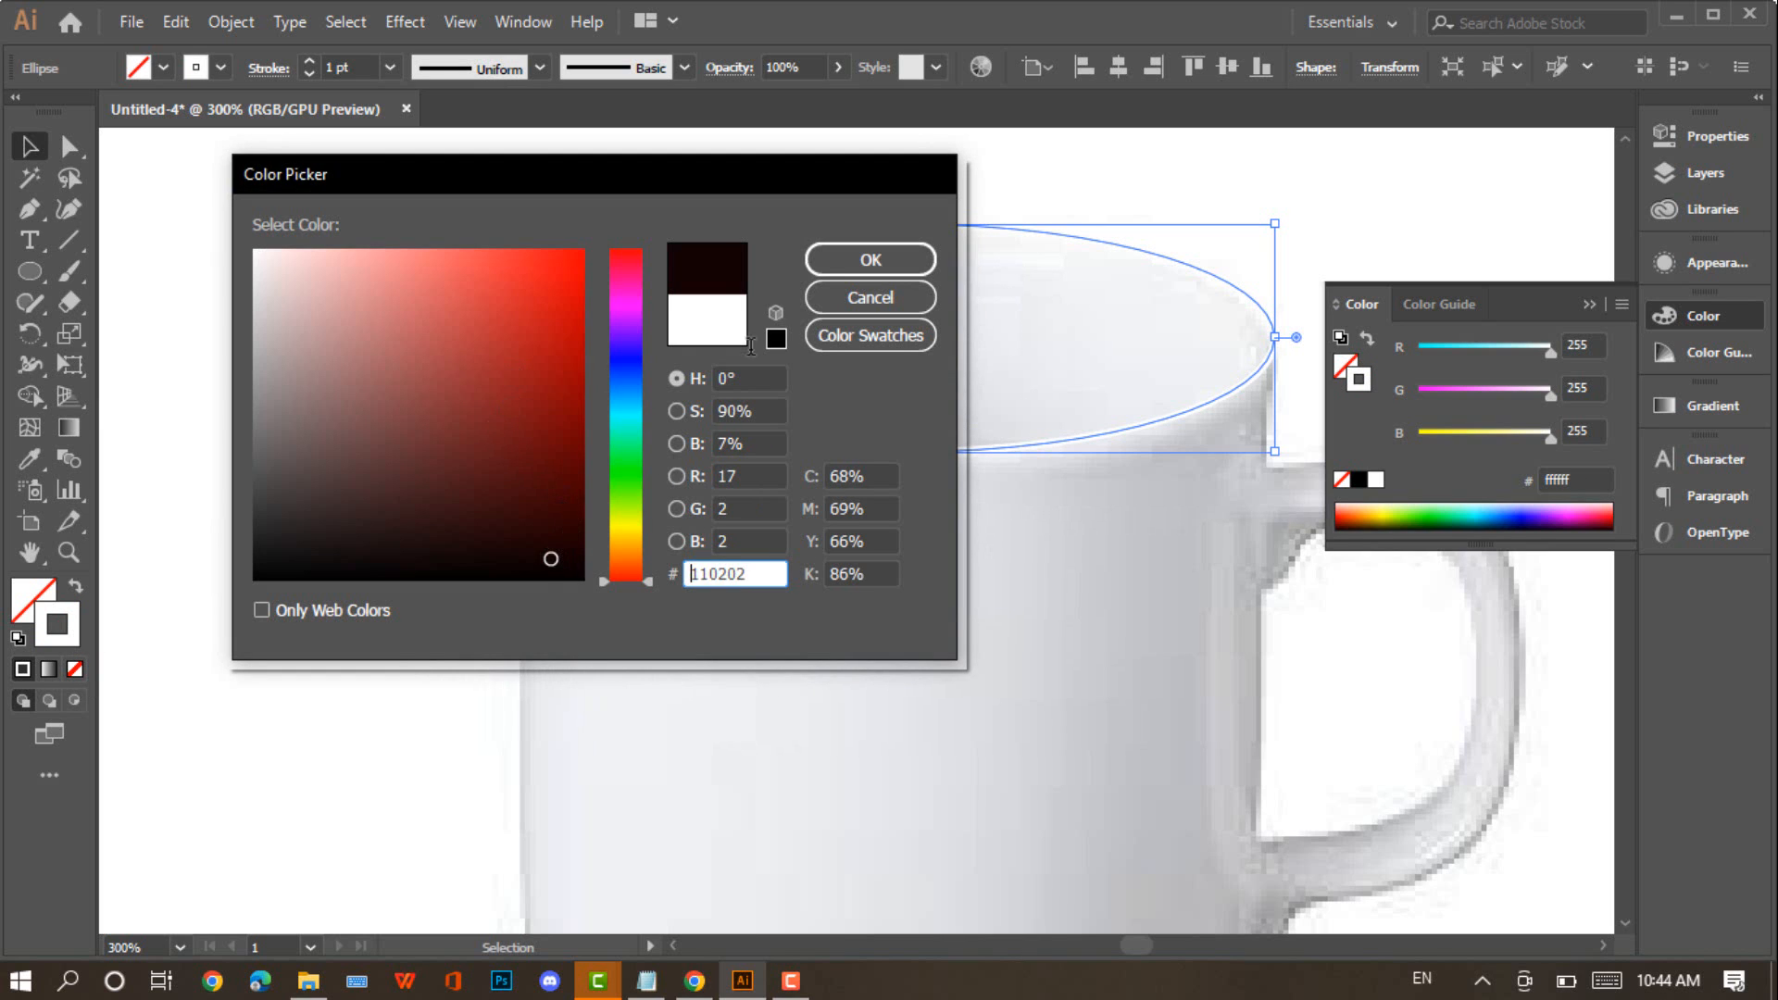
pyautogui.click(865, 261)
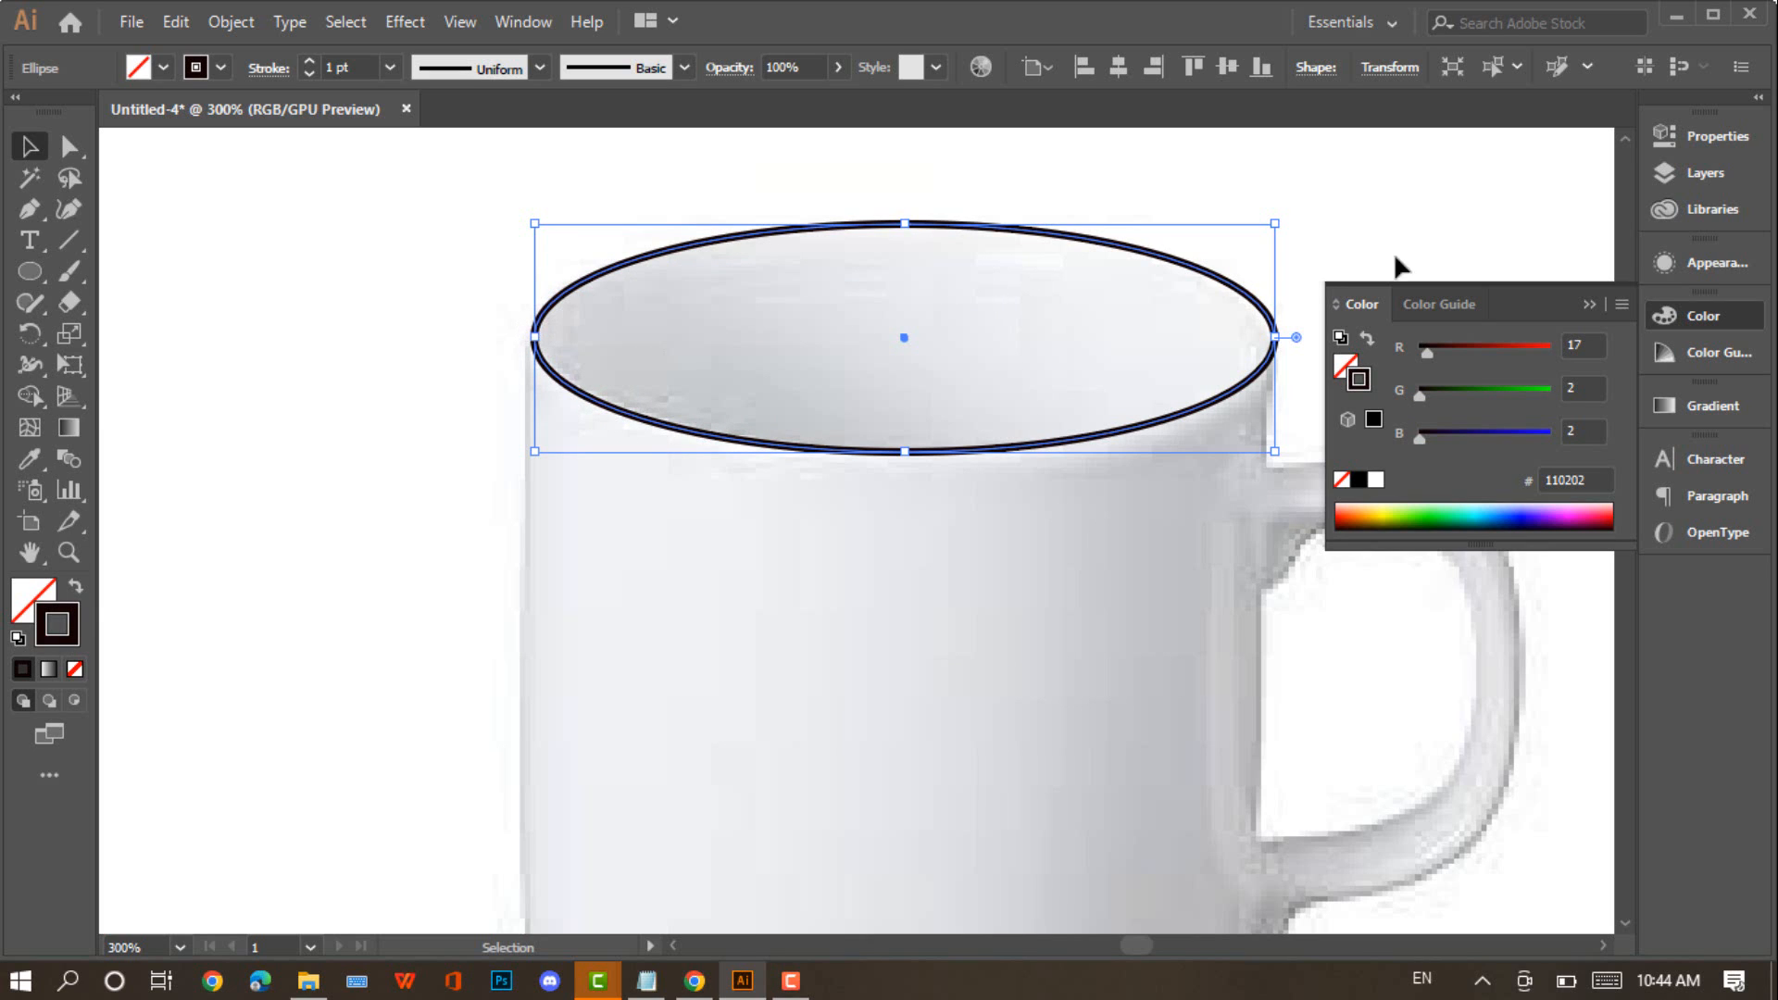
pyautogui.click(1590, 303)
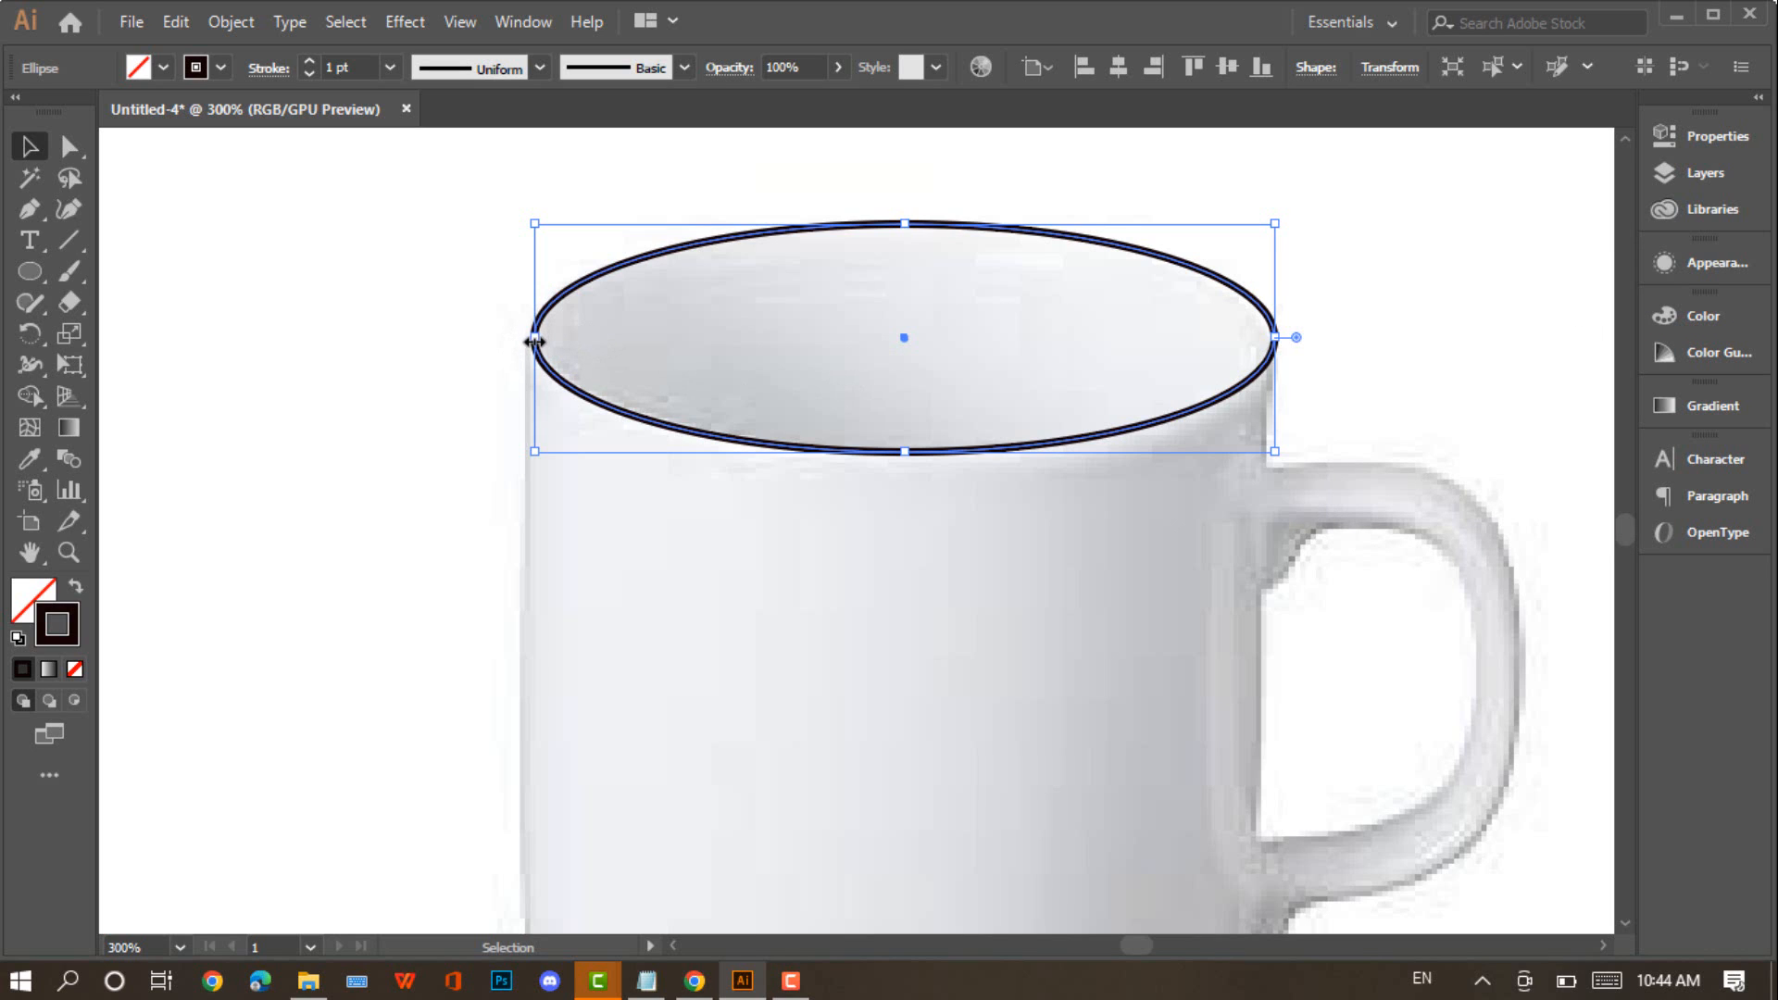
# Stretch the rim ellipse sideways to the mug's outer edges and deselect it
pyautogui.moveTo(534, 342); pyautogui.dragTo(523, 341)
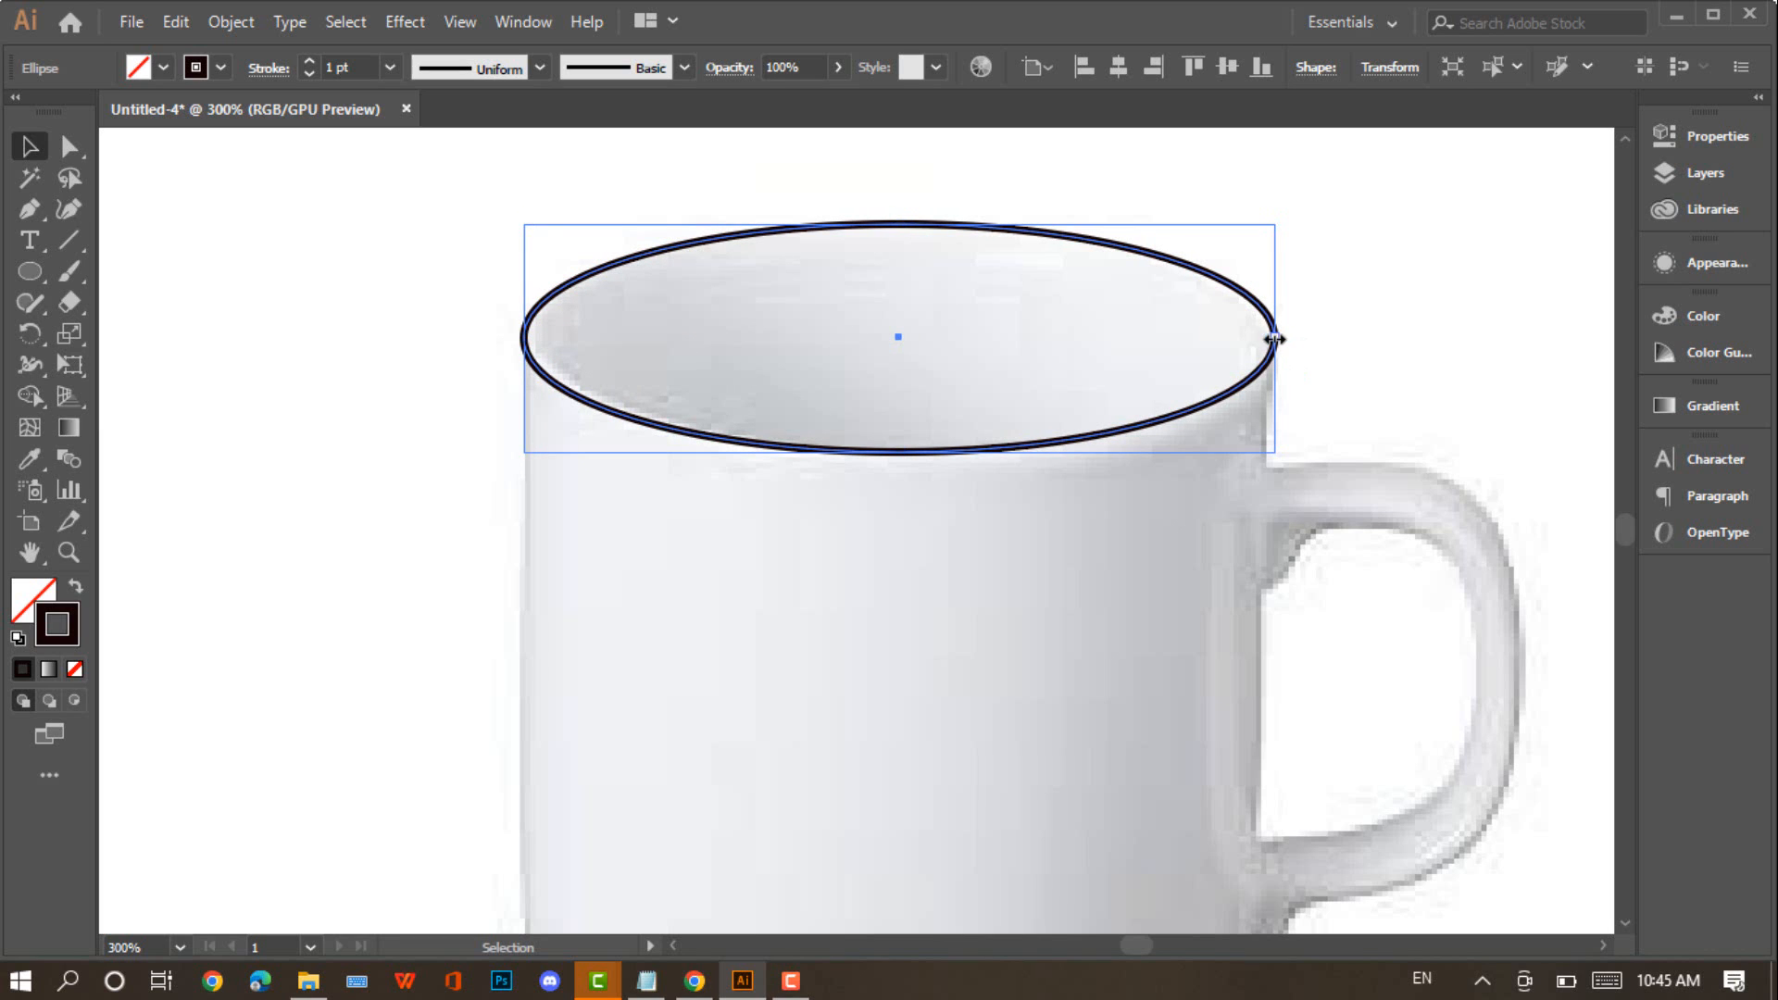
pyautogui.moveTo(1282, 339)
pyautogui.mouseDown()
pyautogui.moveTo(1267, 339)
pyautogui.moveTo(1300, 340)
pyautogui.mouseUp()
pyautogui.click(827, 576)
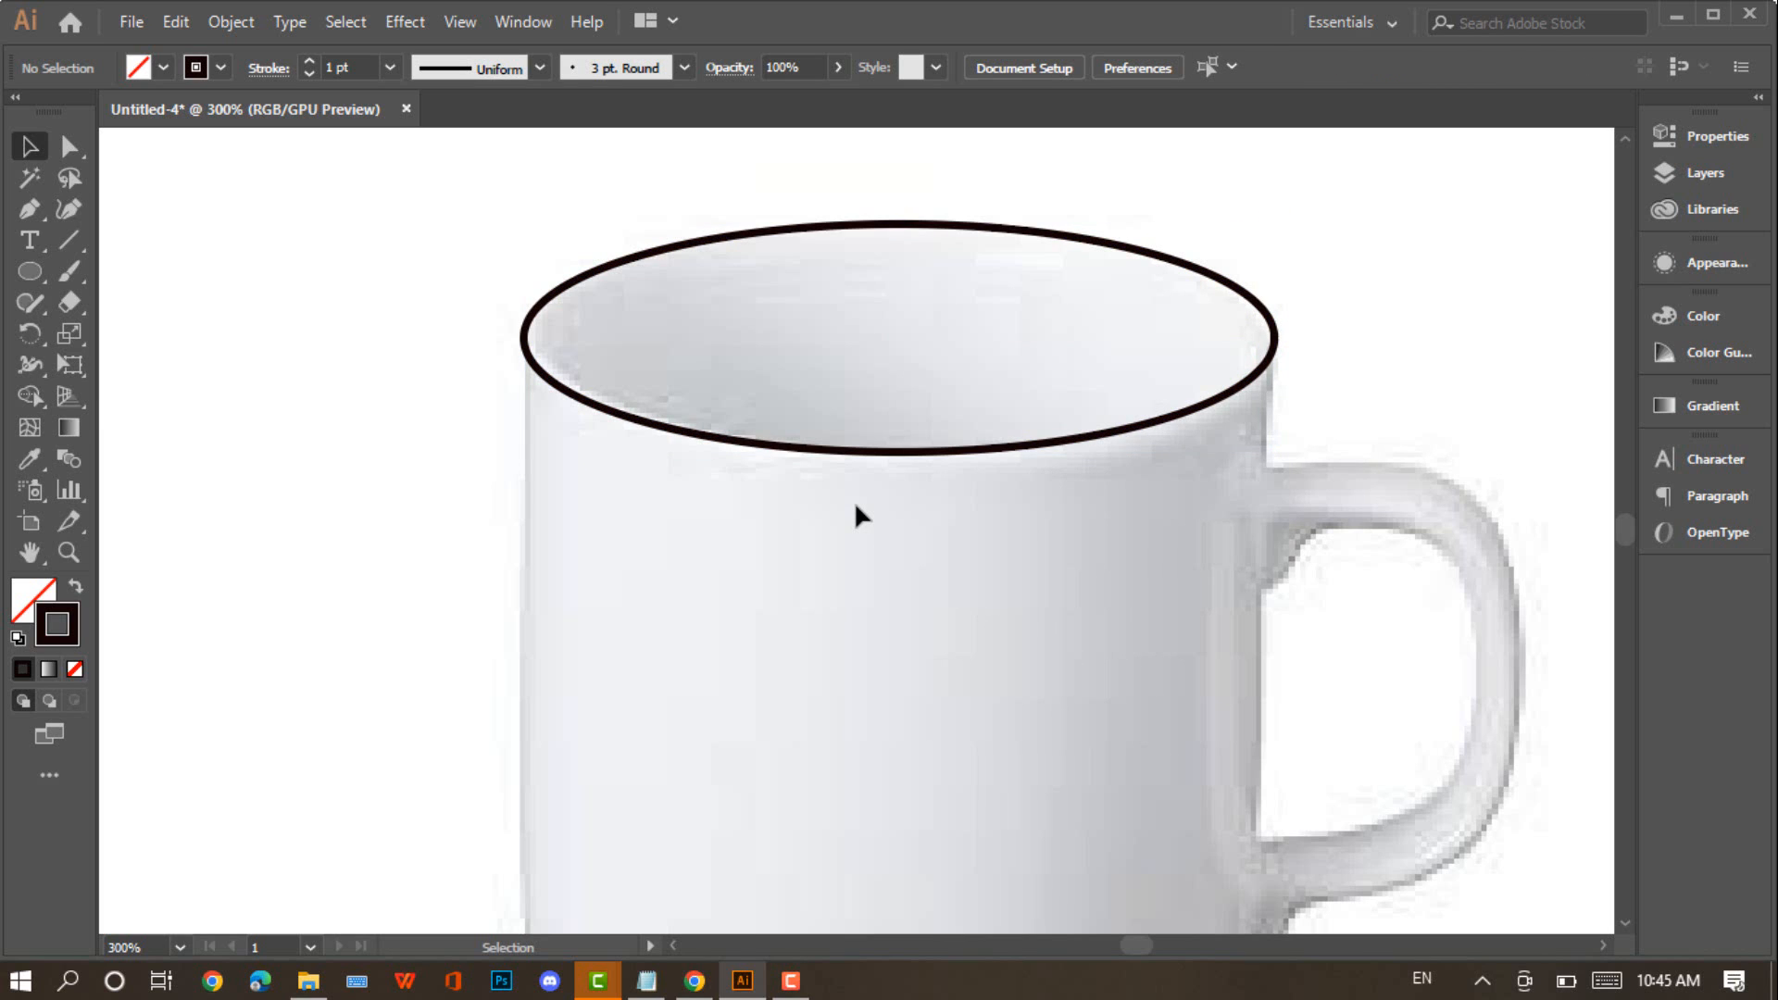
pyautogui.scroll(-1, 854, 502)
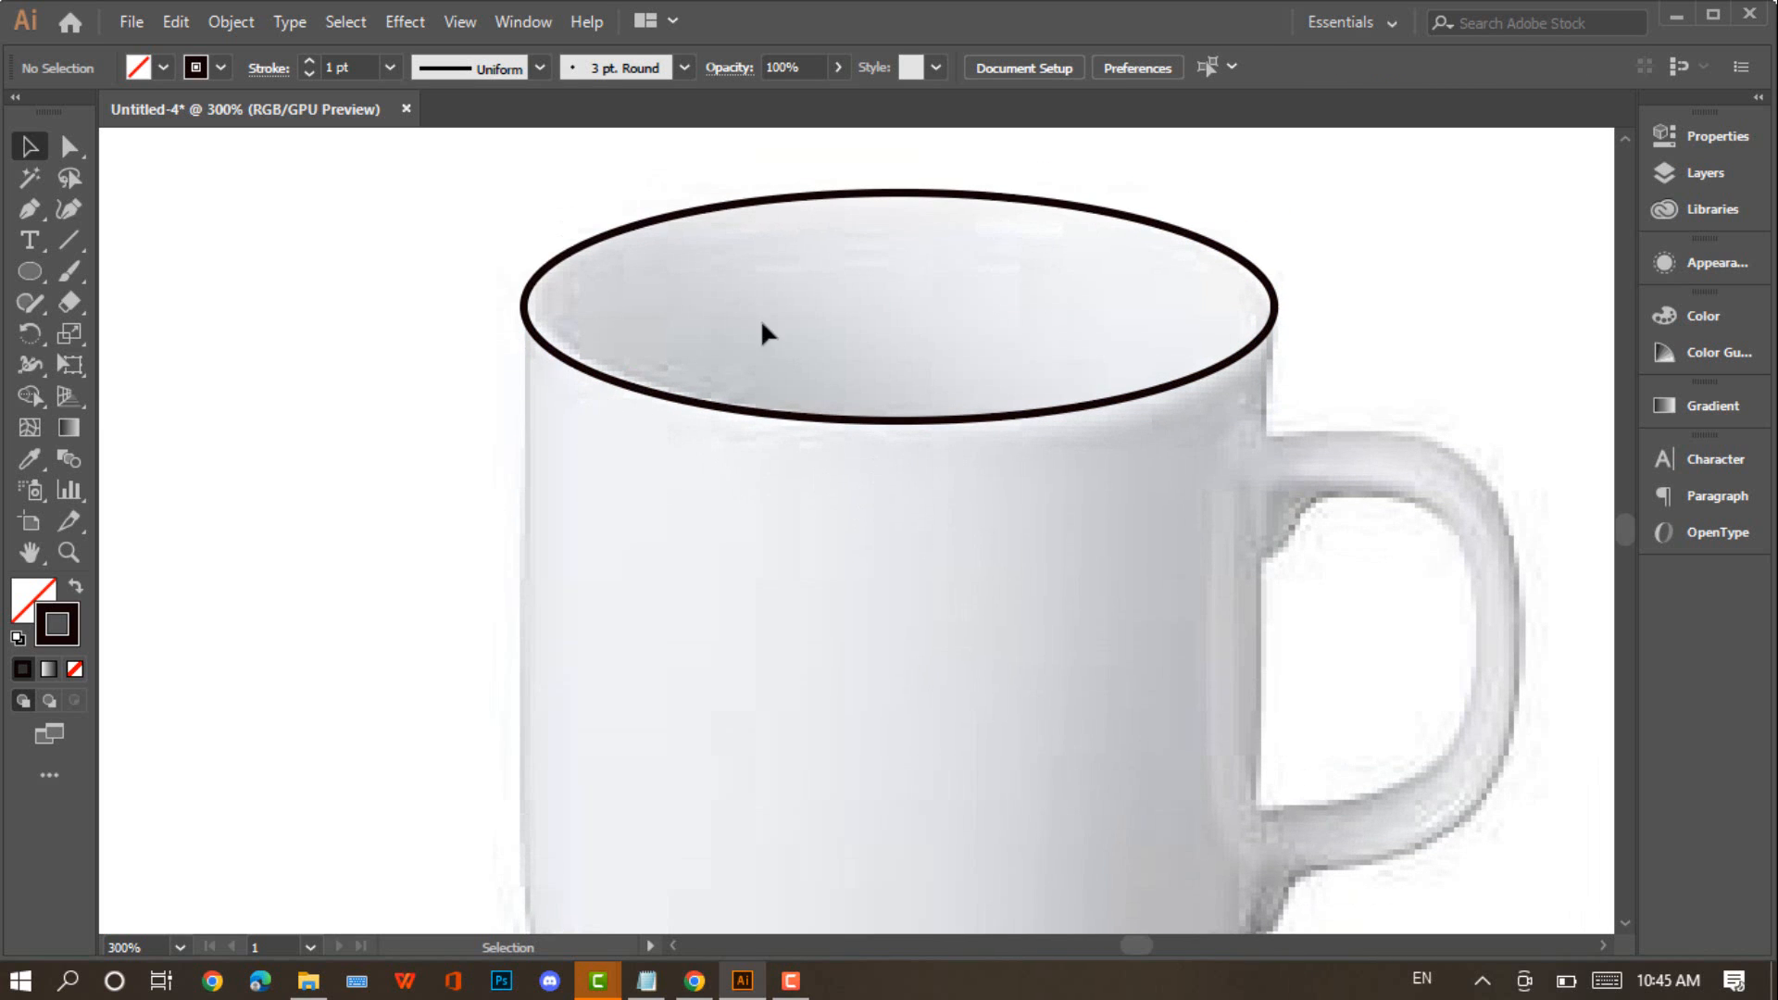
pyautogui.click(827, 423)
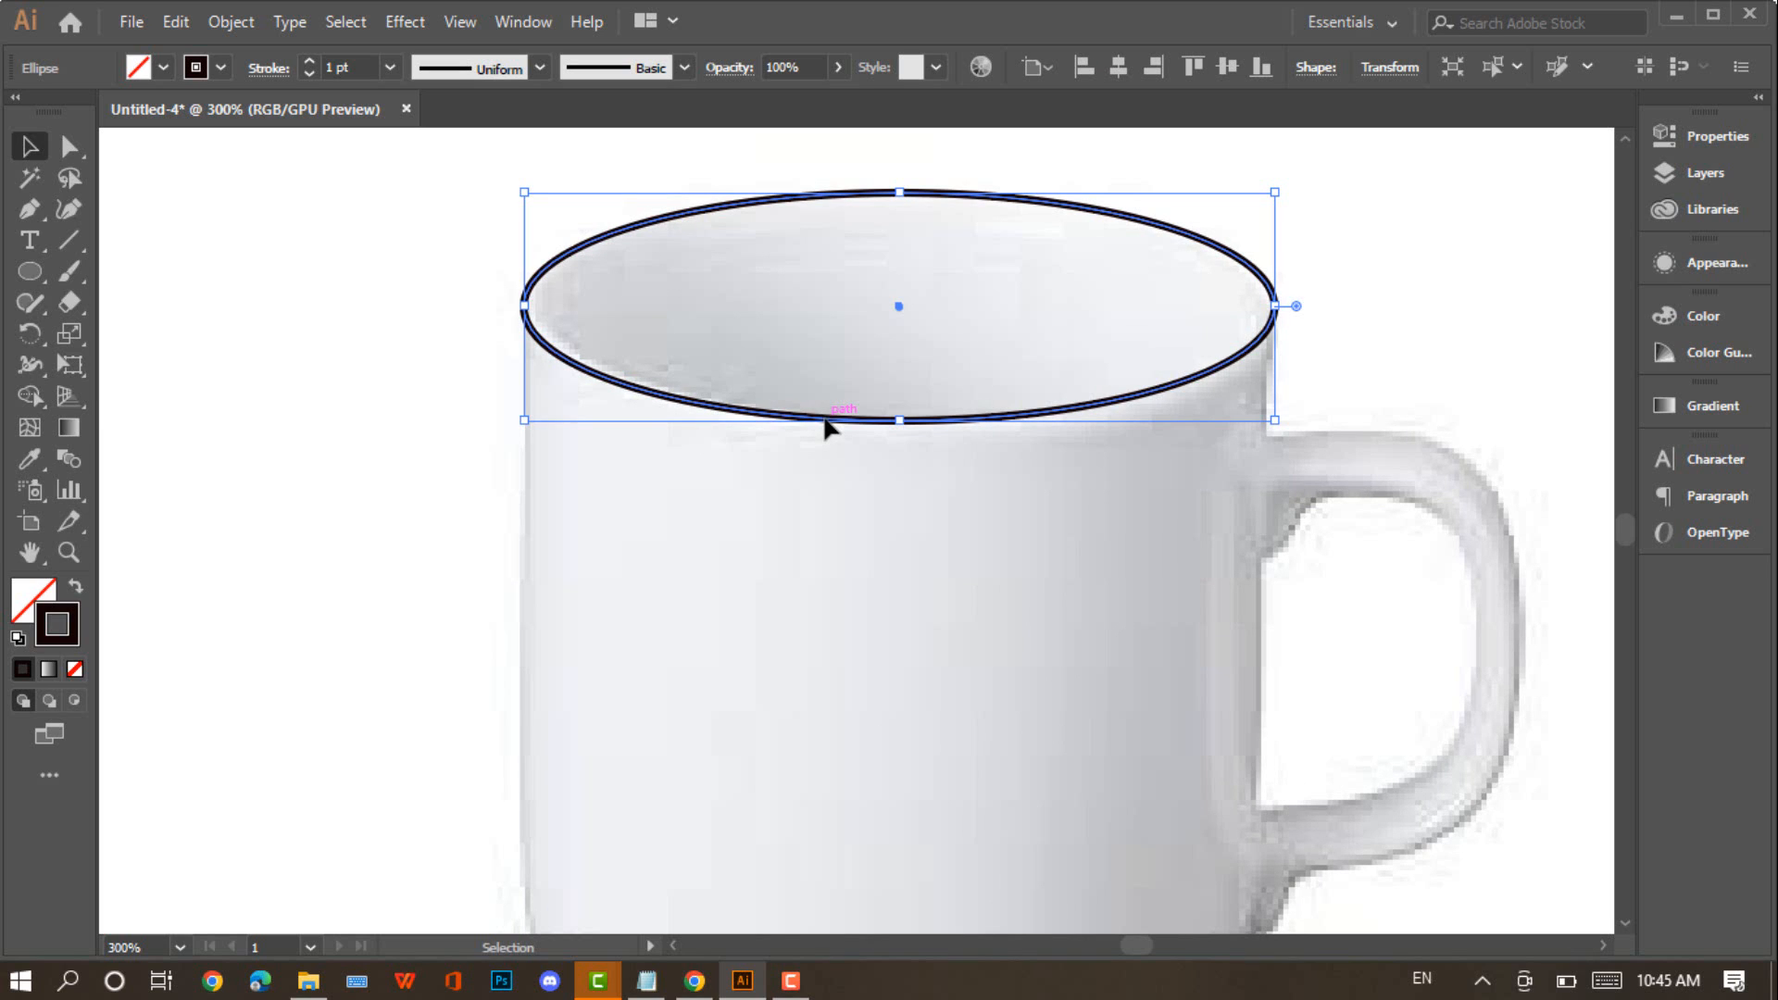
pyautogui.hotkey('ctrl', 'shift', 'a')
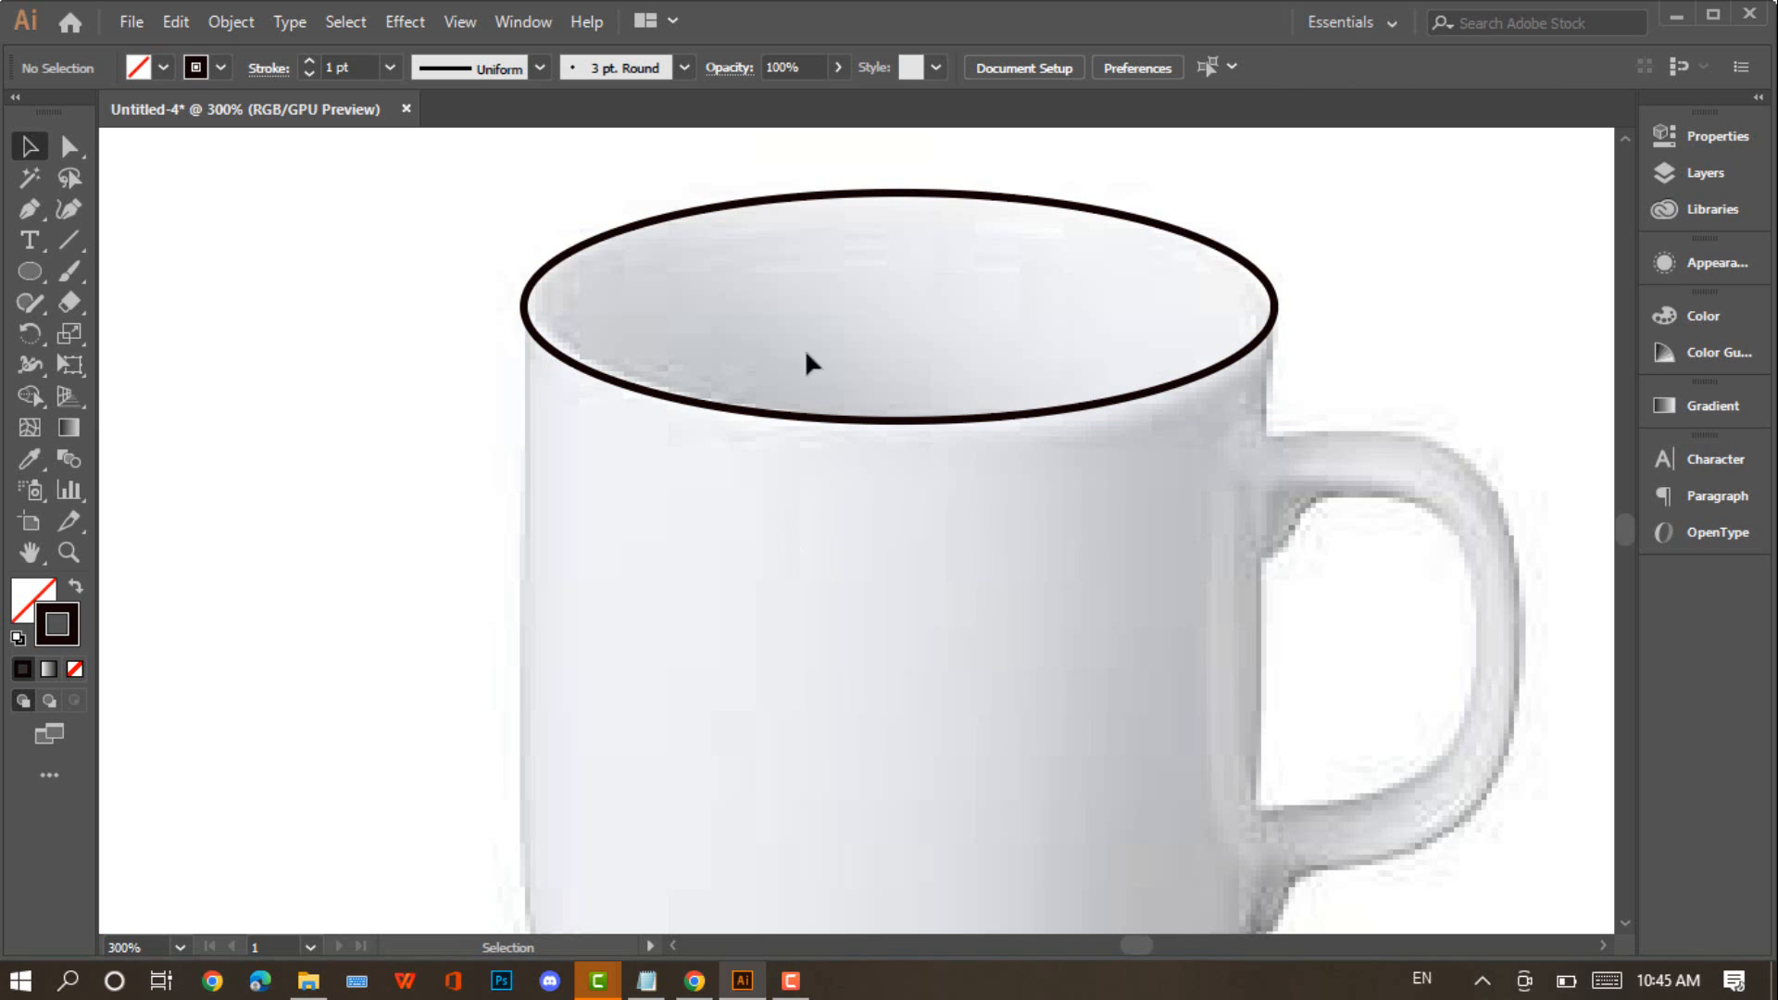
# Draw a rectangle about 1.13 x 1.09 in over the mug body, starting at the rim ellipse's left end
pyautogui.scroll(-1, 704, 380)
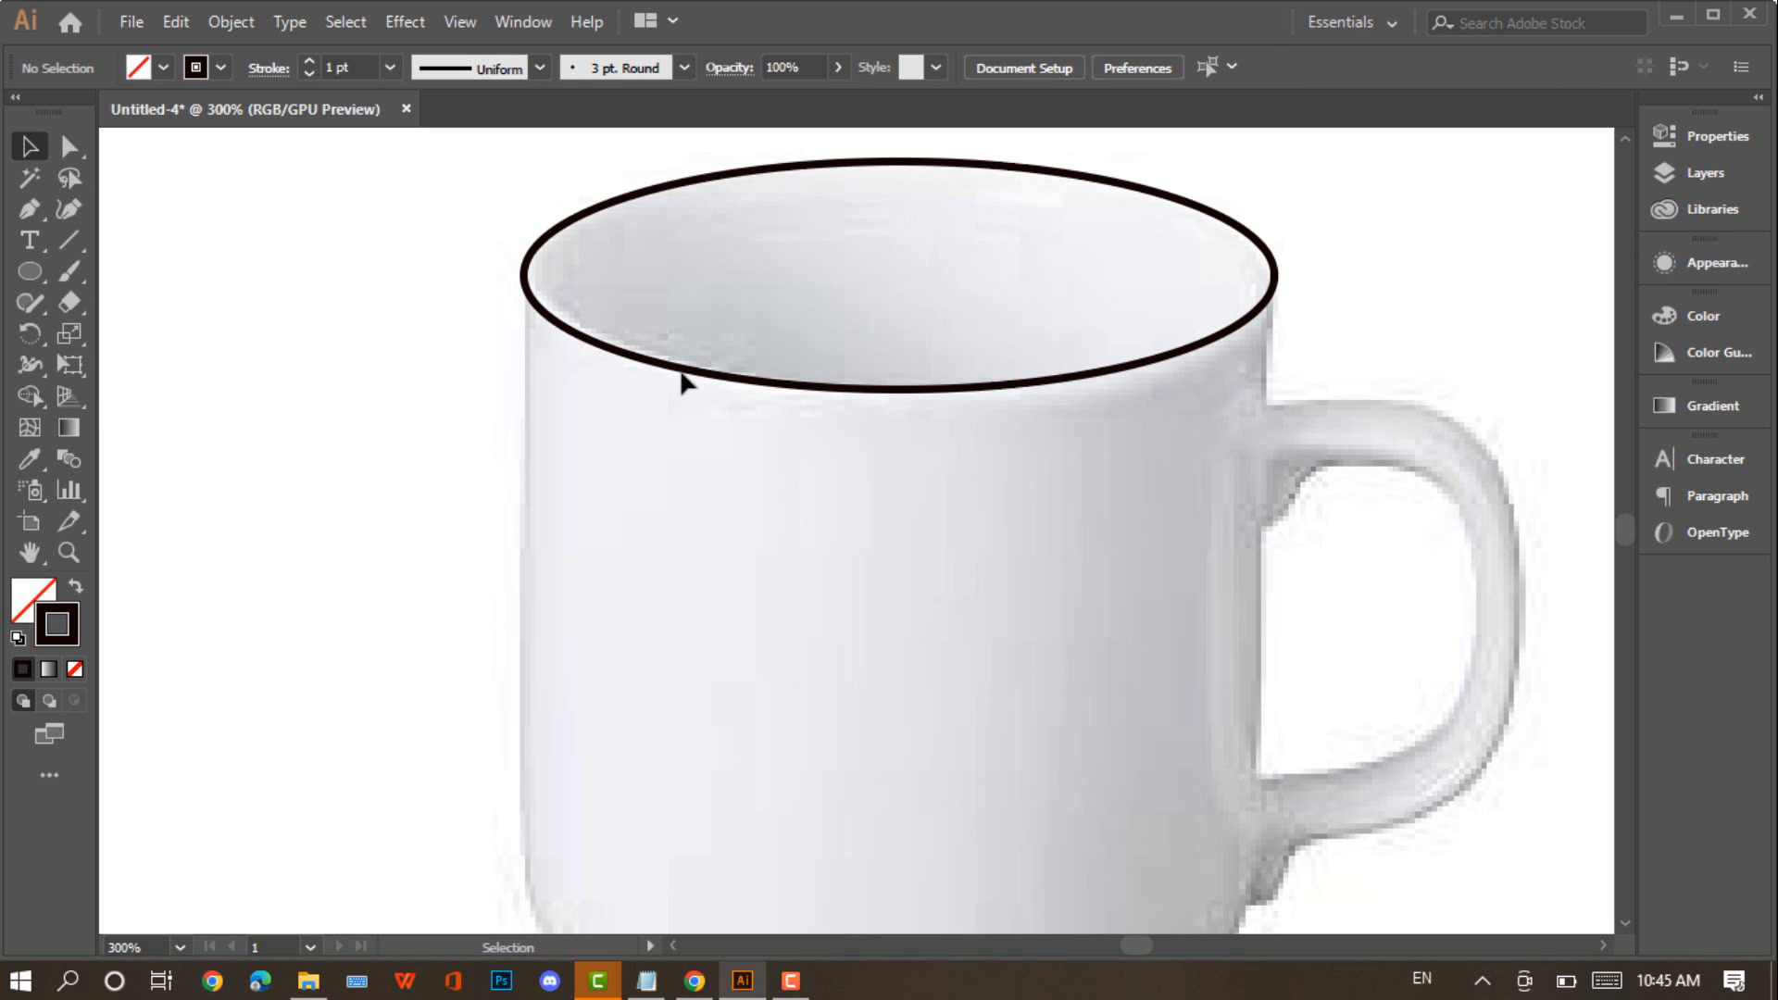
pyautogui.scroll(-4, 1203, 454)
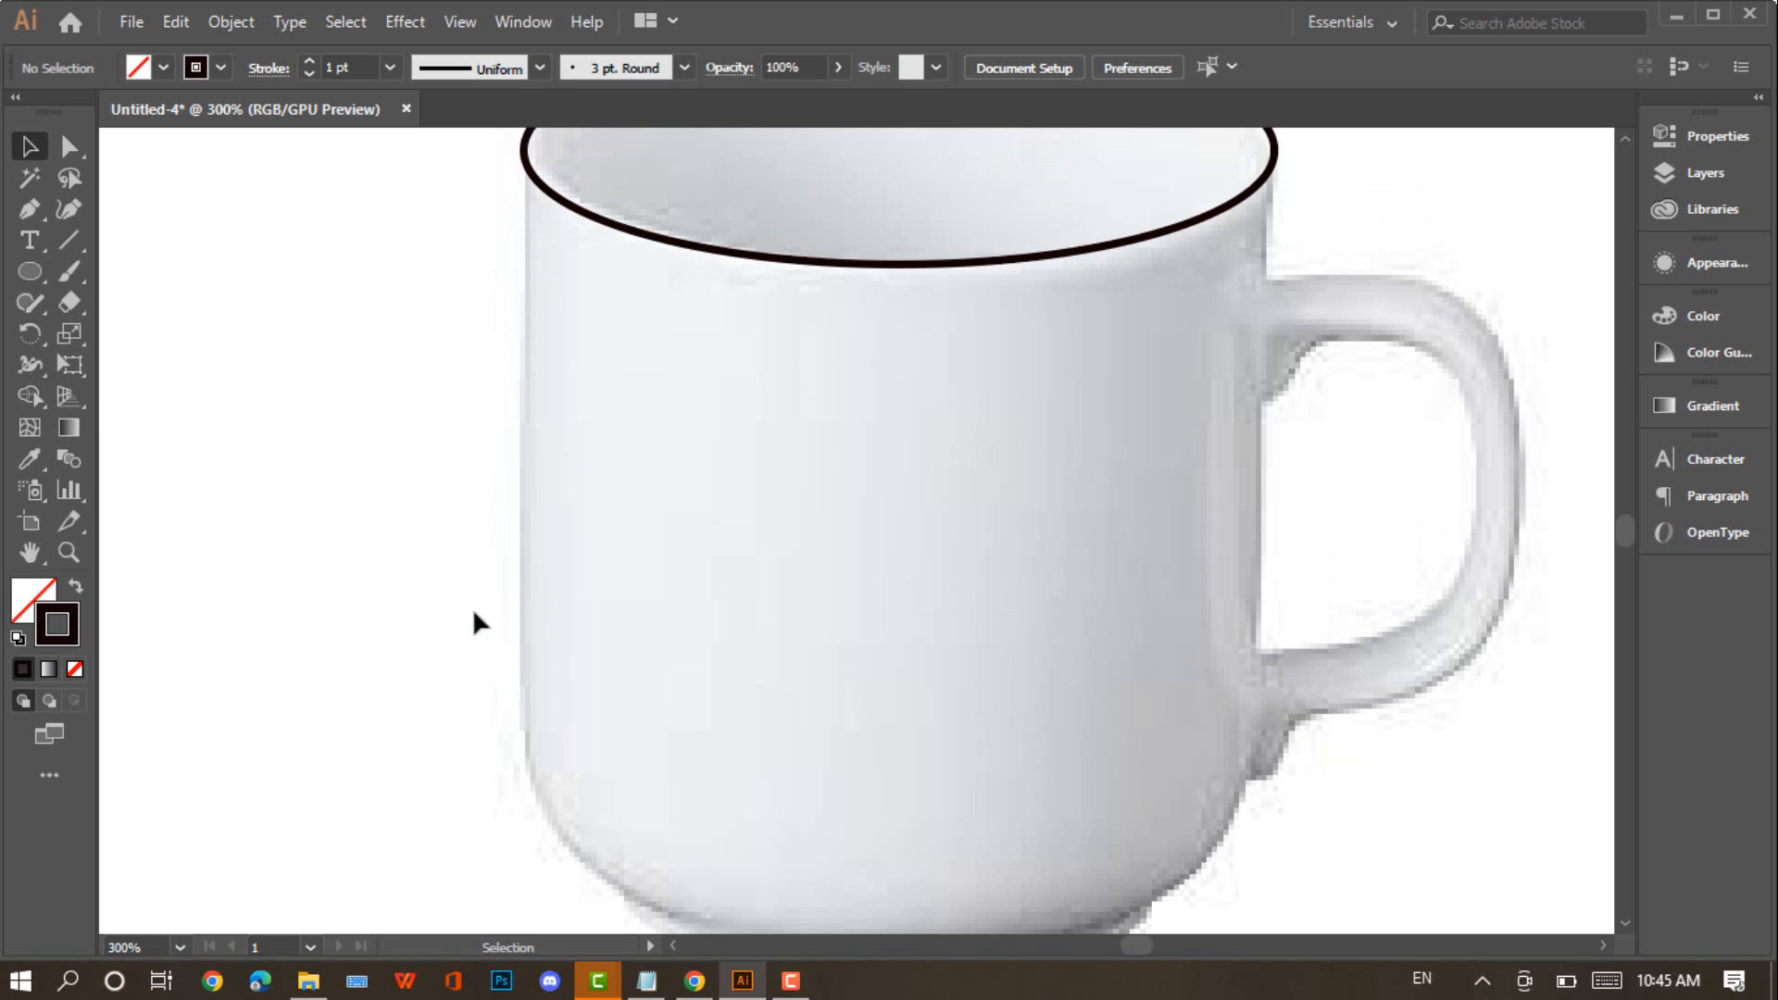
pyautogui.rightClick(23, 273)
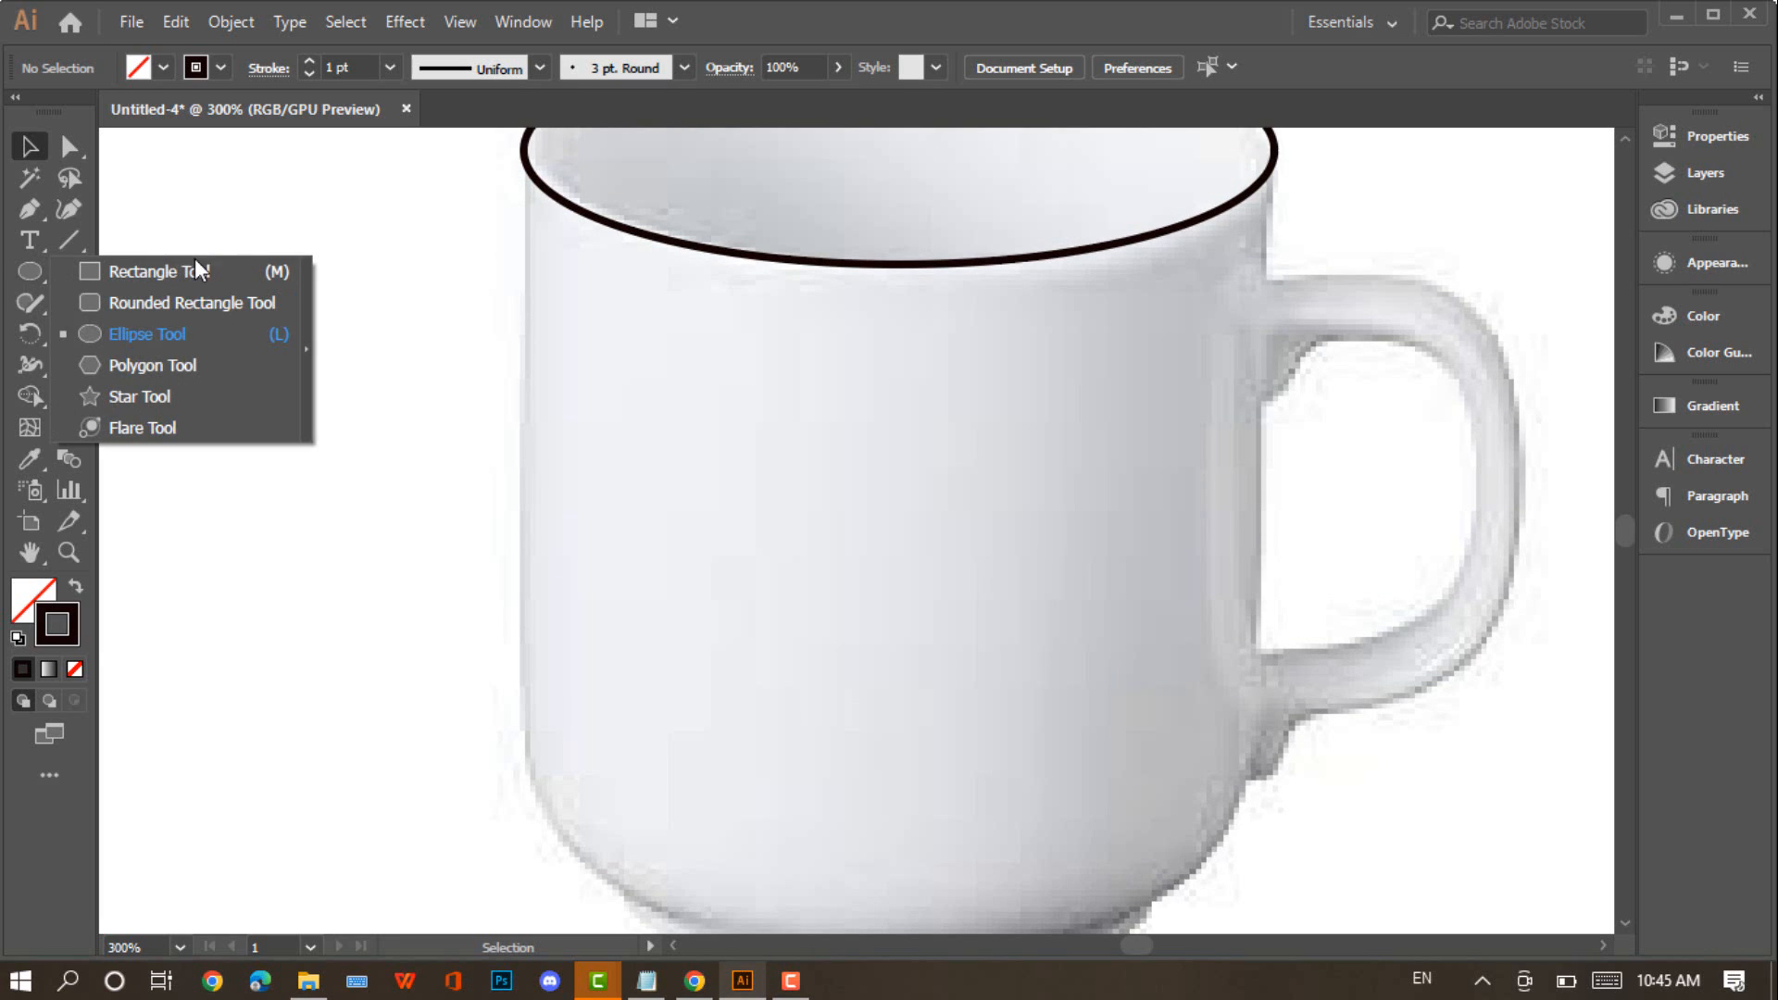
pyautogui.click(296, 271)
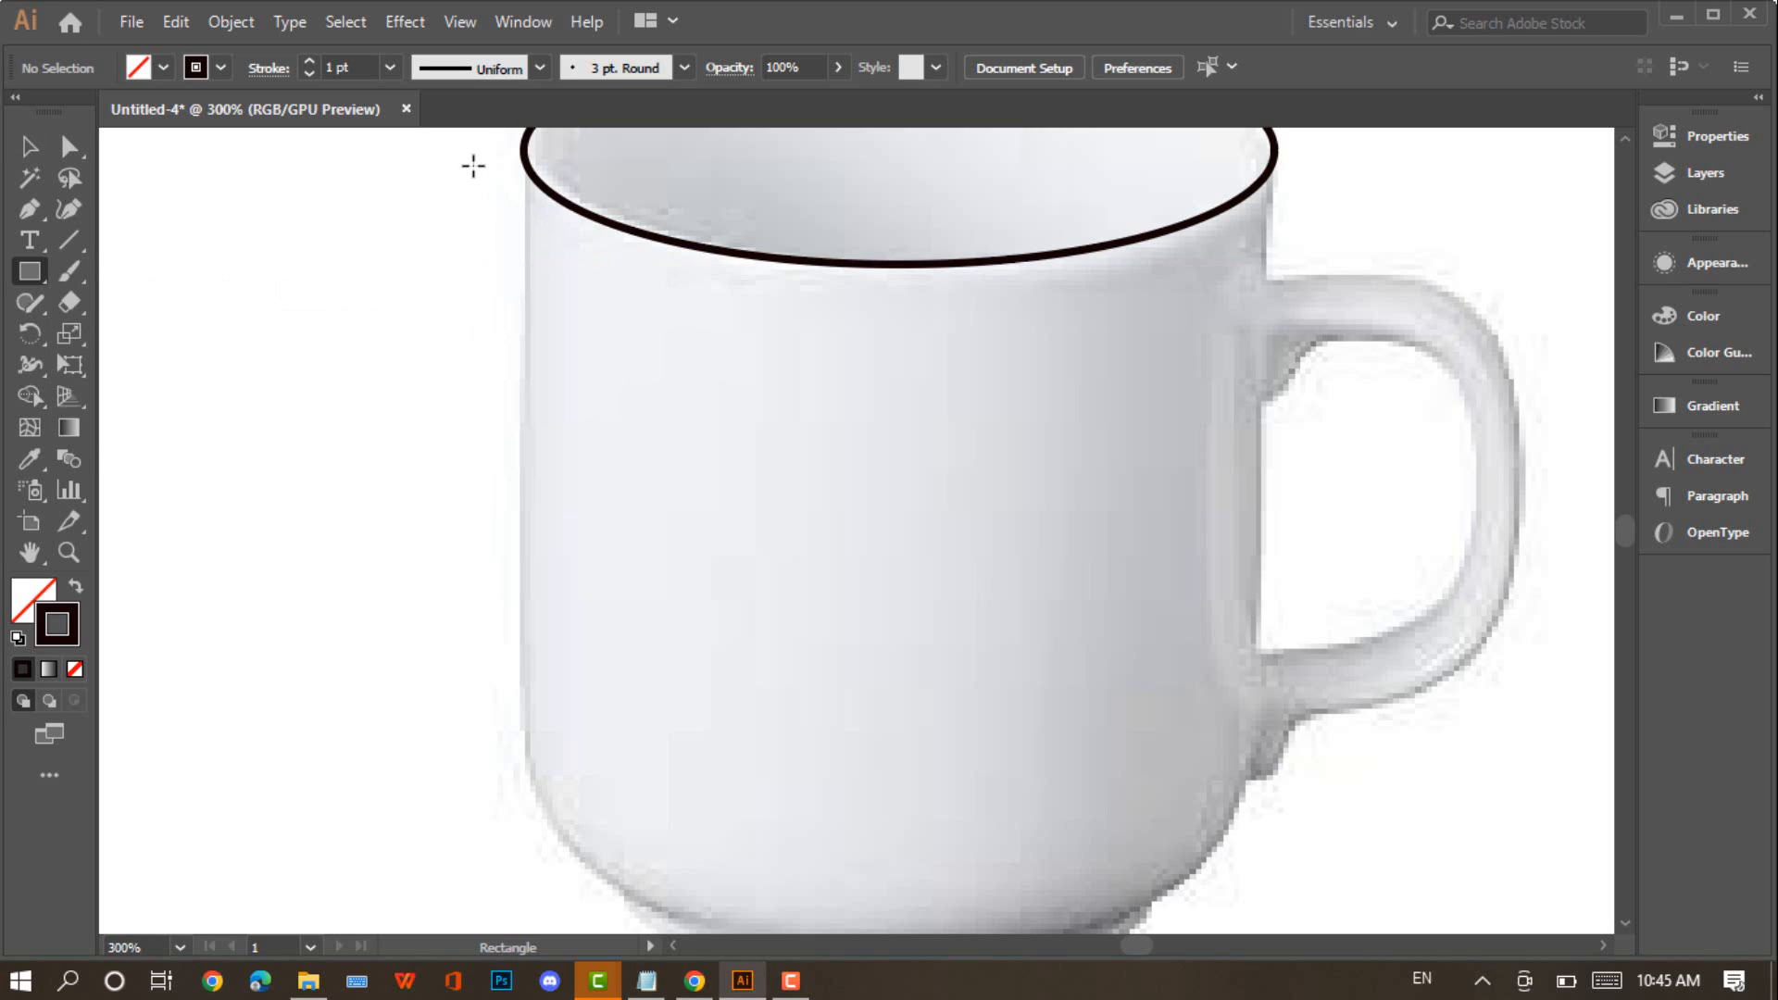
pyautogui.moveTo(524, 169); pyautogui.dragTo(1122, 679)
pyautogui.click(1157, 634)
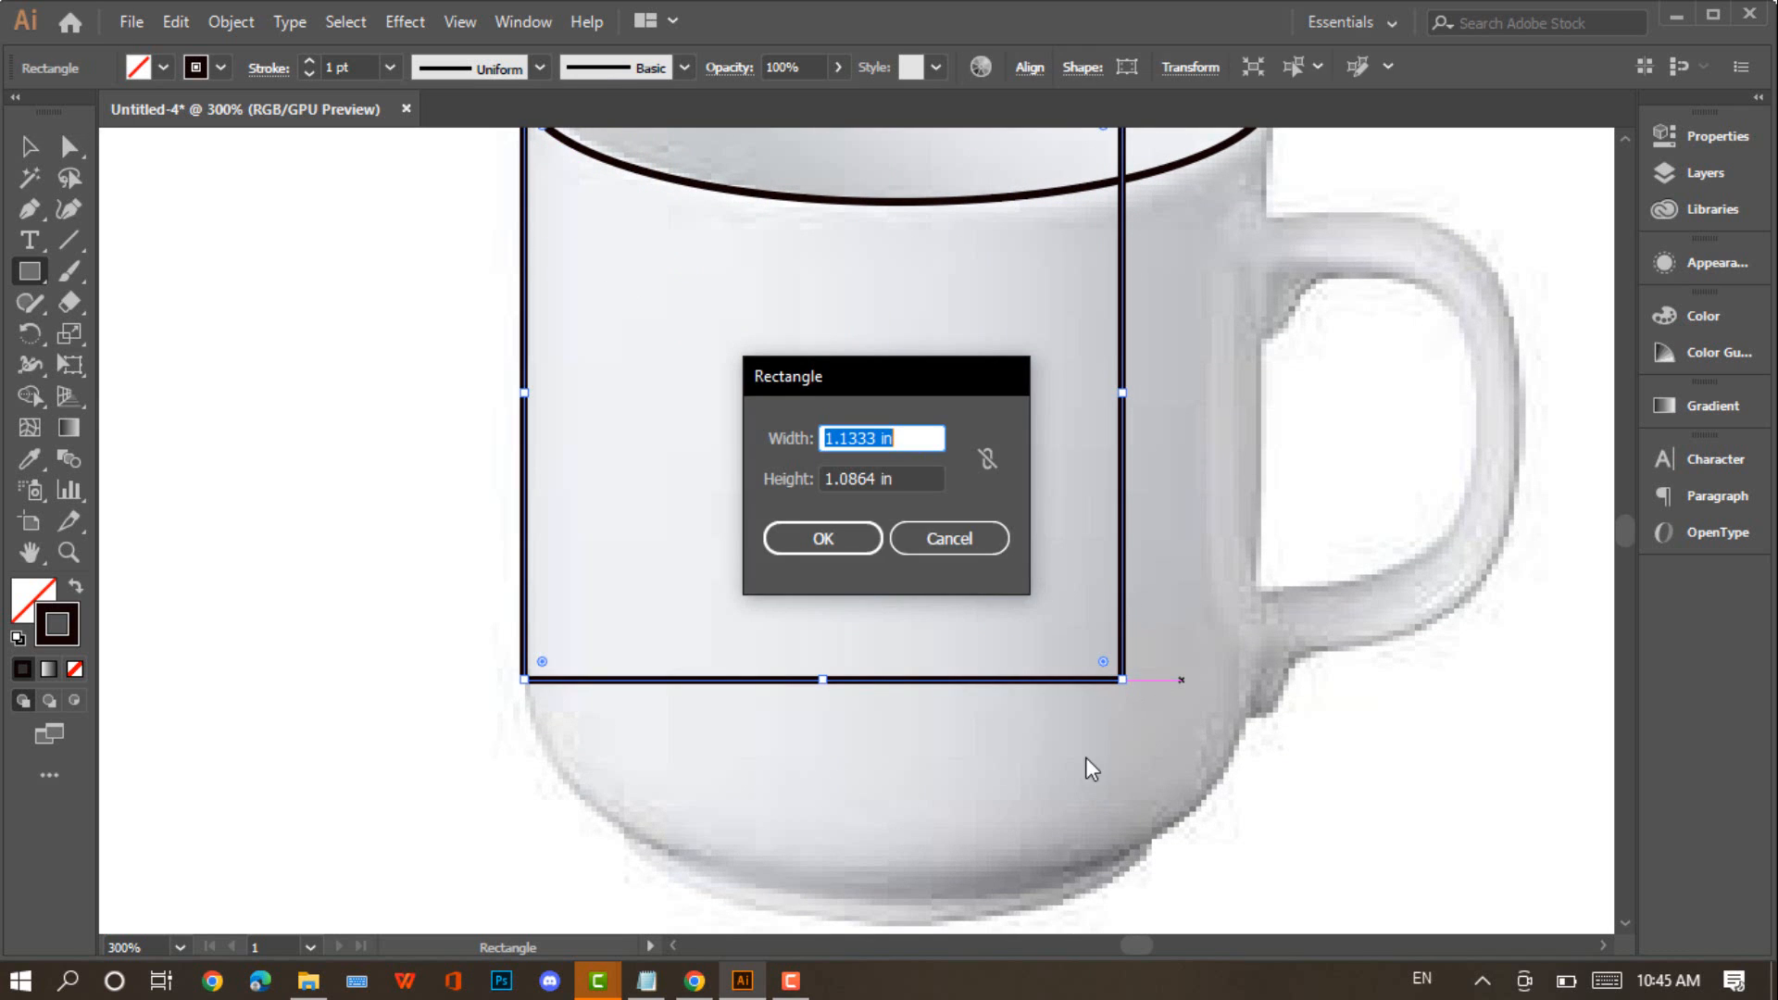
pyautogui.click(929, 552)
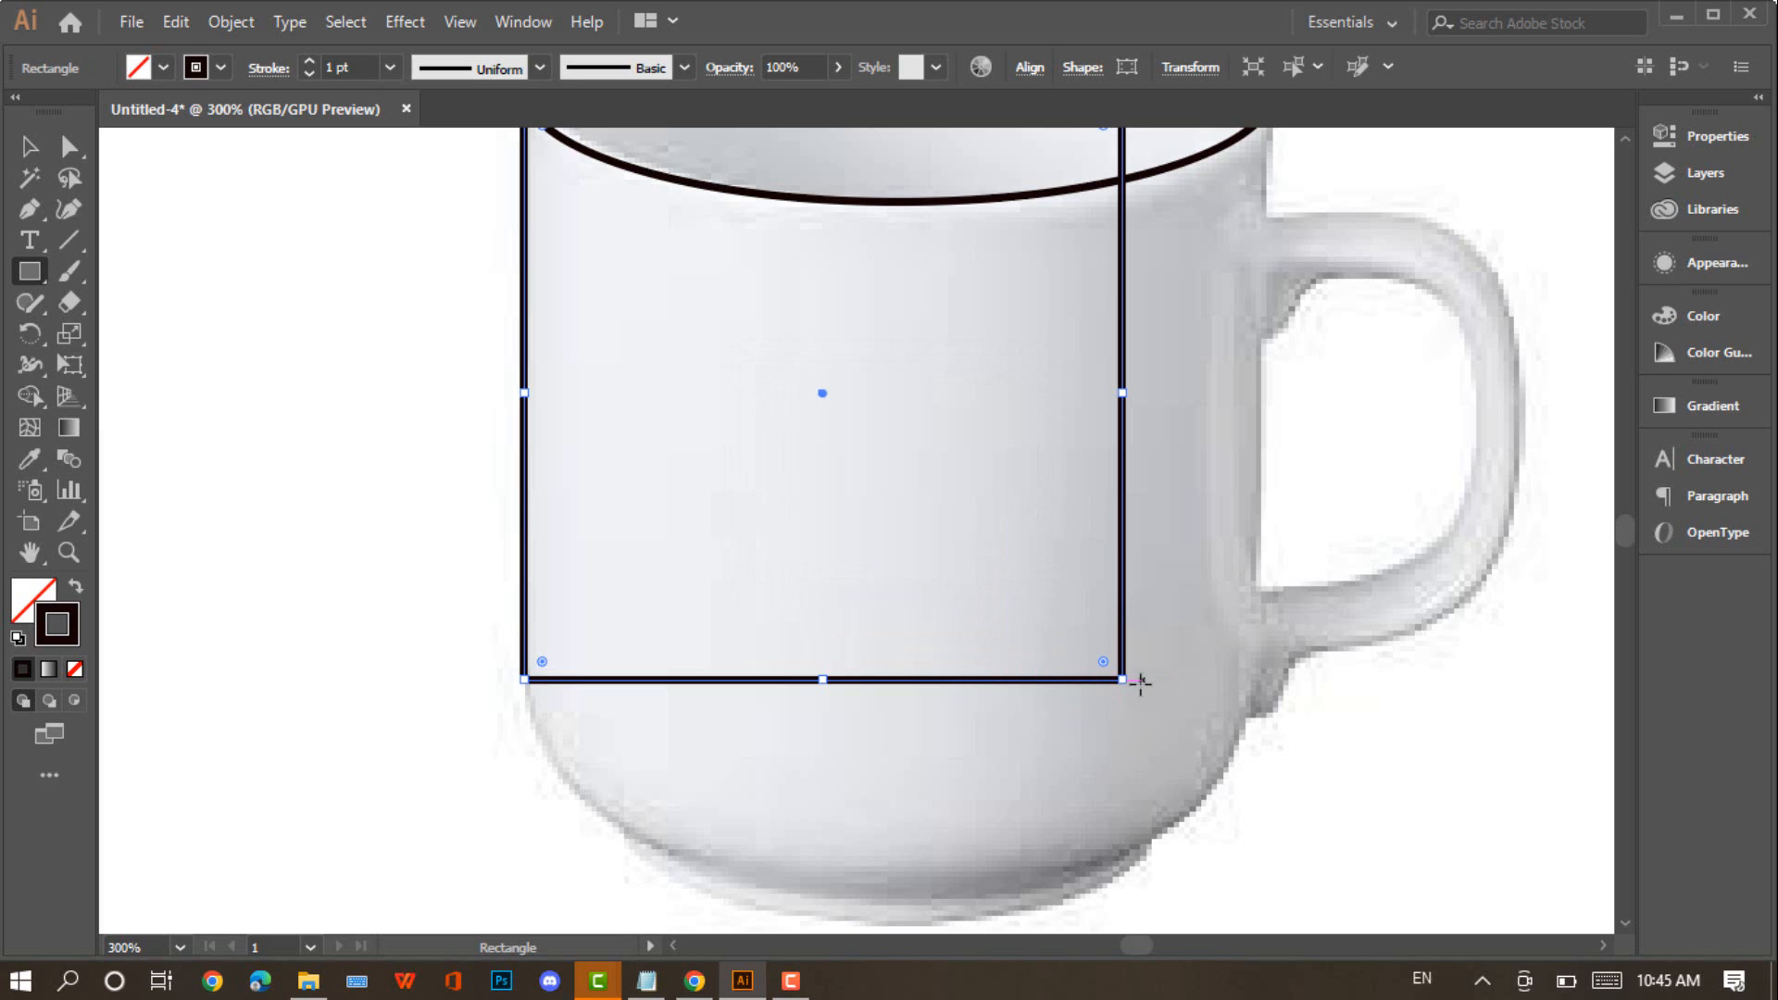
# Enlarge the body rectangle to reach the mug's right edge and down to its base
pyautogui.moveTo(1123, 681)
pyautogui.mouseDown()
pyautogui.moveTo(1258, 790)
pyautogui.moveTo(1247, 905)
pyautogui.moveTo(1248, 889)
pyautogui.mouseUp()
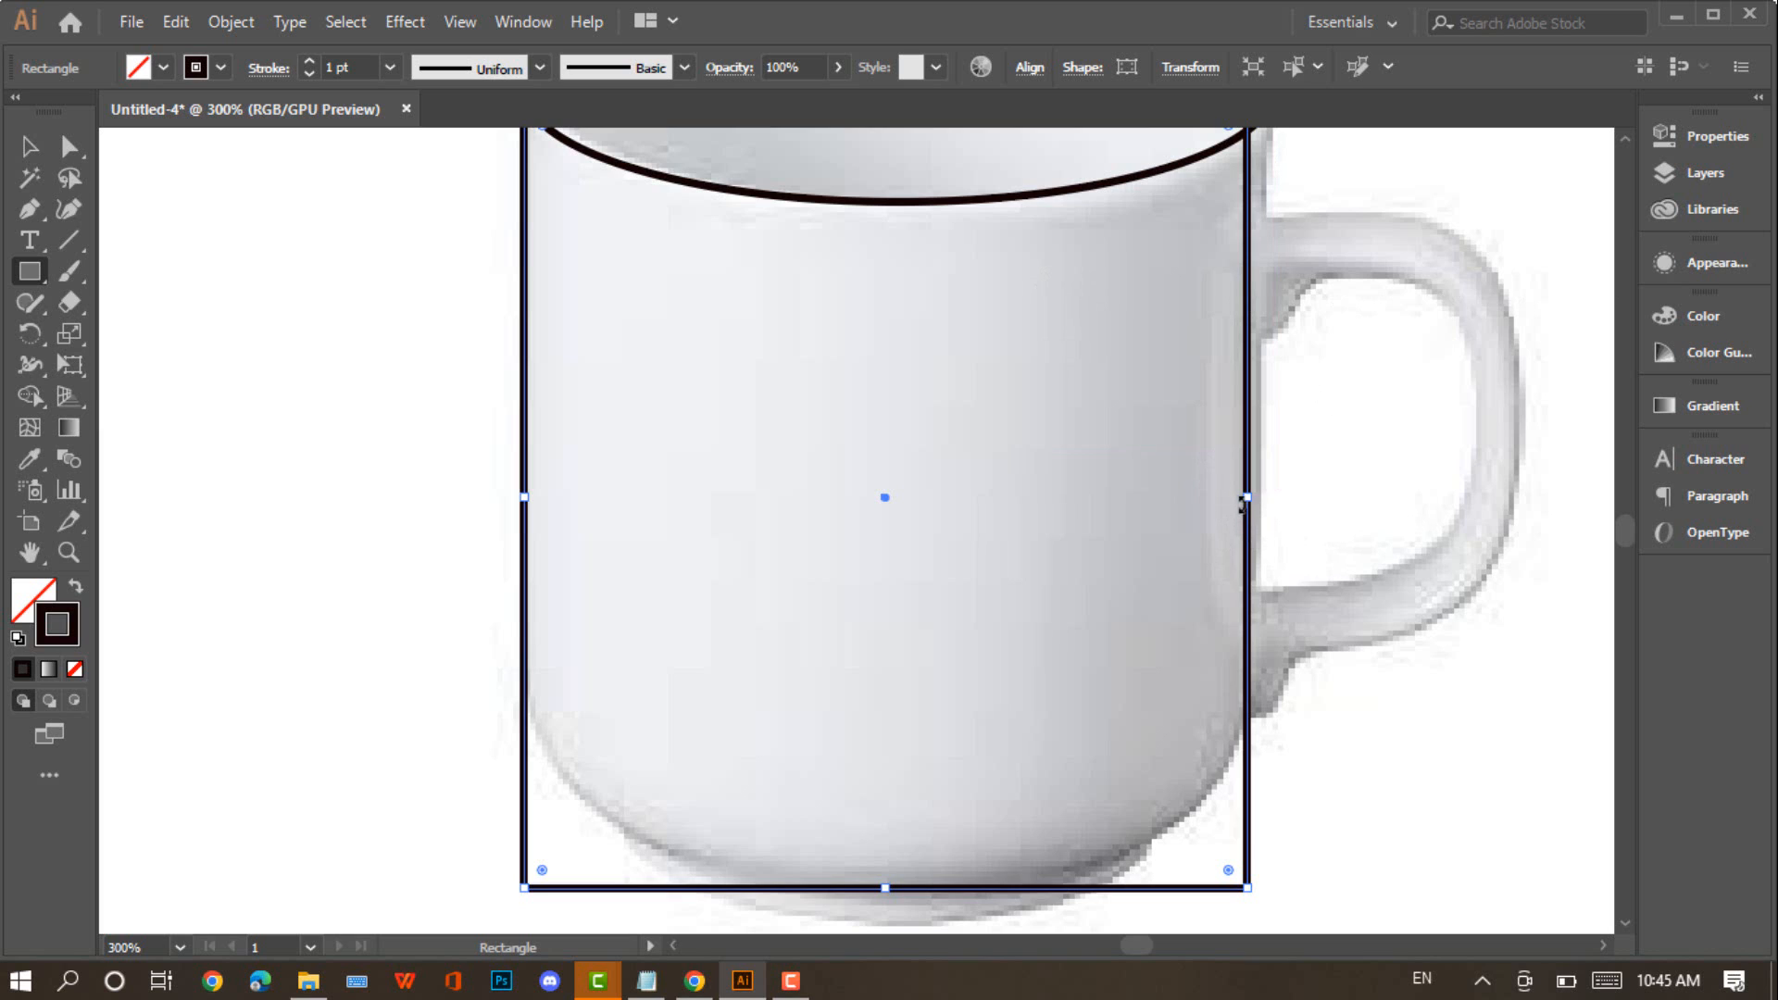
pyautogui.moveTo(1246, 497); pyautogui.dragTo(1267, 496)
pyautogui.scroll(3, 1166, 468)
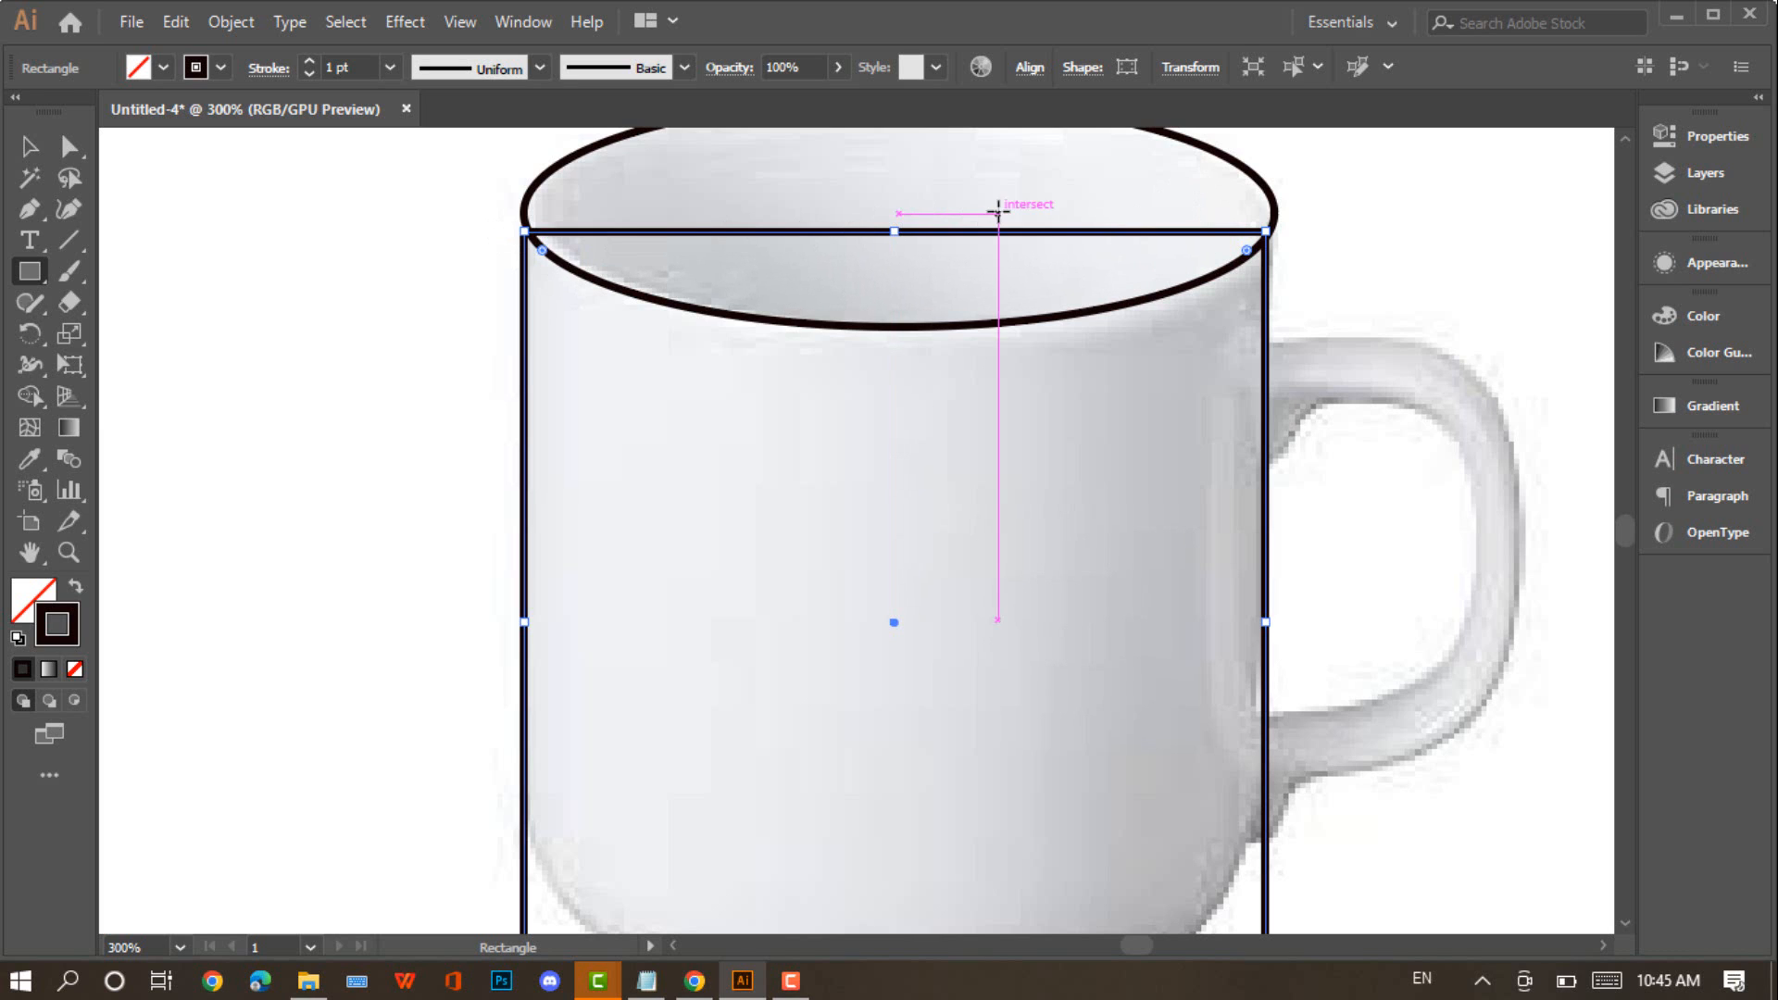
pyautogui.scroll(-5, 860, 249)
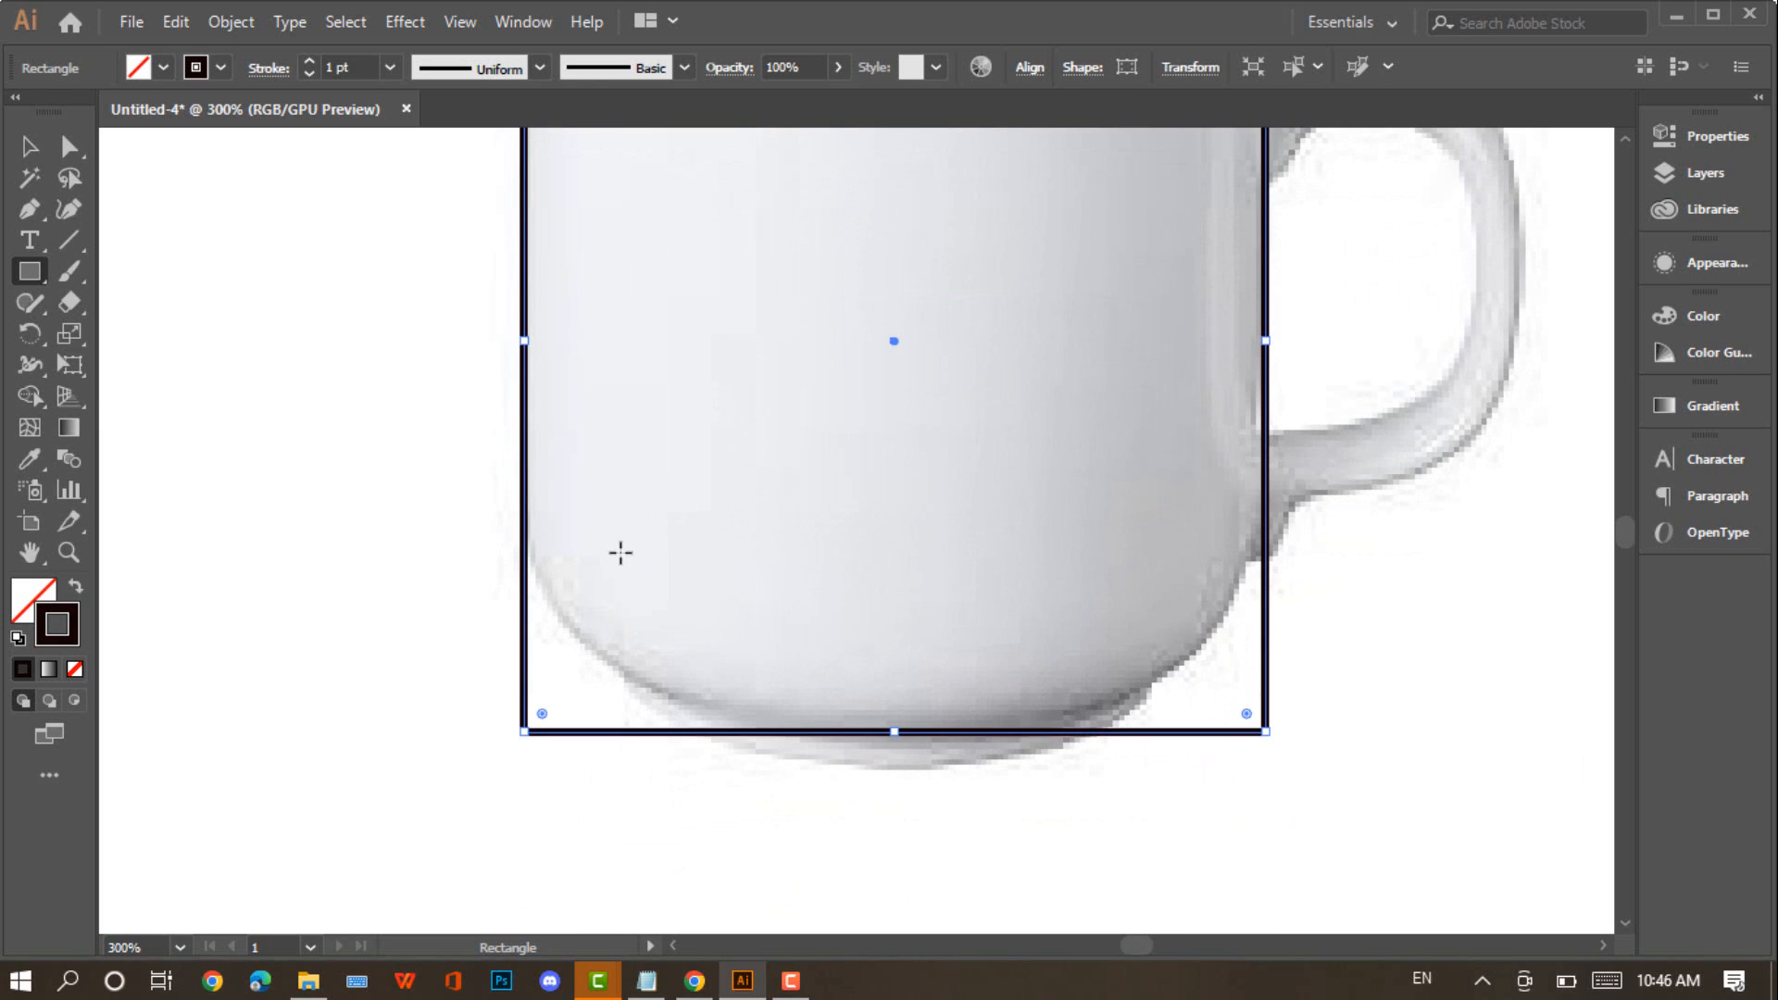
# Try a solid 110202 fill on the body rectangle and set its fill back to None
pyautogui.click(42, 607)
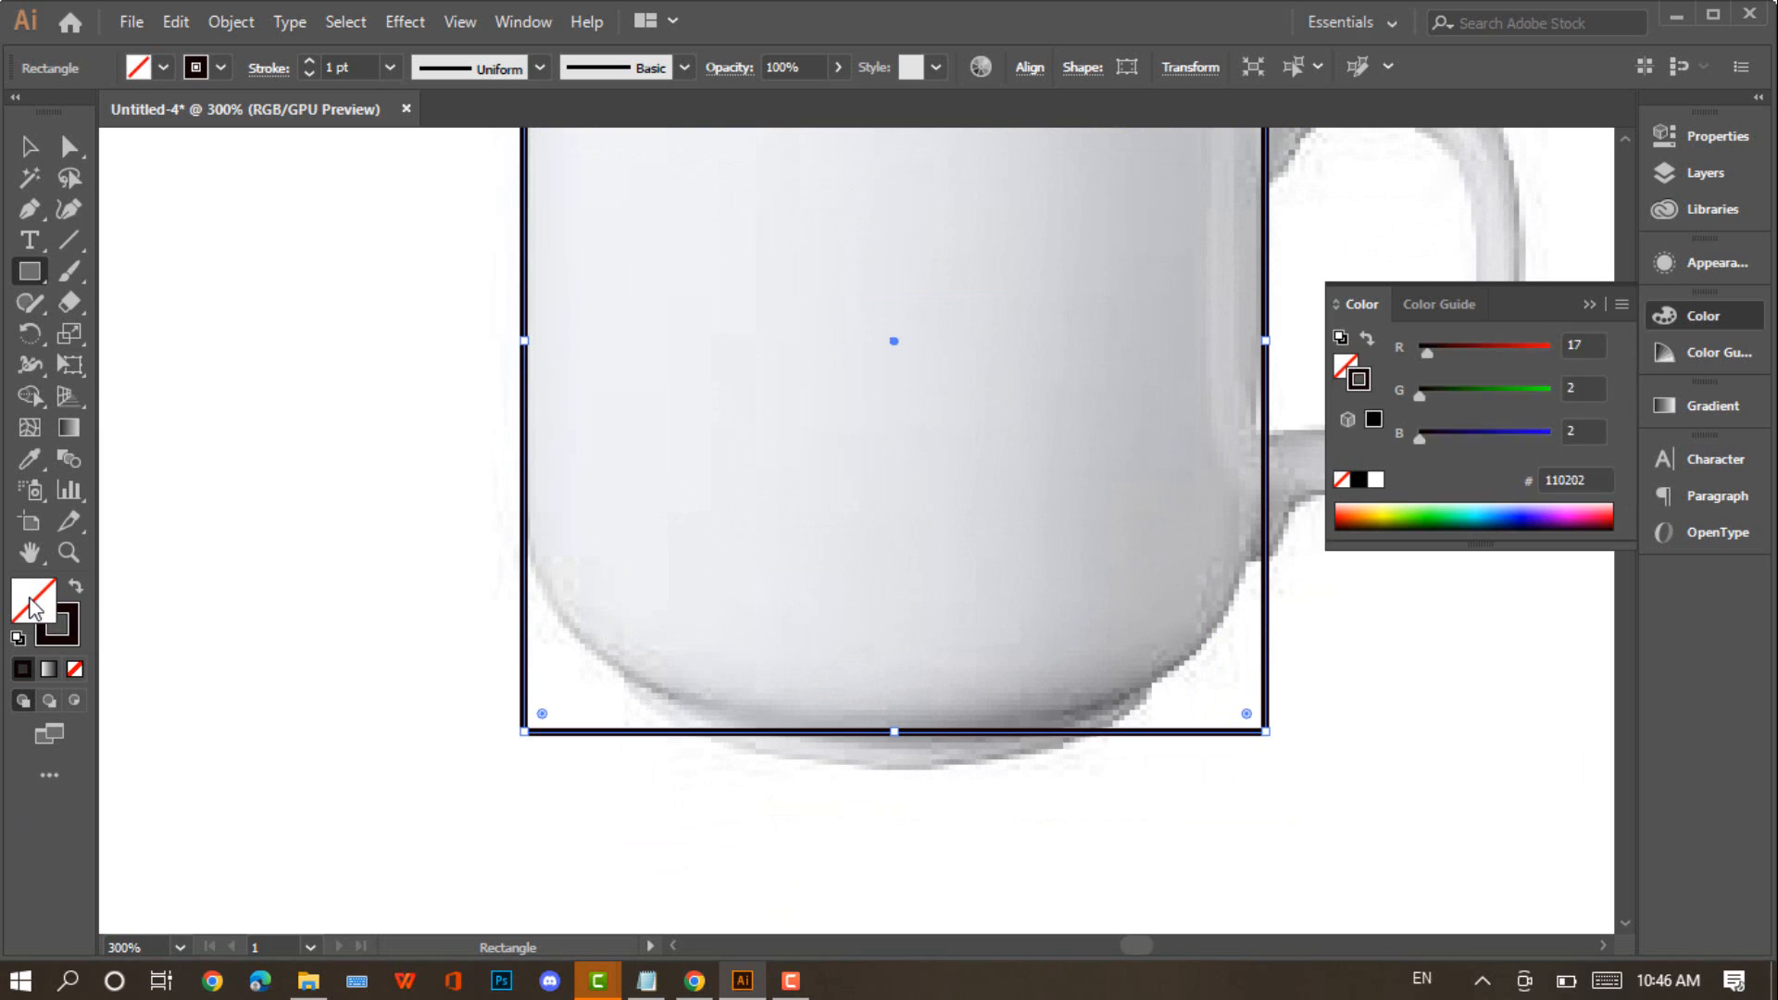
pyautogui.click(26, 671)
pyautogui.click(28, 672)
pyautogui.scroll(2, 627, 663)
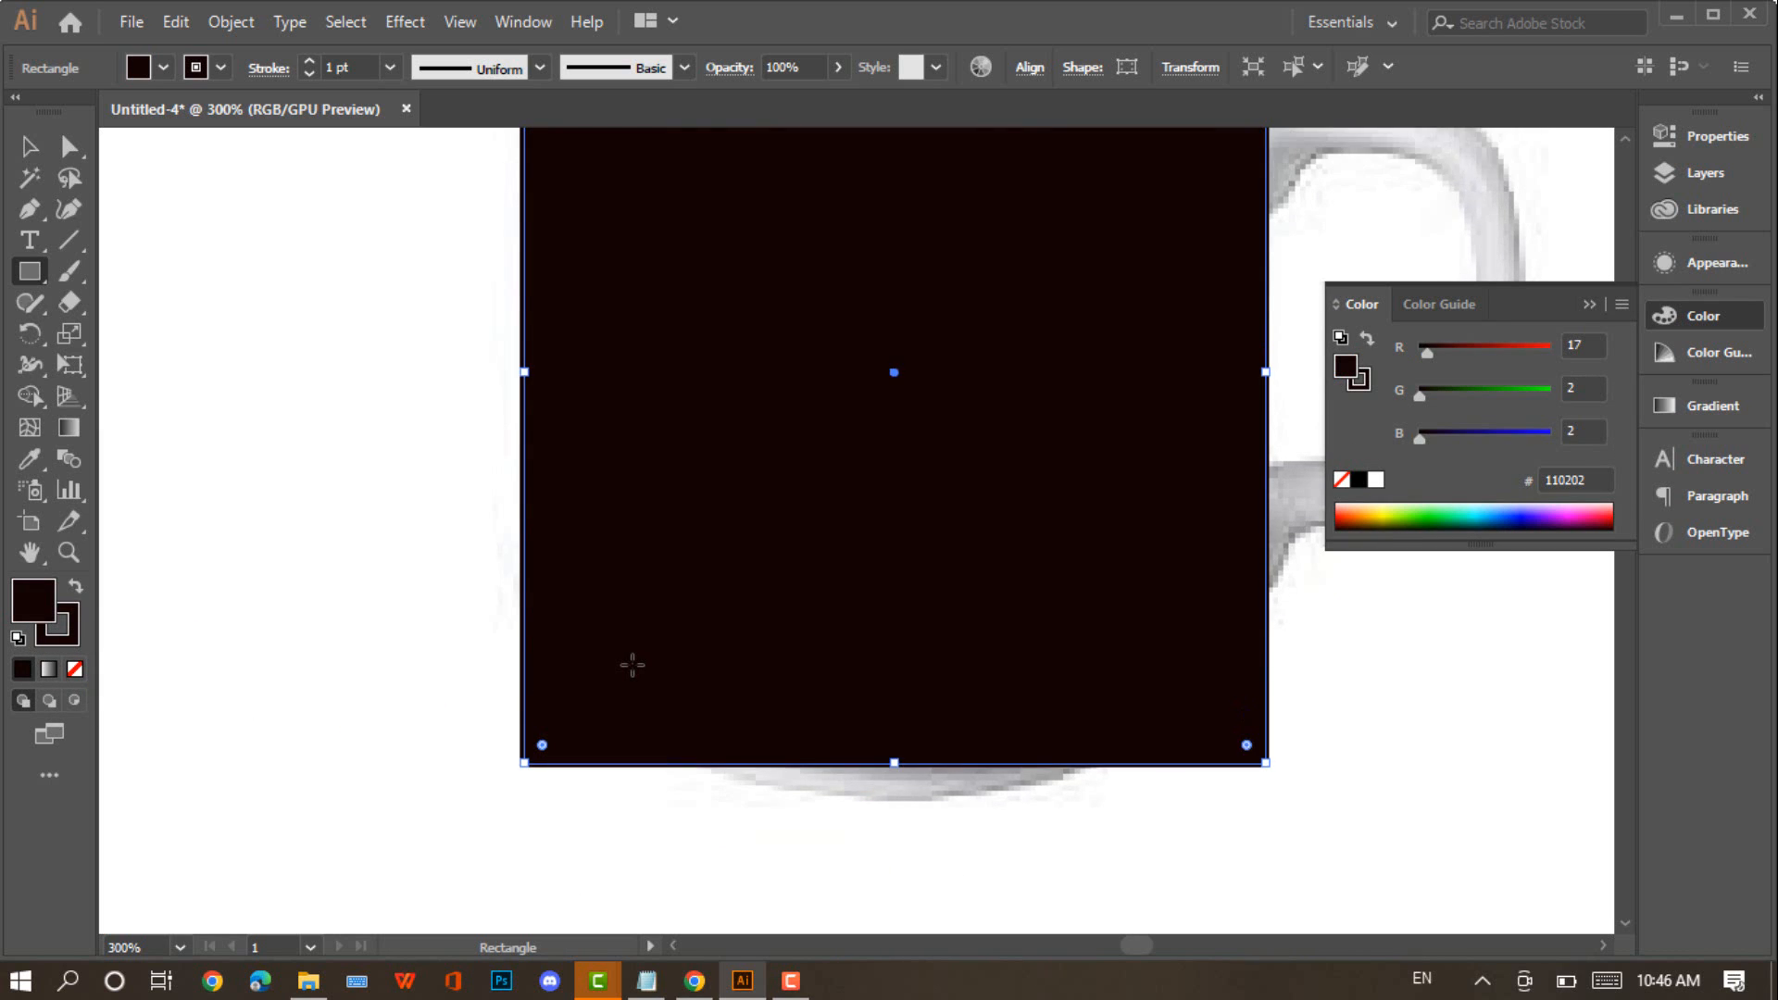
pyautogui.scroll(2, 632, 664)
pyautogui.scroll(2, 842, 476)
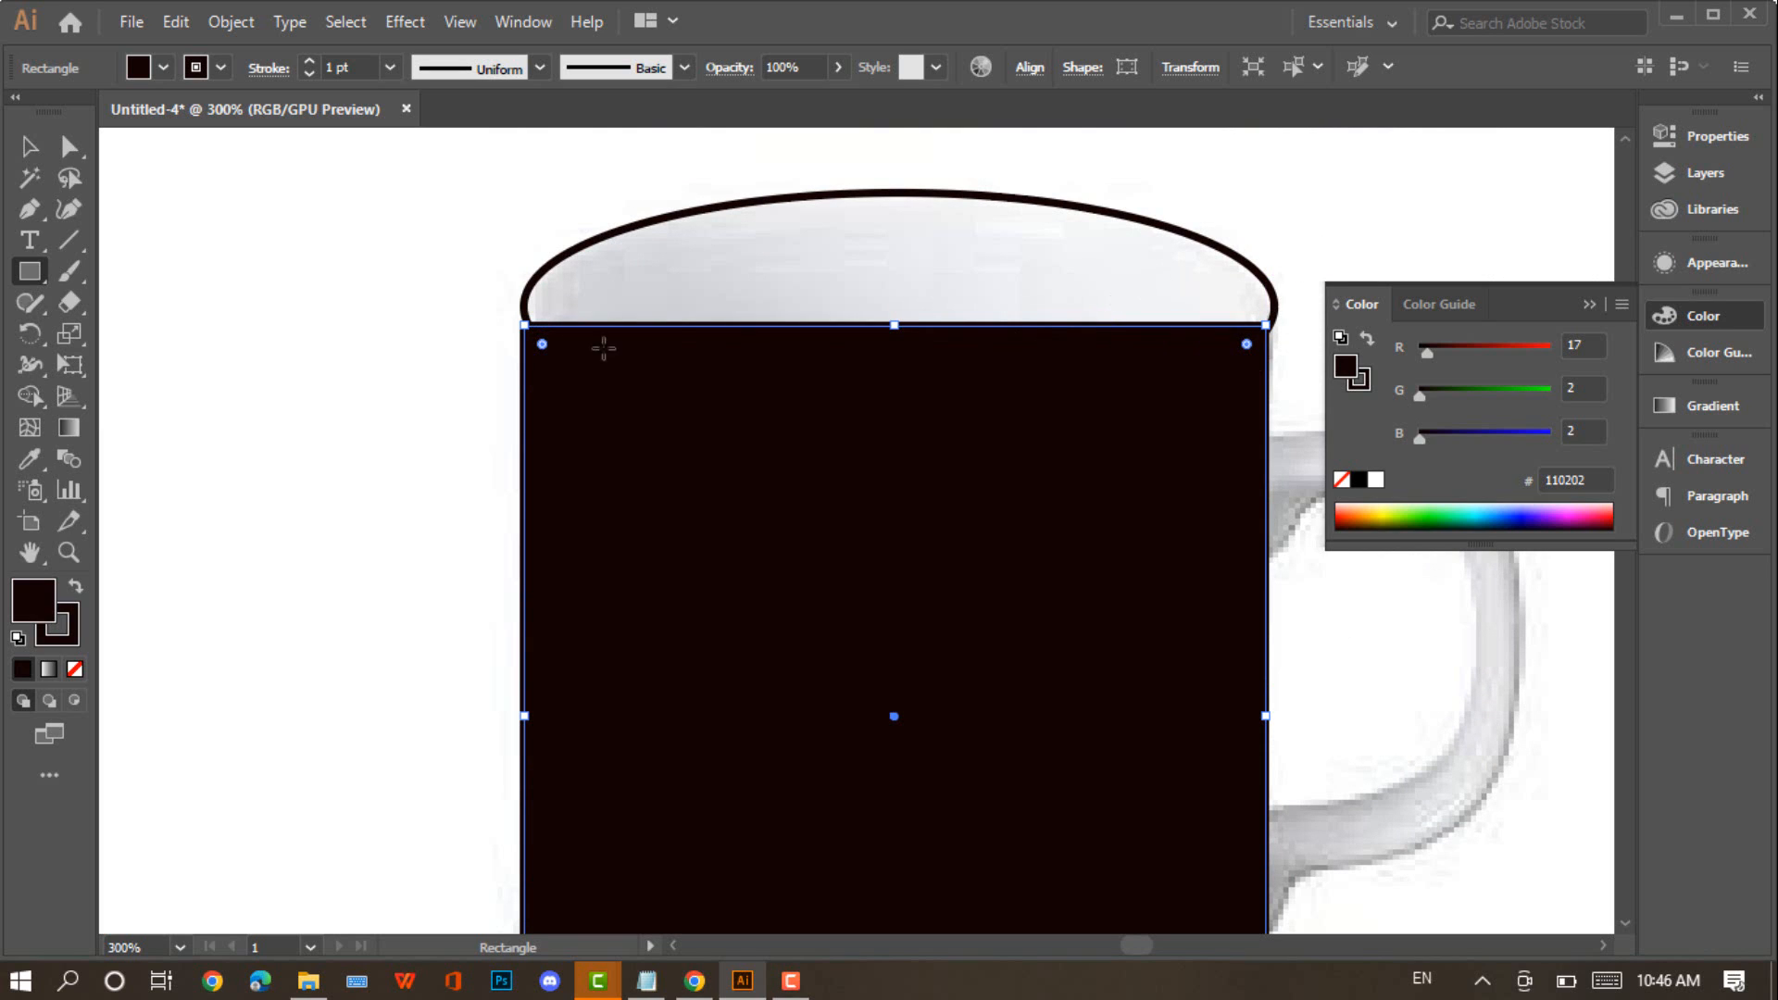
pyautogui.click(74, 669)
pyautogui.scroll(-5, 880, 241)
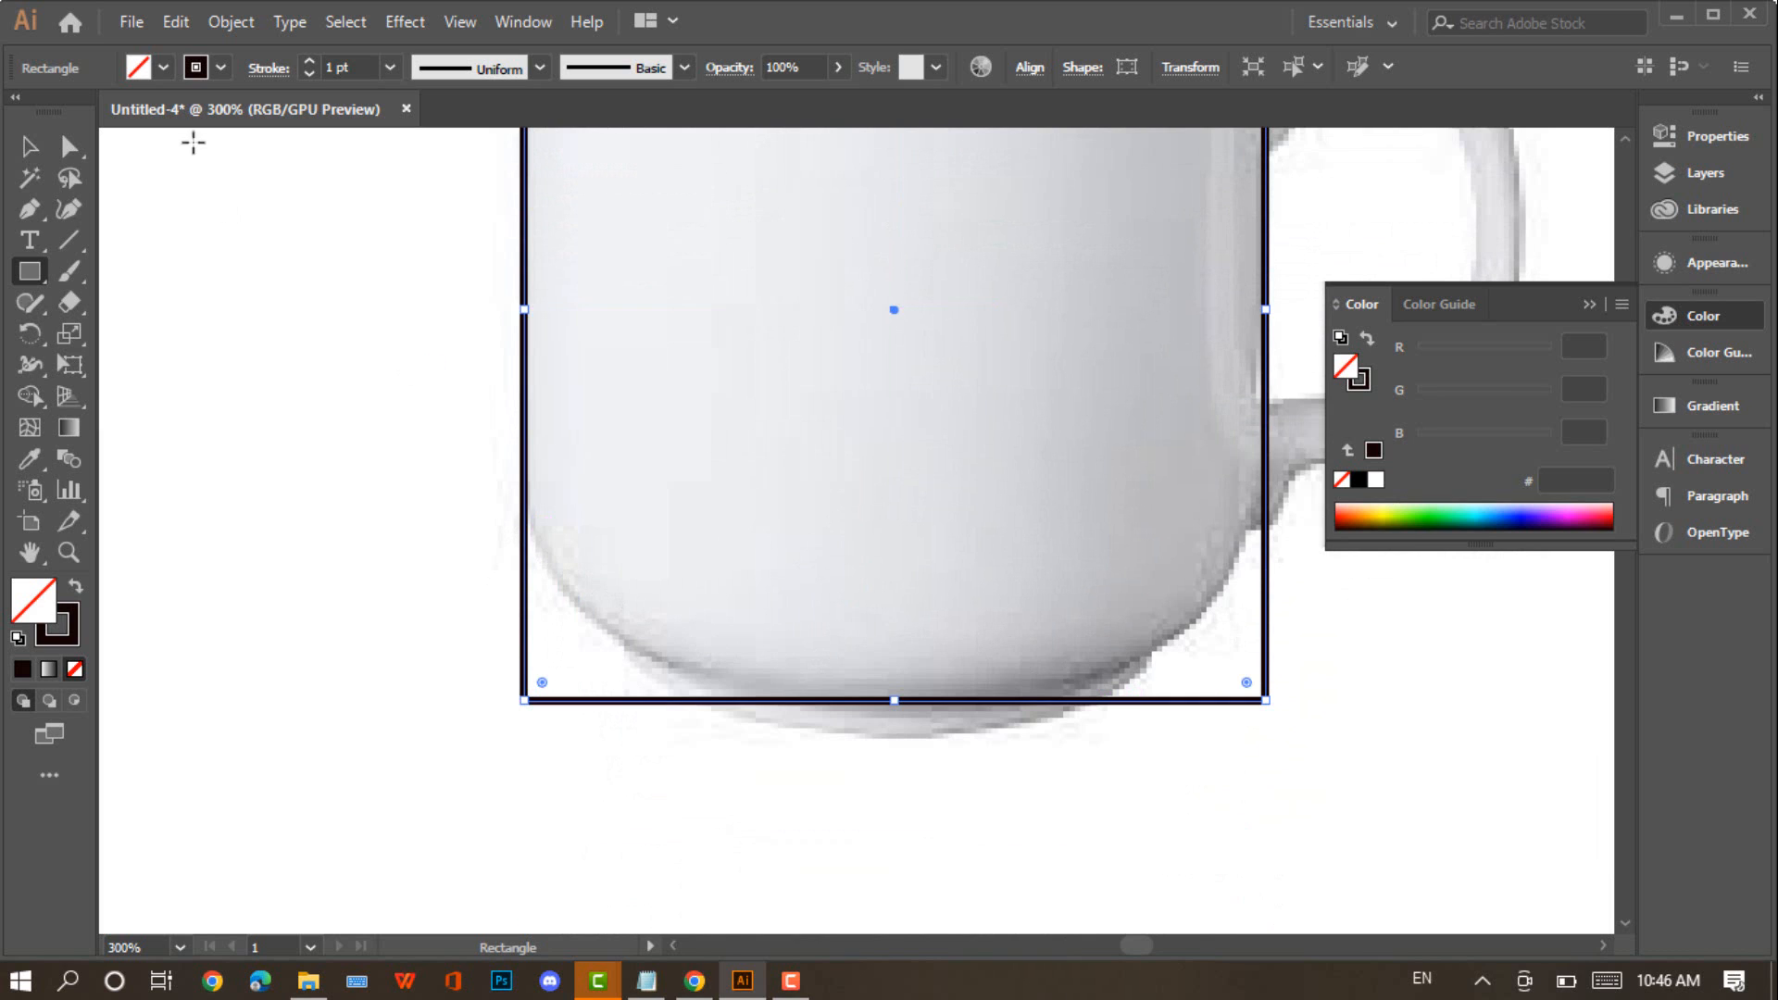
pyautogui.scroll(1, 518, 278)
pyautogui.rightClick(530, 287)
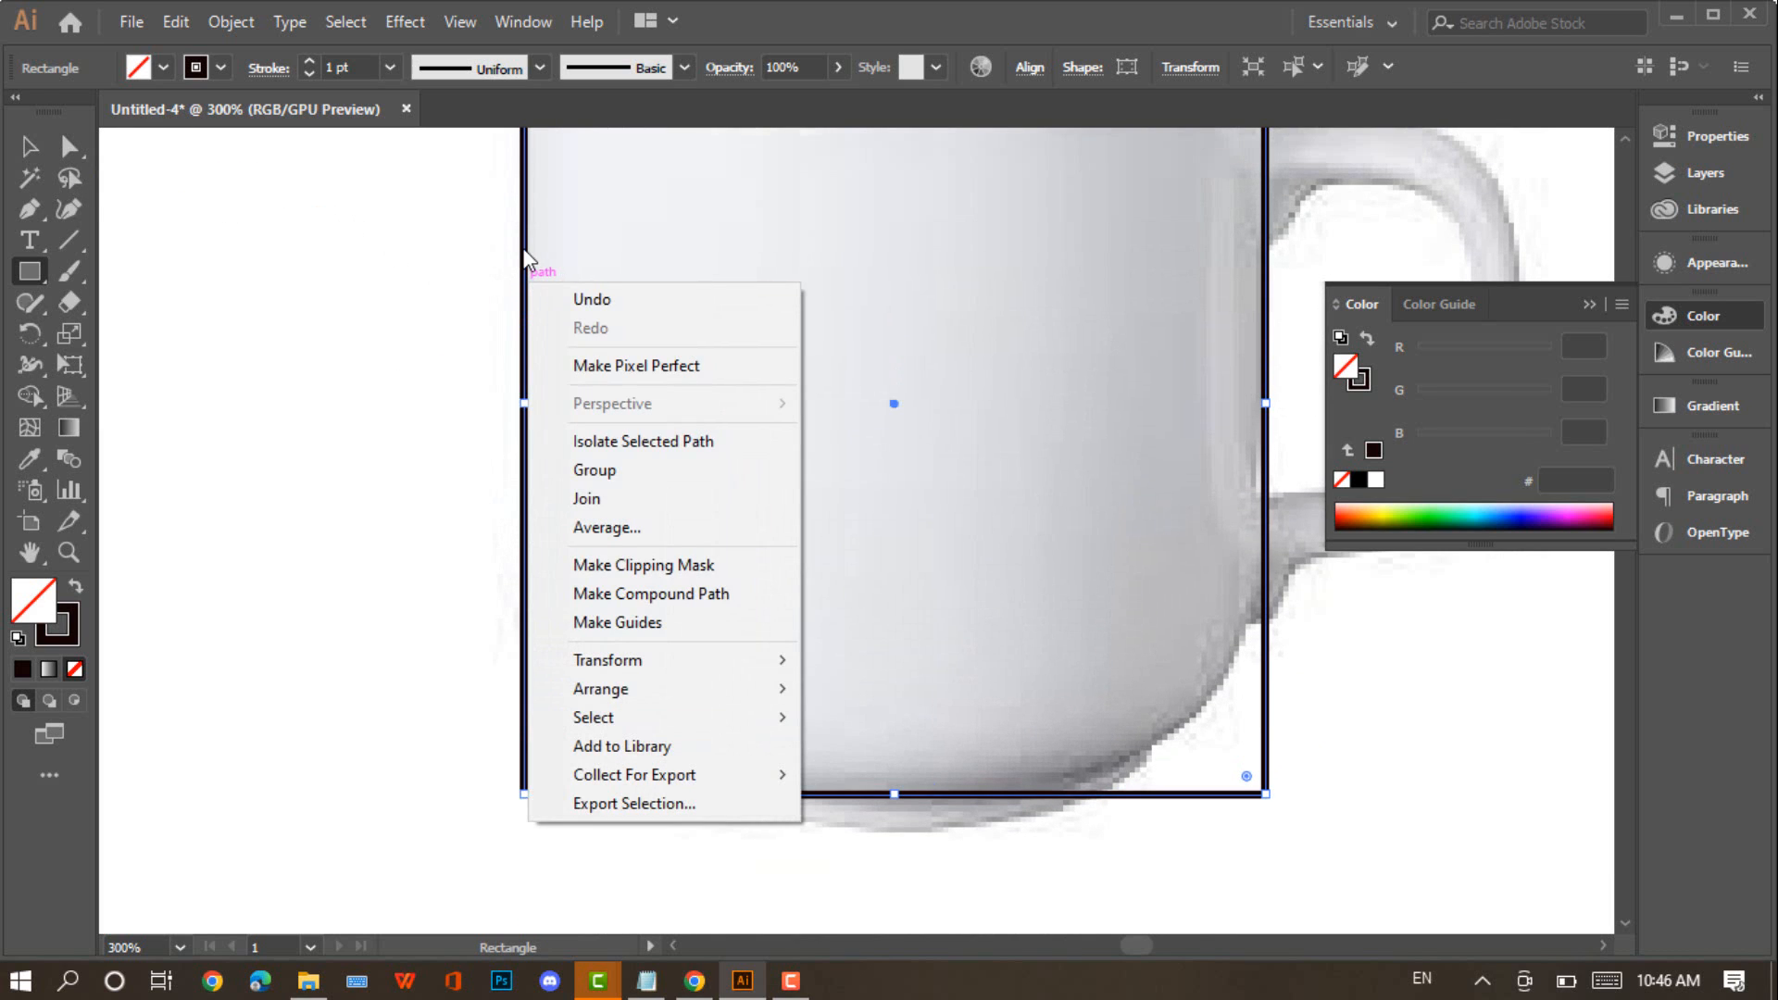
pyautogui.click(519, 246)
pyautogui.click(516, 244)
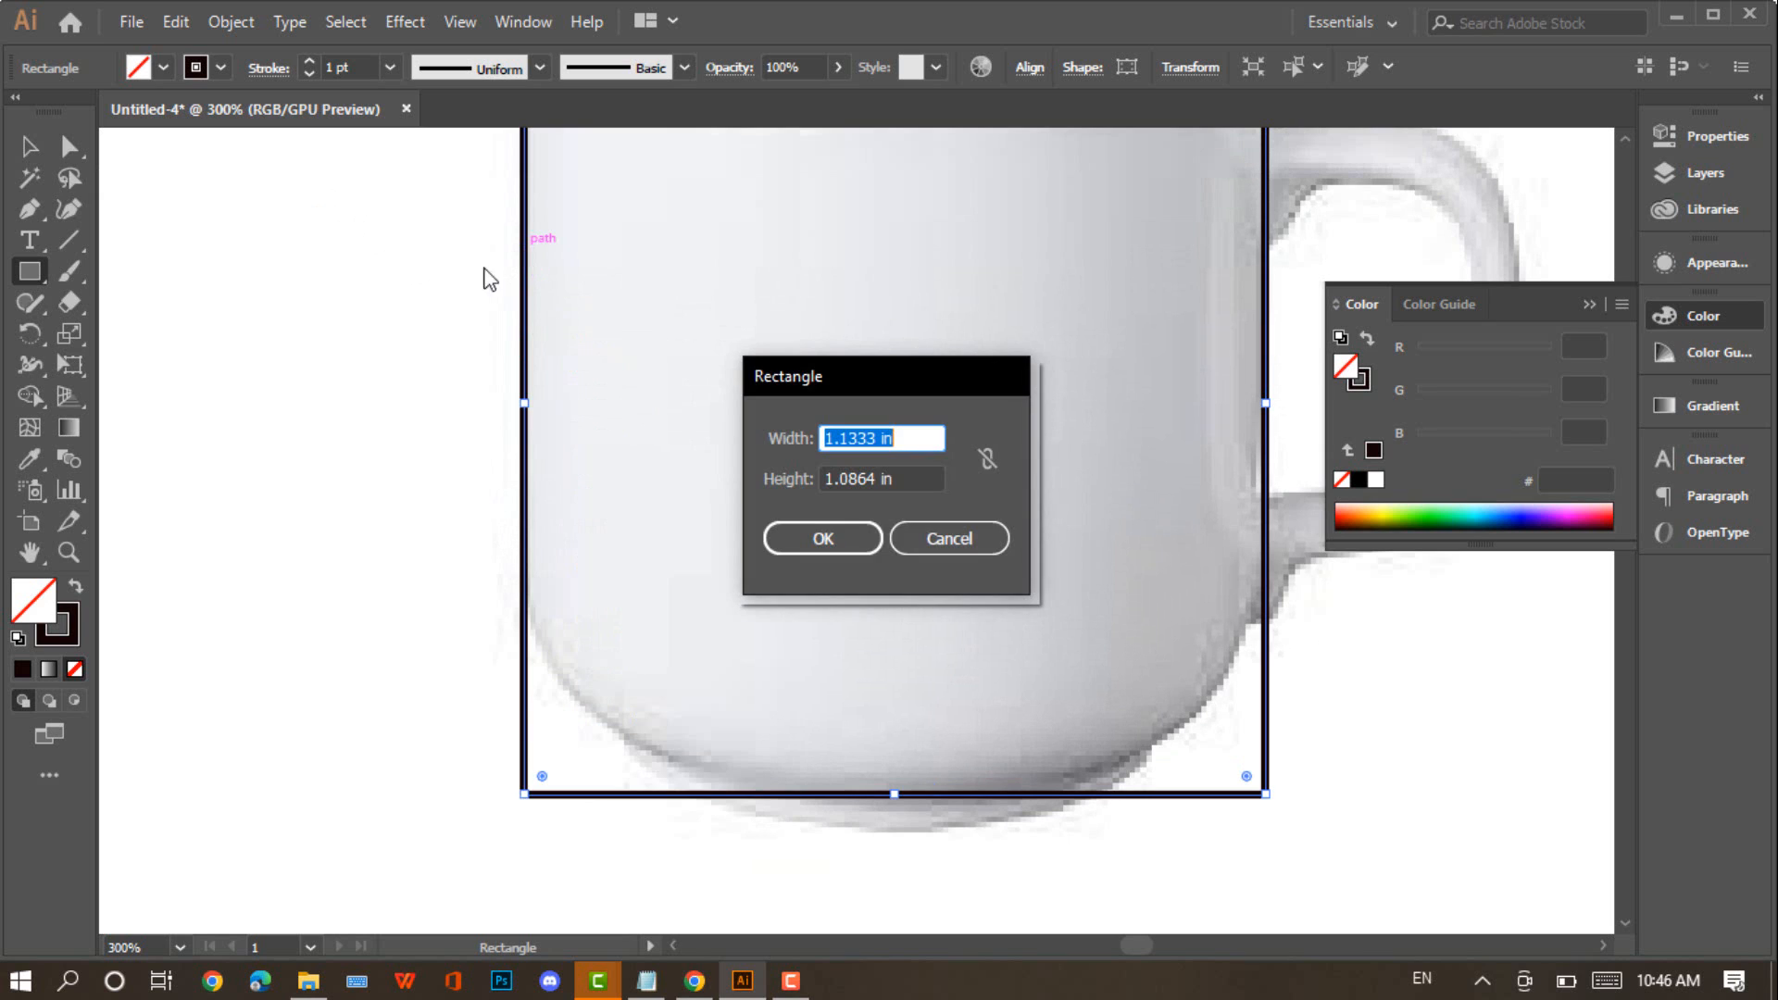
pyautogui.click(947, 531)
pyautogui.press('a')
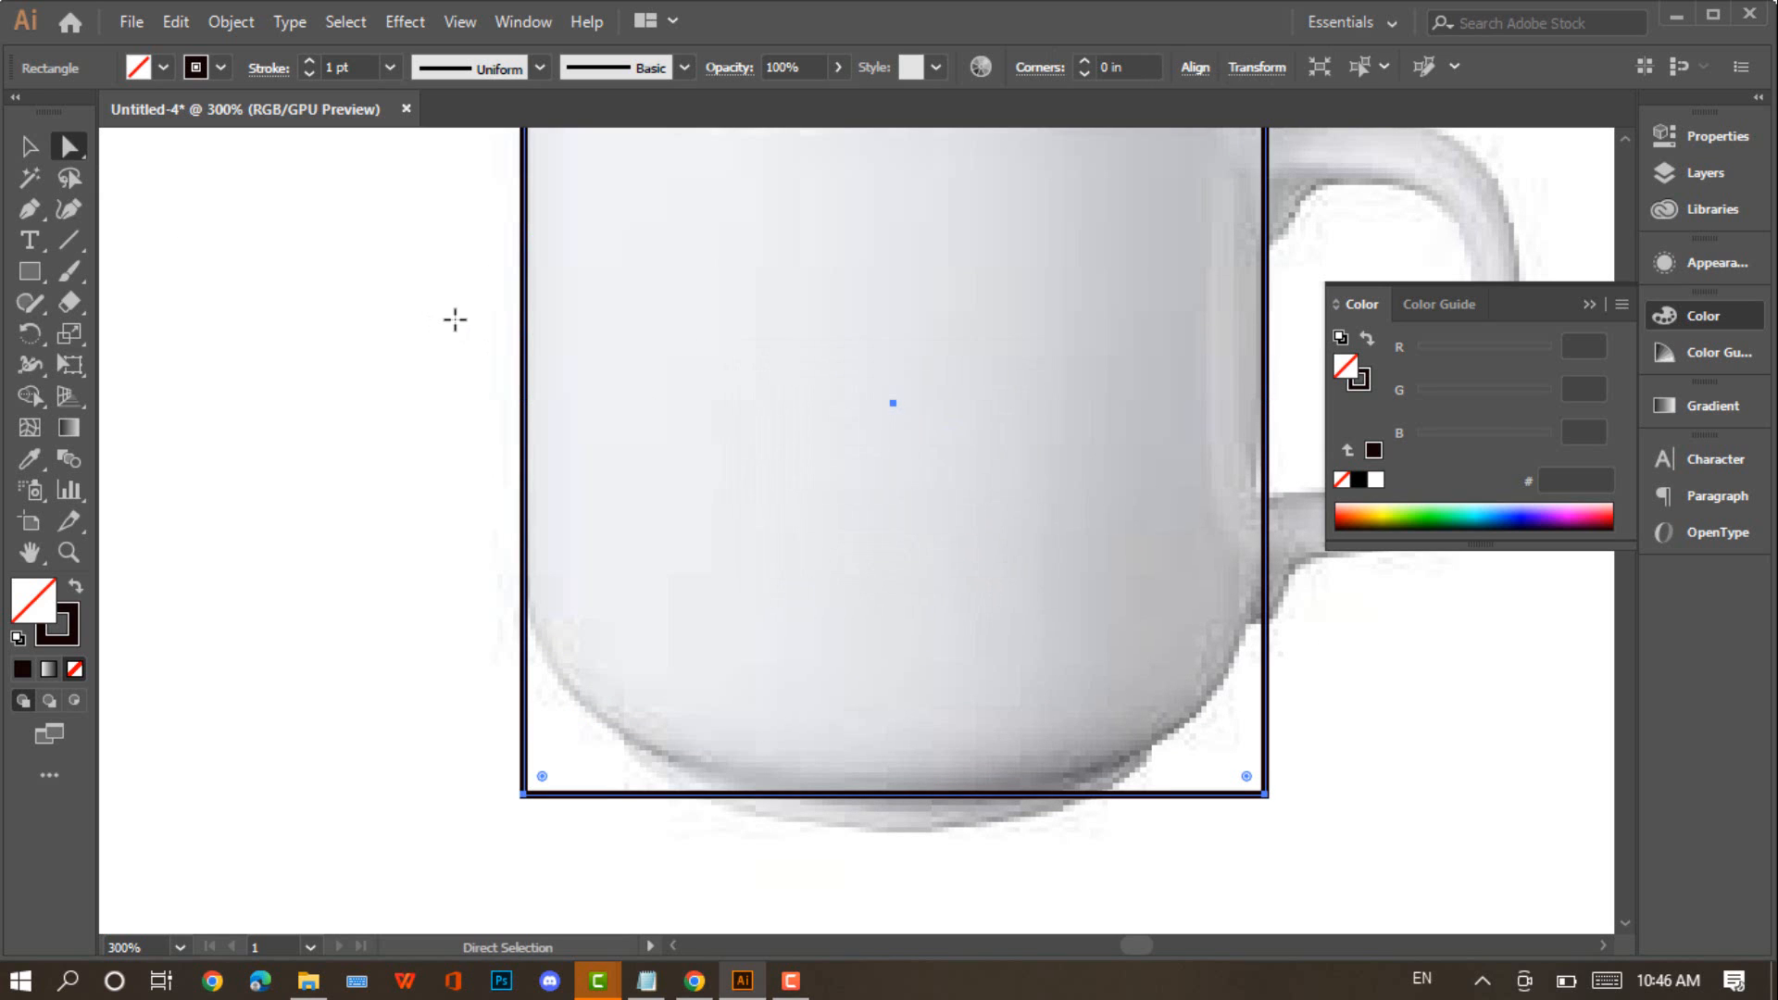
pyautogui.scroll(1, 734, 420)
pyautogui.scroll(1, 735, 420)
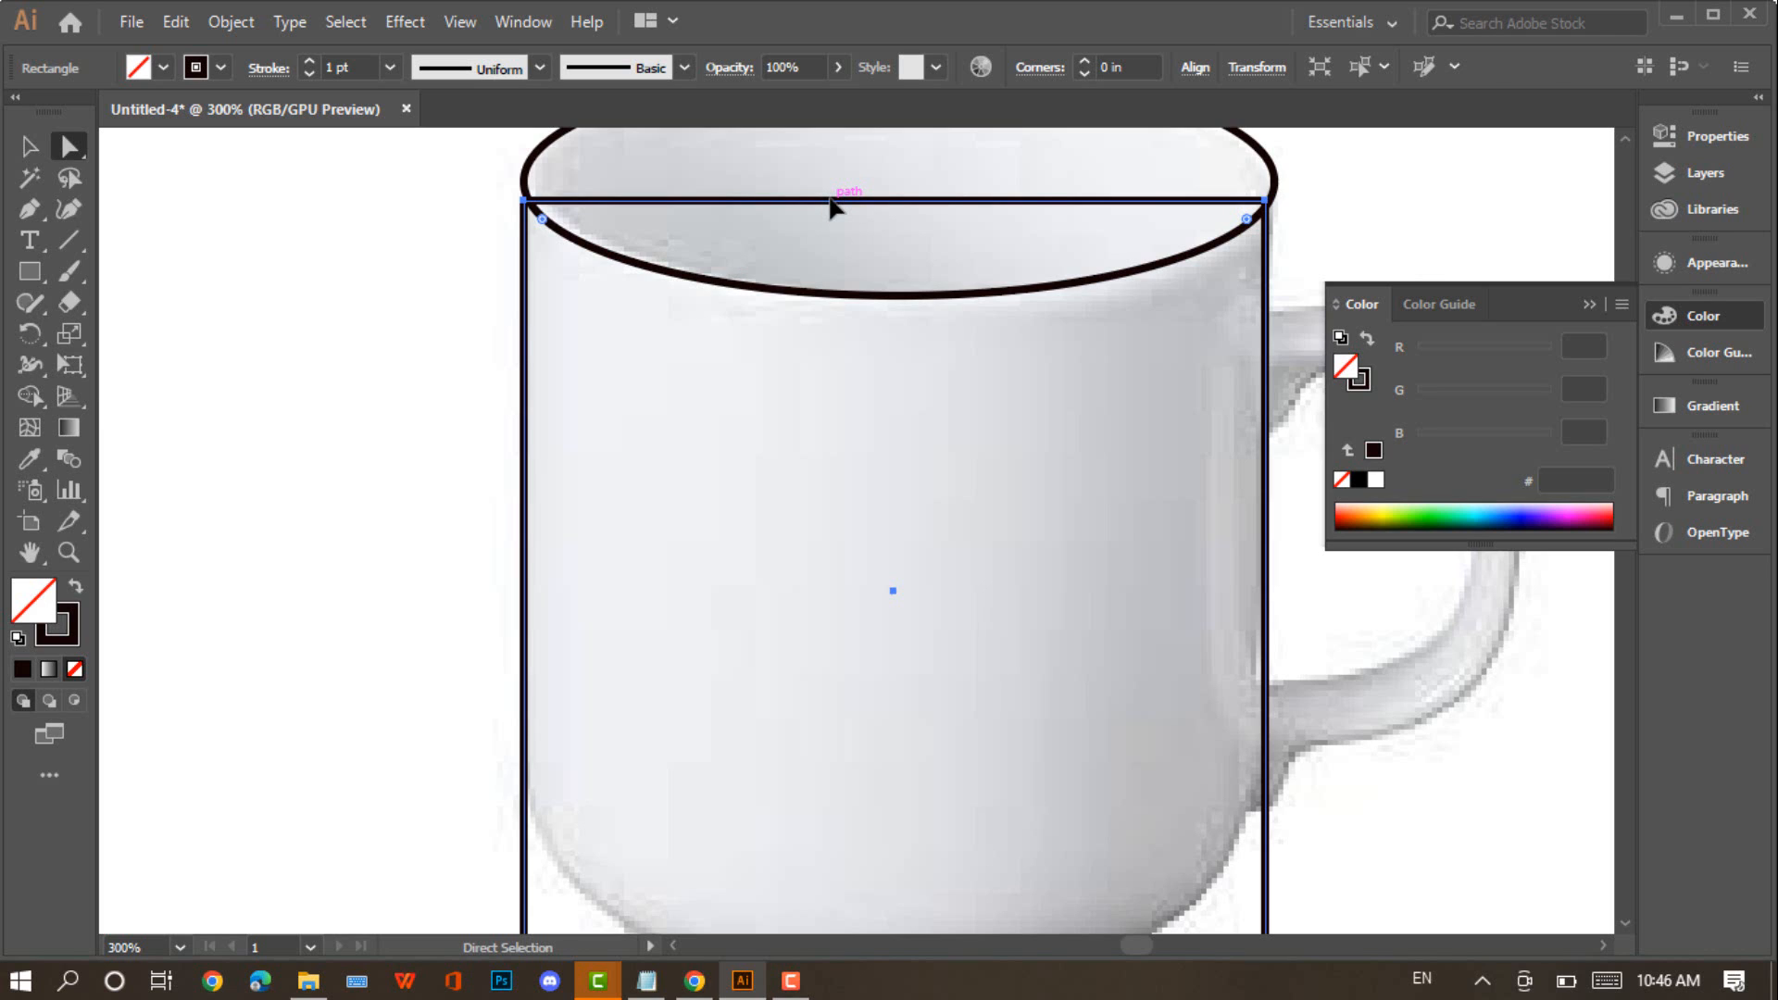
# Fill both the rim ellipse and the body rectangle with light grey eae8e8
pyautogui.click(29, 146)
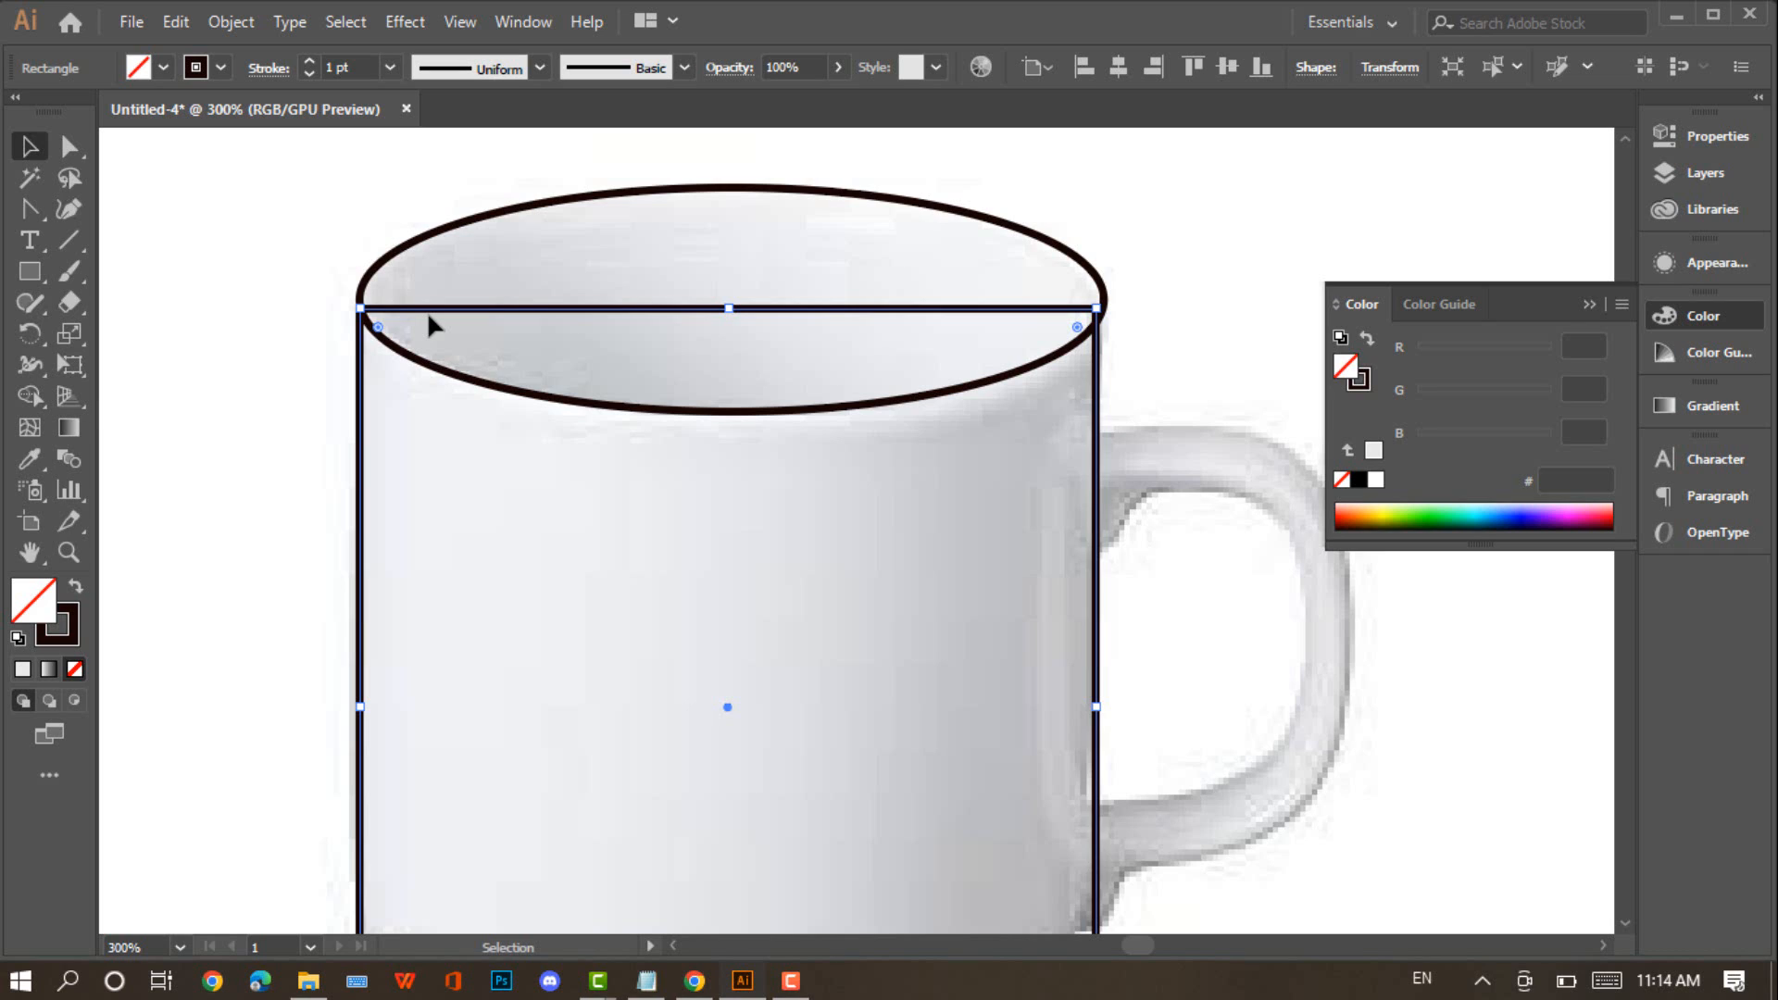
pyautogui.click(375, 269)
pyautogui.click(375, 270)
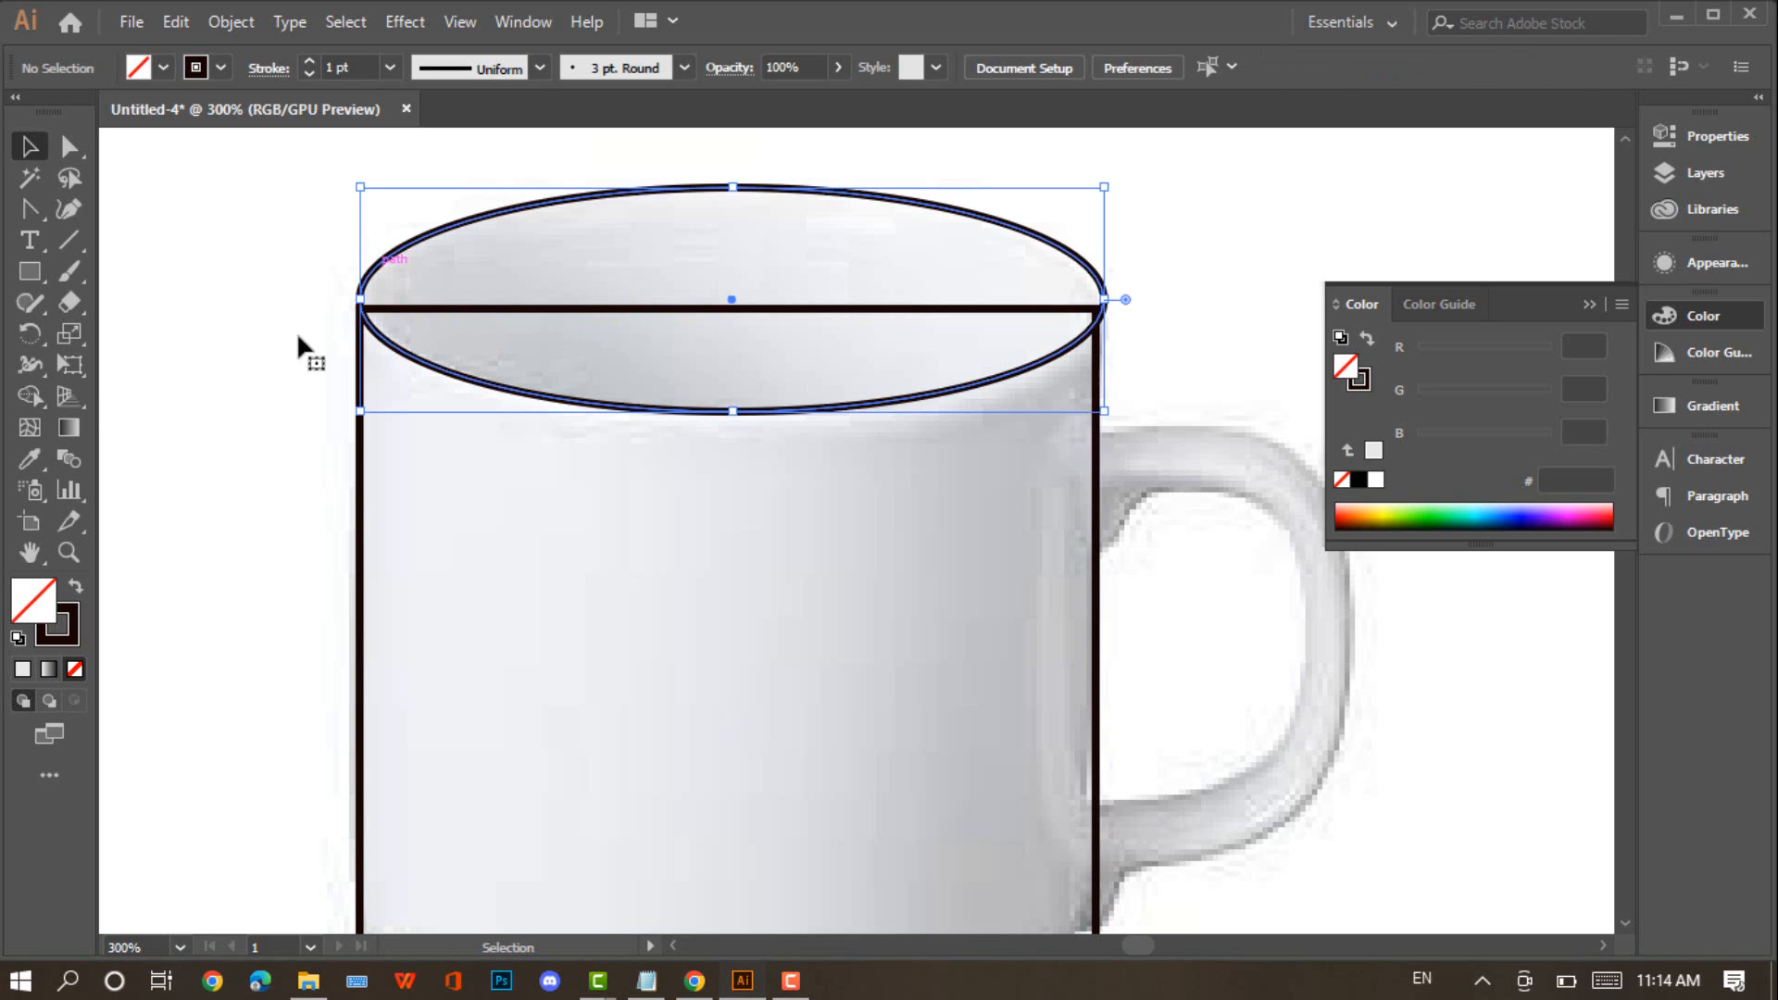
pyautogui.click(22, 669)
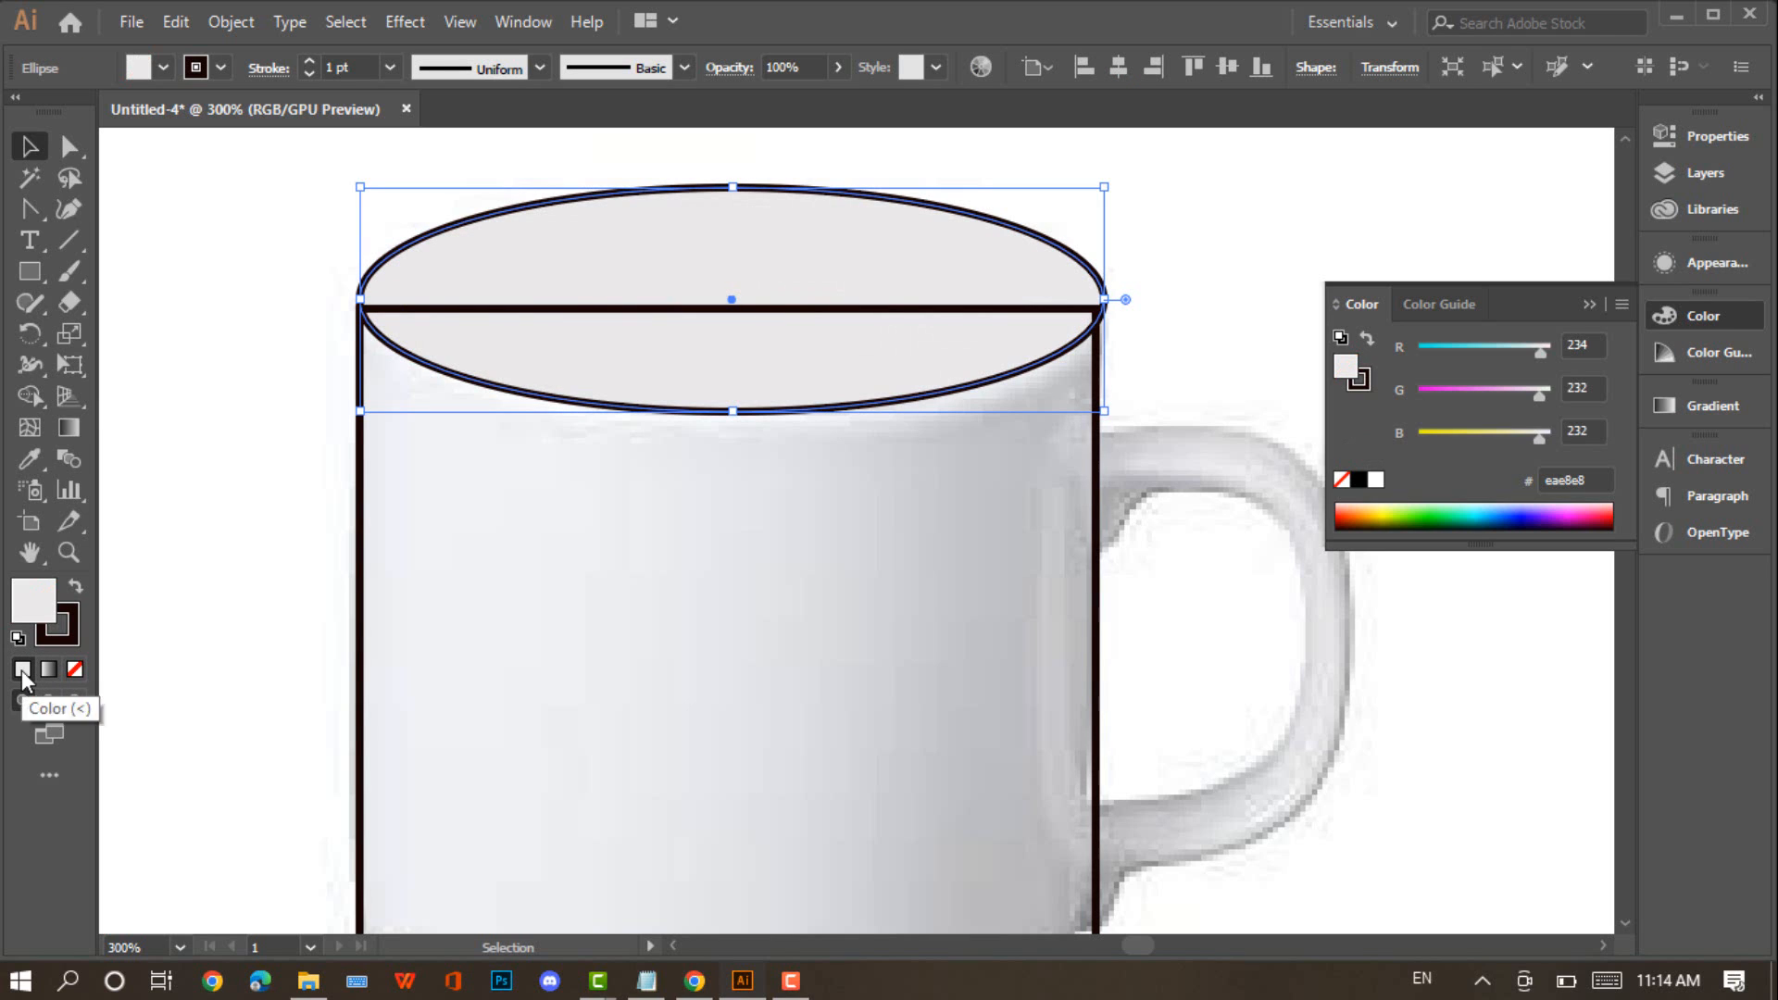
pyautogui.click(360, 537)
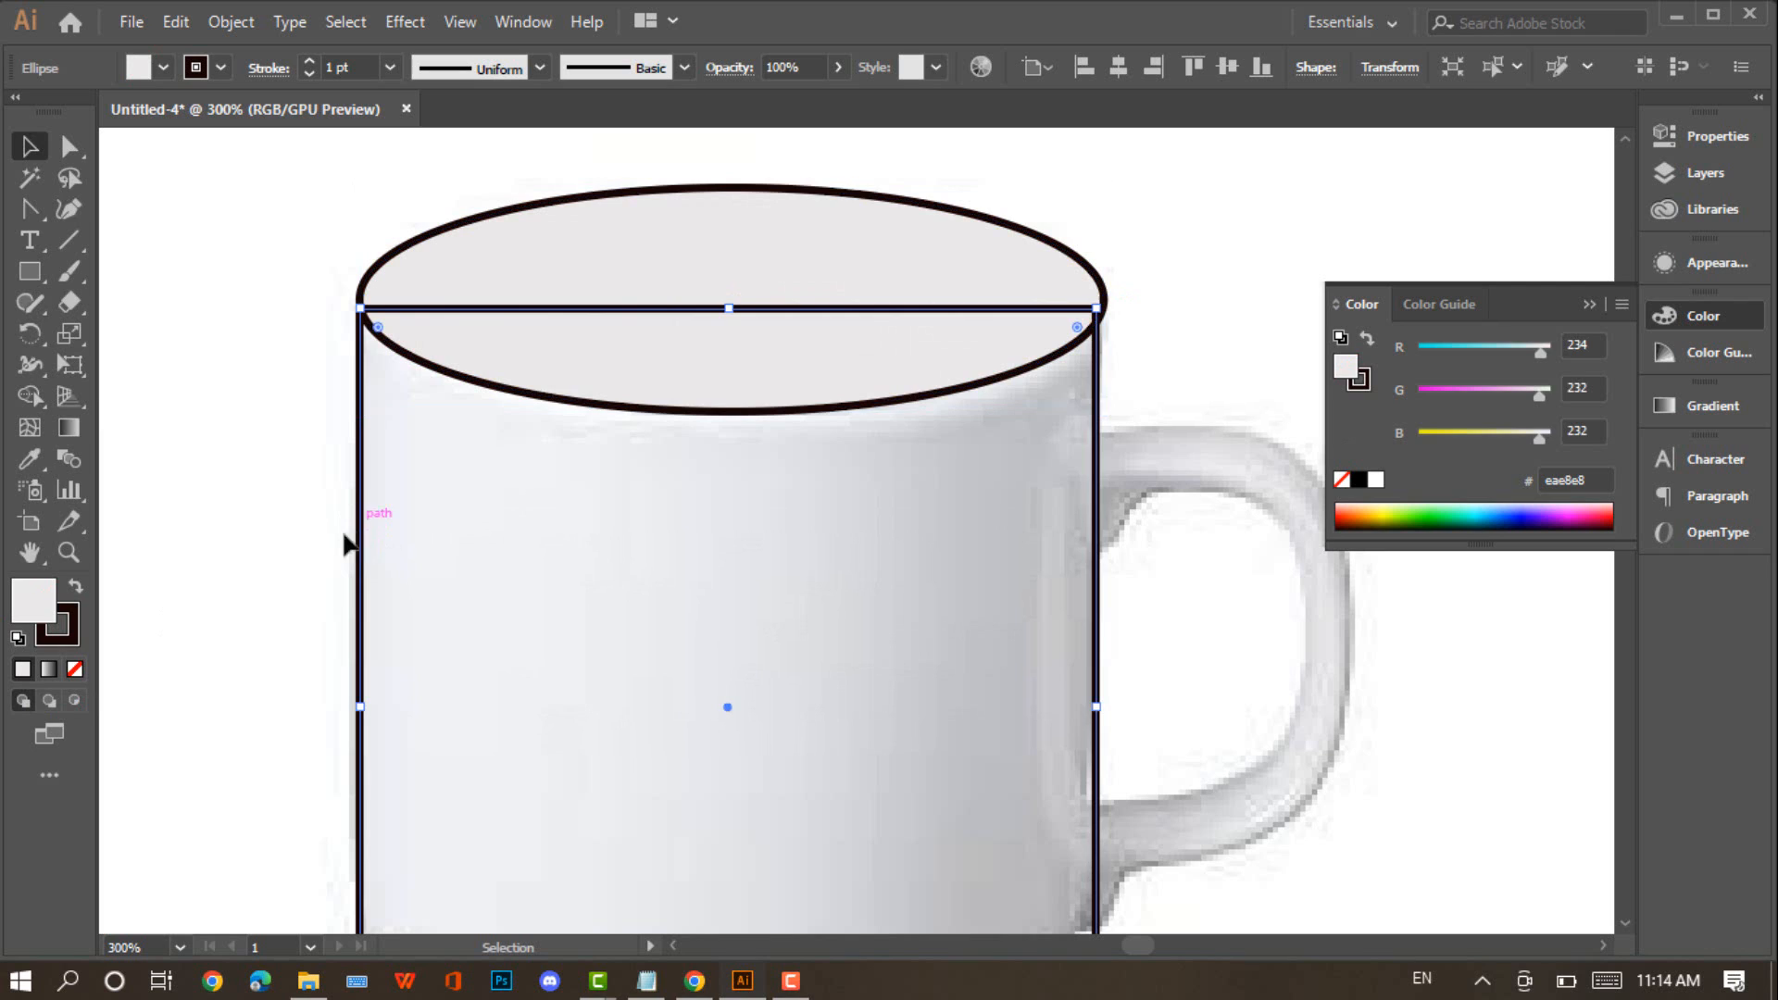
pyautogui.click(22, 669)
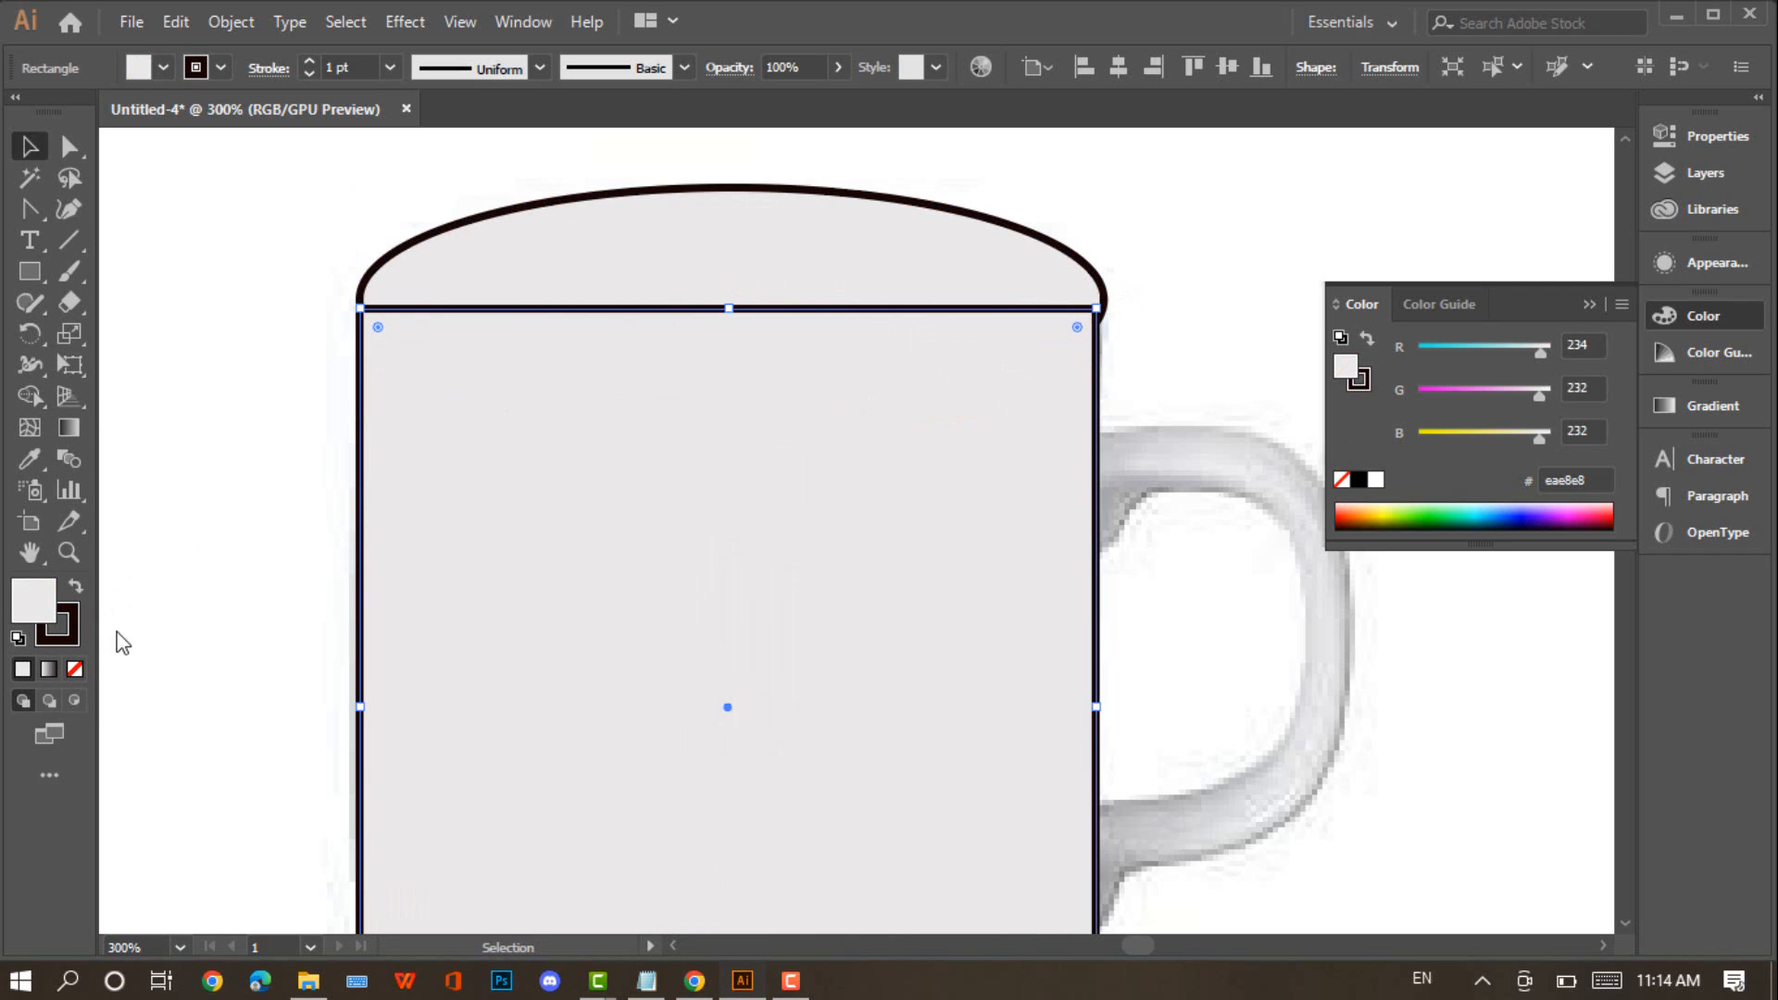
# Nudge the body rectangle right to meet the rim ellipse's right end and send it backward behind the ellipse
pyautogui.click(329, 244)
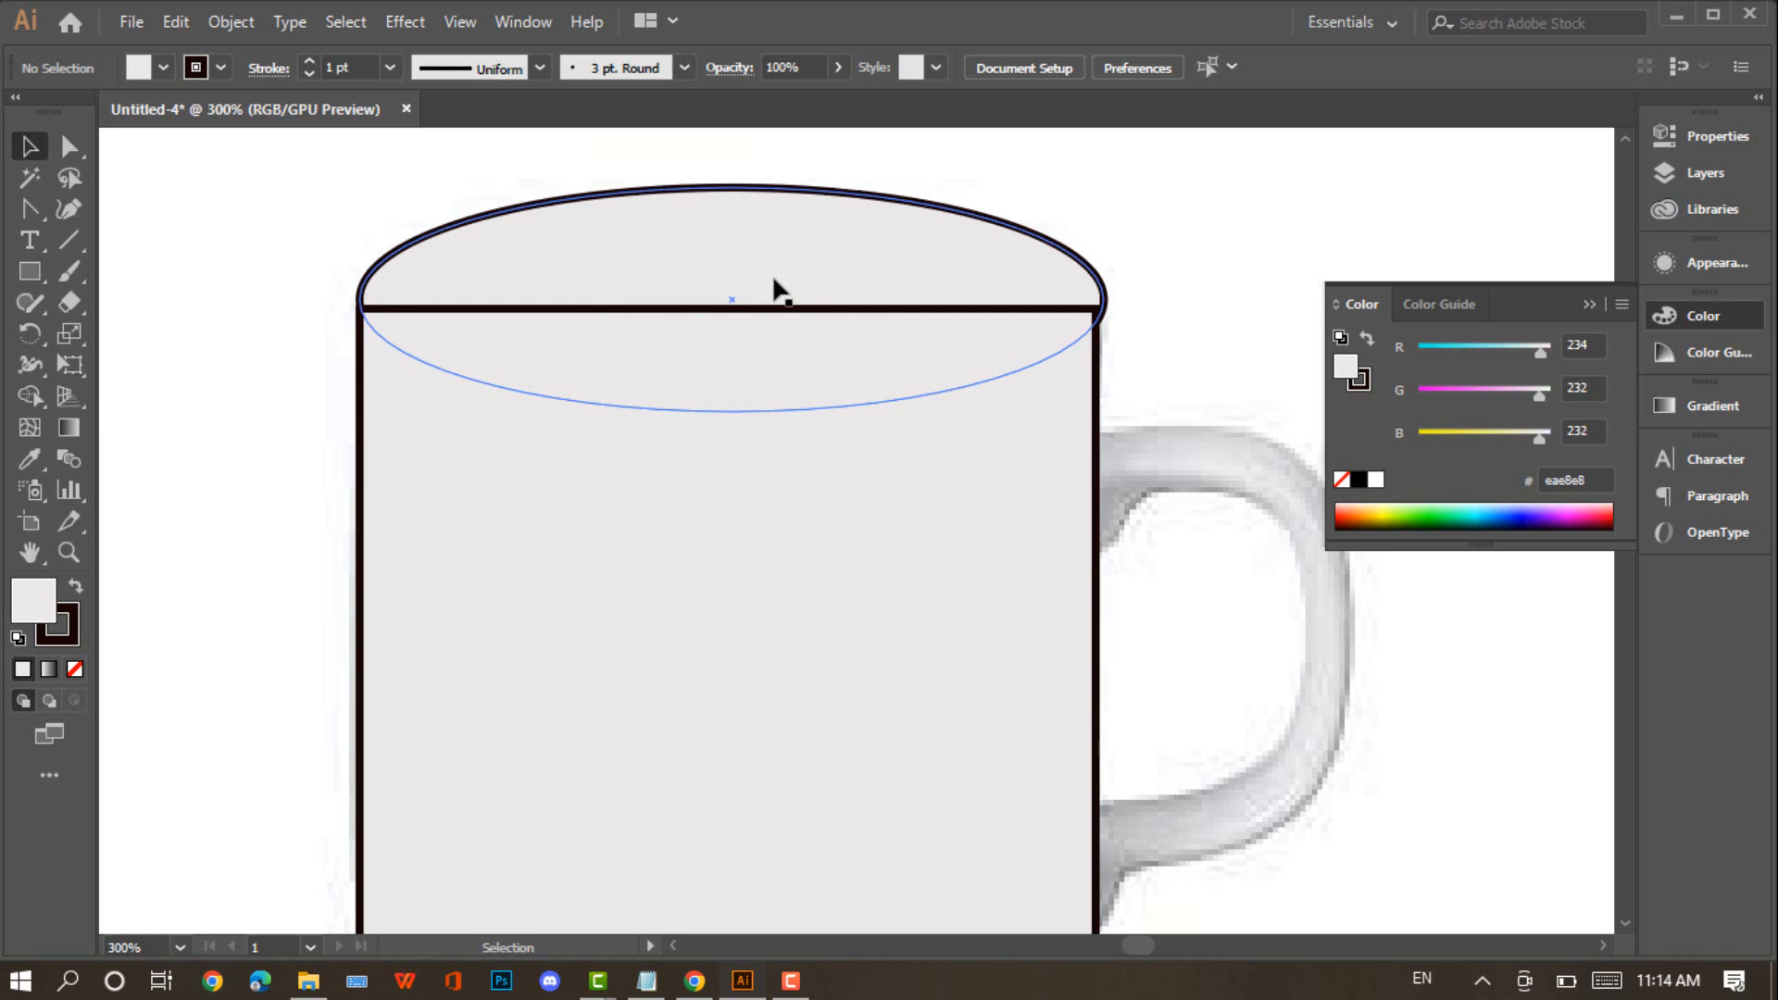
pyautogui.click(780, 313)
pyautogui.press('Right')
pyautogui.press('Right')
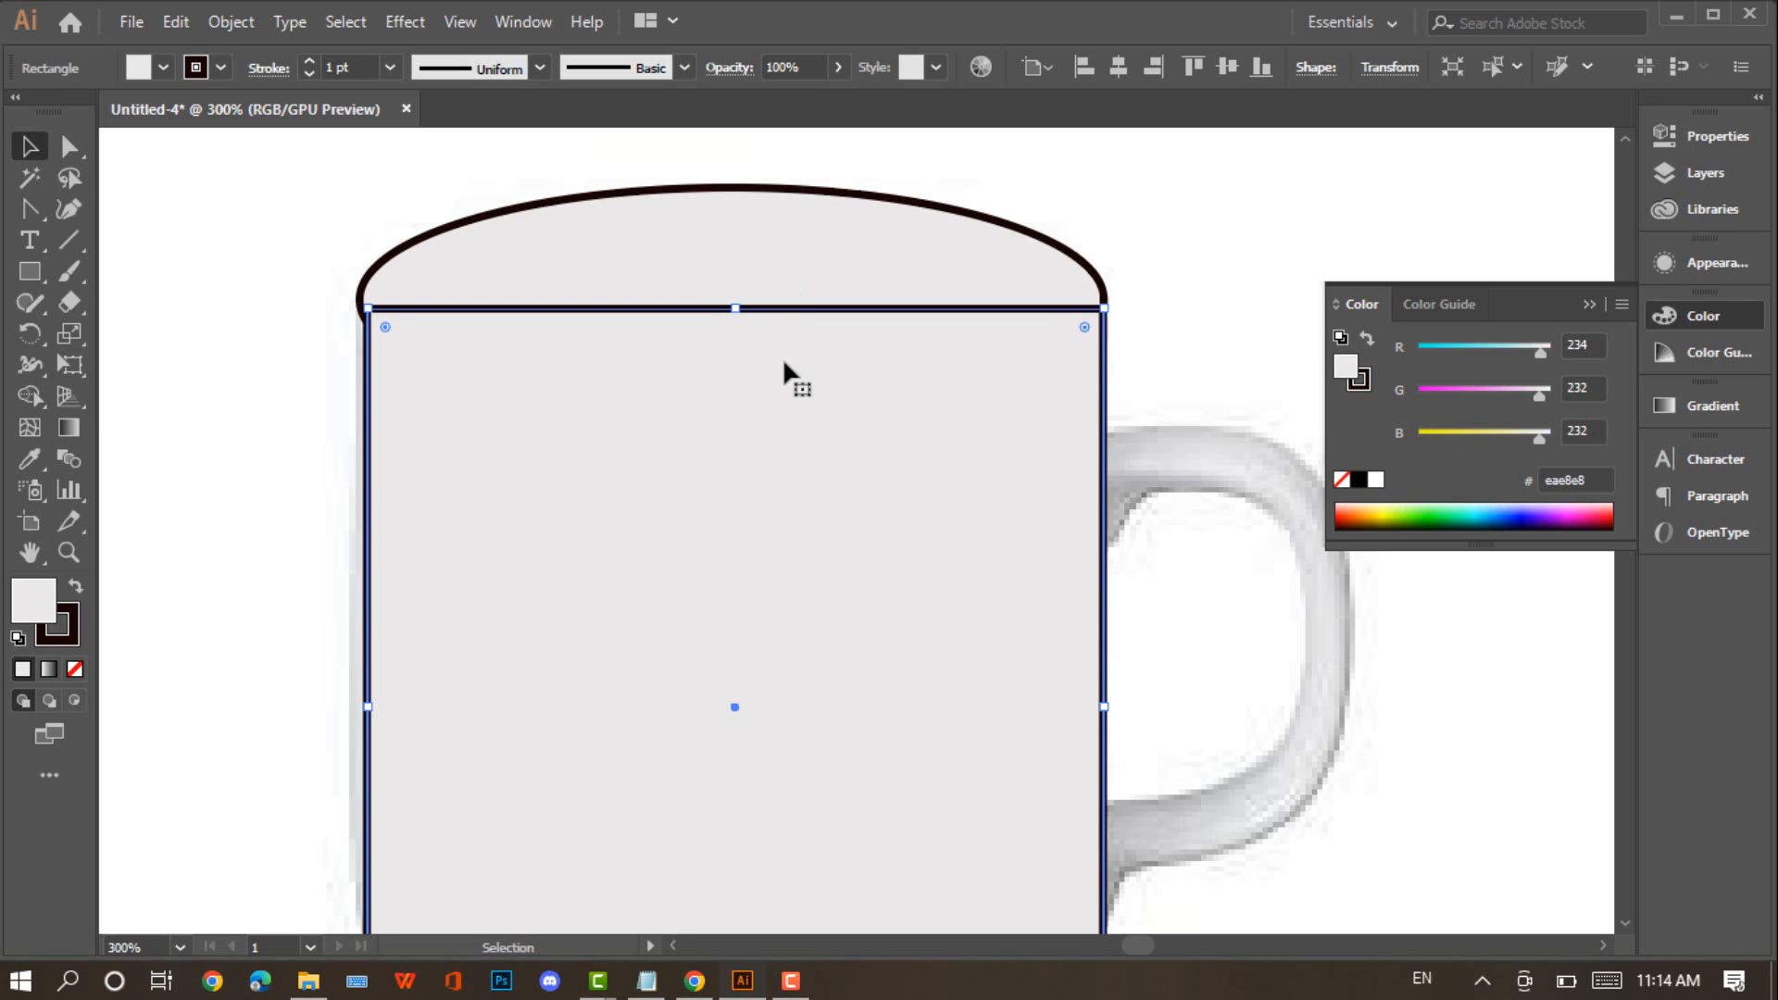
pyautogui.rightClick(784, 382)
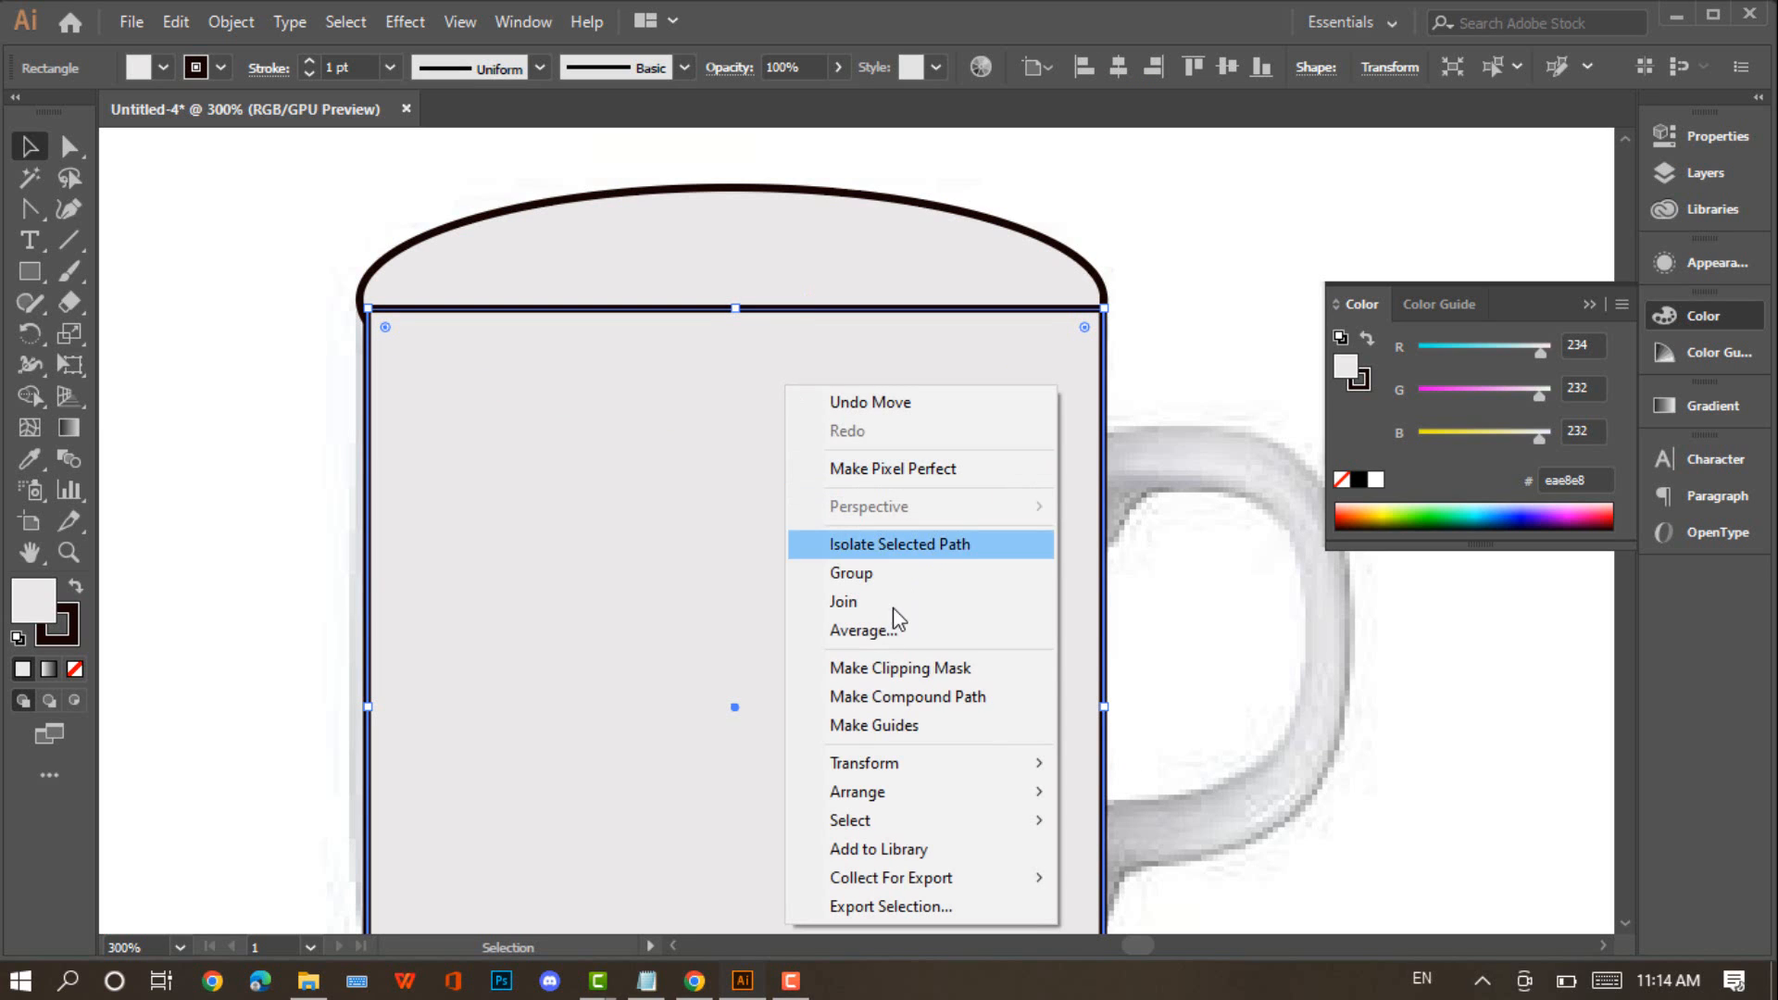
pyautogui.moveTo(898, 800)
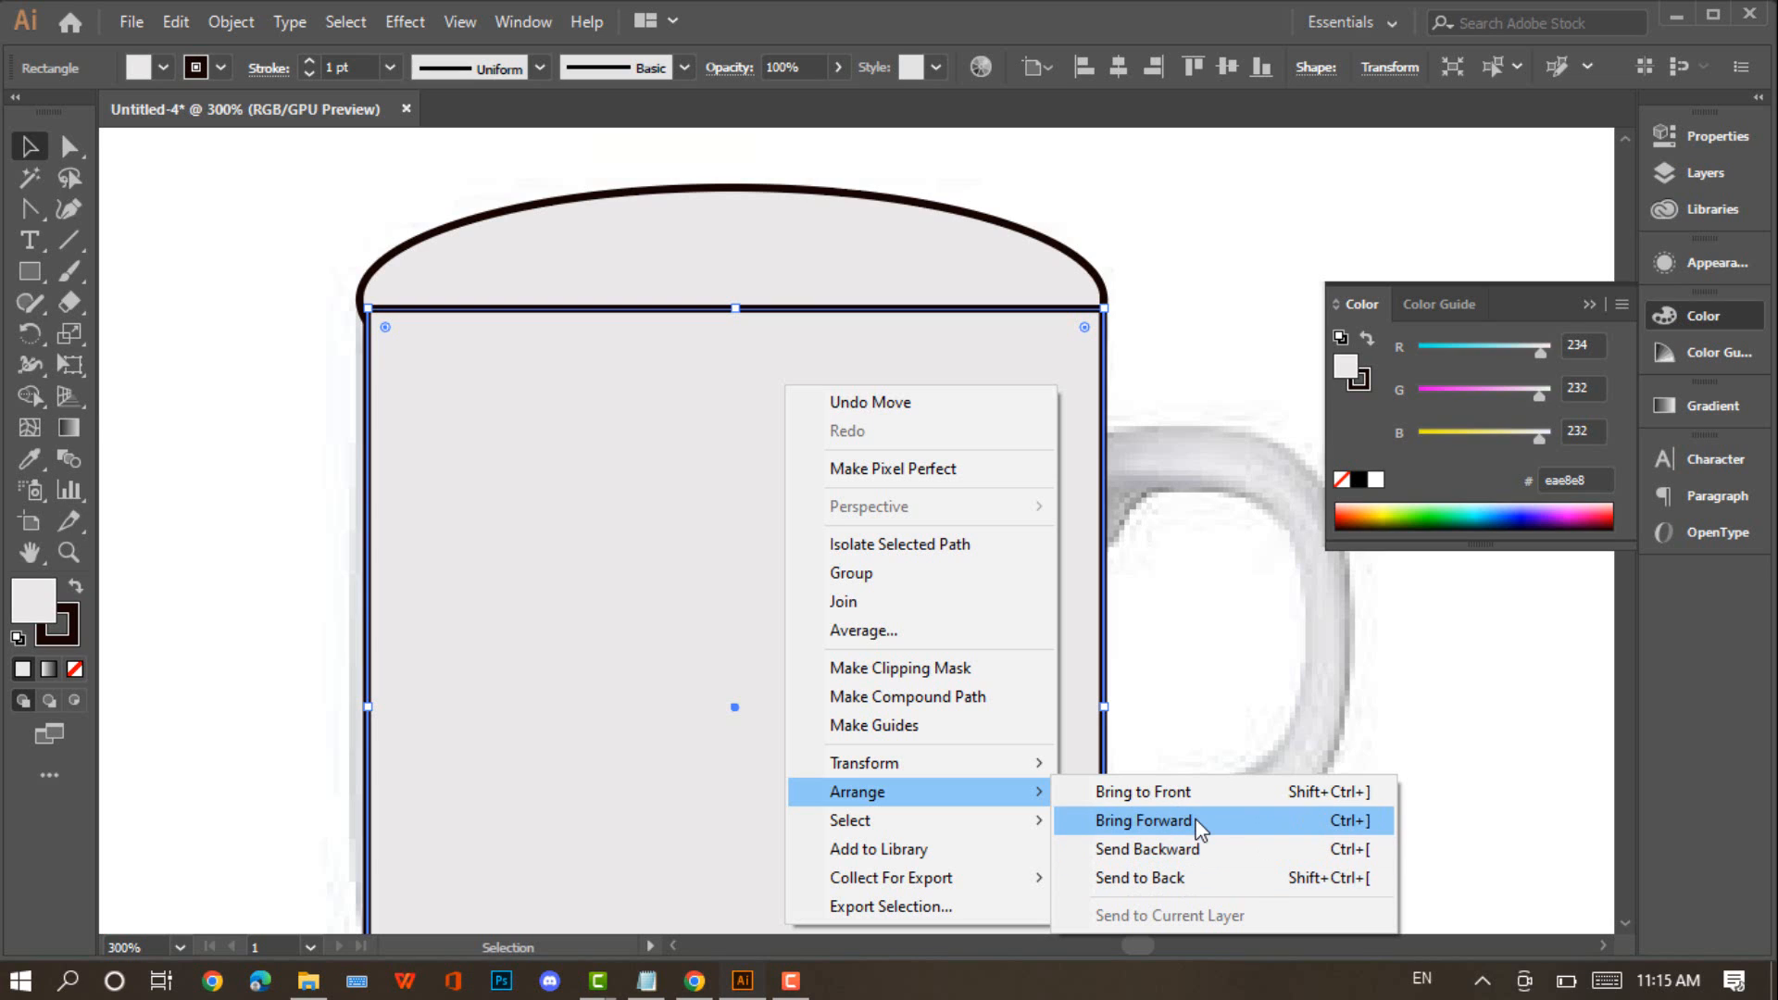
pyautogui.click(1200, 847)
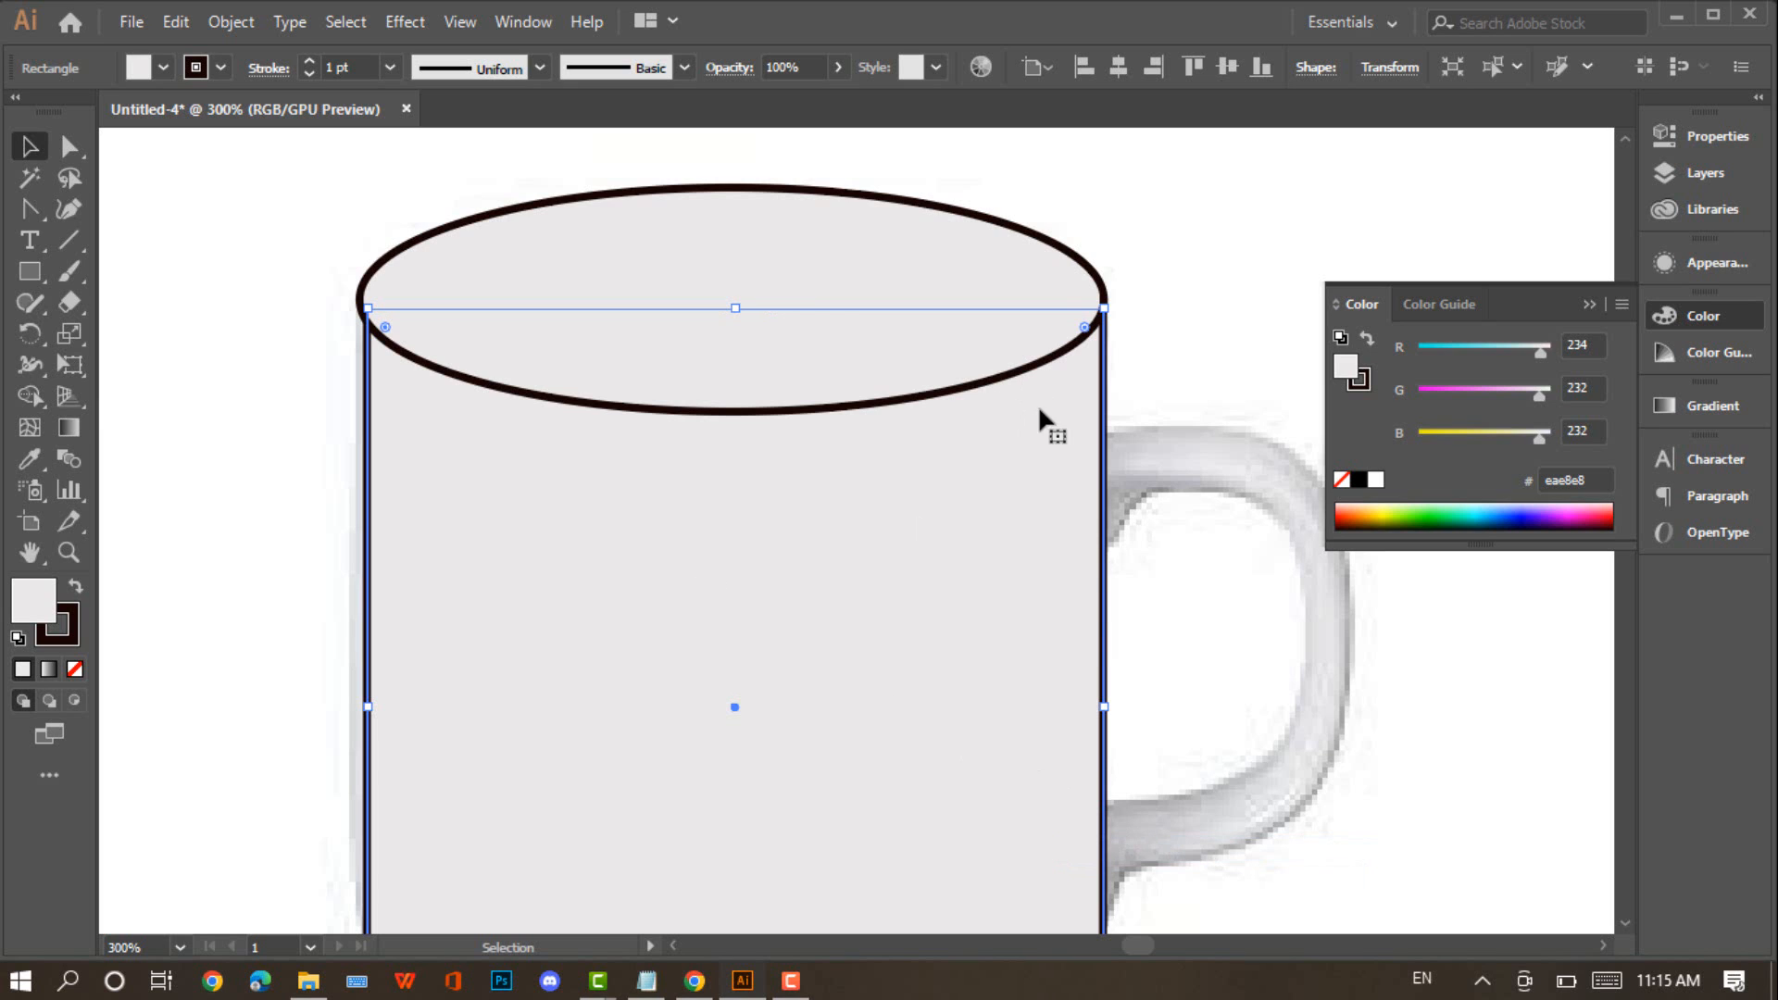
# Try sending the body rectangle to the very back and bring it forward one level again
pyautogui.rightClick(936, 513)
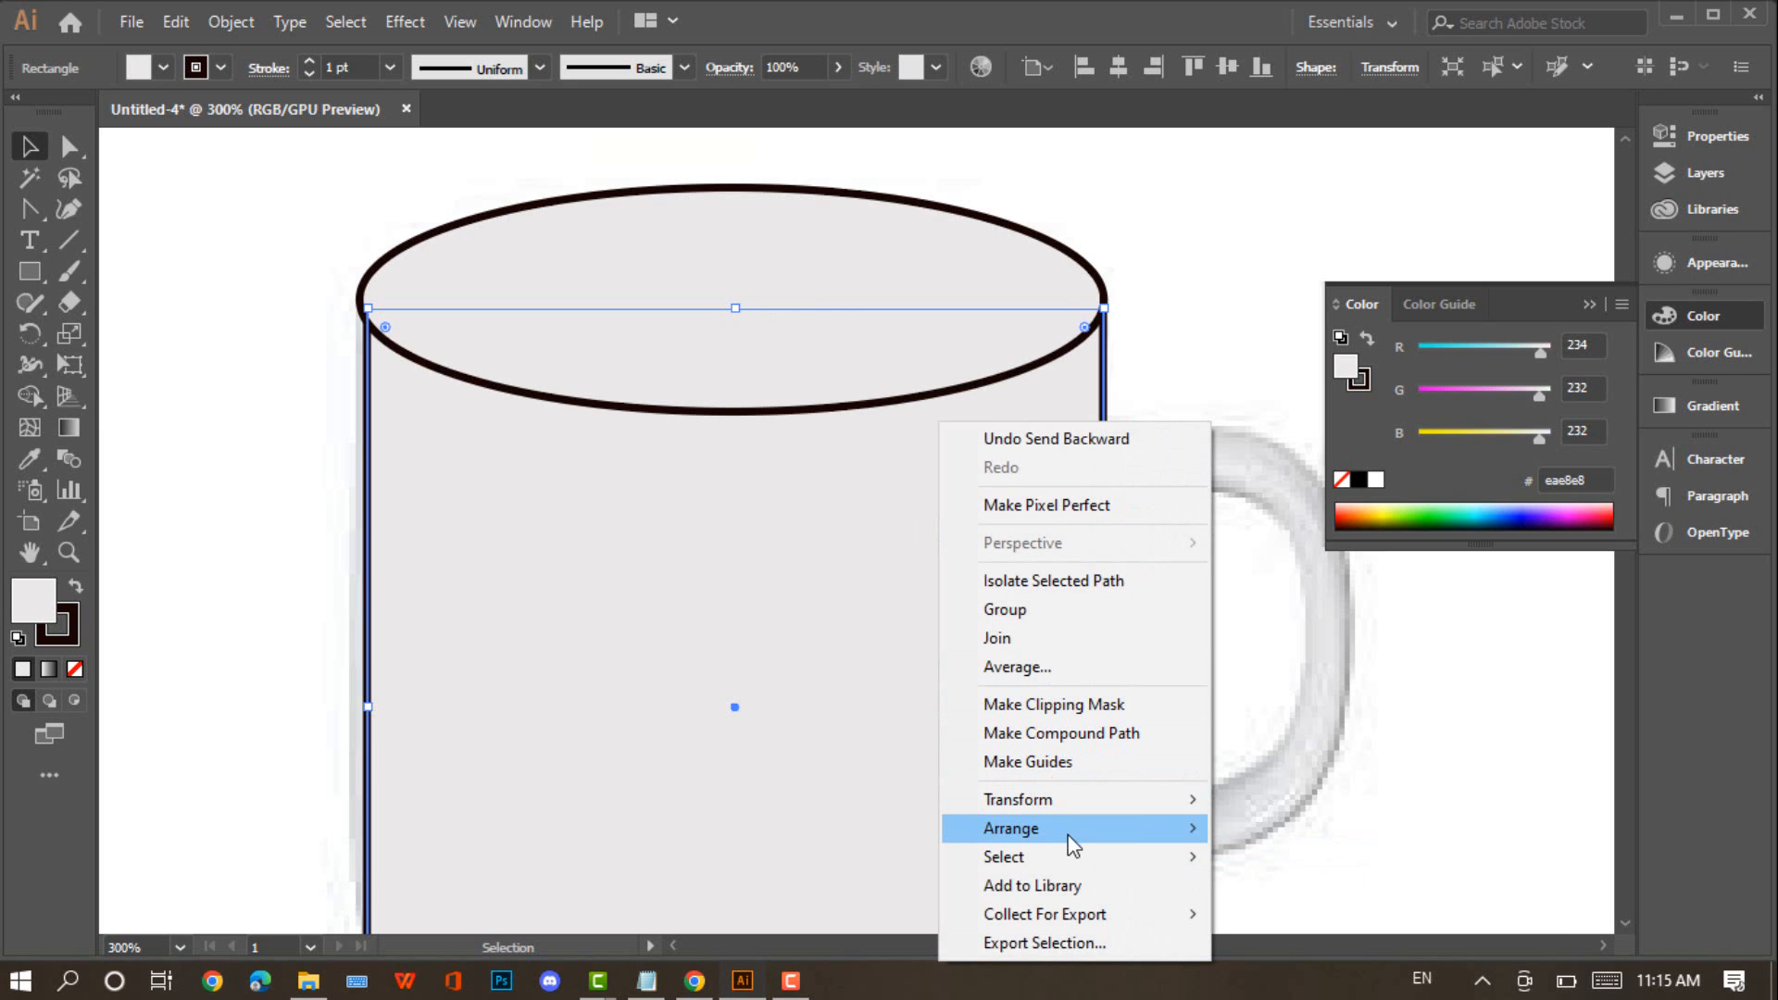
pyautogui.moveTo(1065, 829)
pyautogui.click(1252, 911)
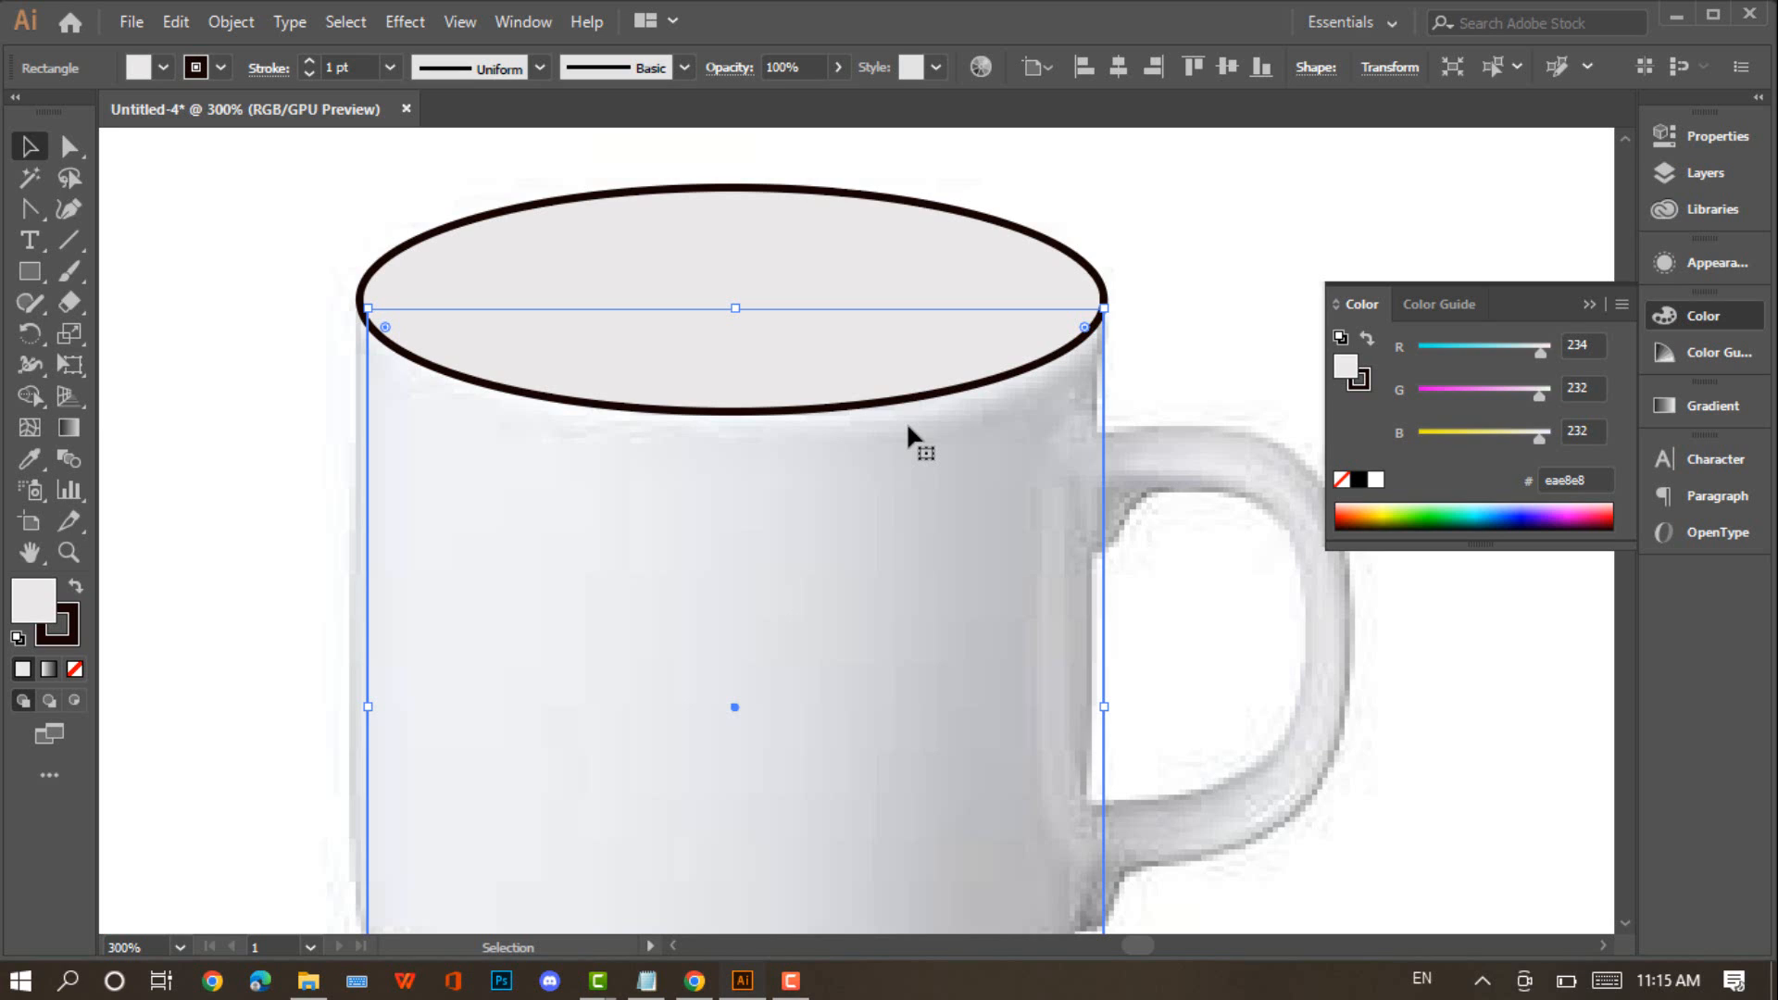
pyautogui.hotkey('ctrl', ']')
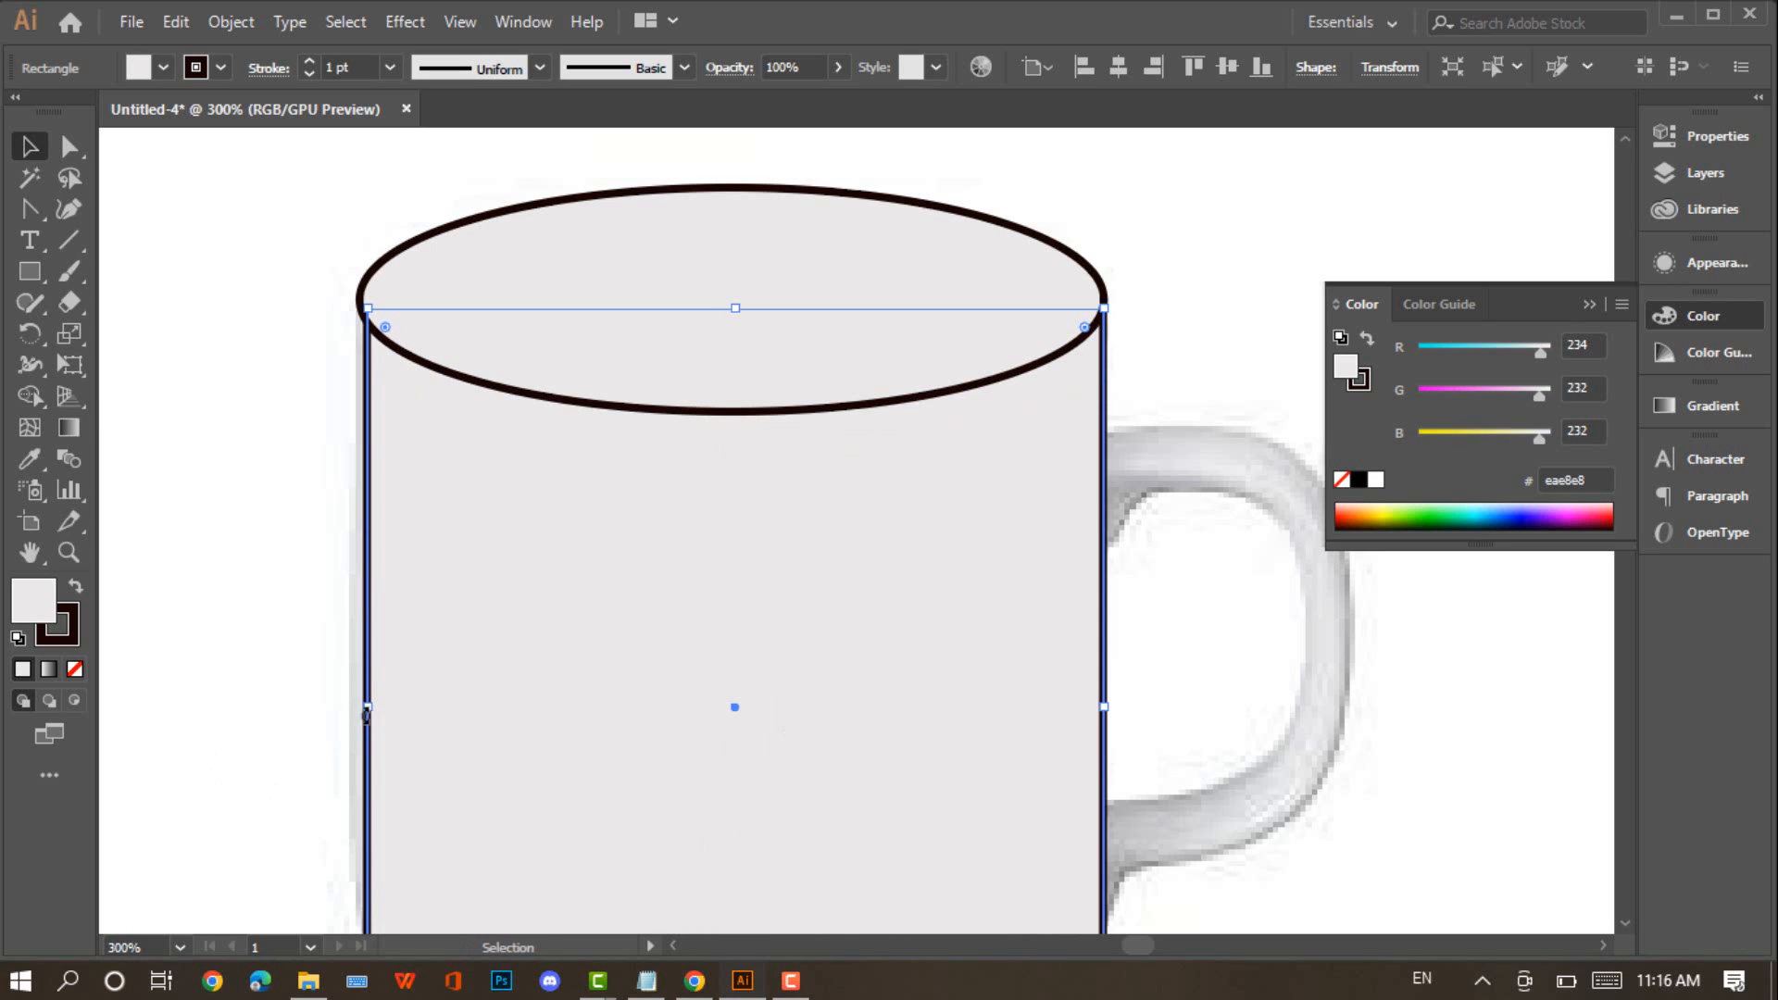
# Stretch the body rectangle's left edge to the rim ellipse's left end and set the rectangle's fill to None
pyautogui.moveTo(367, 713); pyautogui.dragTo(361, 711)
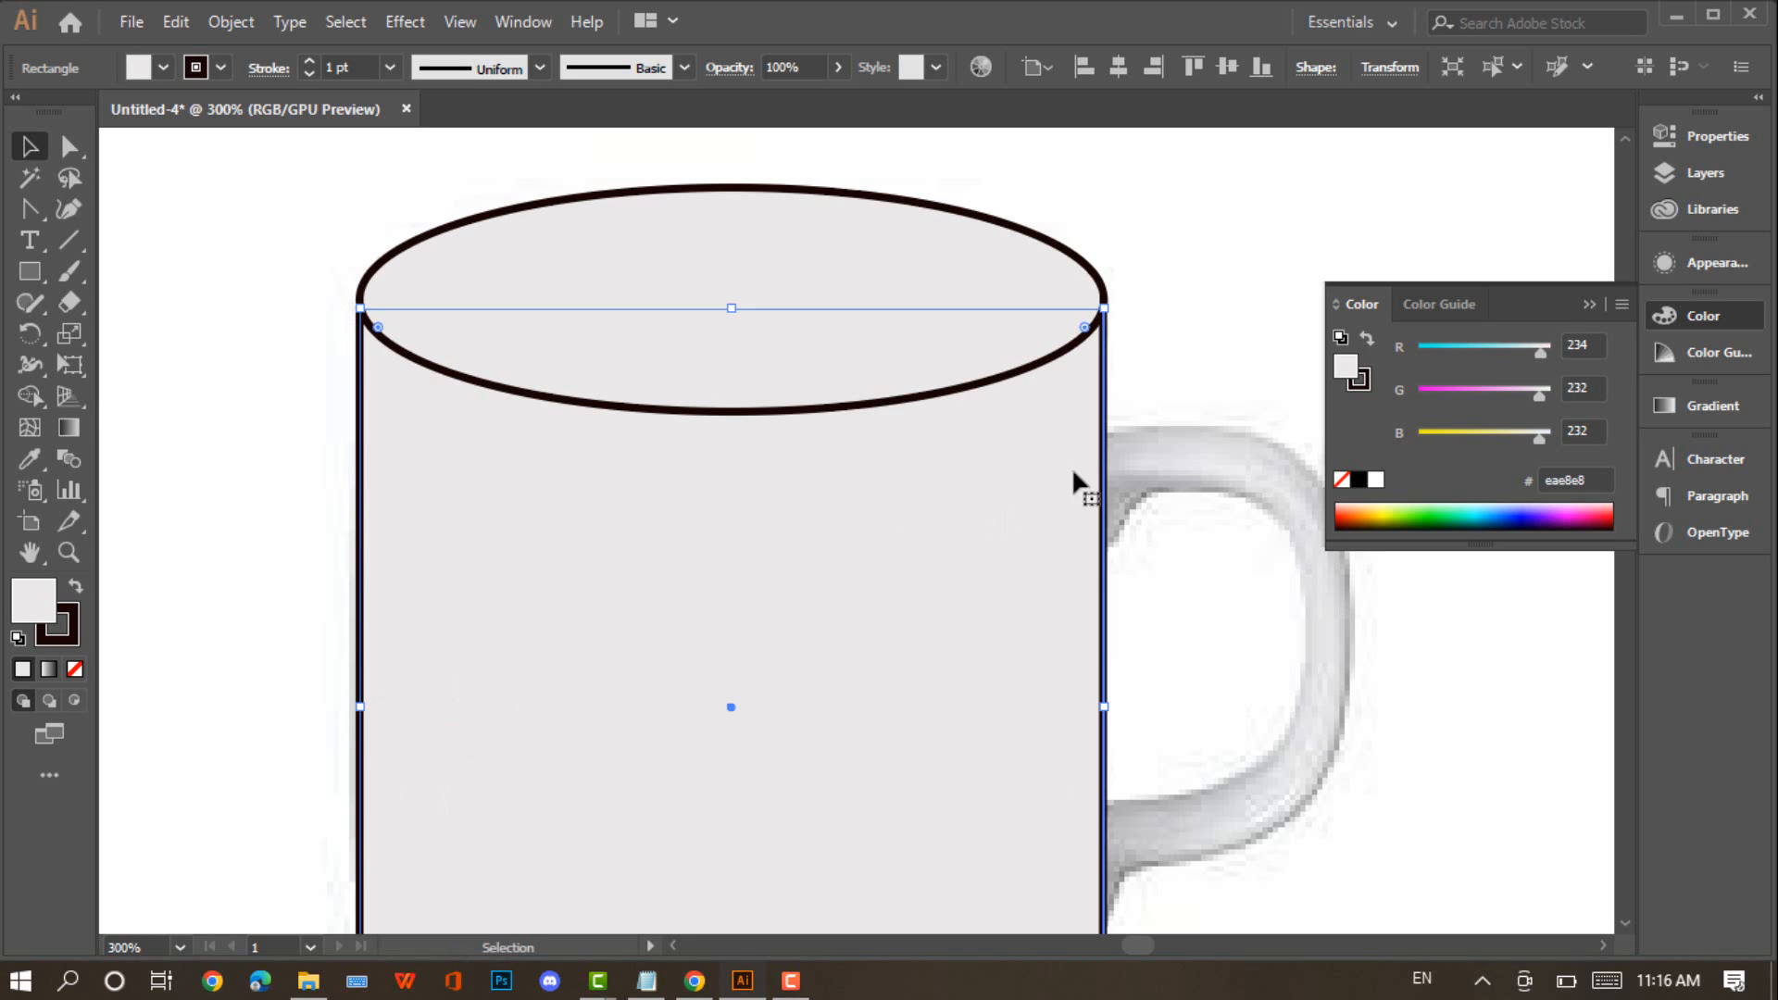
pyautogui.click(1195, 370)
pyautogui.scroll(-5, 765, 457)
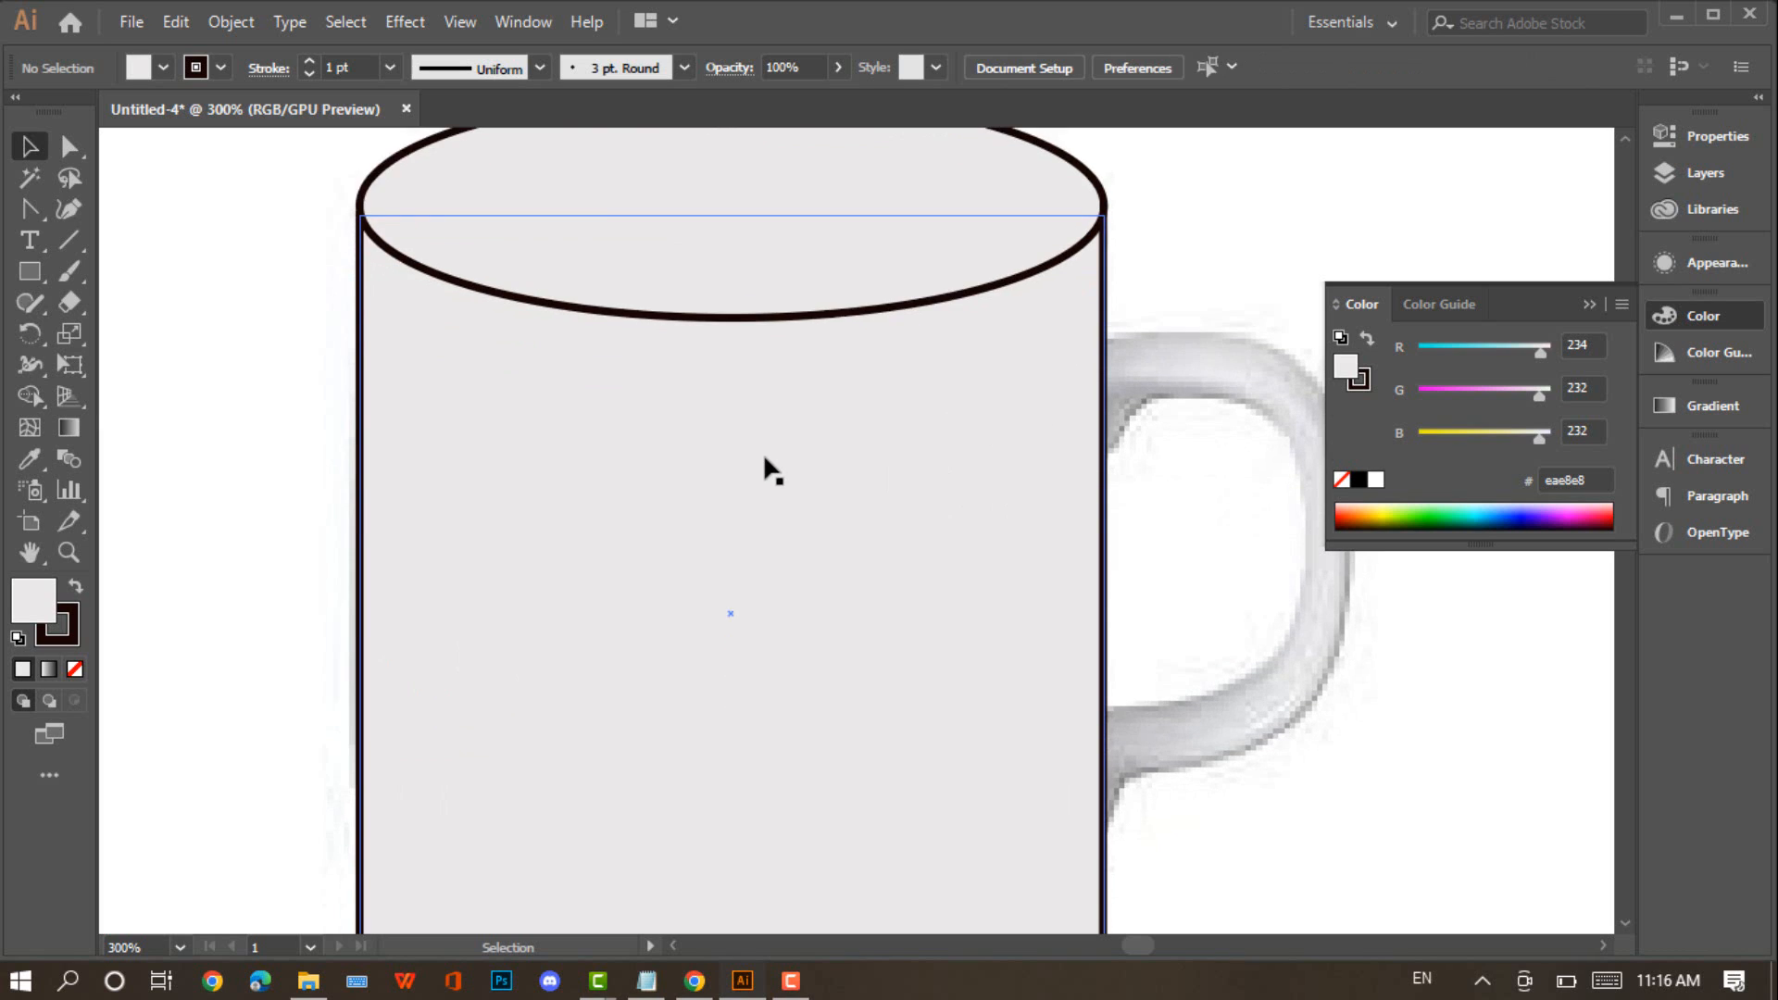
pyautogui.scroll(-2, 765, 457)
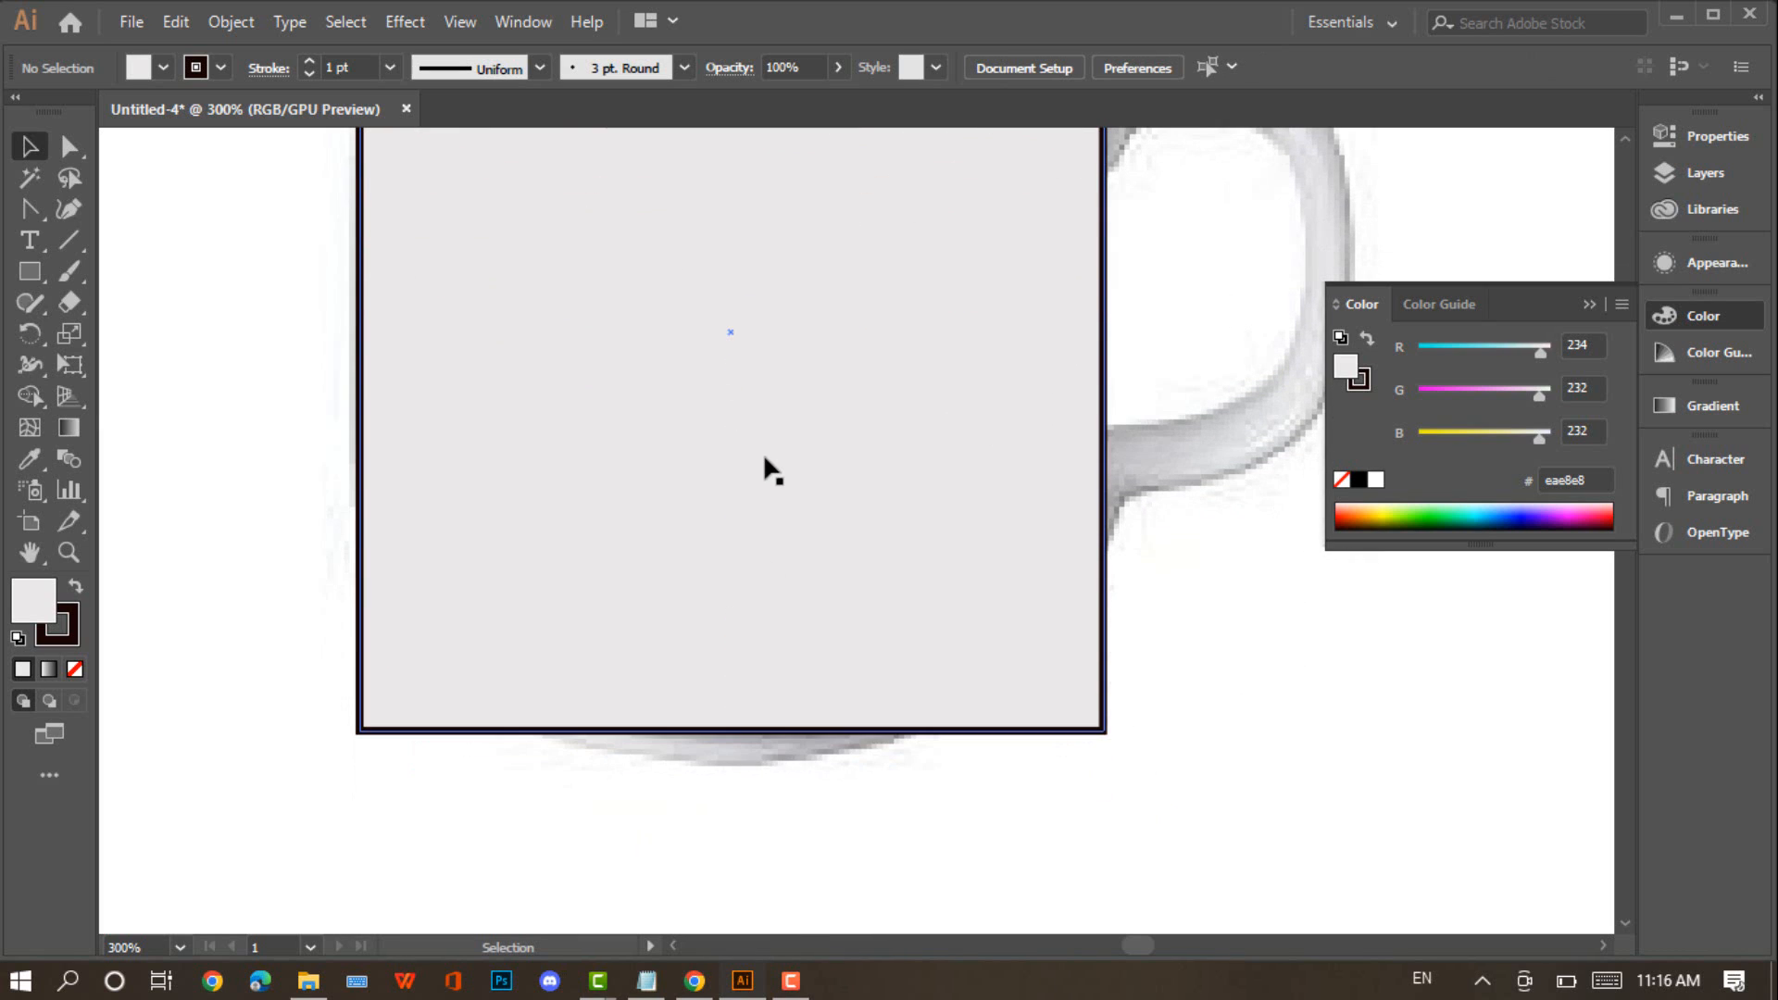
pyautogui.click(662, 583)
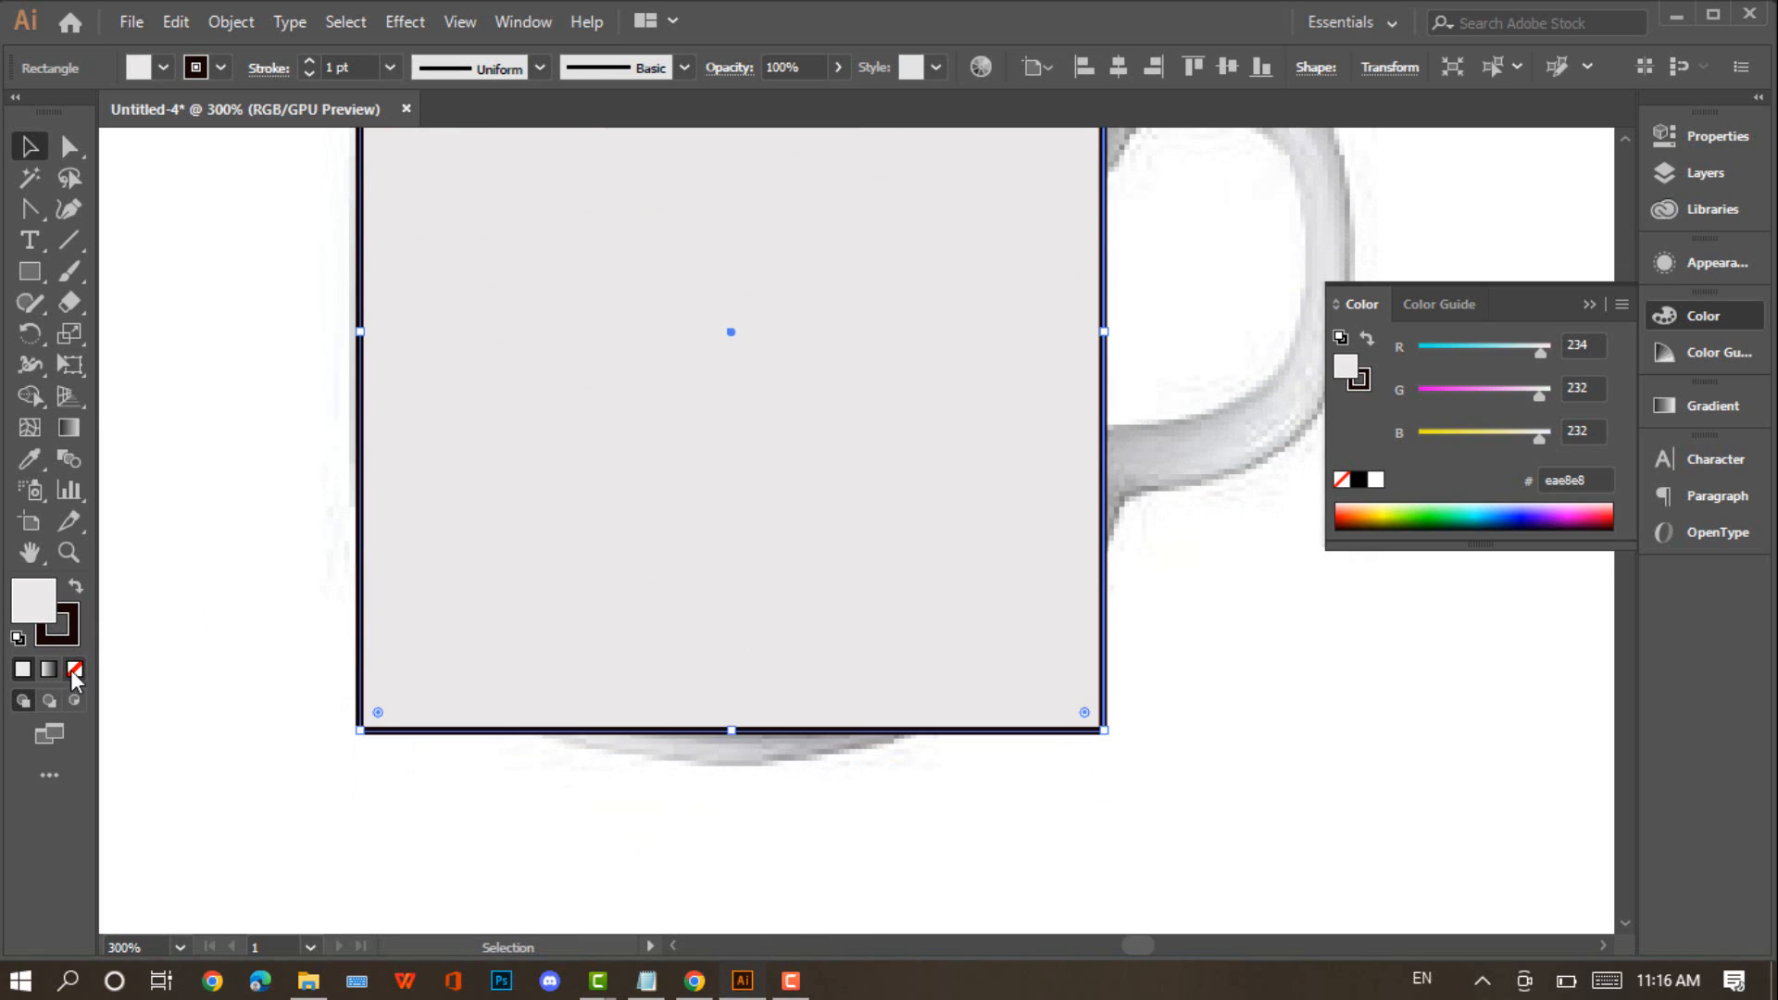
pyautogui.click(74, 670)
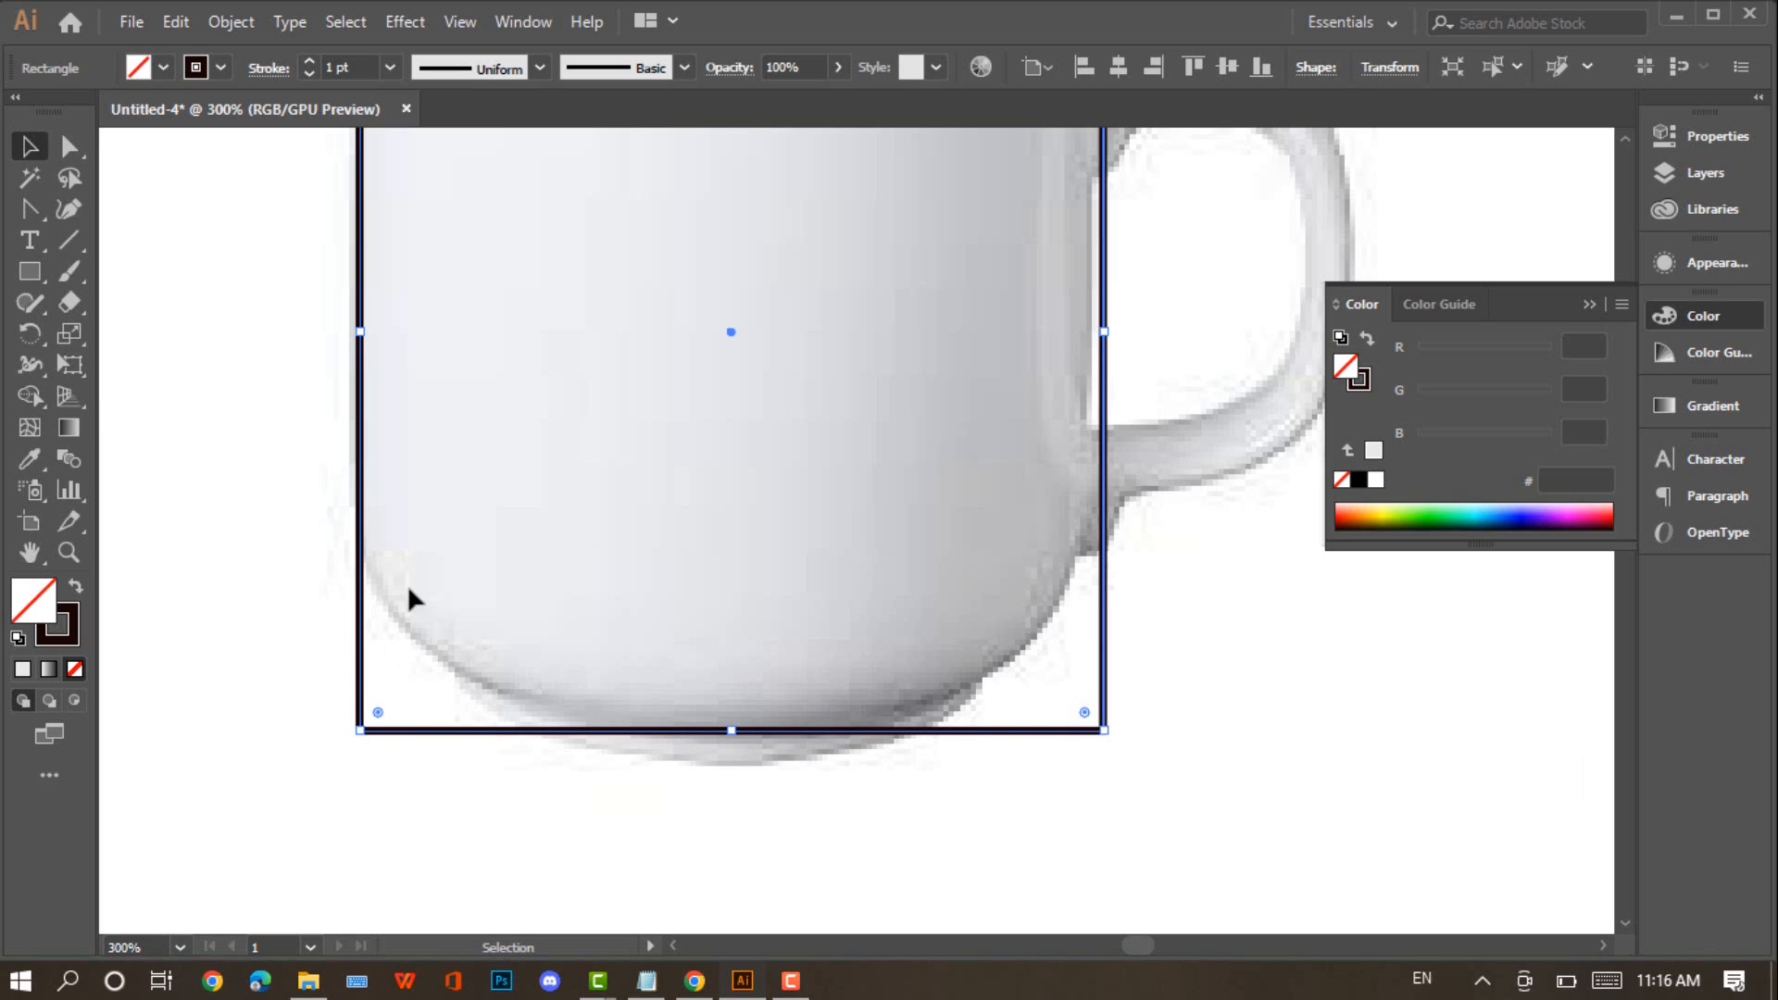
# Round both bottom corners of the body rectangle to a radius of about 0.52 in
pyautogui.click(70, 145)
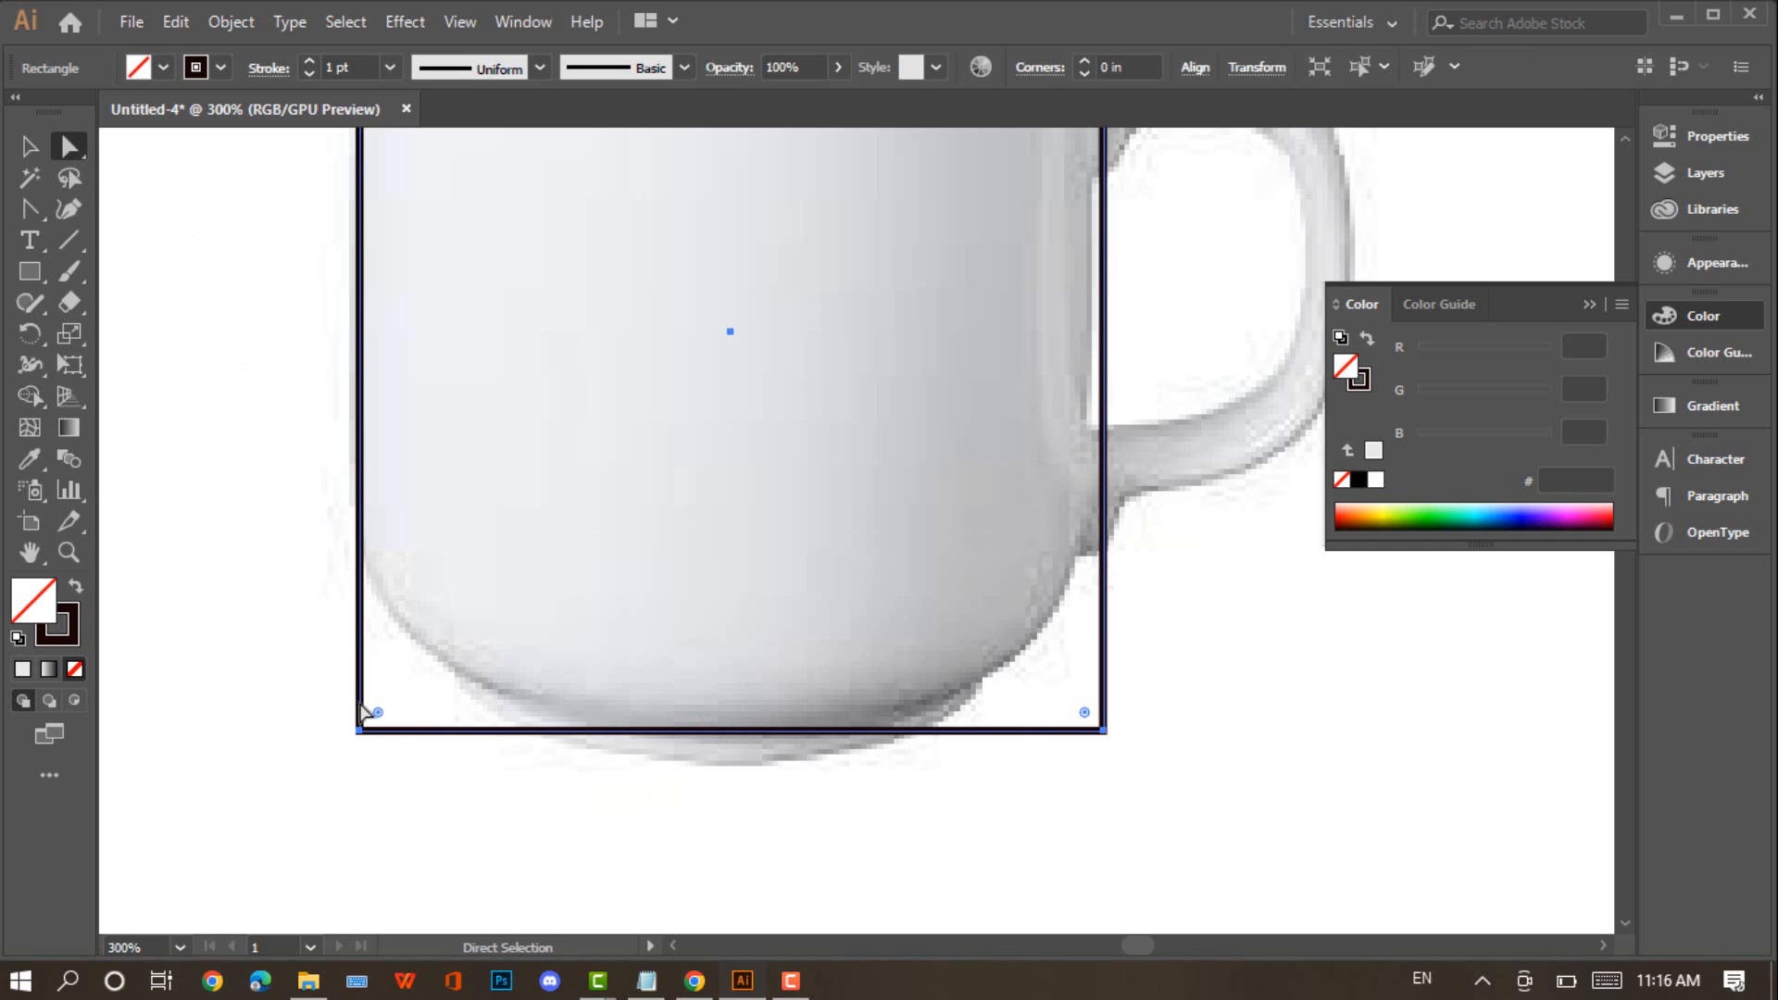
pyautogui.click(363, 731)
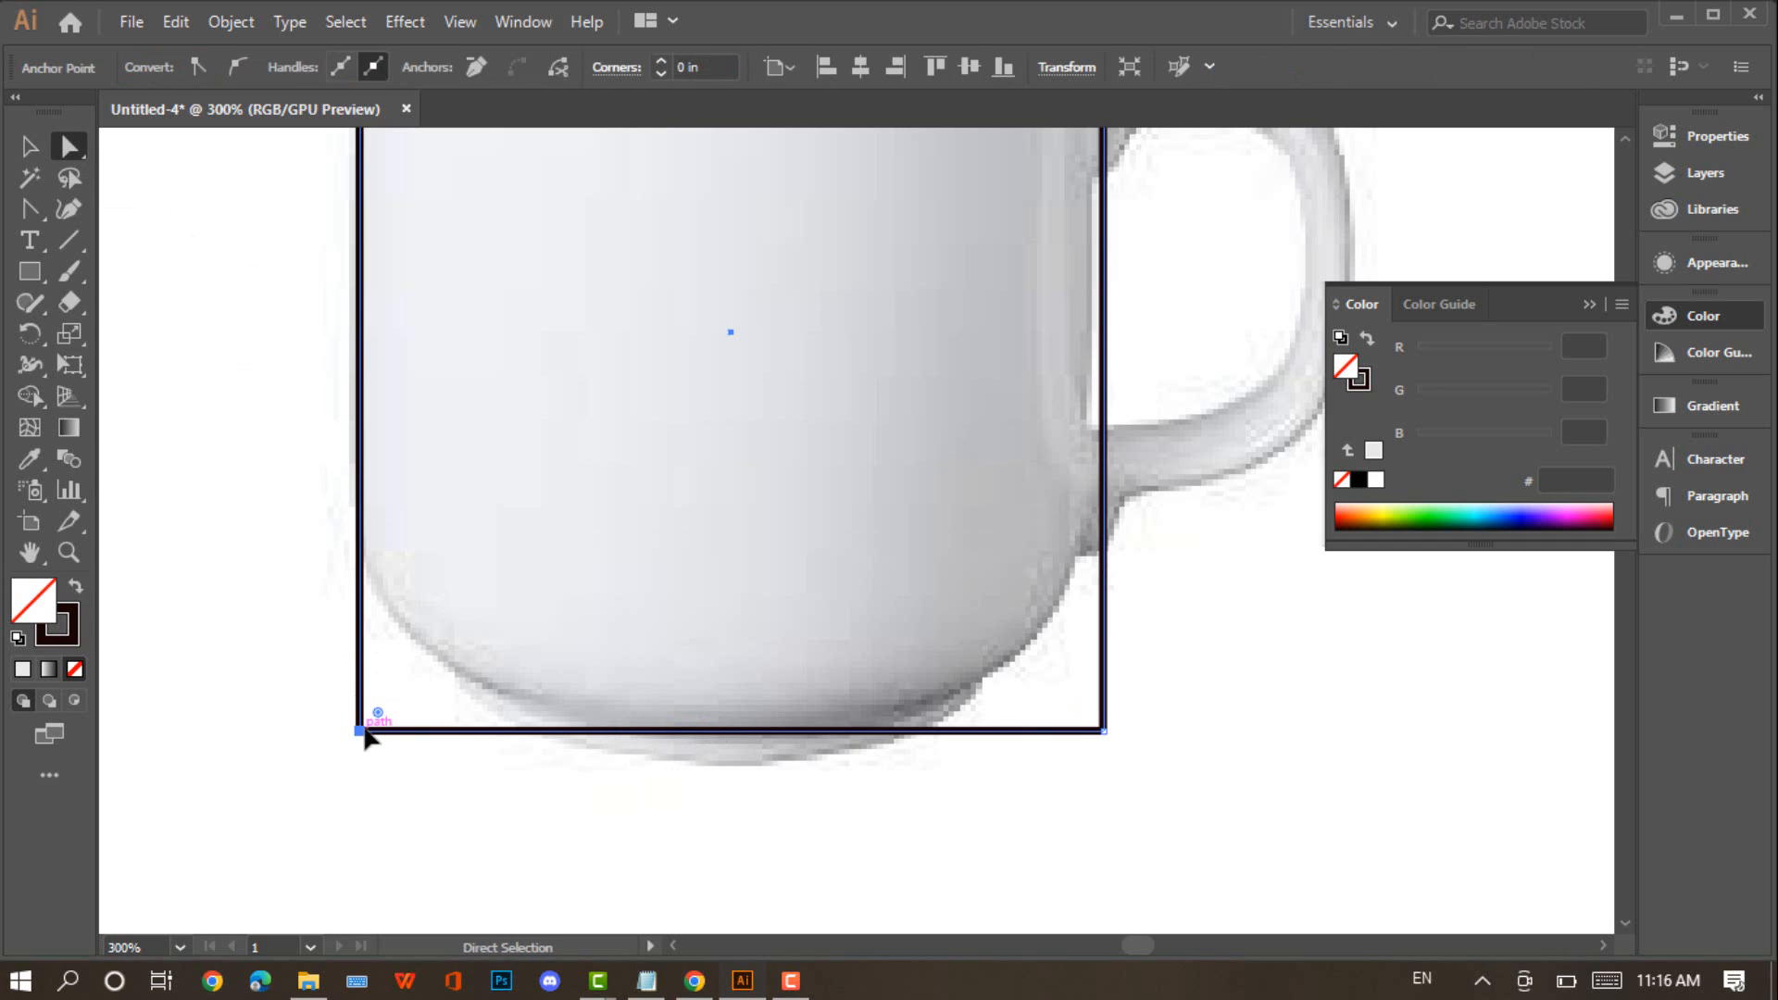
pyautogui.keyDown('shift'); pyautogui.click(1103, 732); pyautogui.keyUp('shift')
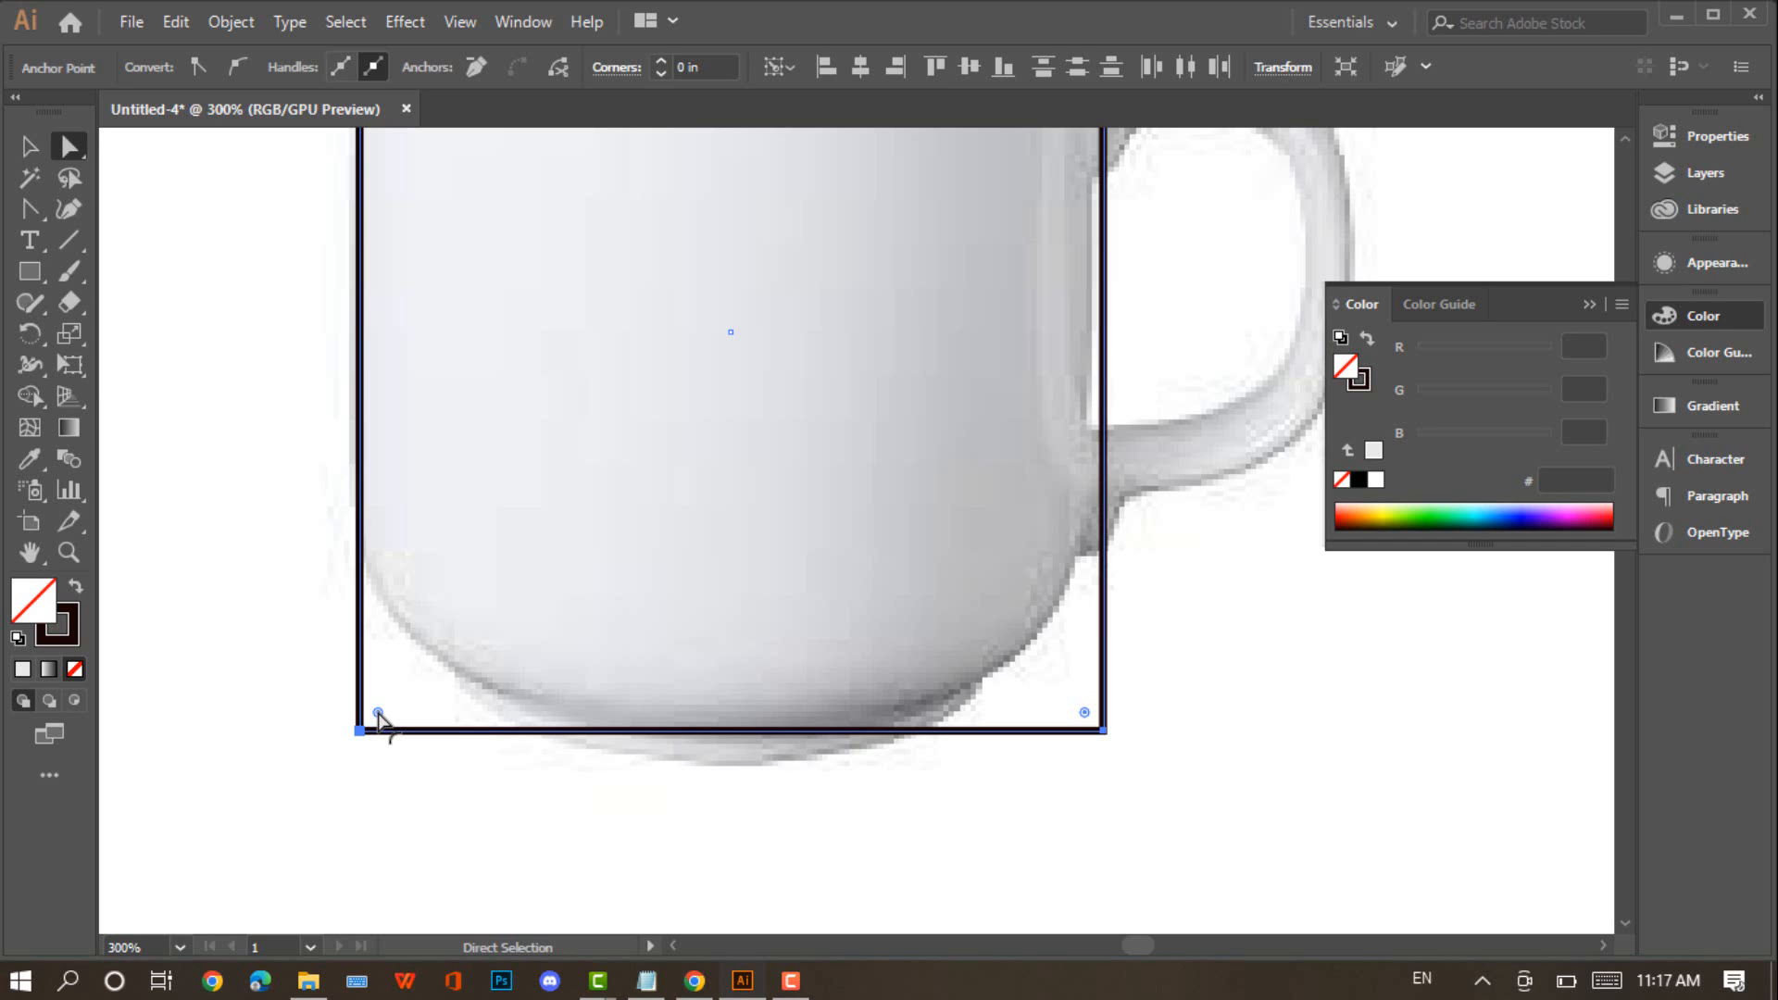
pyautogui.moveTo(378, 713); pyautogui.dragTo(508, 341)
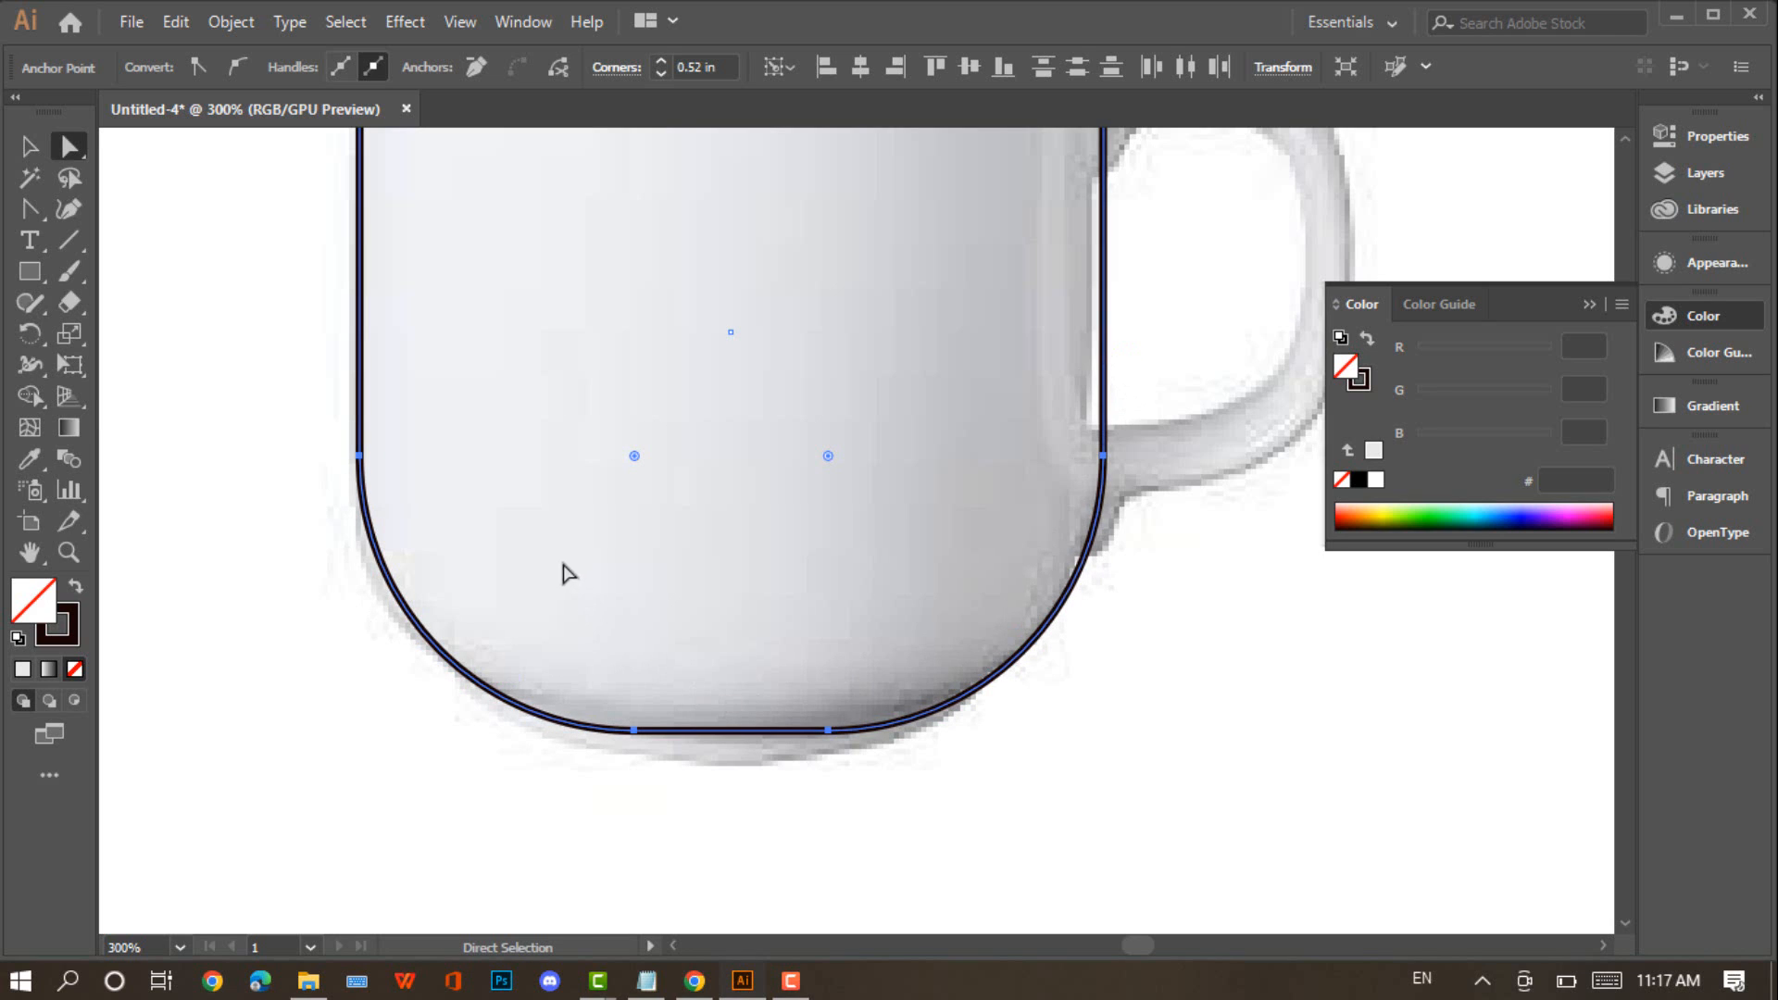
# Shift the body's lower side anchors slightly left to follow the mug, to about X 2.44 in on the right and 1.05 in on the left
pyautogui.scroll(5, 787, 495)
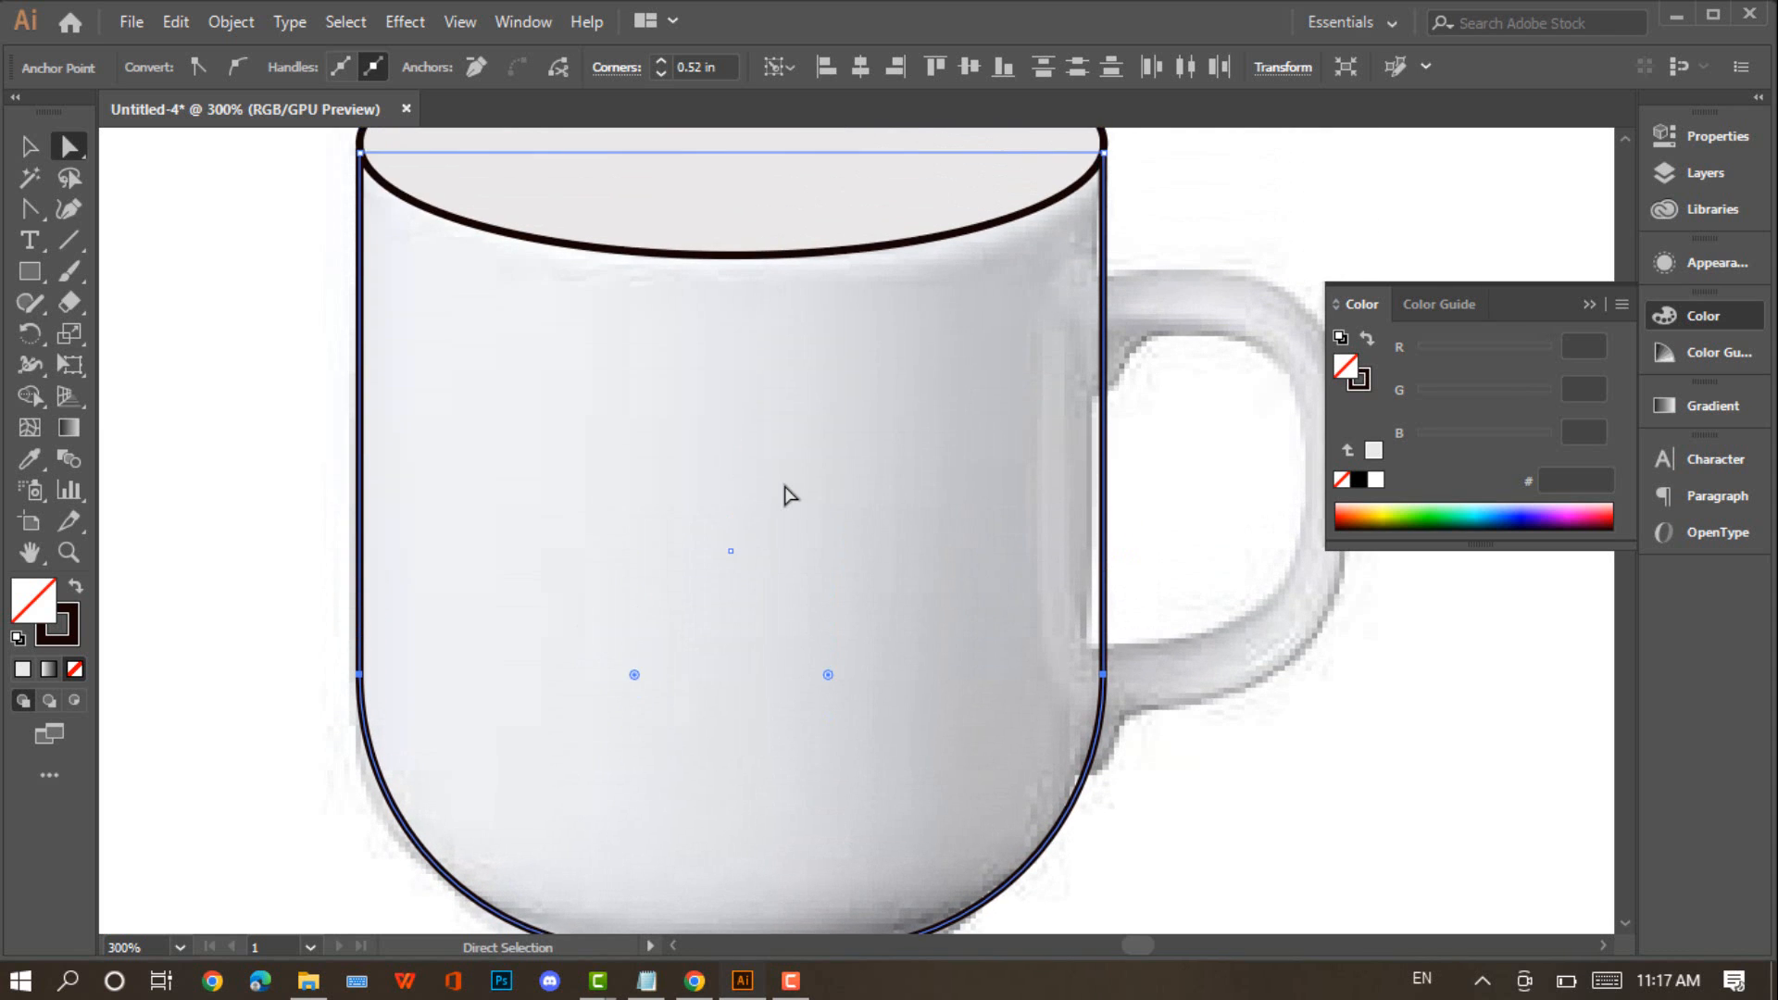
pyautogui.scroll(-4, 787, 495)
pyautogui.scroll(2, 789, 495)
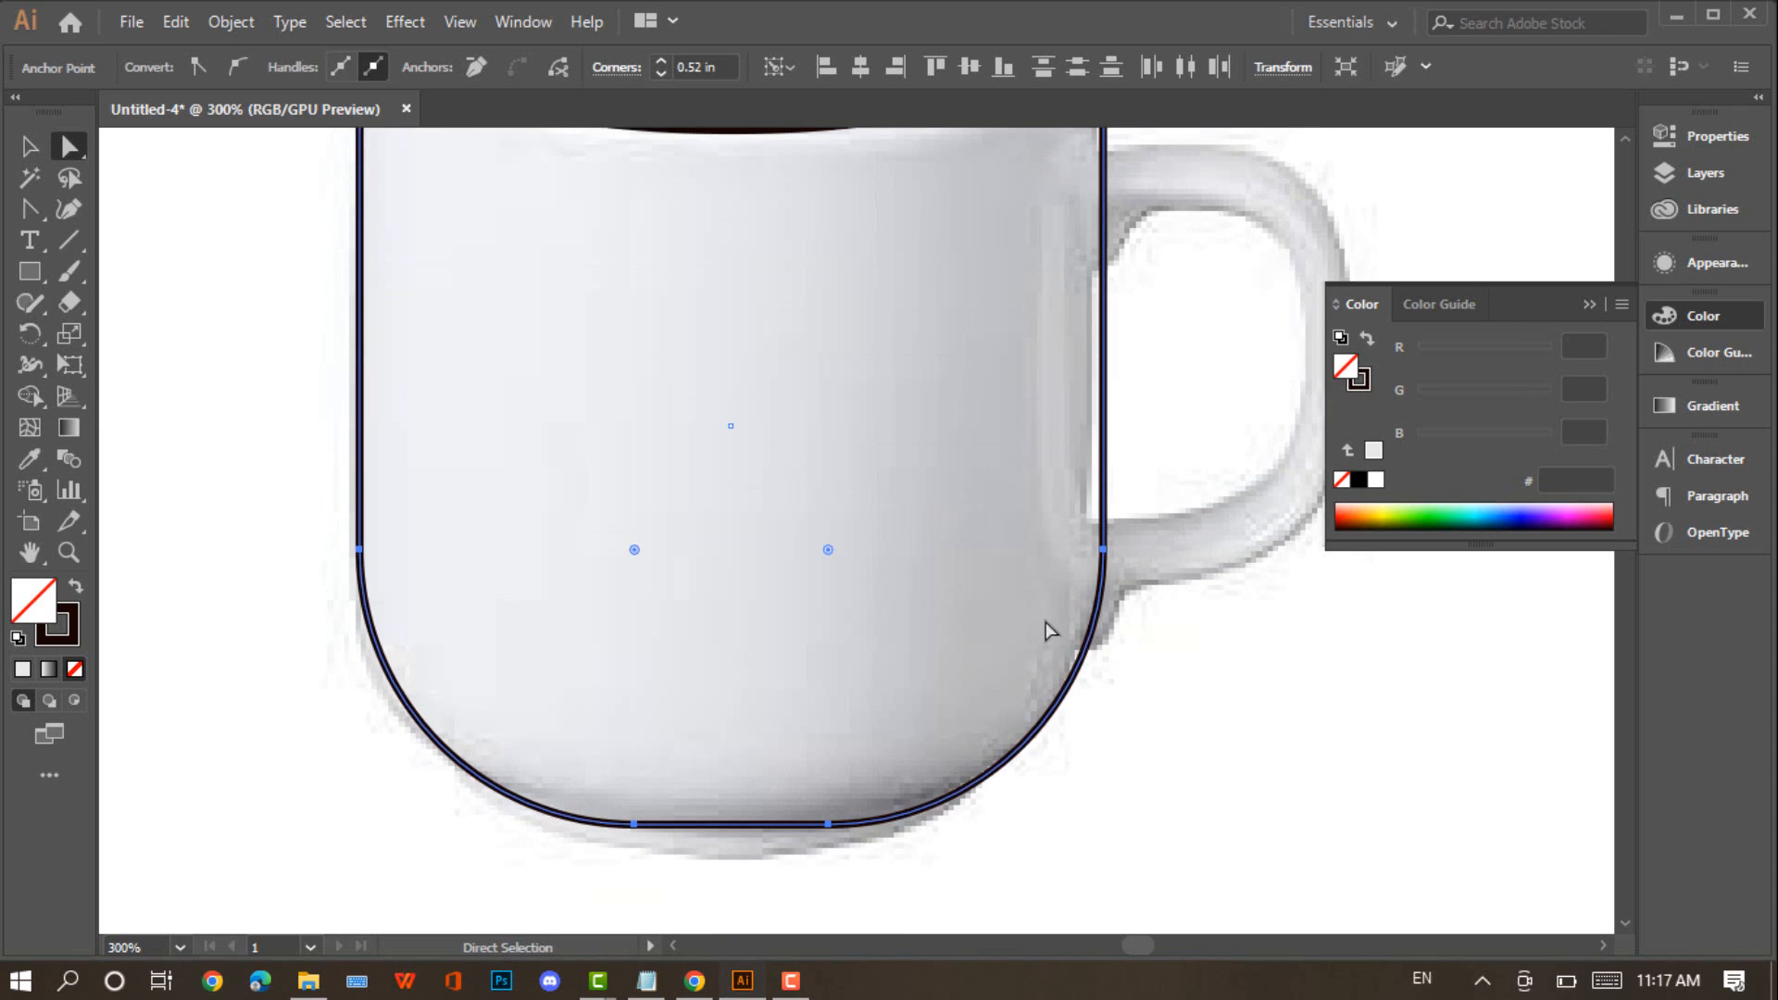
pyautogui.click(1104, 552)
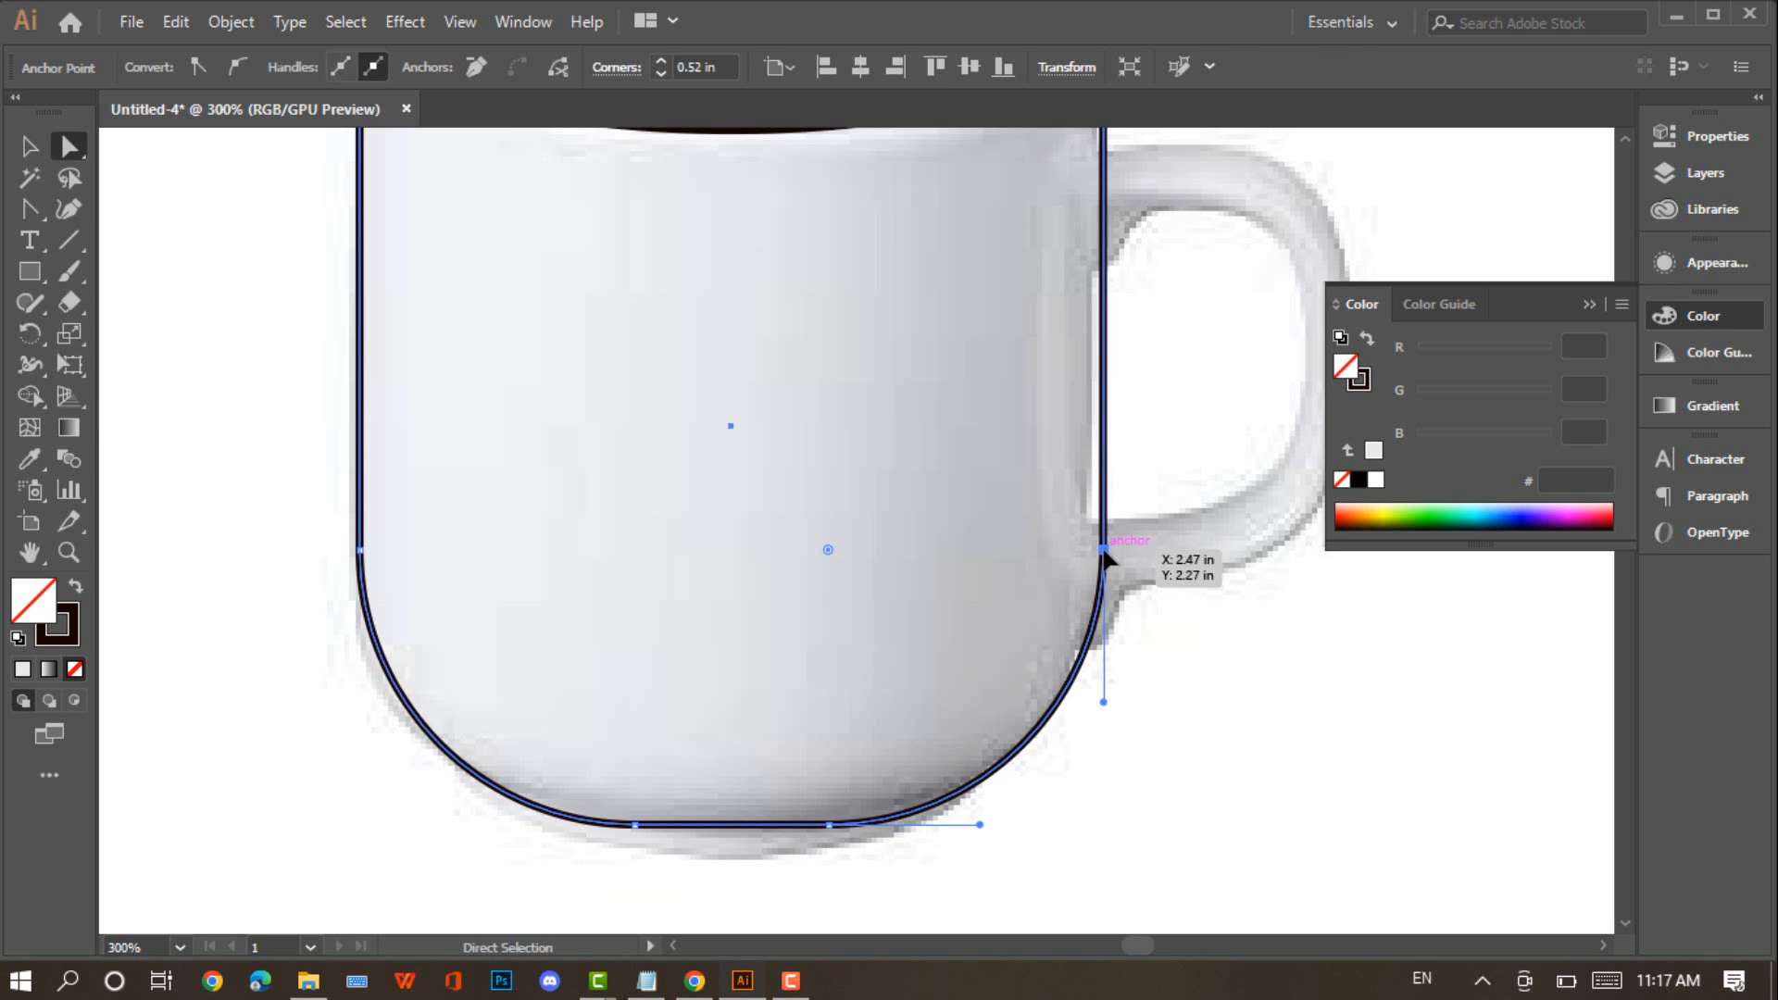
pyautogui.moveTo(1103, 551); pyautogui.dragTo(1089, 556)
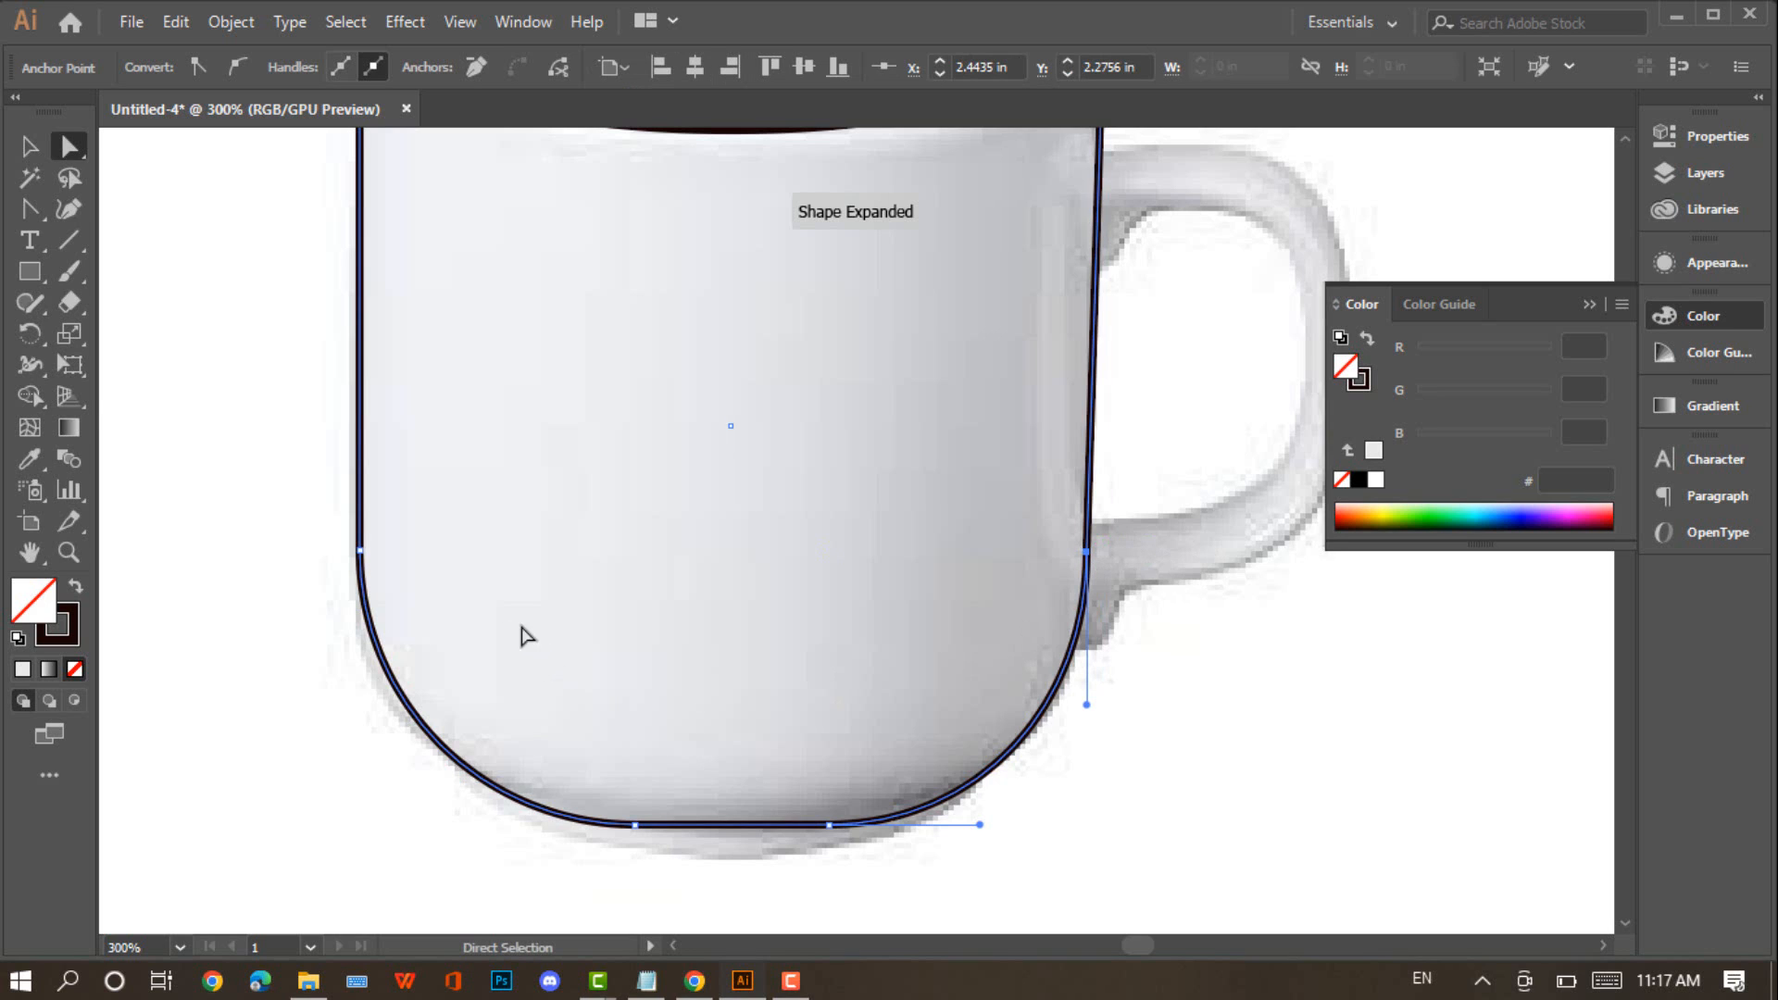
pyautogui.click(361, 551)
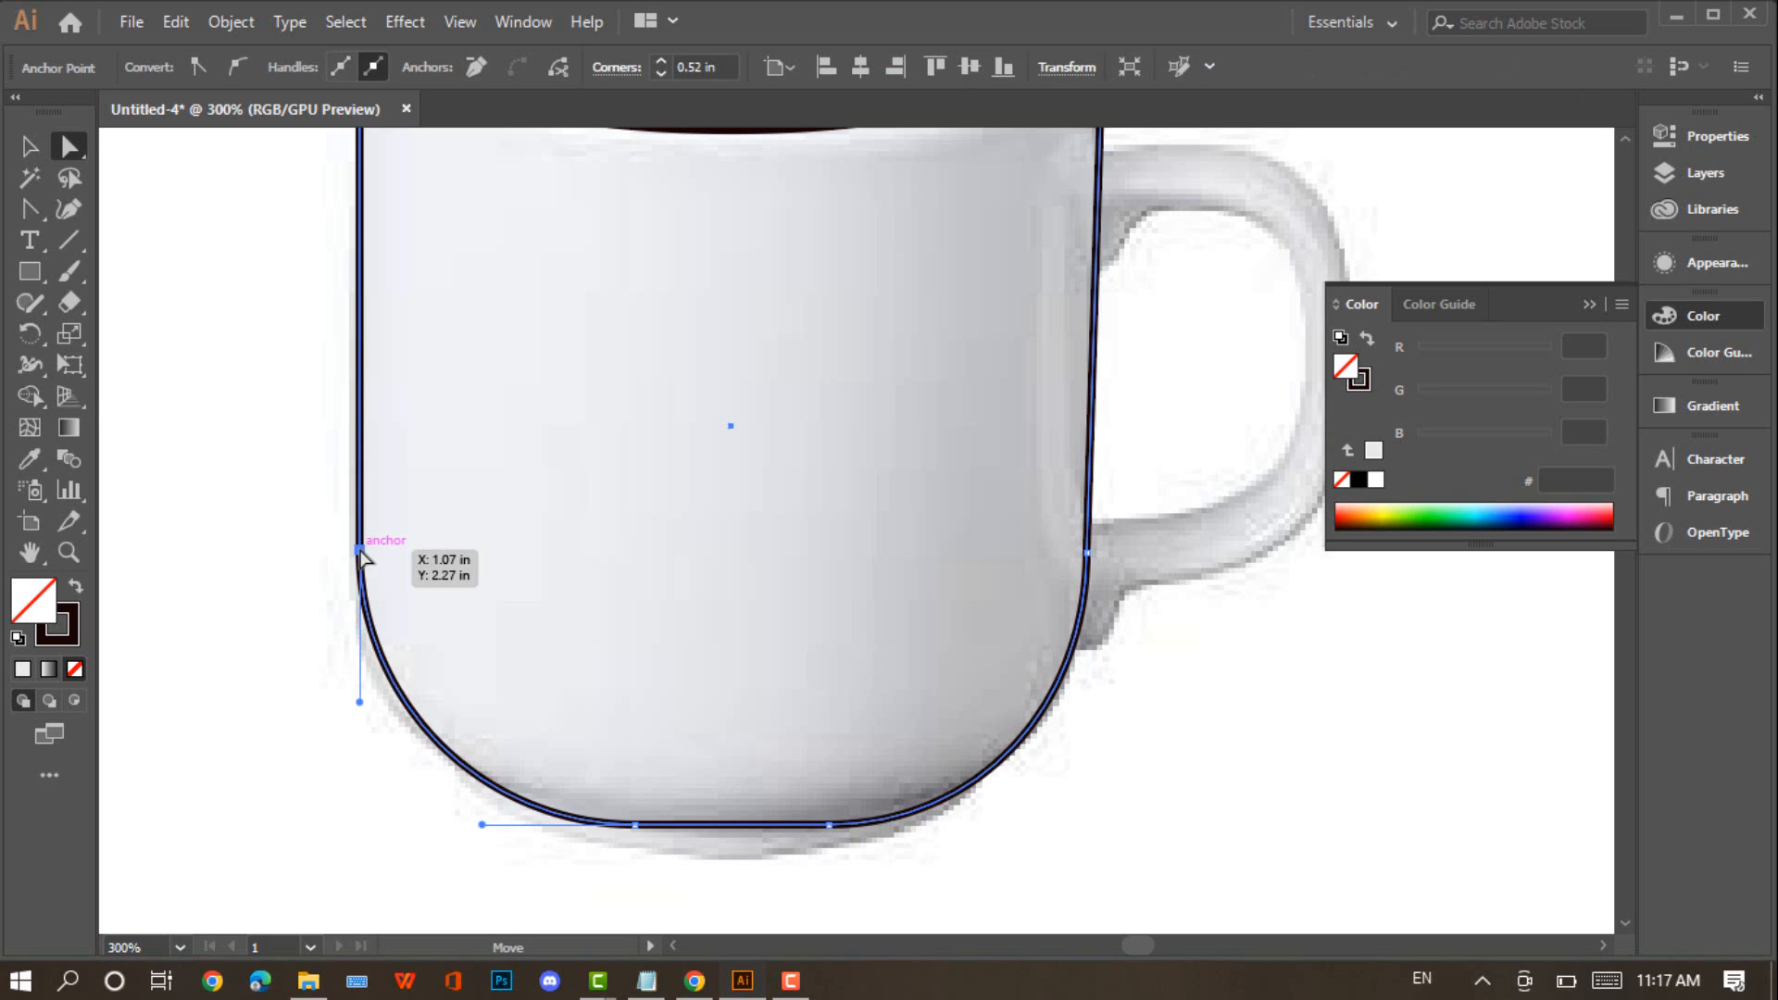
pyautogui.moveTo(350, 555); pyautogui.dragTo(354, 557)
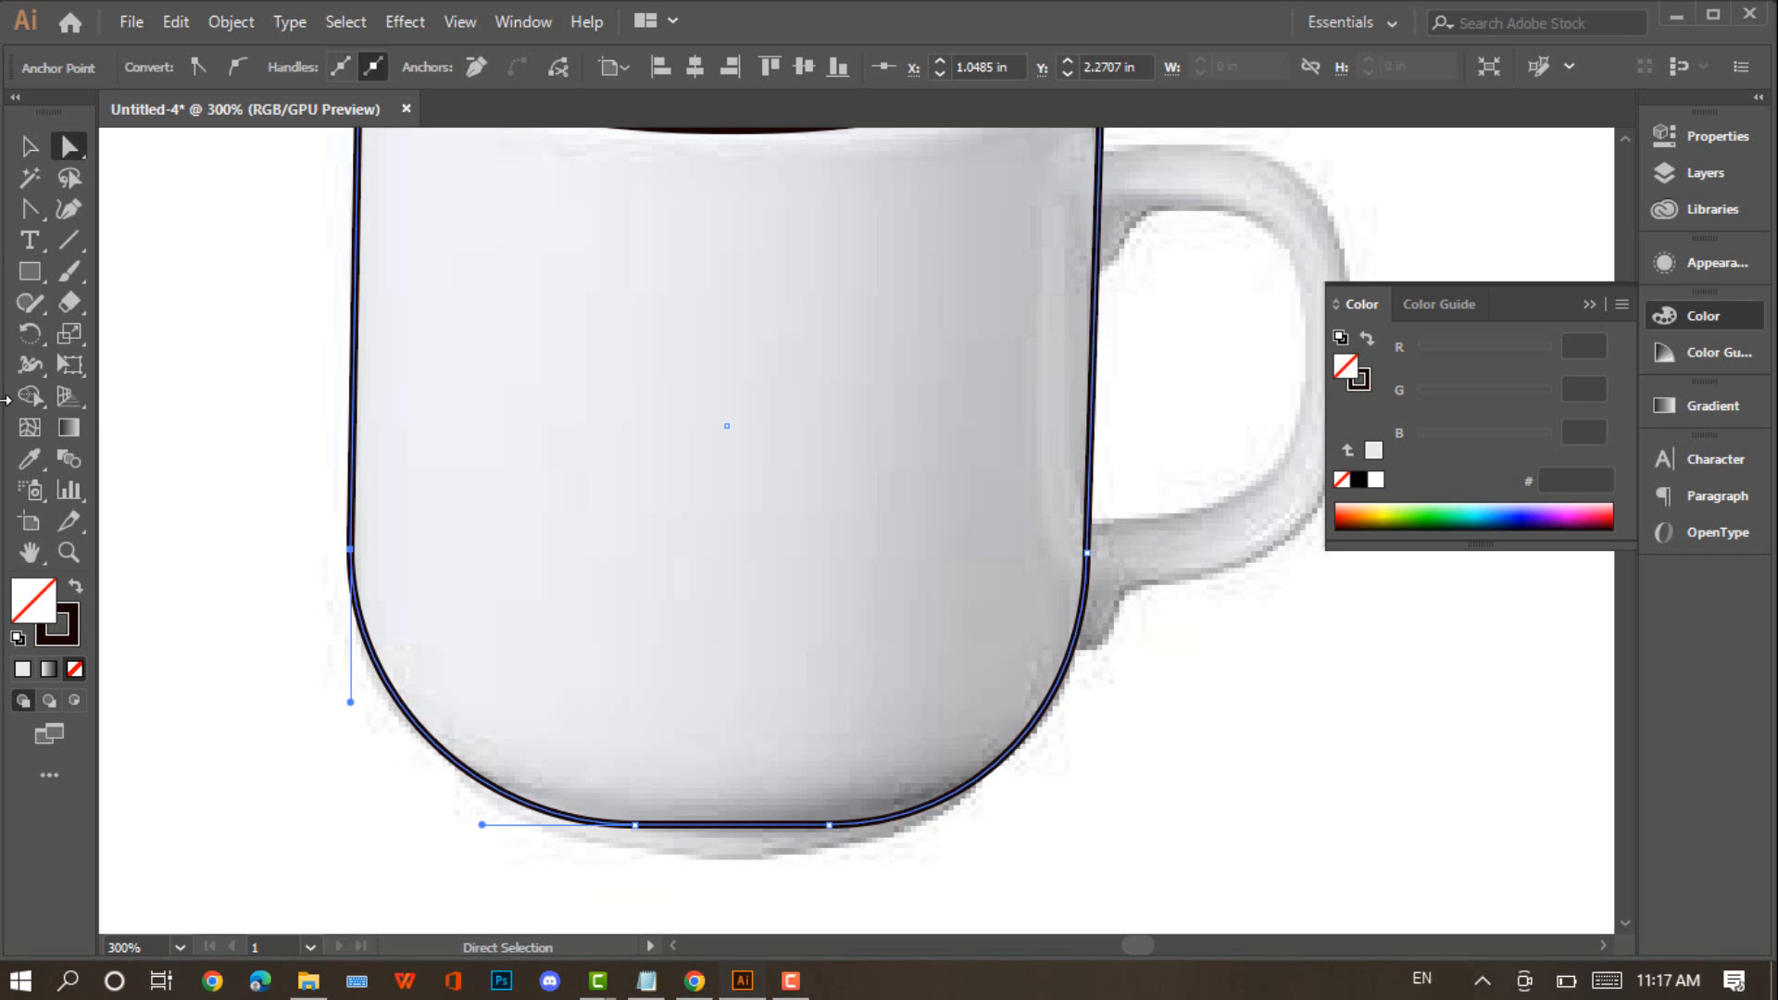
# Draw a small ellipse in the empty area left of the mug, fill it with light grey eae8e8 and move it upward
pyautogui.click(29, 271)
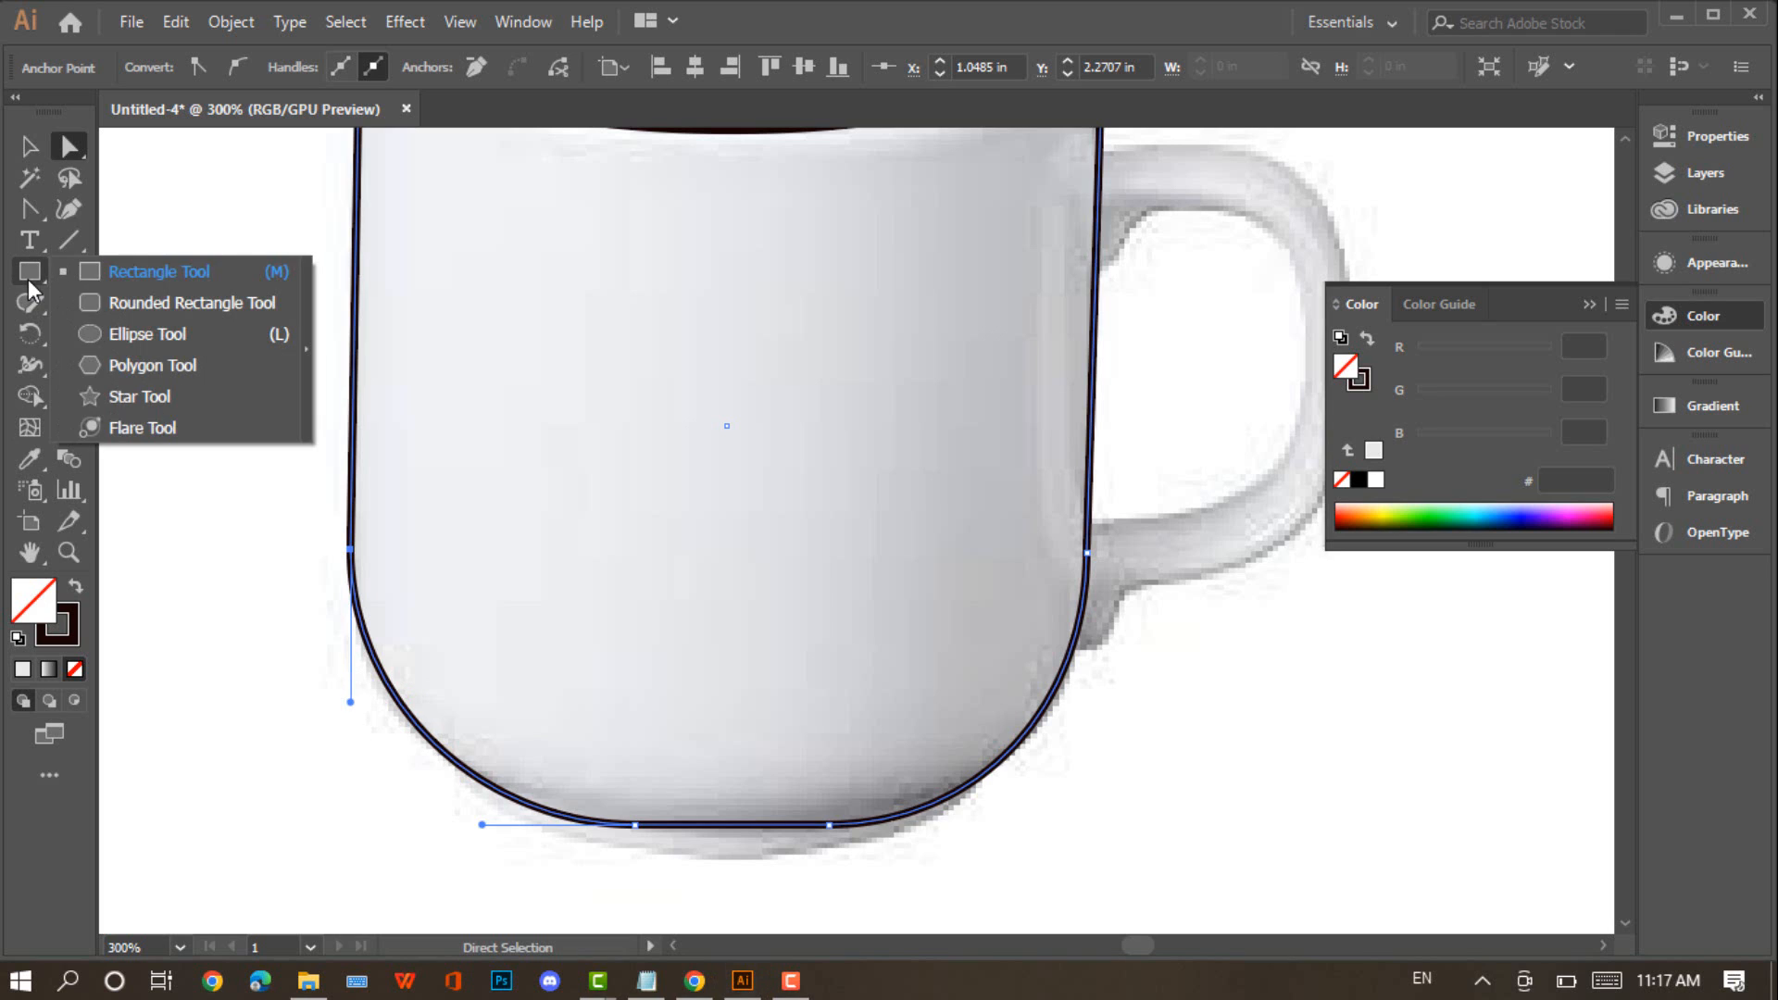
pyautogui.click(130, 334)
pyautogui.moveTo(135, 374); pyautogui.dragTo(298, 555)
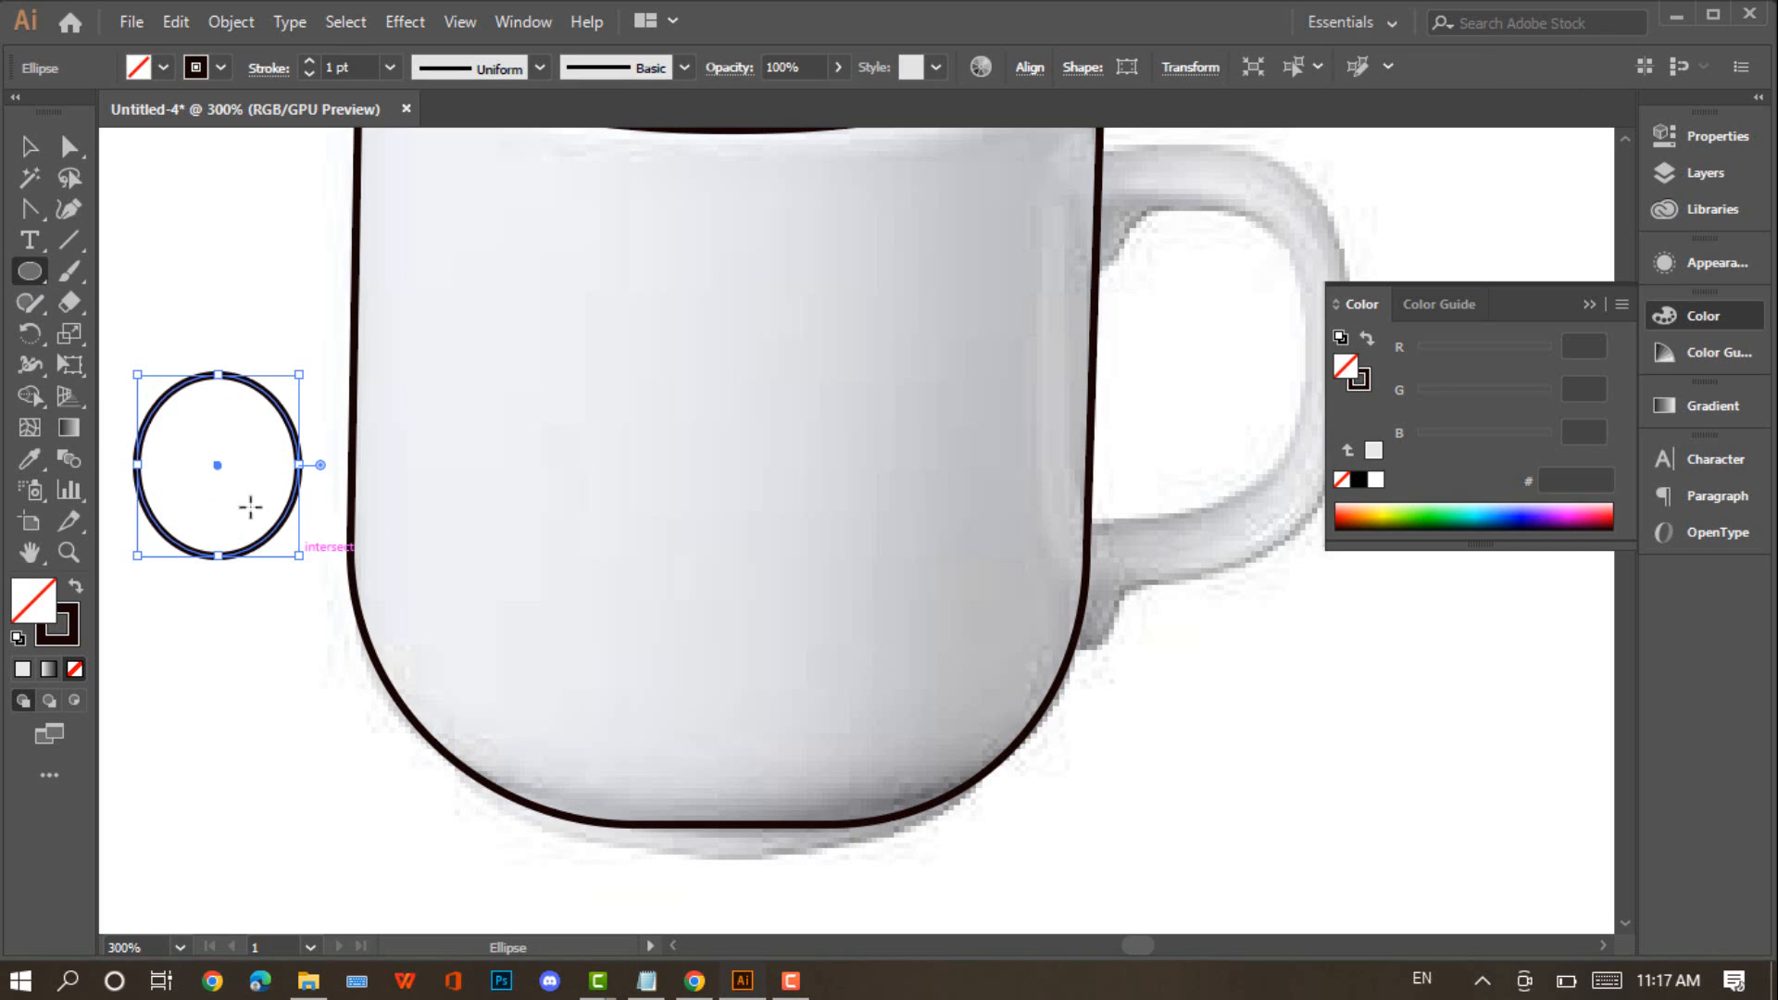
pyautogui.click(23, 670)
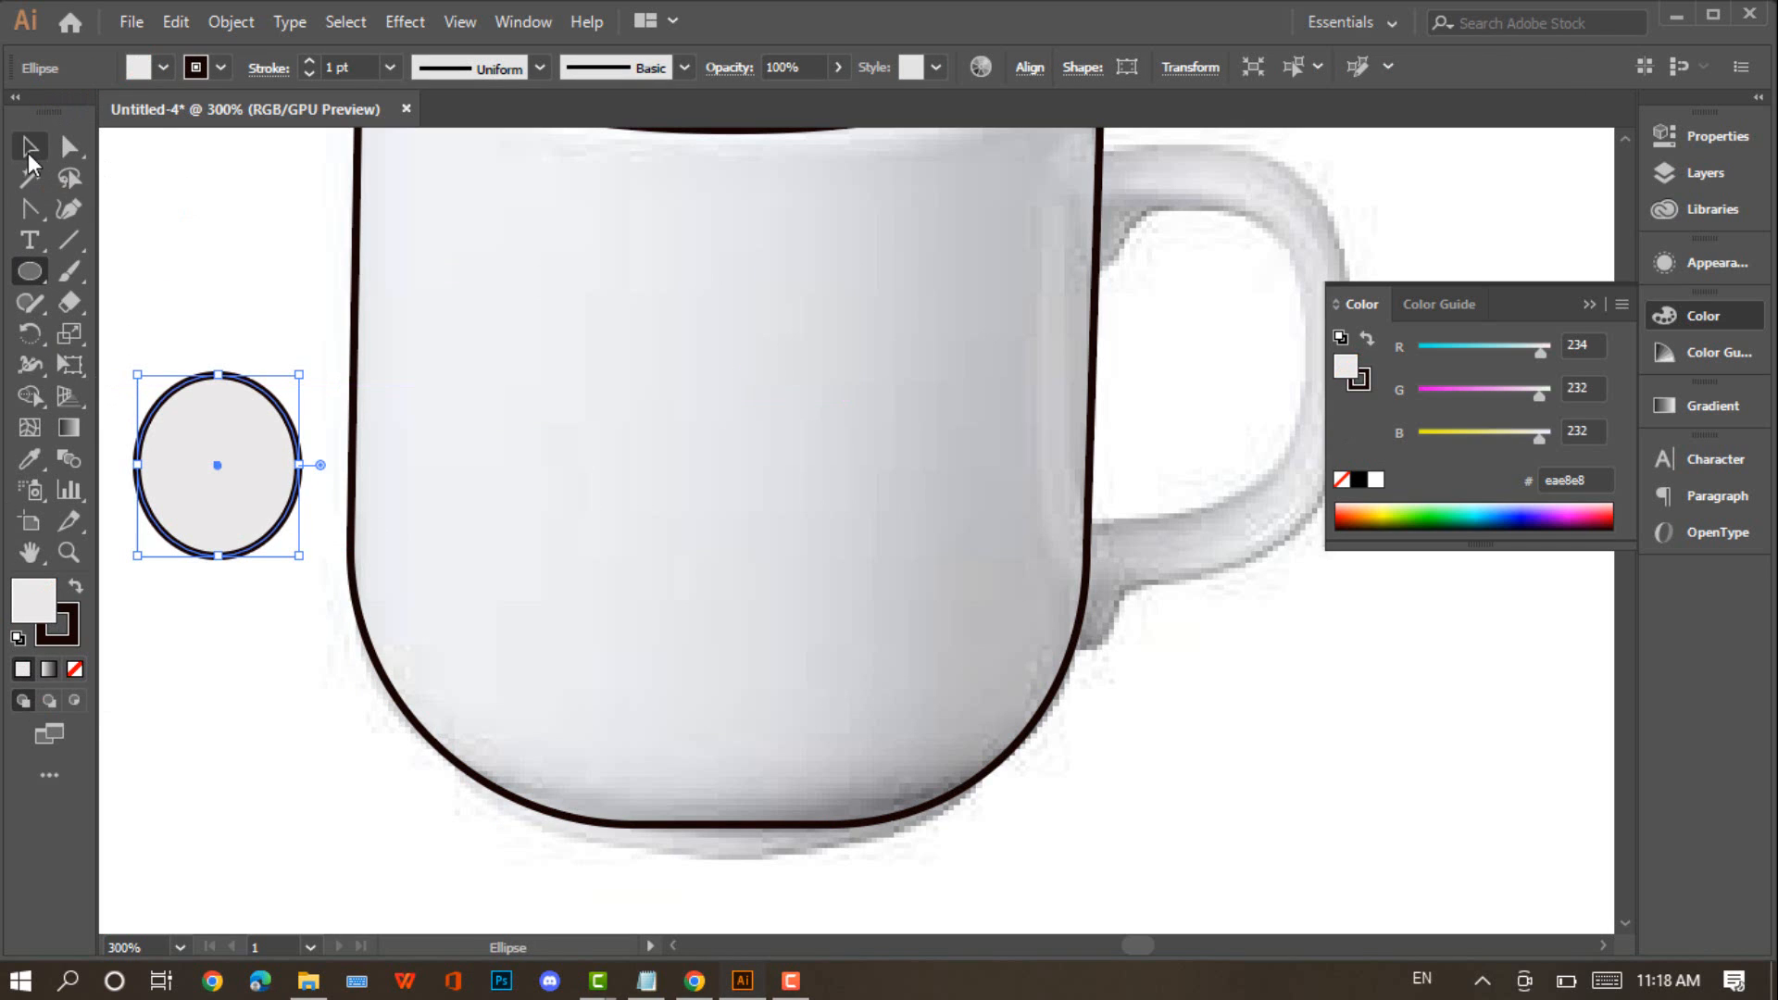
pyautogui.click(28, 148)
pyautogui.moveTo(210, 448); pyautogui.dragTo(215, 350)
# Reshape the small ellipse by raising its top anchor point and pulling both of that anchor's handles outward
pyautogui.click(72, 147)
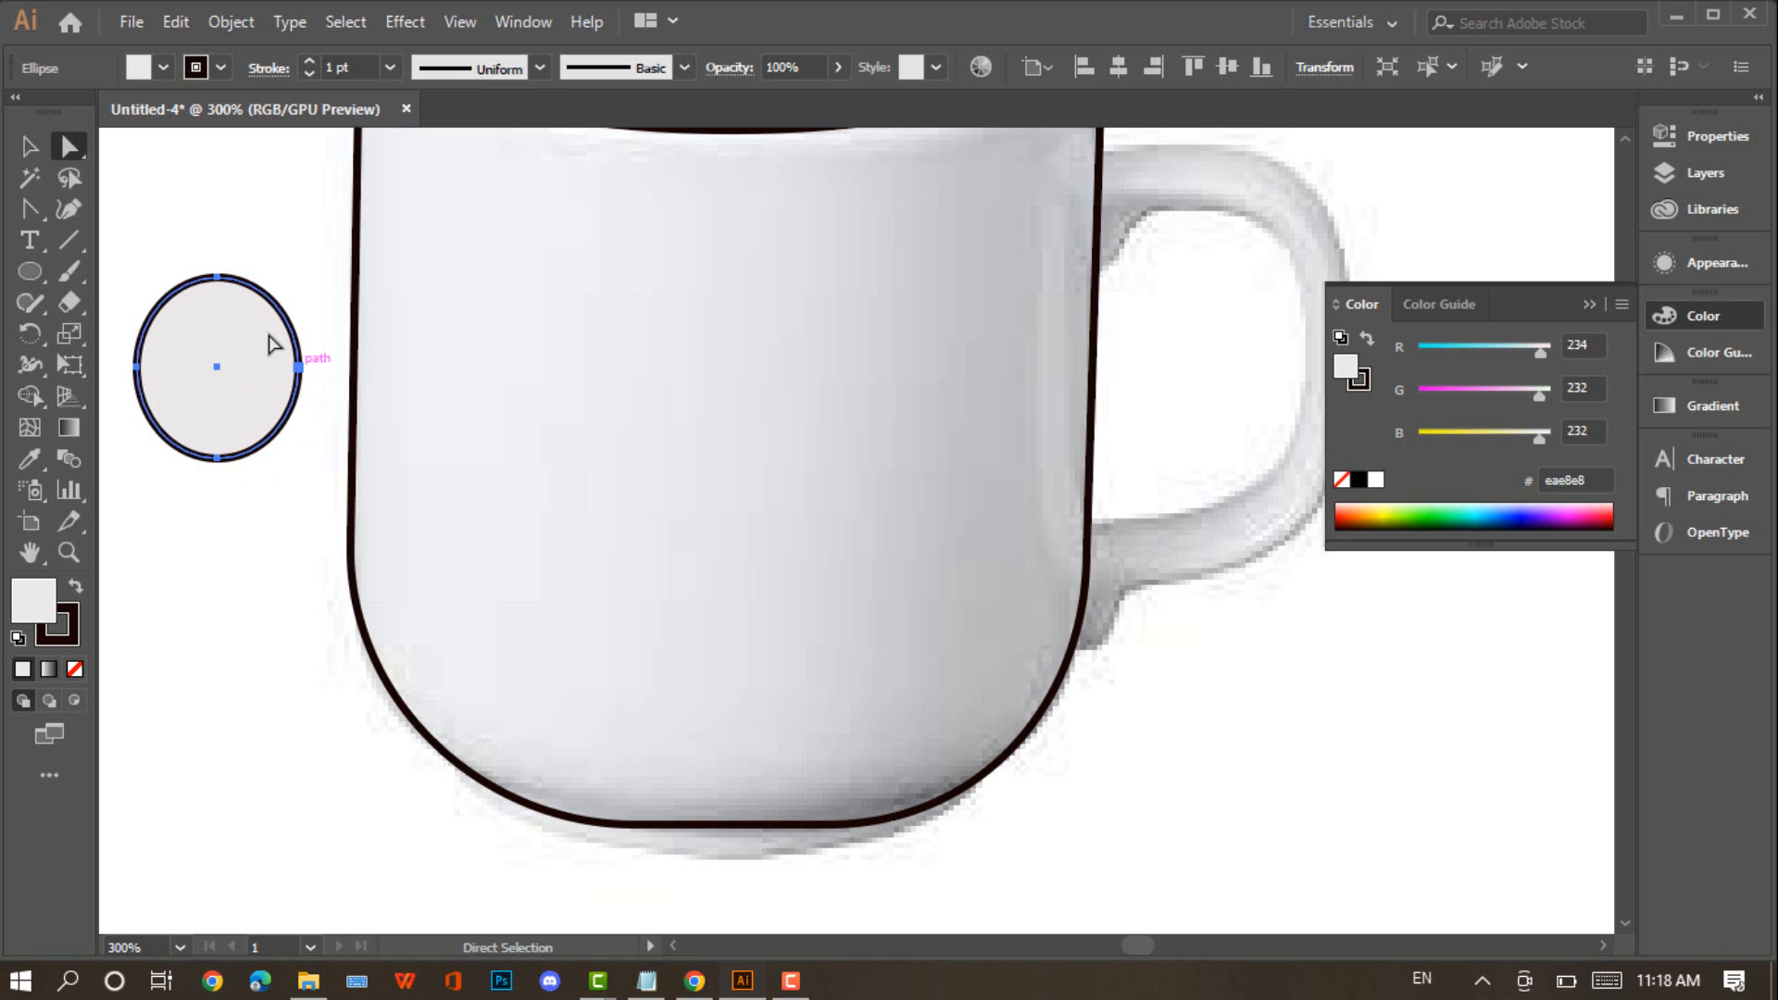
pyautogui.click(218, 279)
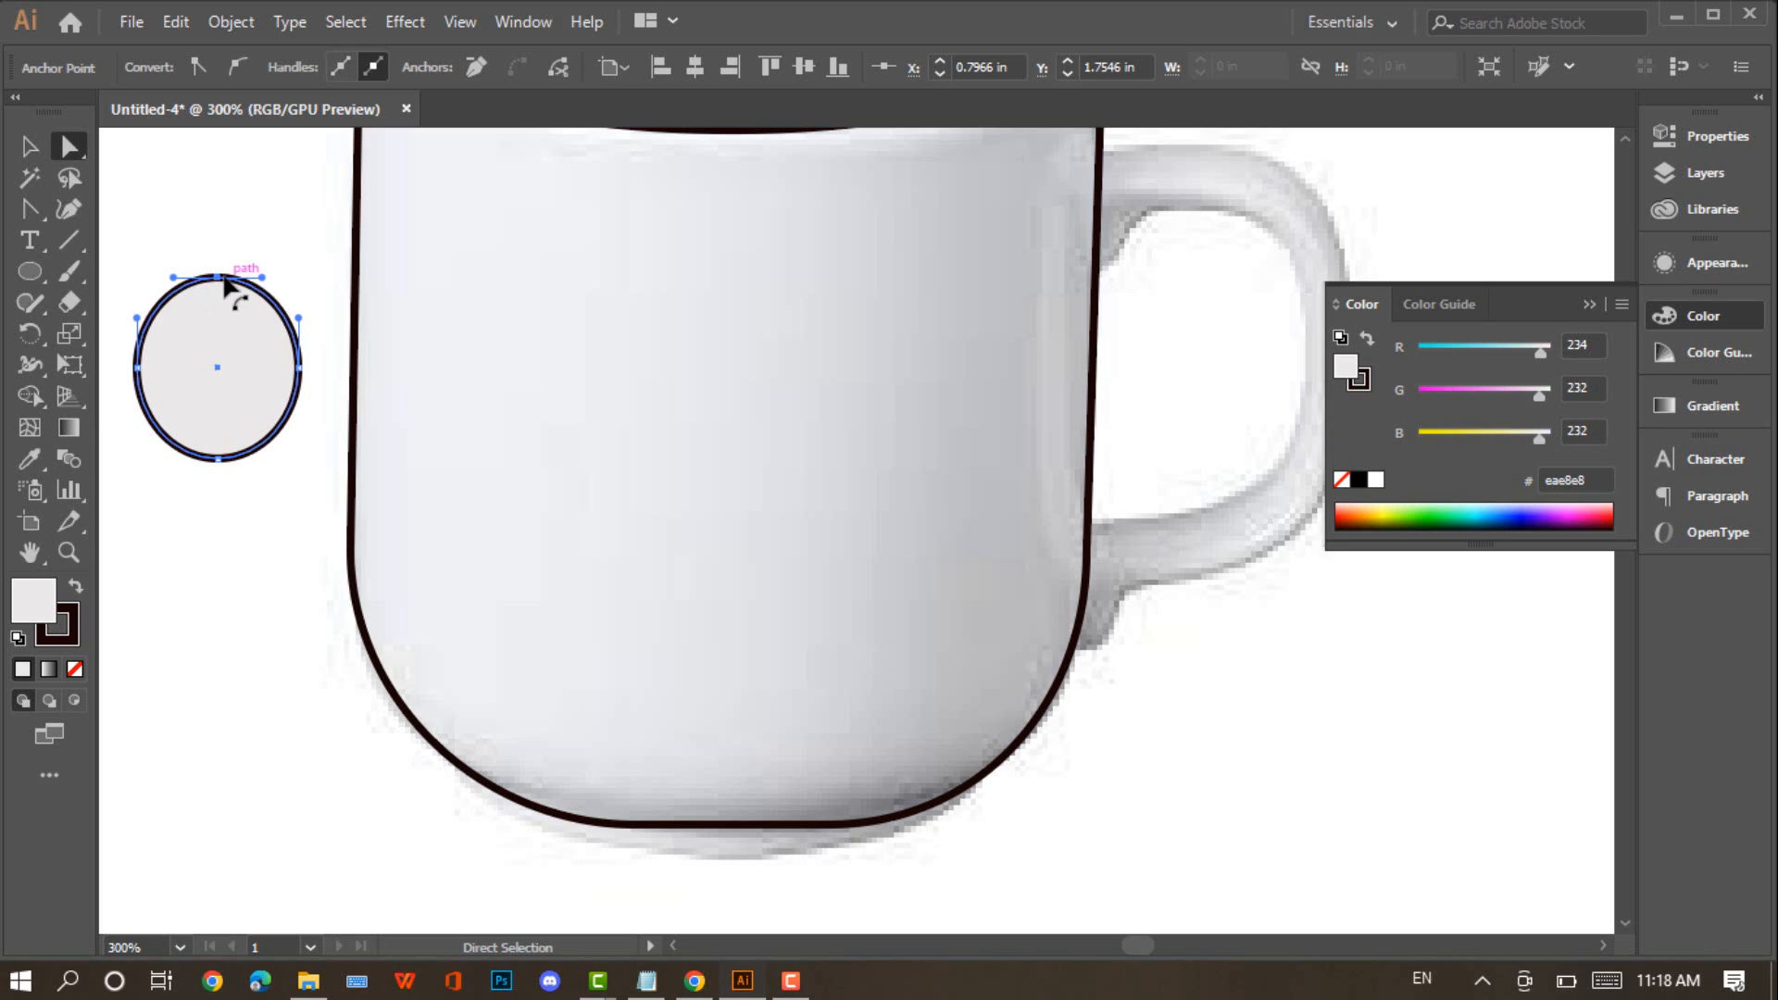
pyautogui.moveTo(217, 279); pyautogui.dragTo(218, 235)
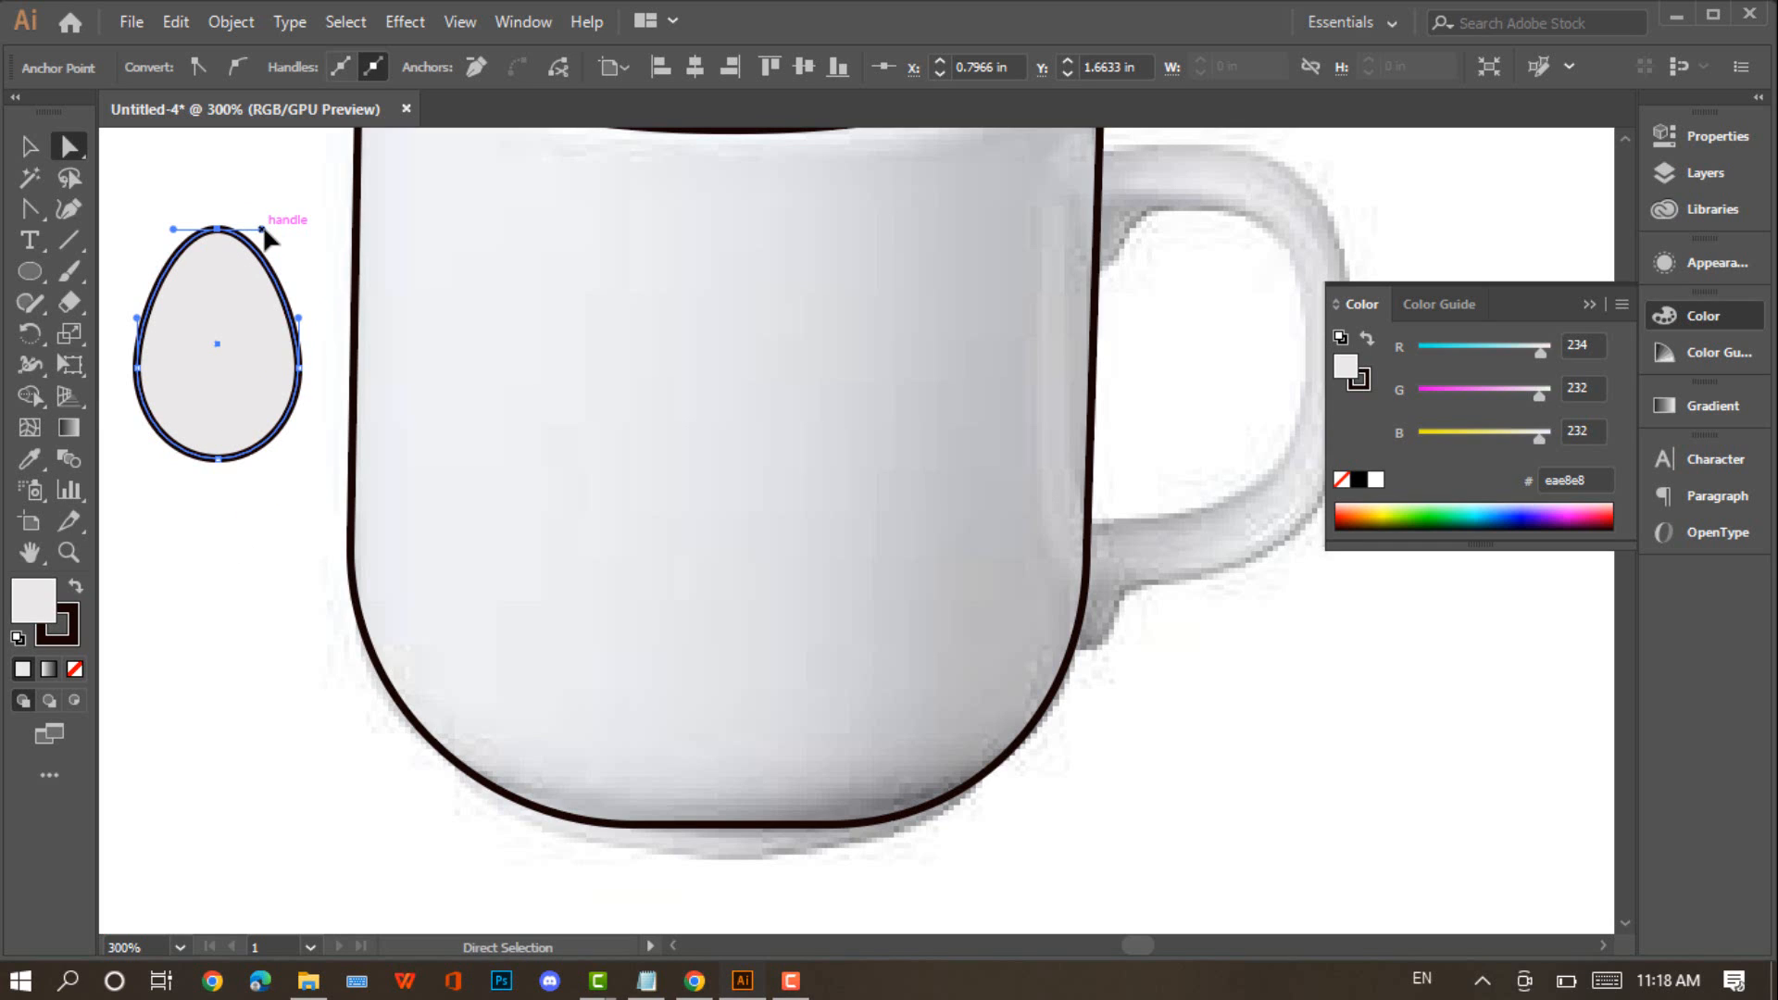
pyautogui.moveTo(262, 231); pyautogui.dragTo(330, 229)
pyautogui.moveTo(173, 234); pyautogui.dragTo(141, 217)
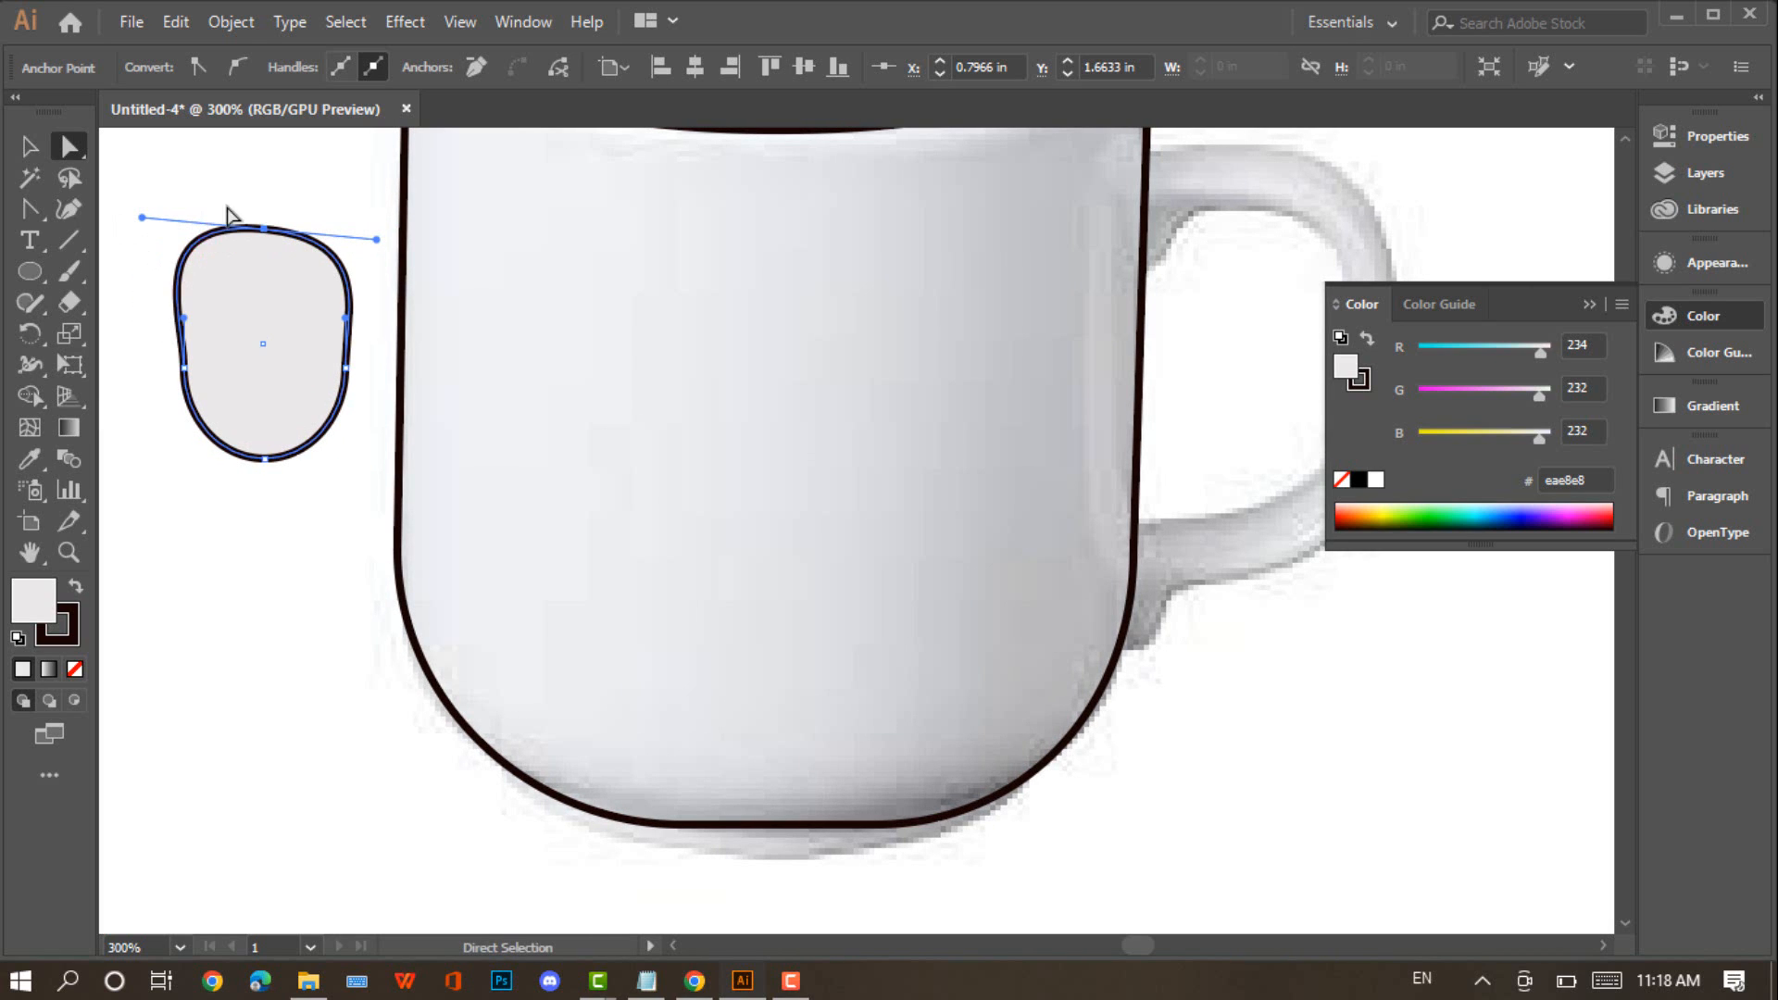
pyautogui.moveTo(264, 228); pyautogui.dragTo(261, 197)
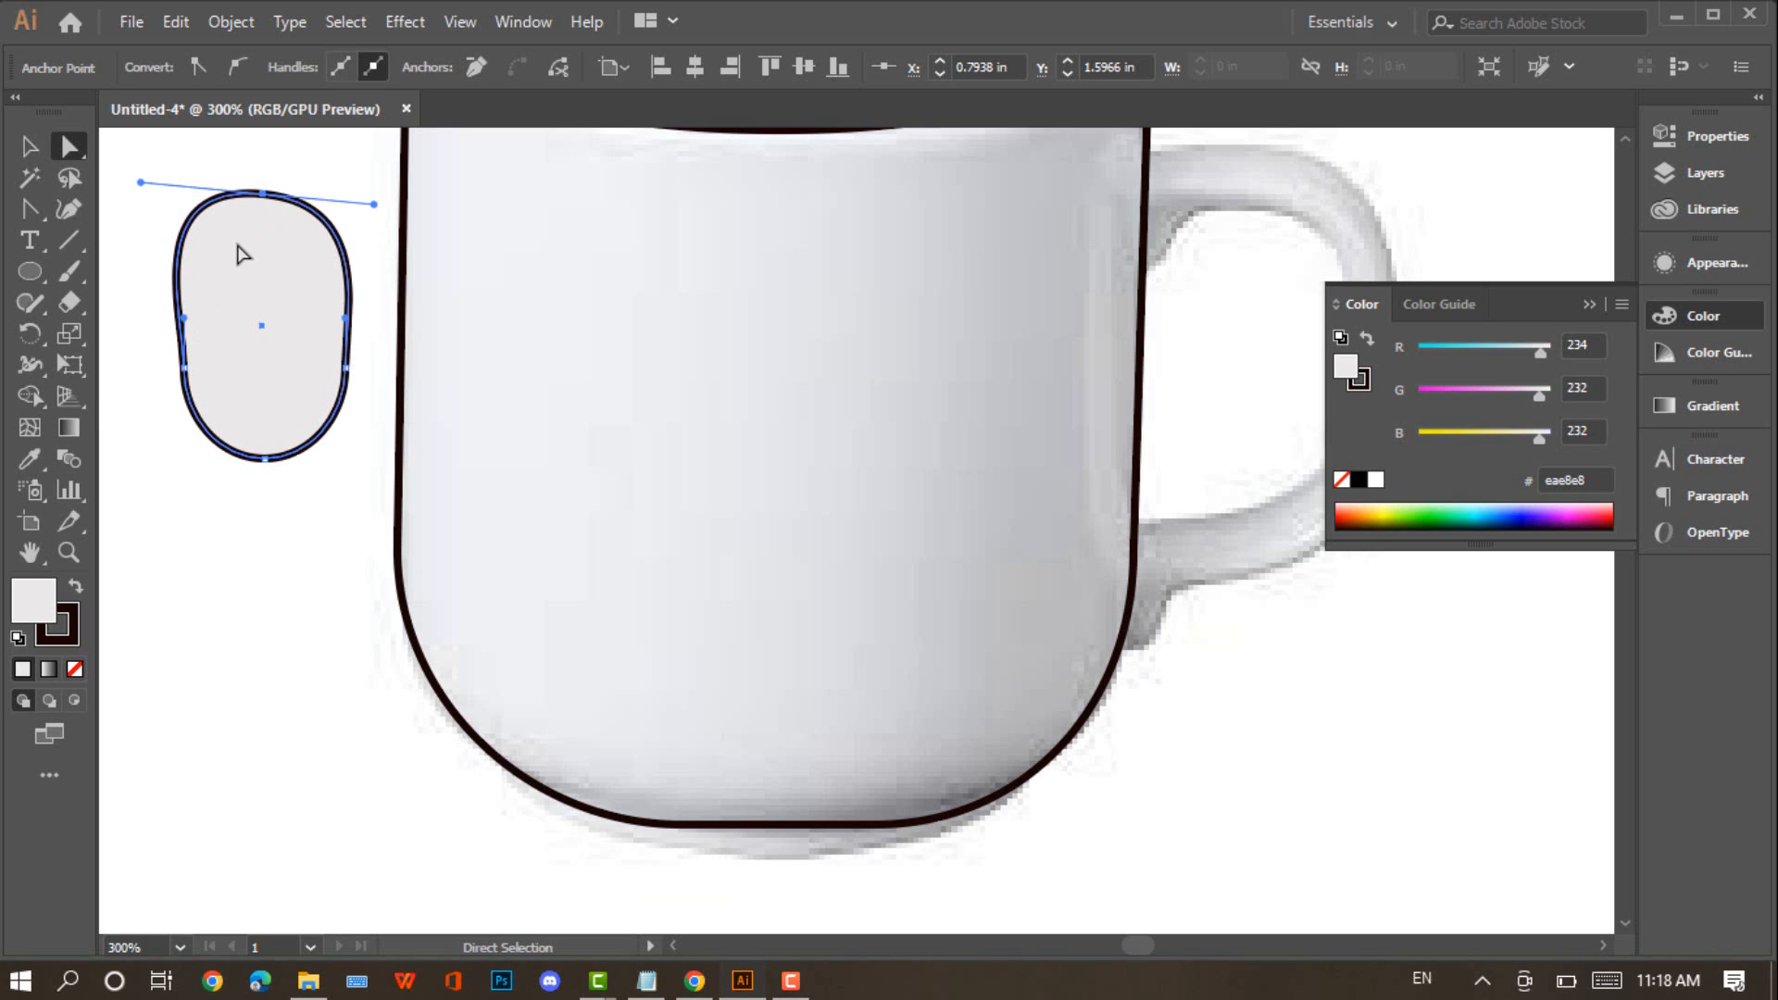
# Delete the reshaped practice ellipse beside the mug
pyautogui.click(29, 146)
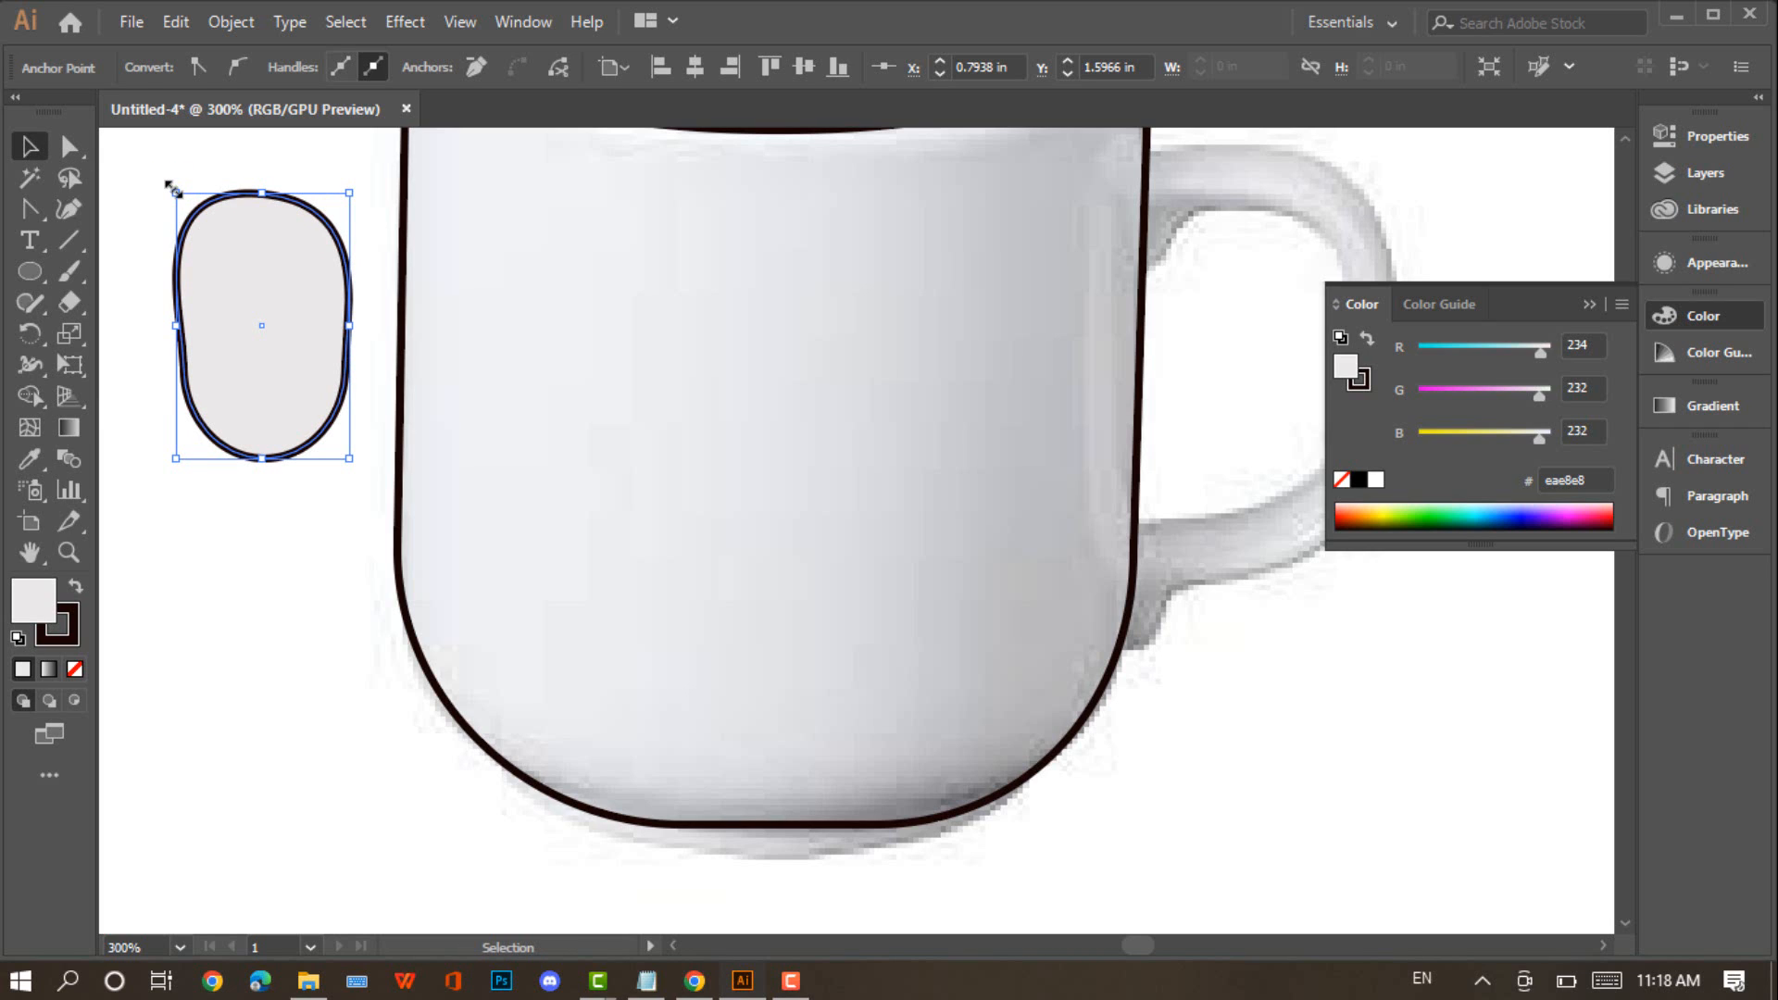
pyautogui.hotkey('ctrl', 'z')
pyautogui.press('Delete')
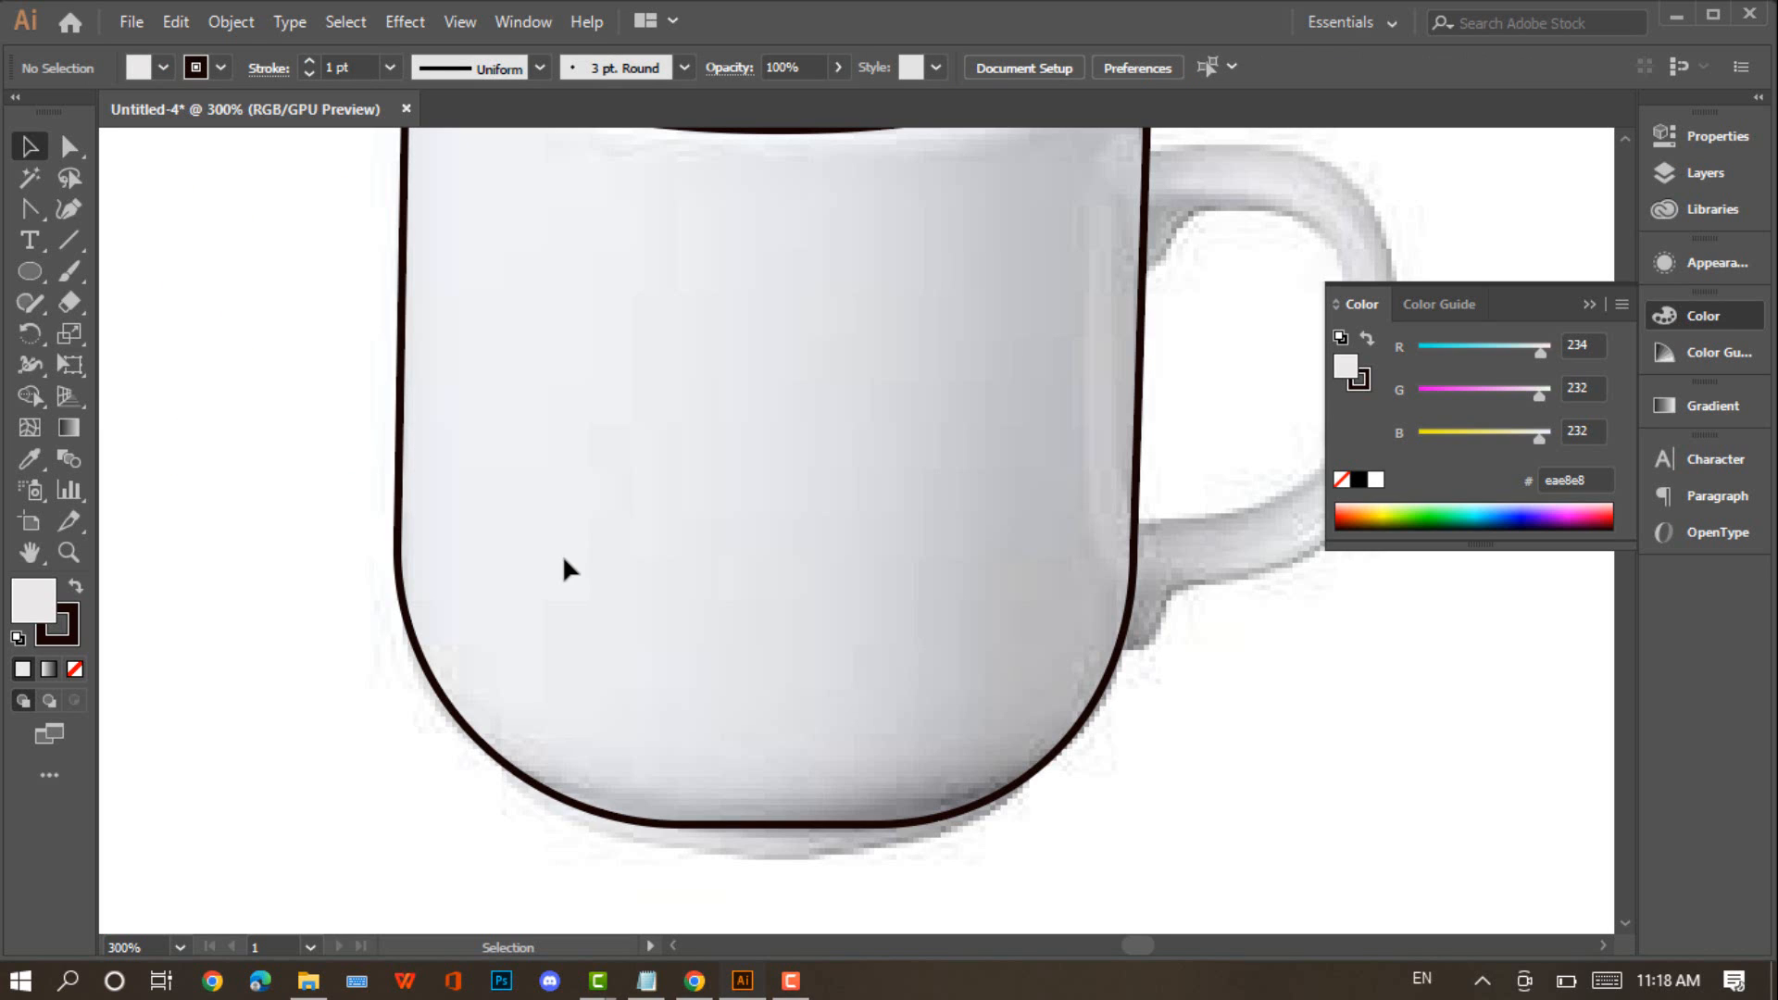
# Draw a wide, flat ellipse over the foot of the mug for its base and remove its fill
pyautogui.scroll(-5, 565, 560)
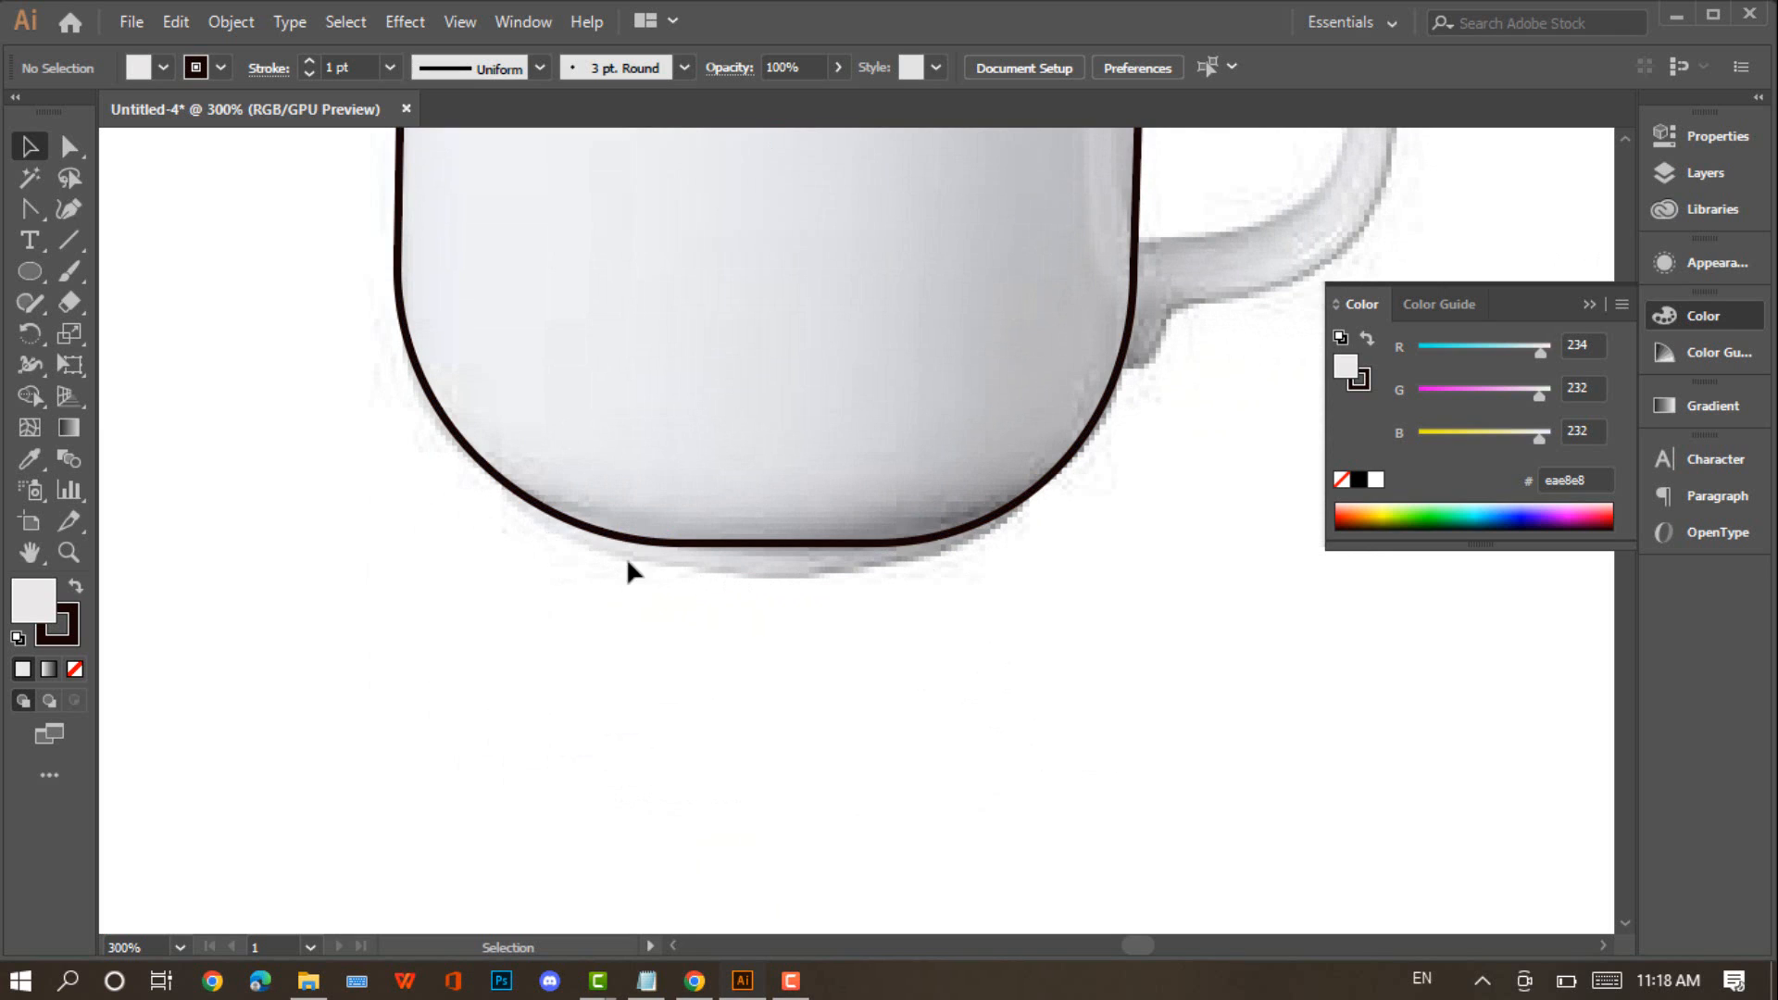
pyautogui.click(29, 271)
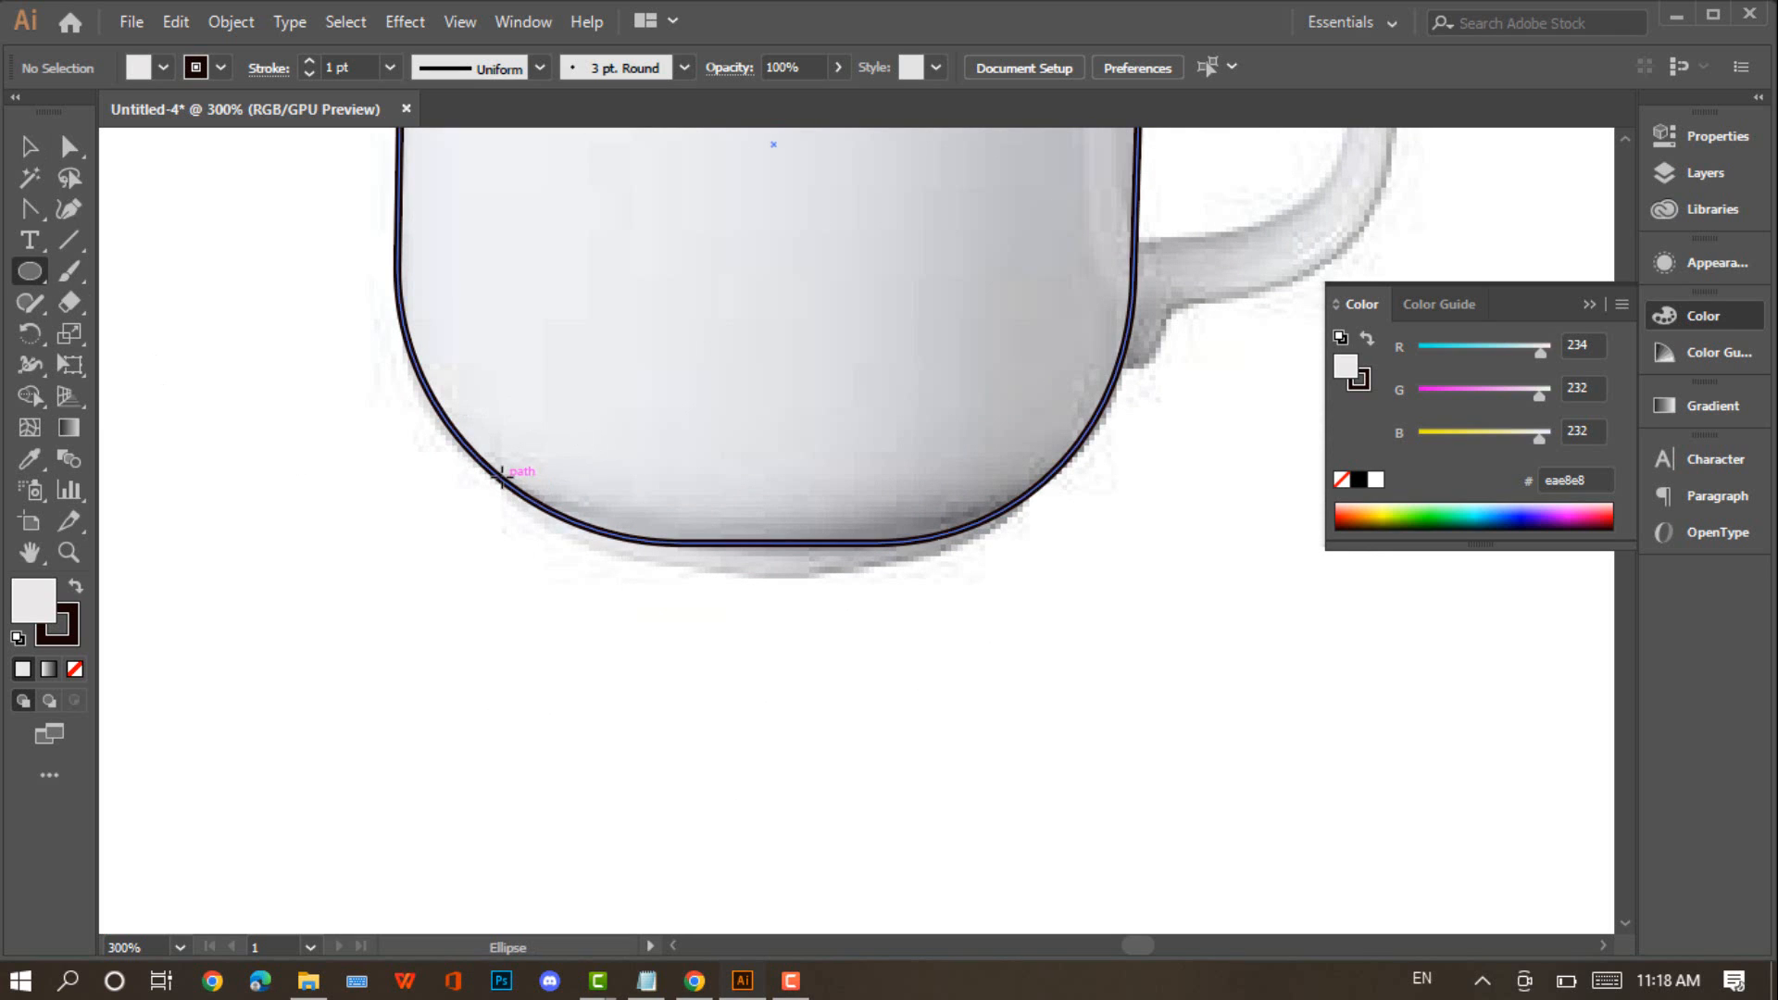
pyautogui.moveTo(500, 477)
pyautogui.mouseDown()
pyautogui.moveTo(794, 568)
pyautogui.moveTo(964, 599)
pyautogui.moveTo(1046, 581)
pyautogui.mouseUp()
pyautogui.click(30, 147)
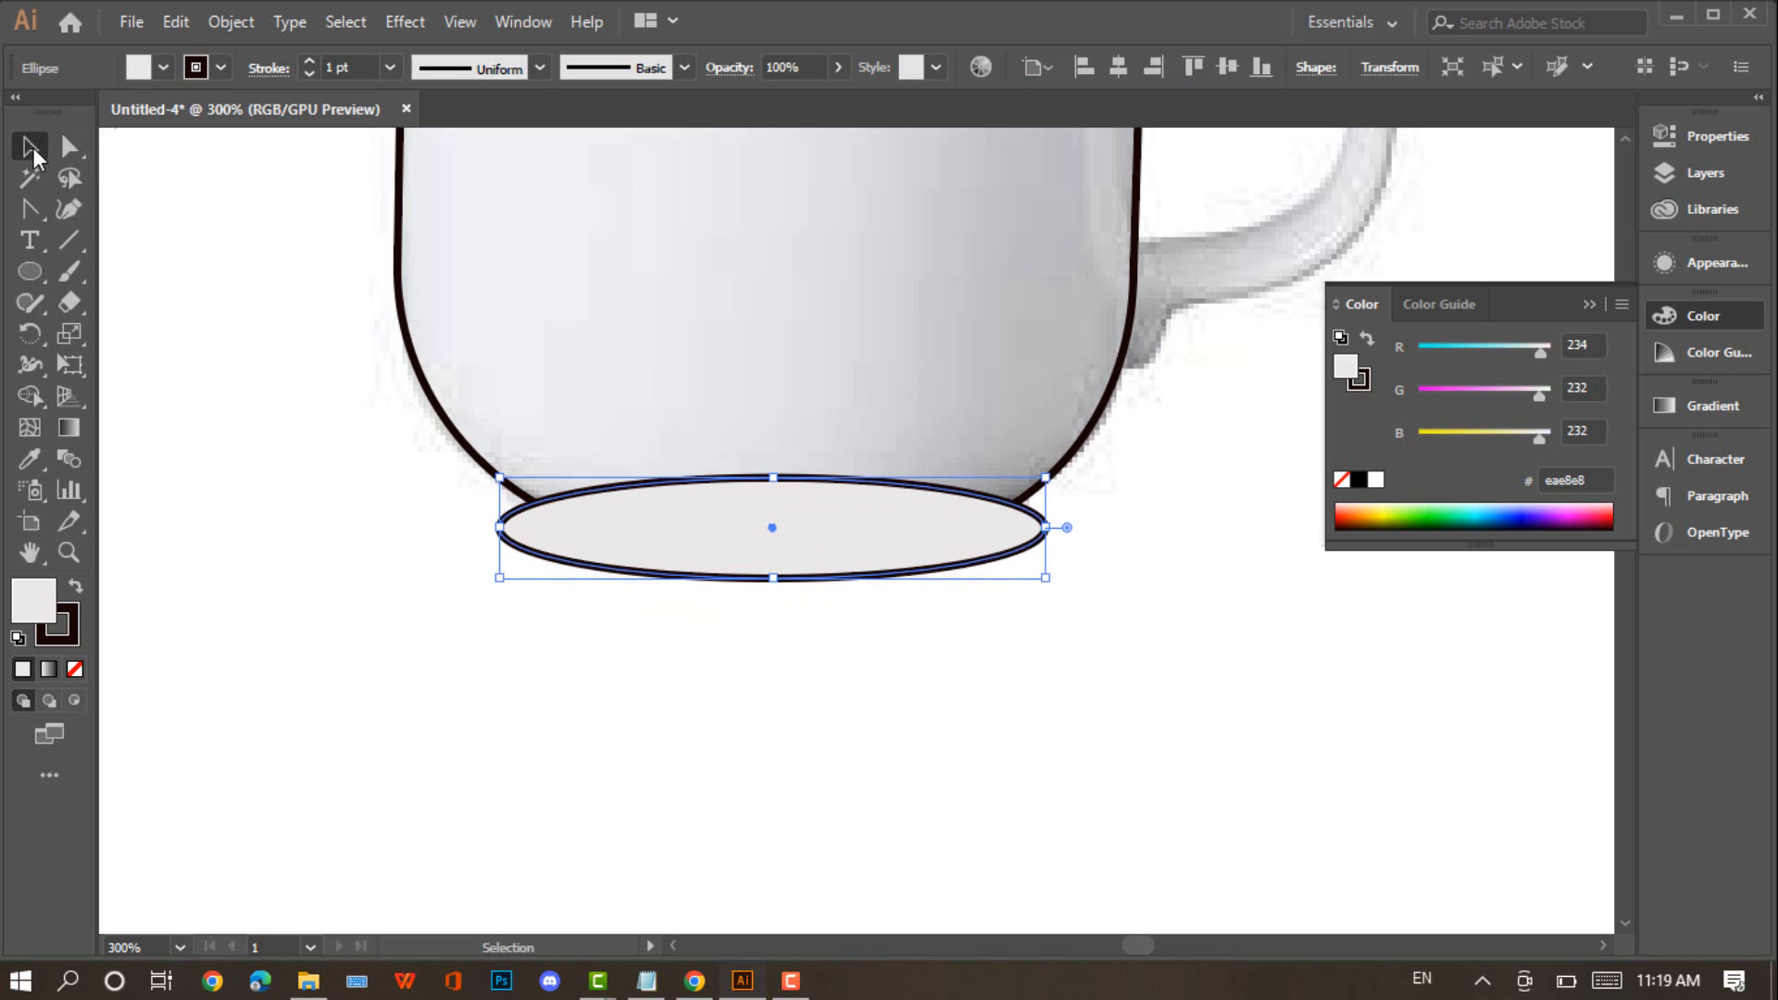
pyautogui.click(75, 670)
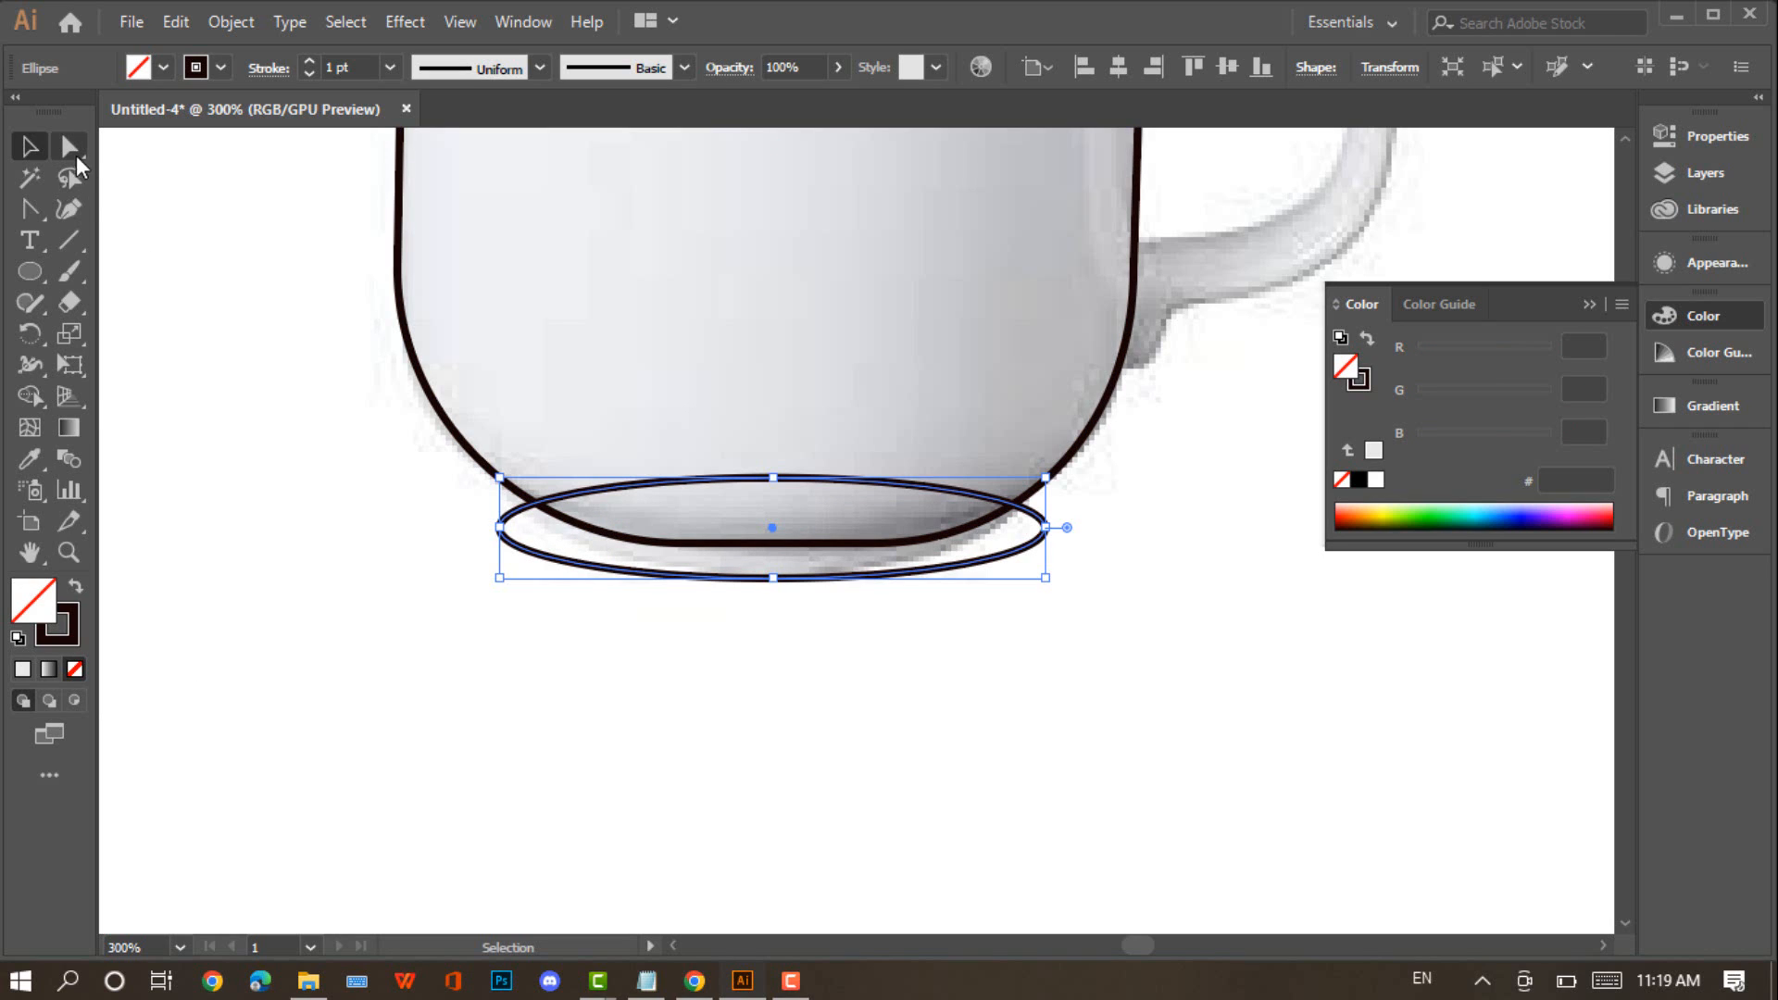
# Raise the base ellipse's left anchor onto the body outline and move its right anchor up and inward to about X 2.20 in, Y 2.72 in
pyautogui.click(72, 148)
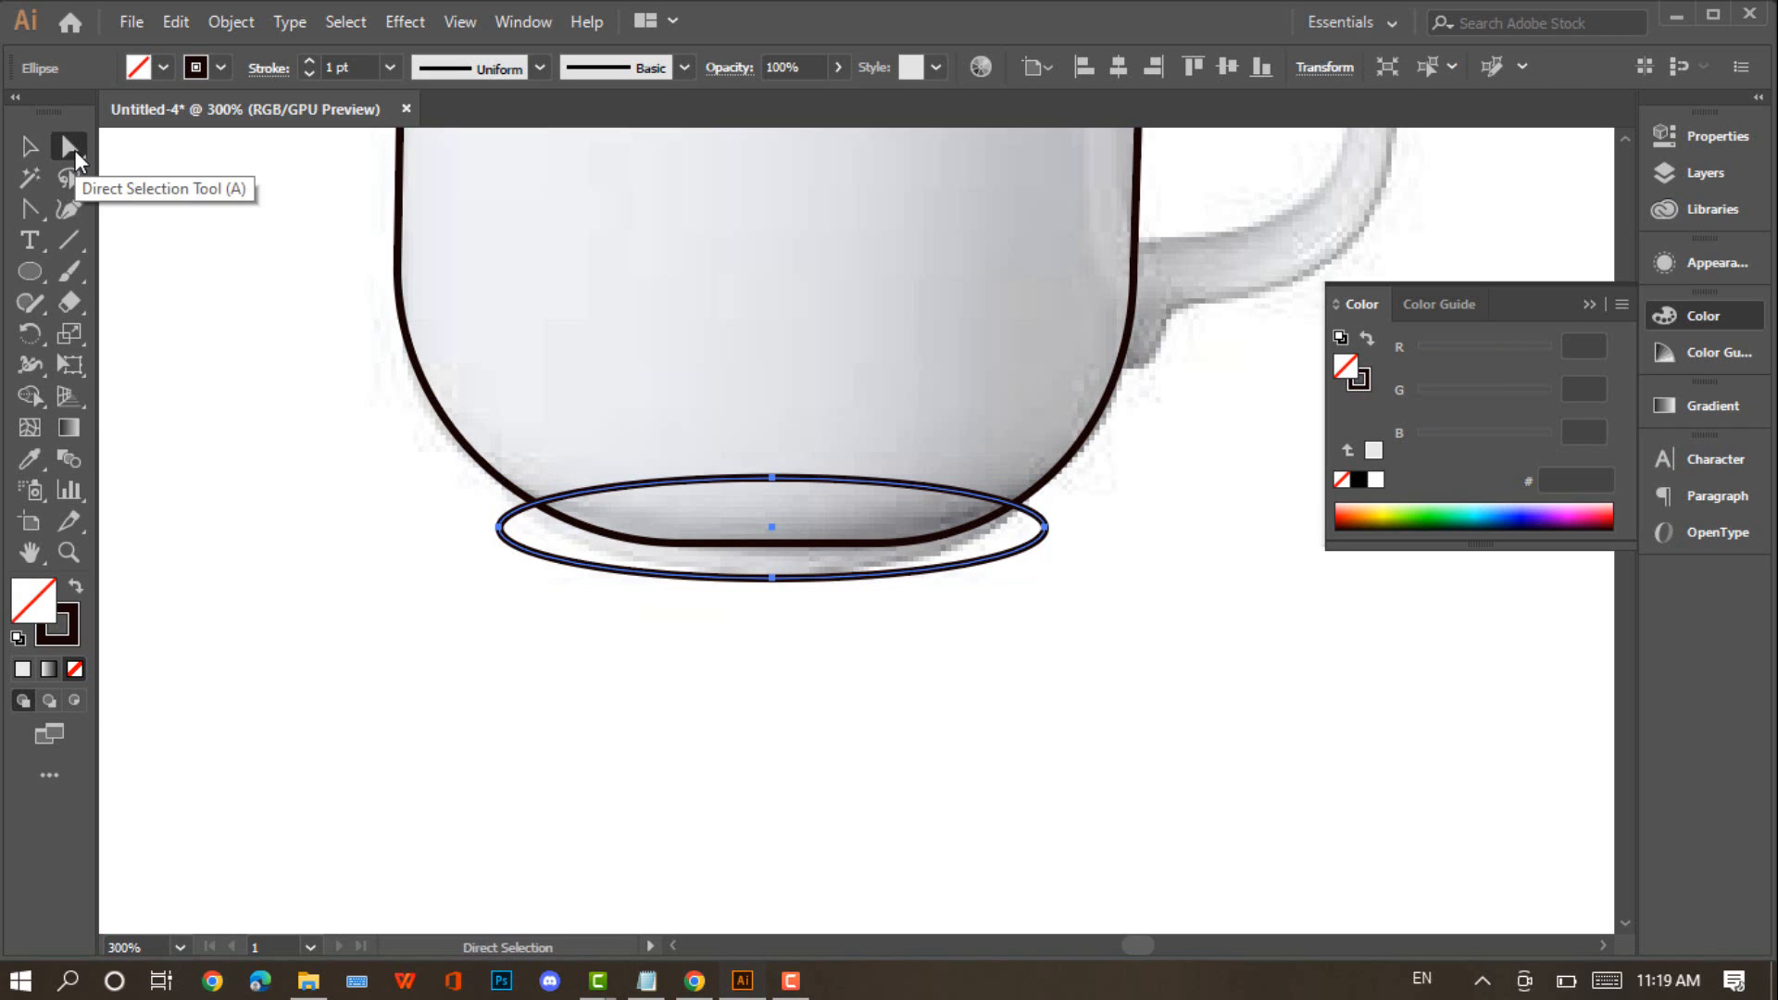
pyautogui.click(498, 528)
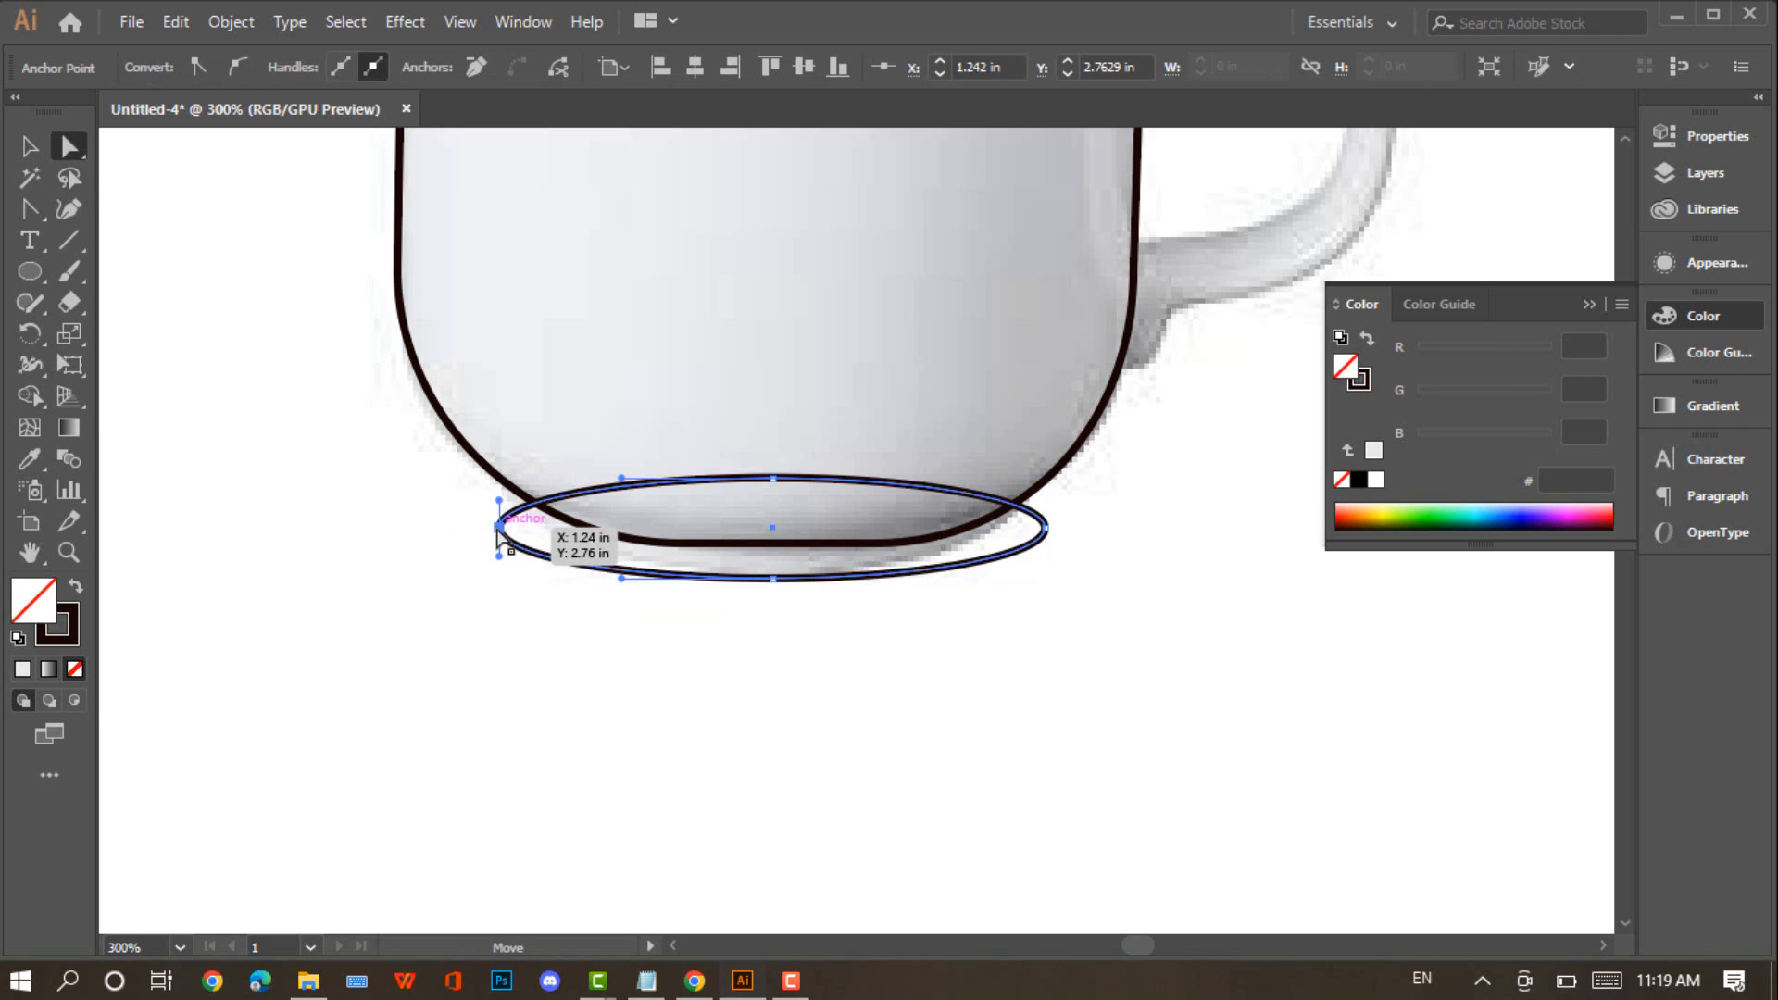
pyautogui.moveTo(500, 530); pyautogui.dragTo(500, 491)
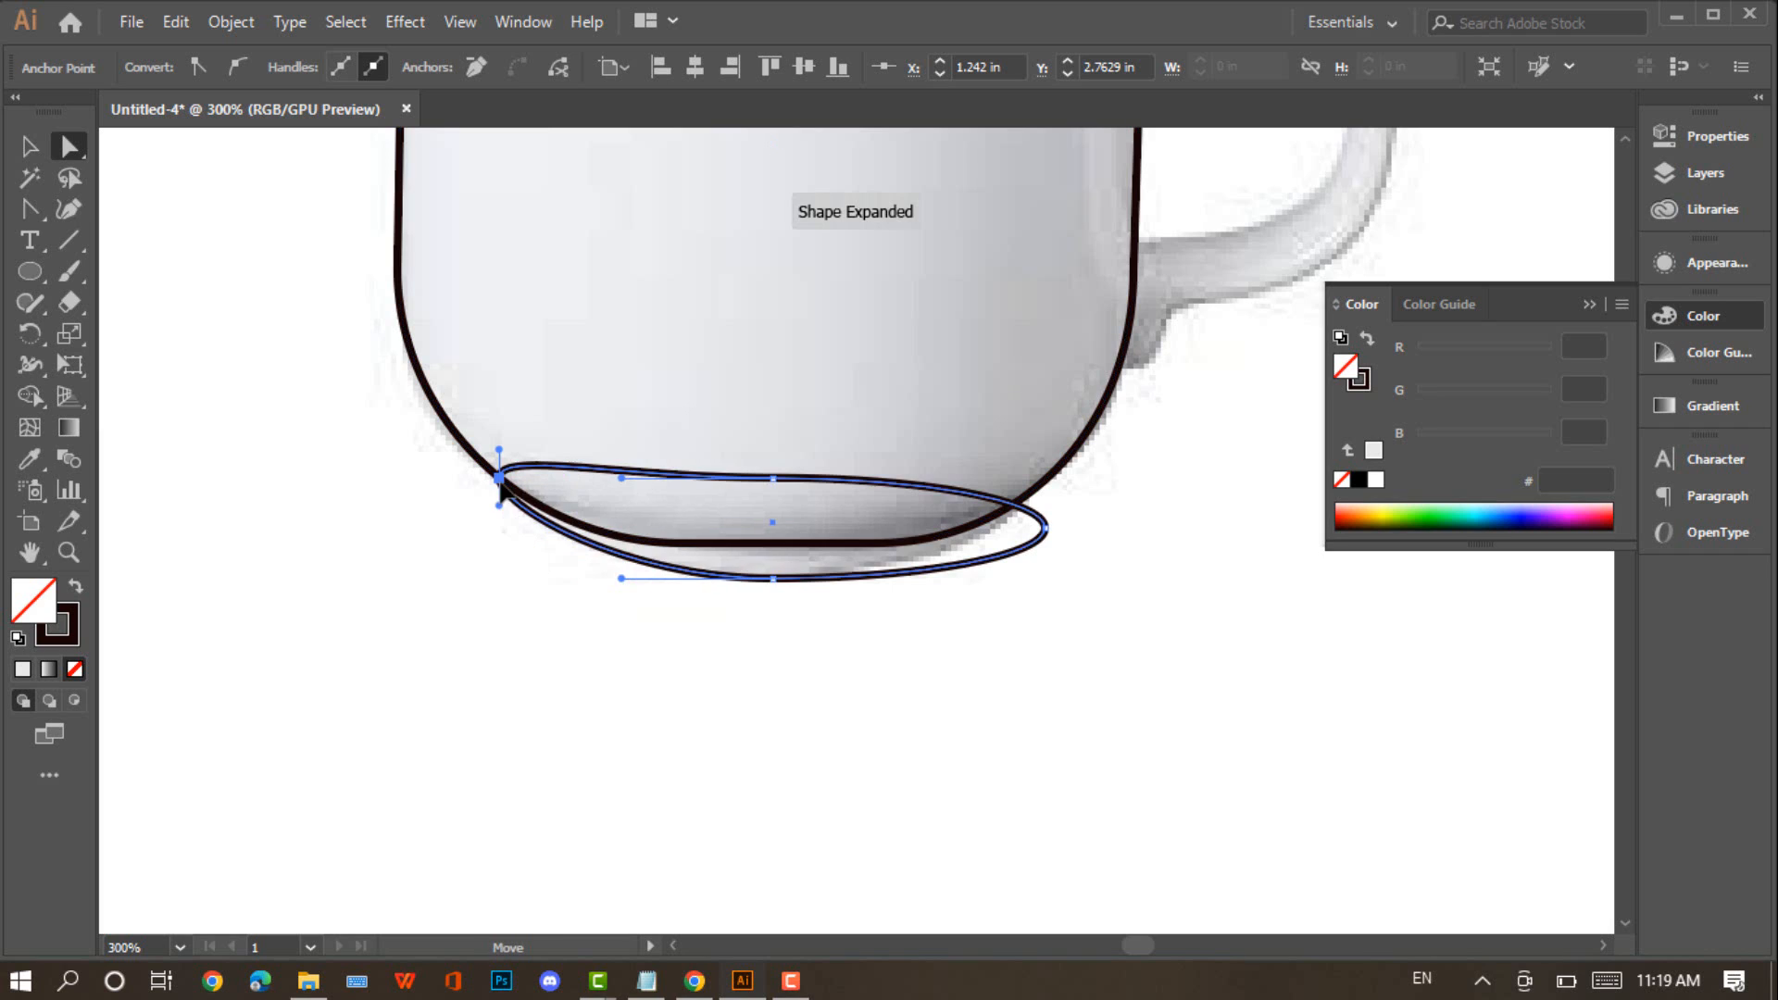
pyautogui.moveTo(1044, 533); pyautogui.dragTo(1008, 508)
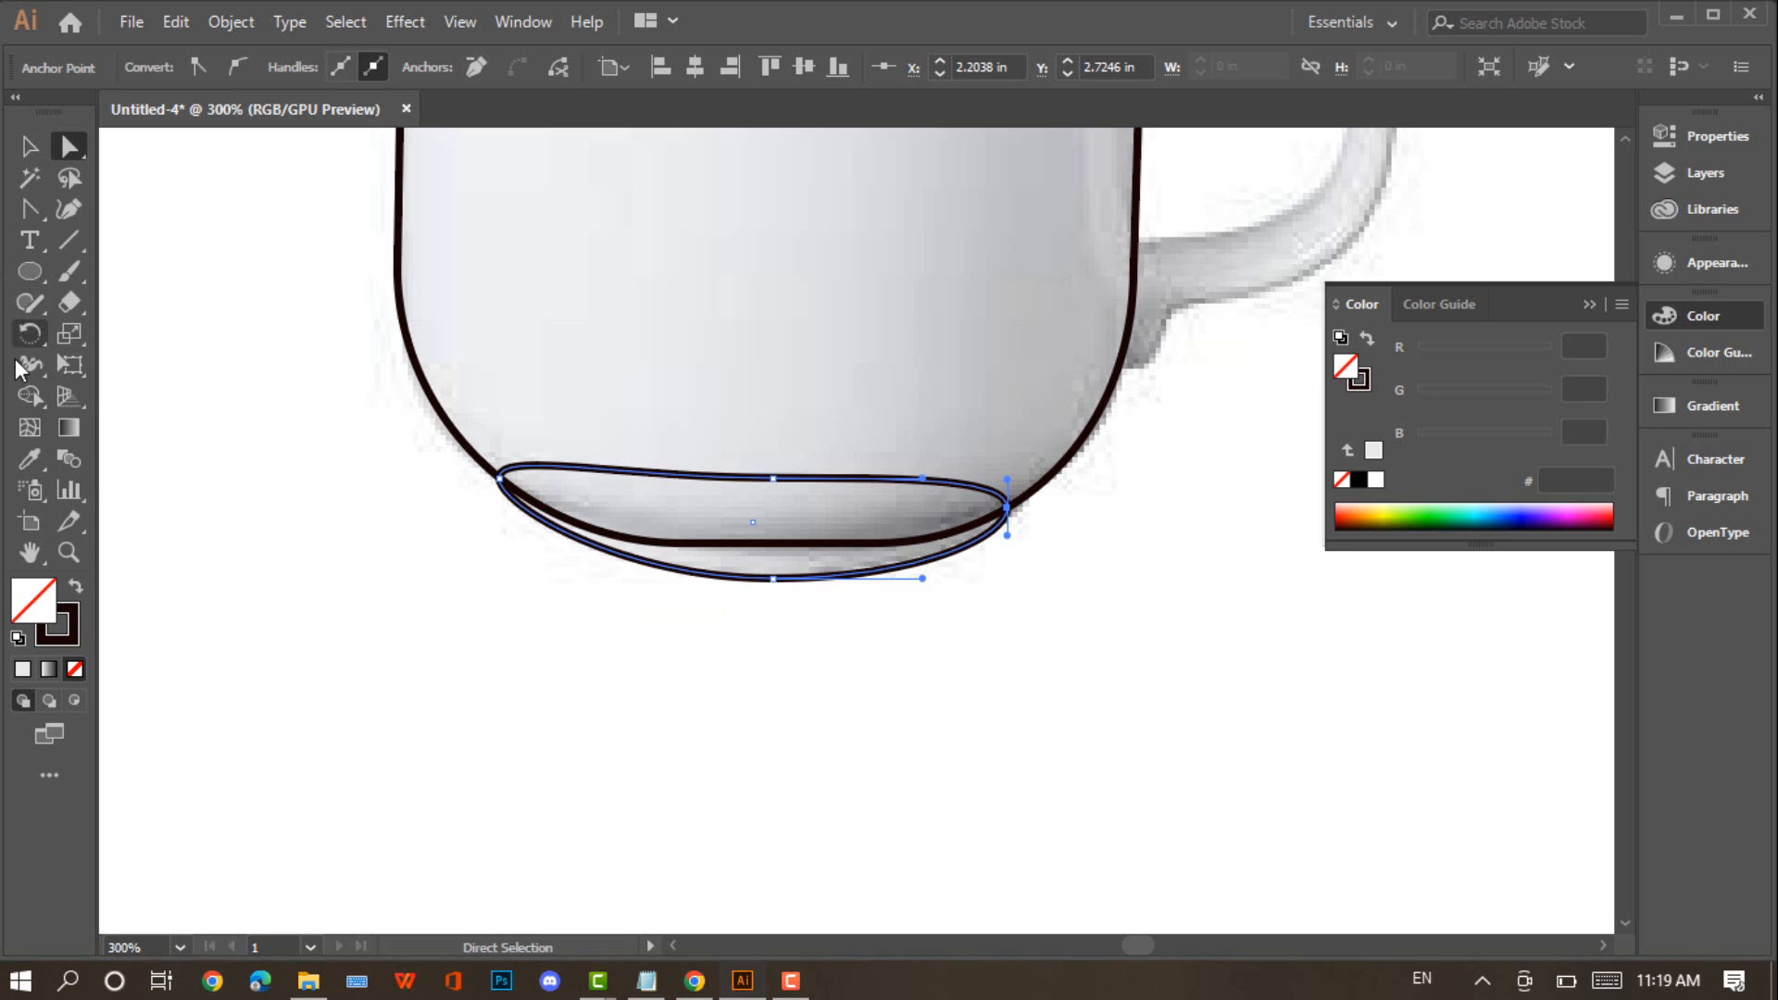
# Fill the reshaped base with light grey eae8e8 and send it backward one level
pyautogui.click(23, 668)
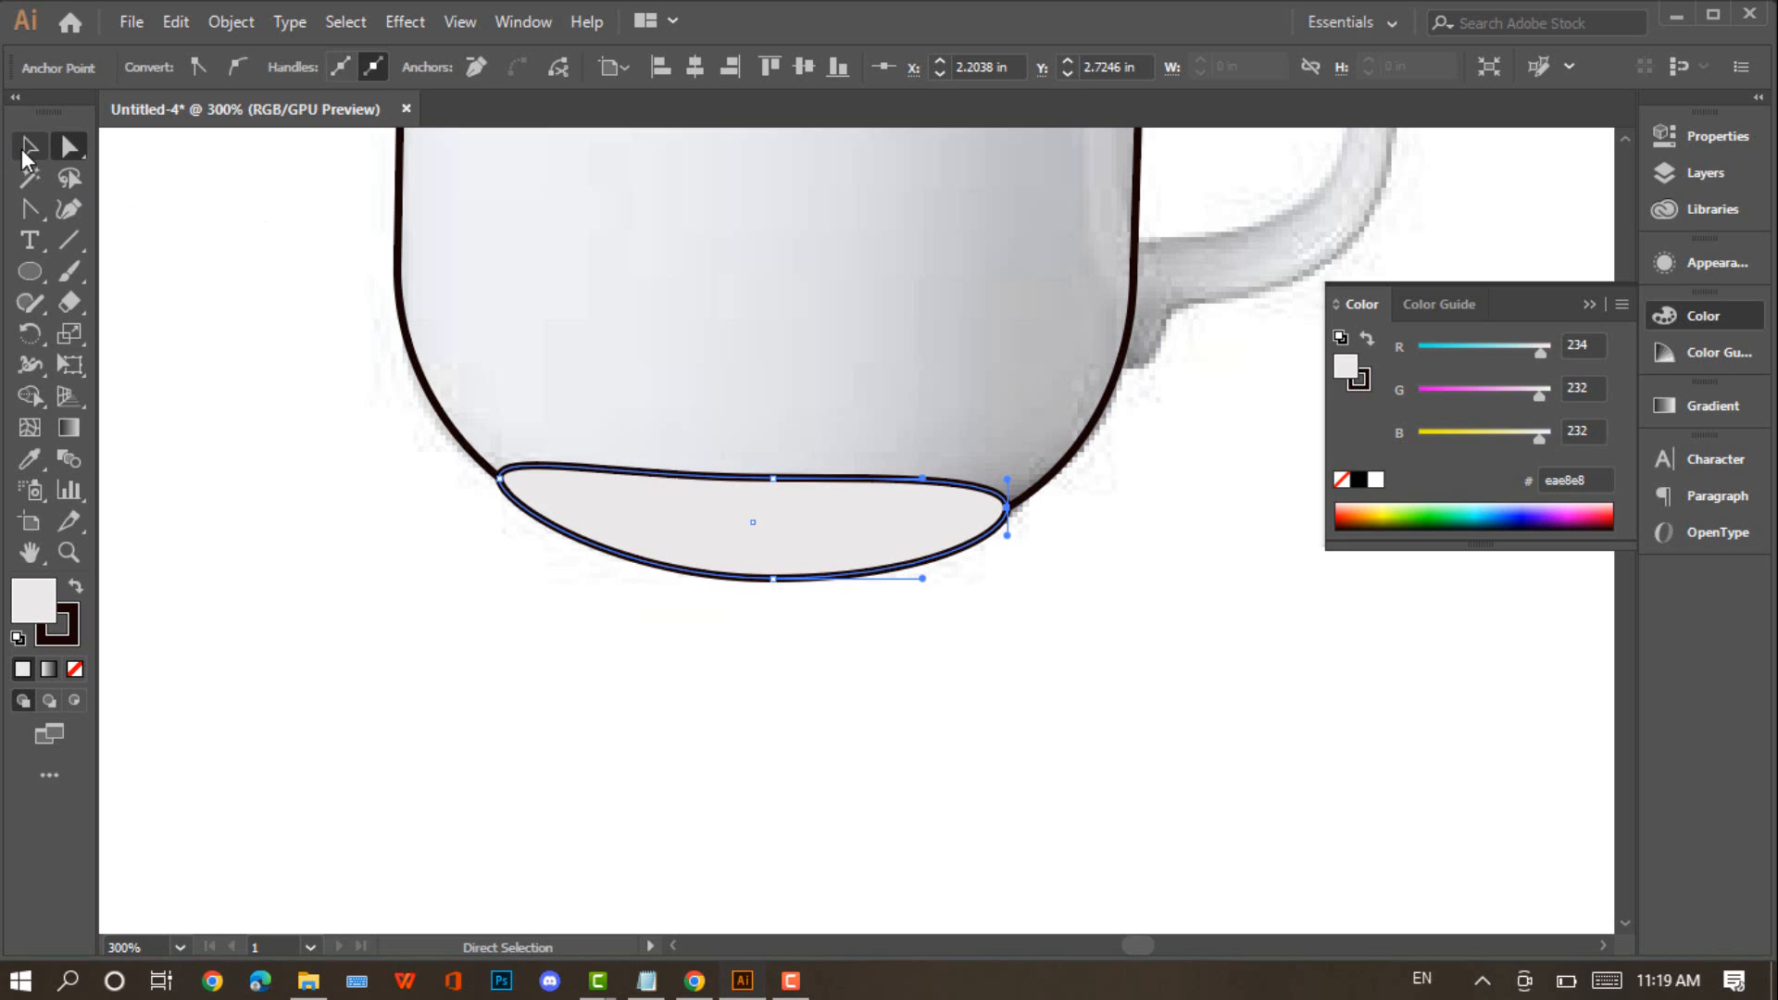
pyautogui.click(24, 150)
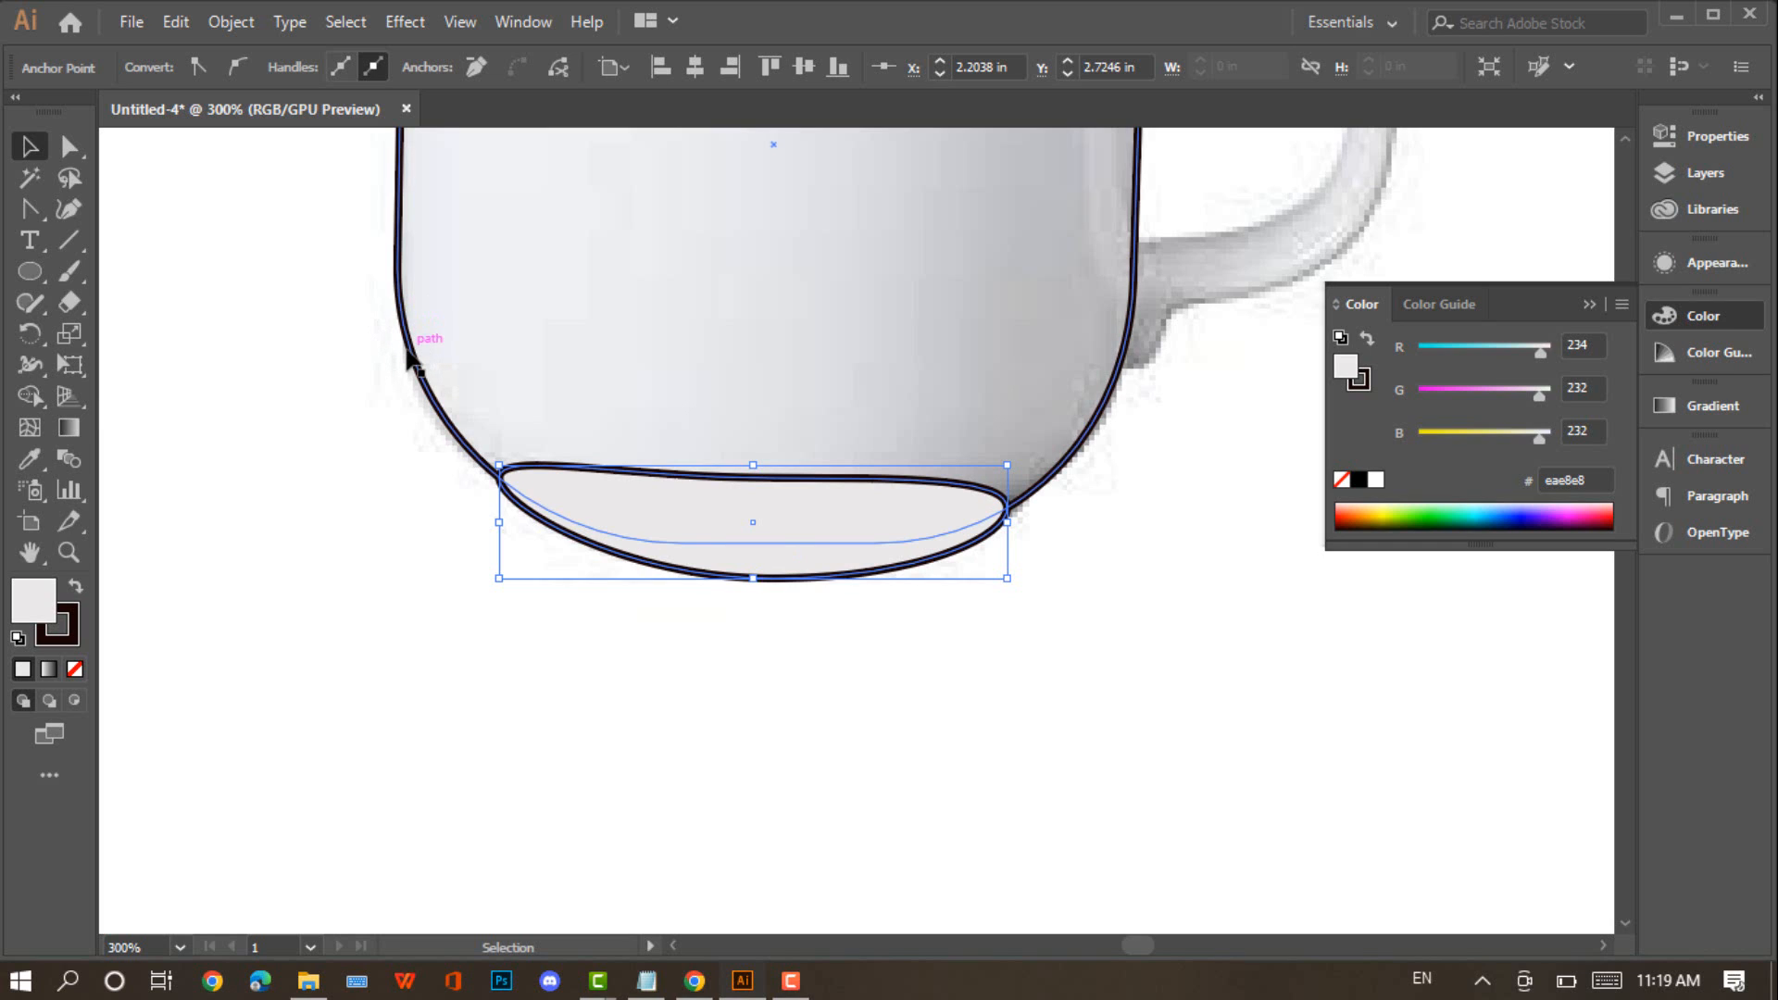
pyautogui.rightClick(904, 522)
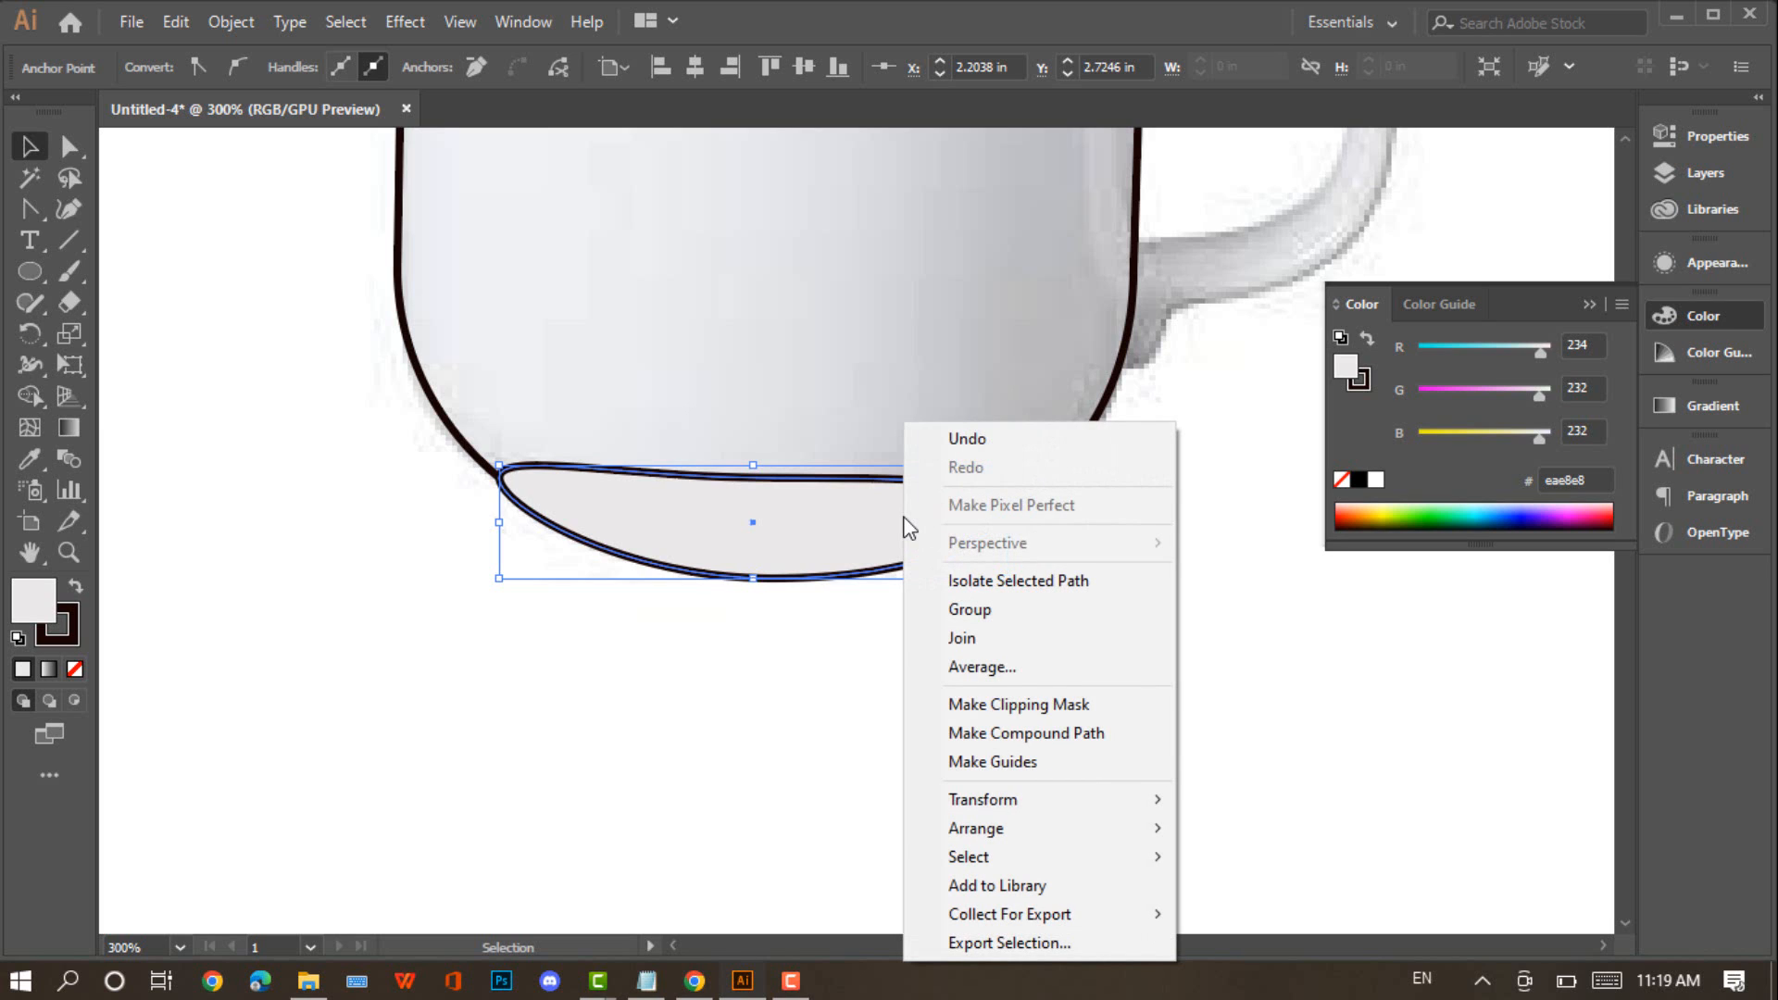
pyautogui.moveTo(1032, 840)
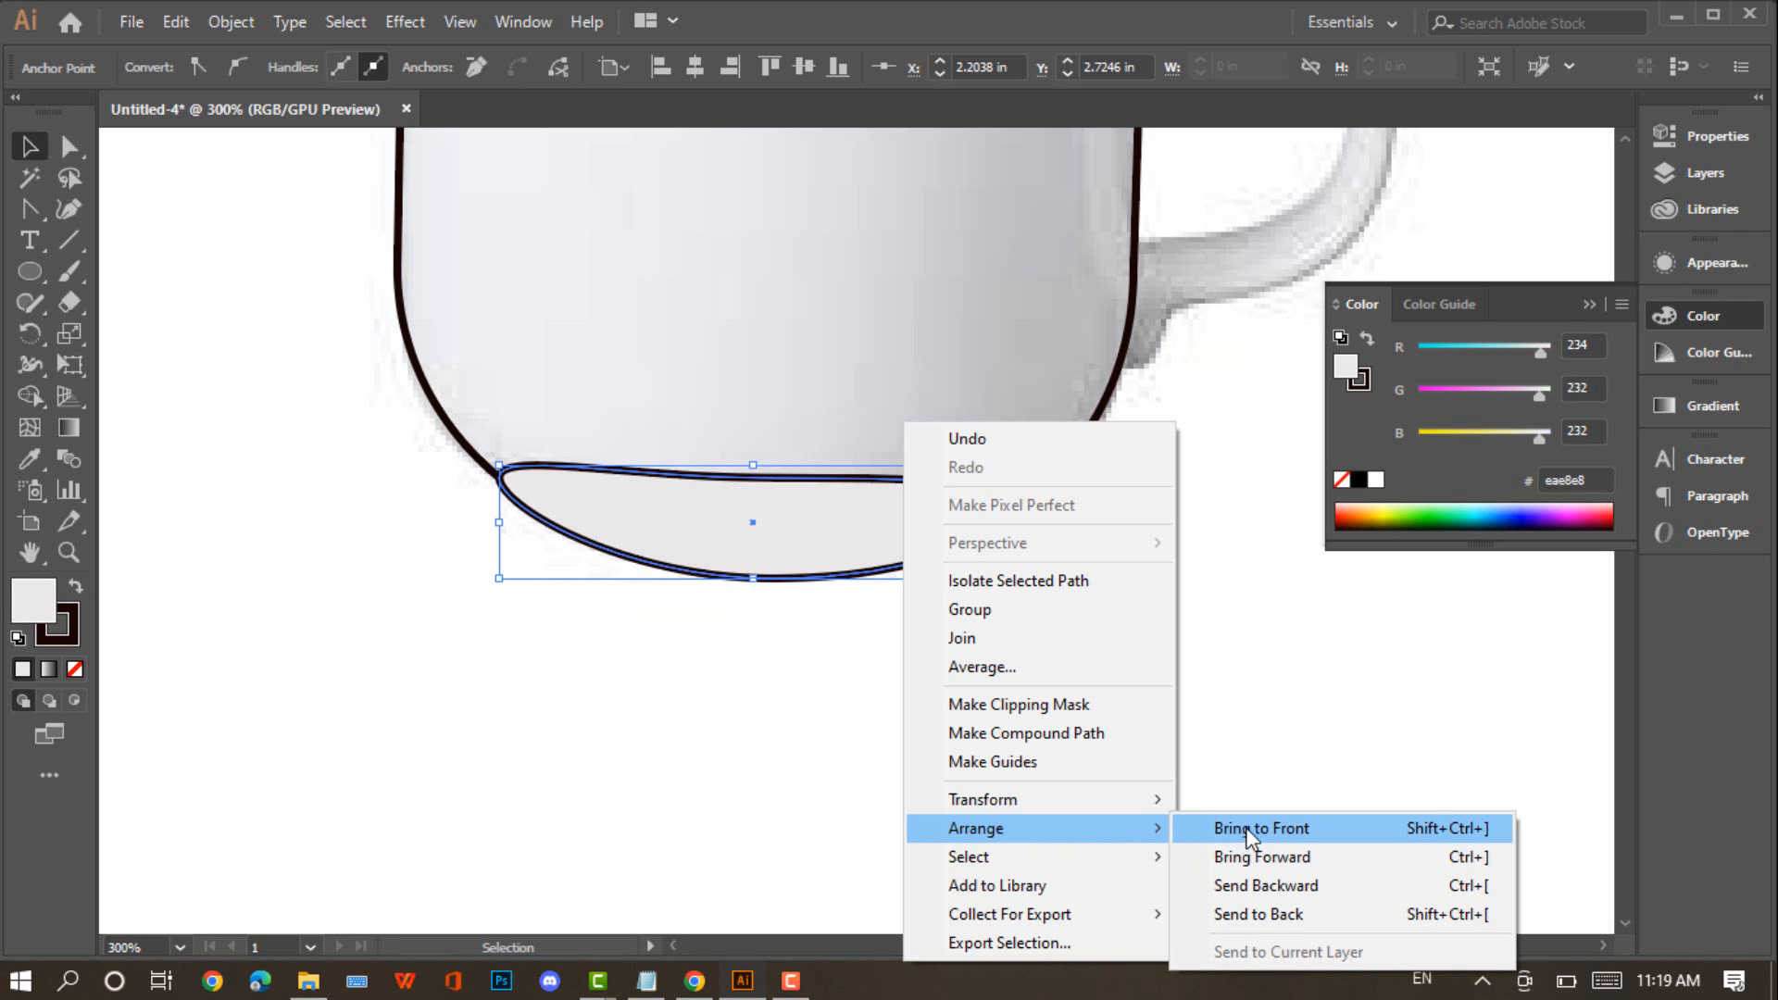
pyautogui.click(1269, 889)
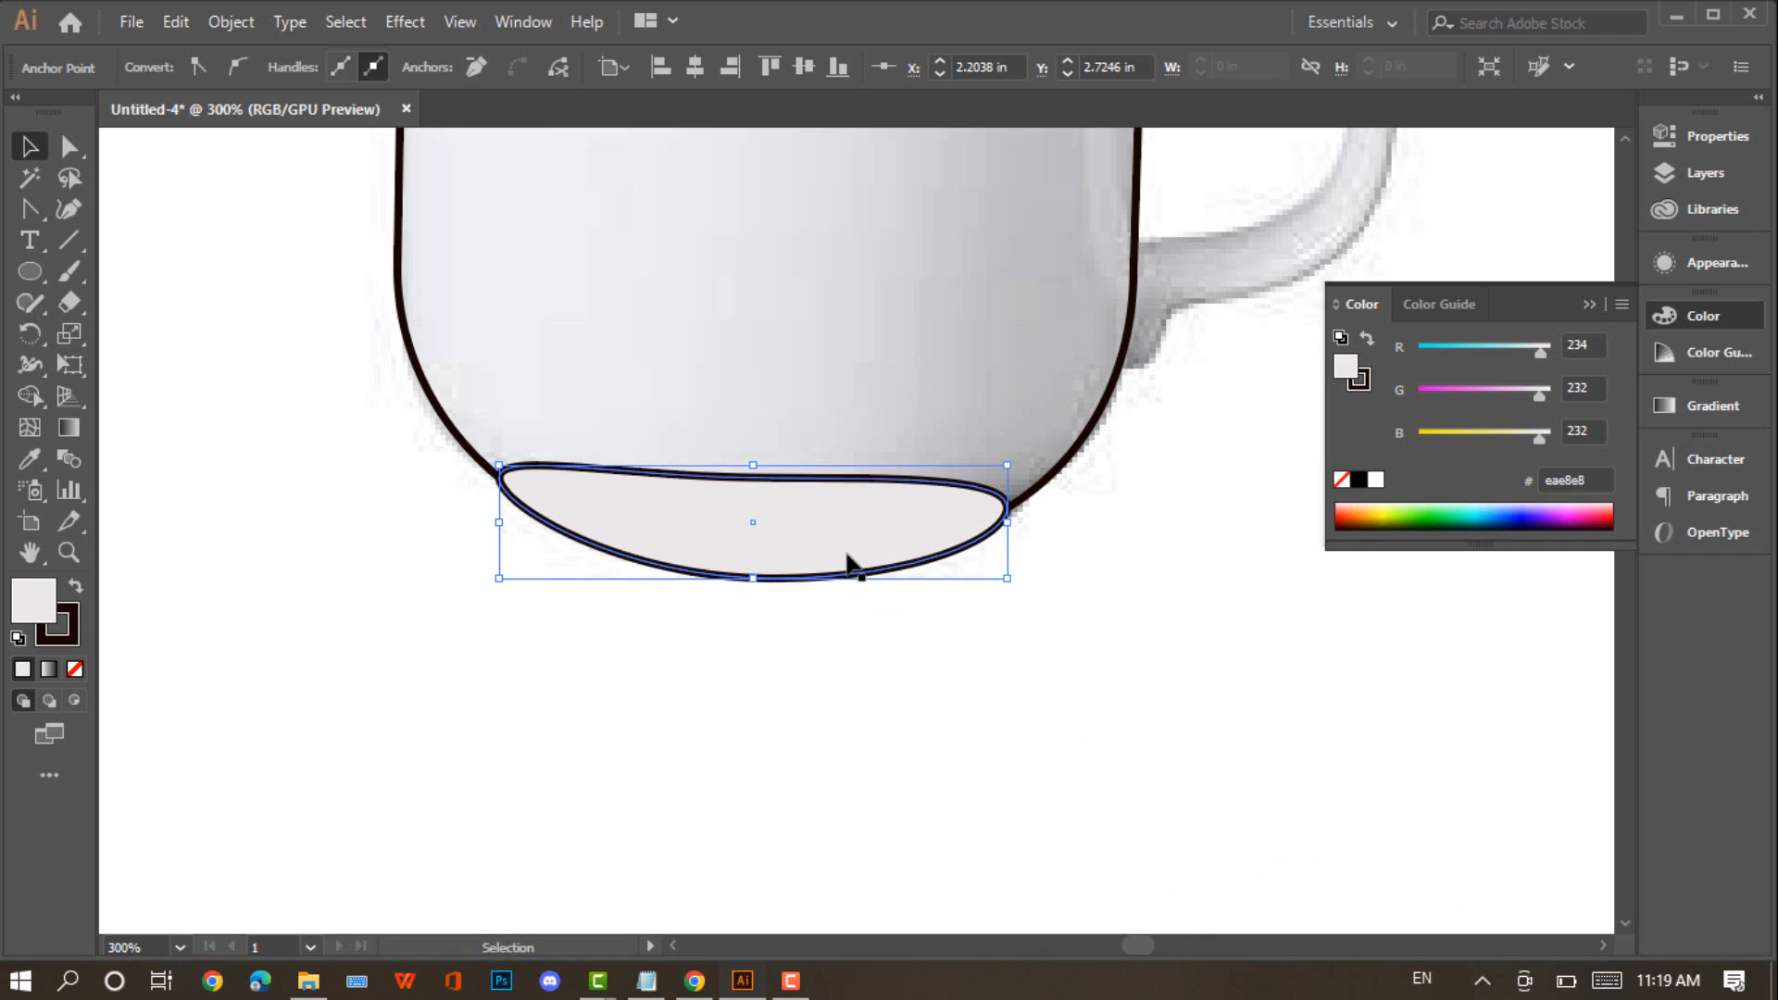
# Fill the mug body with light grey eae8e8 and send the base shape backward so it sits behind the body
pyautogui.click(401, 295)
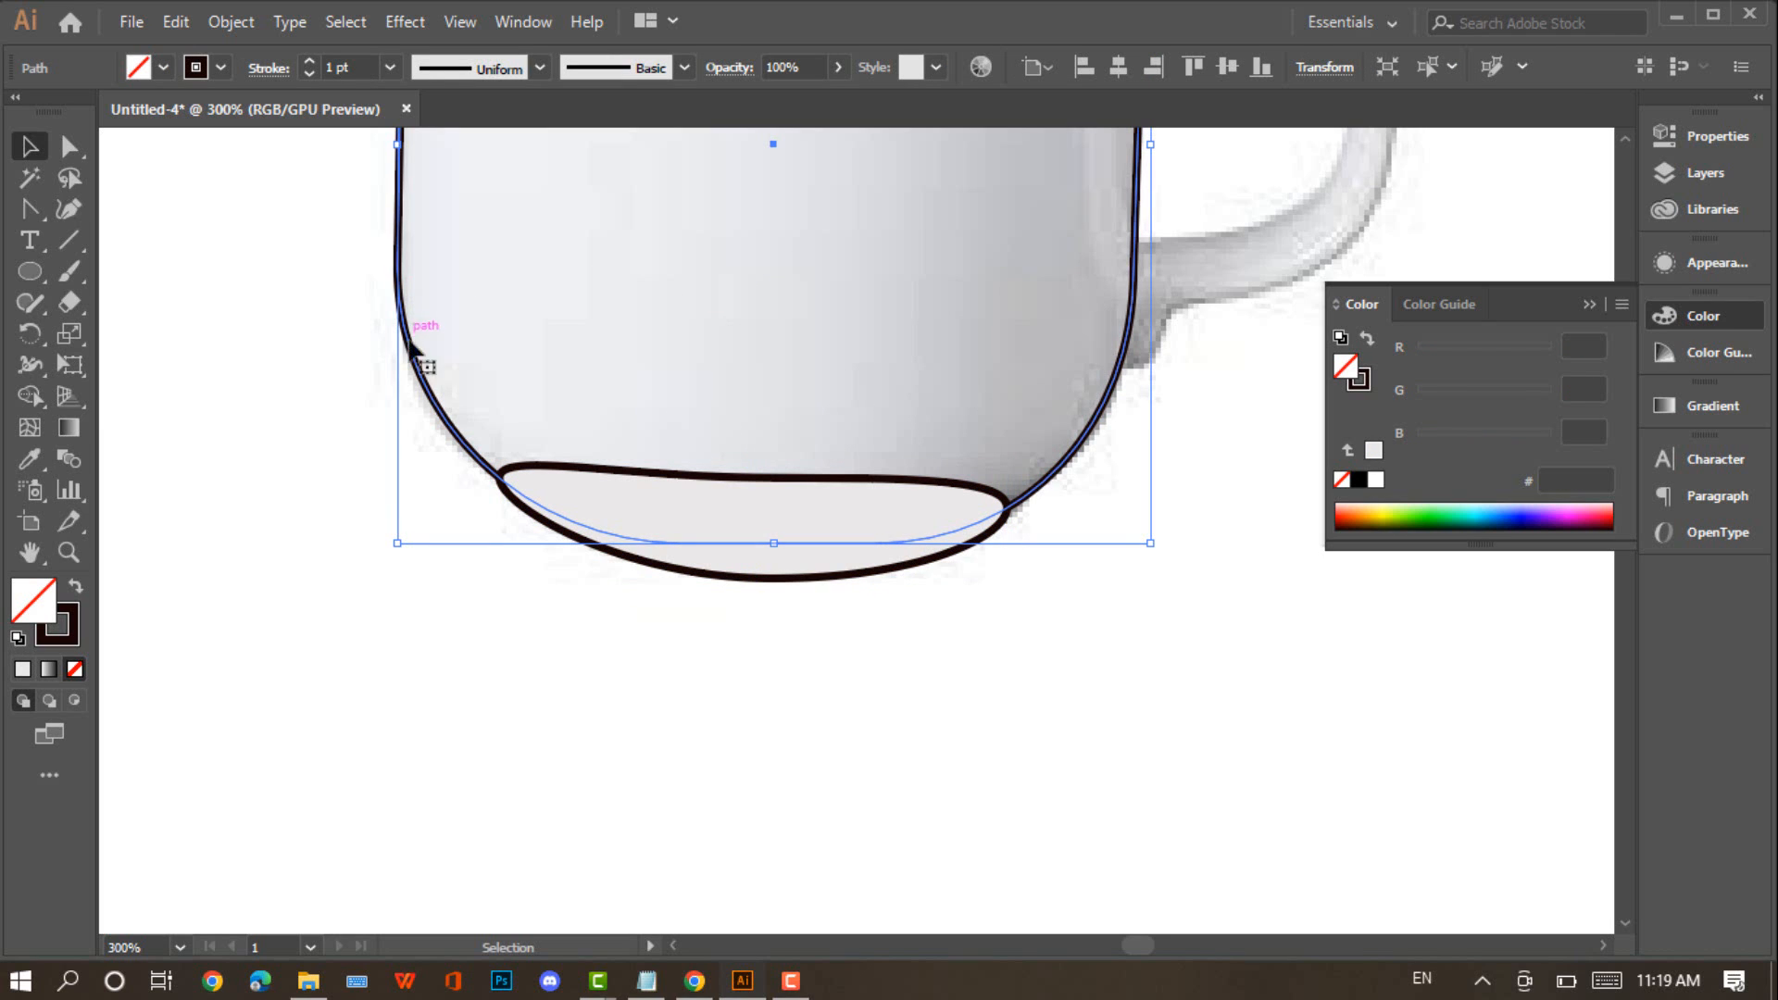
pyautogui.click(22, 669)
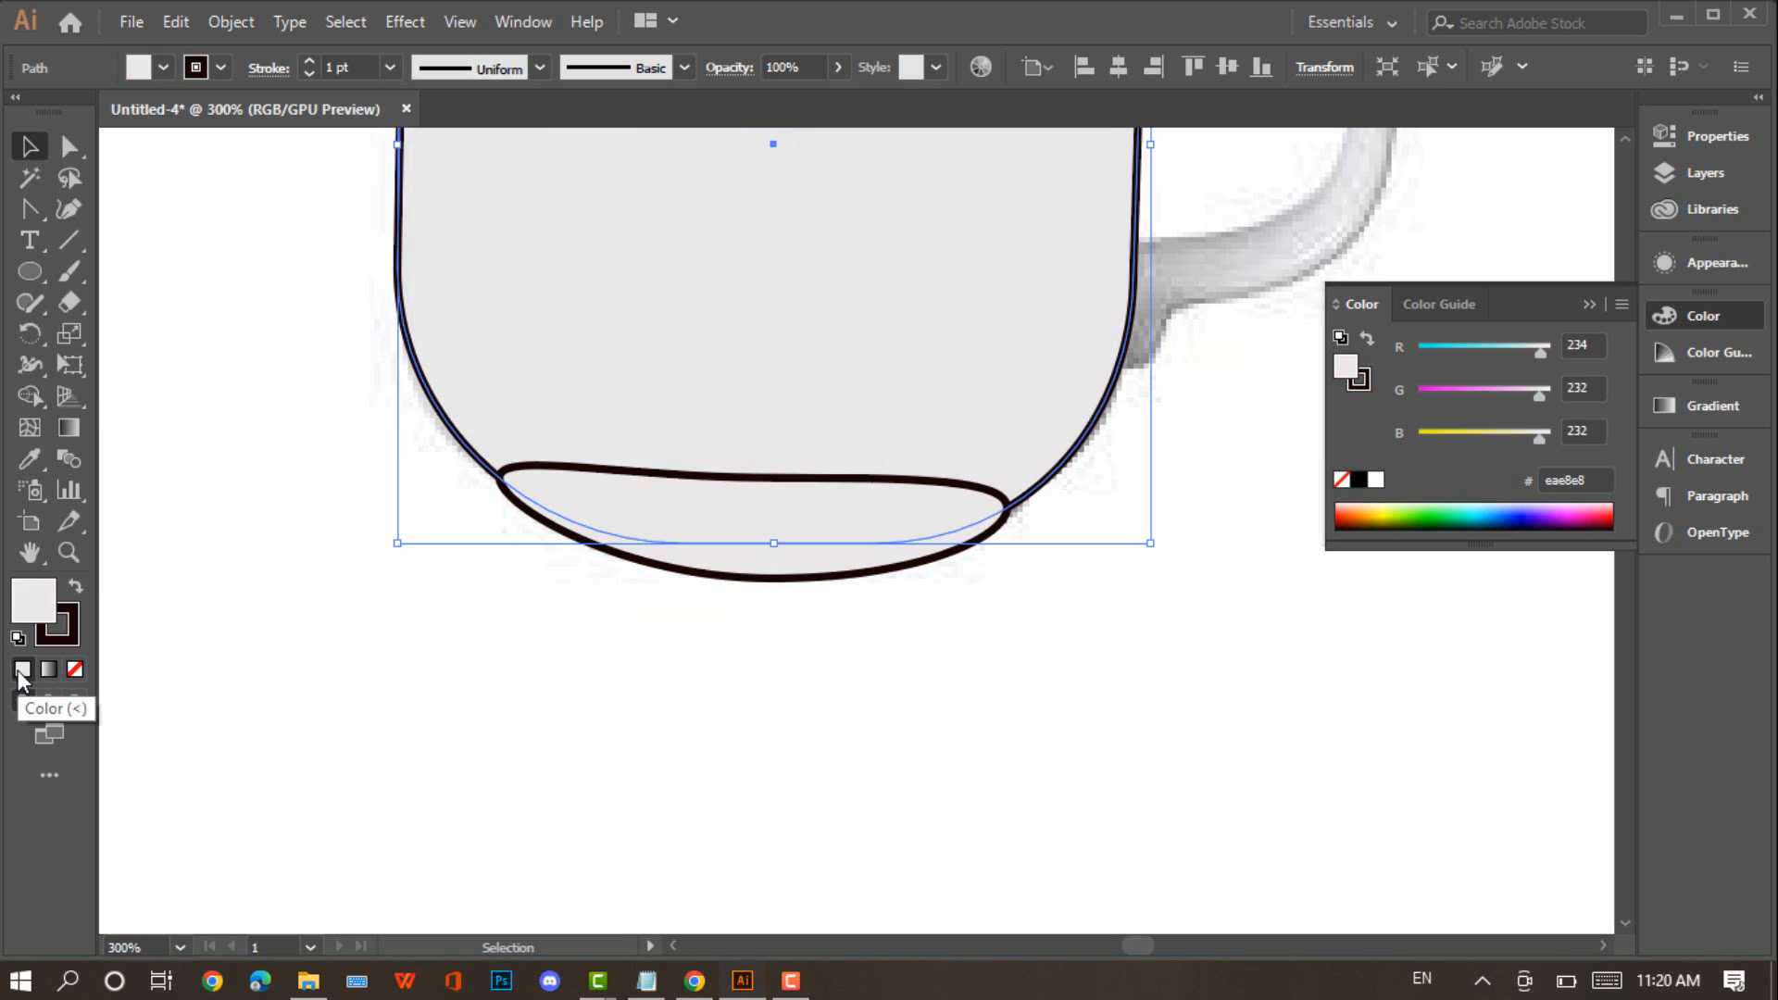
pyautogui.click(825, 515)
pyautogui.rightClick(830, 522)
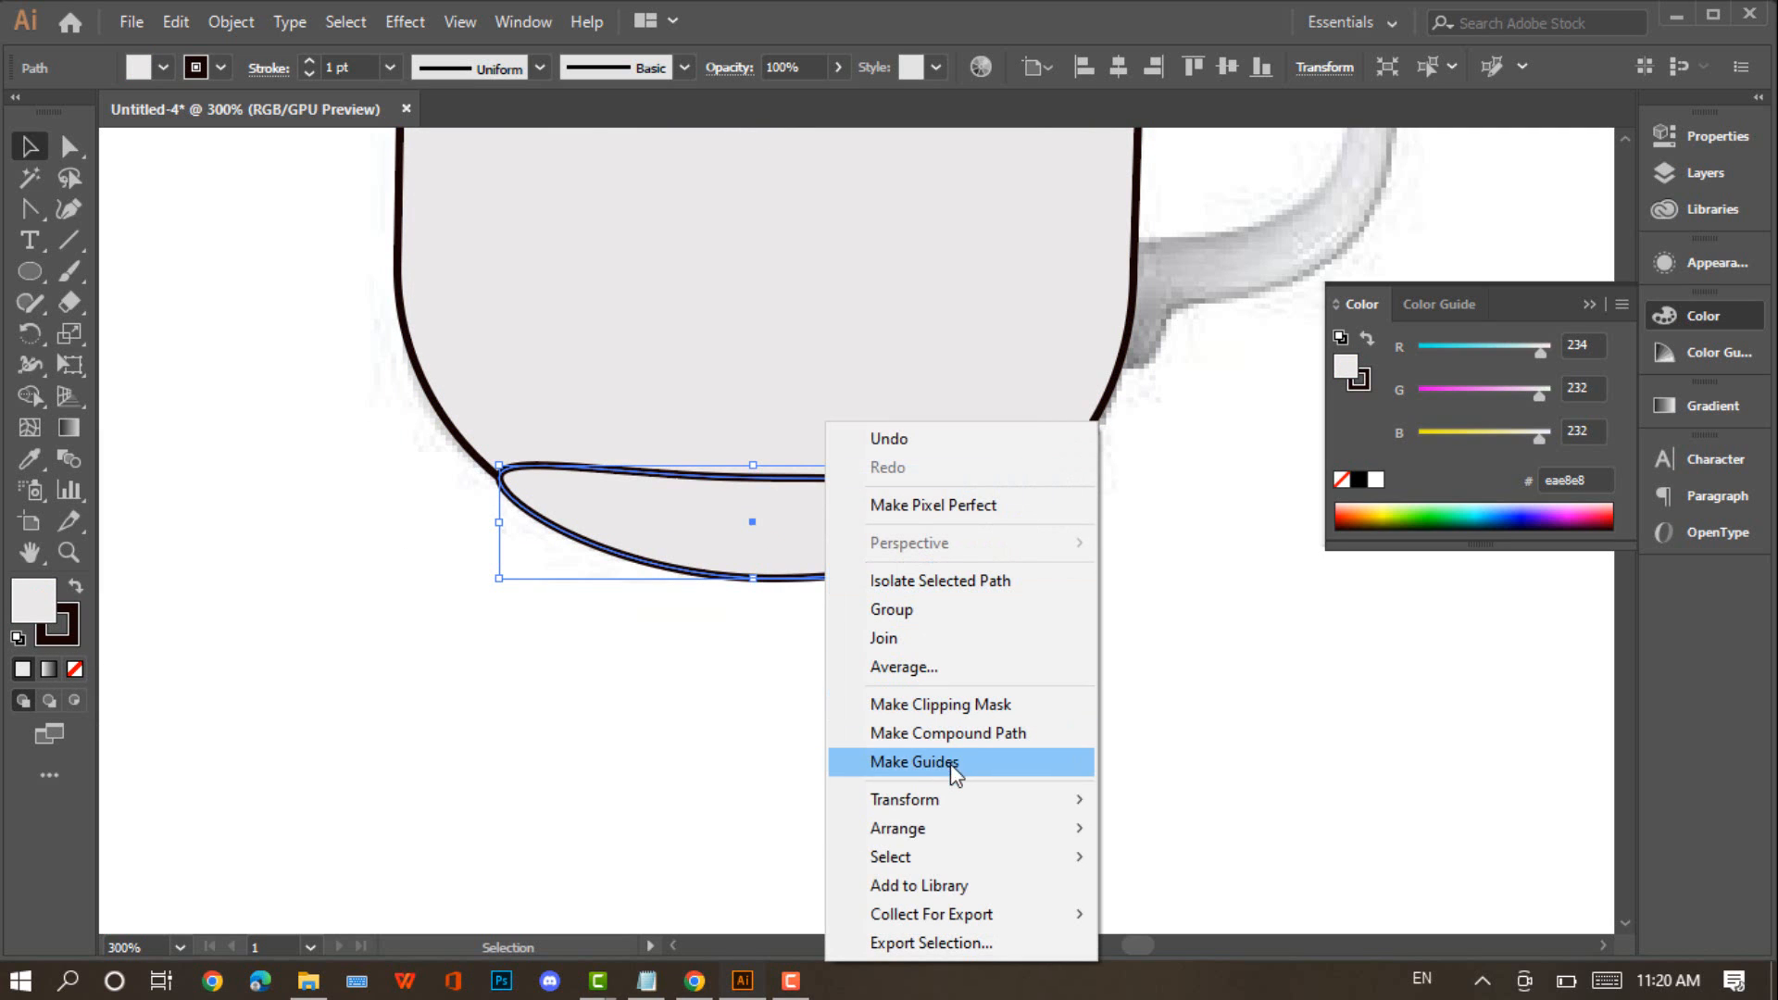
pyautogui.moveTo(1036, 840)
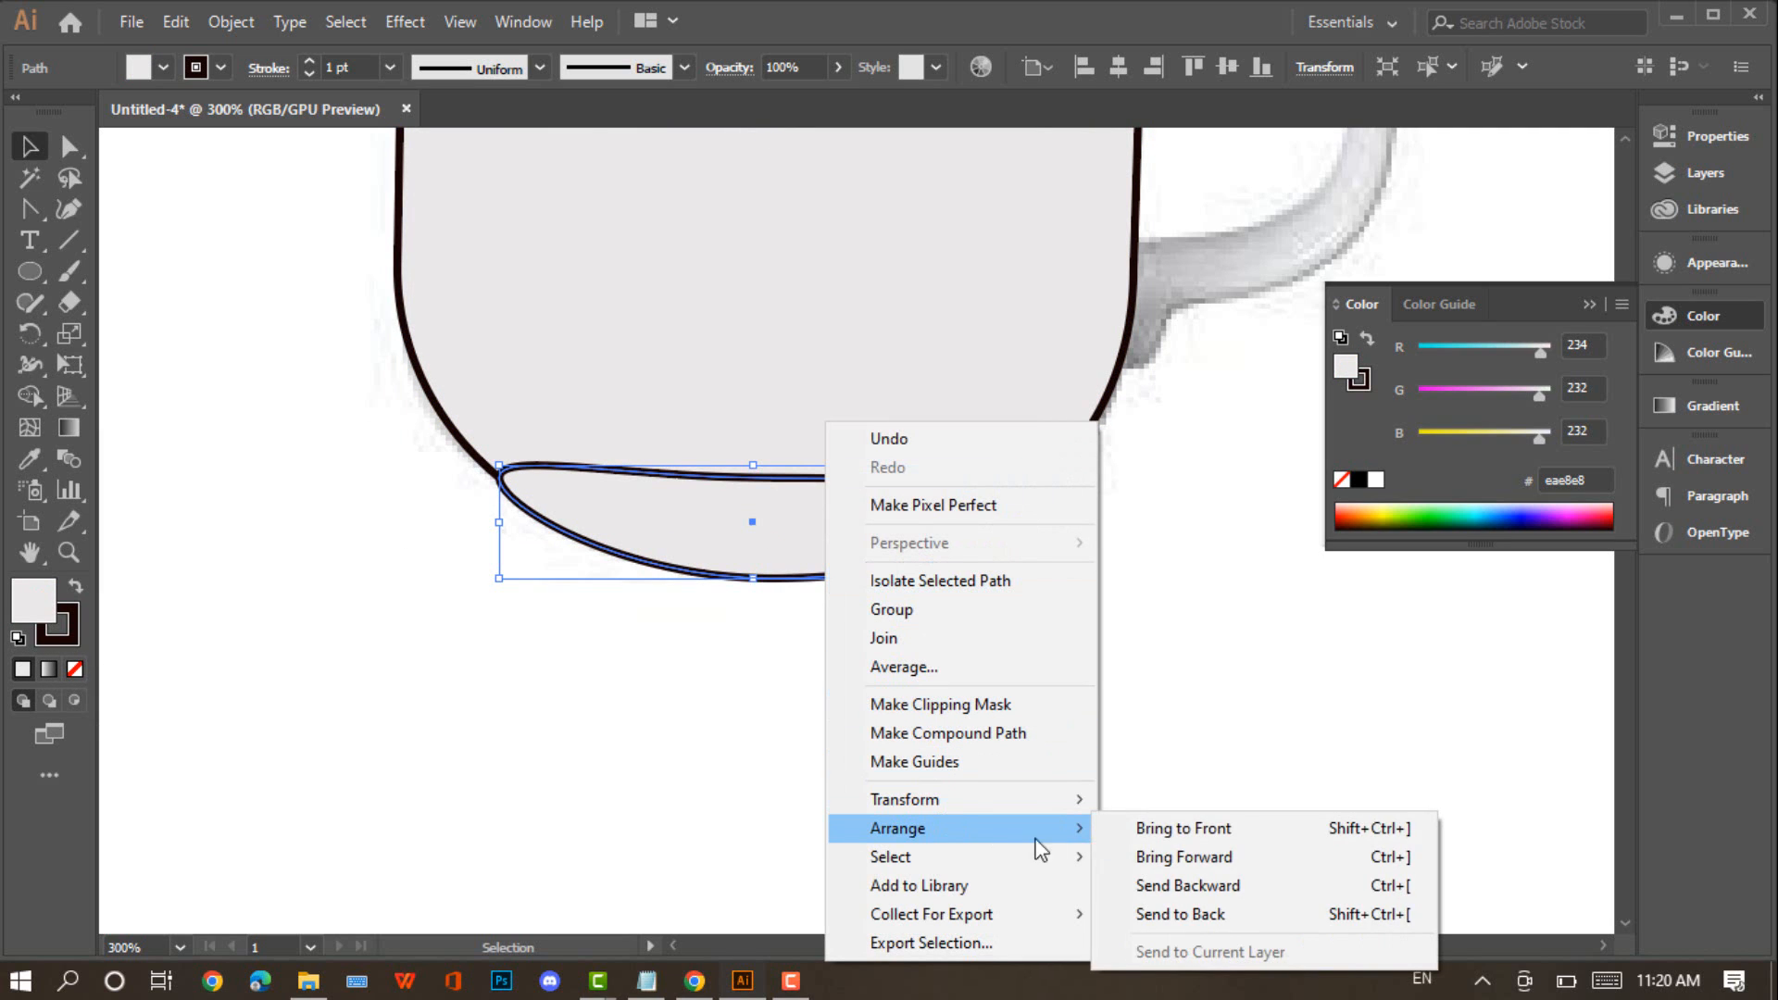
pyautogui.click(1219, 889)
pyautogui.click(1103, 770)
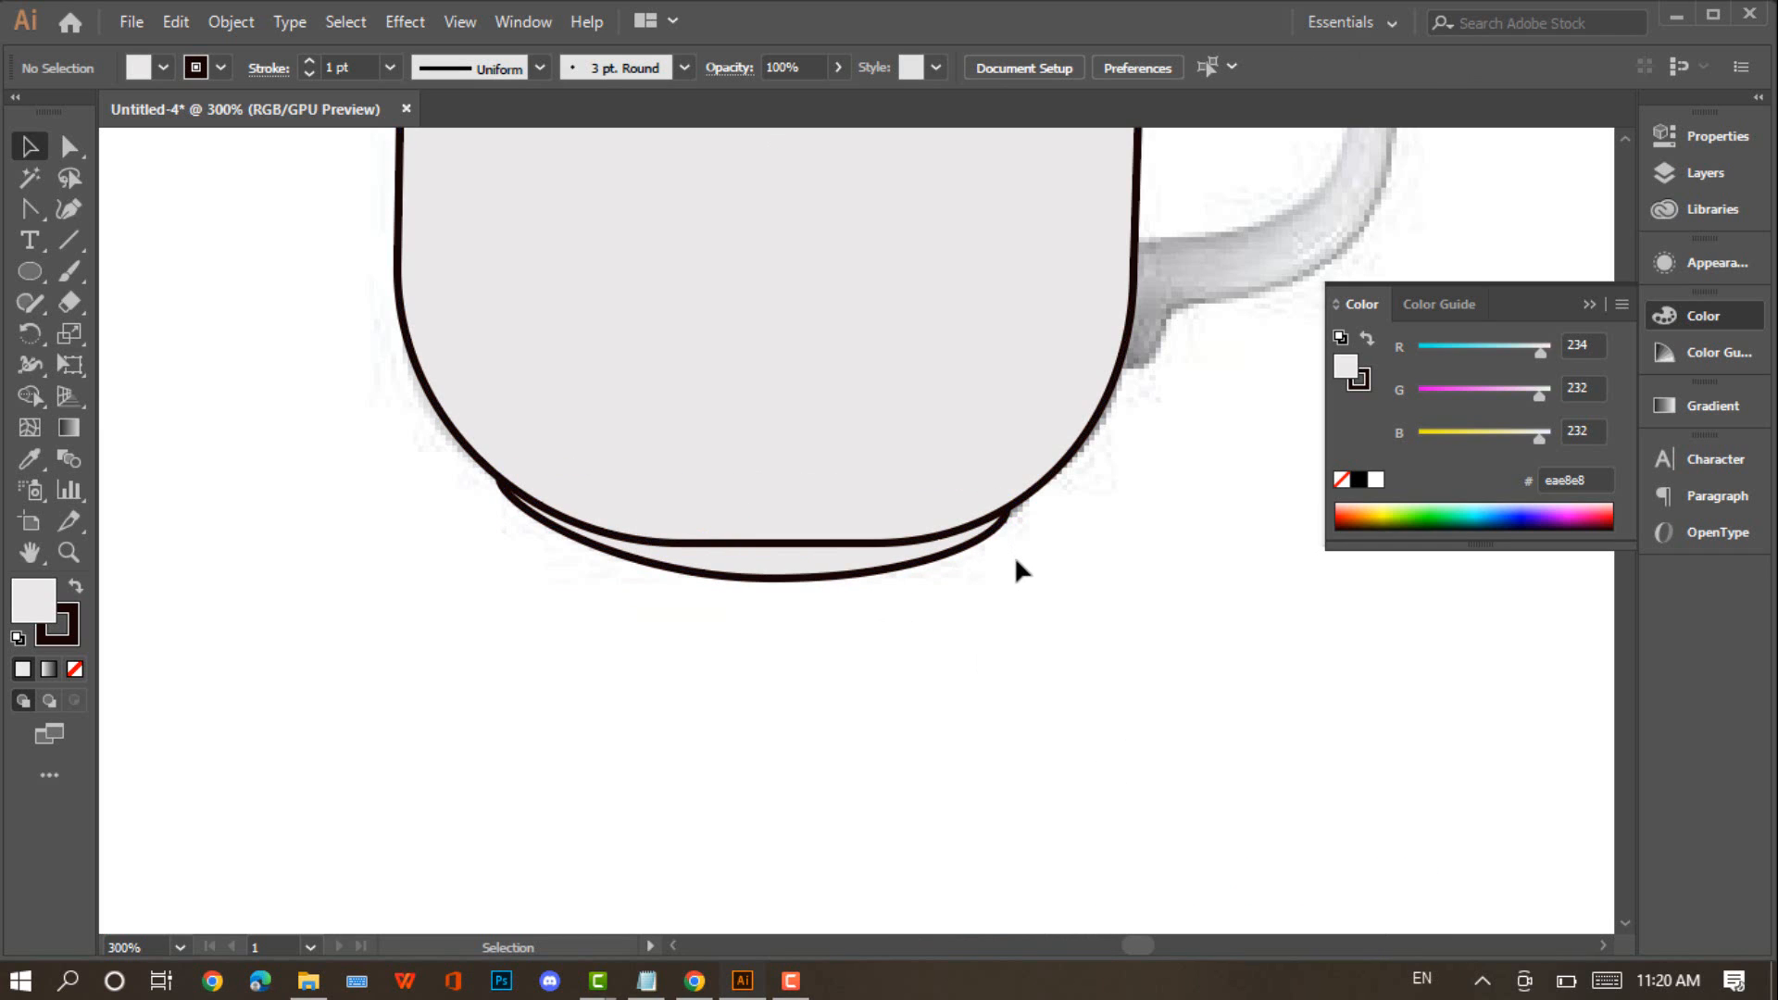
# Change the base shape's fill to red ff0000
pyautogui.scroll(5, 1016, 568)
pyautogui.scroll(1, 1019, 569)
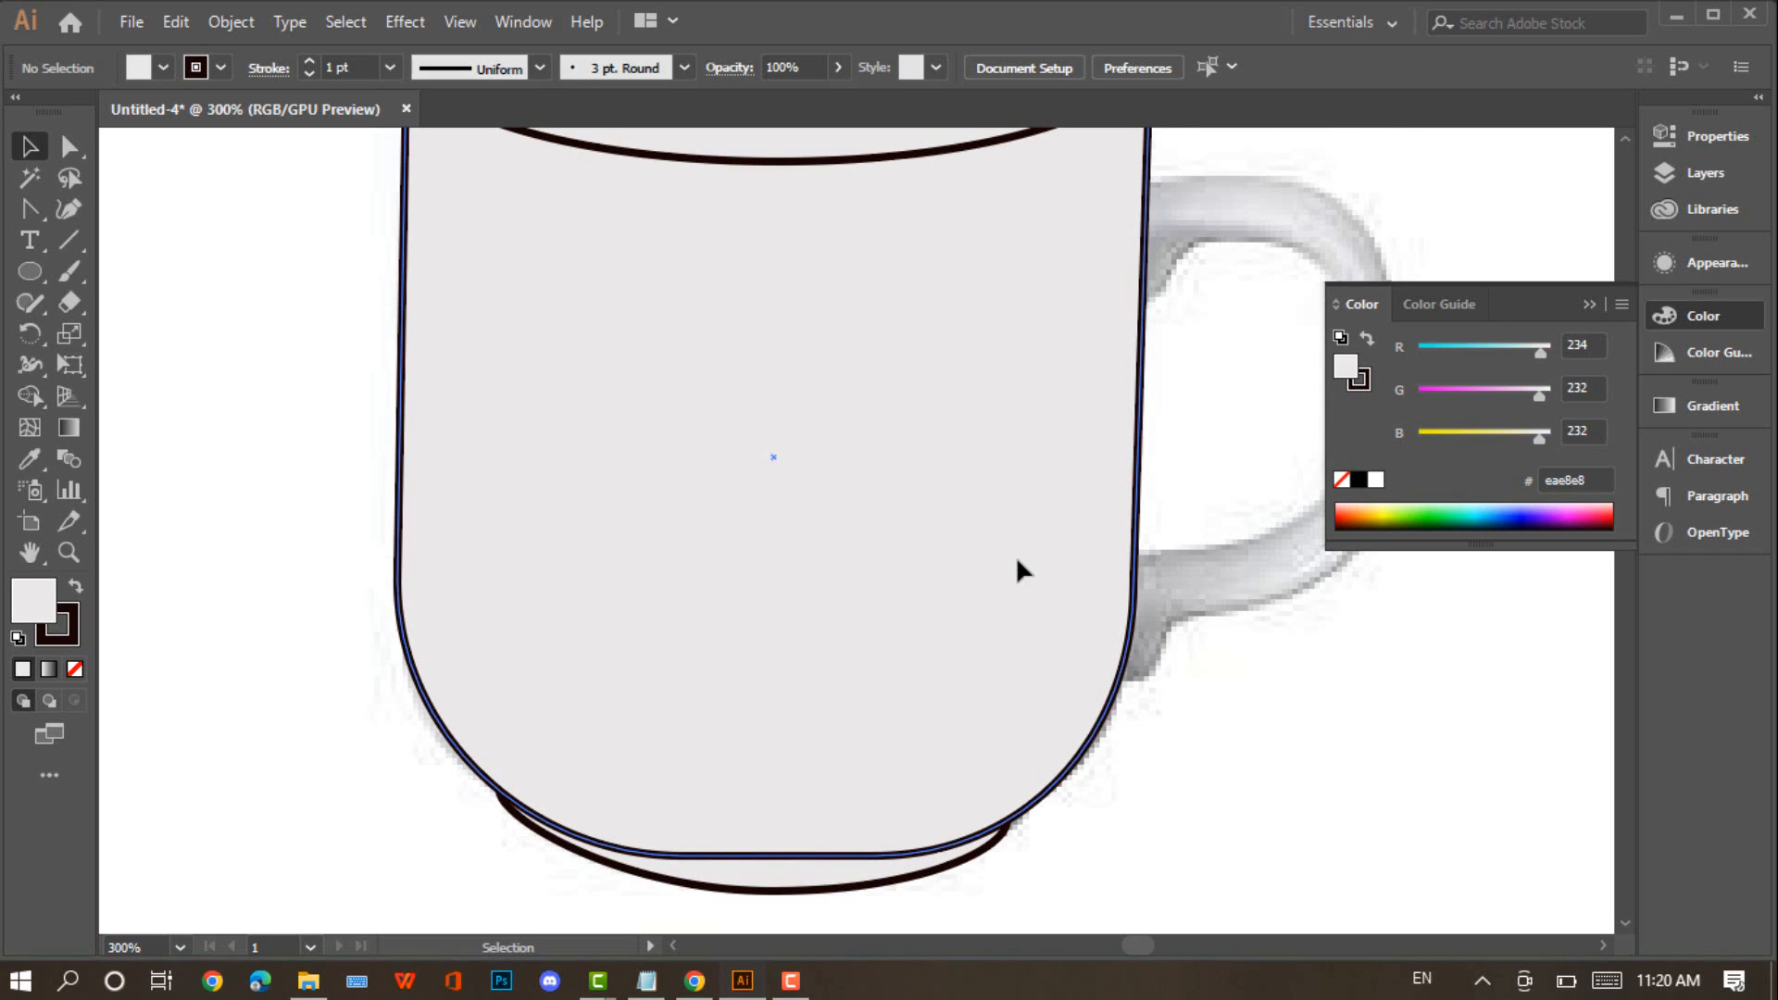
pyautogui.hotkey('ctrl', '0')
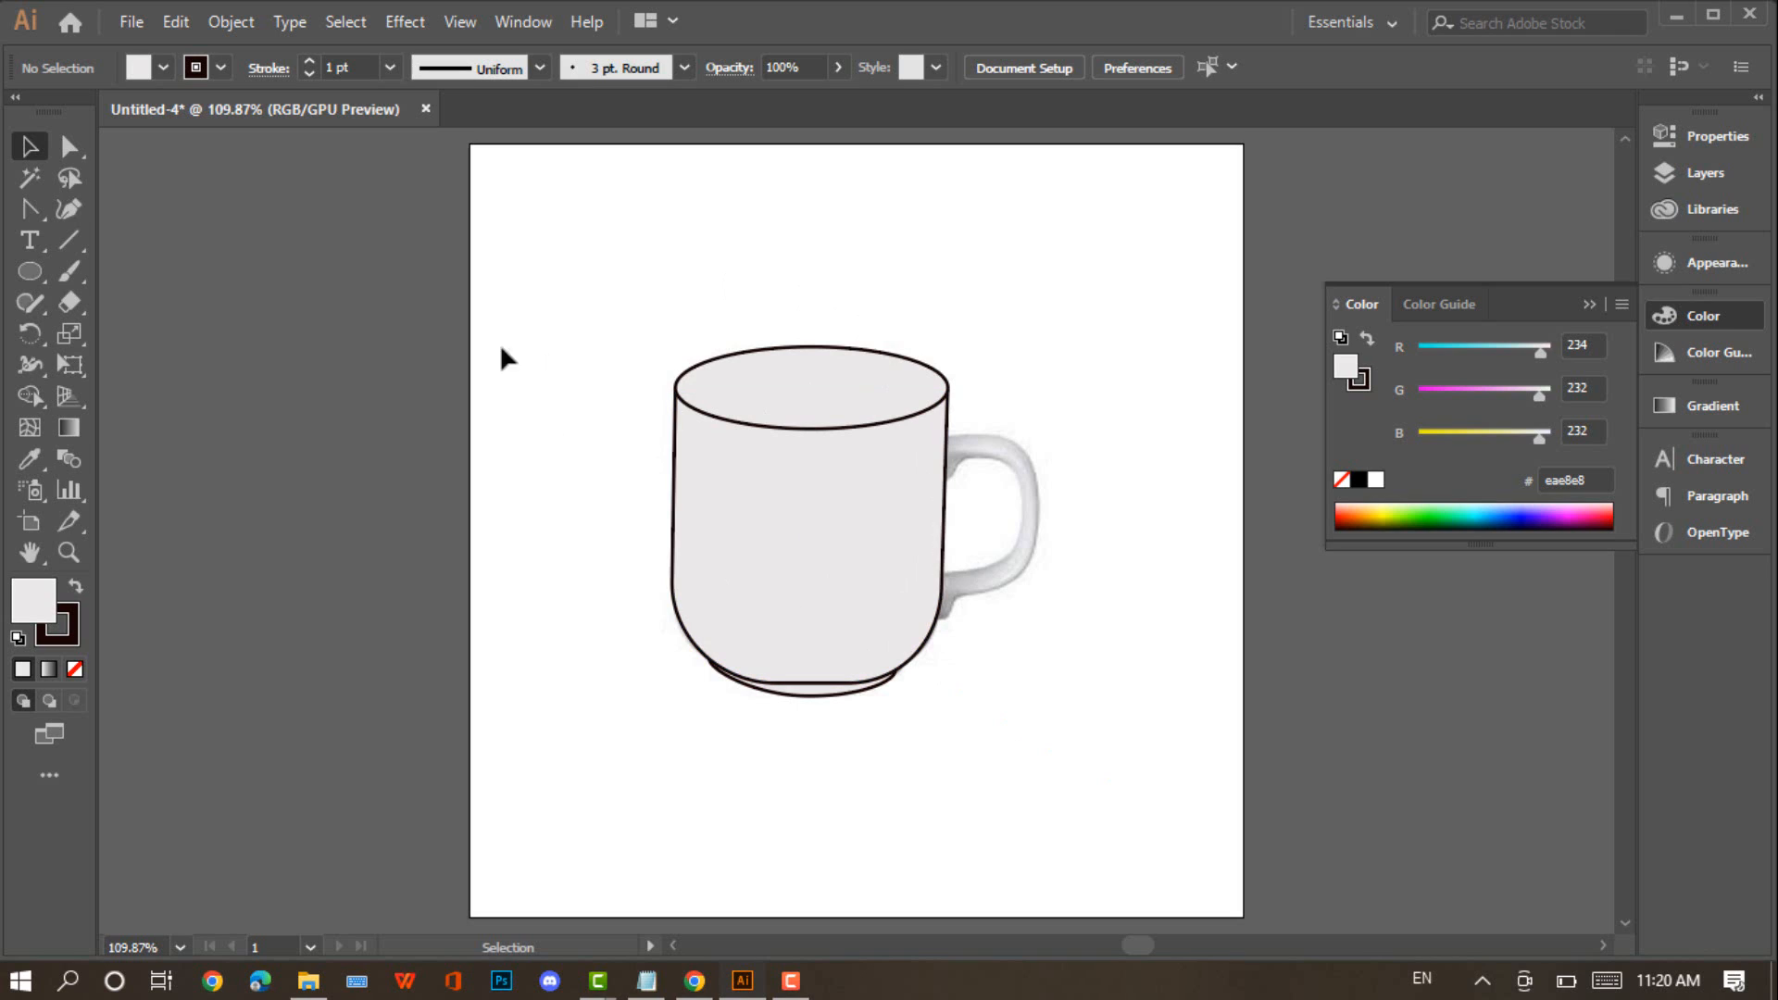
pyautogui.click(819, 708)
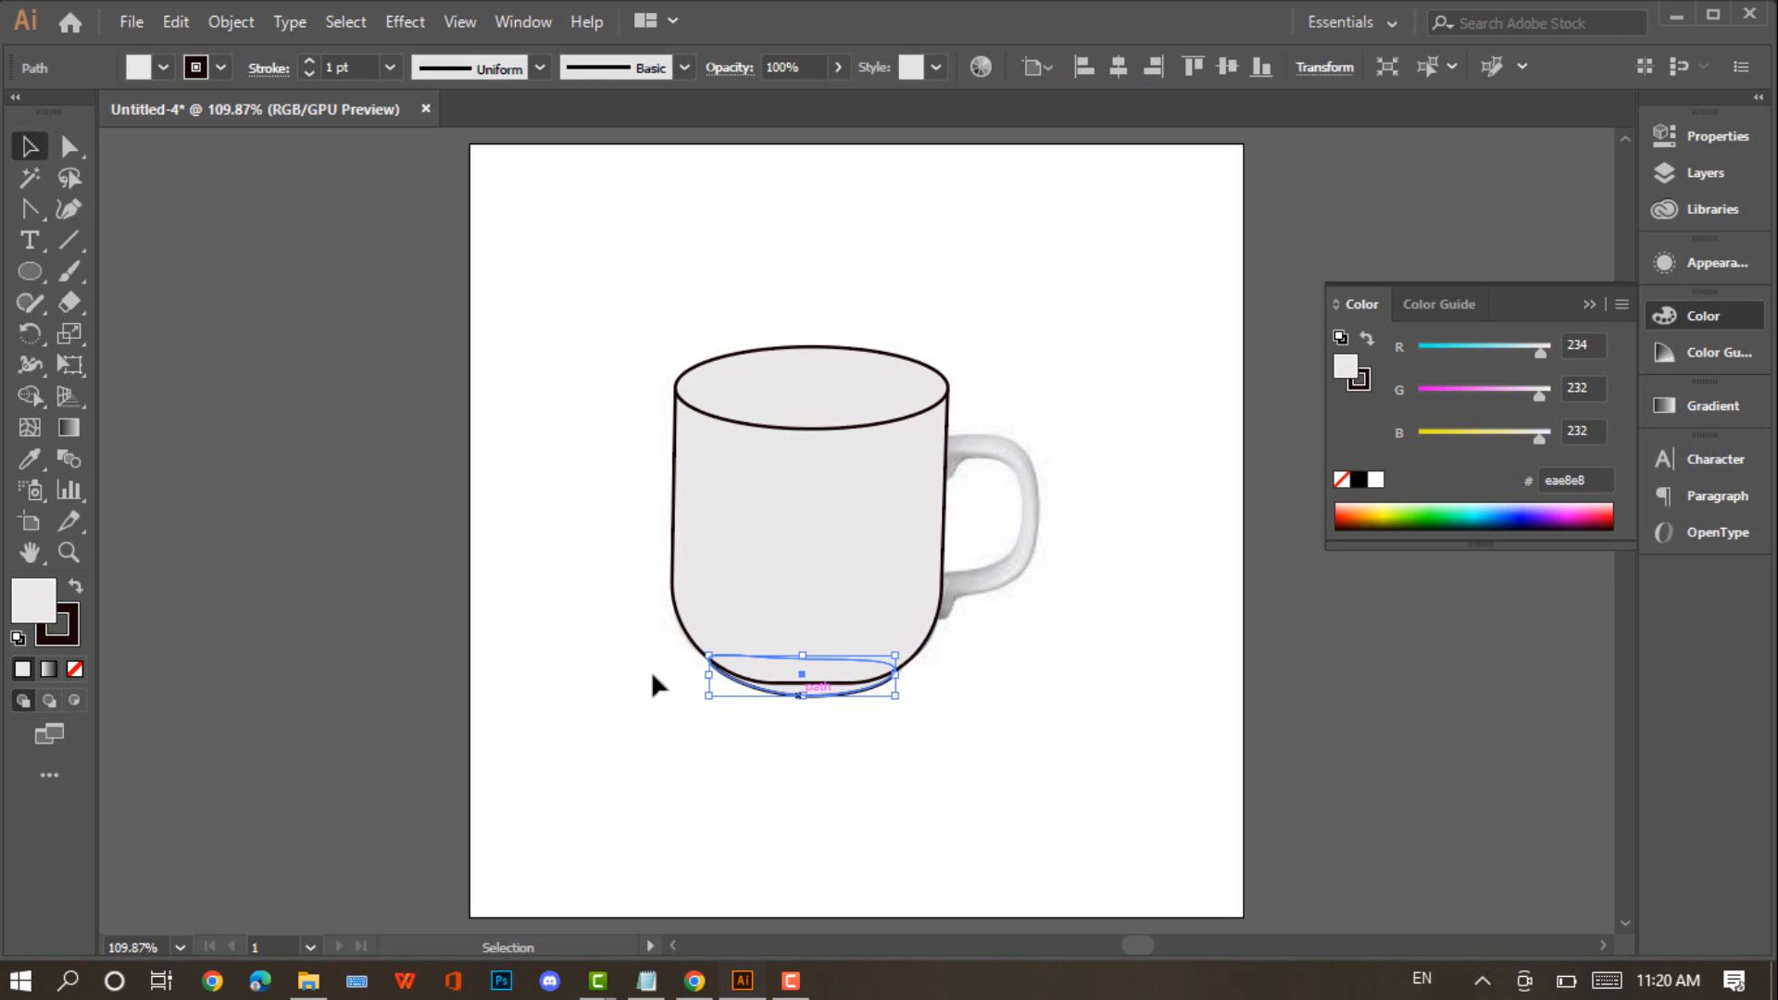
pyautogui.doubleClick(42, 618)
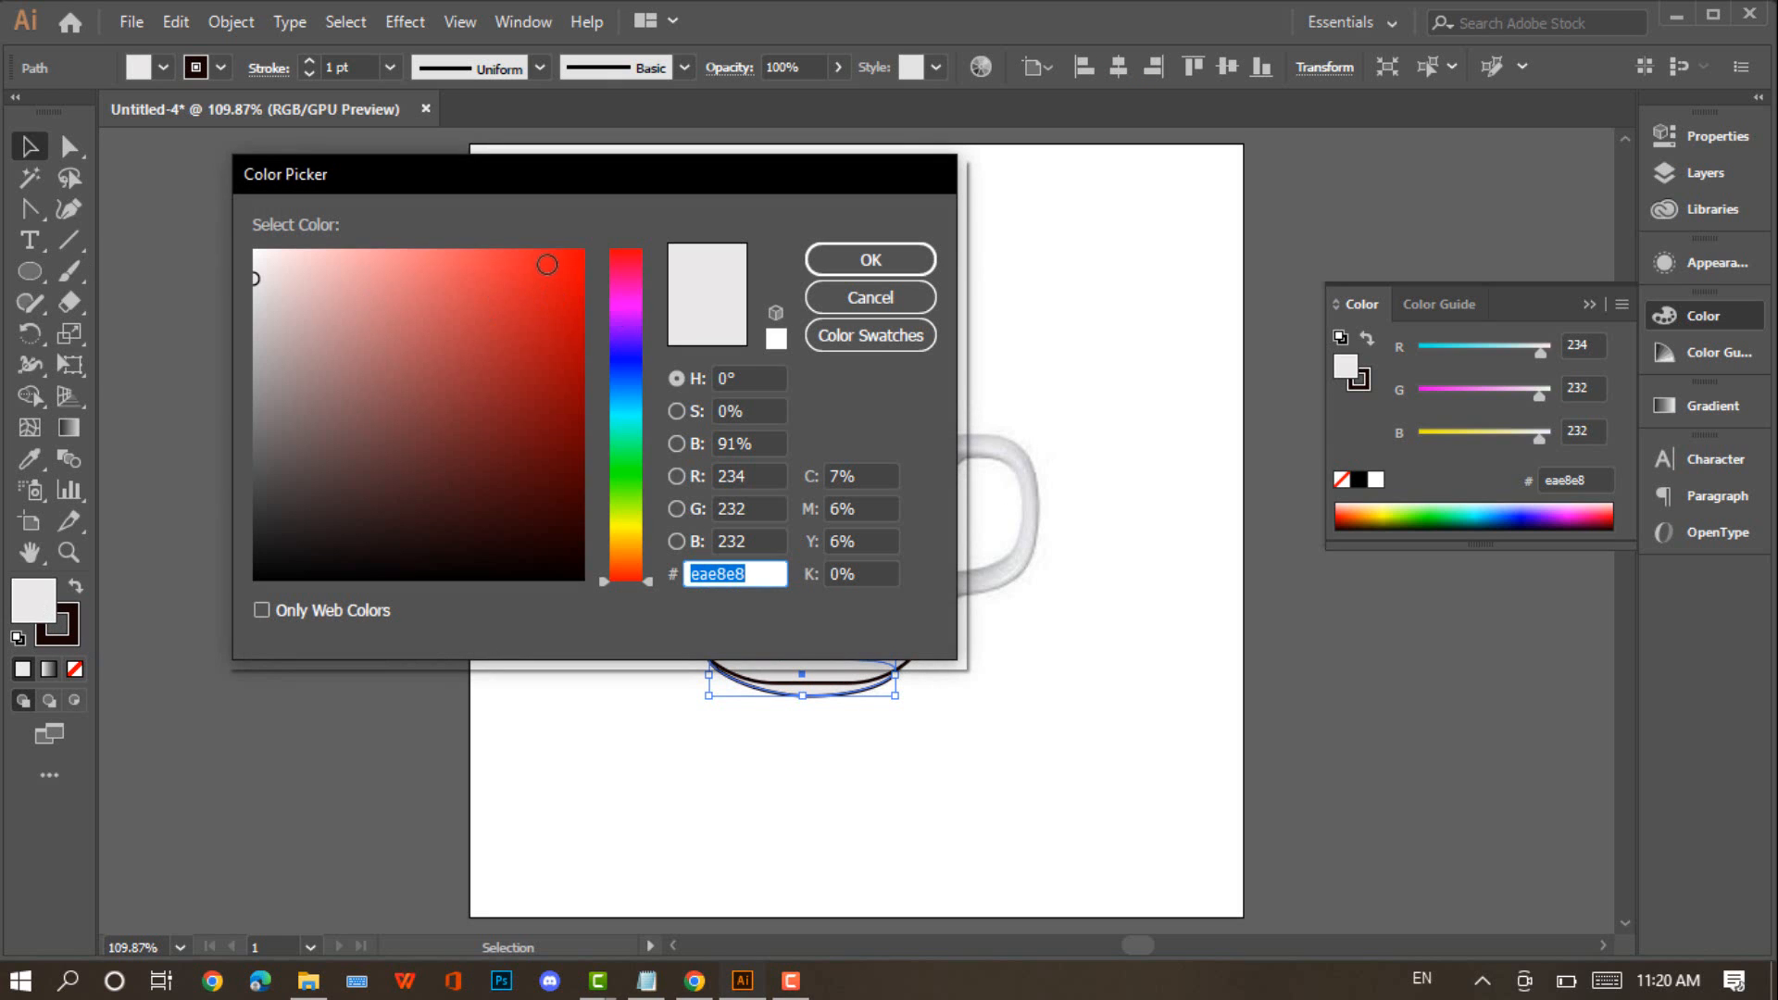
pyautogui.write('ff0000')
pyautogui.click(896, 258)
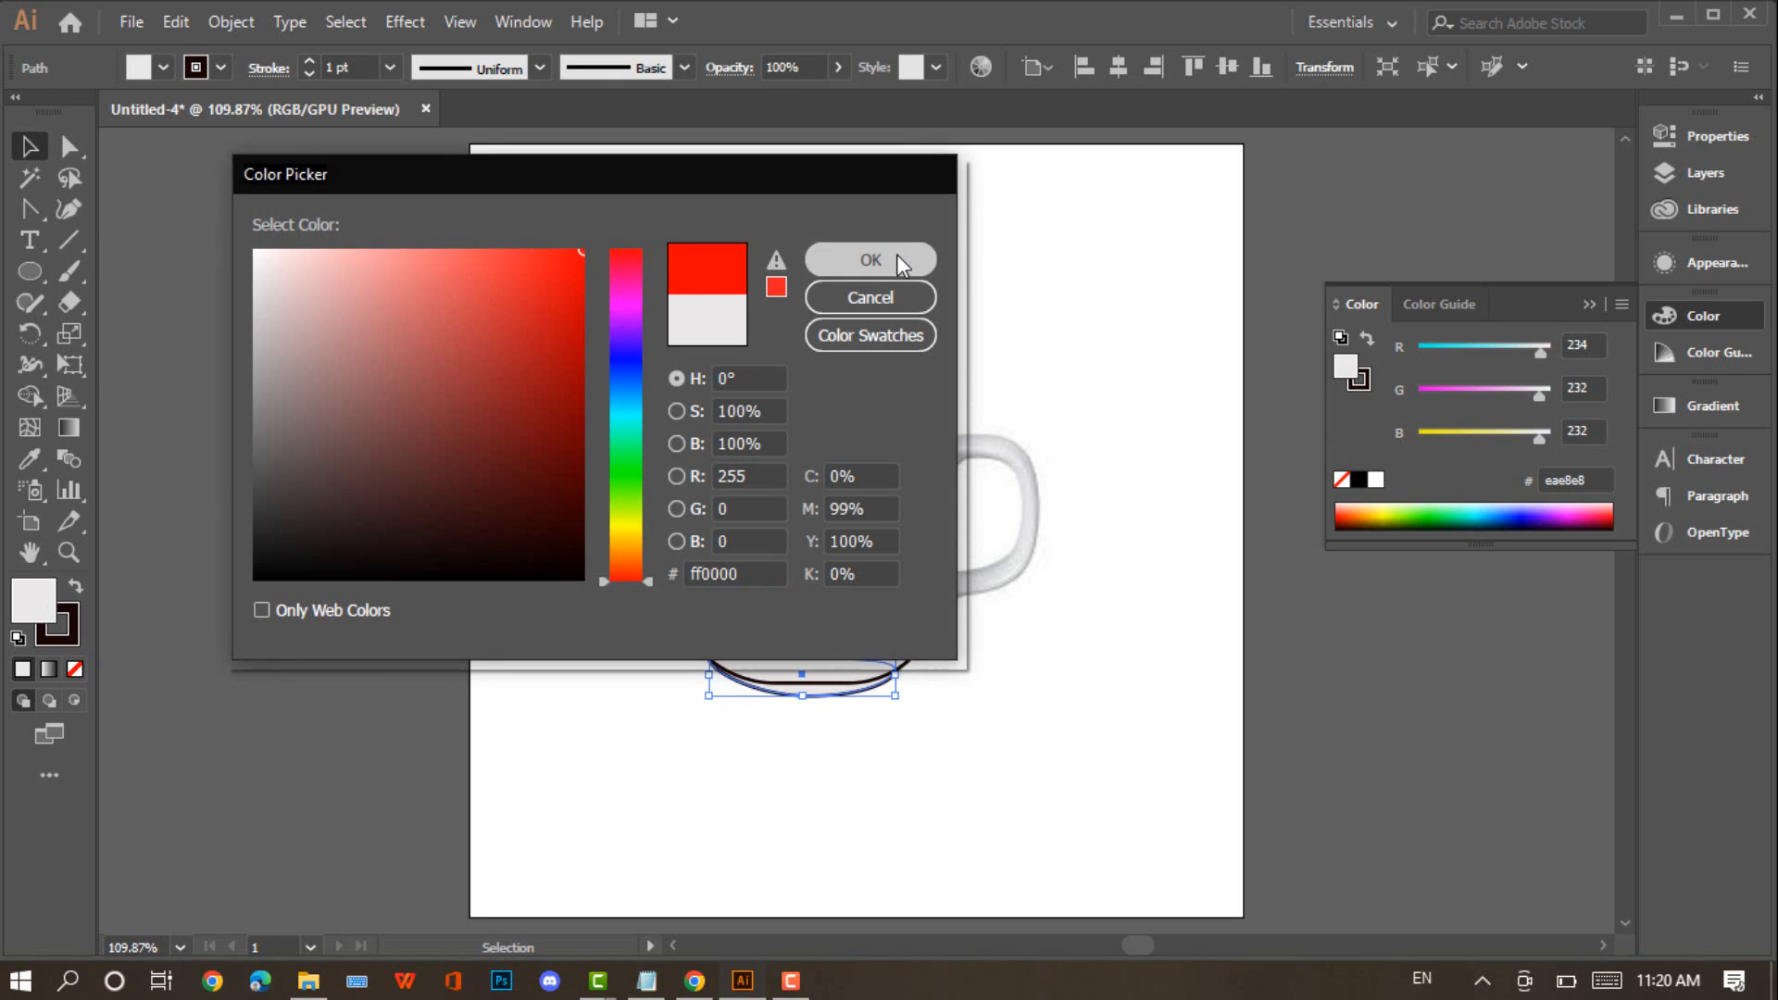
# Change the rim ellipse's fill to red f40000
pyautogui.click(814, 383)
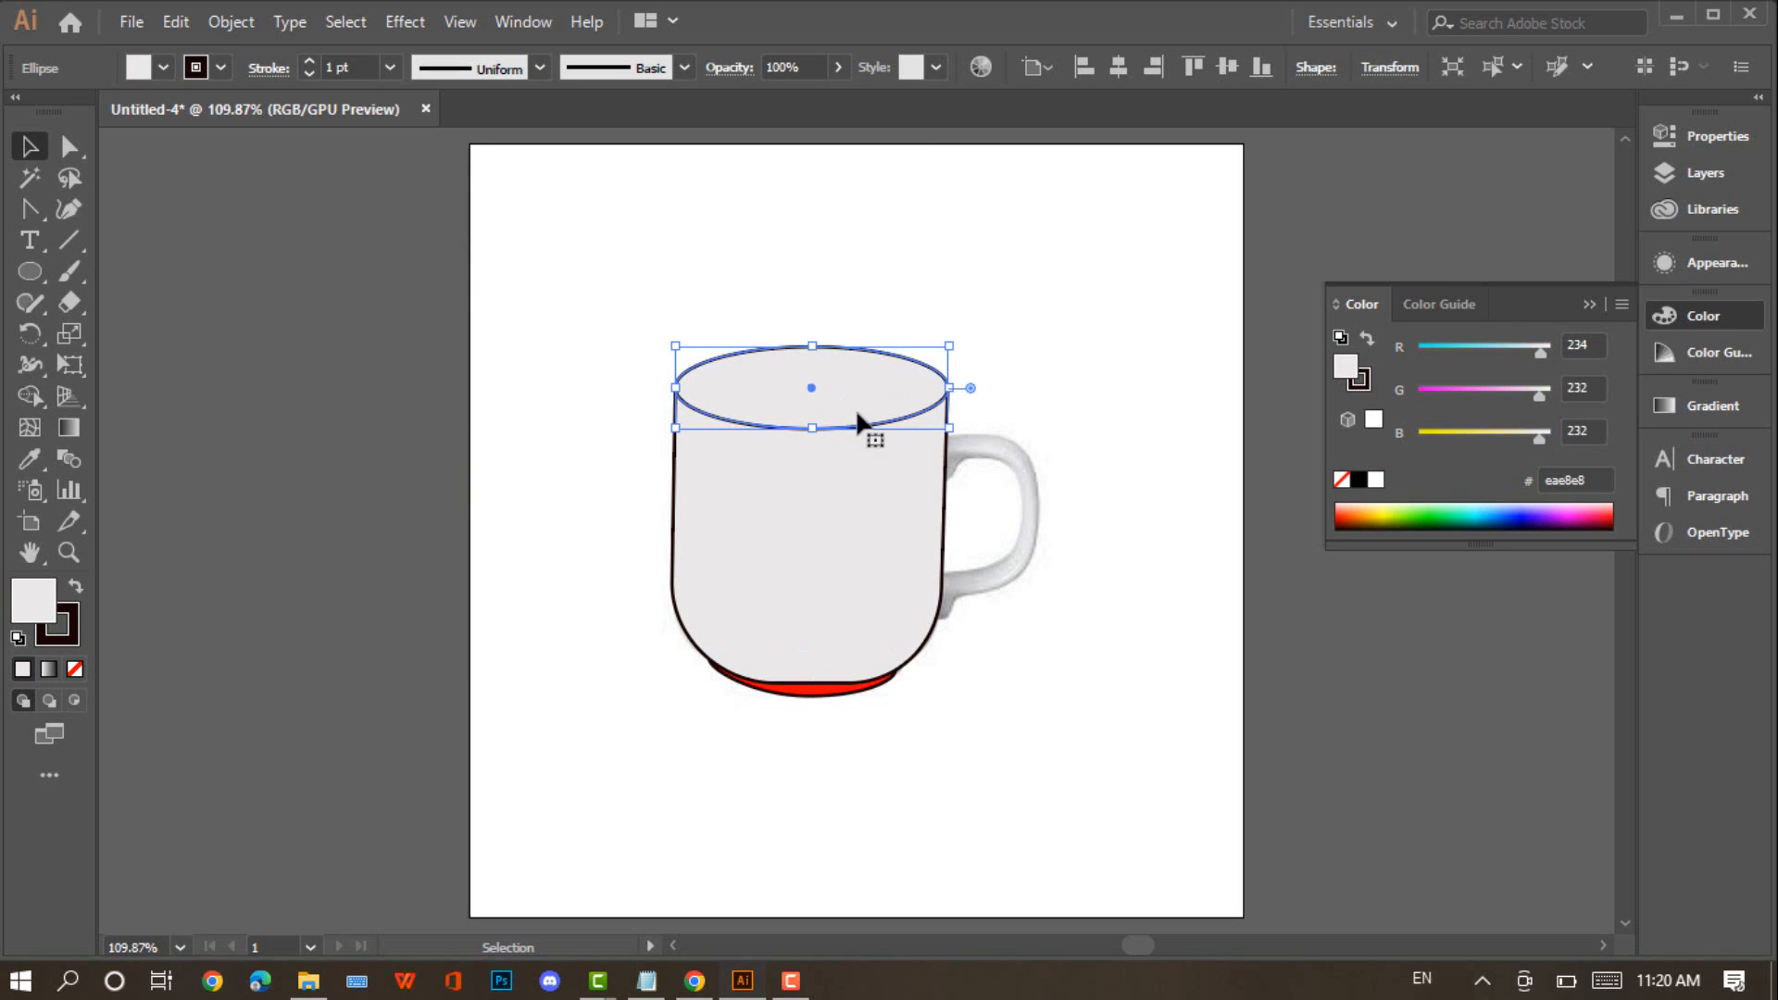
pyautogui.doubleClick(37, 614)
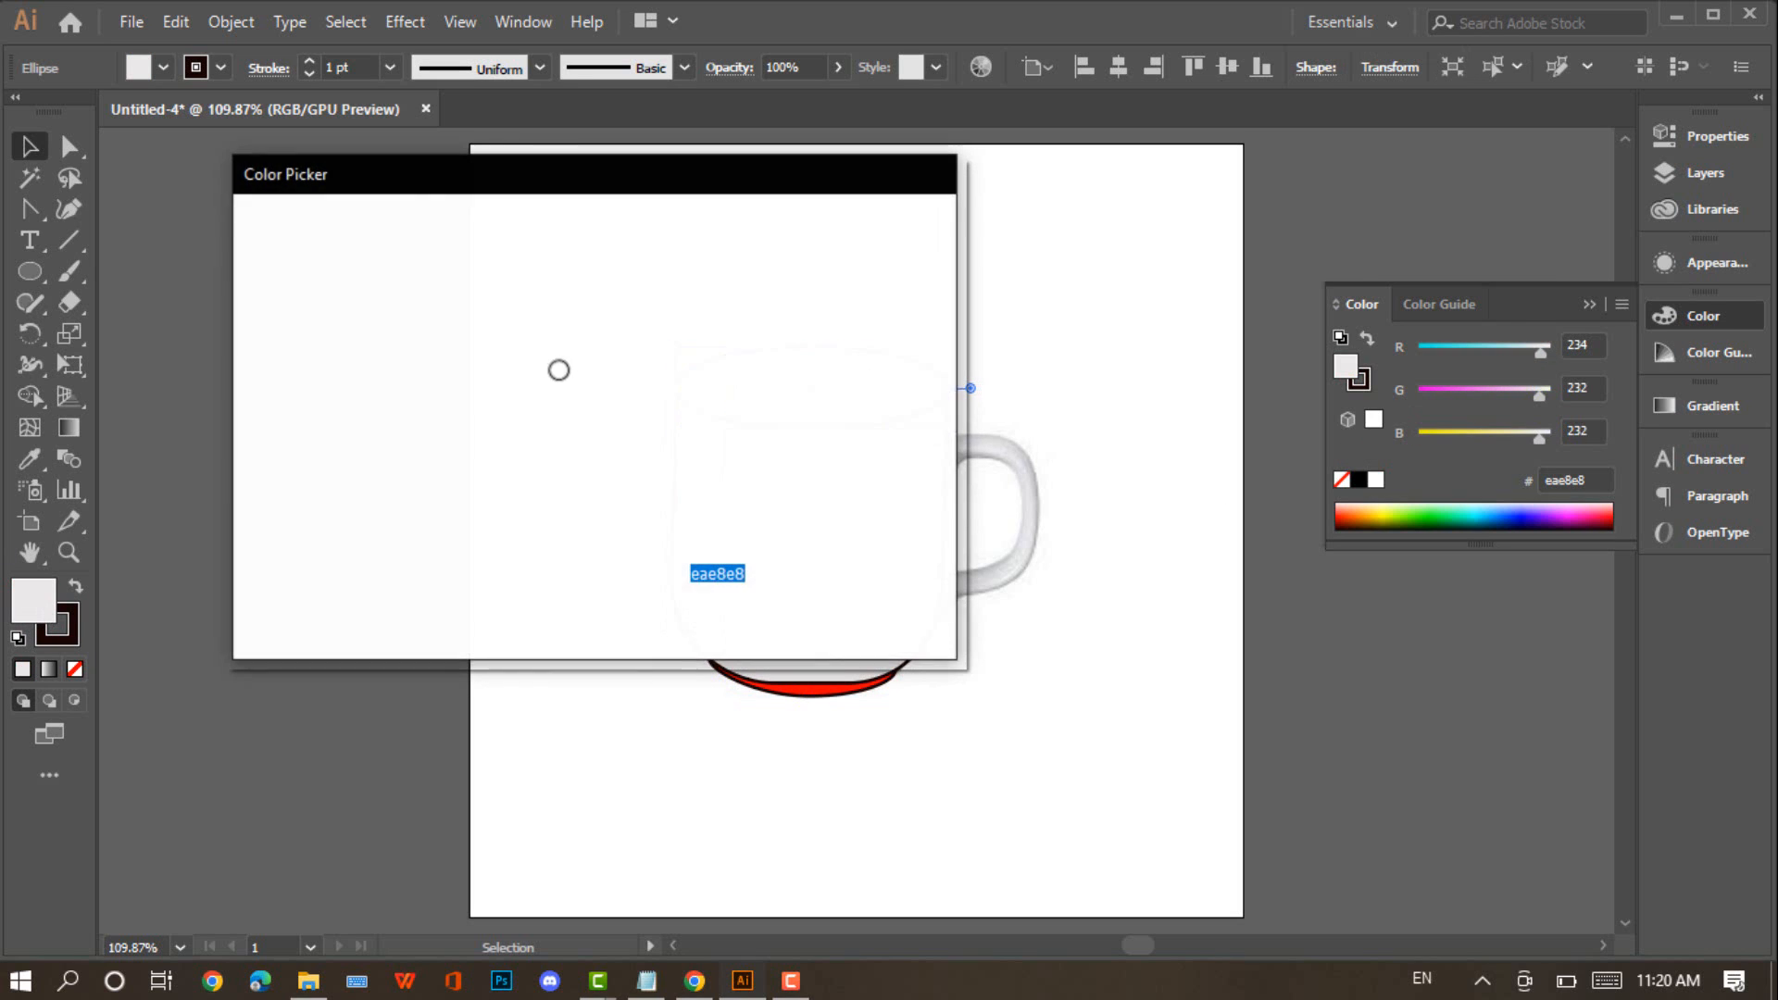
pyautogui.click(565, 260)
pyautogui.moveTo(565, 260); pyautogui.dragTo(584, 250)
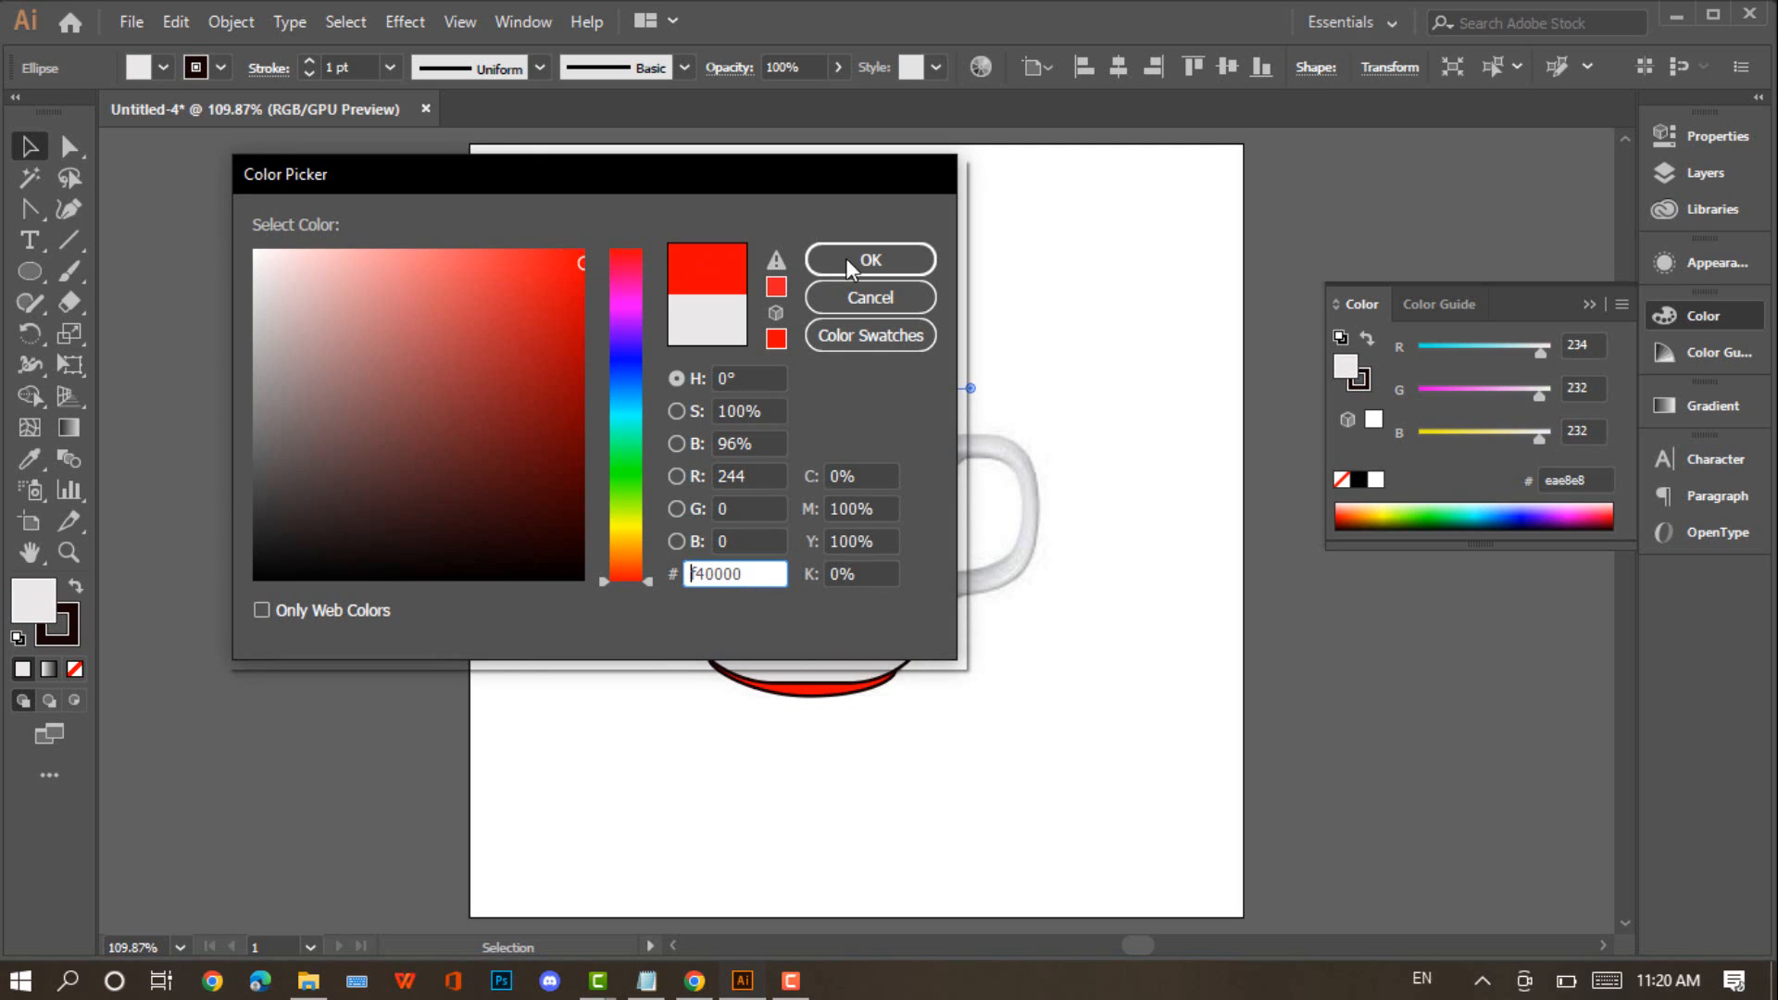
pyautogui.click(847, 260)
# Change the mug body's fill to light red f46464 and deselect it
pyautogui.click(819, 515)
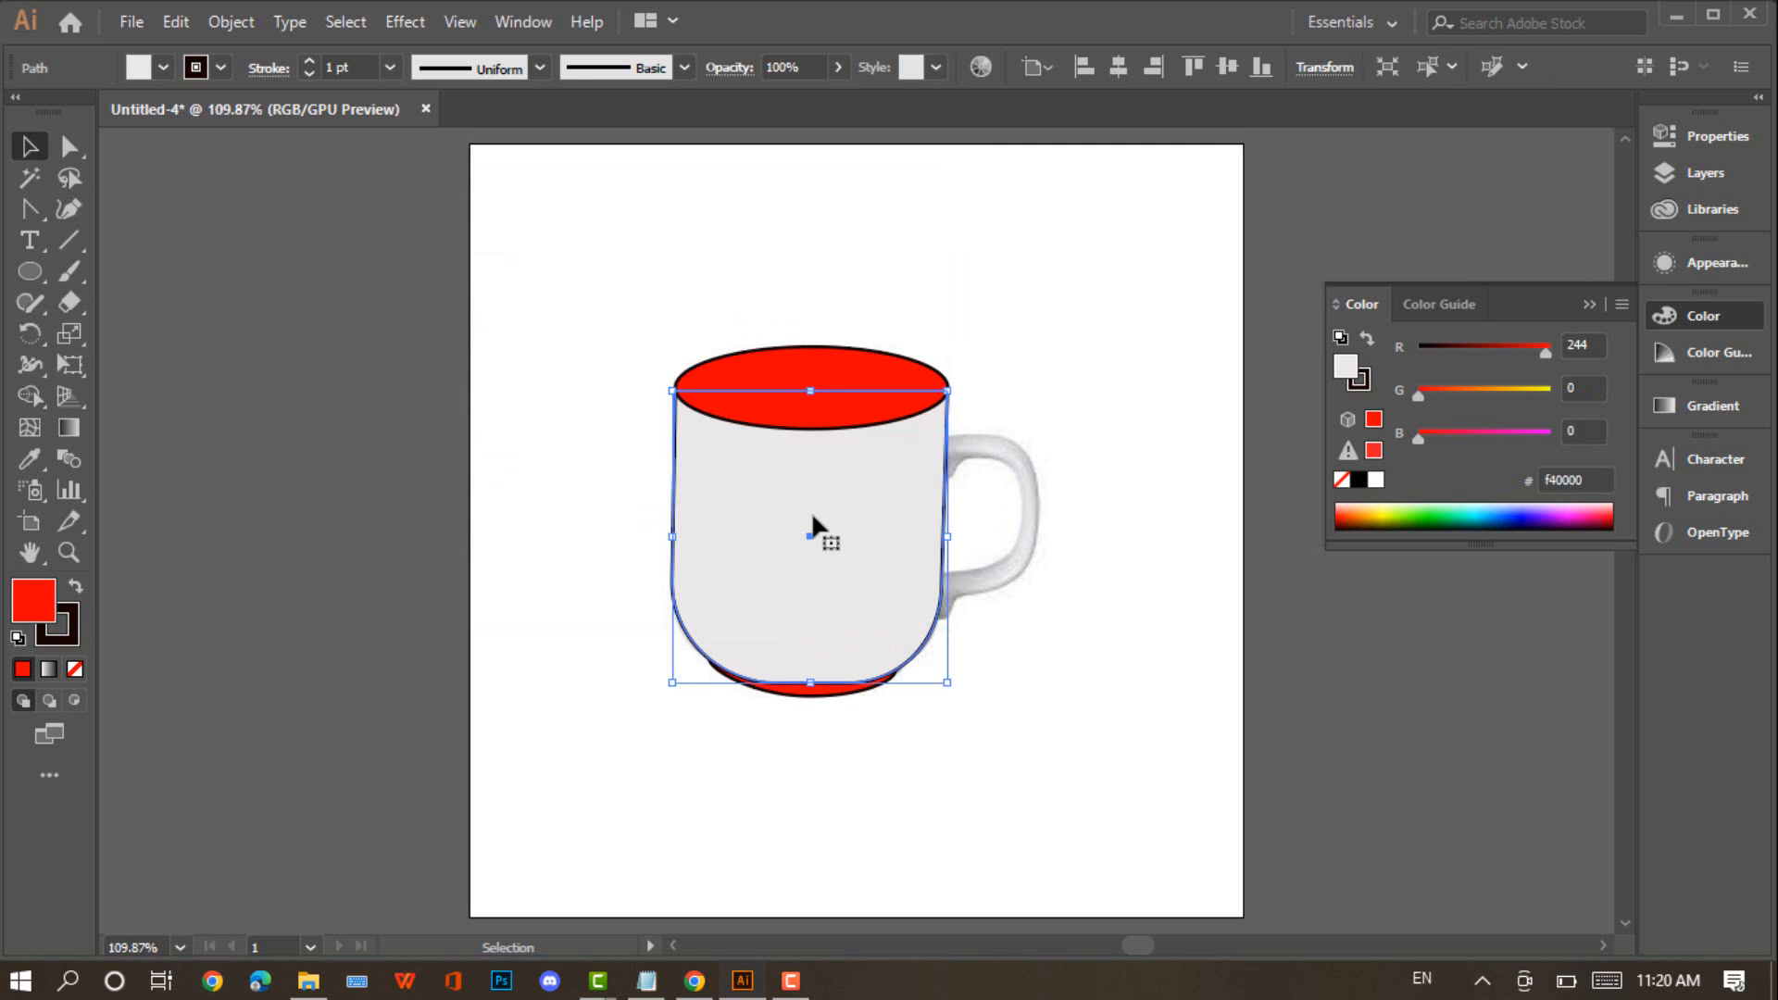
pyautogui.doubleClick(35, 598)
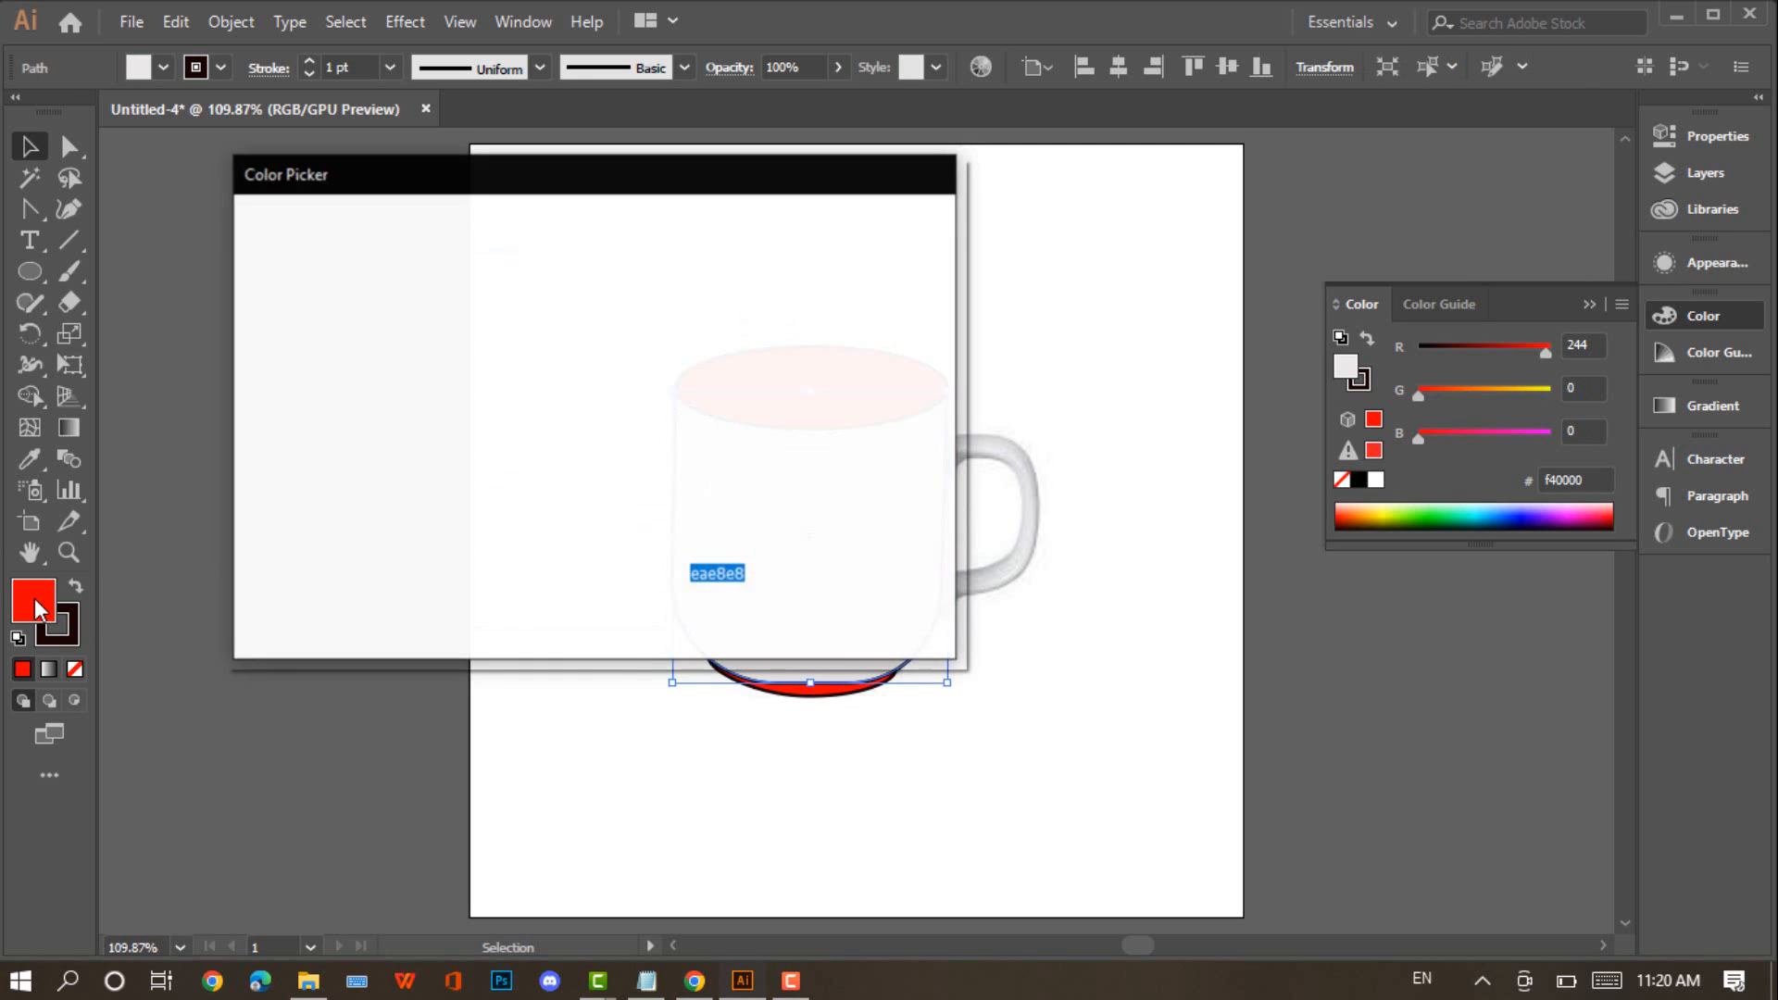
pyautogui.moveTo(402, 256); pyautogui.dragTo(448, 262)
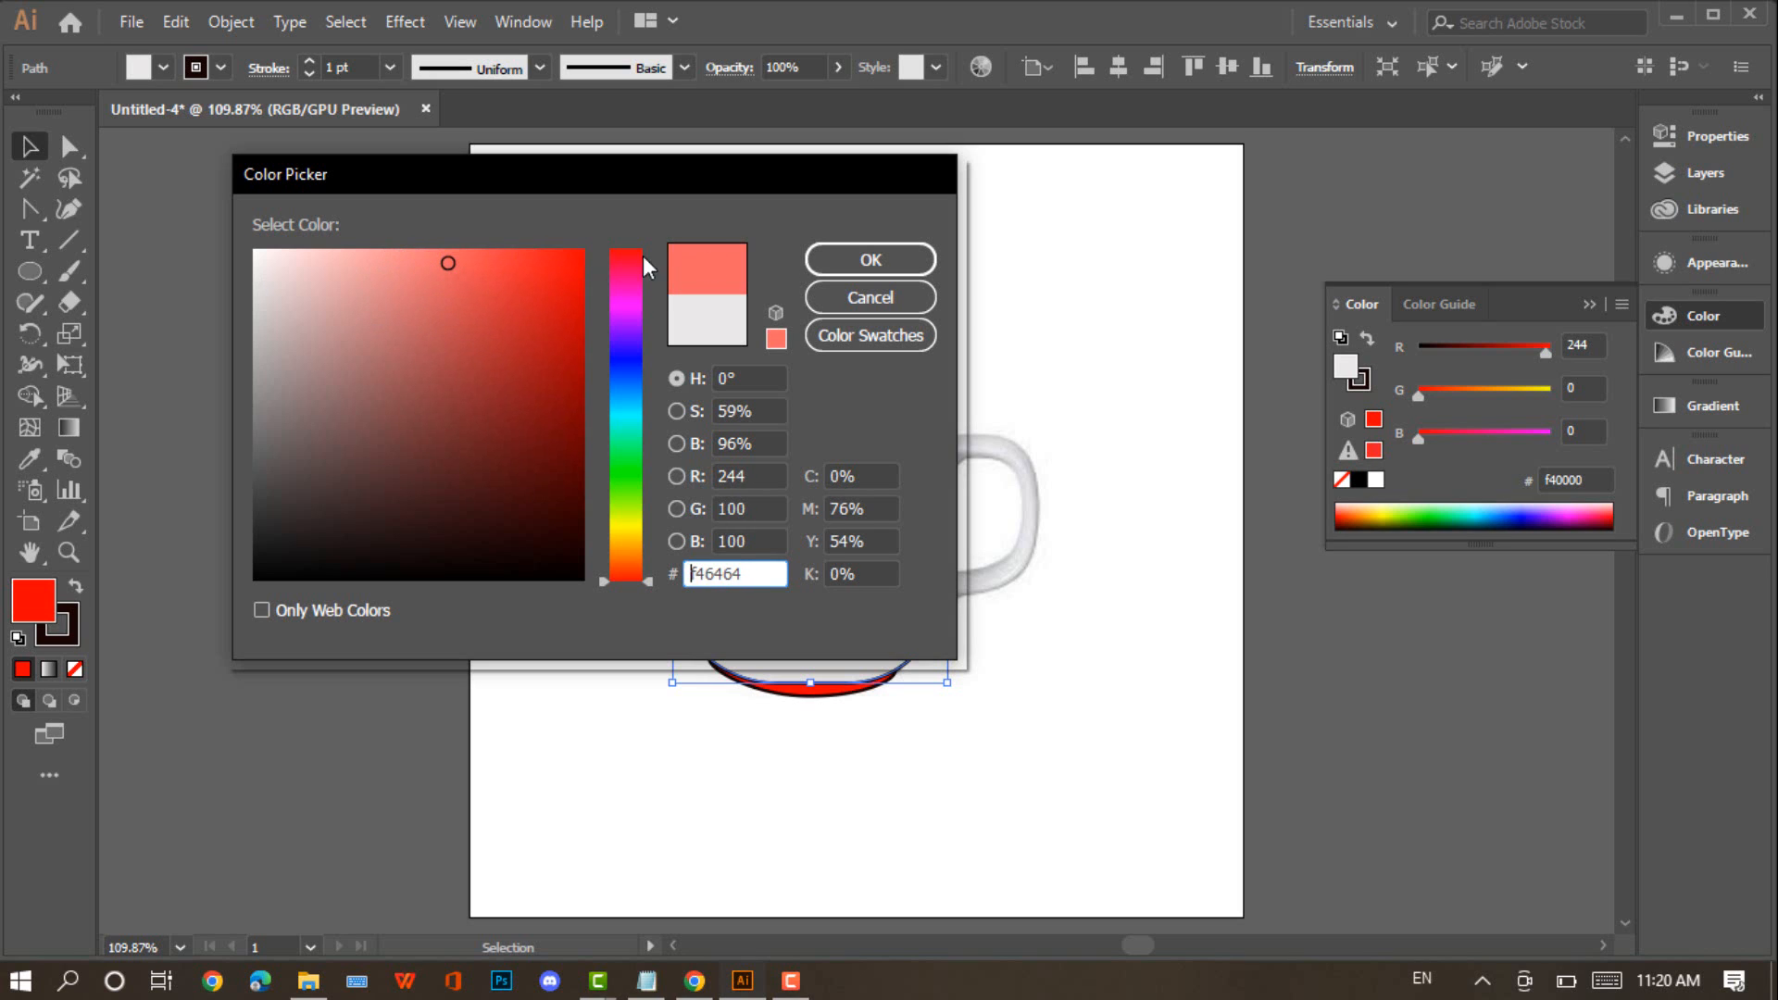
pyautogui.click(871, 259)
pyautogui.click(688, 306)
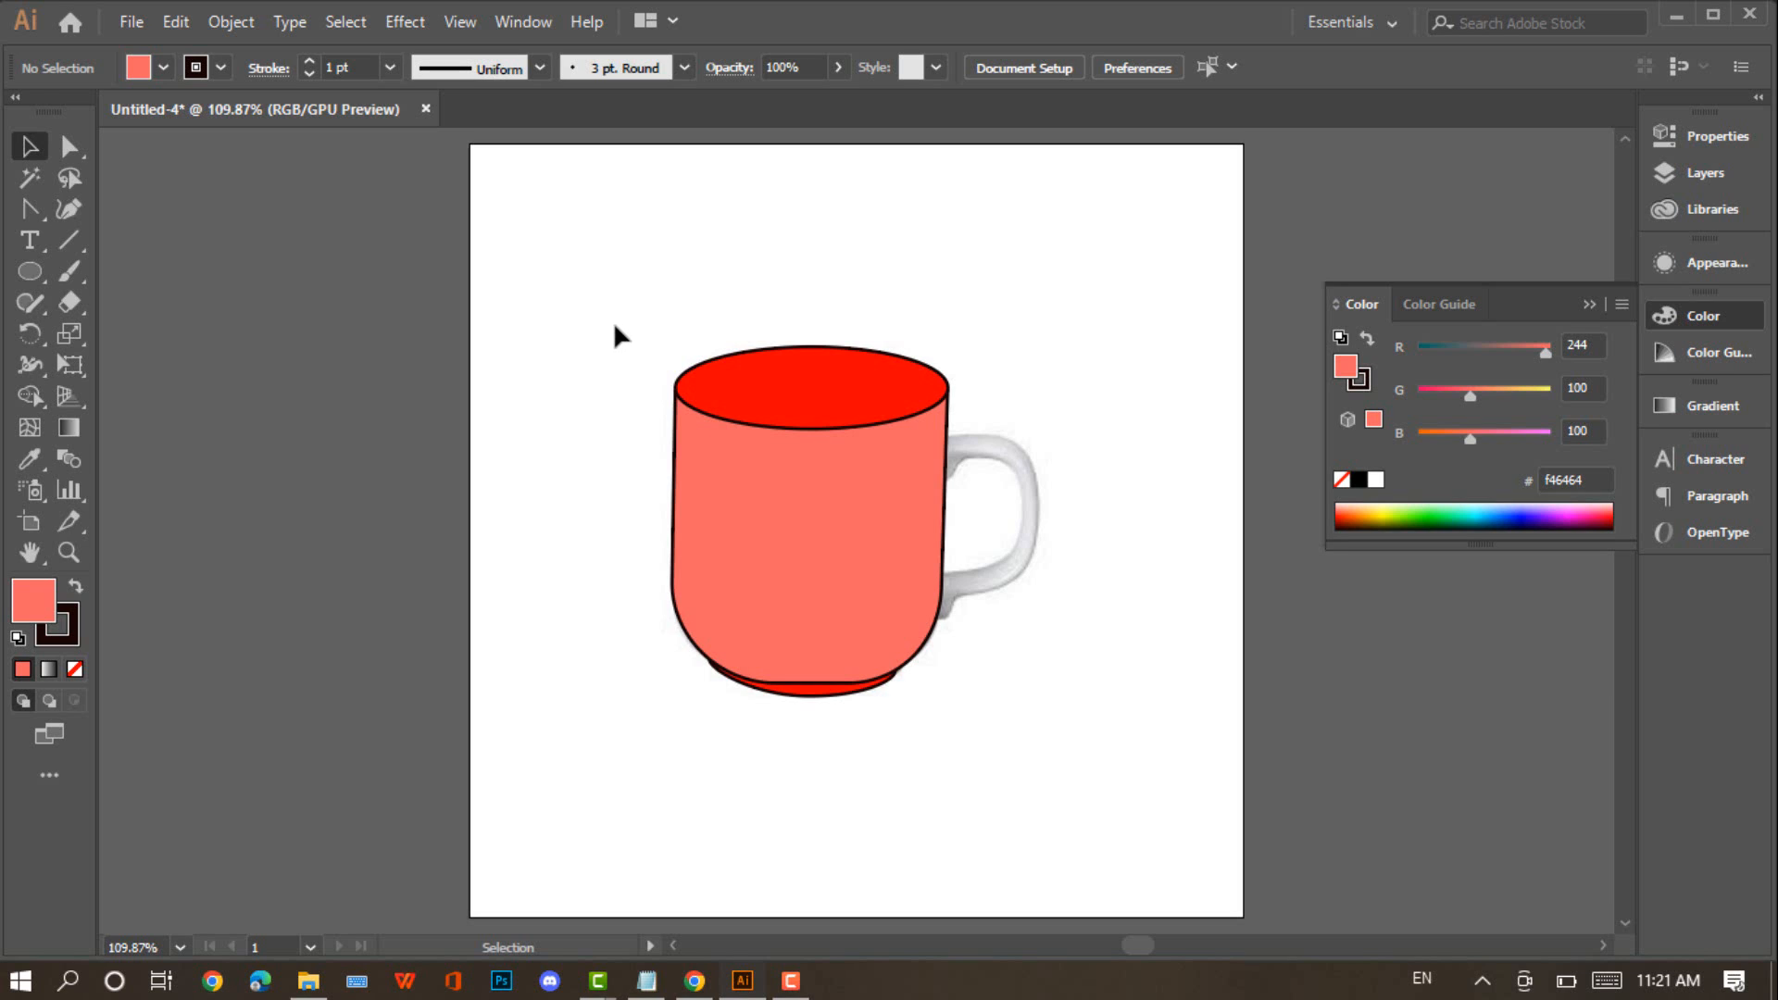
# Move the rim, body and base shapes together off the artboard into the empty area on its left
pyautogui.moveTo(614, 326); pyautogui.dragTo(882, 665)
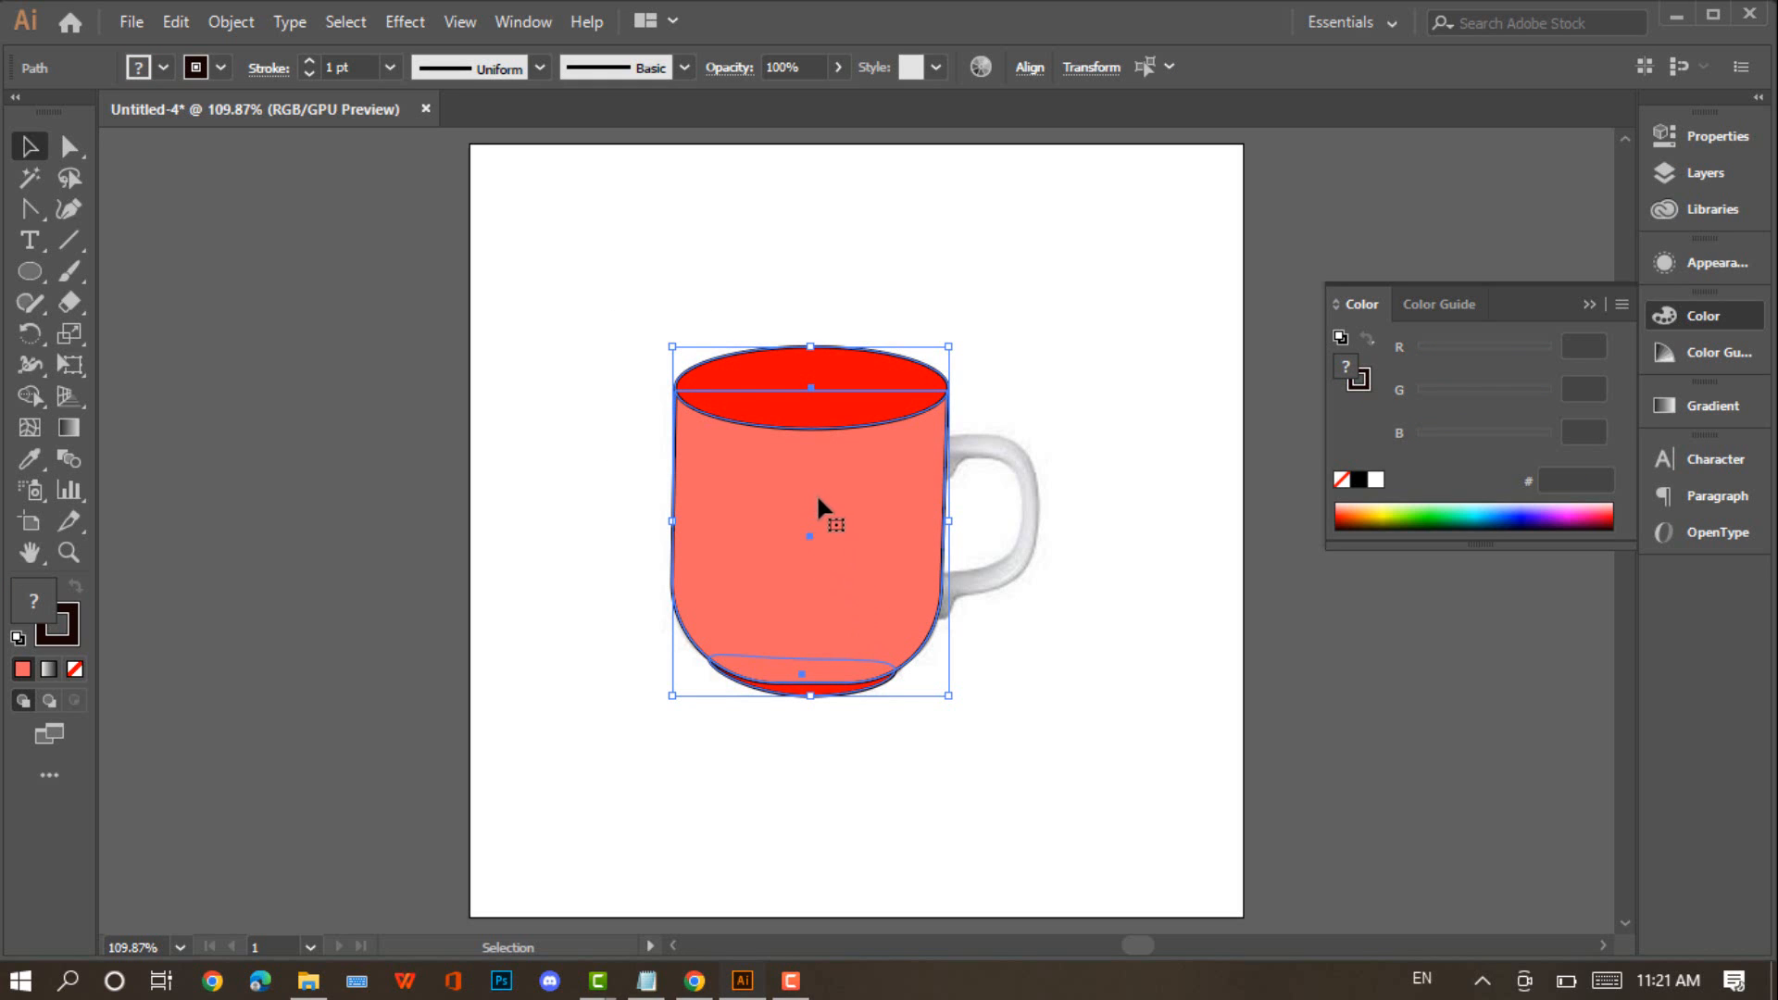
pyautogui.moveTo(815, 493); pyautogui.dragTo(285, 458)
pyautogui.click(422, 822)
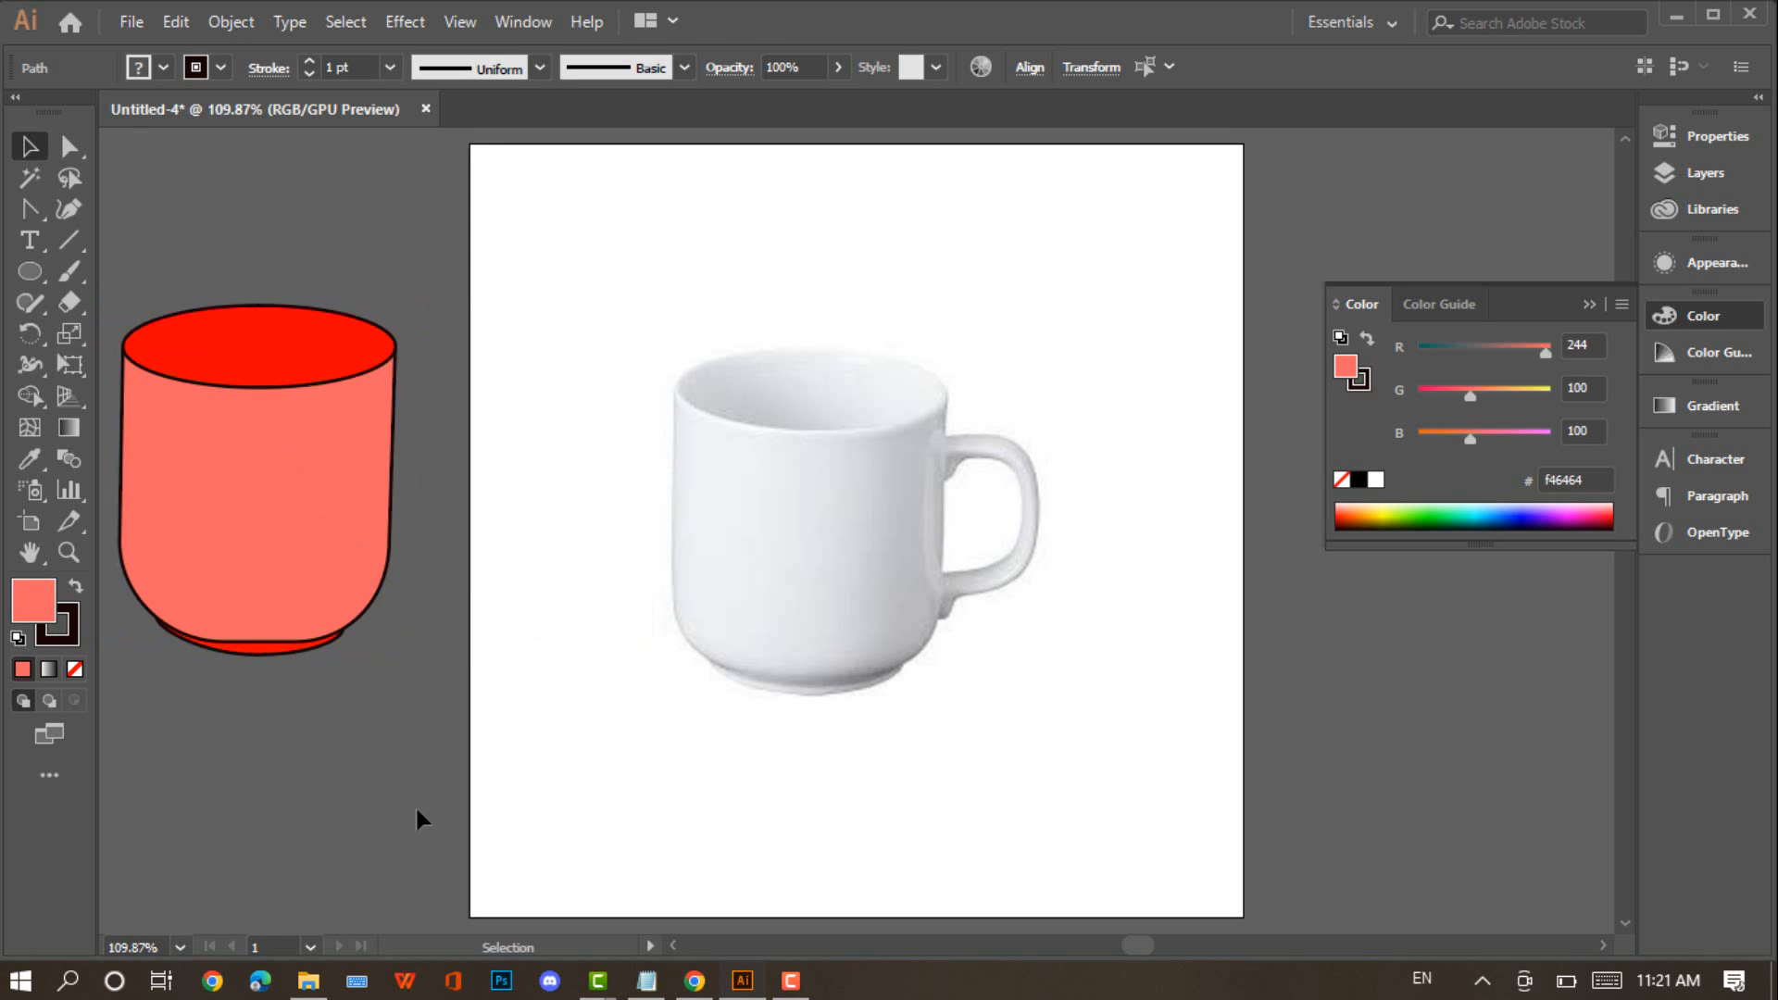
# Delete the mug reference picture from the artboard and switch to the Downloads folder in File Explorer
pyautogui.click(871, 511)
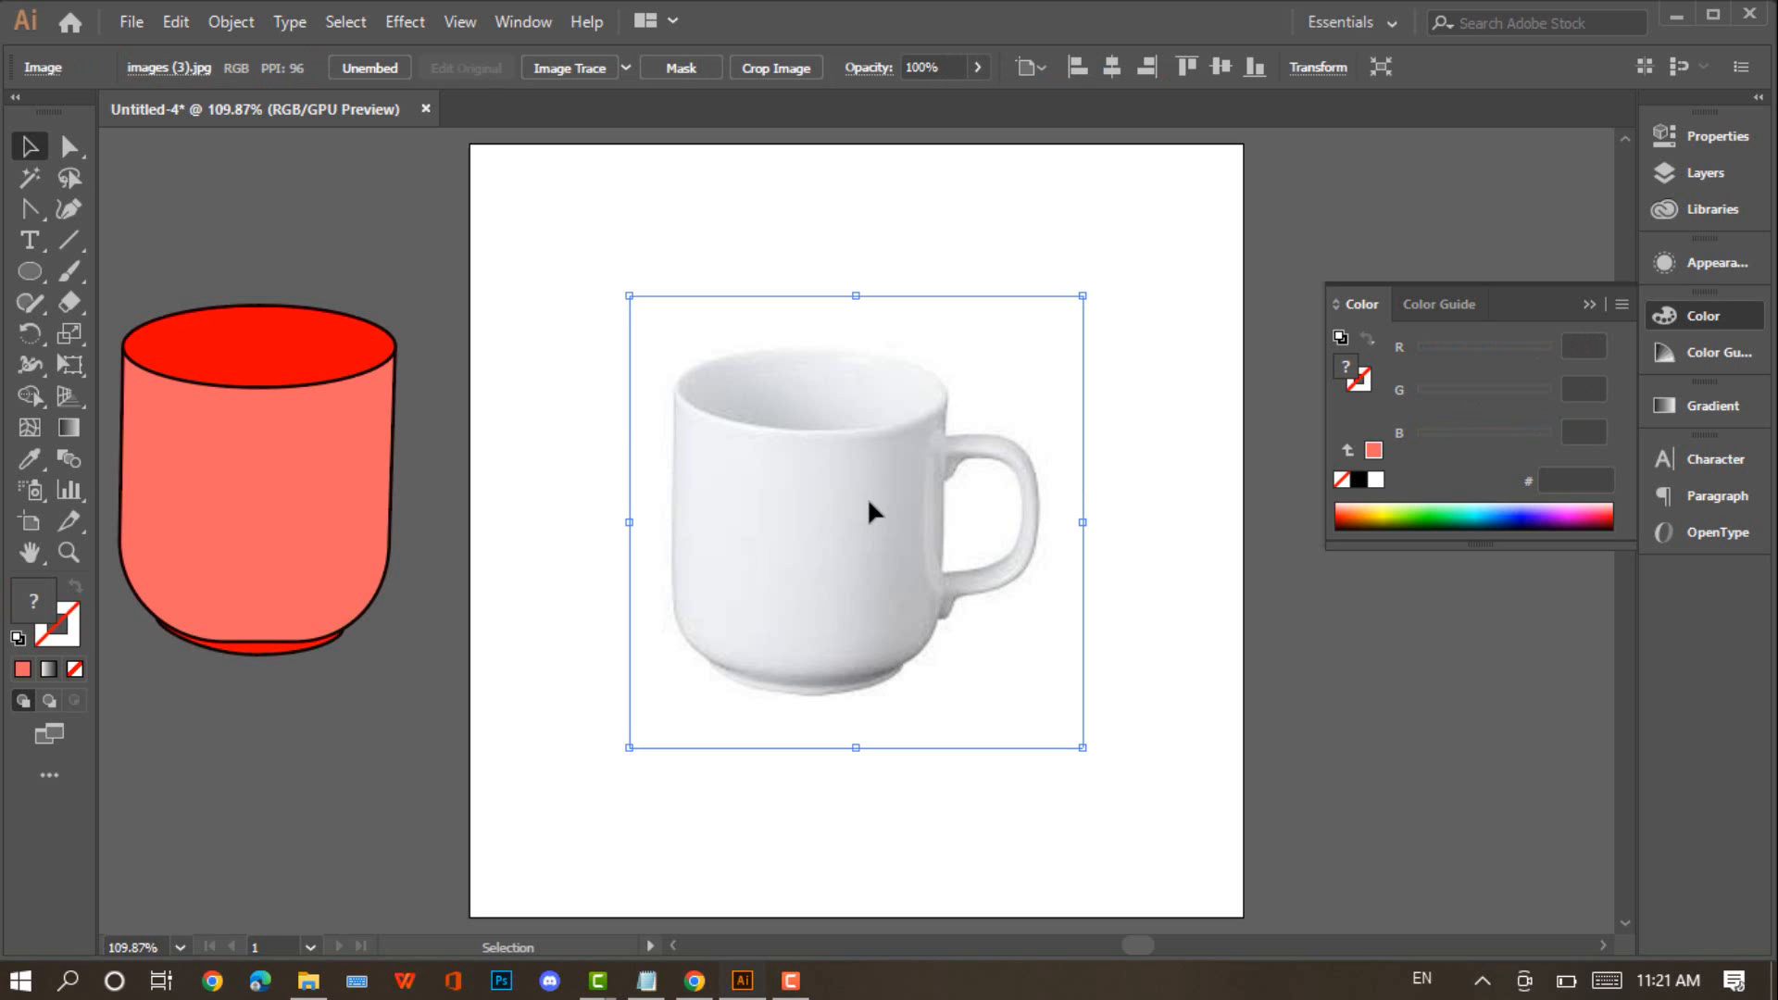
pyautogui.press('Delete')
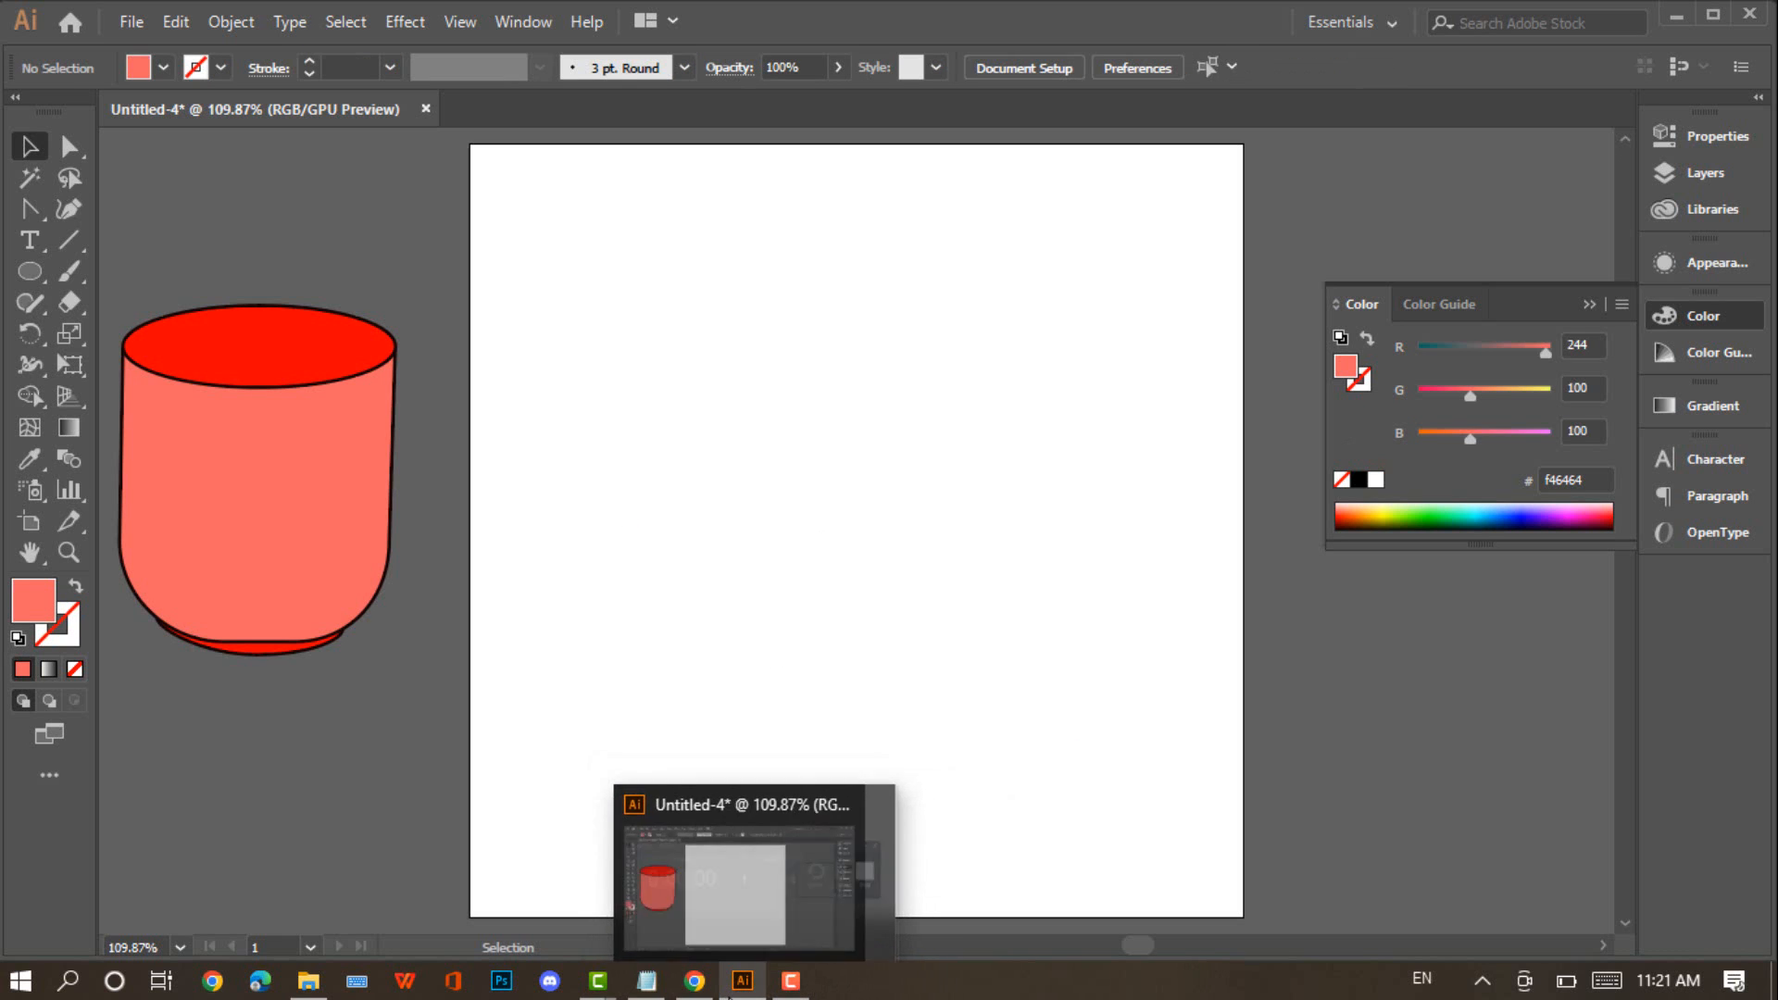
pyautogui.click(741, 983)
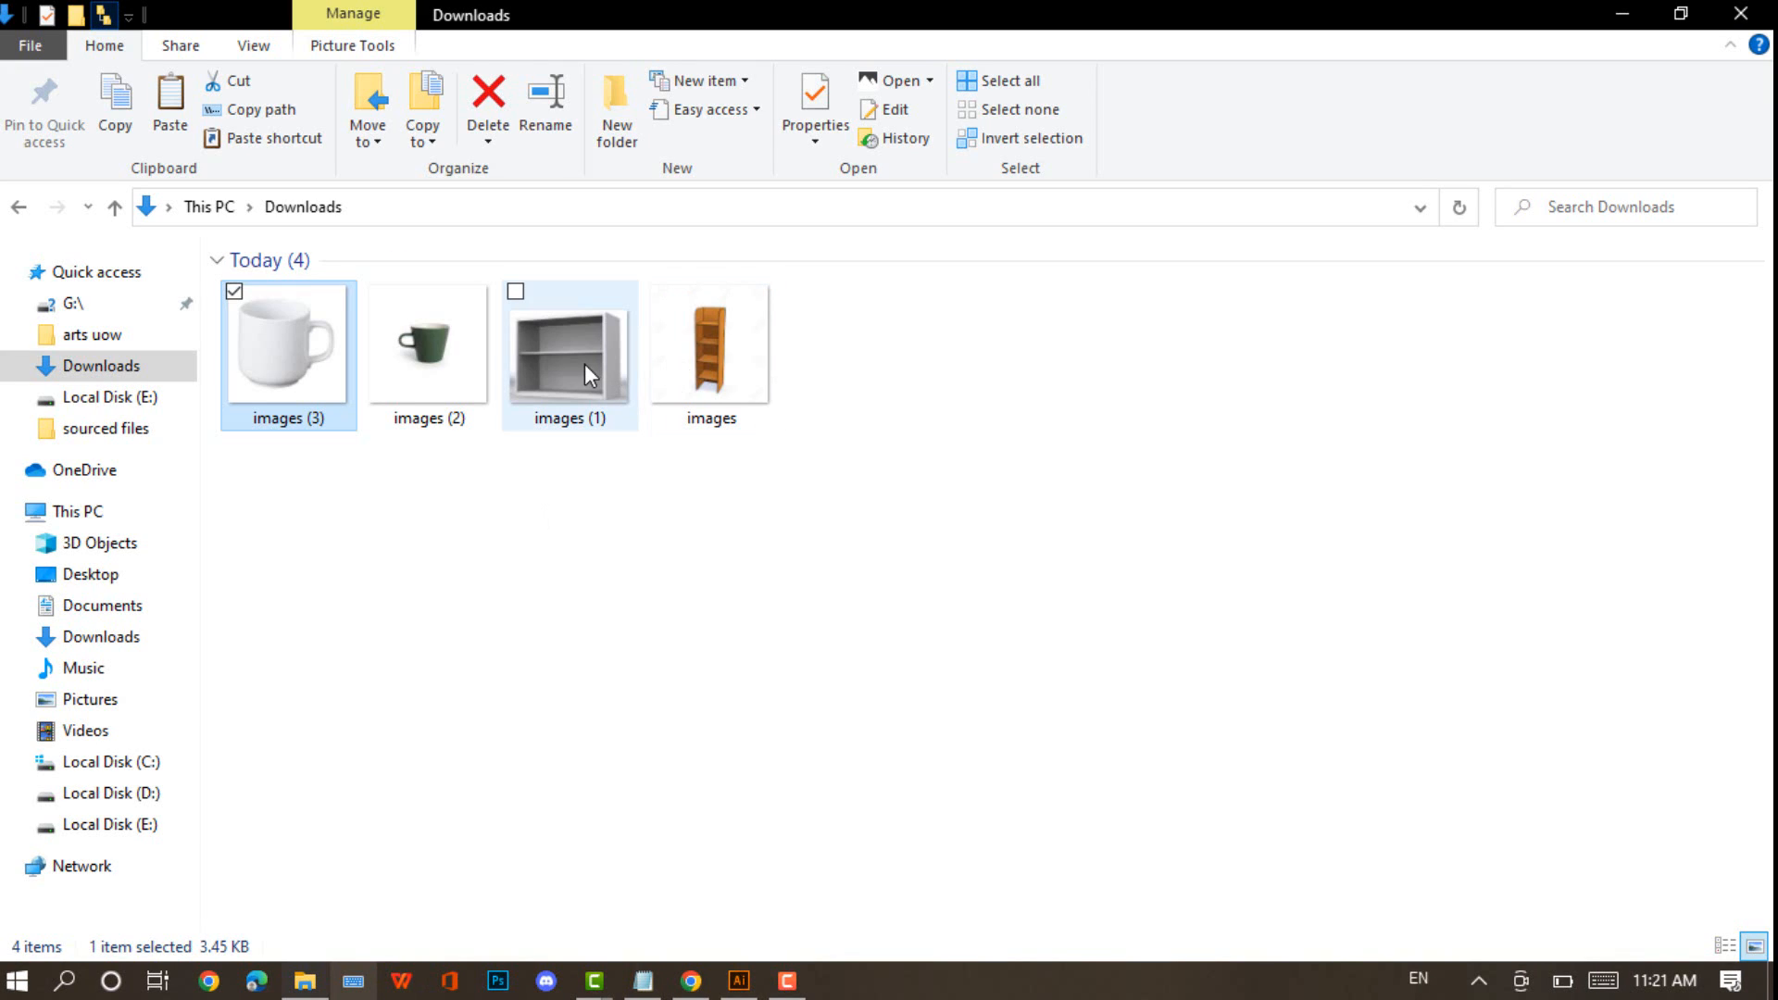
# Copy the shelf picture images (1) from Downloads onto the Illustrator artboard and embed it in the document
pyautogui.rightClick(586, 366)
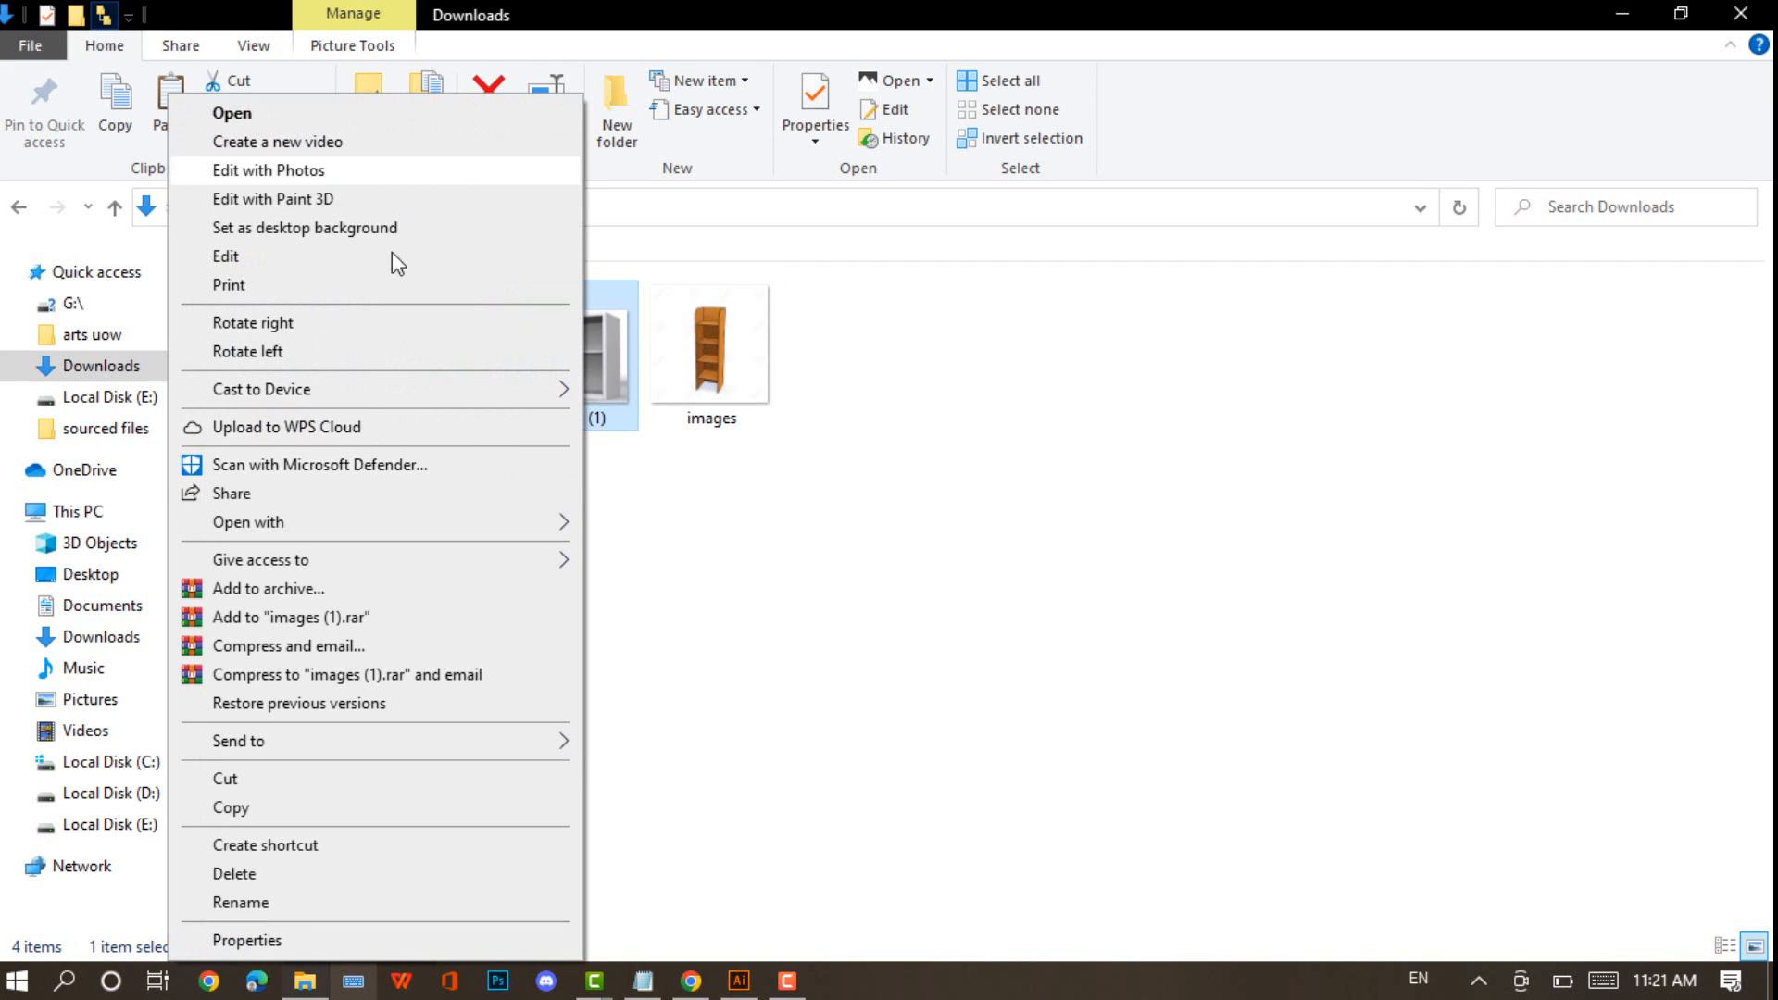
pyautogui.click(308, 805)
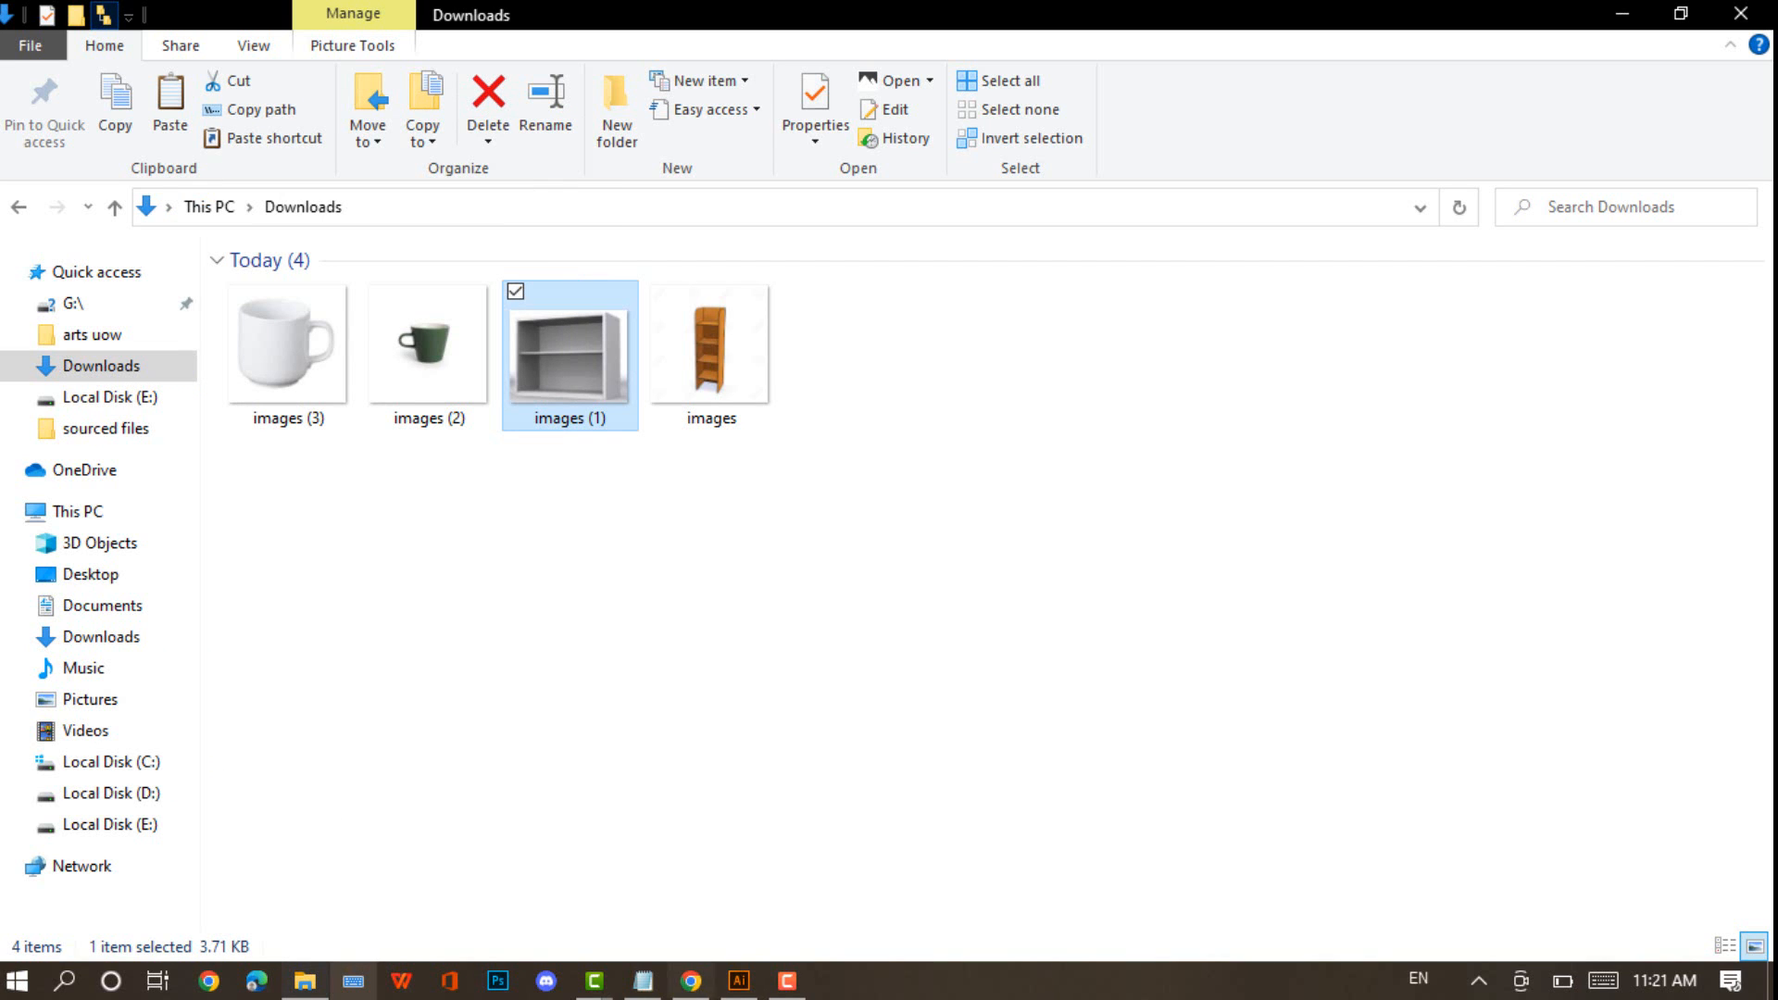
pyautogui.click(739, 981)
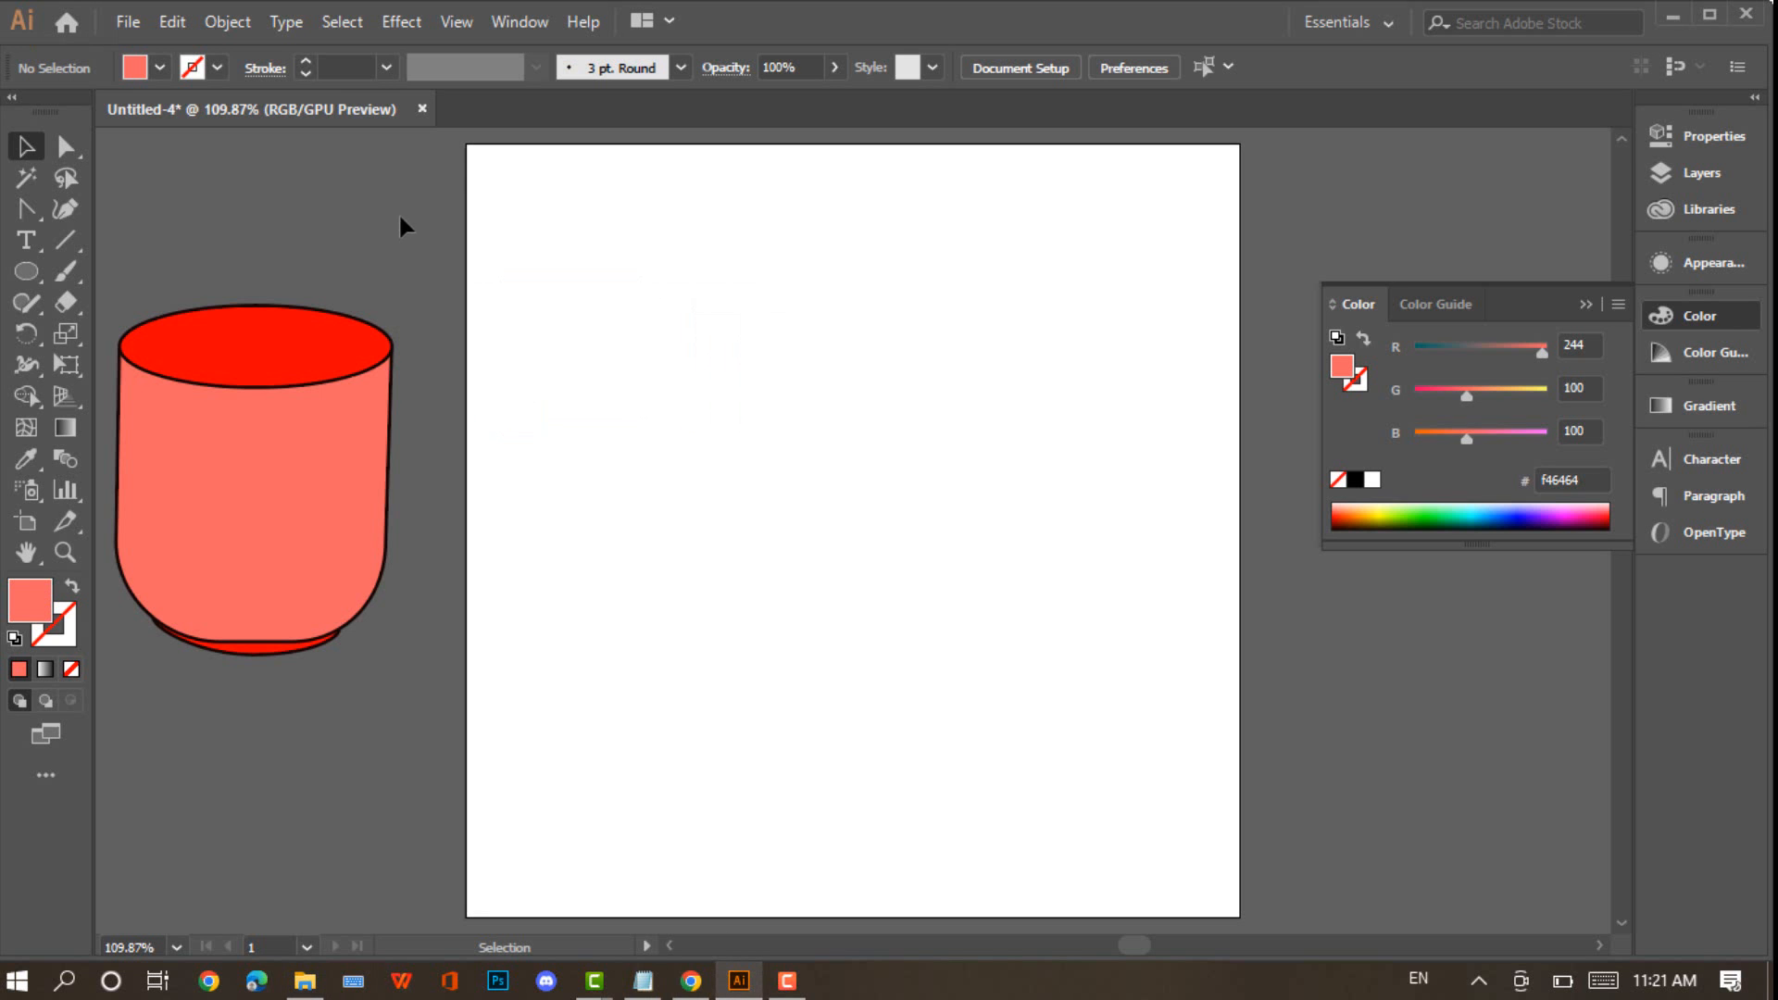
pyautogui.click(173, 21)
pyautogui.click(224, 176)
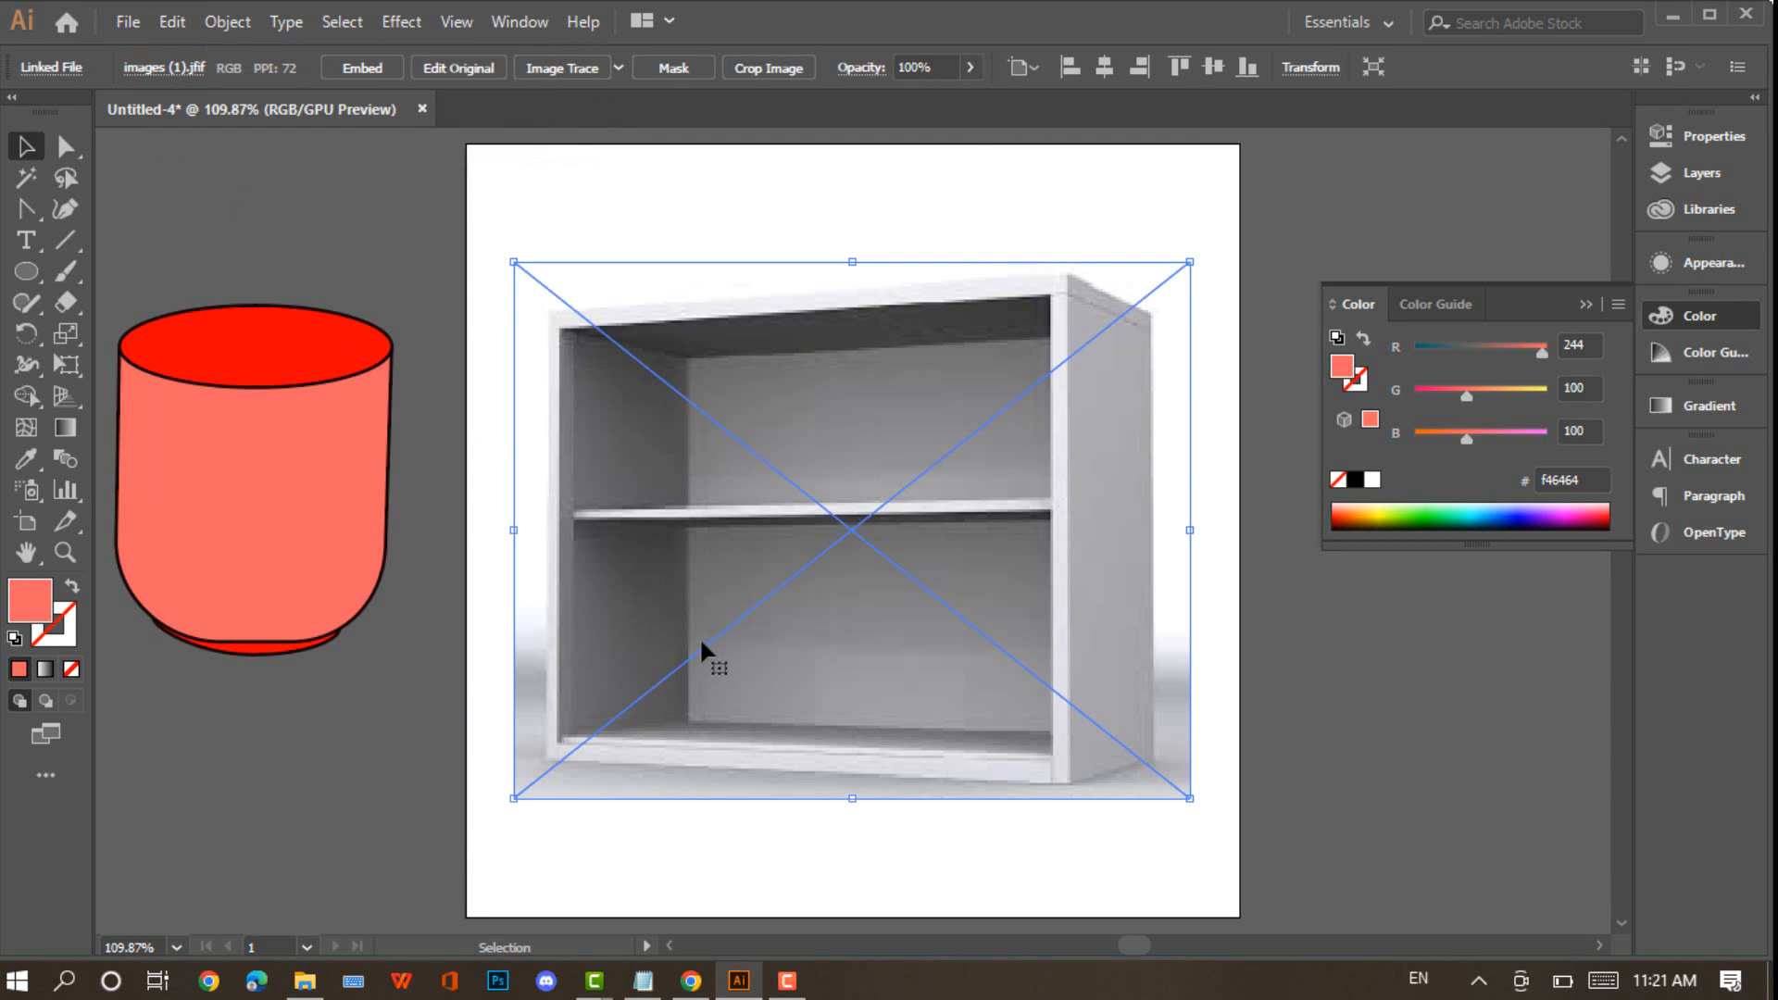
pyautogui.click(376, 67)
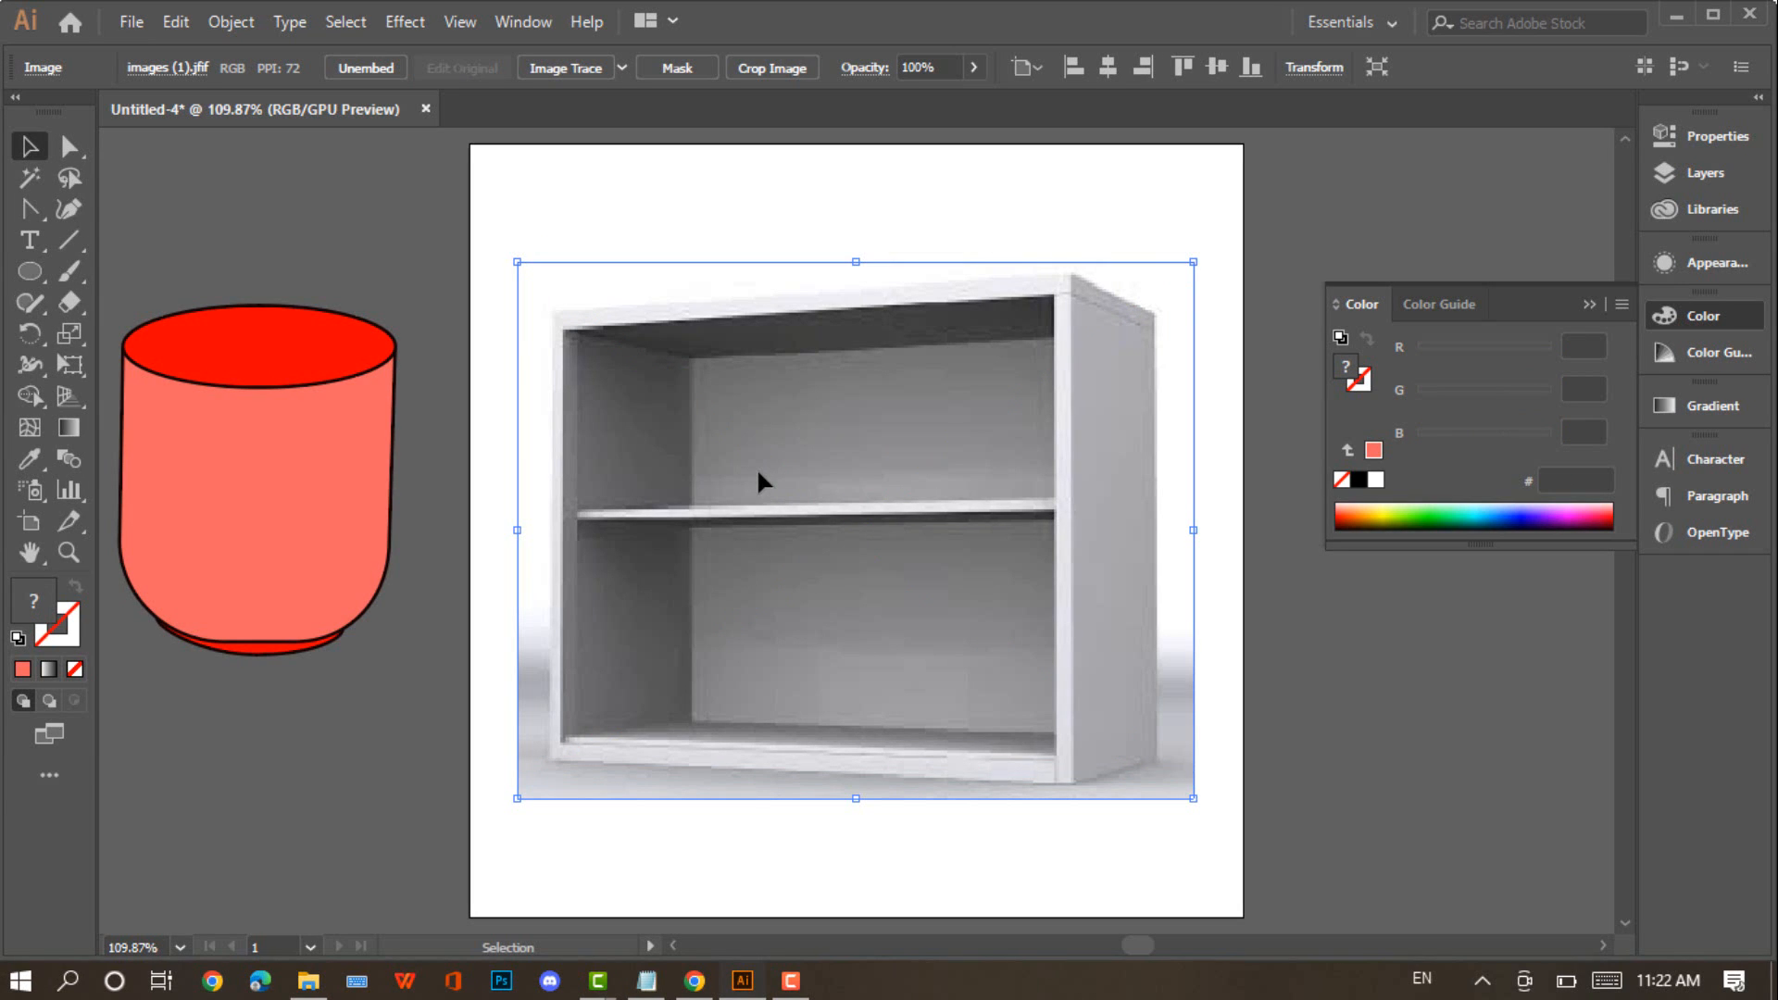
pyautogui.hotkey('ctrl', 'shift', 'a')
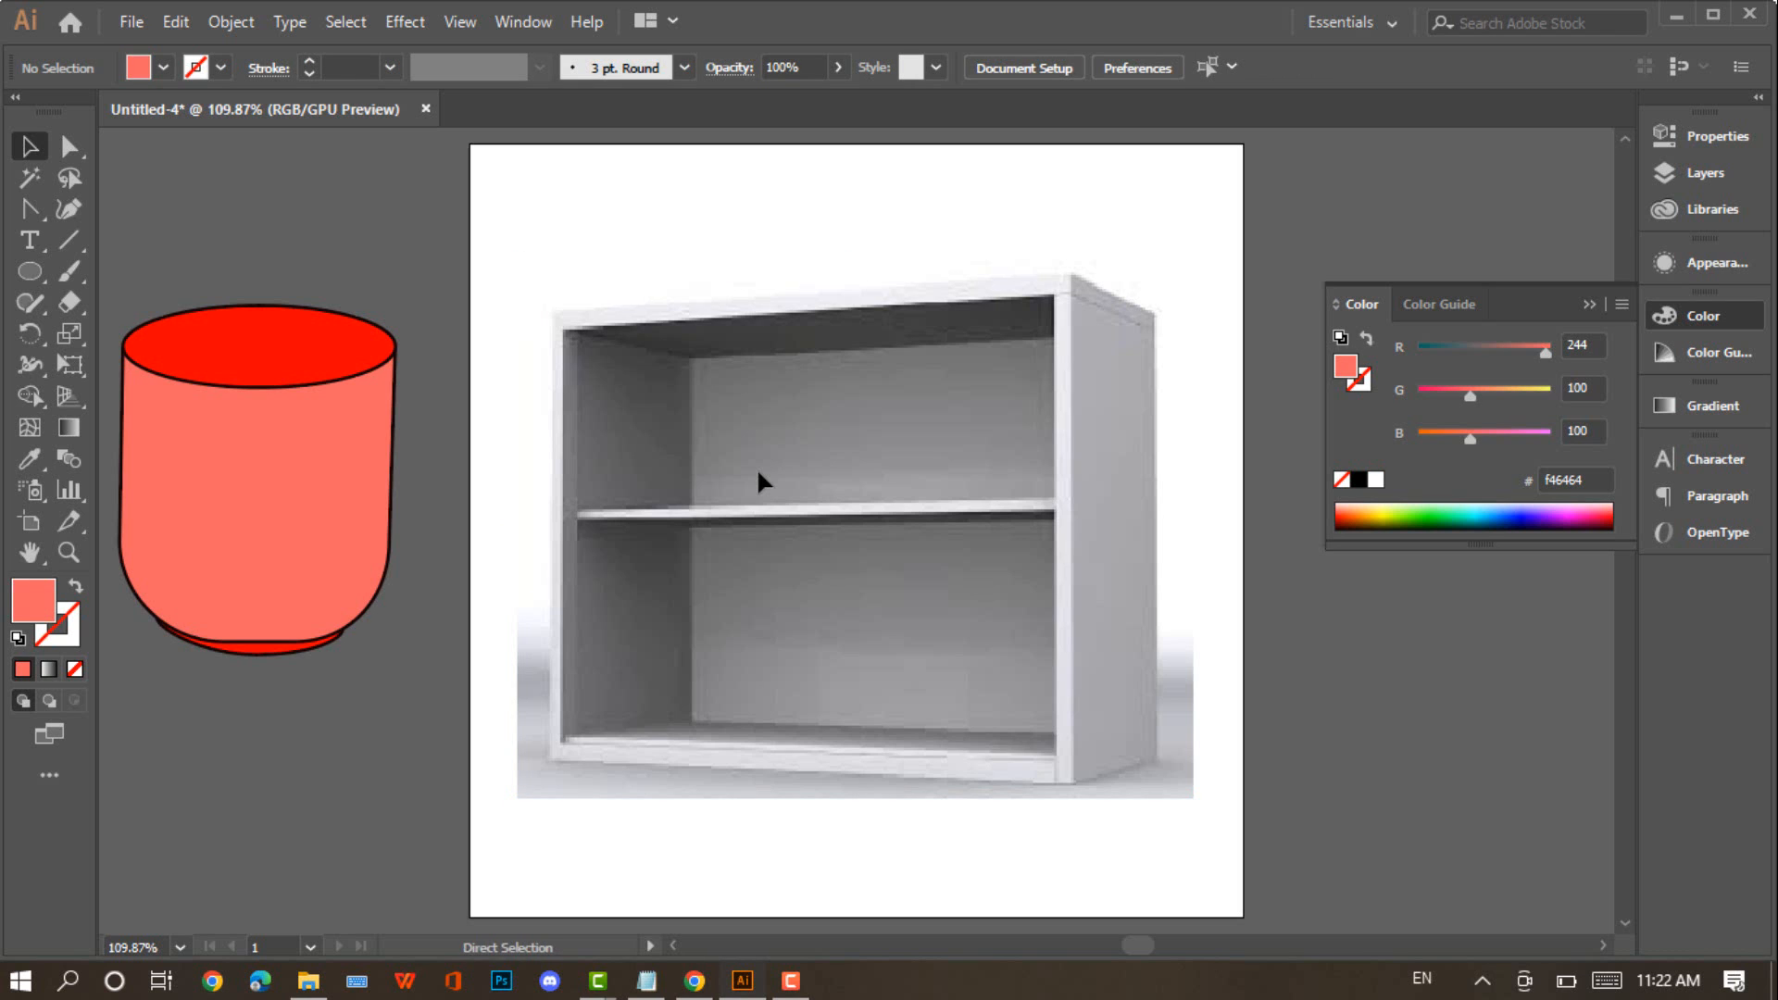
# Examine the shelf picture close up, from its top board down to its base, with the Color panel collapsed
pyautogui.hotkey('ctrl', '+')
pyautogui.hotkey('ctrl', '+')
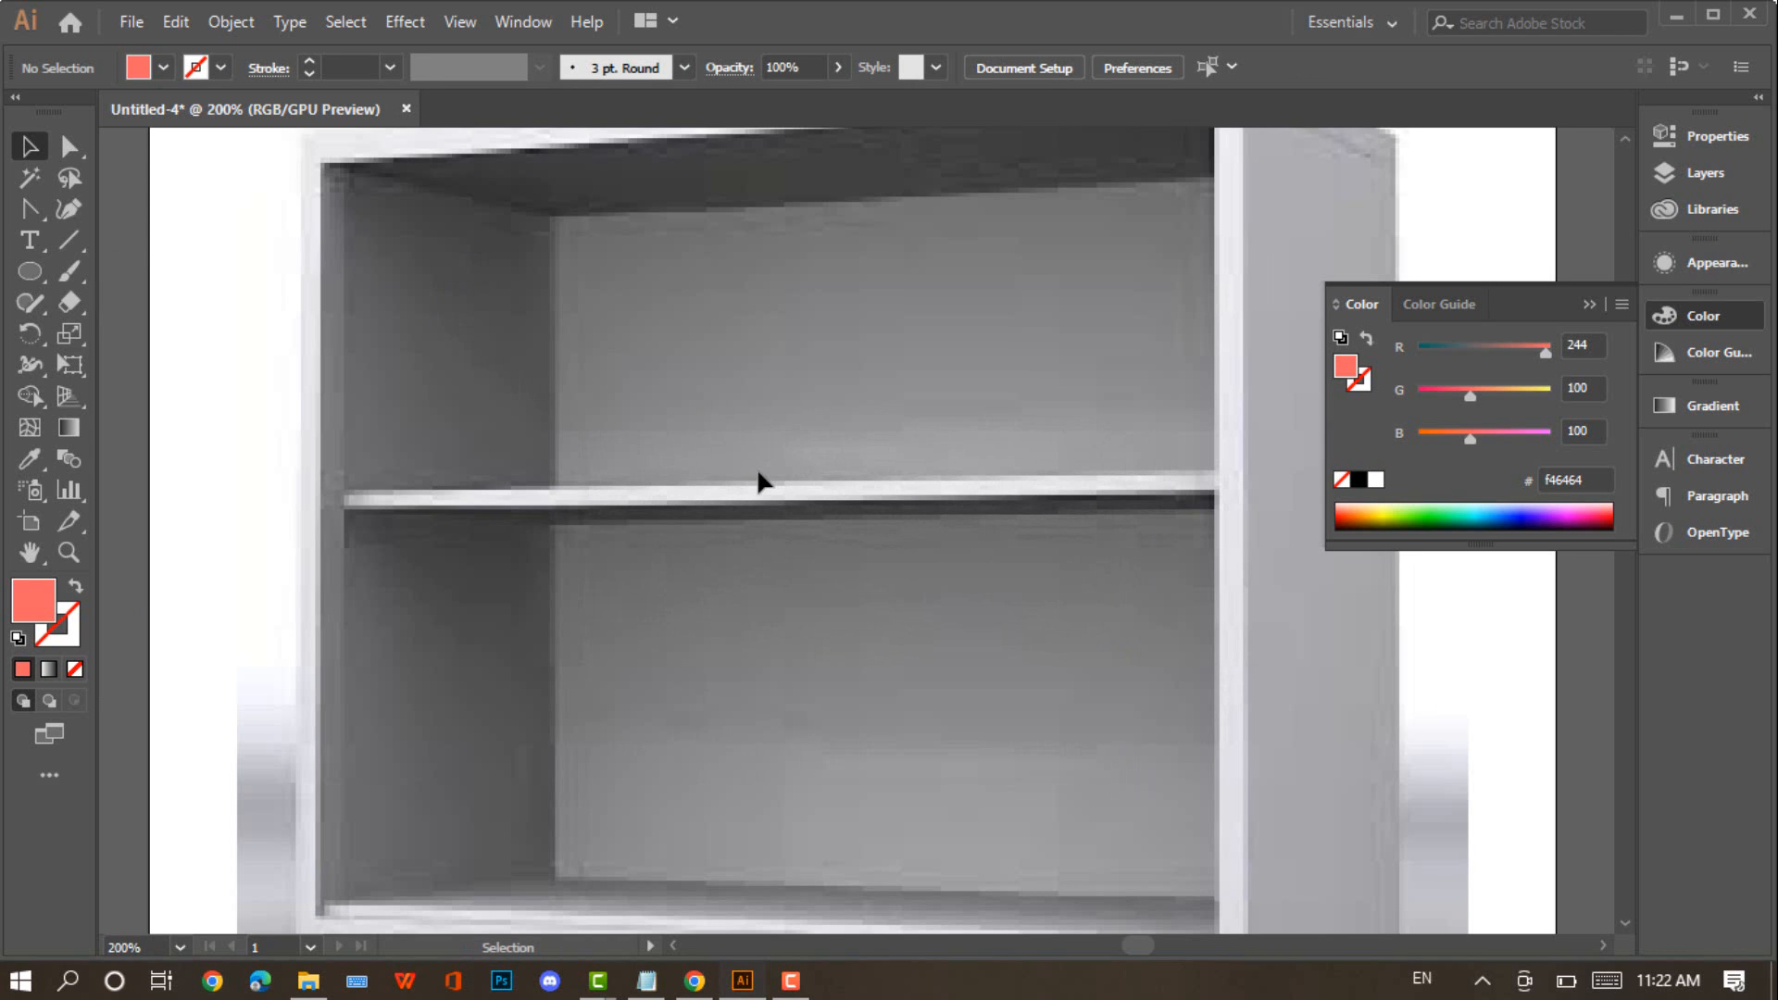
pyautogui.scroll(5, 758, 482)
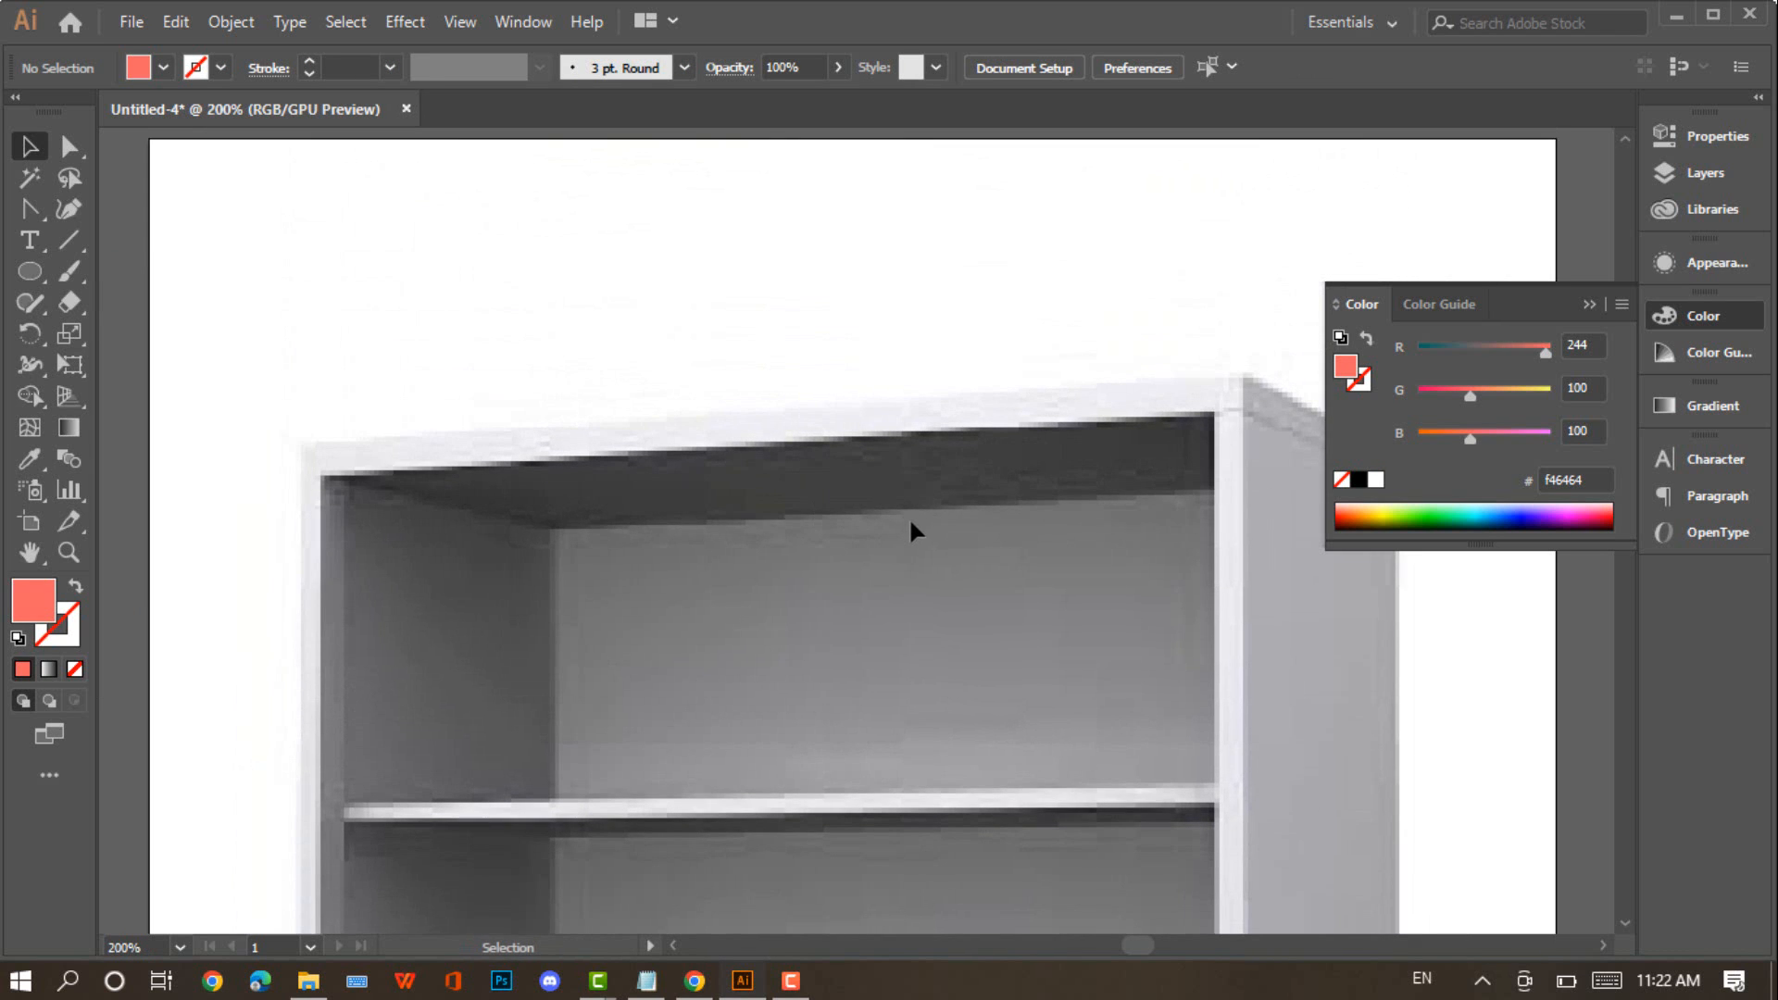
pyautogui.hotkey('ctrl', '+')
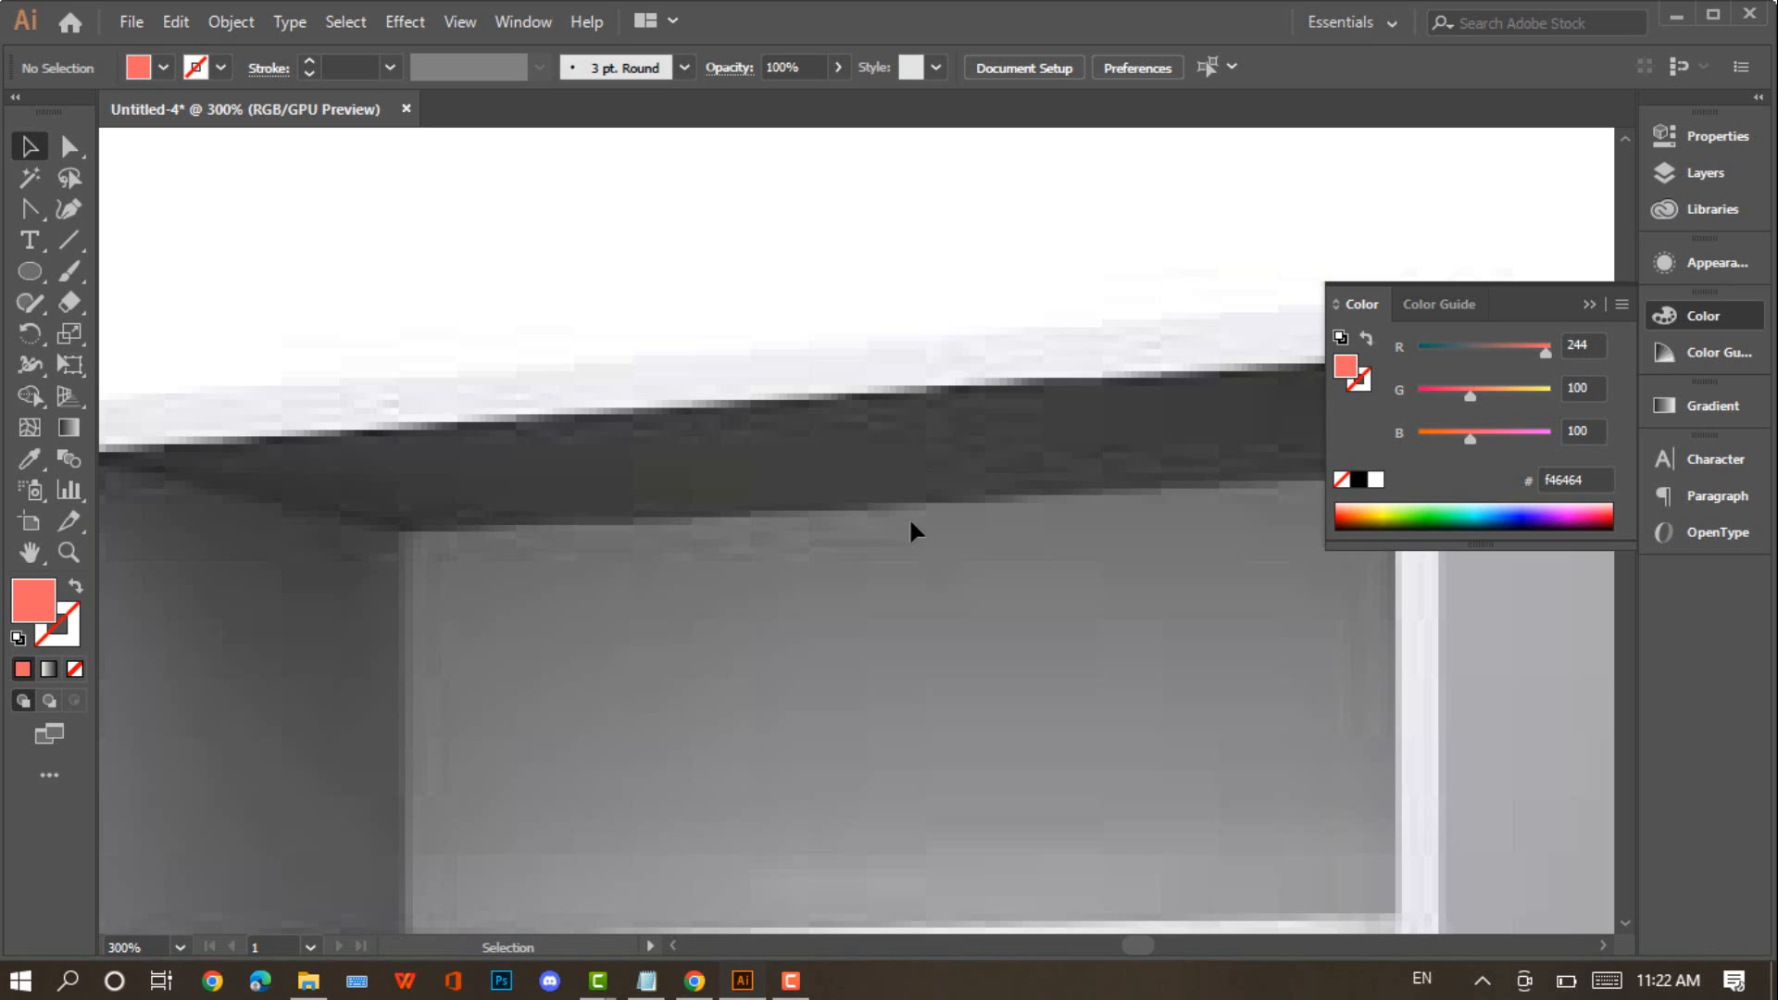
pyautogui.hotkey('ctrl', '-')
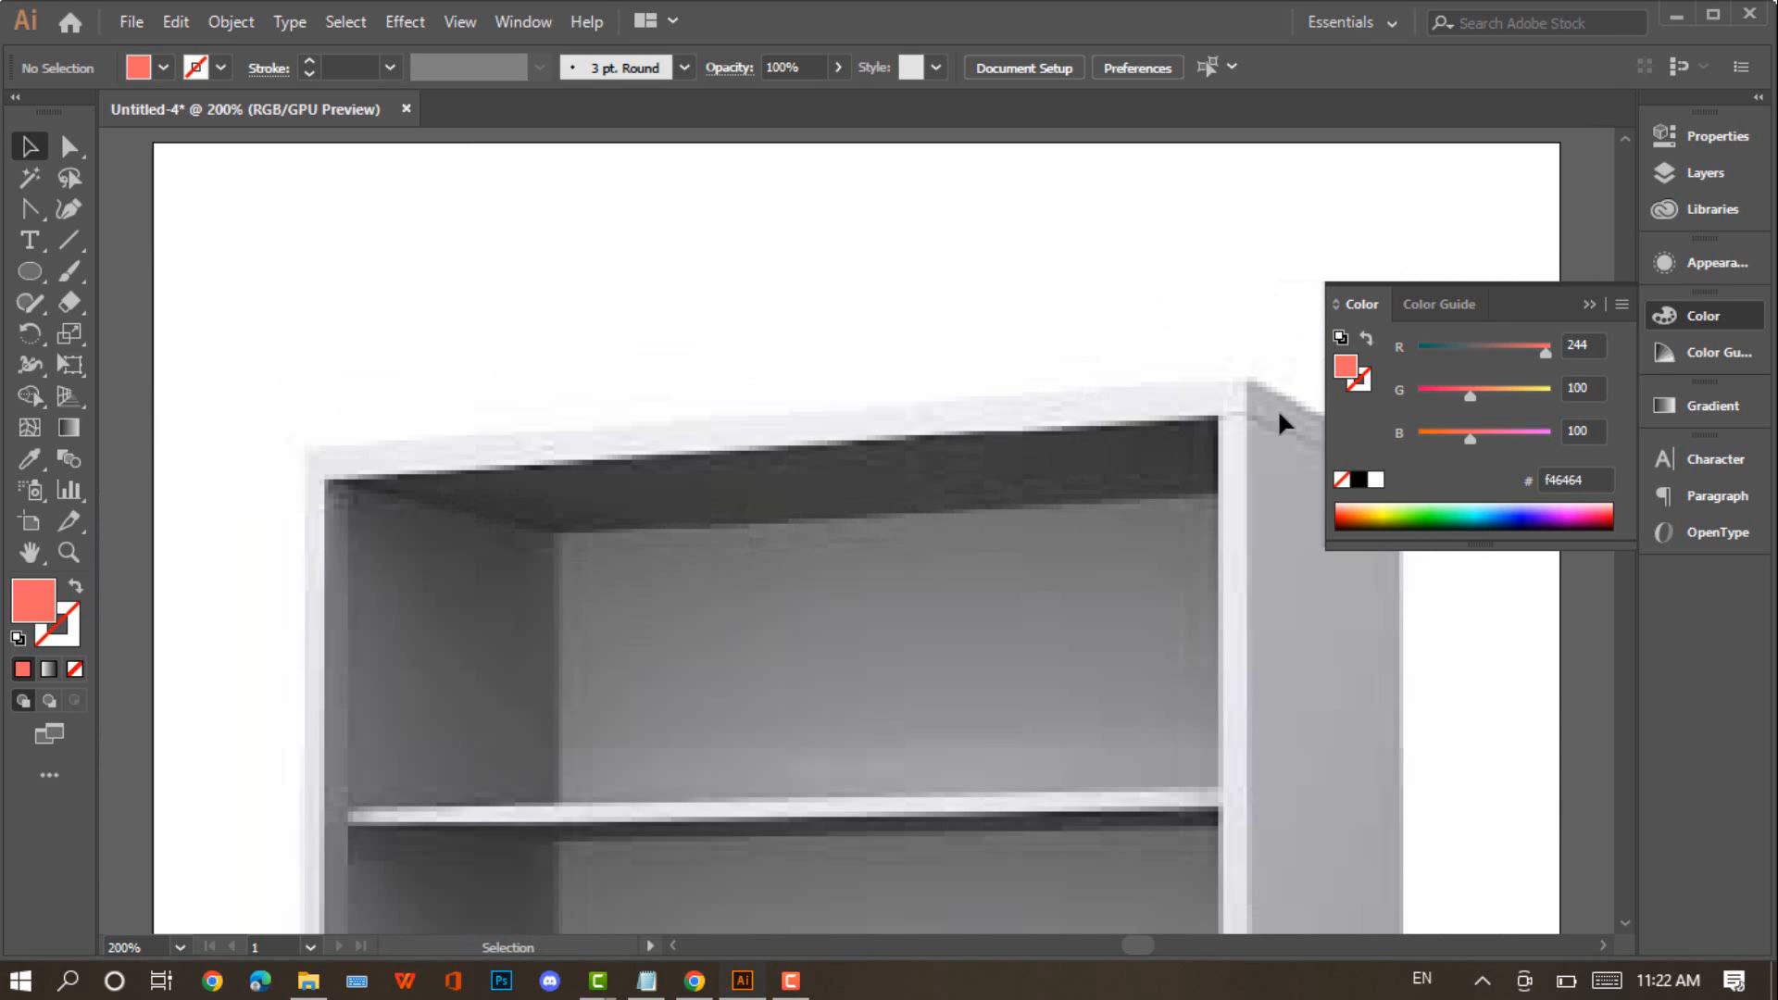
pyautogui.click(1591, 304)
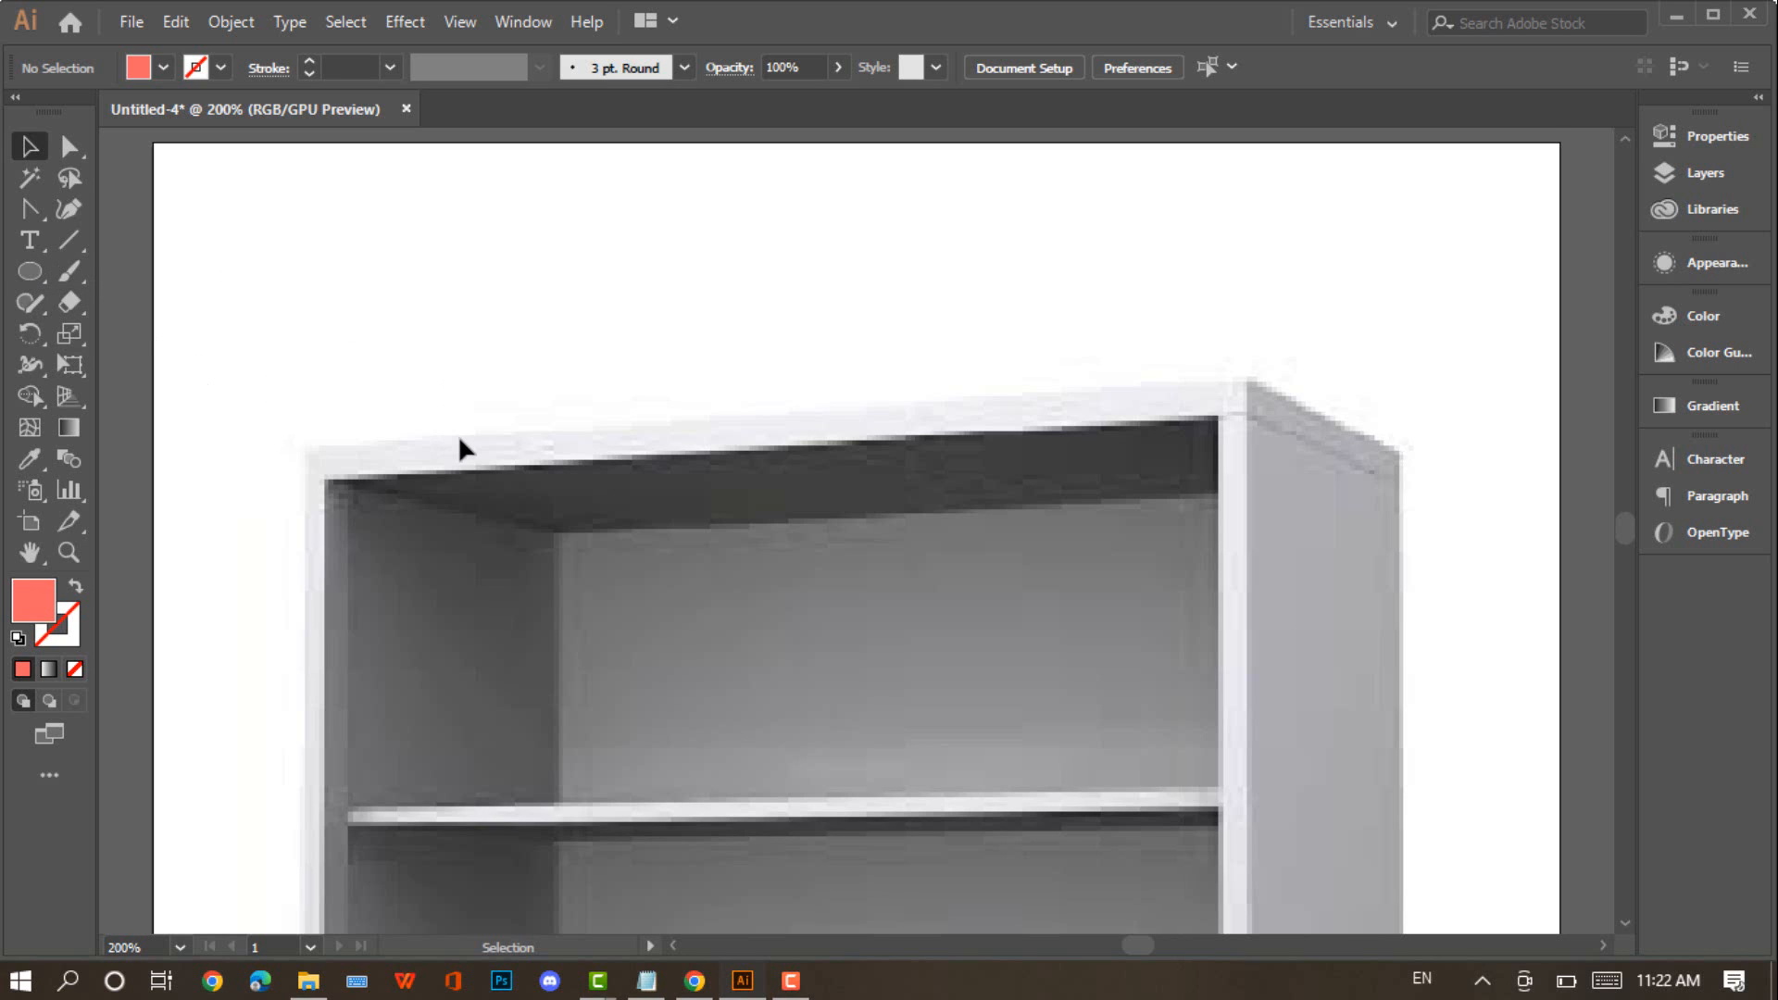
pyautogui.scroll(-3, 457, 435)
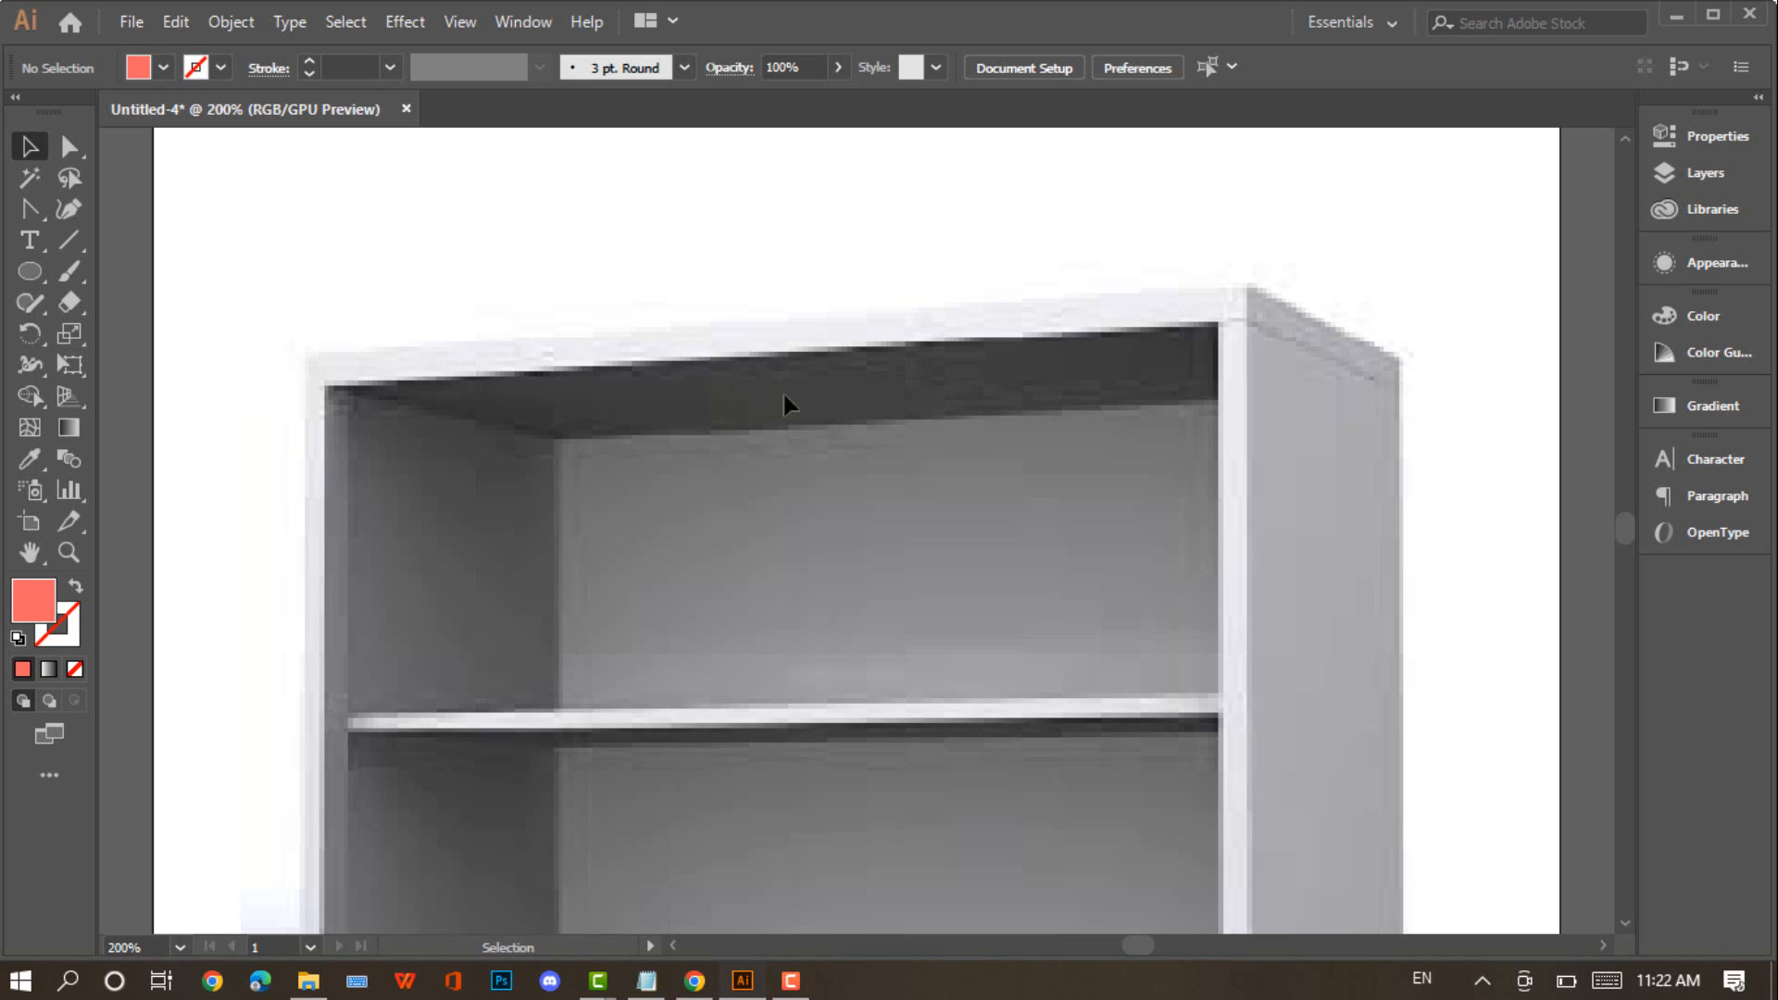
pyautogui.scroll(-3, 797, 398)
pyautogui.scroll(-8, 902, 563)
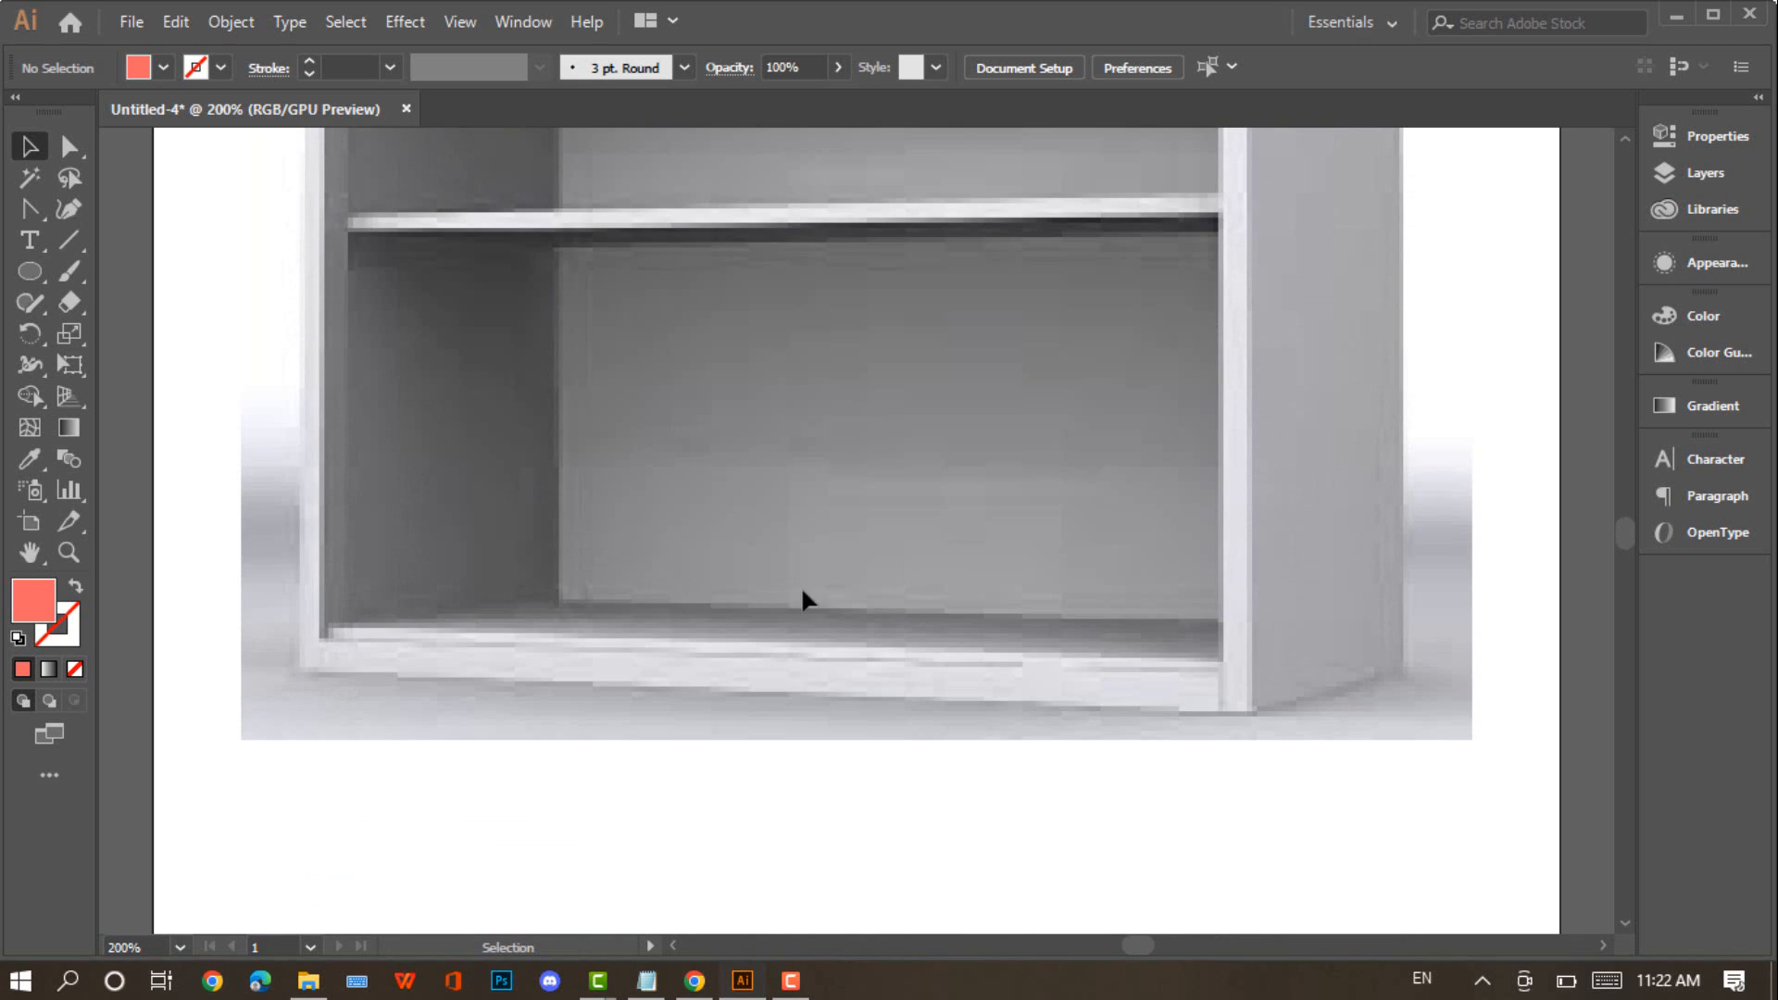
pyautogui.scroll(7, 926, 635)
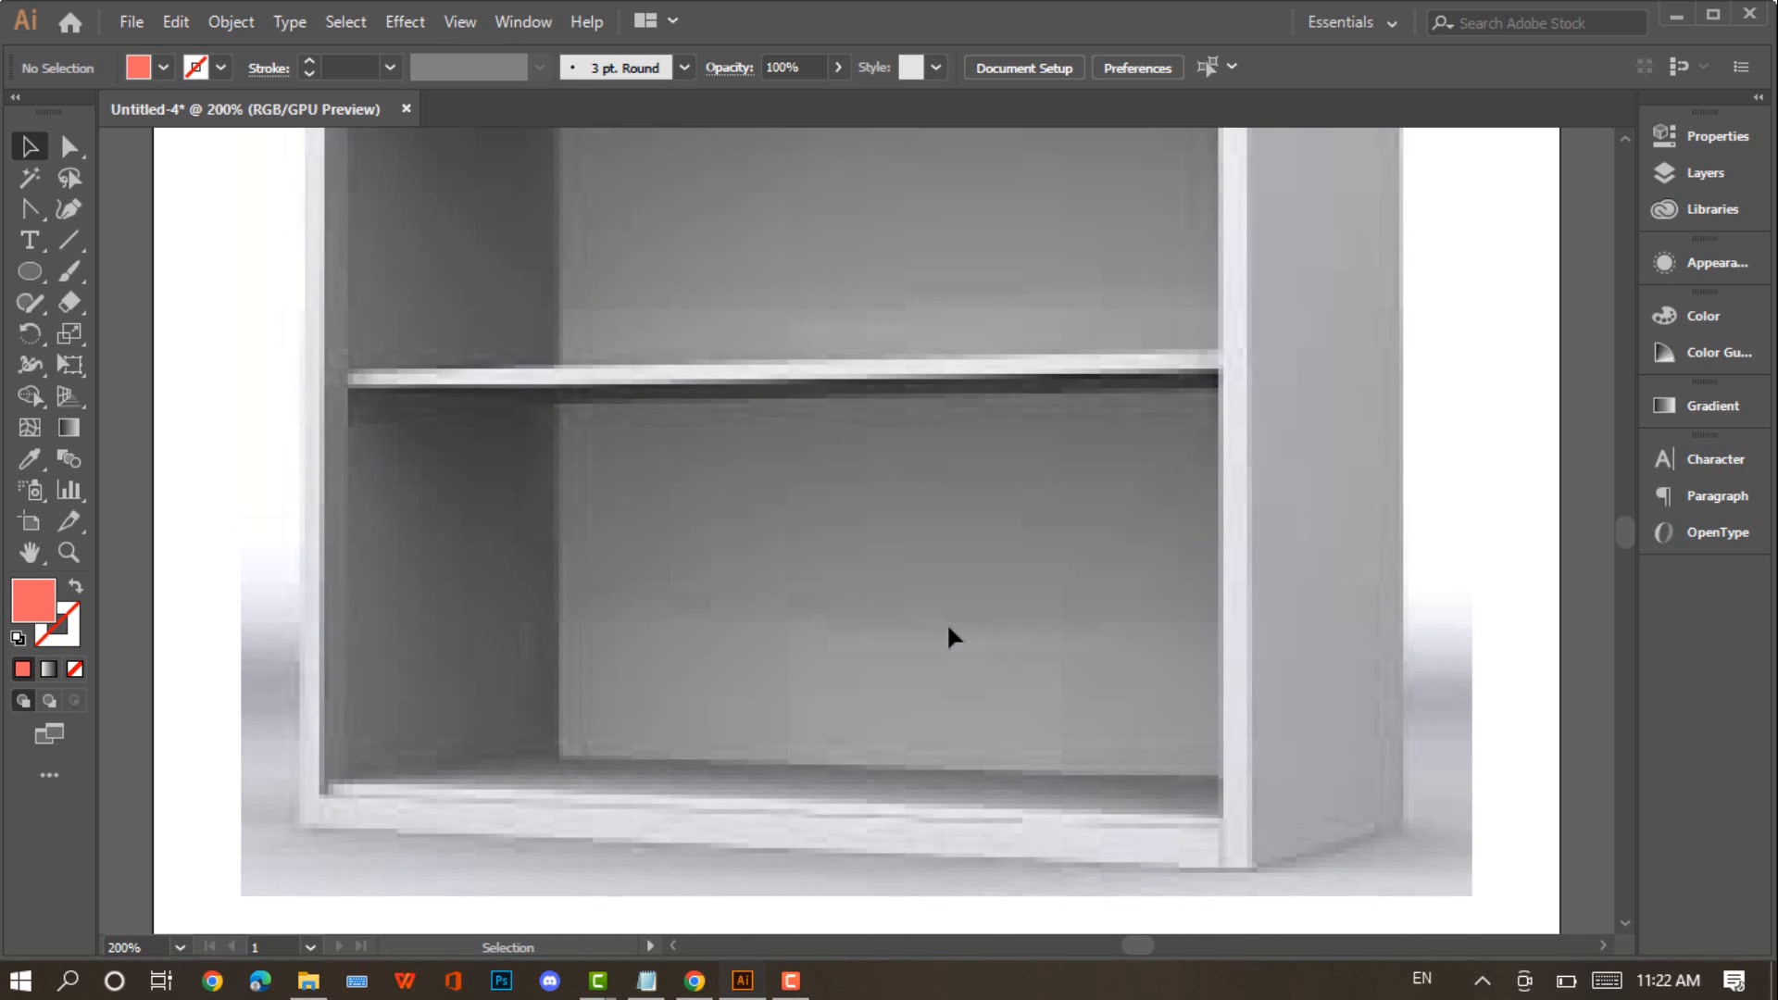
pyautogui.scroll(3, 947, 623)
pyautogui.scroll(2, 805, 596)
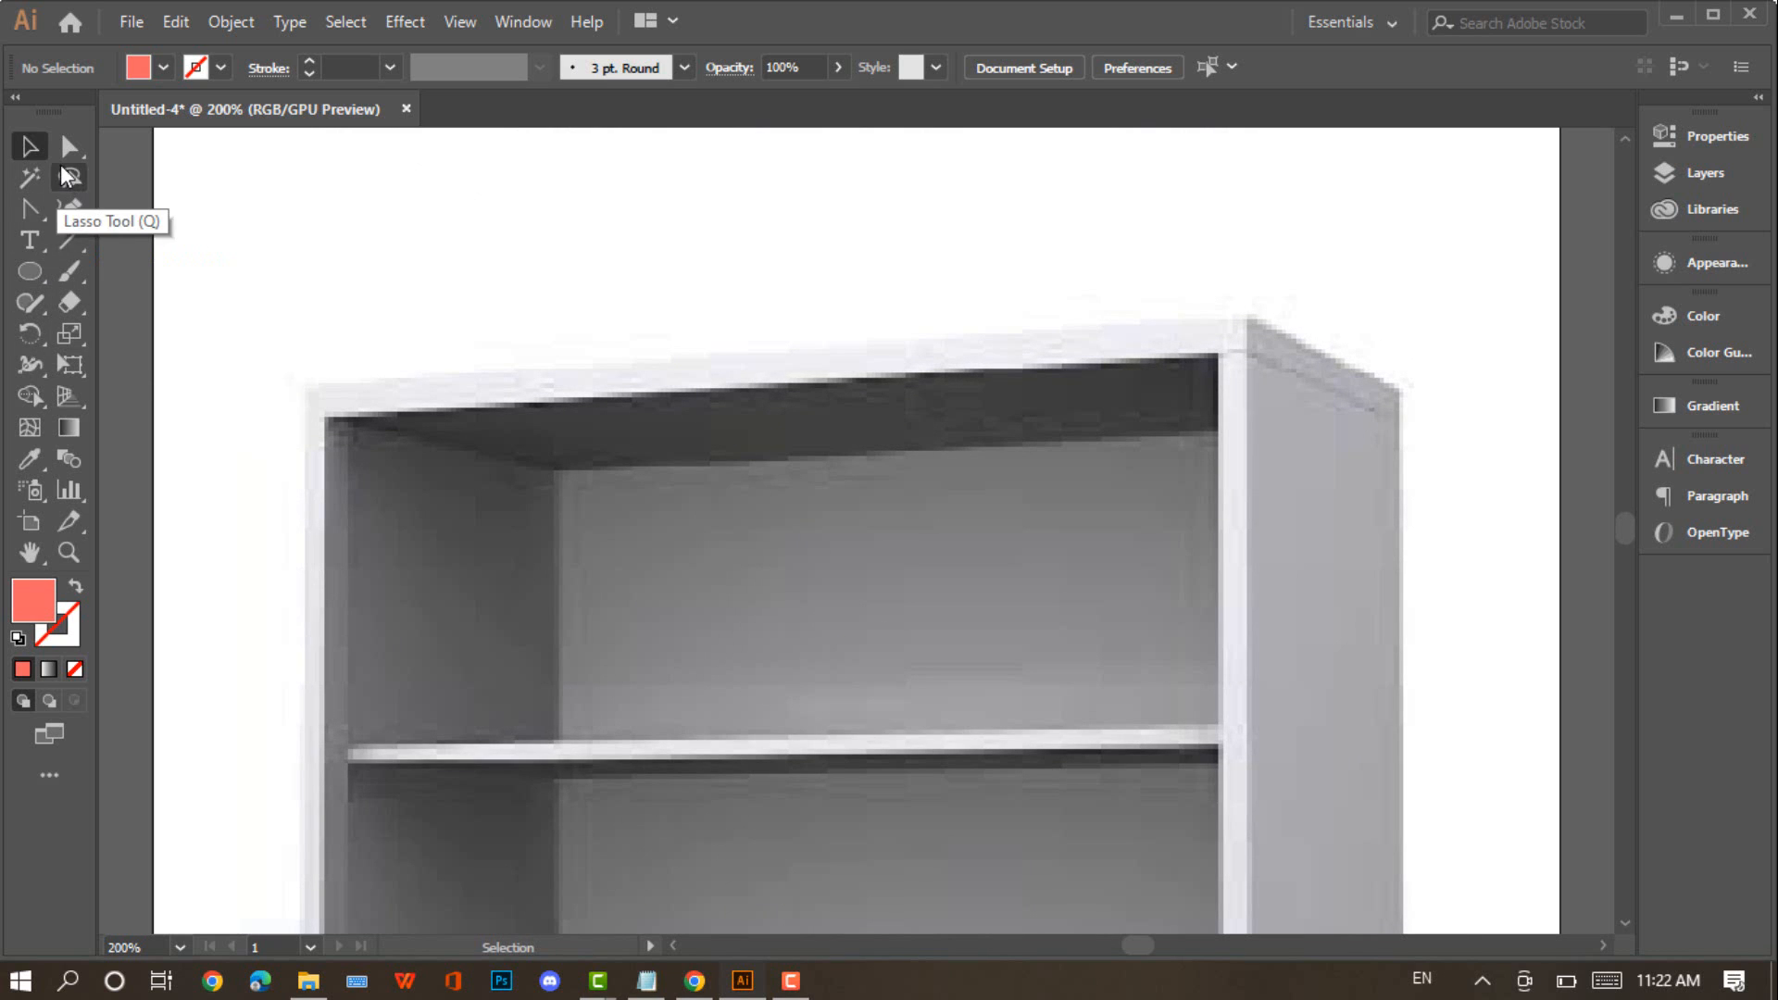
# Draw a thin rectangle across the shelf's top board and move its upper-right corner to the board's front right corner
pyautogui.moveTo(32, 265); pyautogui.dragTo(124, 263)
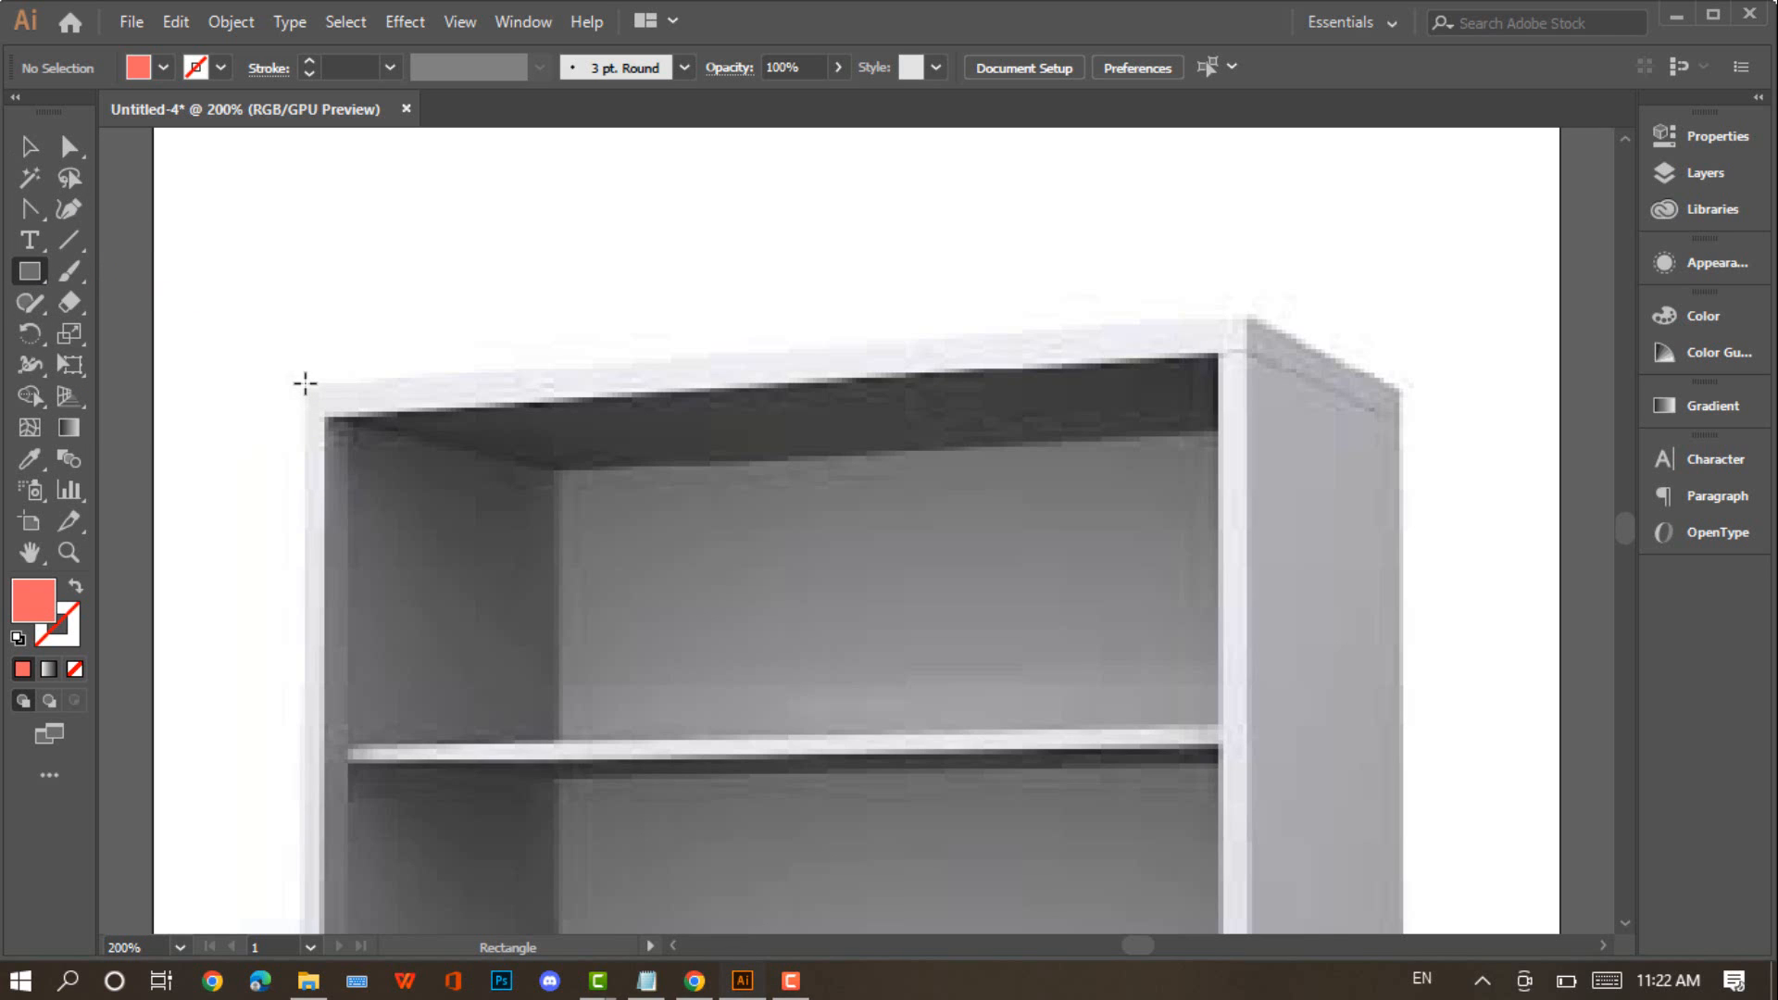
pyautogui.moveTo(308, 380)
pyautogui.mouseDown()
pyautogui.moveTo(619, 389)
pyautogui.moveTo(957, 349)
pyautogui.moveTo(1171, 277)
pyautogui.moveTo(1250, 286)
pyautogui.moveTo(1278, 335)
pyautogui.mouseUp()
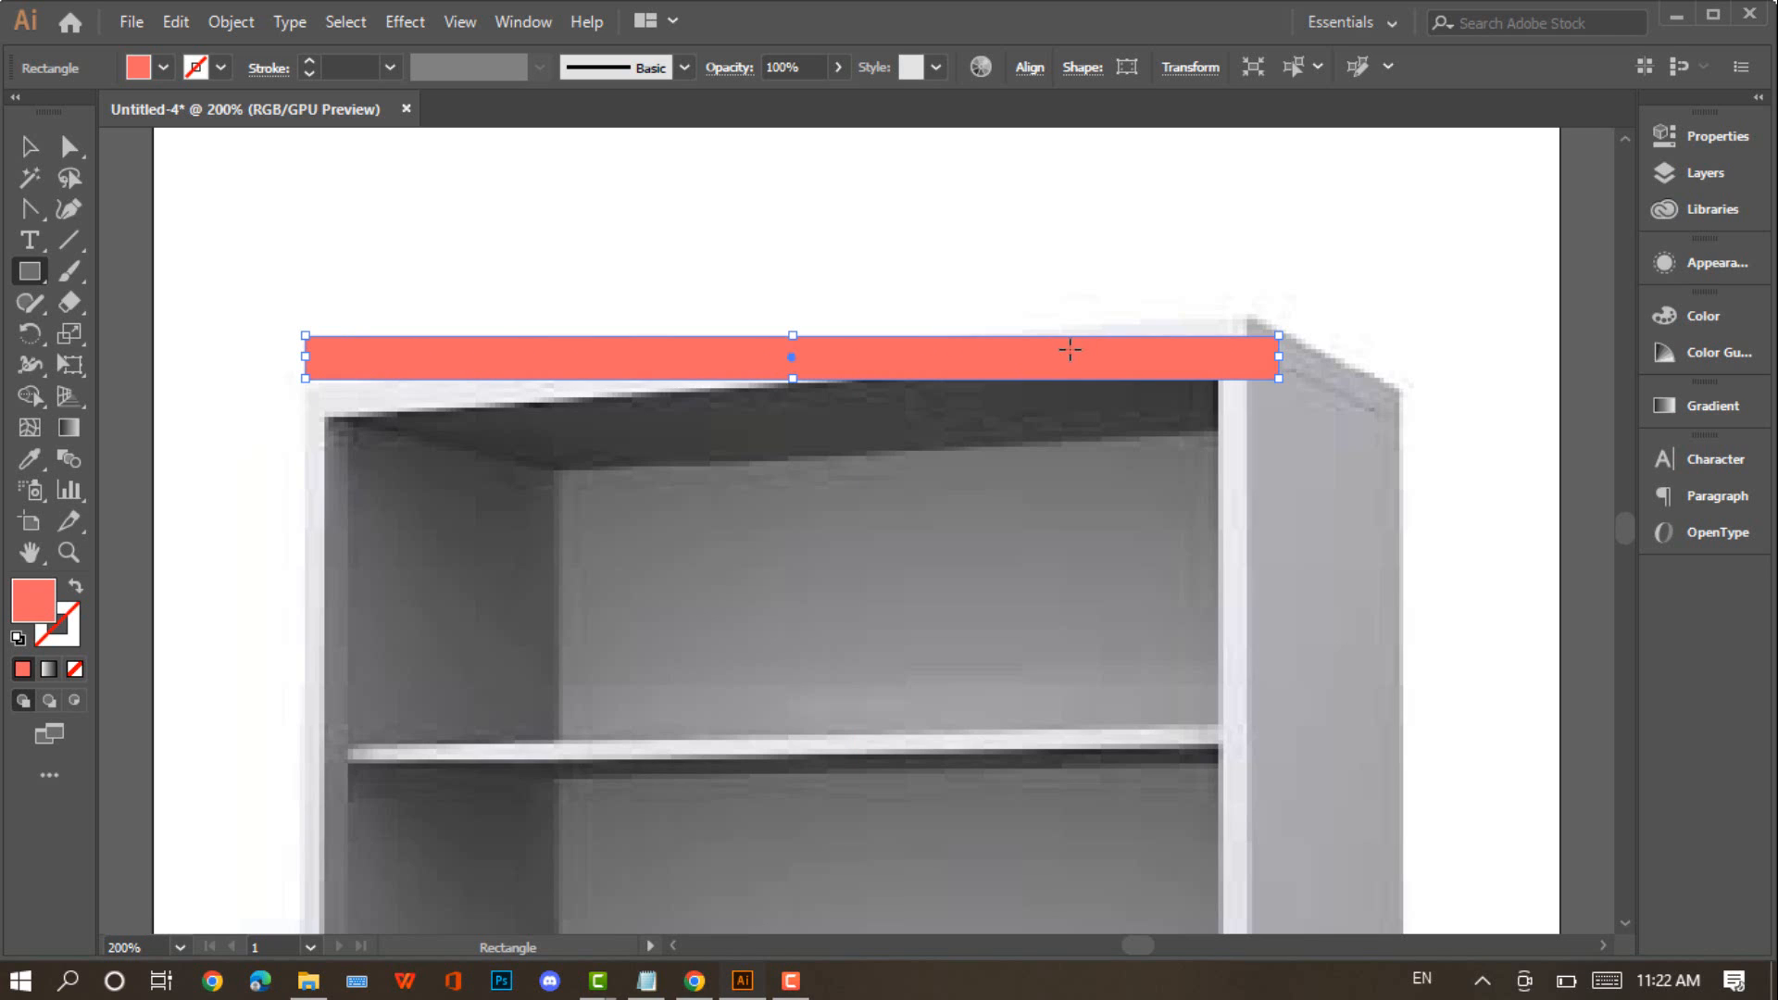
pyautogui.click(70, 146)
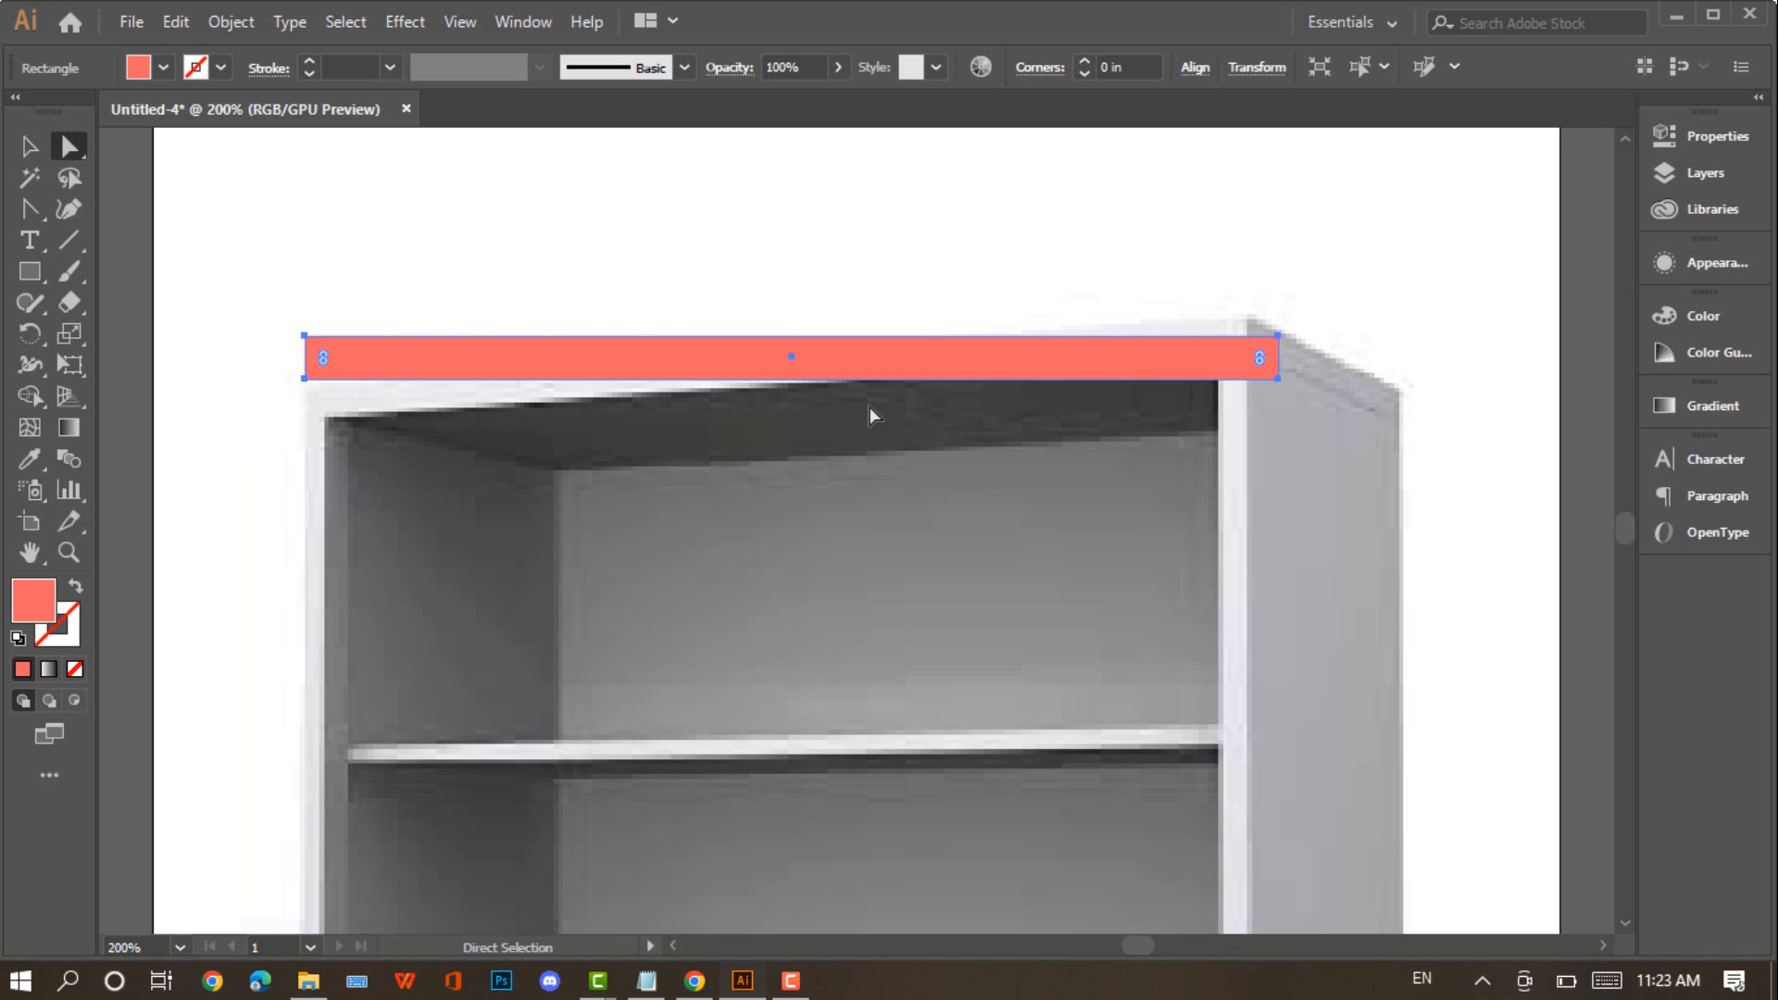
pyautogui.click(1278, 336)
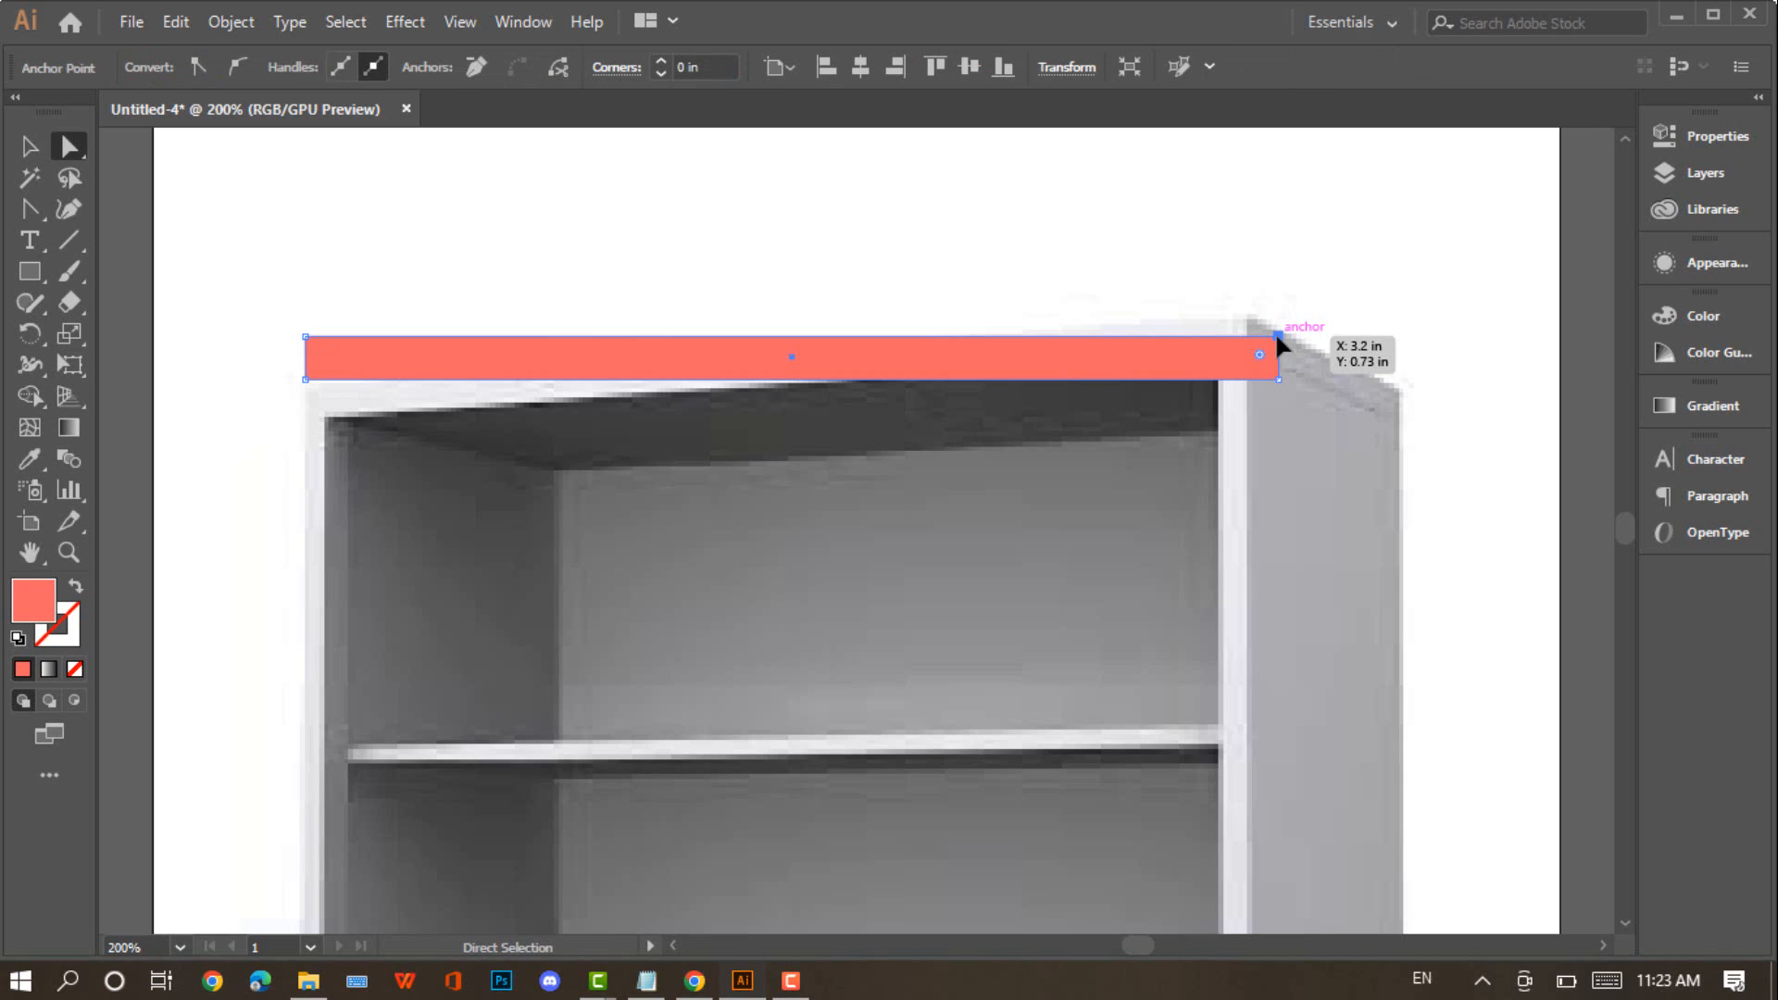
pyautogui.moveTo(1278, 337); pyautogui.dragTo(1248, 319)
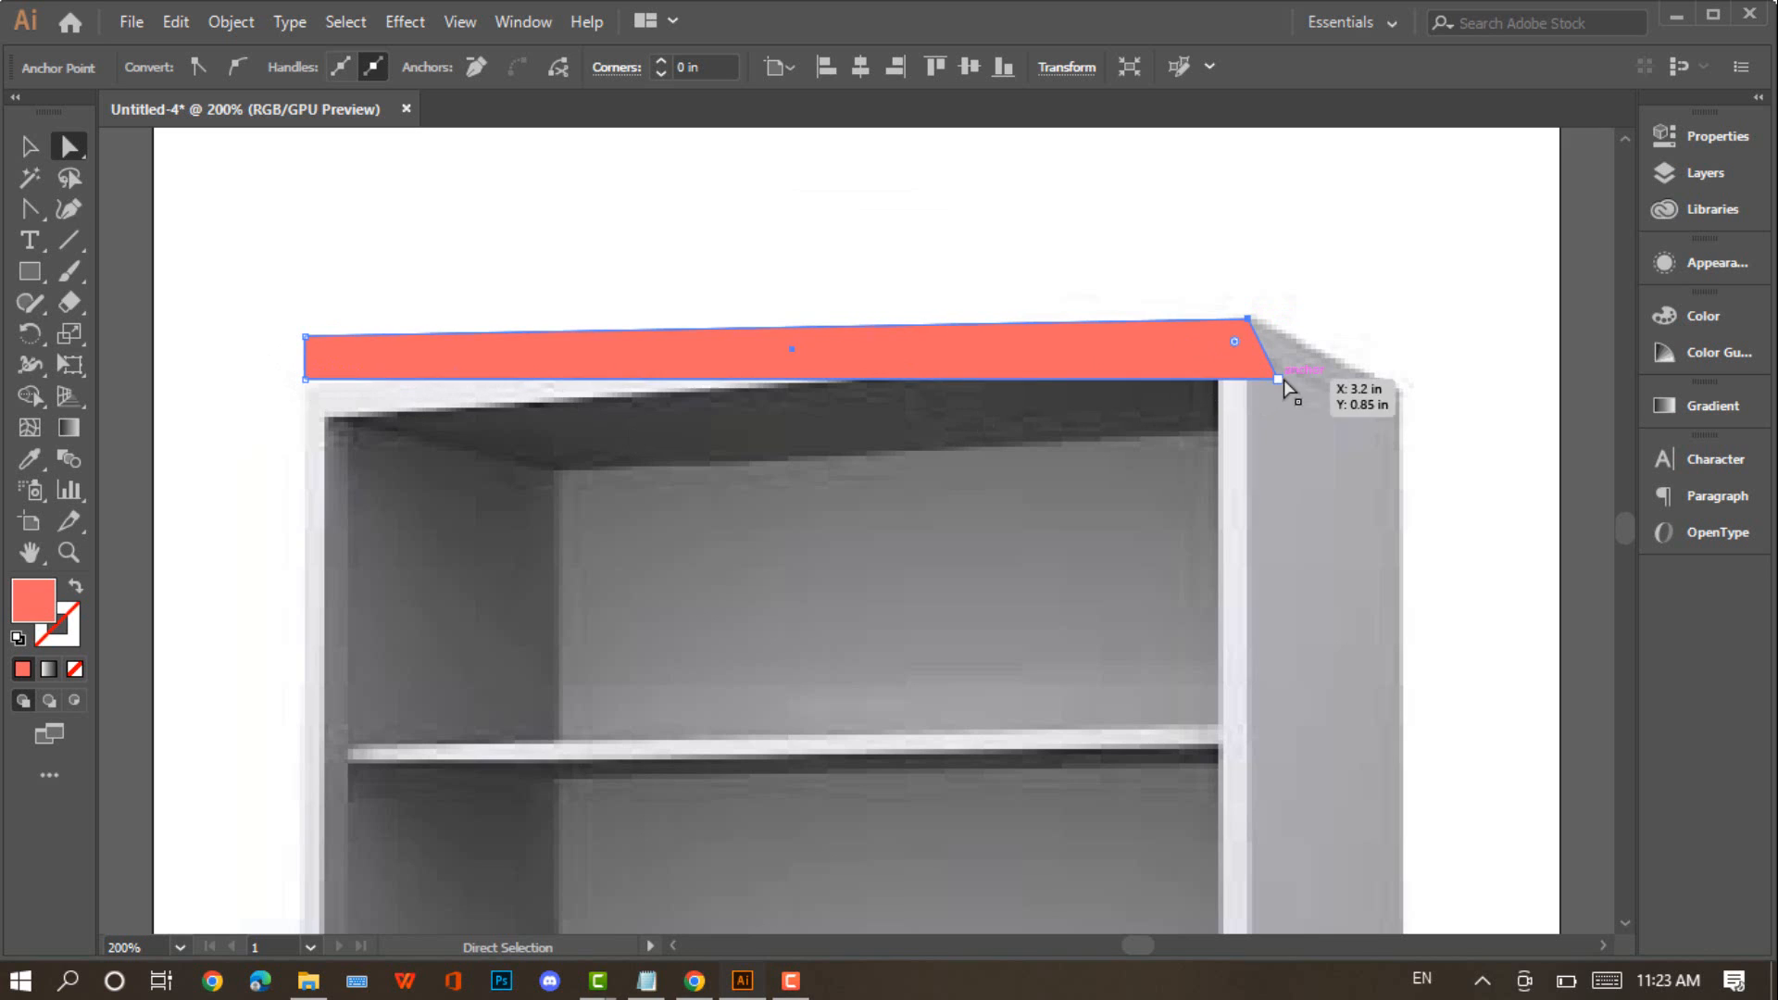
# Remove the top board rectangle's fill and give it a light red f46464 stroke
pyautogui.click(74, 668)
pyautogui.click(74, 649)
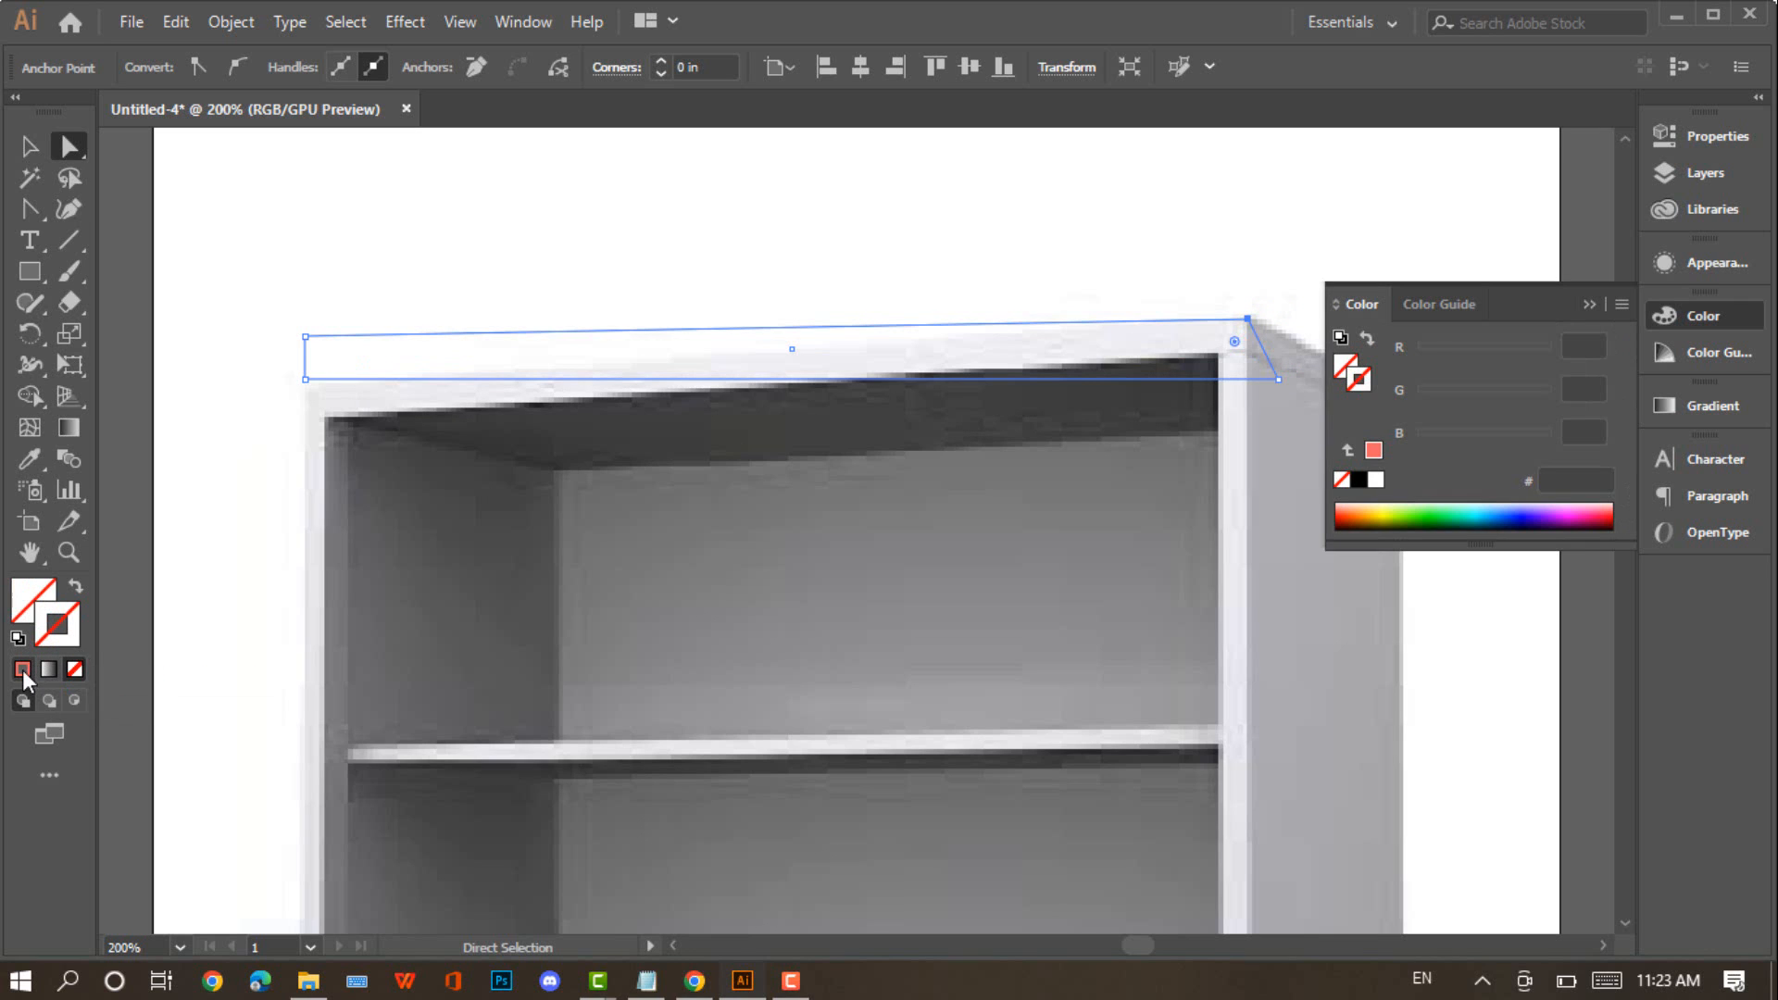
pyautogui.click(22, 669)
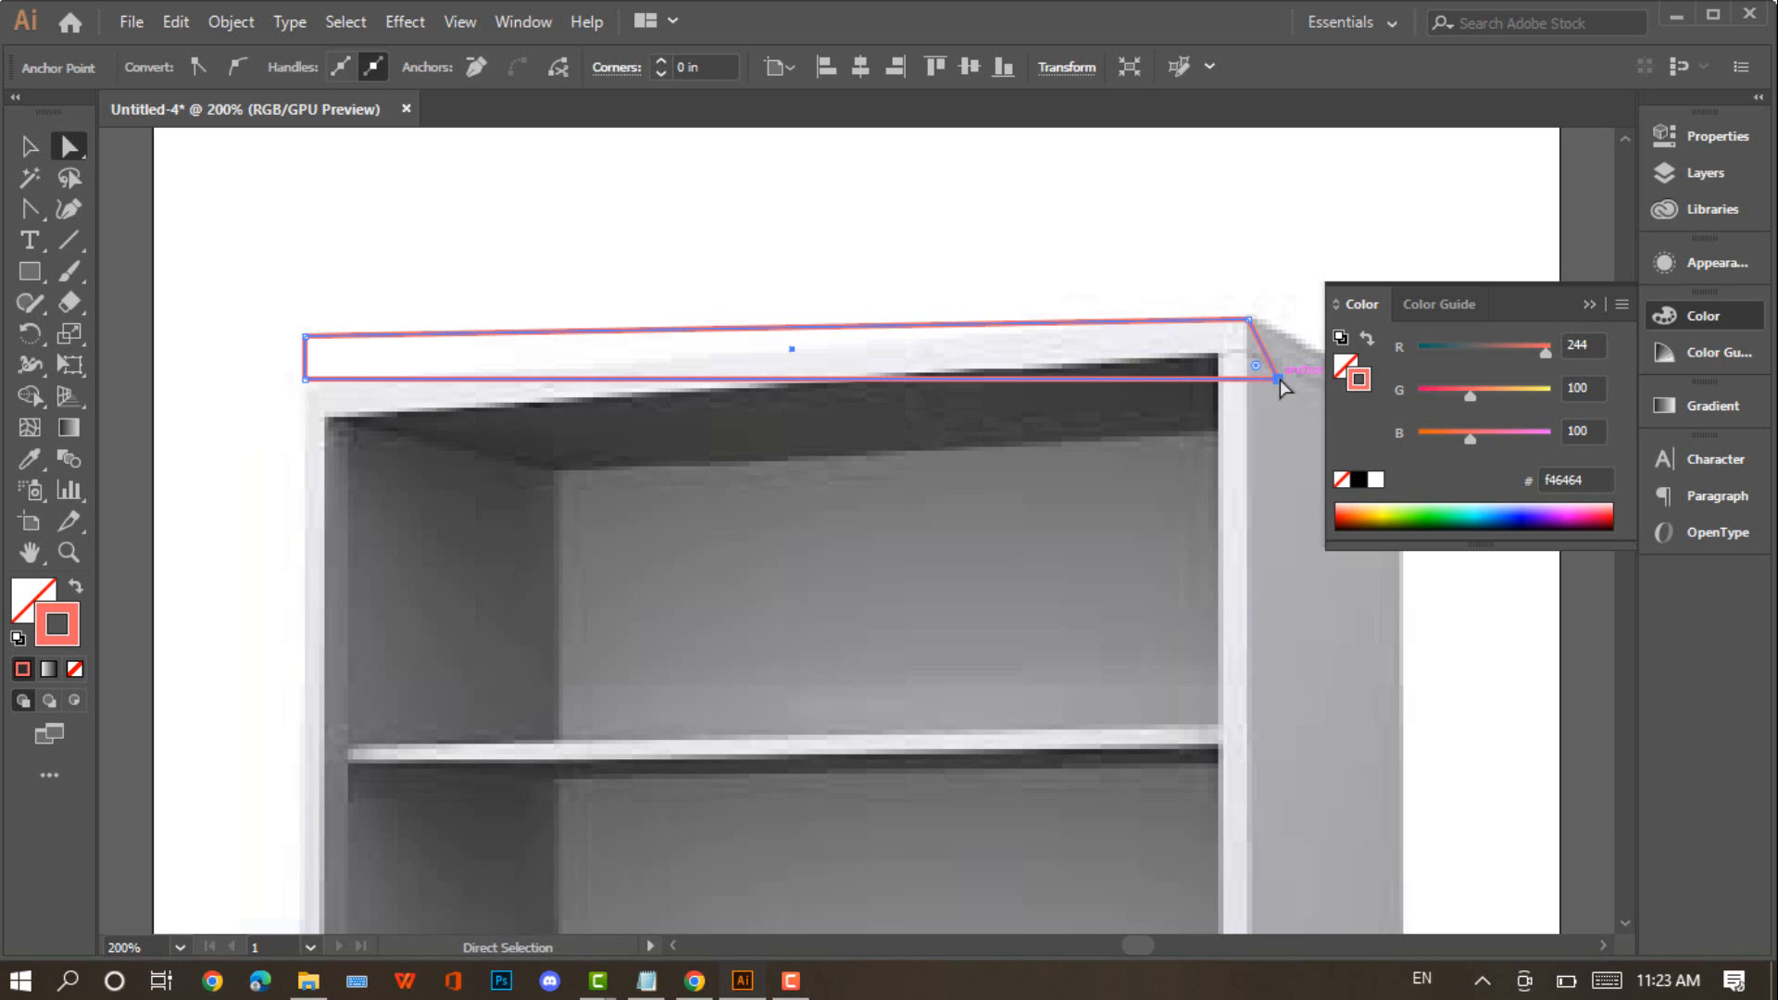
# Fit the outline's corners to the slanted top board, ending it on the right at the upright's inner edge
pyautogui.moveTo(1280, 380); pyautogui.dragTo(1243, 350)
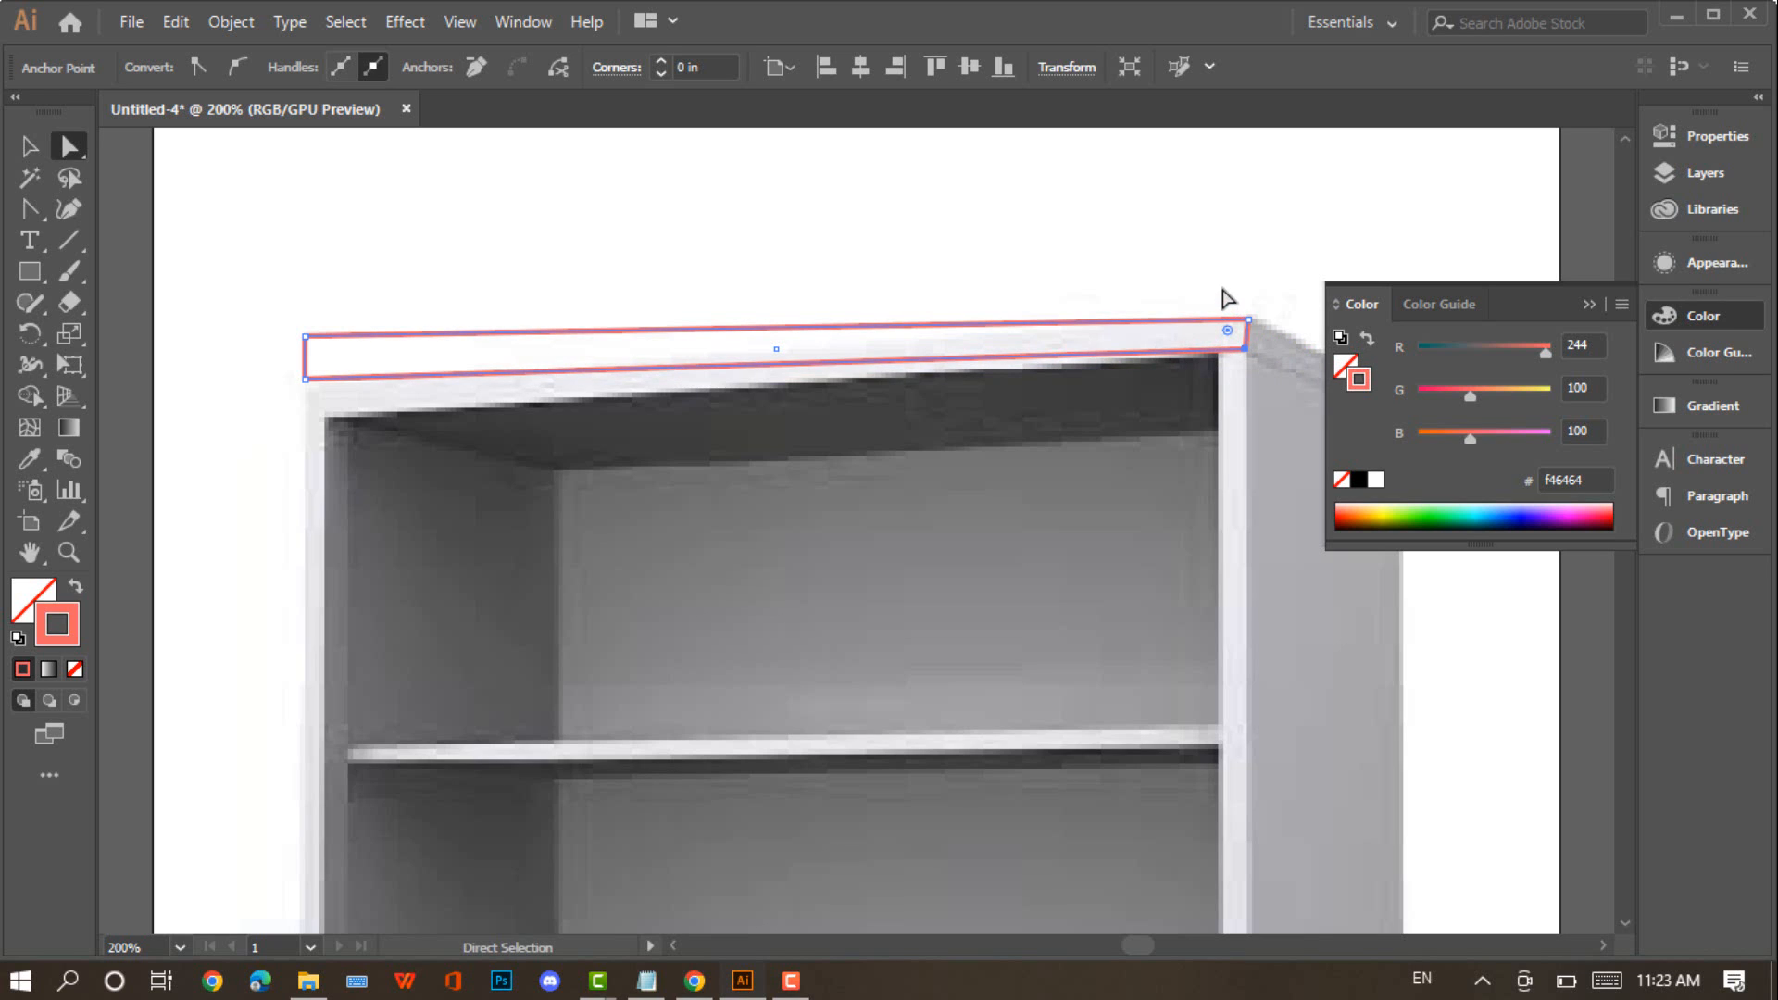
pyautogui.moveTo(1219, 277); pyautogui.dragTo(1216, 337)
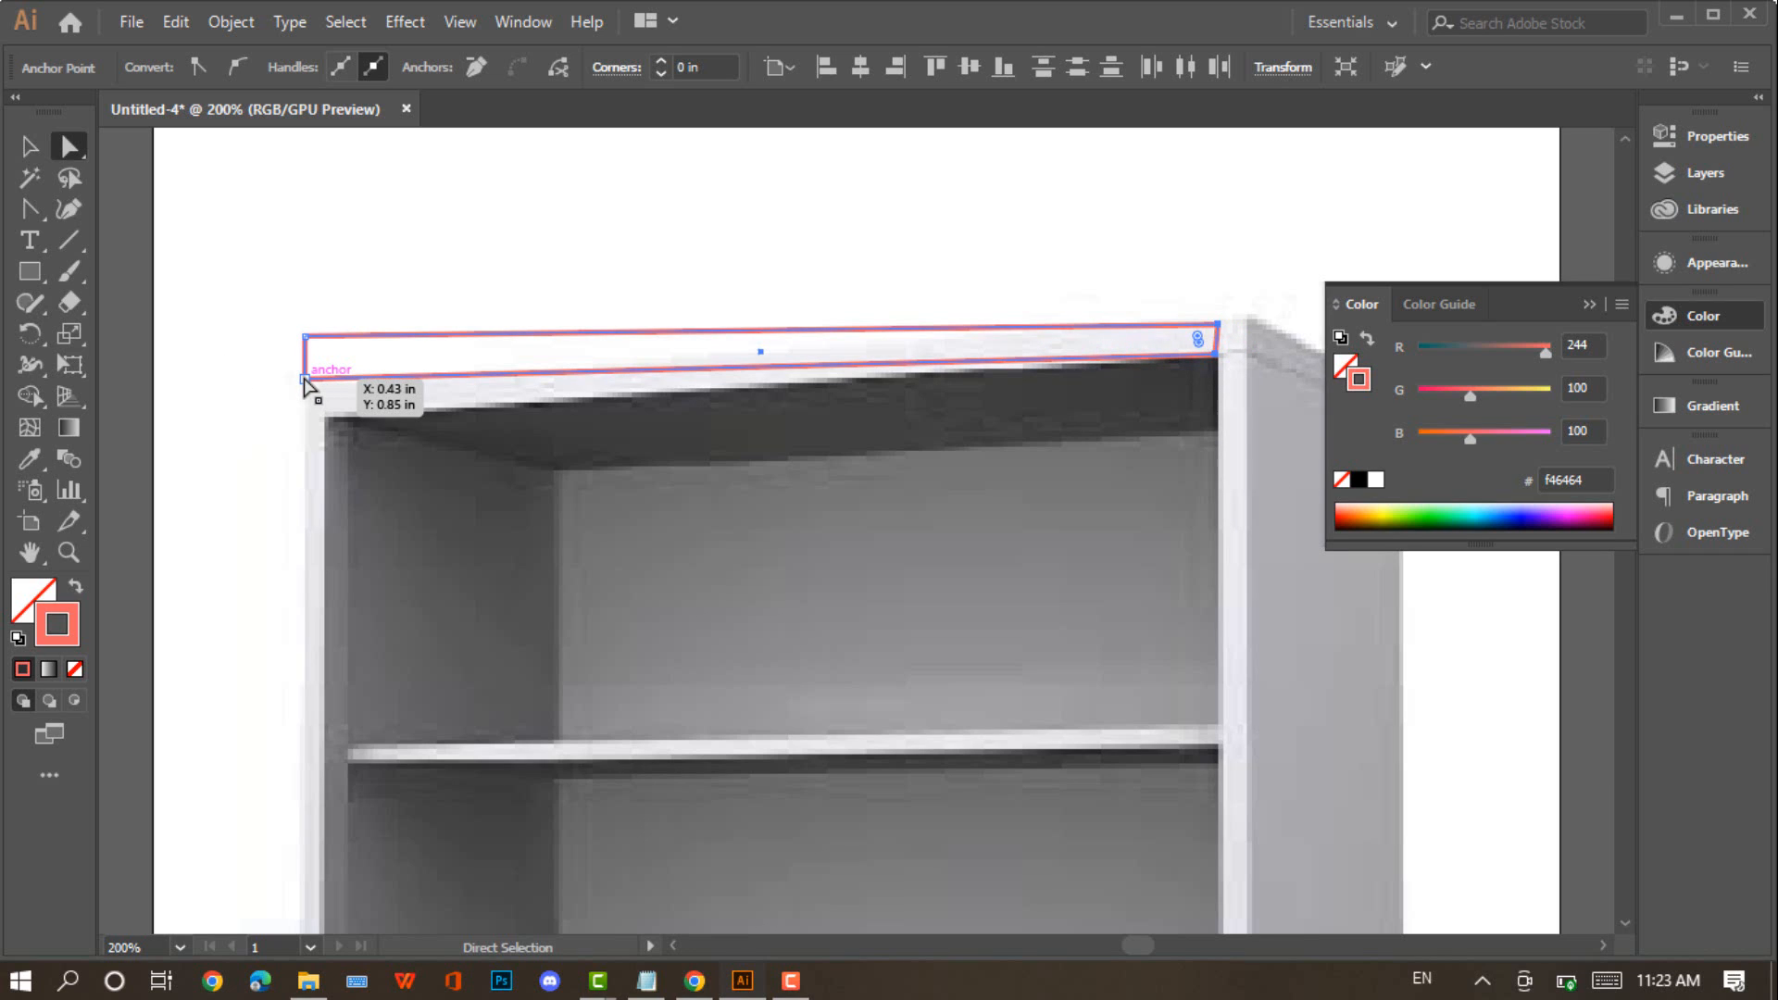
pyautogui.click(304, 378)
pyautogui.moveTo(304, 378); pyautogui.dragTo(306, 418)
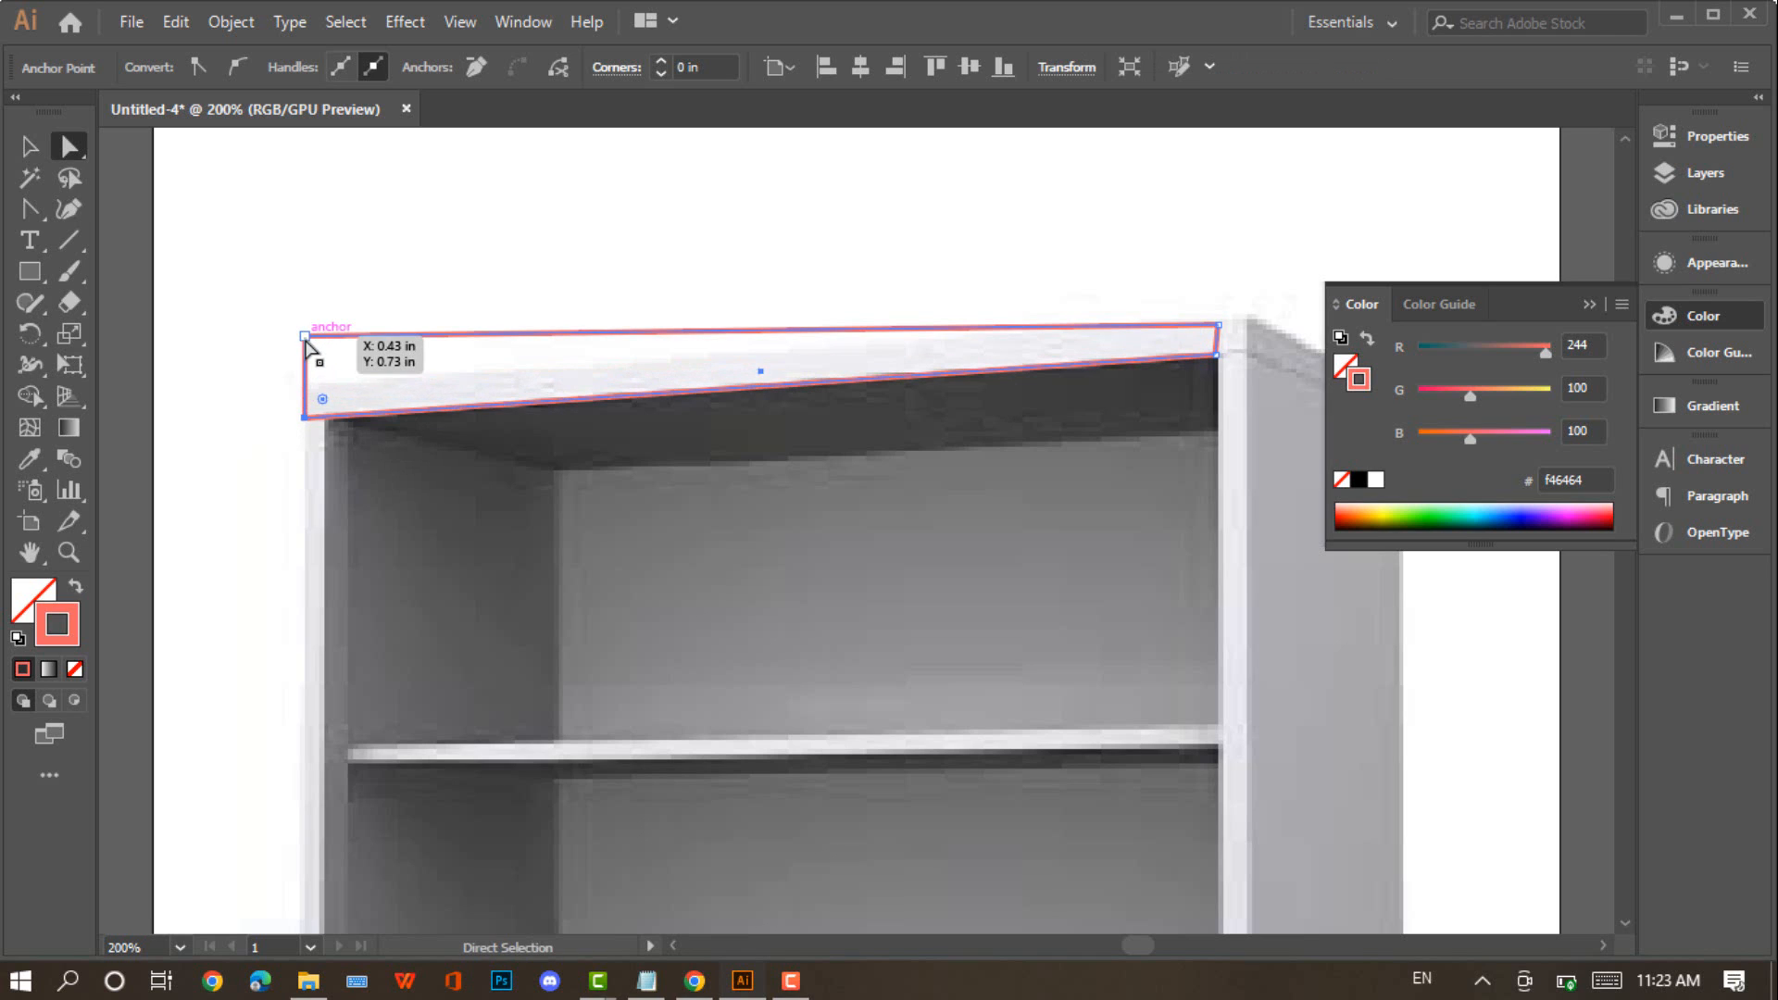
pyautogui.moveTo(303, 336); pyautogui.dragTo(305, 382)
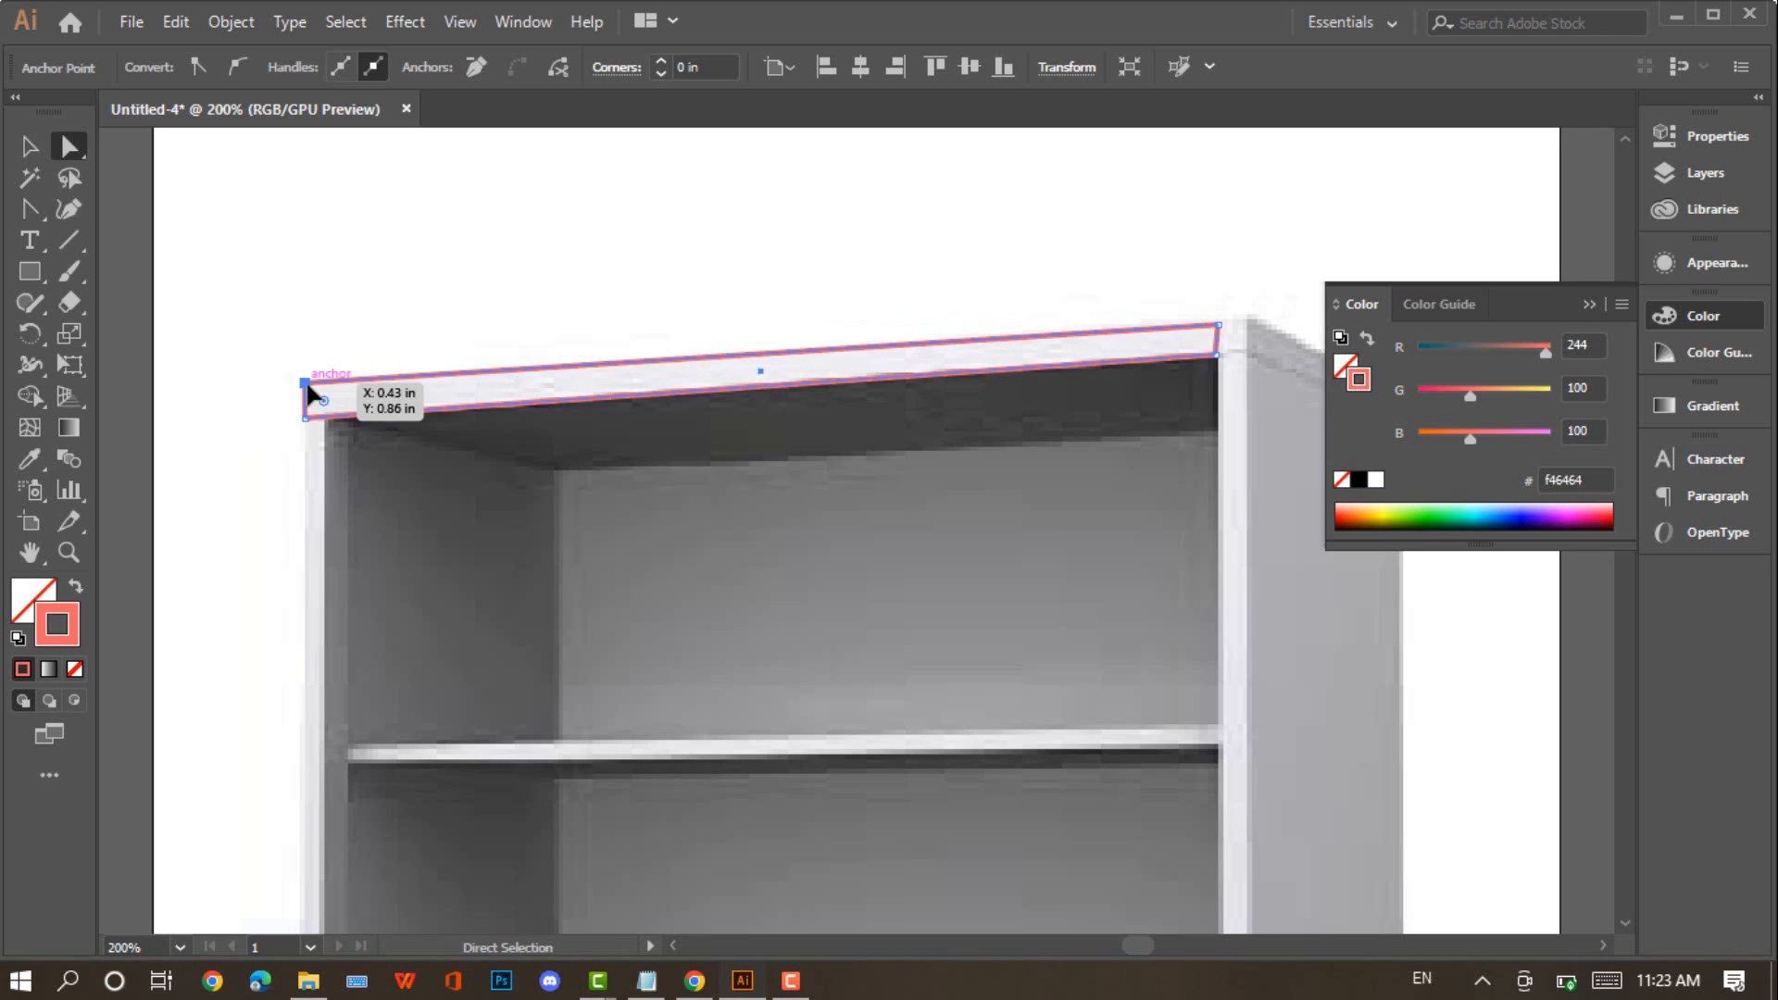
pyautogui.click(382, 313)
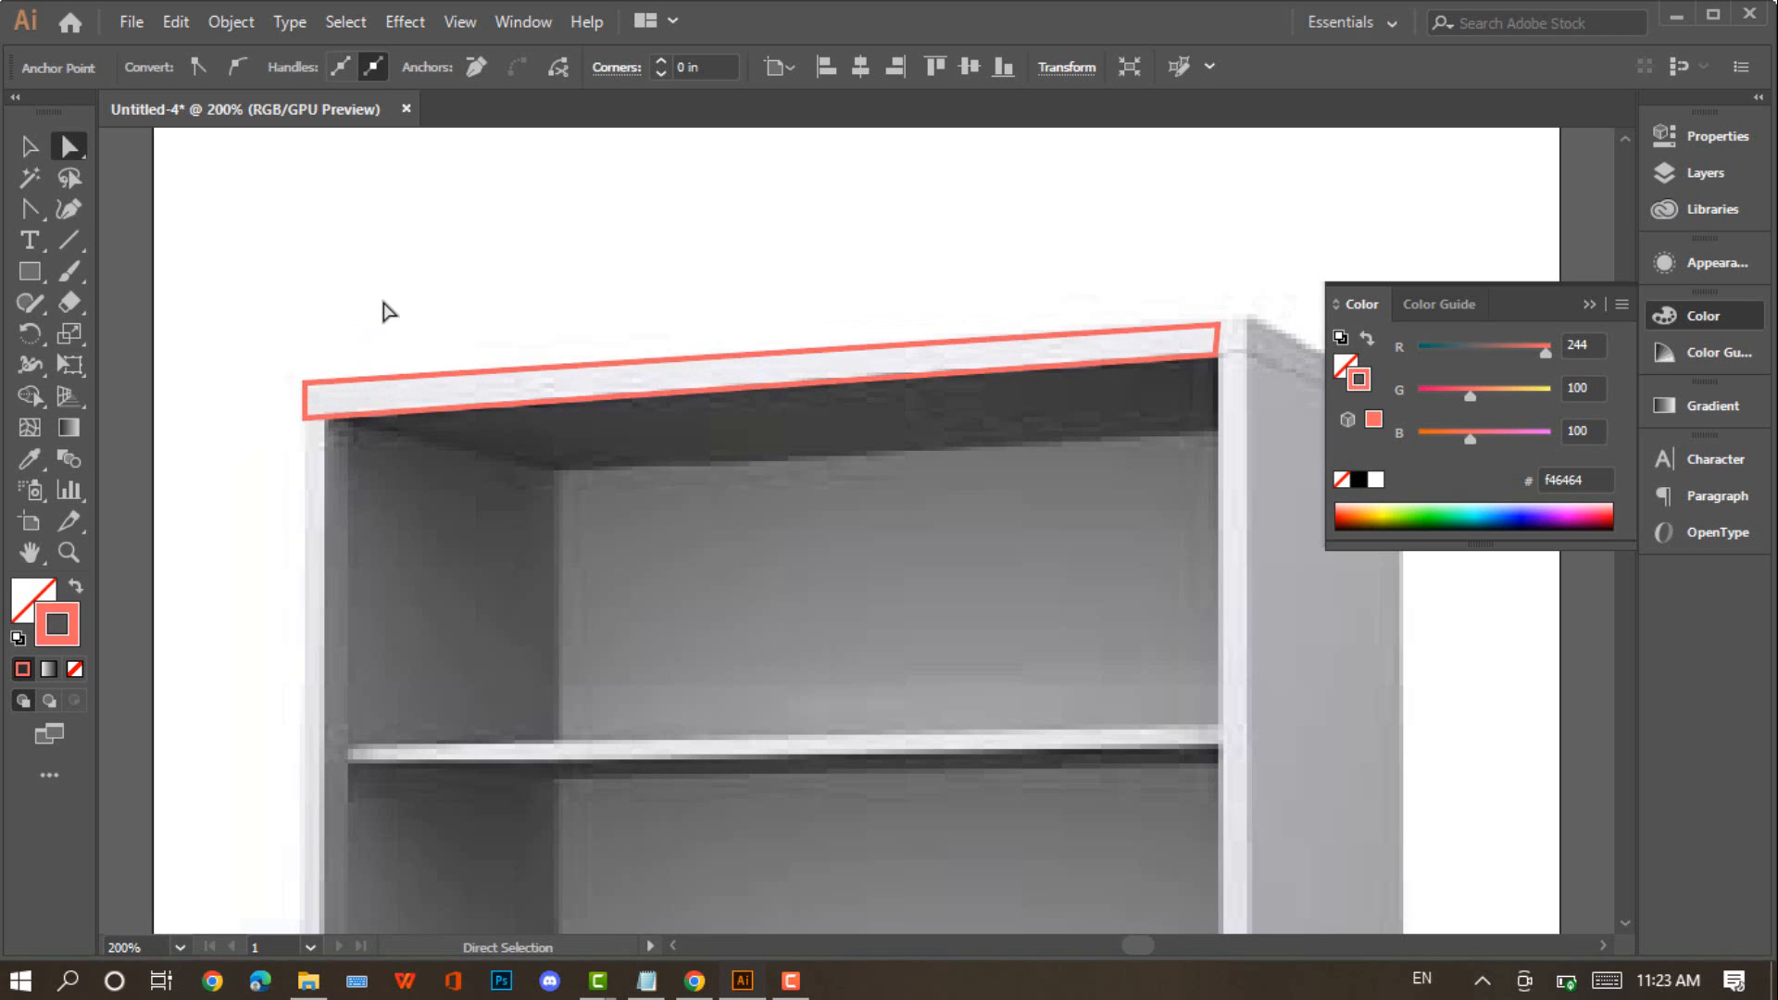
# Move the outline's left edge inward to the inner edge of the left upright and deselect the shape
pyautogui.click(301, 404)
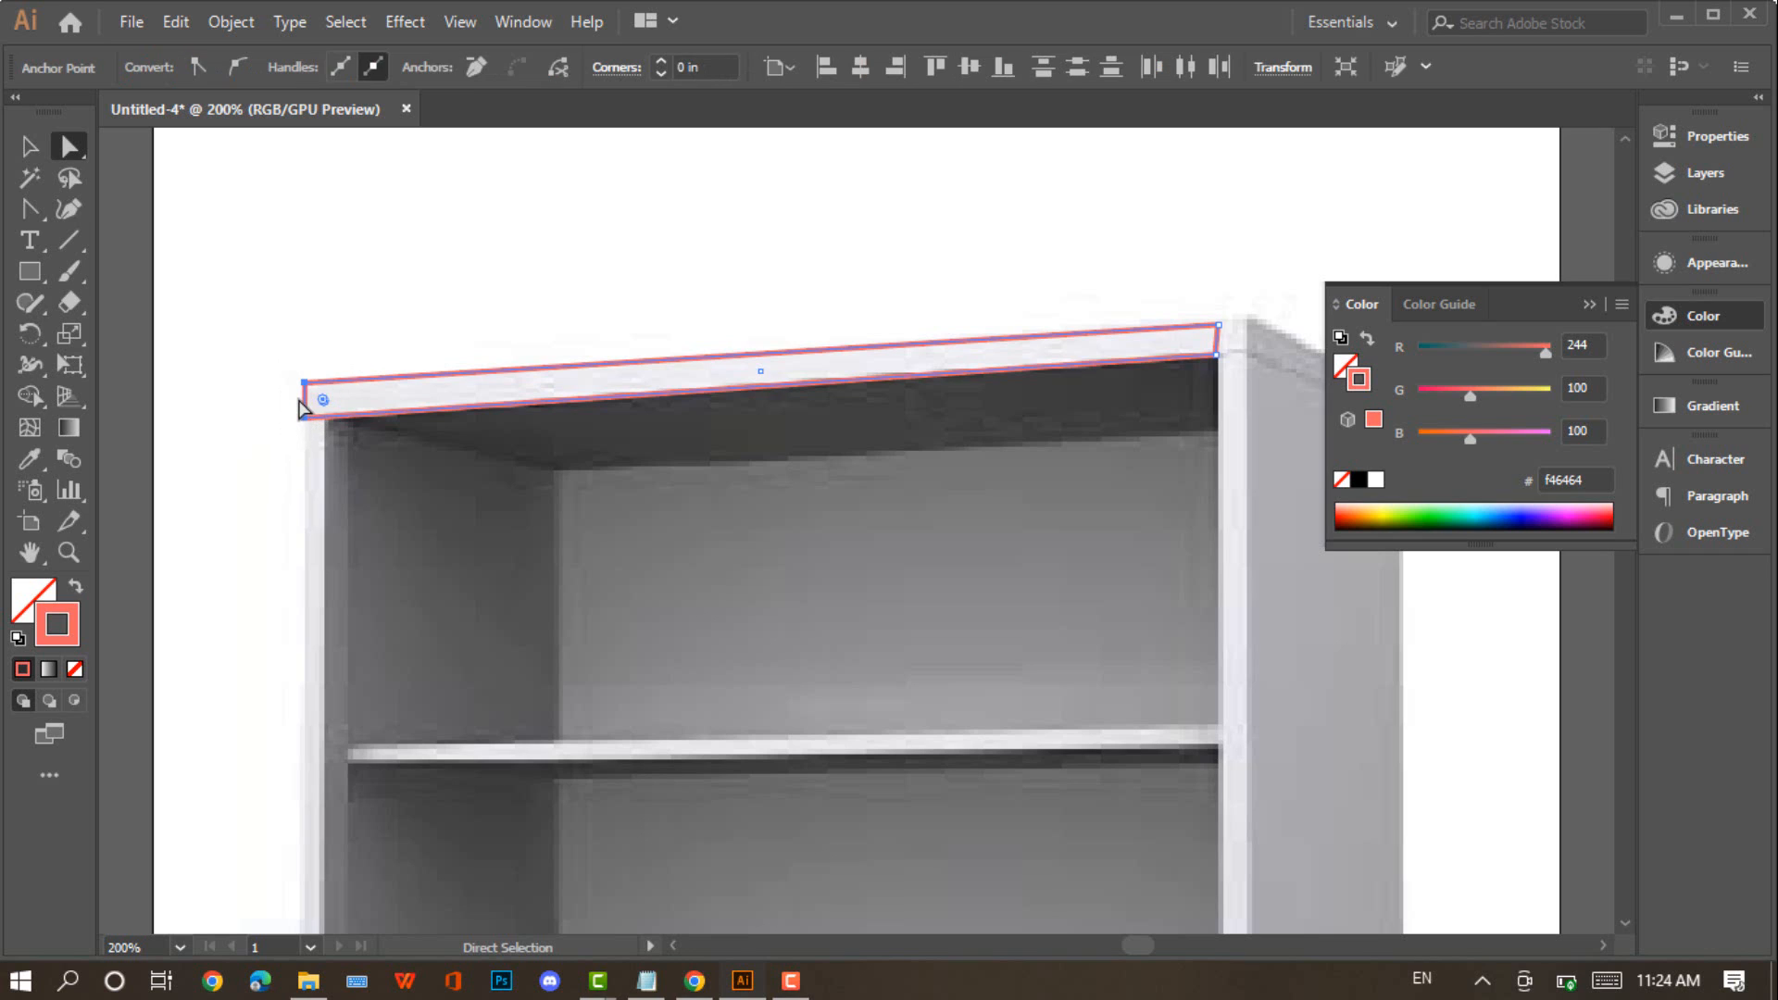
pyautogui.moveTo(307, 405); pyautogui.dragTo(323, 411)
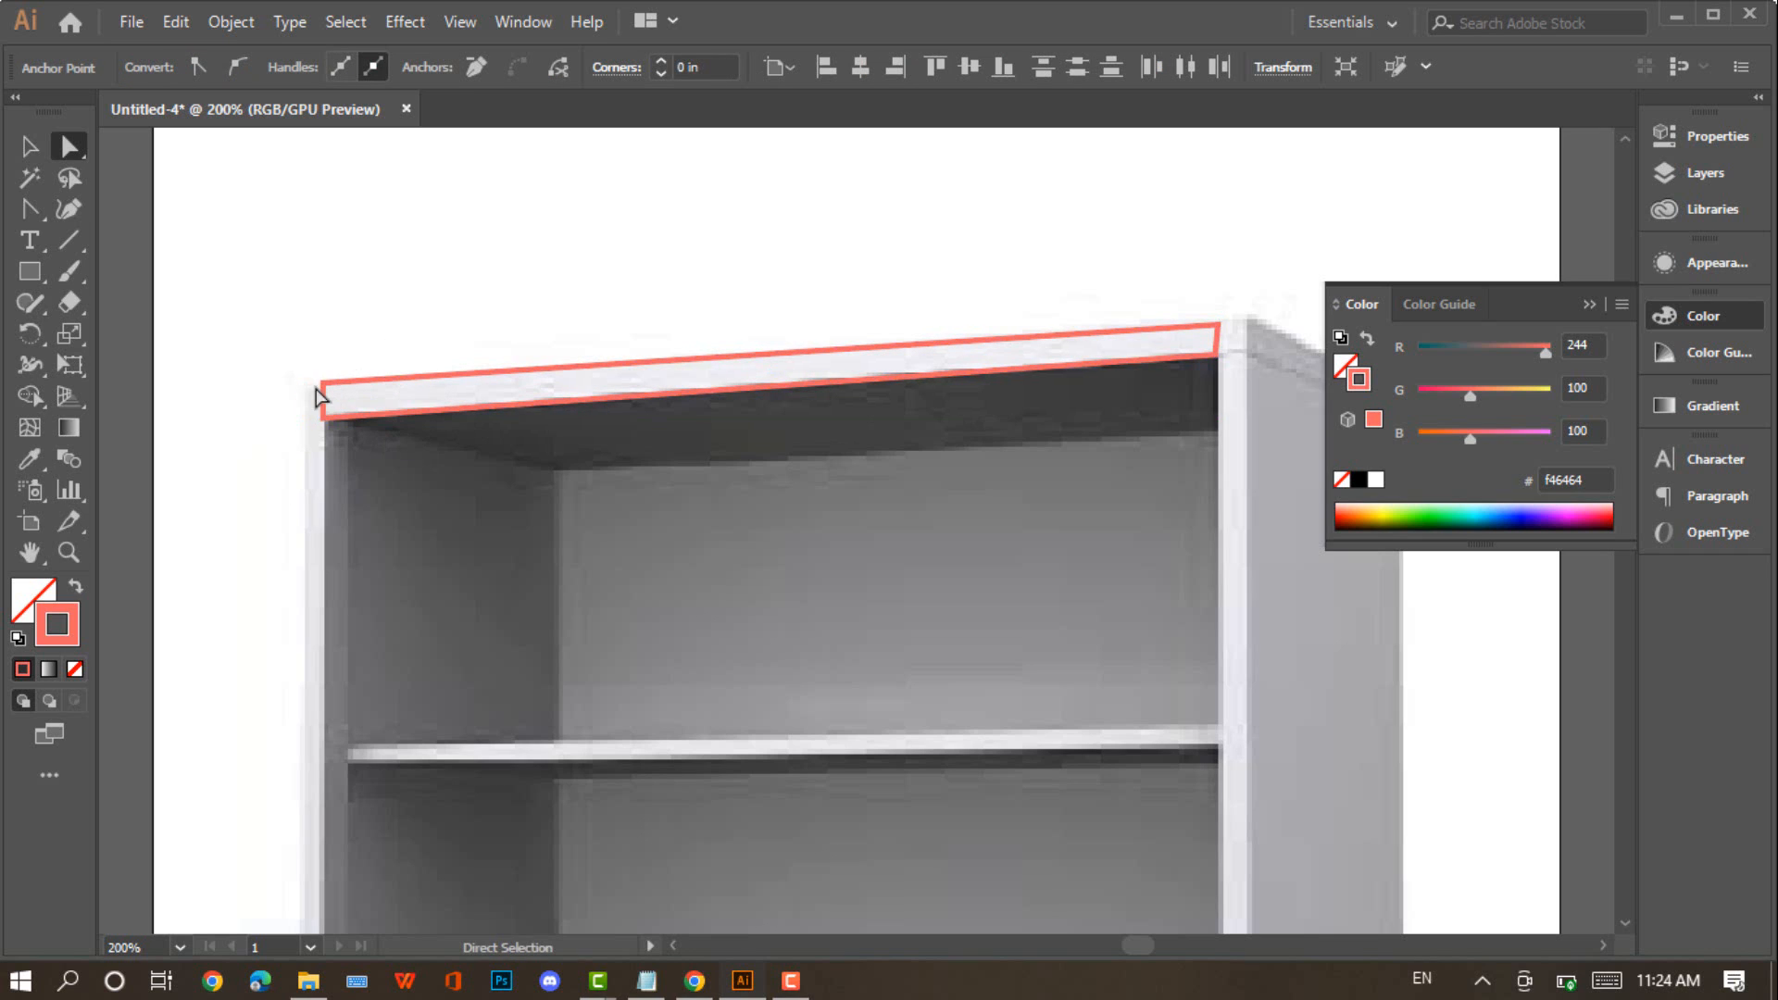
pyautogui.click(311, 396)
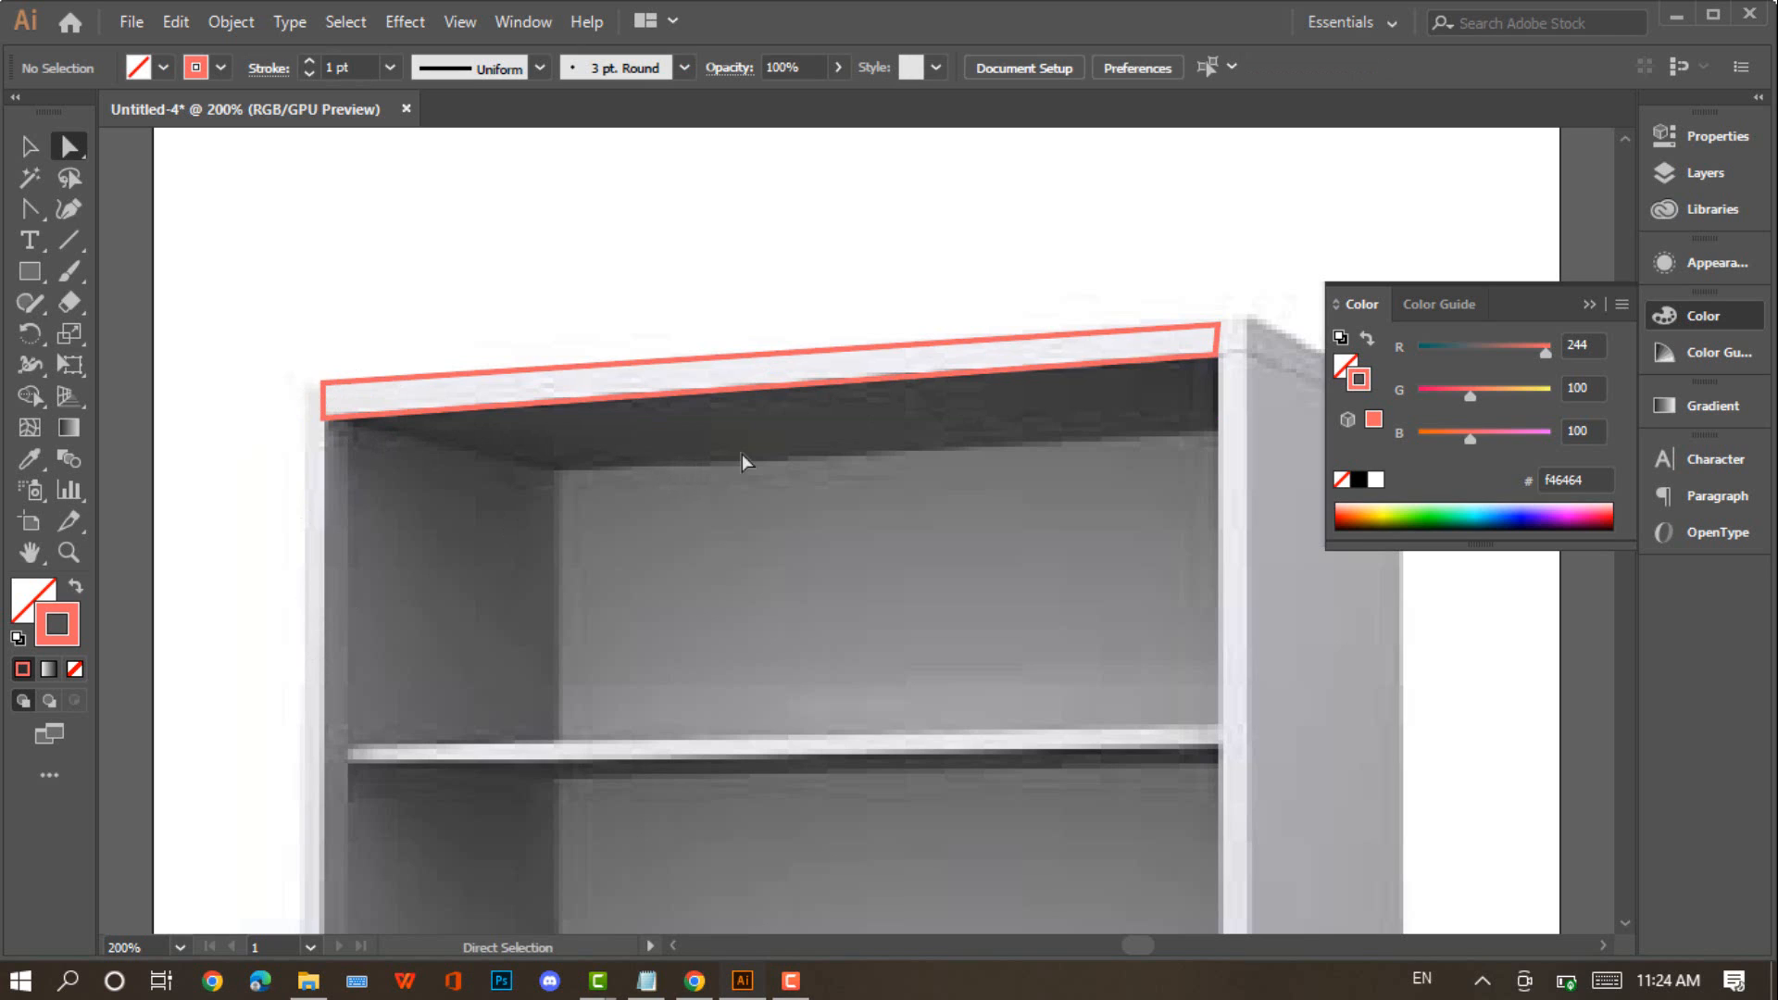
# Nudge the upper-right anchor of the top board outline onto the corner in the reference image and deselect the outline
pyautogui.moveTo(1219, 324); pyautogui.dragTo(1218, 320)
pyautogui.click(1209, 304)
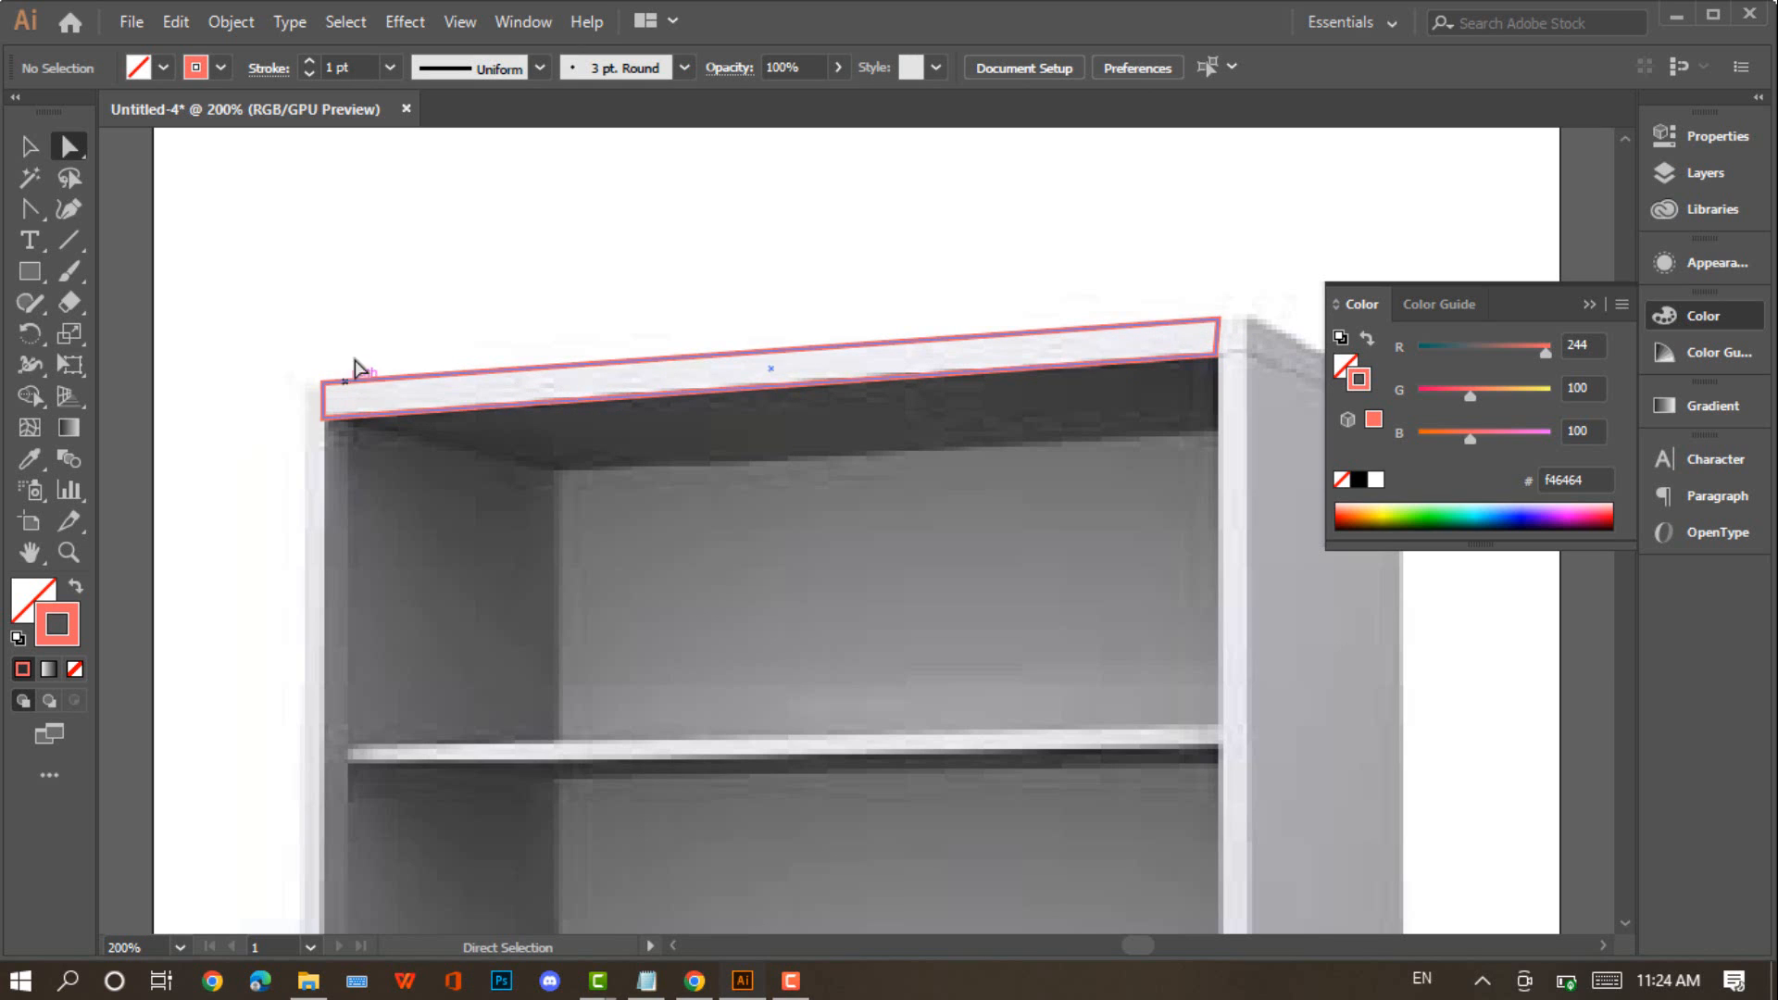
# Draw a thin rectangle across the cabinet's middle shelf, spanning the full width of the opening
pyautogui.scroll(-3, 1101, 421)
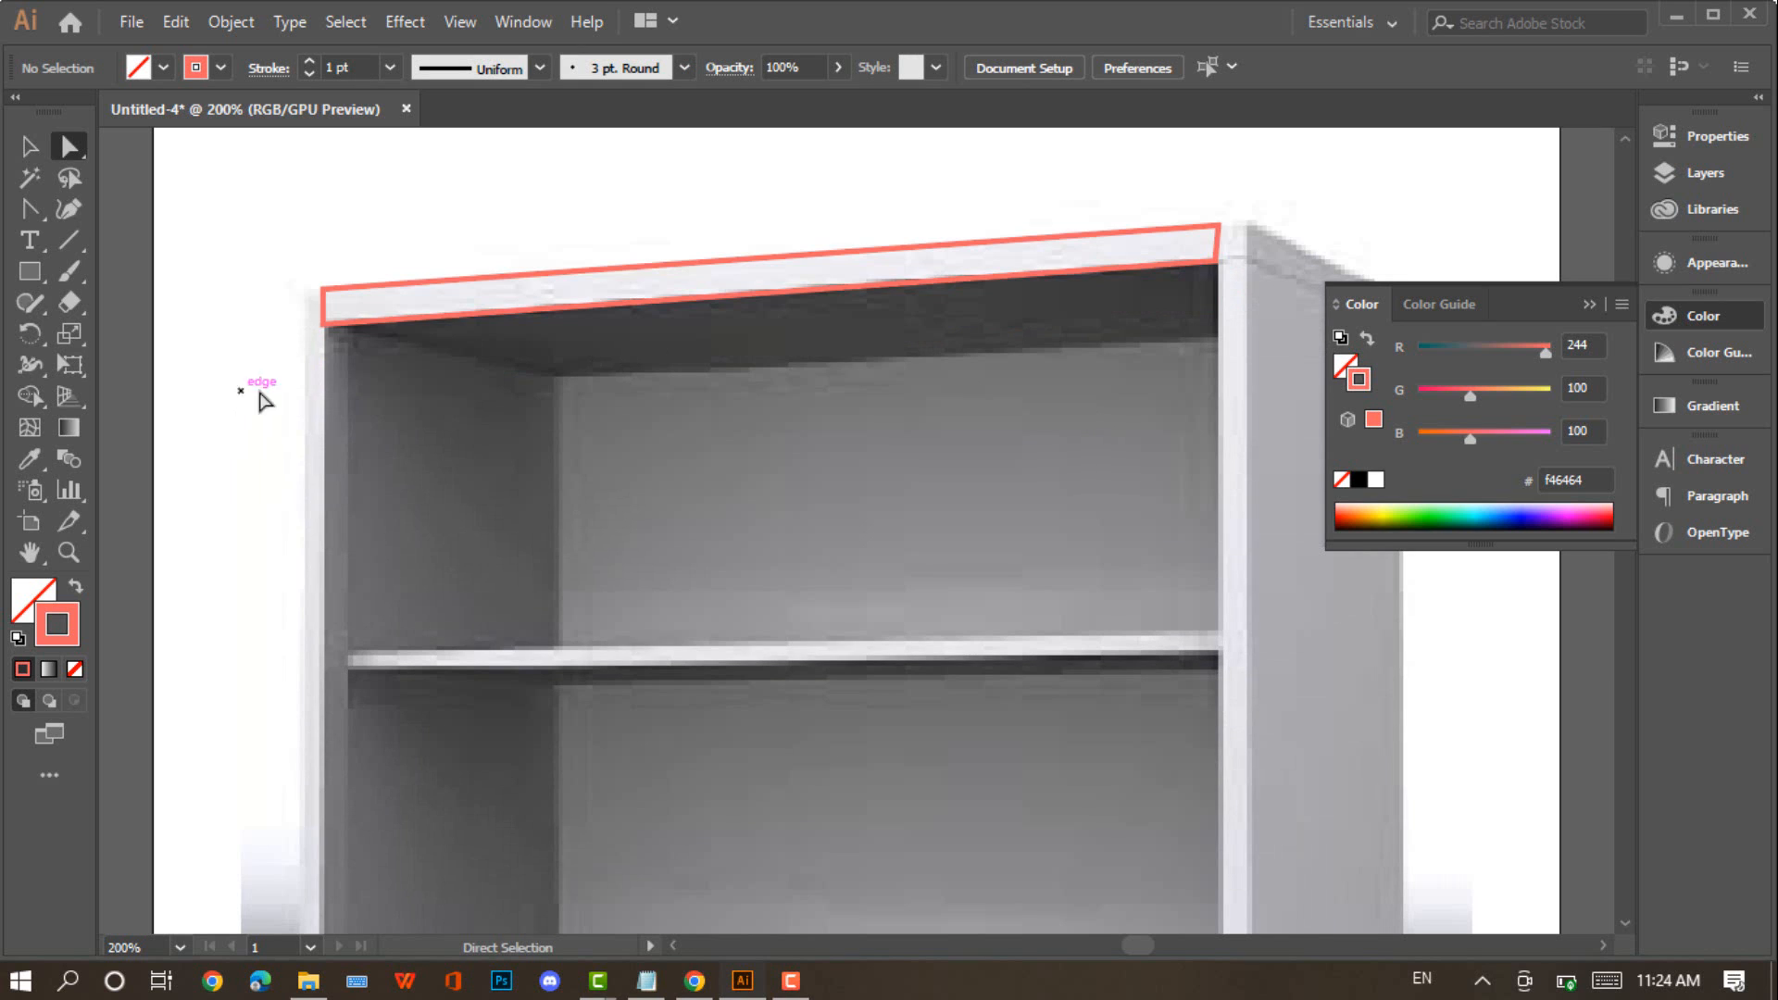
pyautogui.scroll(-2, 393, 330)
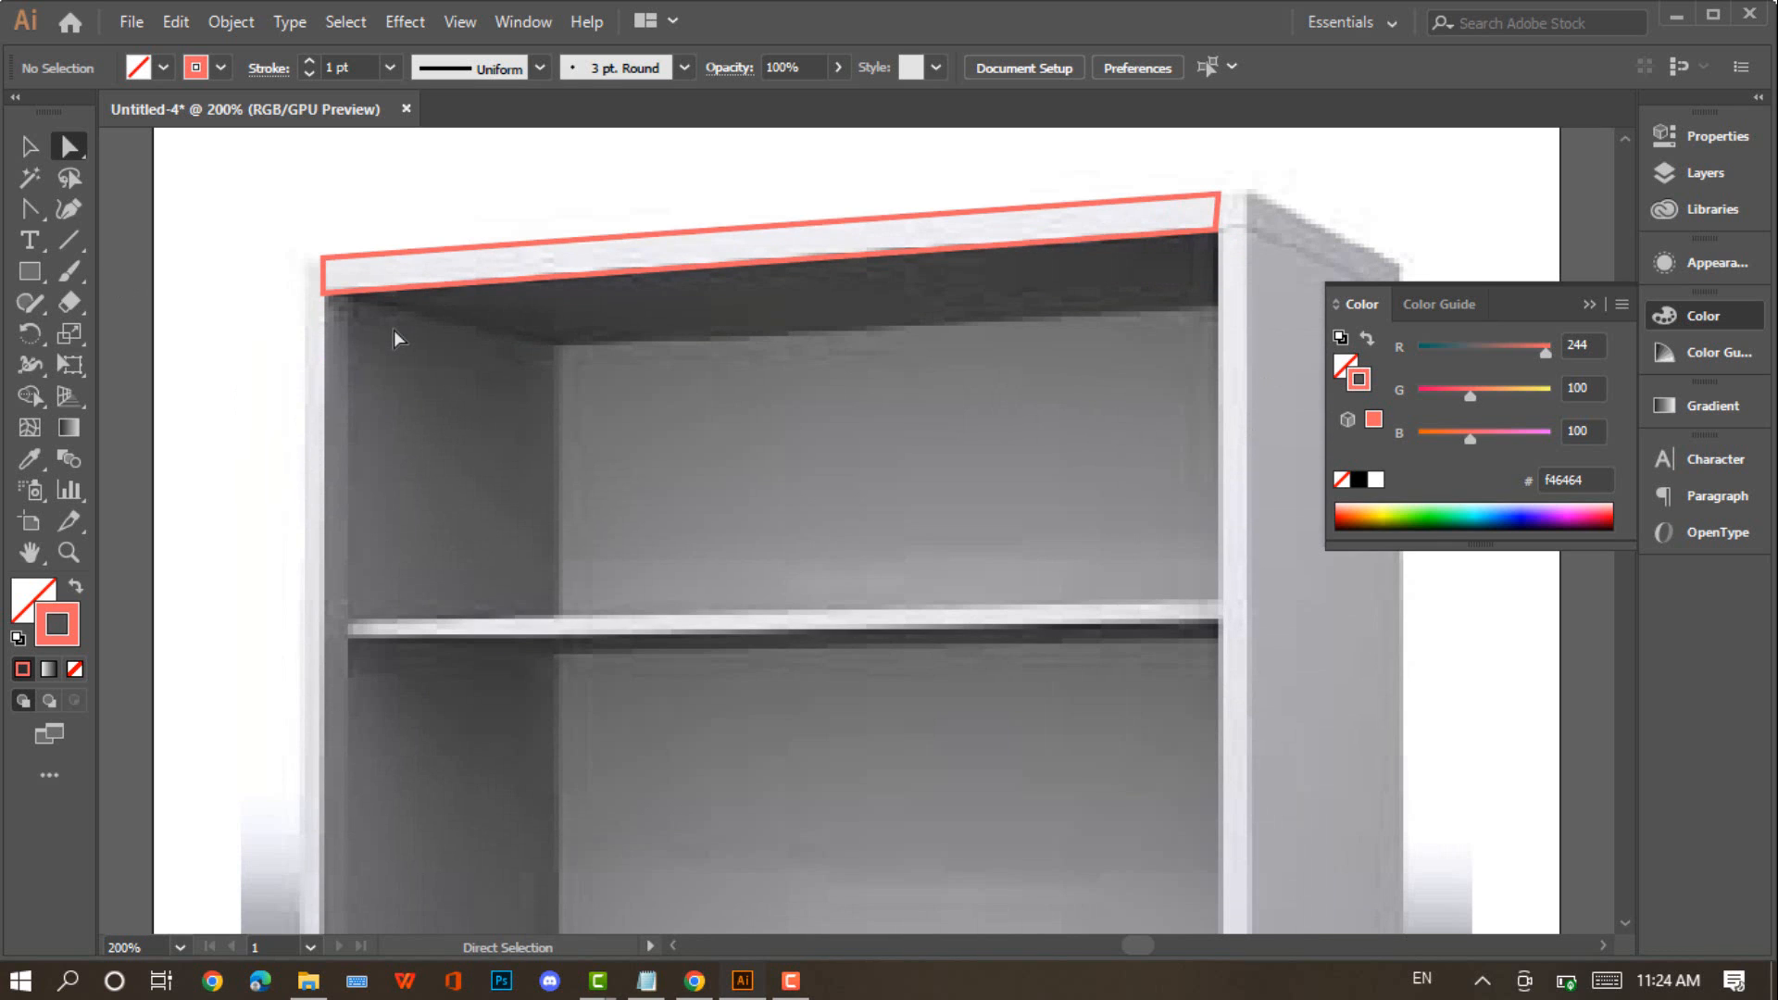
pyautogui.scroll(-3, 392, 329)
pyautogui.scroll(2, 392, 330)
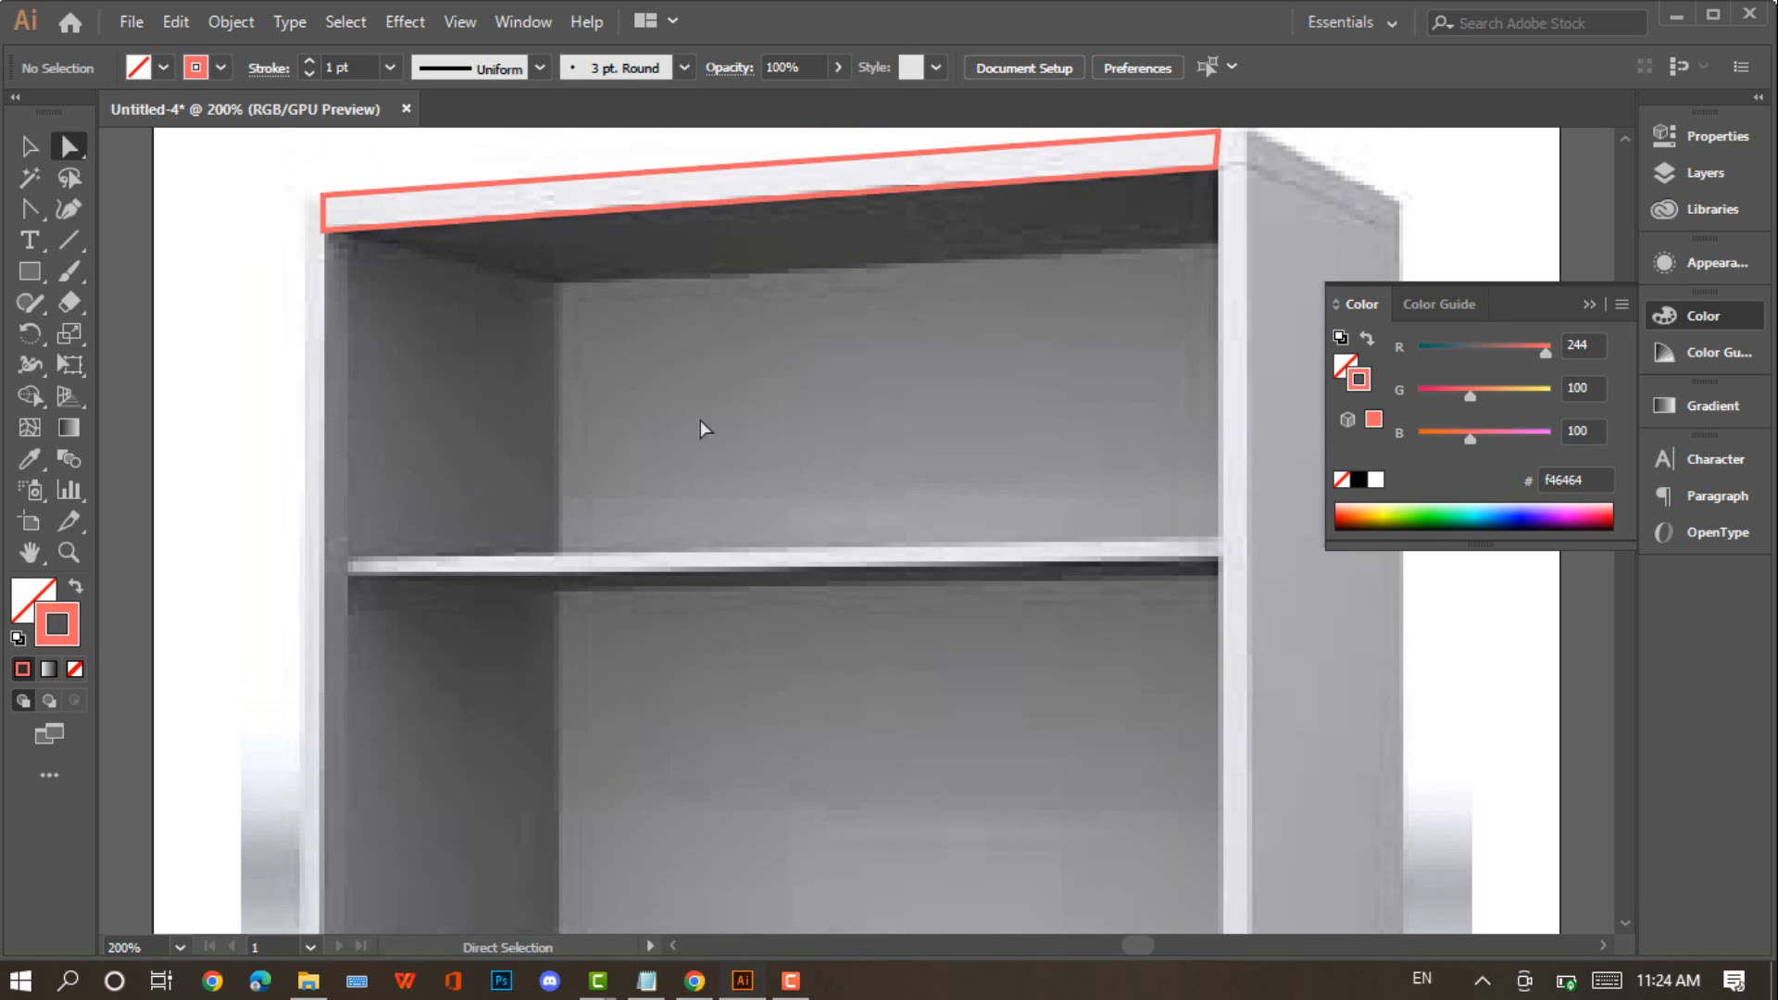
pyautogui.click(28, 271)
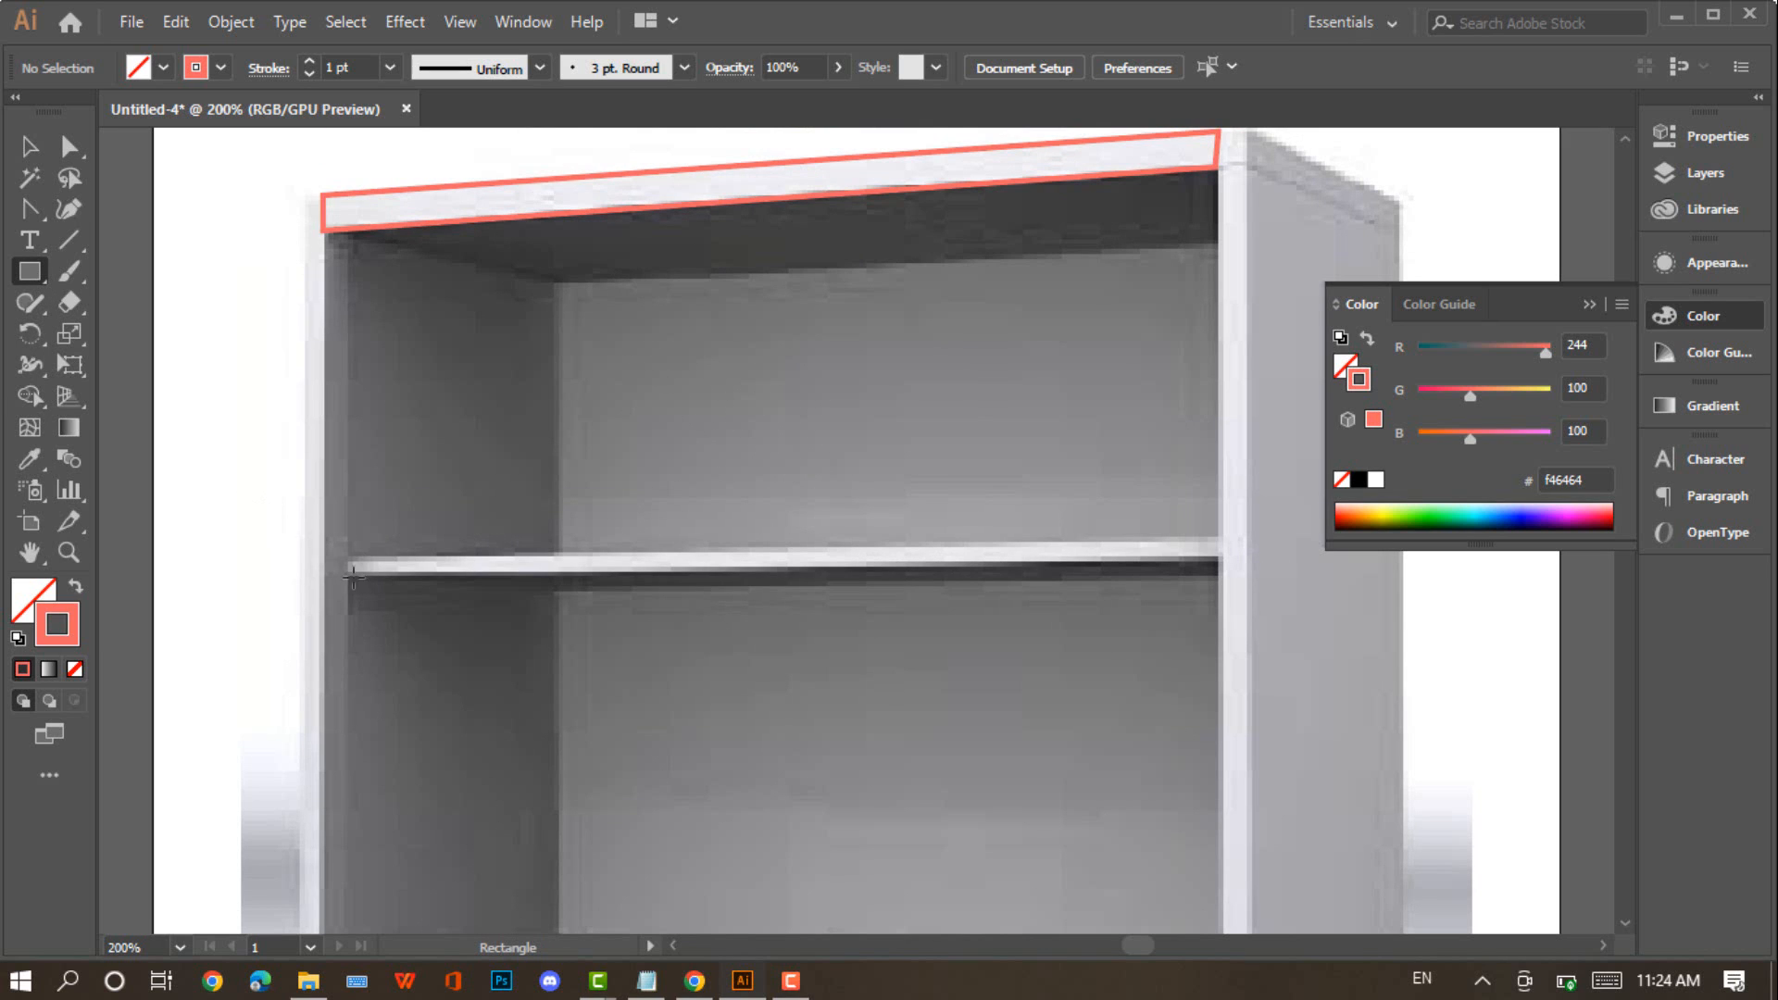
pyautogui.moveTo(352, 553); pyautogui.dragTo(1229, 528)
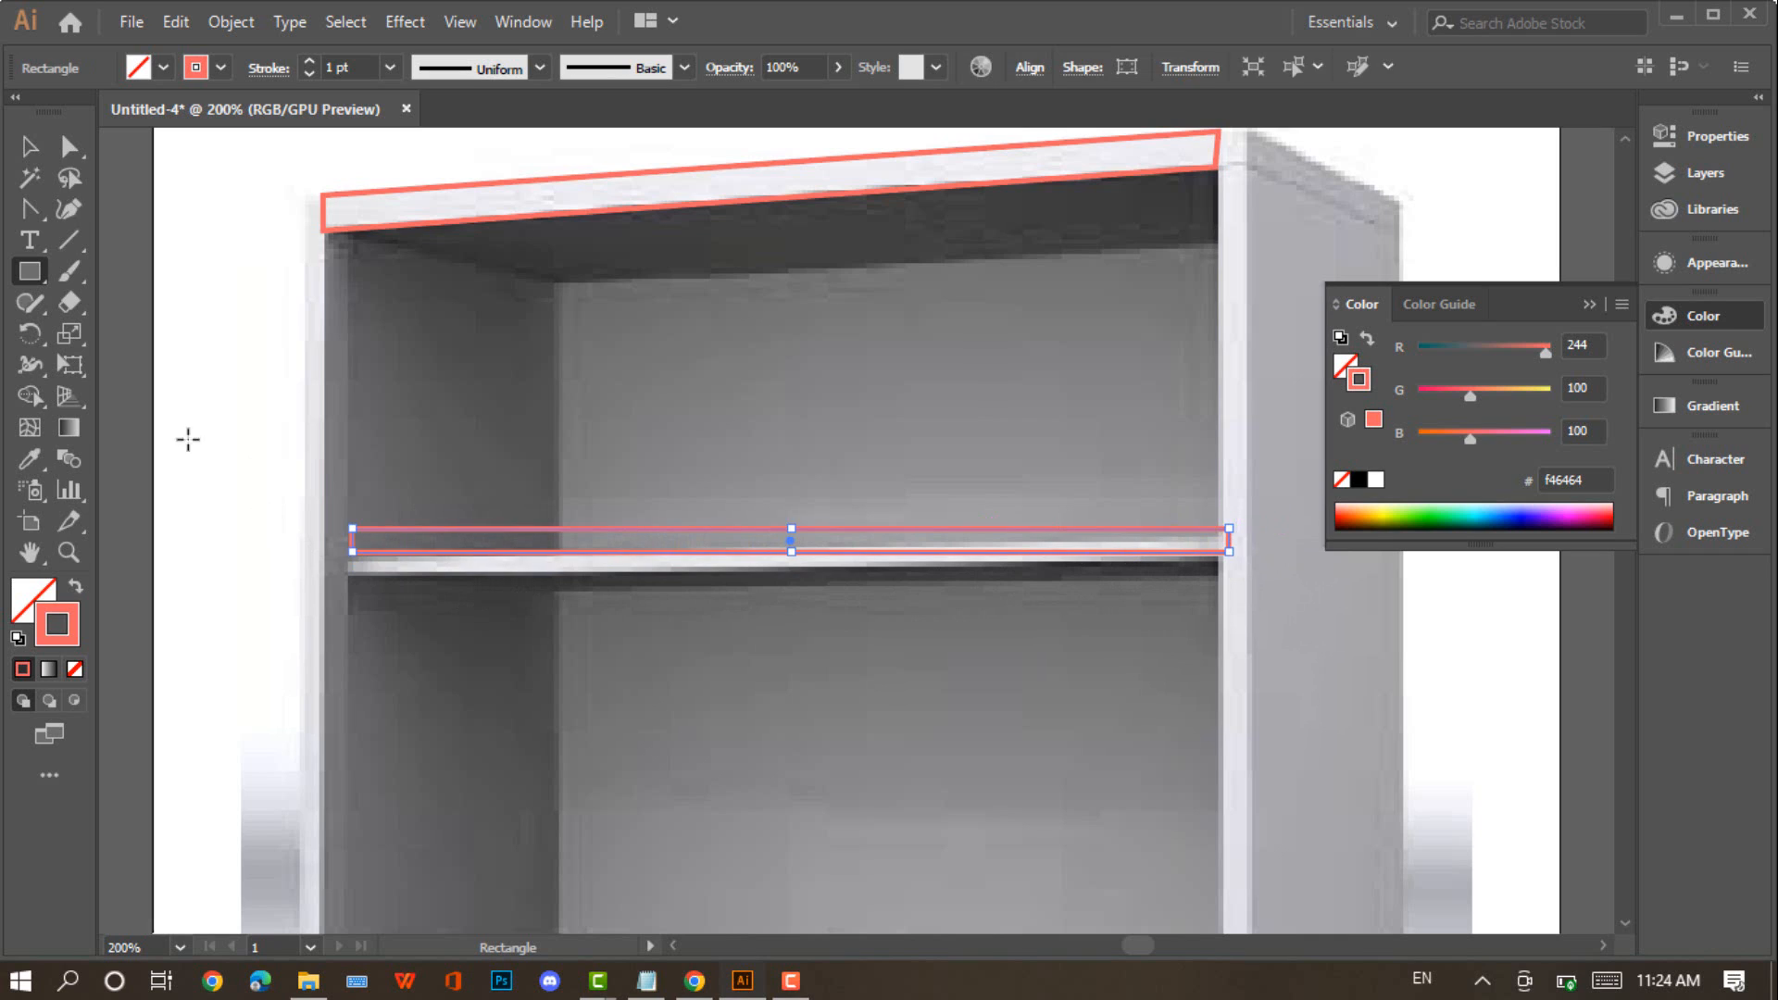
# Reshape the shelf rectangle by moving its corner anchors to match the slanted front edge of the middle shelf
pyautogui.click(70, 147)
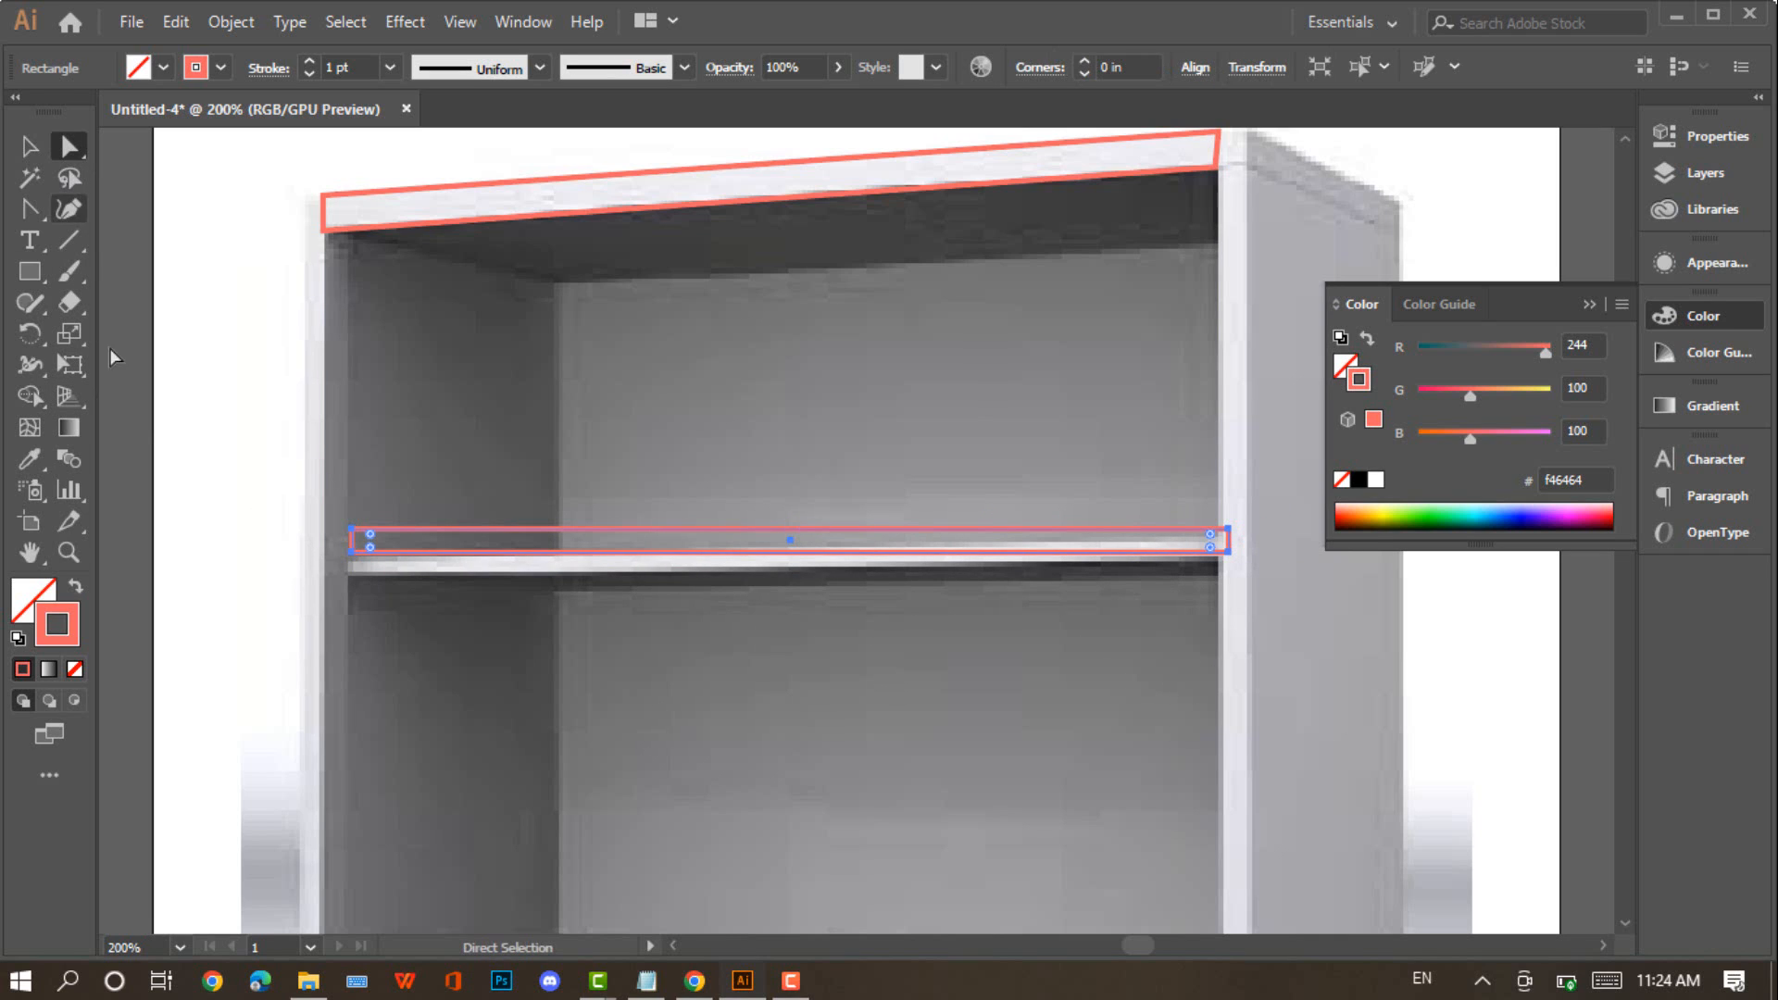
pyautogui.click(349, 553)
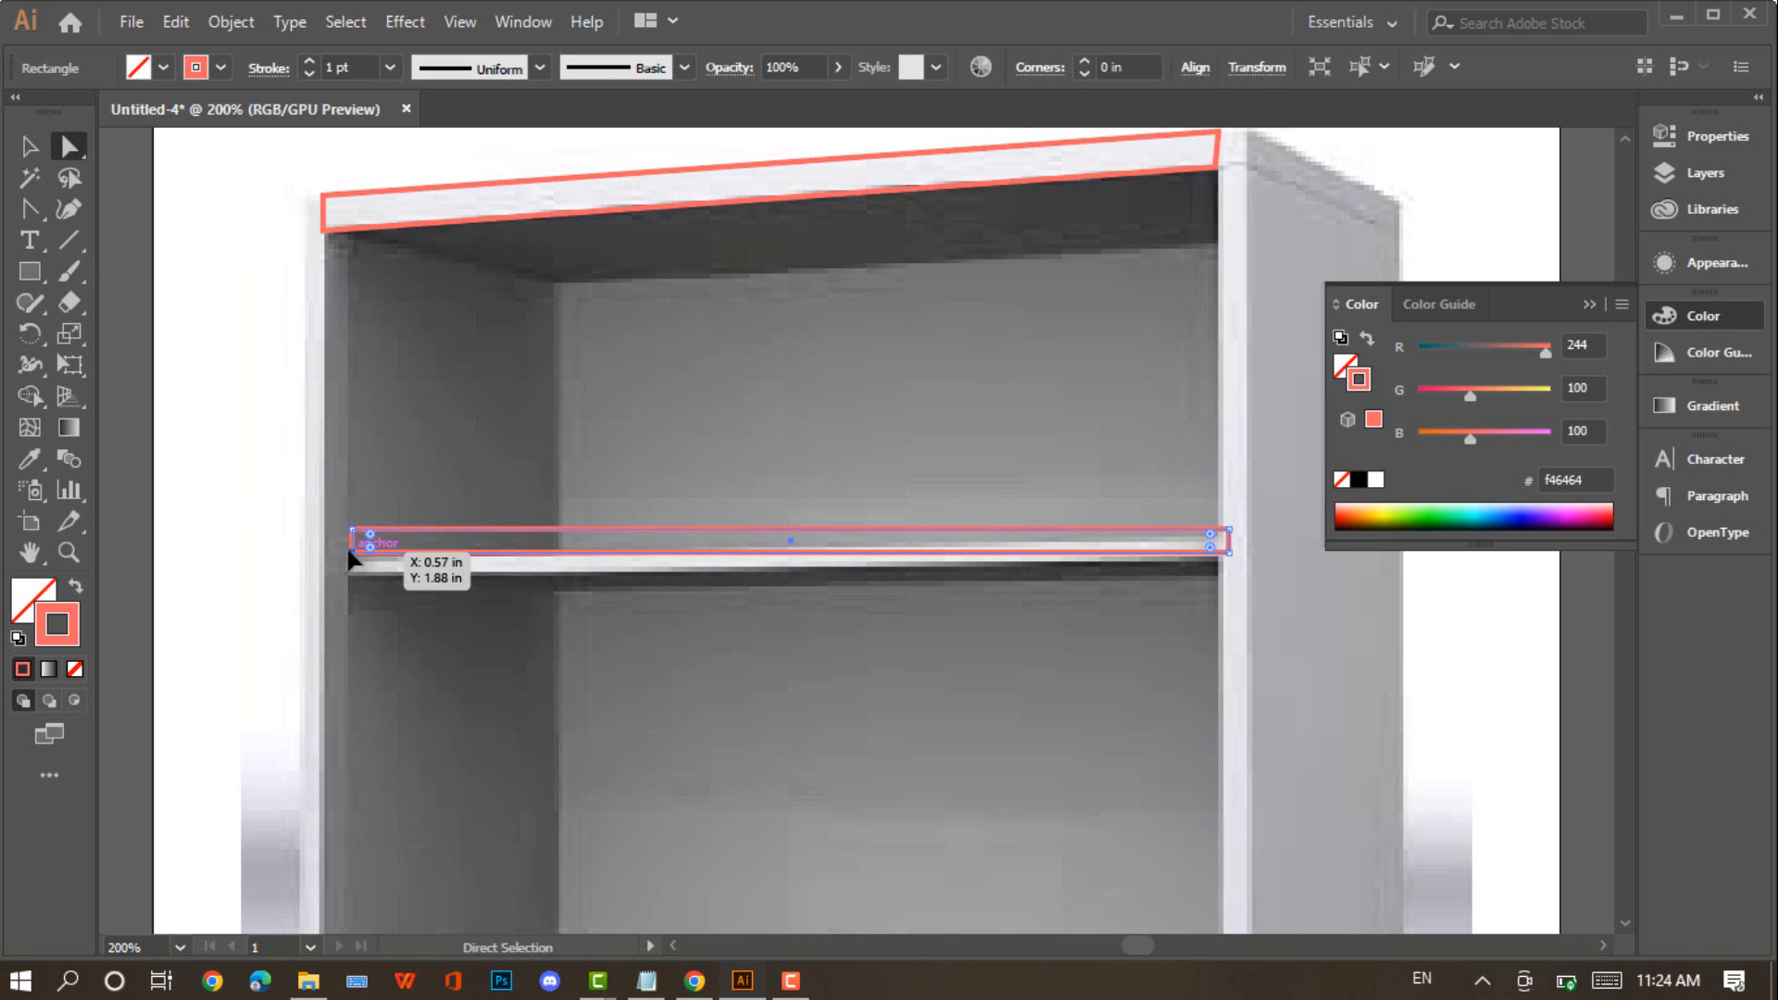
pyautogui.moveTo(350, 554)
pyautogui.mouseDown()
pyautogui.moveTo(346, 581)
pyautogui.moveTo(350, 538)
pyautogui.moveTo(346, 560)
pyautogui.mouseUp()
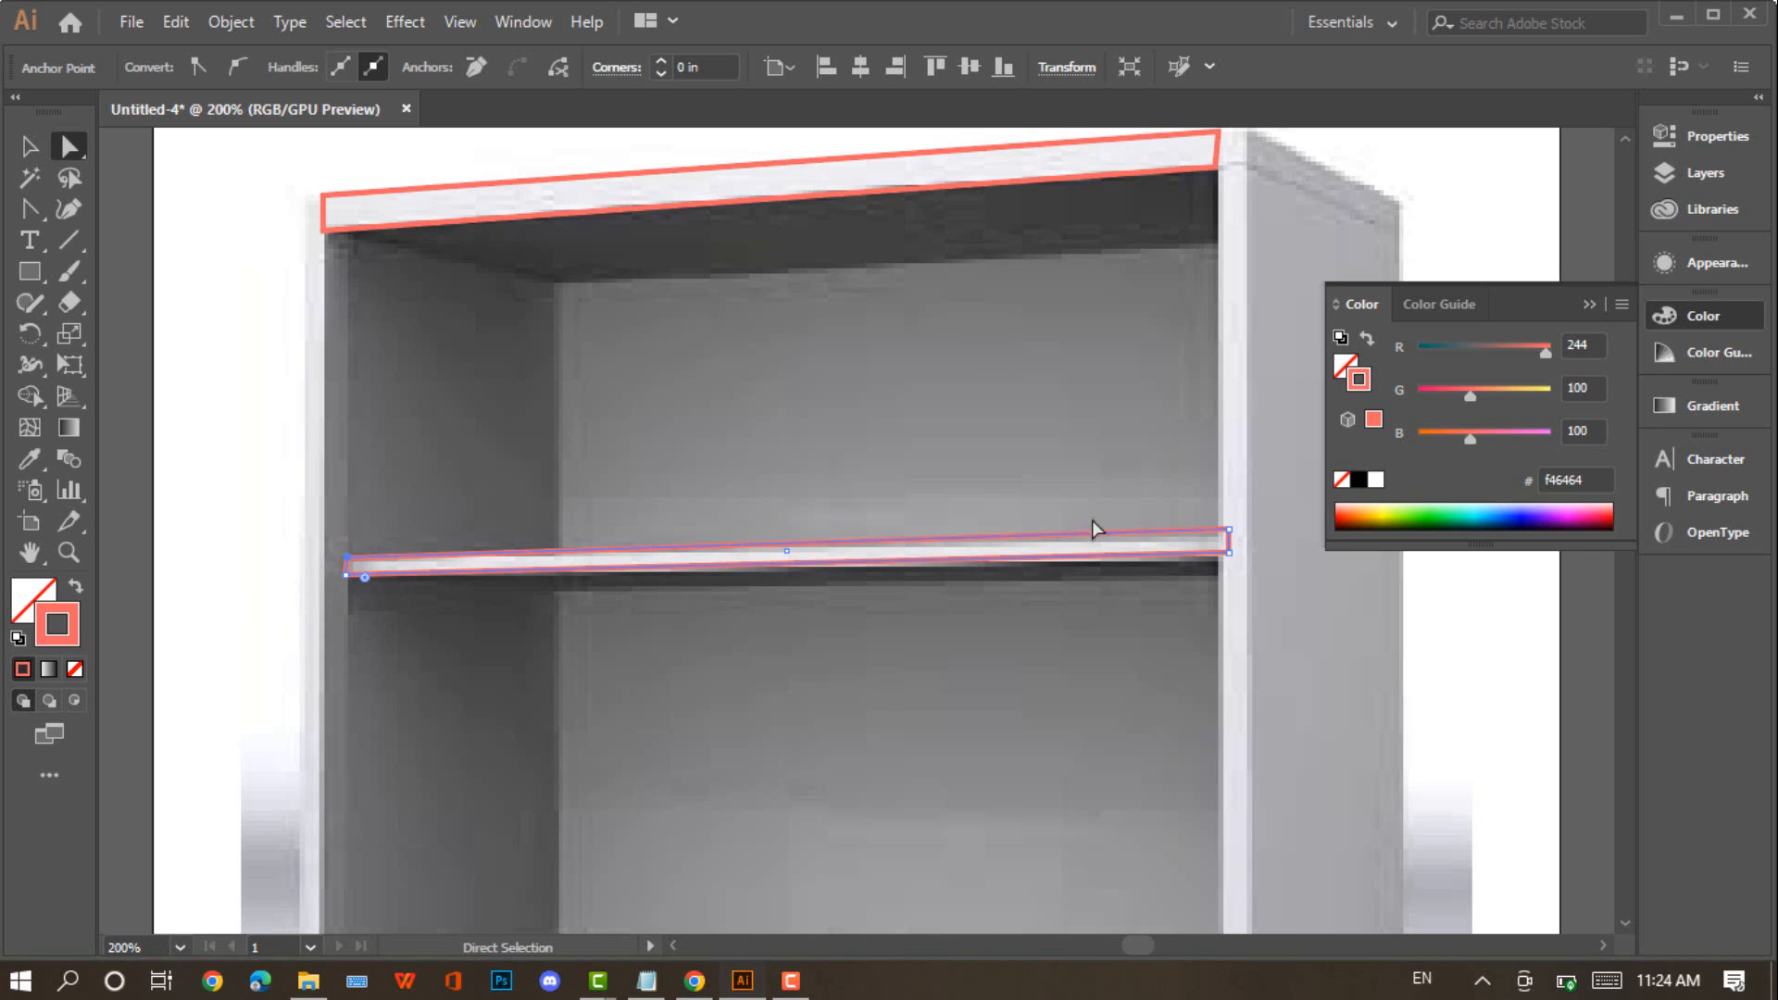
pyautogui.moveTo(1227, 536); pyautogui.dragTo(1218, 572)
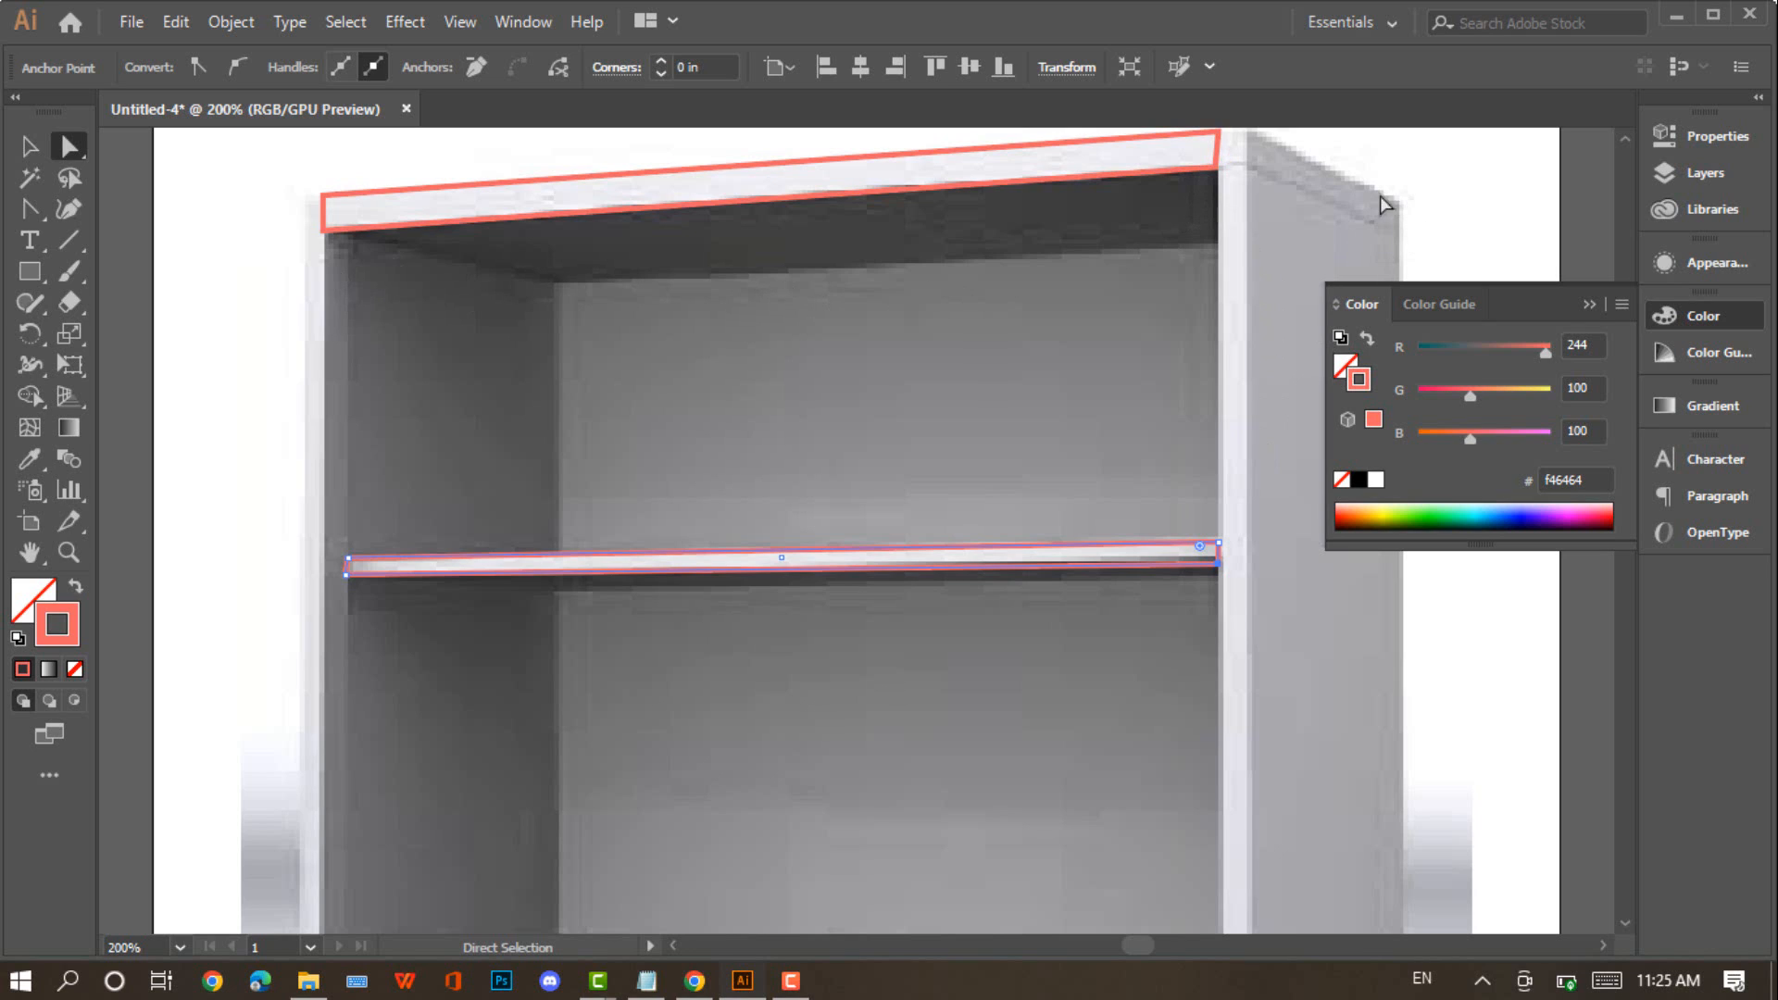
# Collapse the color settings and draw a thin rectangle about 0.8 in wide starting at the cabinet's upper right front corner
pyautogui.click(1596, 303)
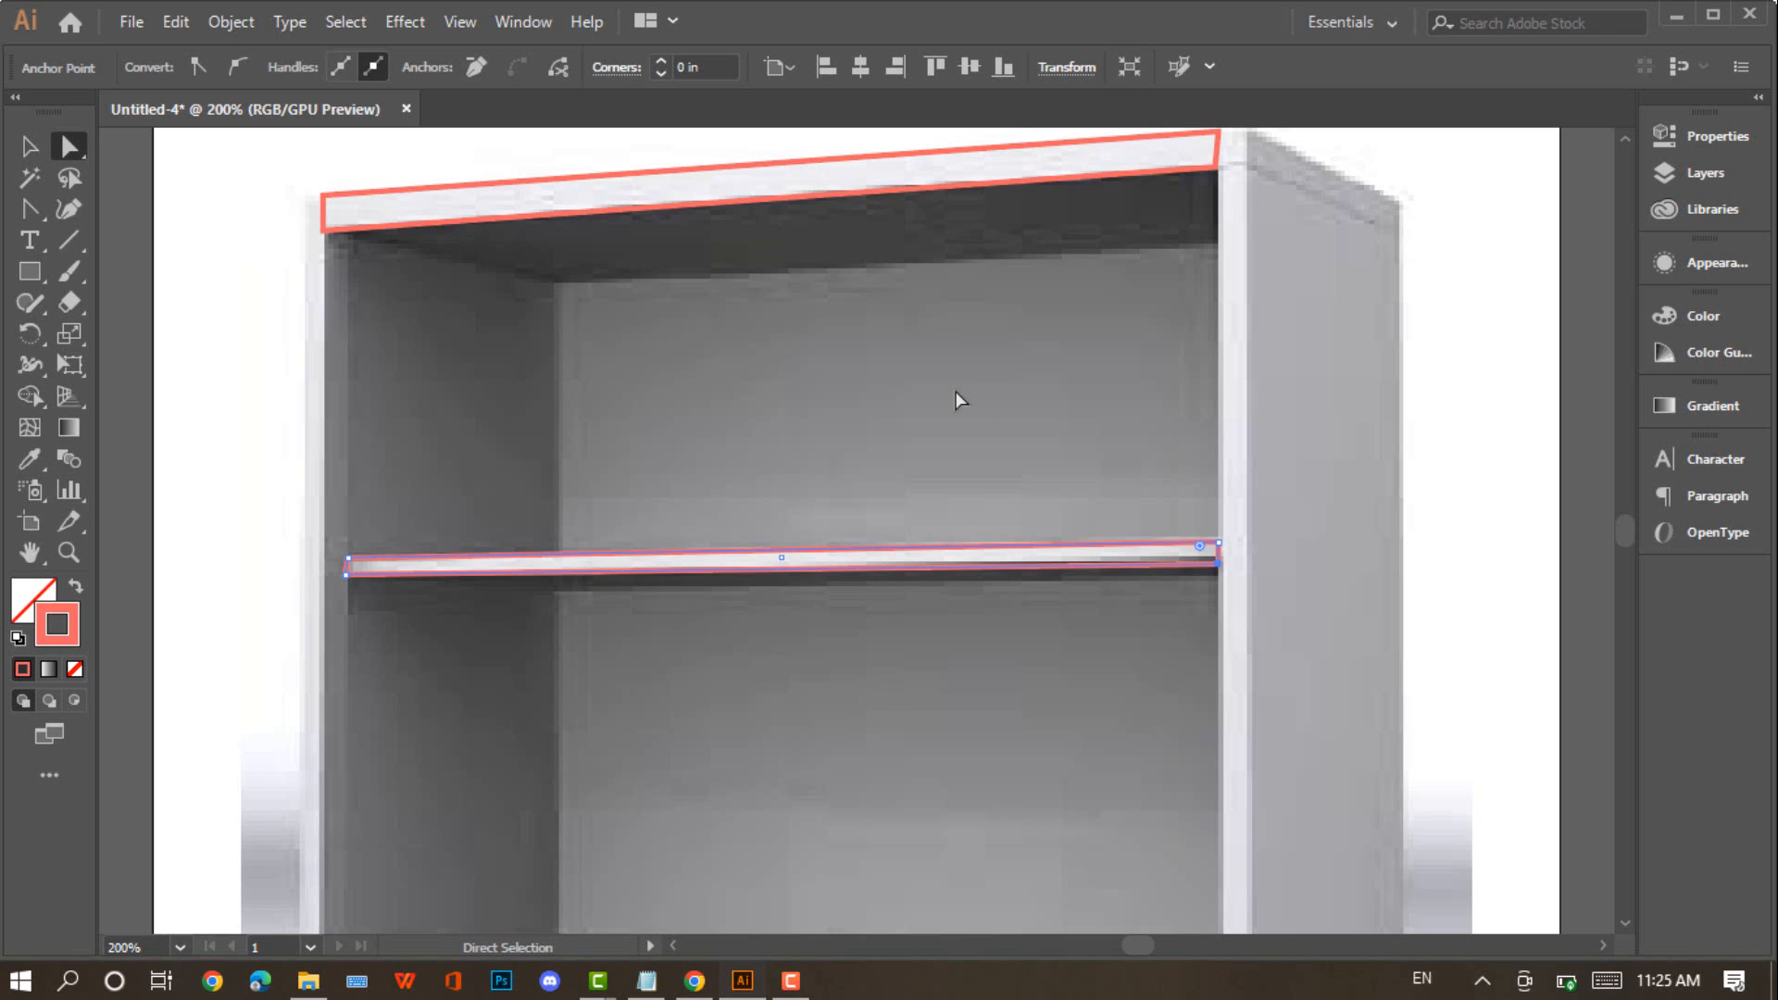
pyautogui.press('space')
pyautogui.moveTo(1031, 413); pyautogui.dragTo(755, 414)
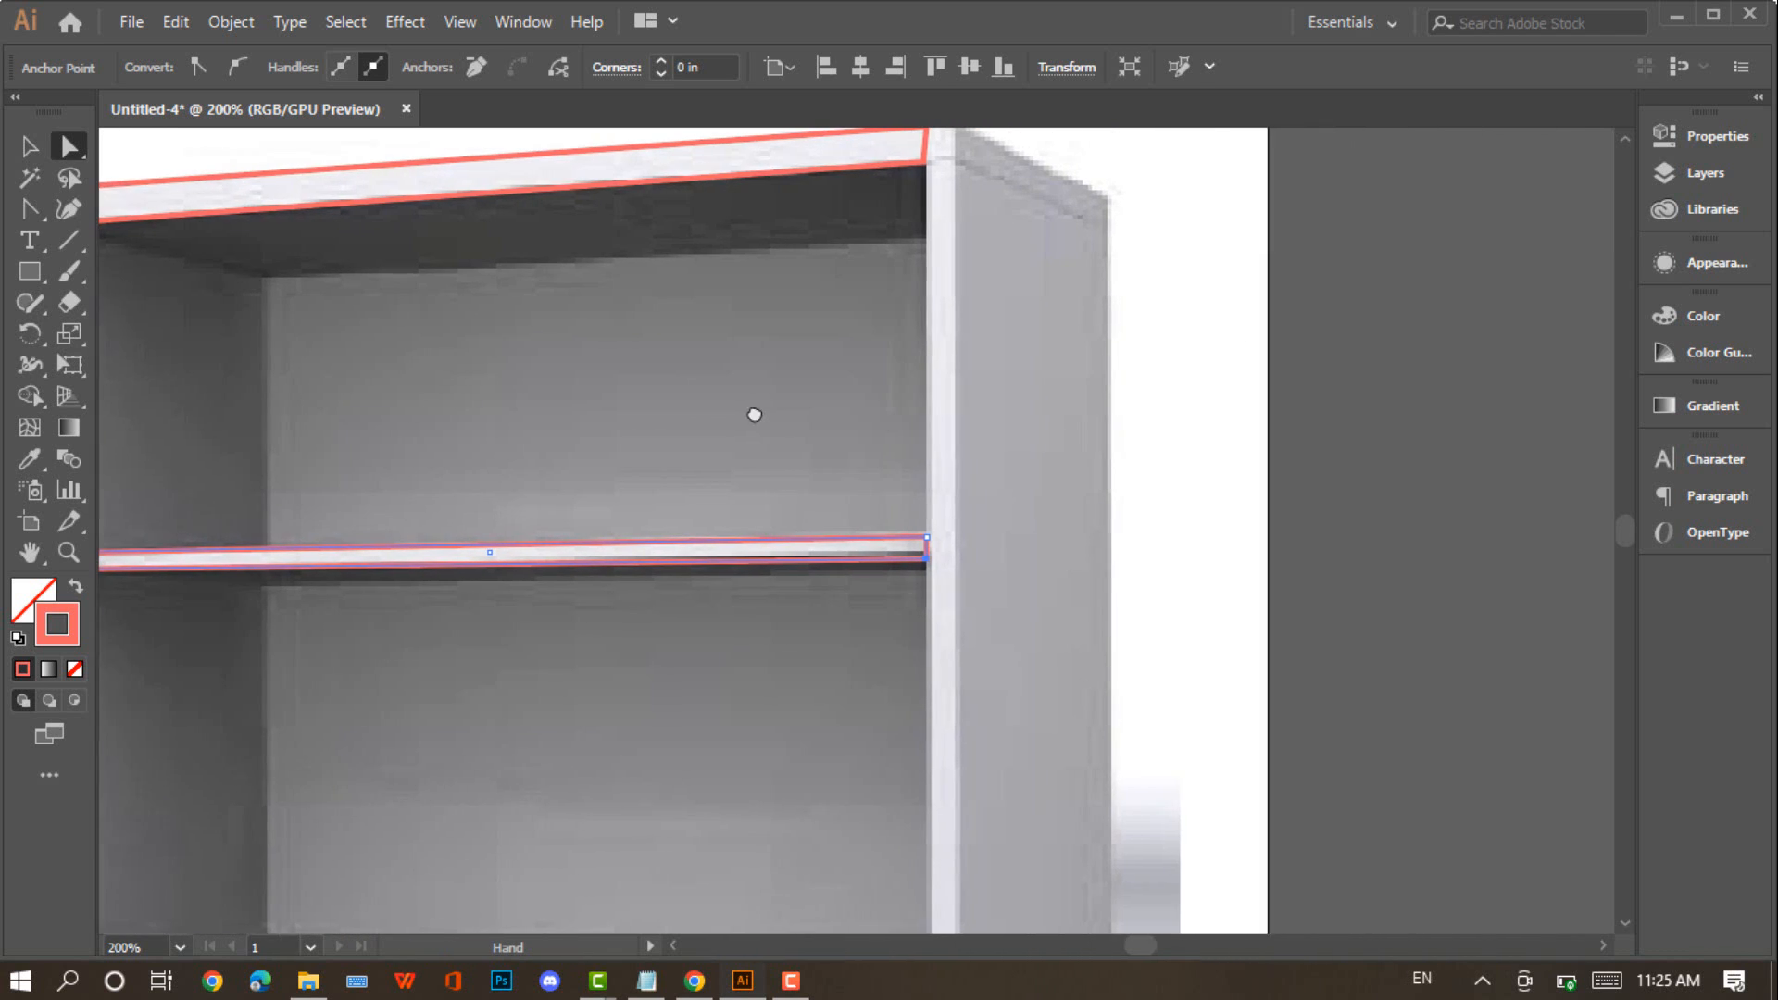
pyautogui.scroll(3, 819, 386)
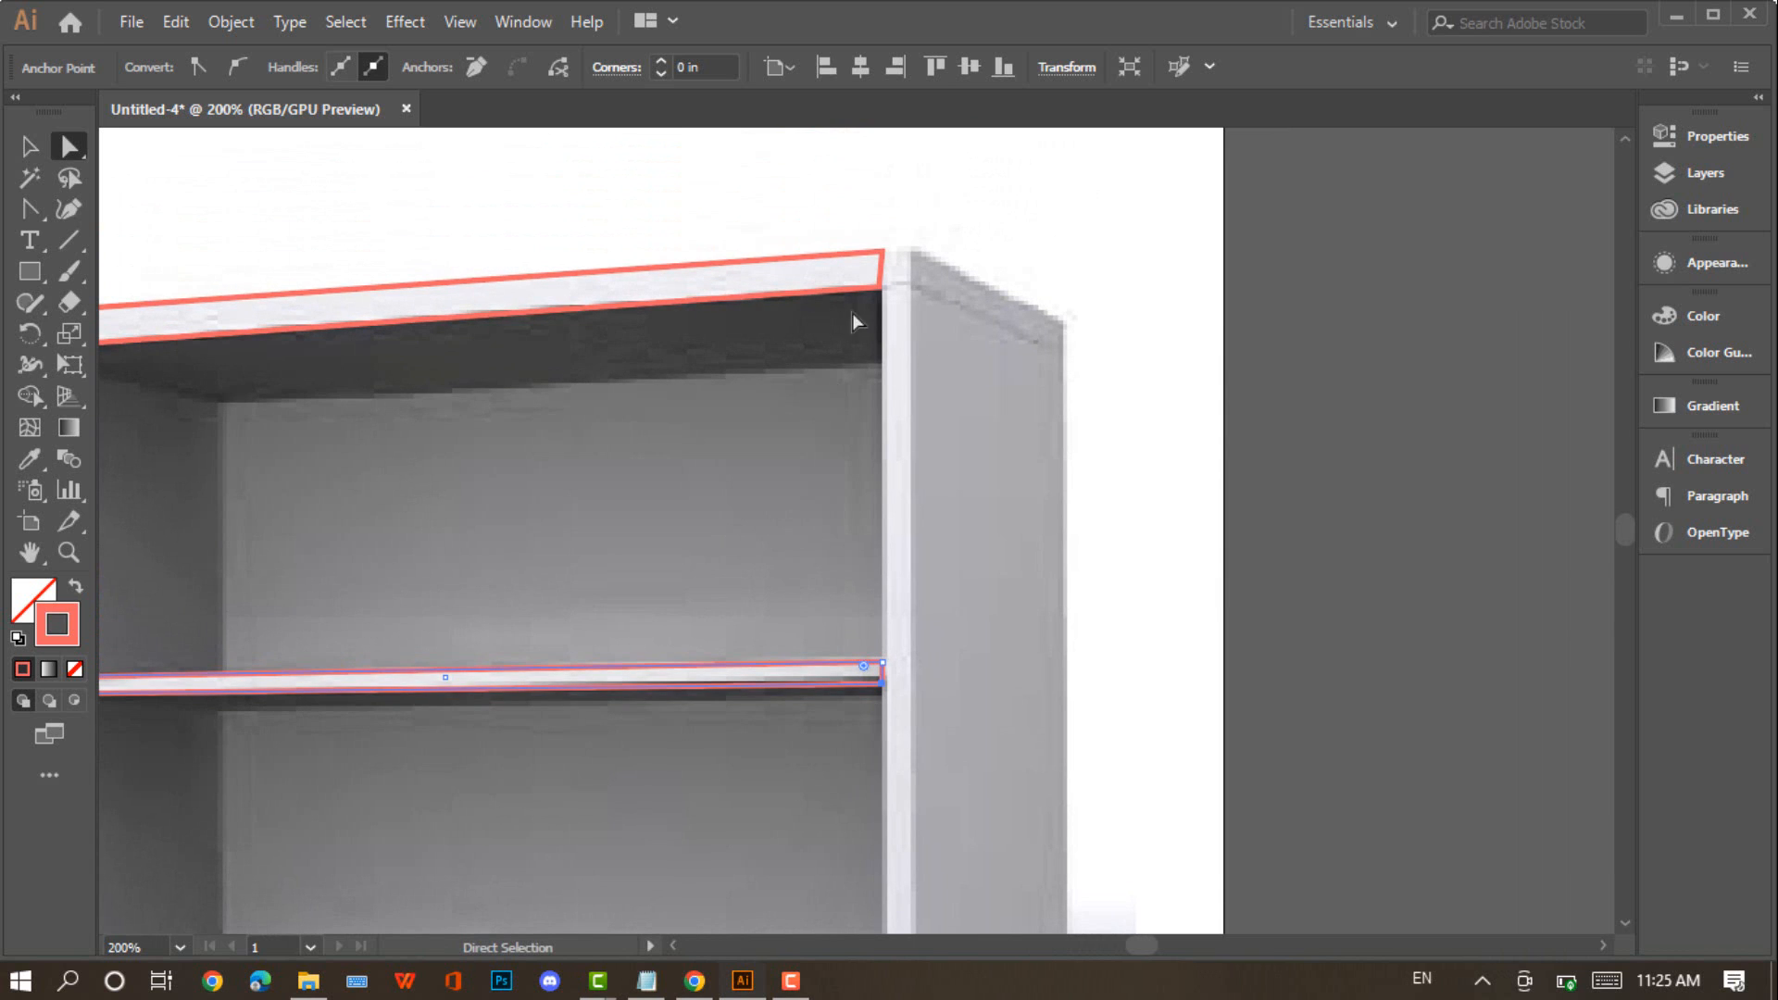
pyautogui.click(30, 273)
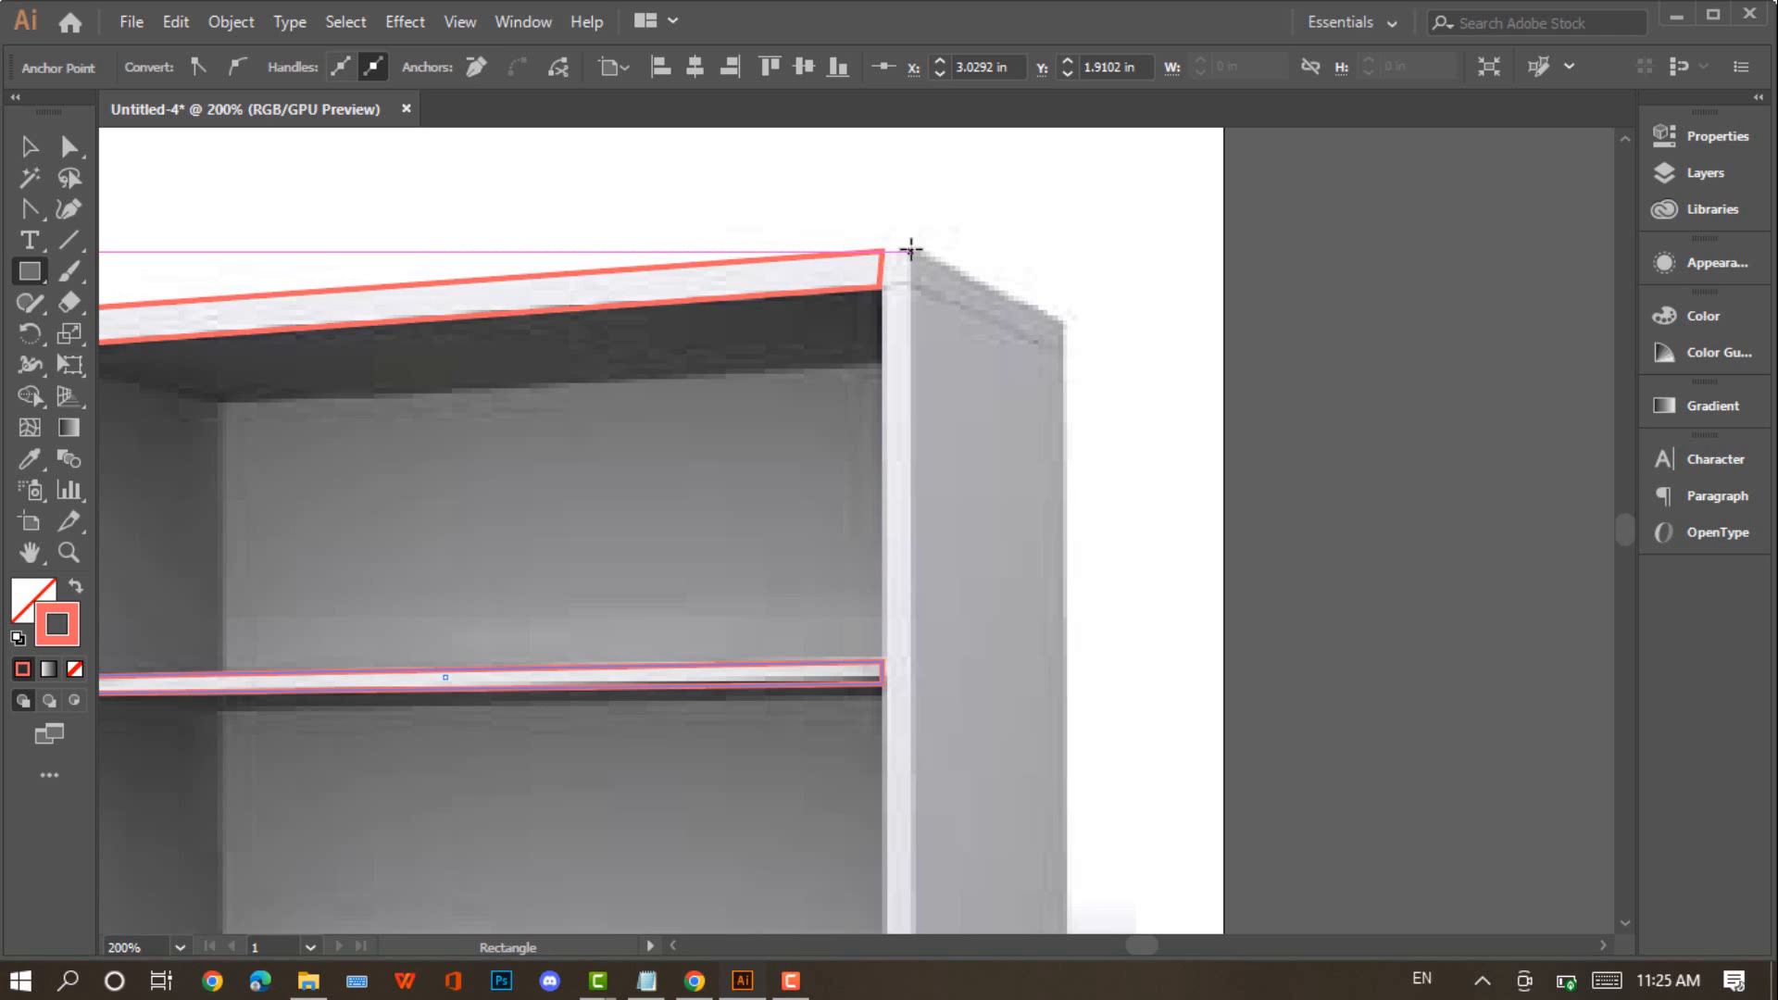
pyautogui.moveTo(911, 251); pyautogui.dragTo(1192, 285)
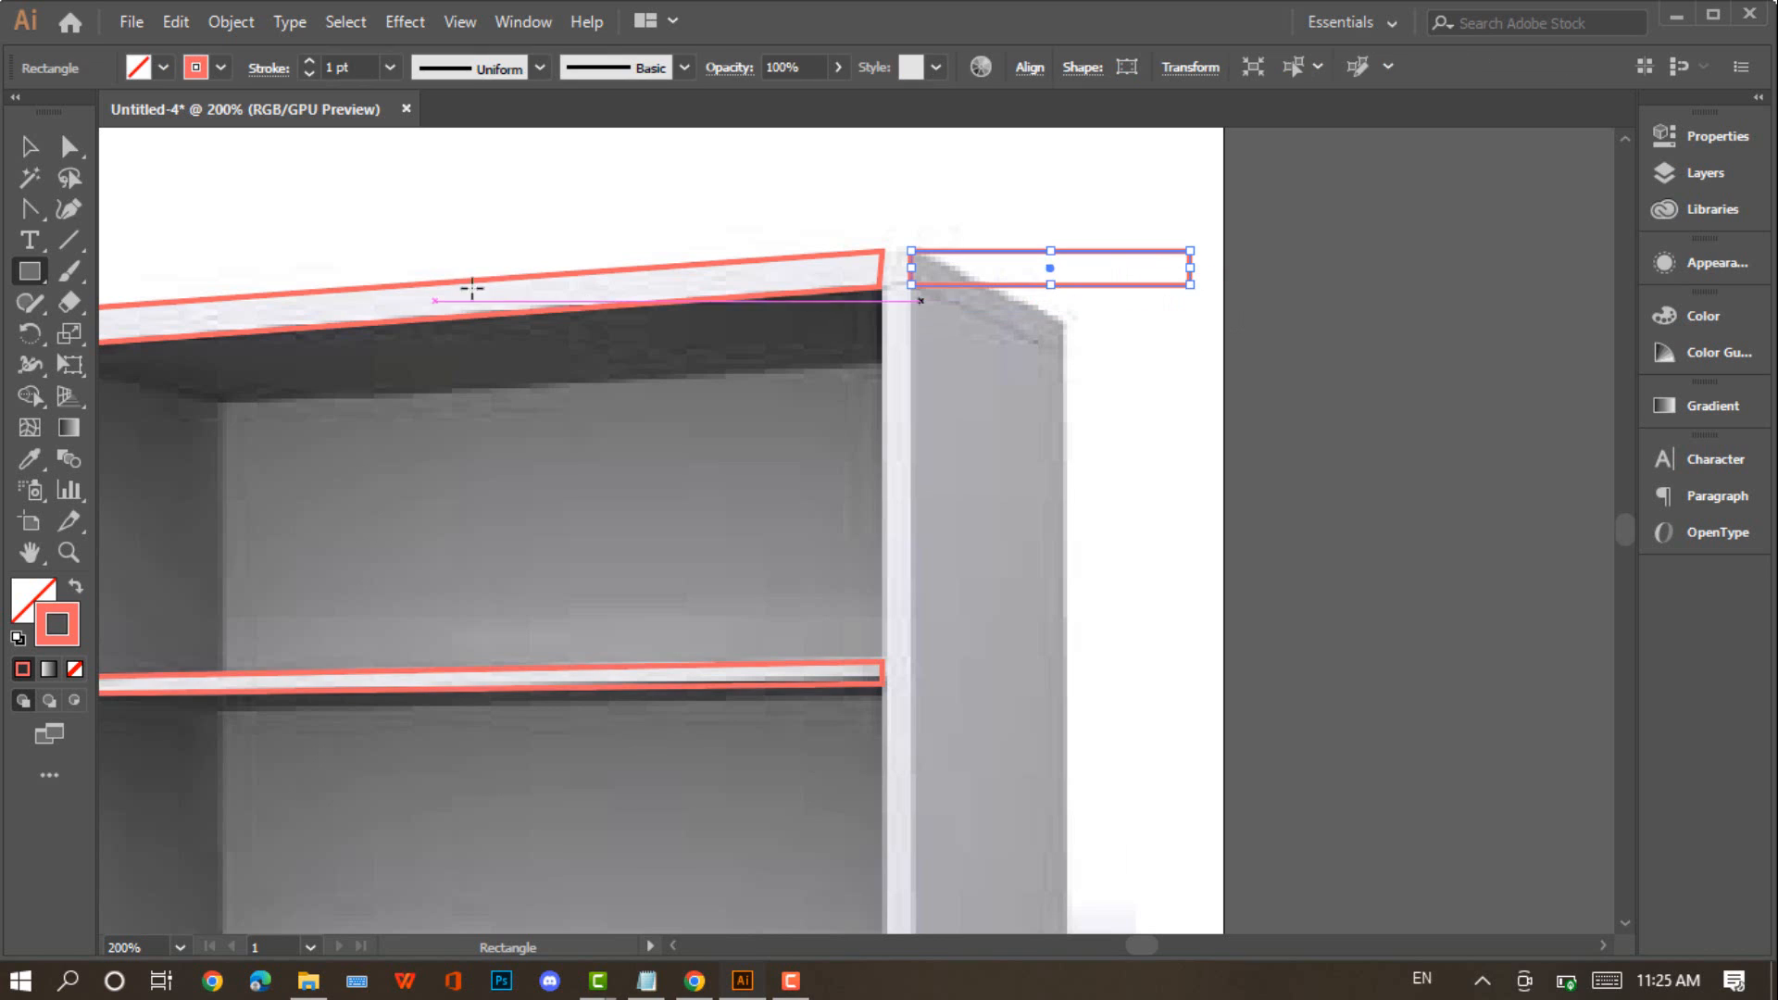
# Move the new rectangle's two outer anchors onto the sloping side edge of the cabinet top, and deselect it
pyautogui.press('a')
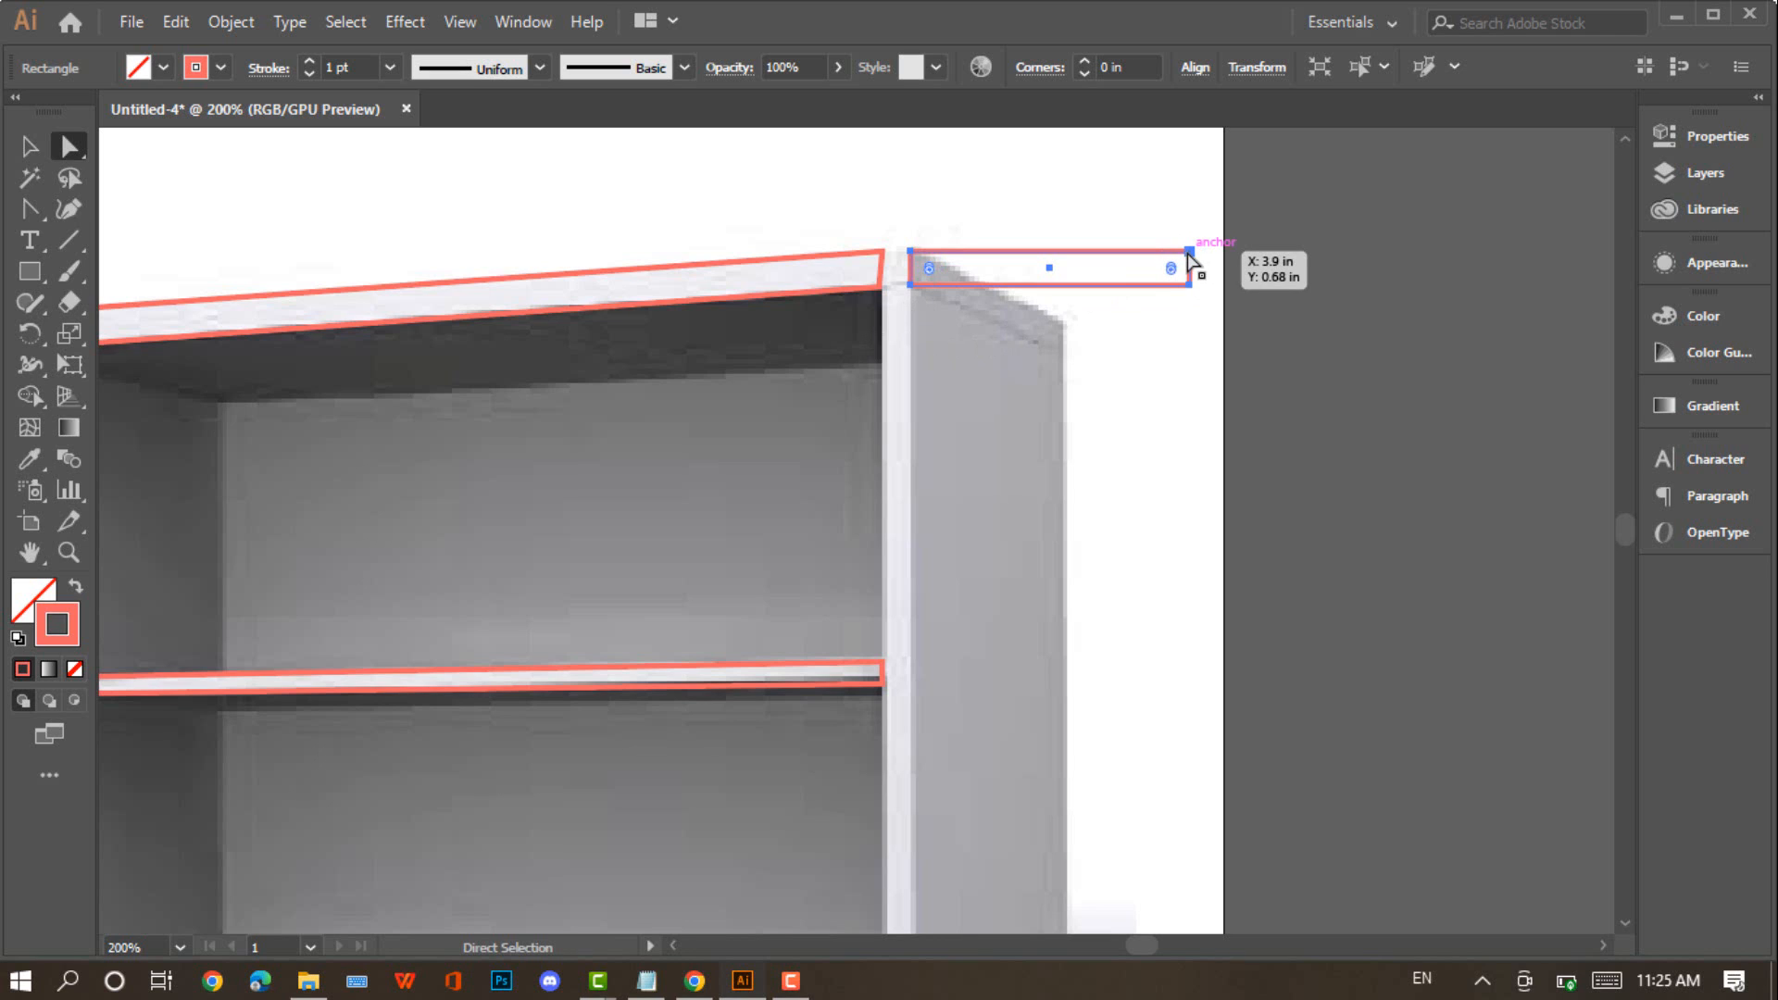
pyautogui.moveTo(1188, 252); pyautogui.dragTo(1062, 322)
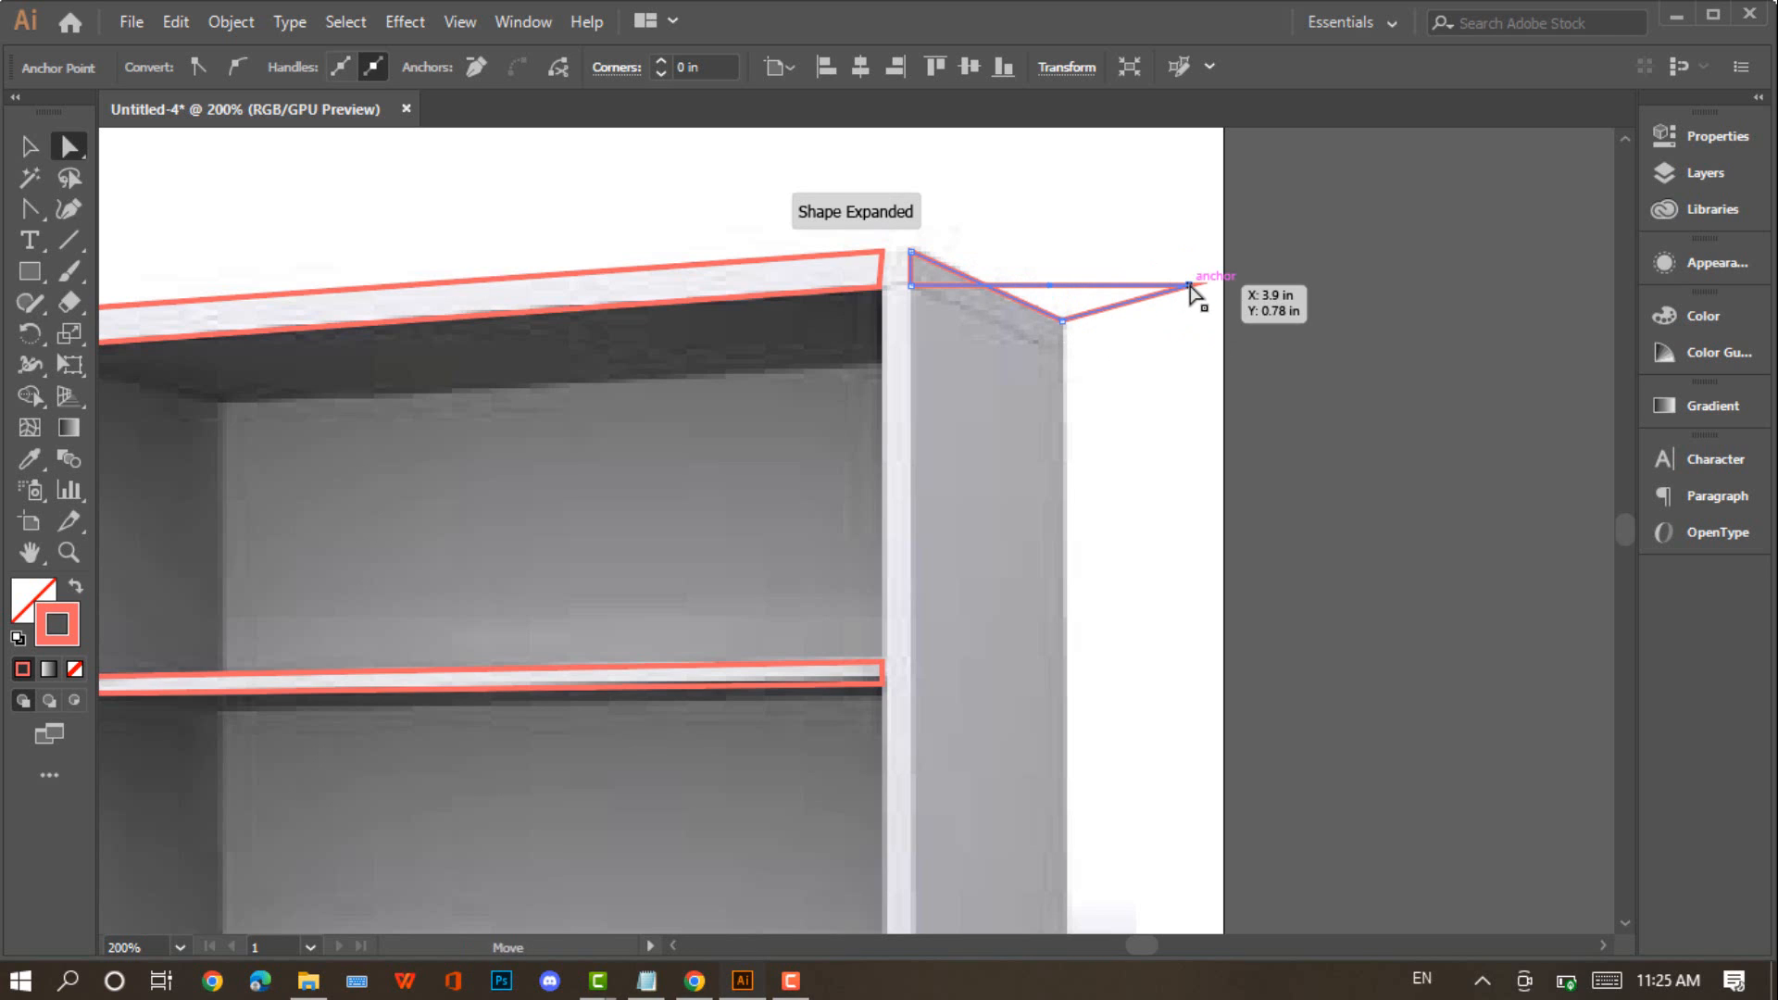
pyautogui.moveTo(1189, 285); pyautogui.dragTo(1061, 351)
pyautogui.click(1122, 332)
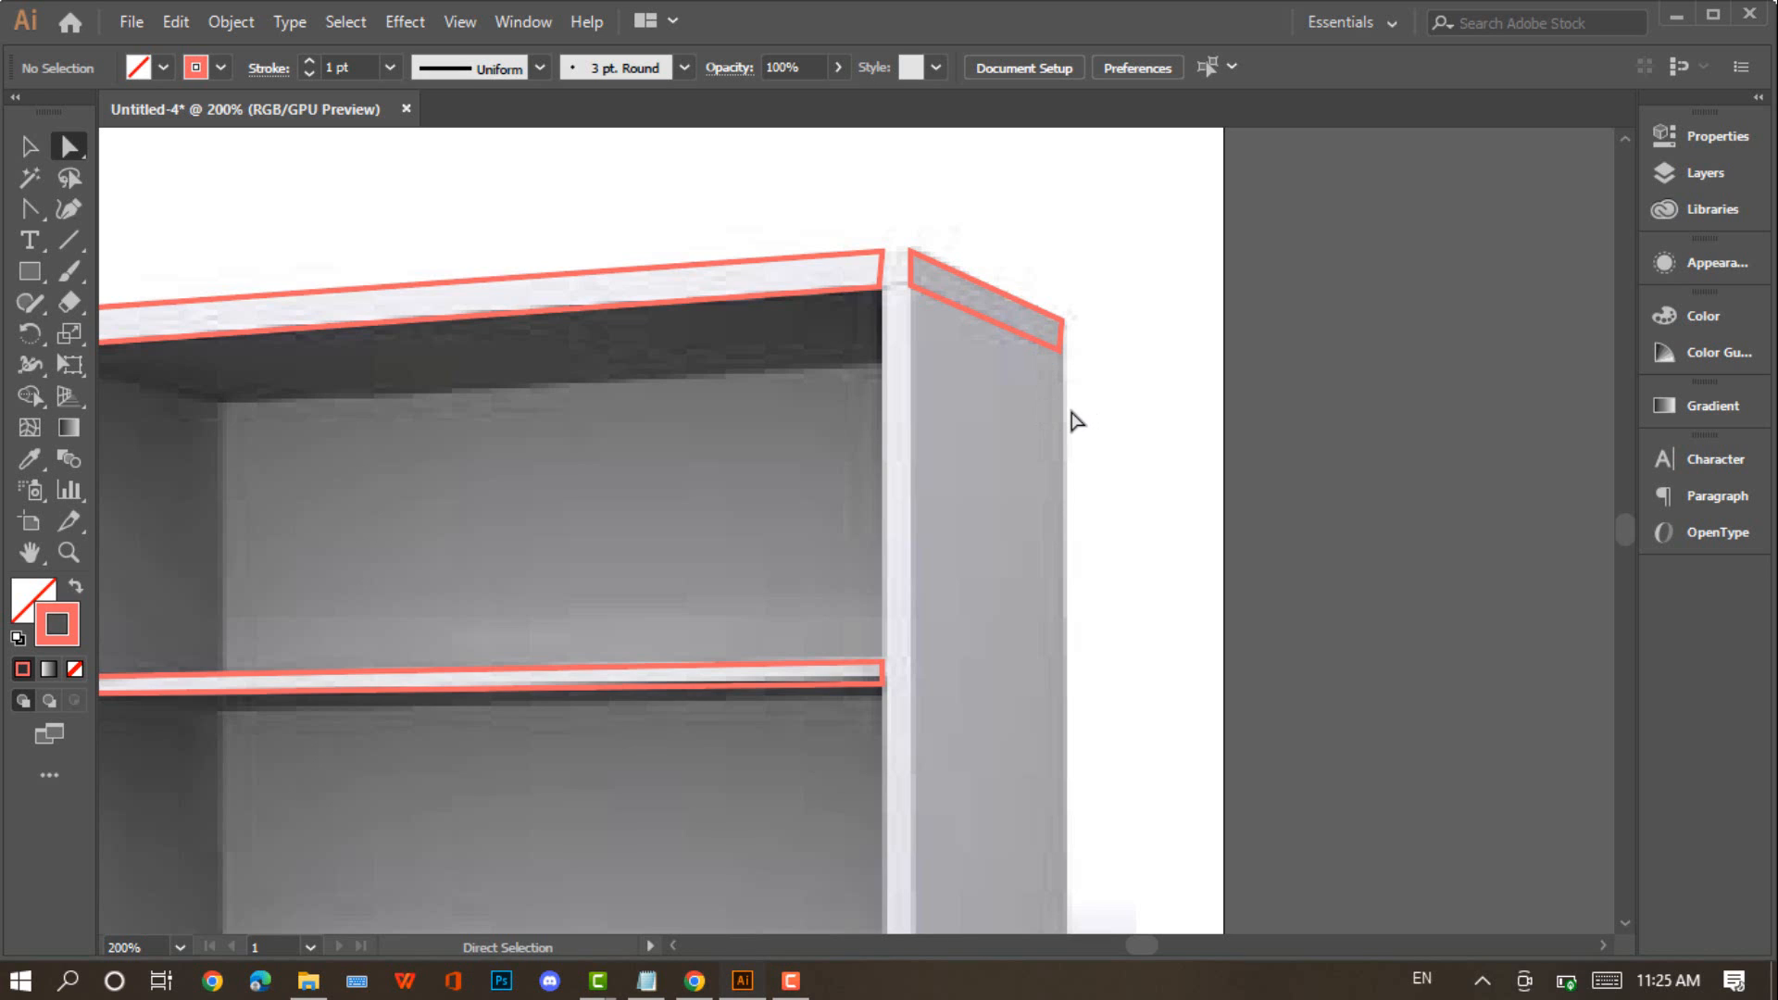
# Draw a vertical rectangle about 0.1 in wide and 2.63 in high over the cabinet's right front post, from top to base
pyautogui.click(41, 265)
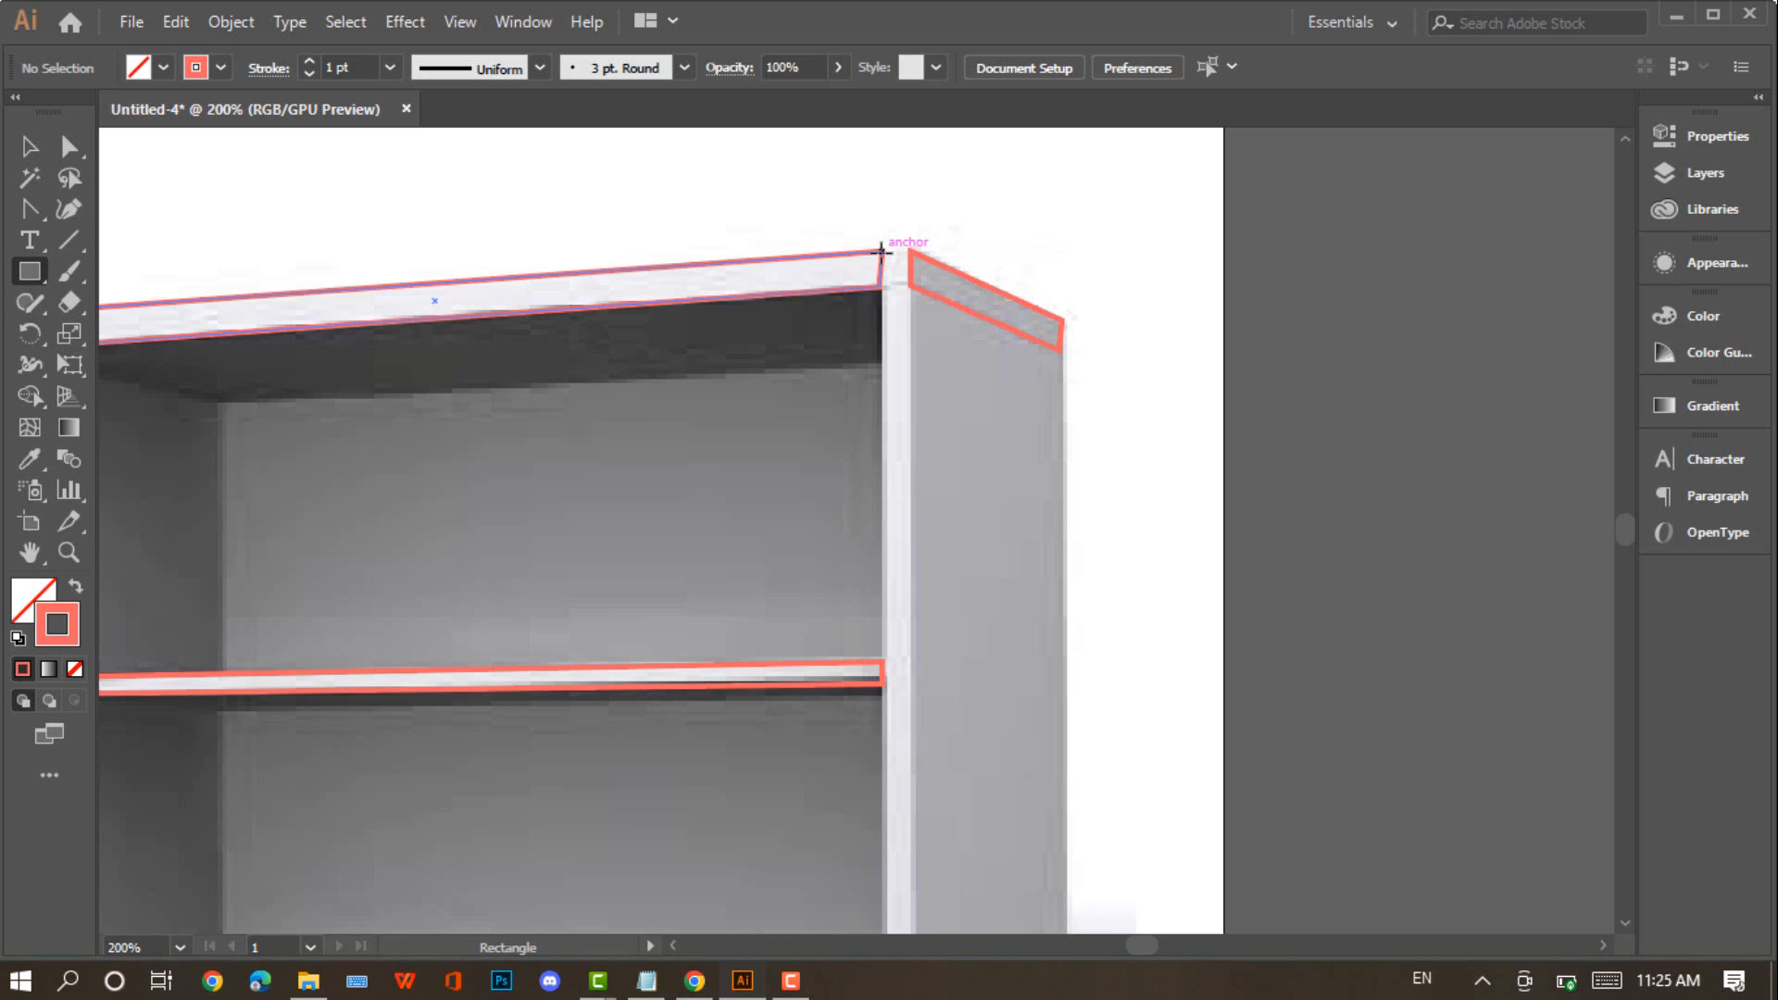
pyautogui.moveTo(882, 257); pyautogui.dragTo(910, 672)
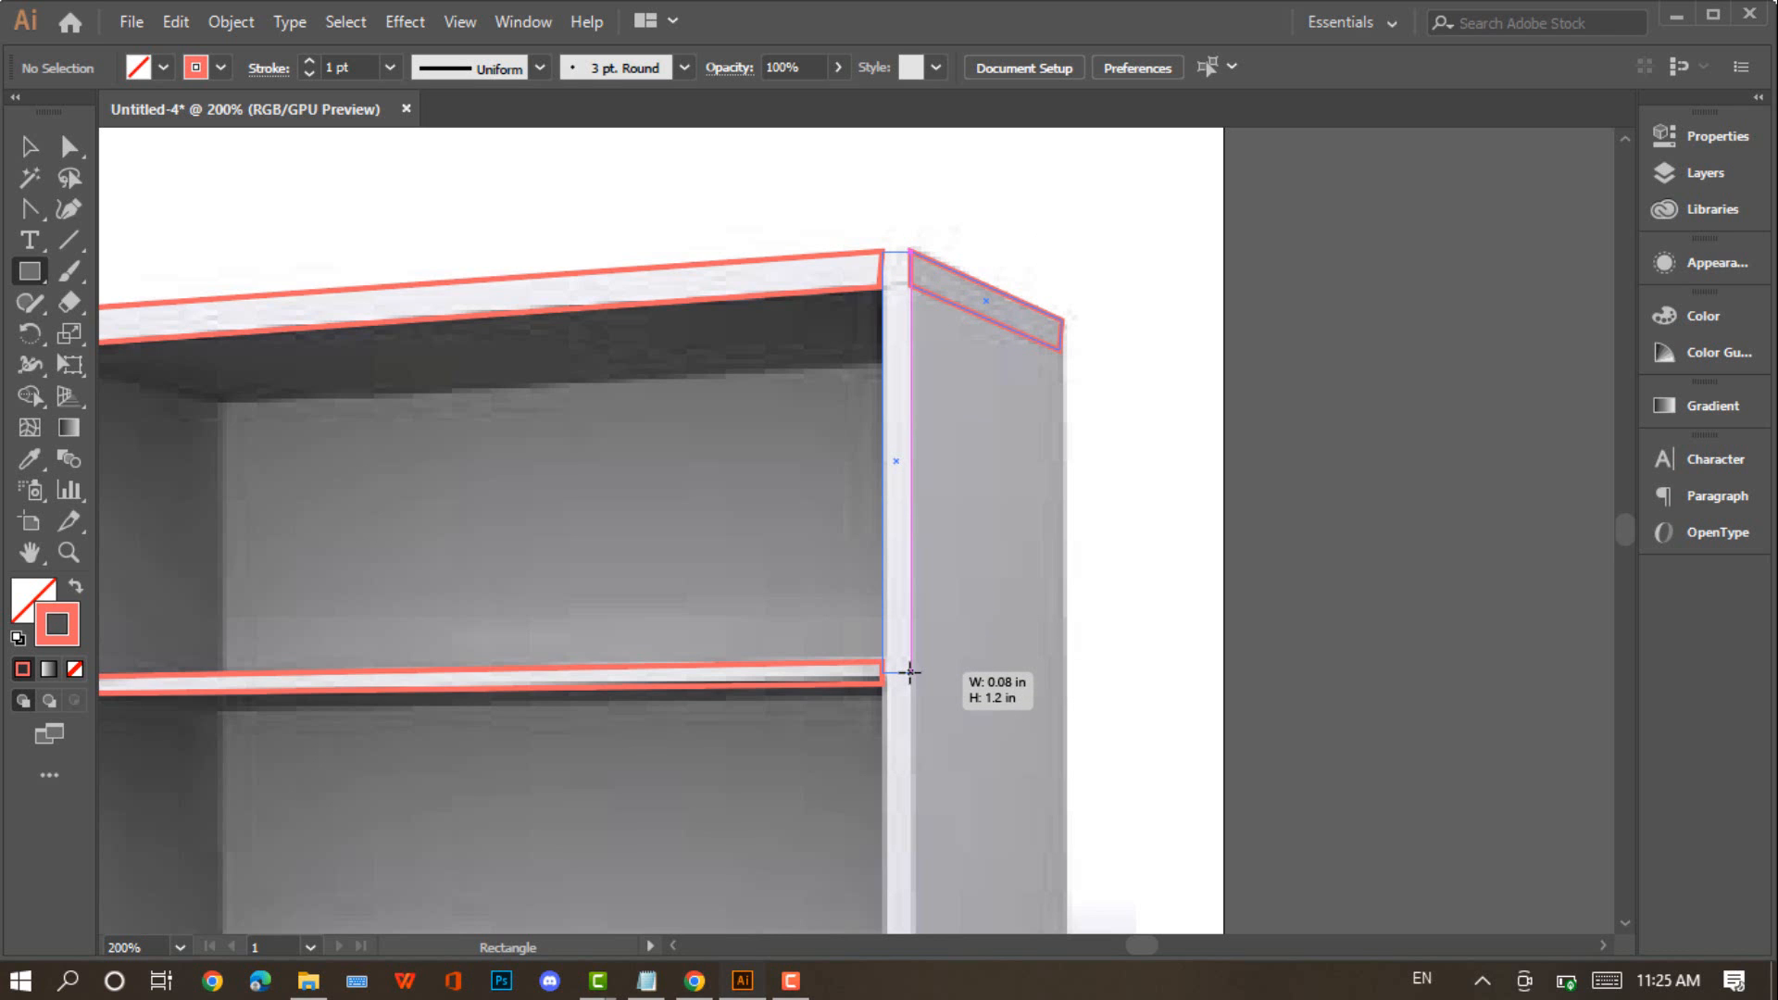
pyautogui.scroll(-4, 910, 672)
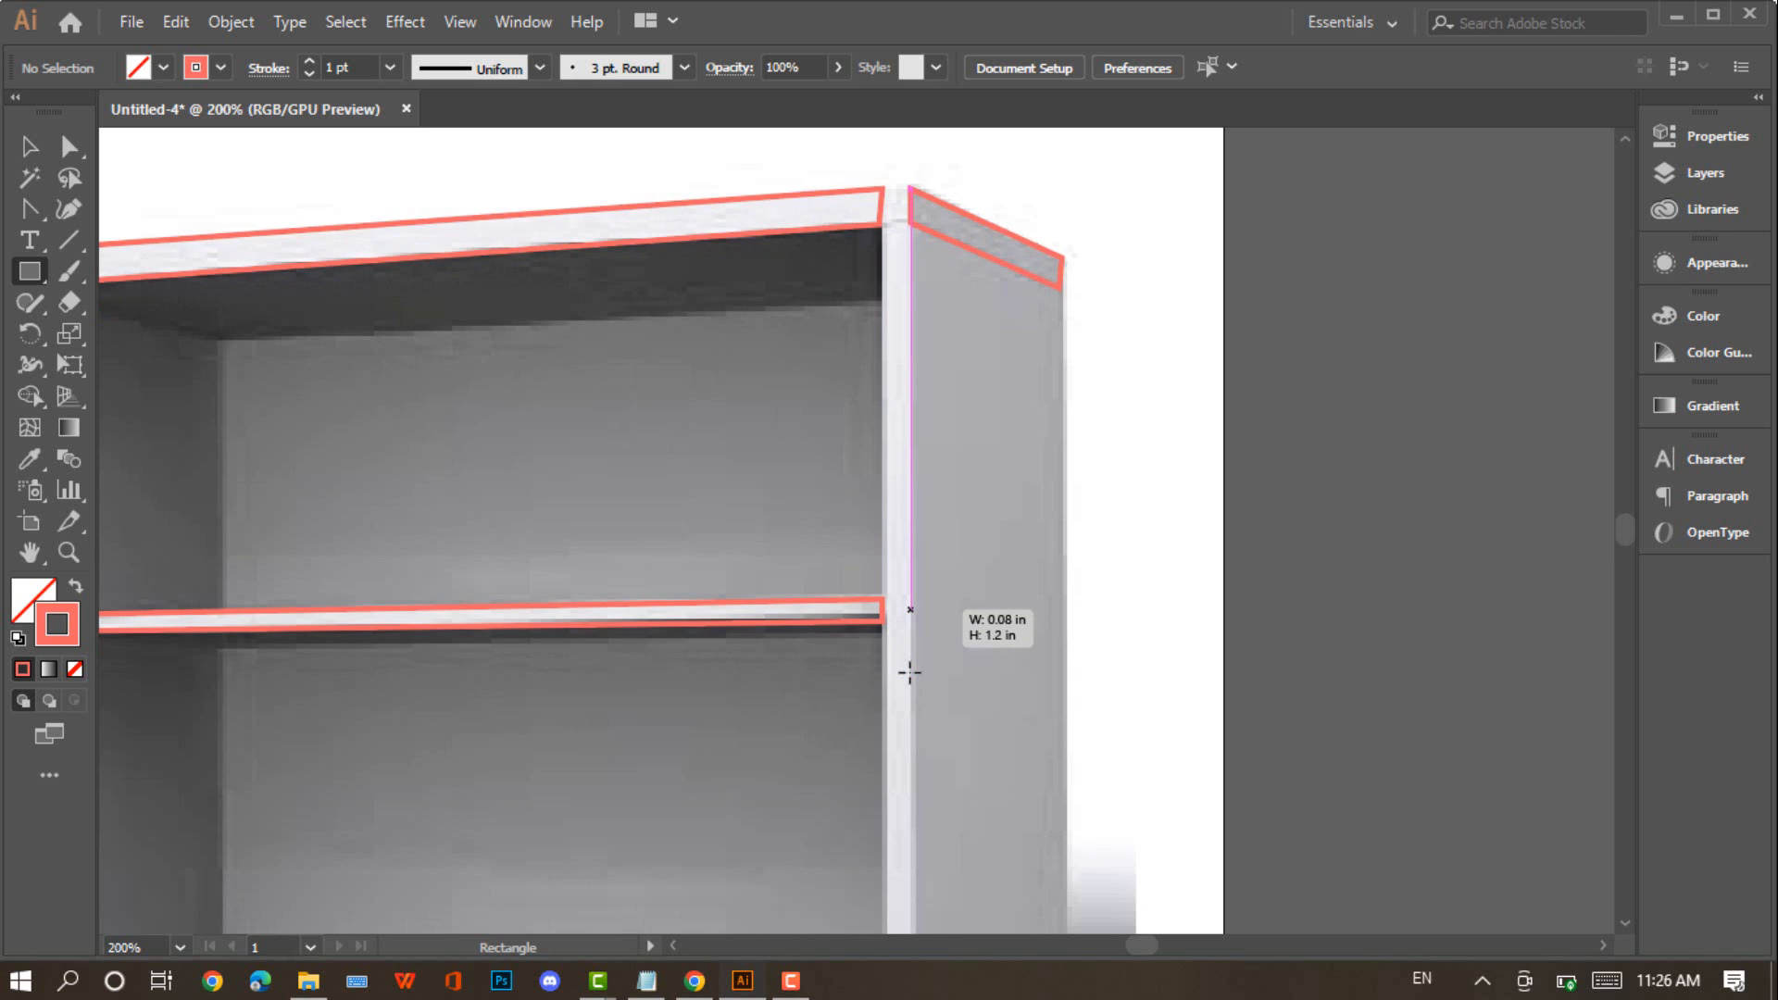
pyautogui.scroll(-4, 910, 672)
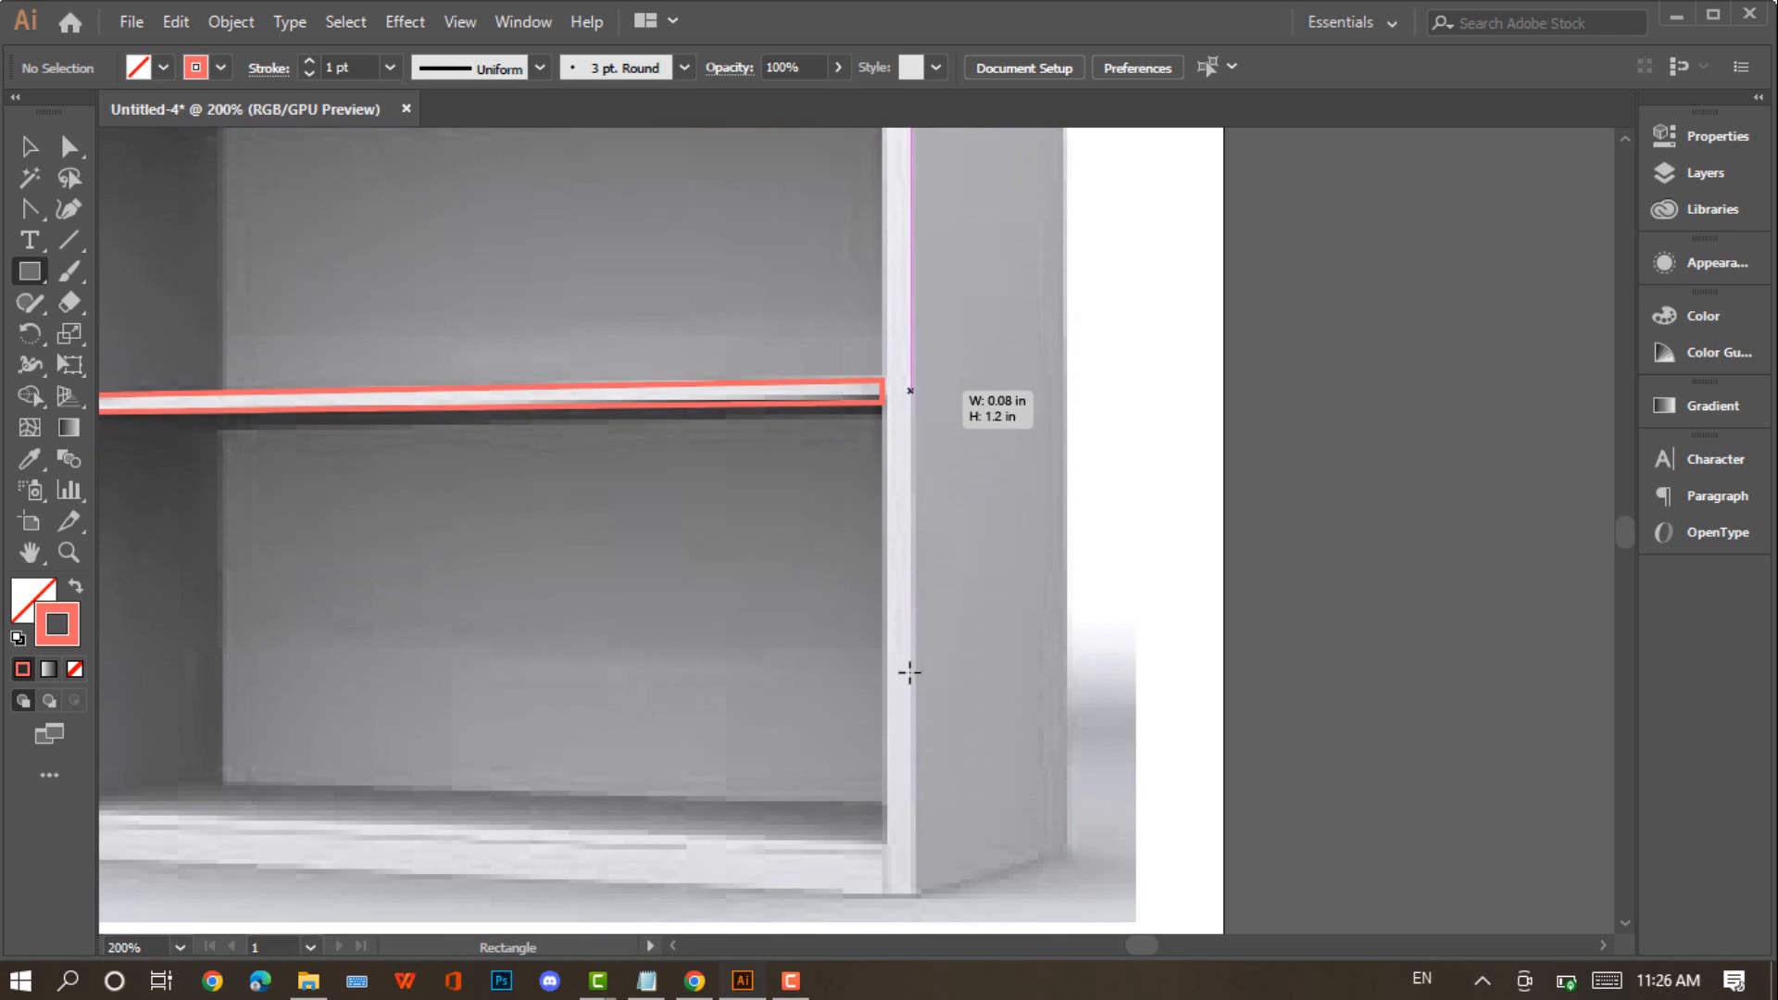
pyautogui.scroll(-1, 910, 672)
pyautogui.moveTo(910, 673); pyautogui.dragTo(915, 771)
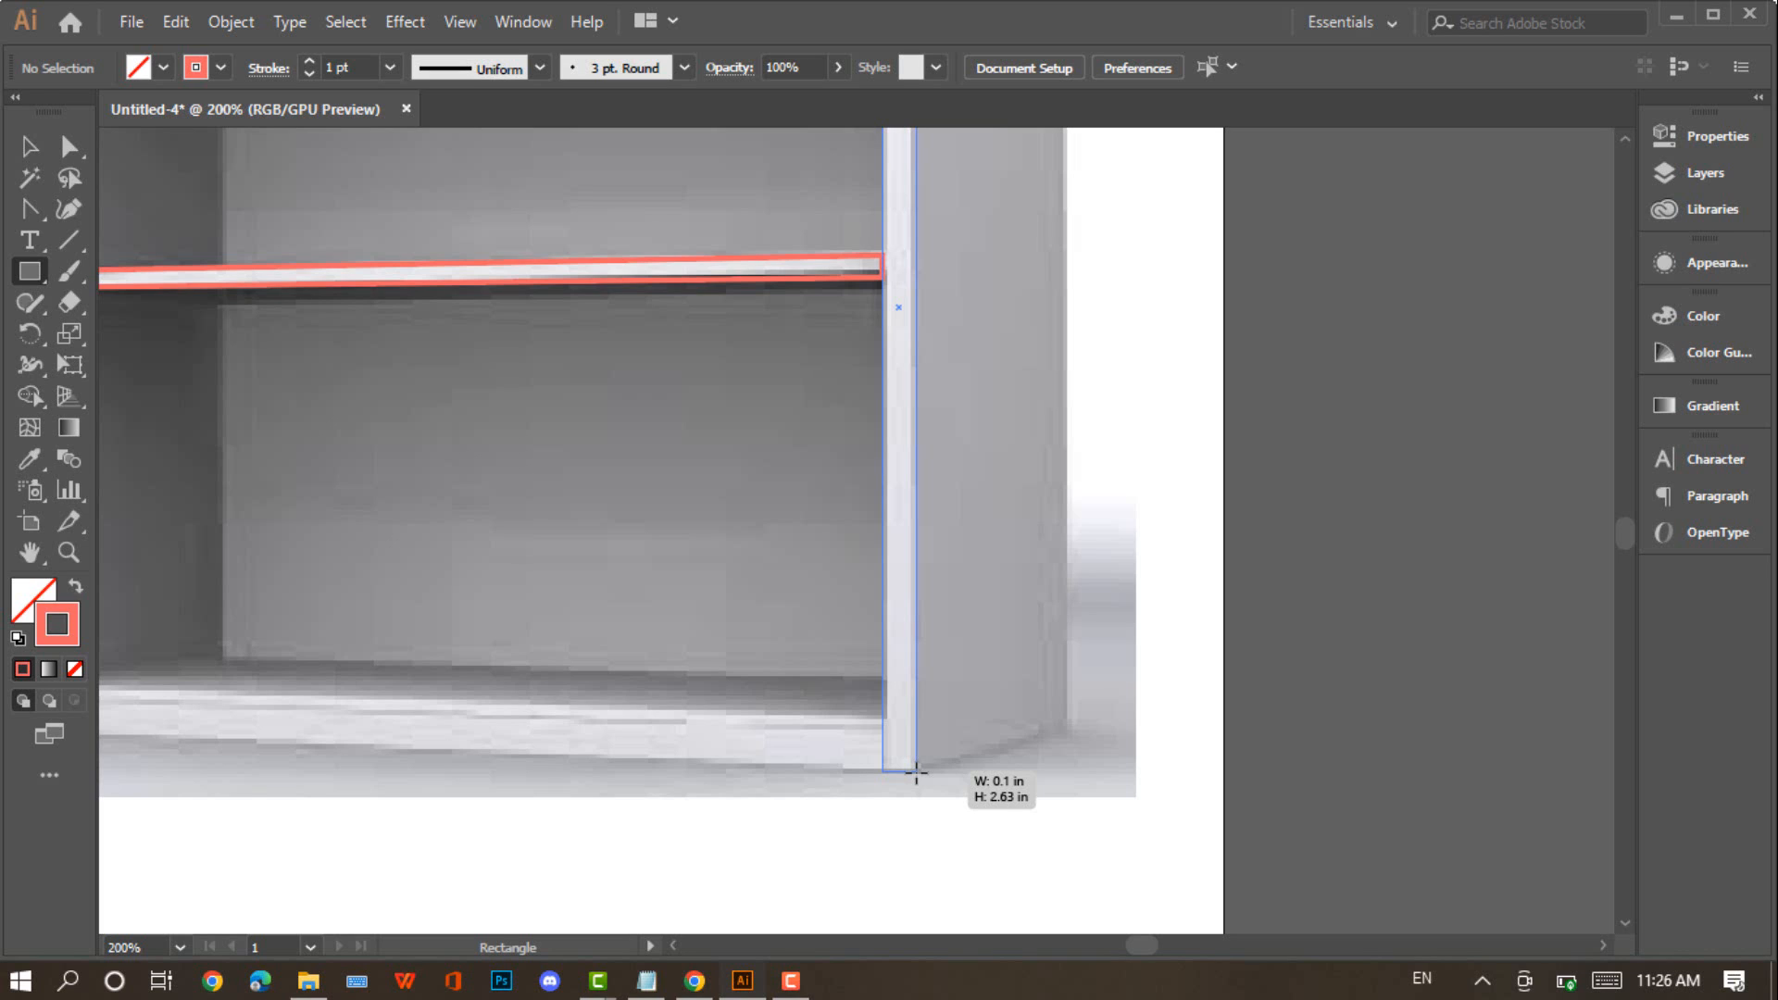
pyautogui.moveTo(915, 771); pyautogui.dragTo(916, 771)
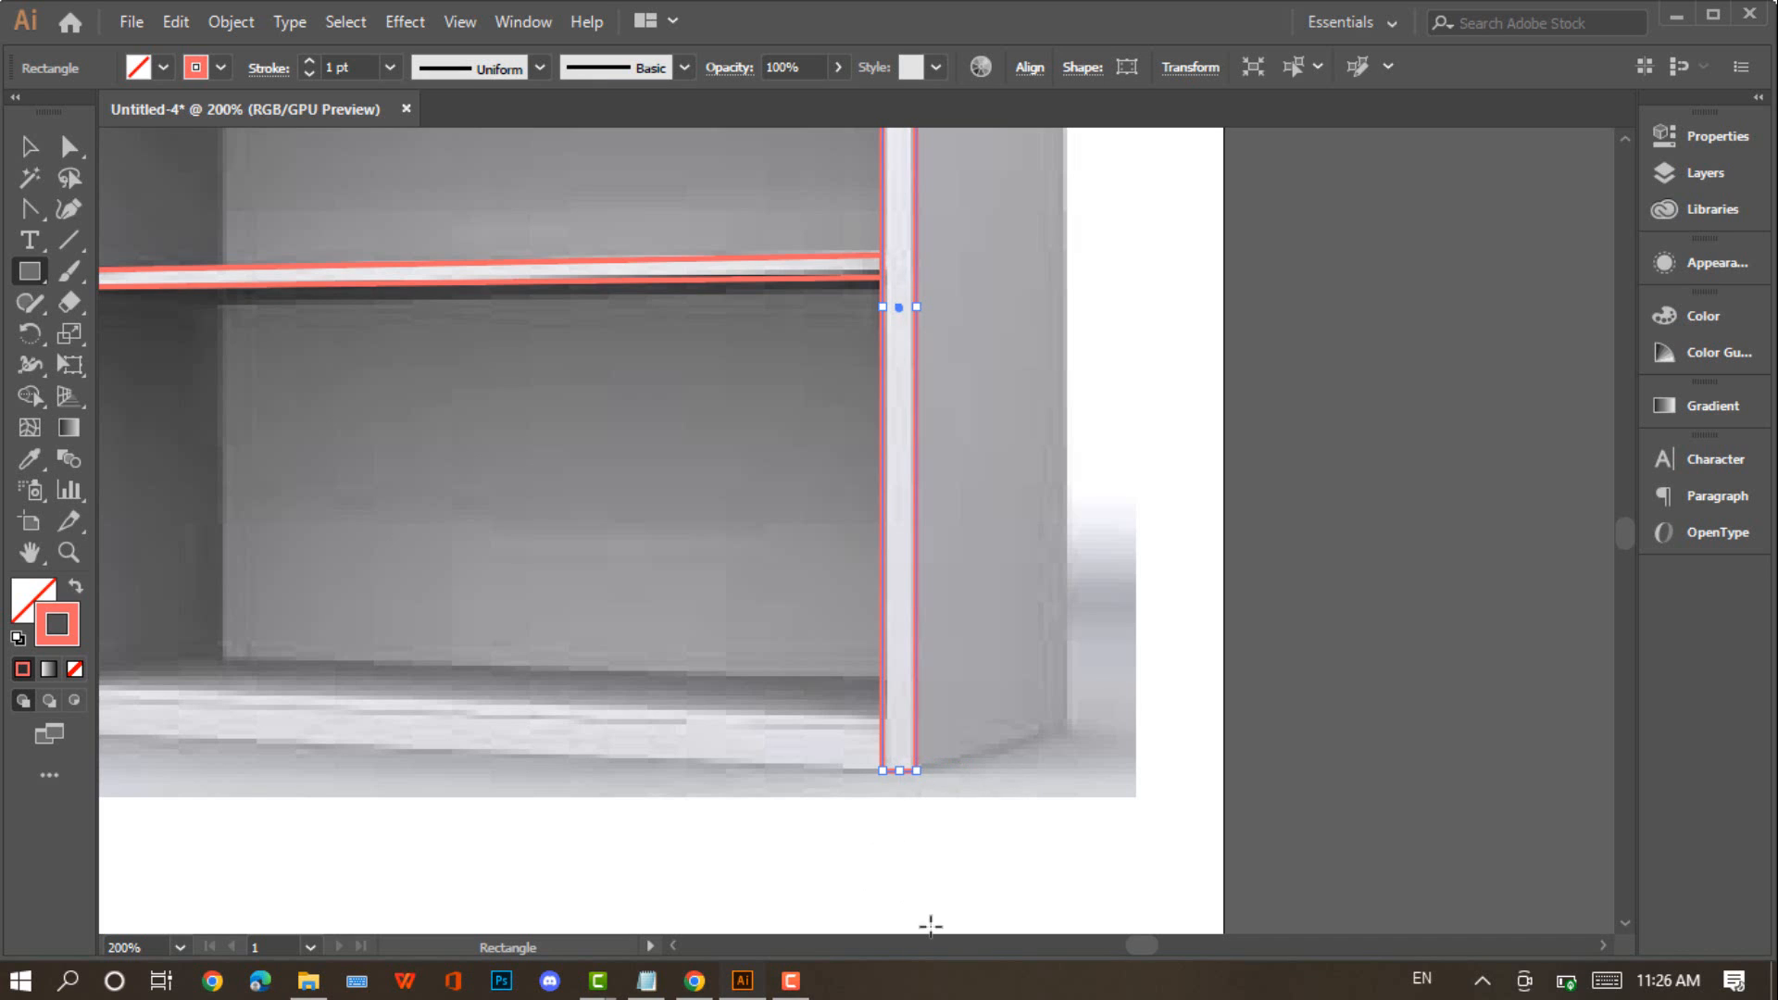
# Move the post rectangle's upper-right anchor to meet the corner of the top's side edge outline
pyautogui.scroll(8, 941, 782)
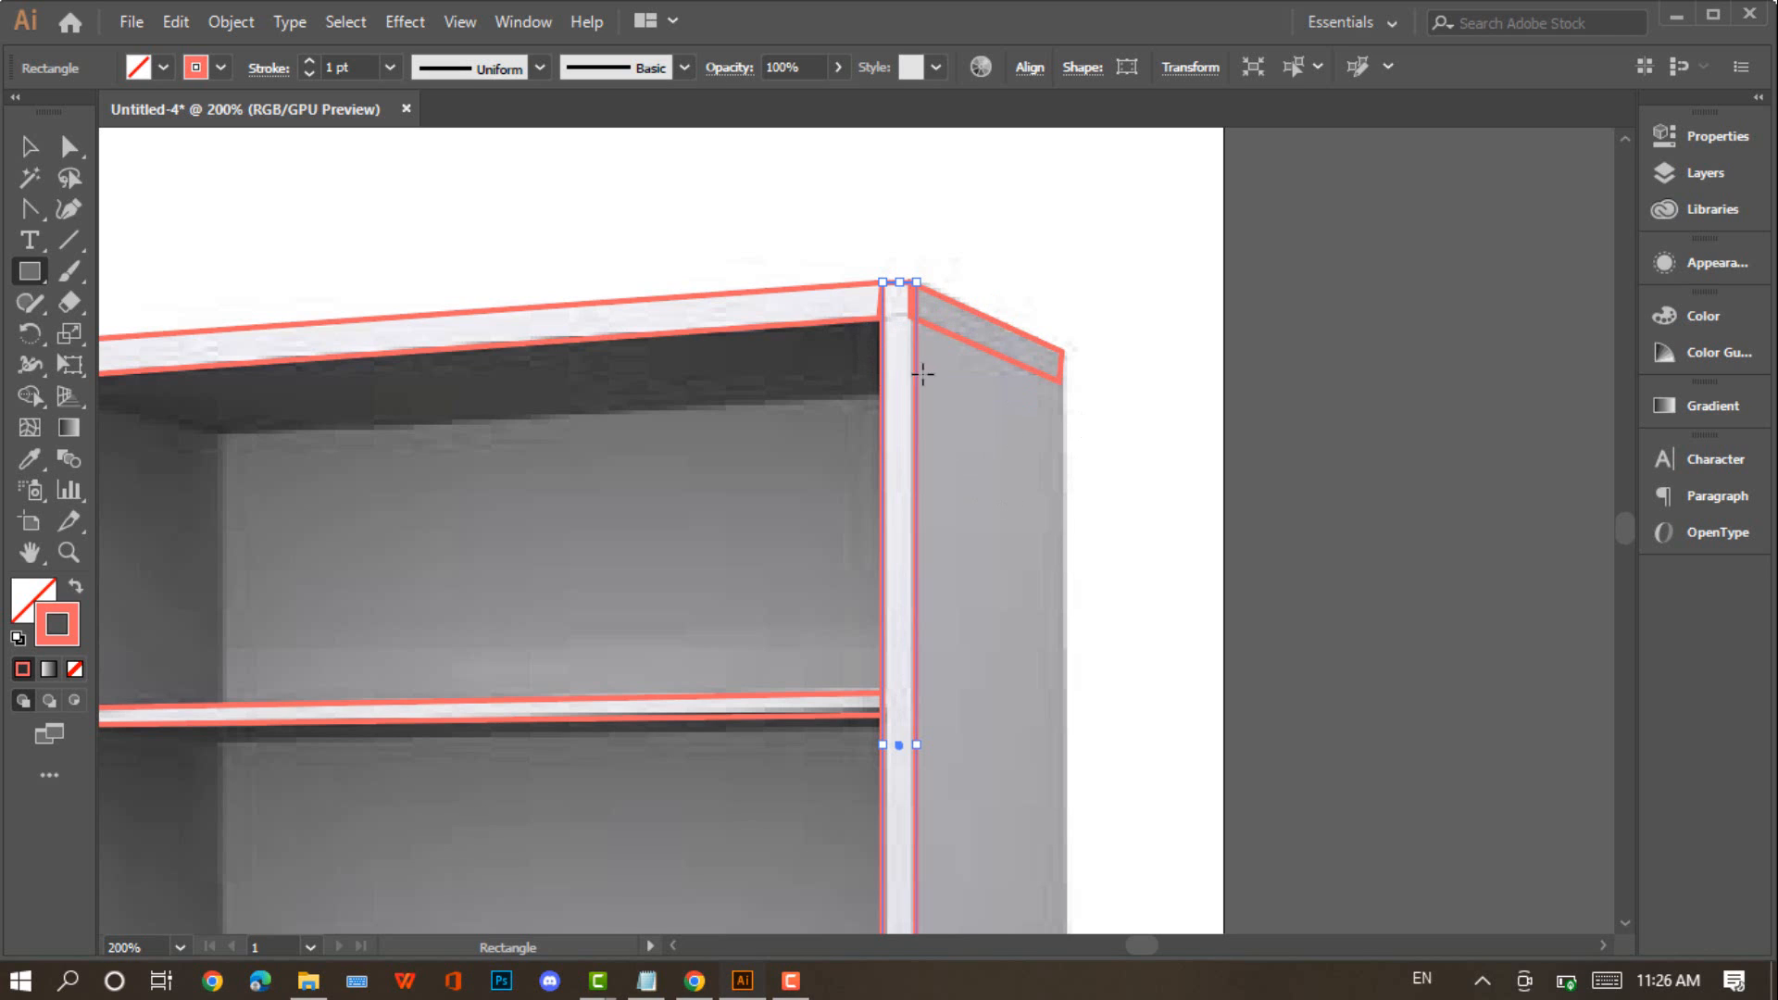
pyautogui.click(69, 146)
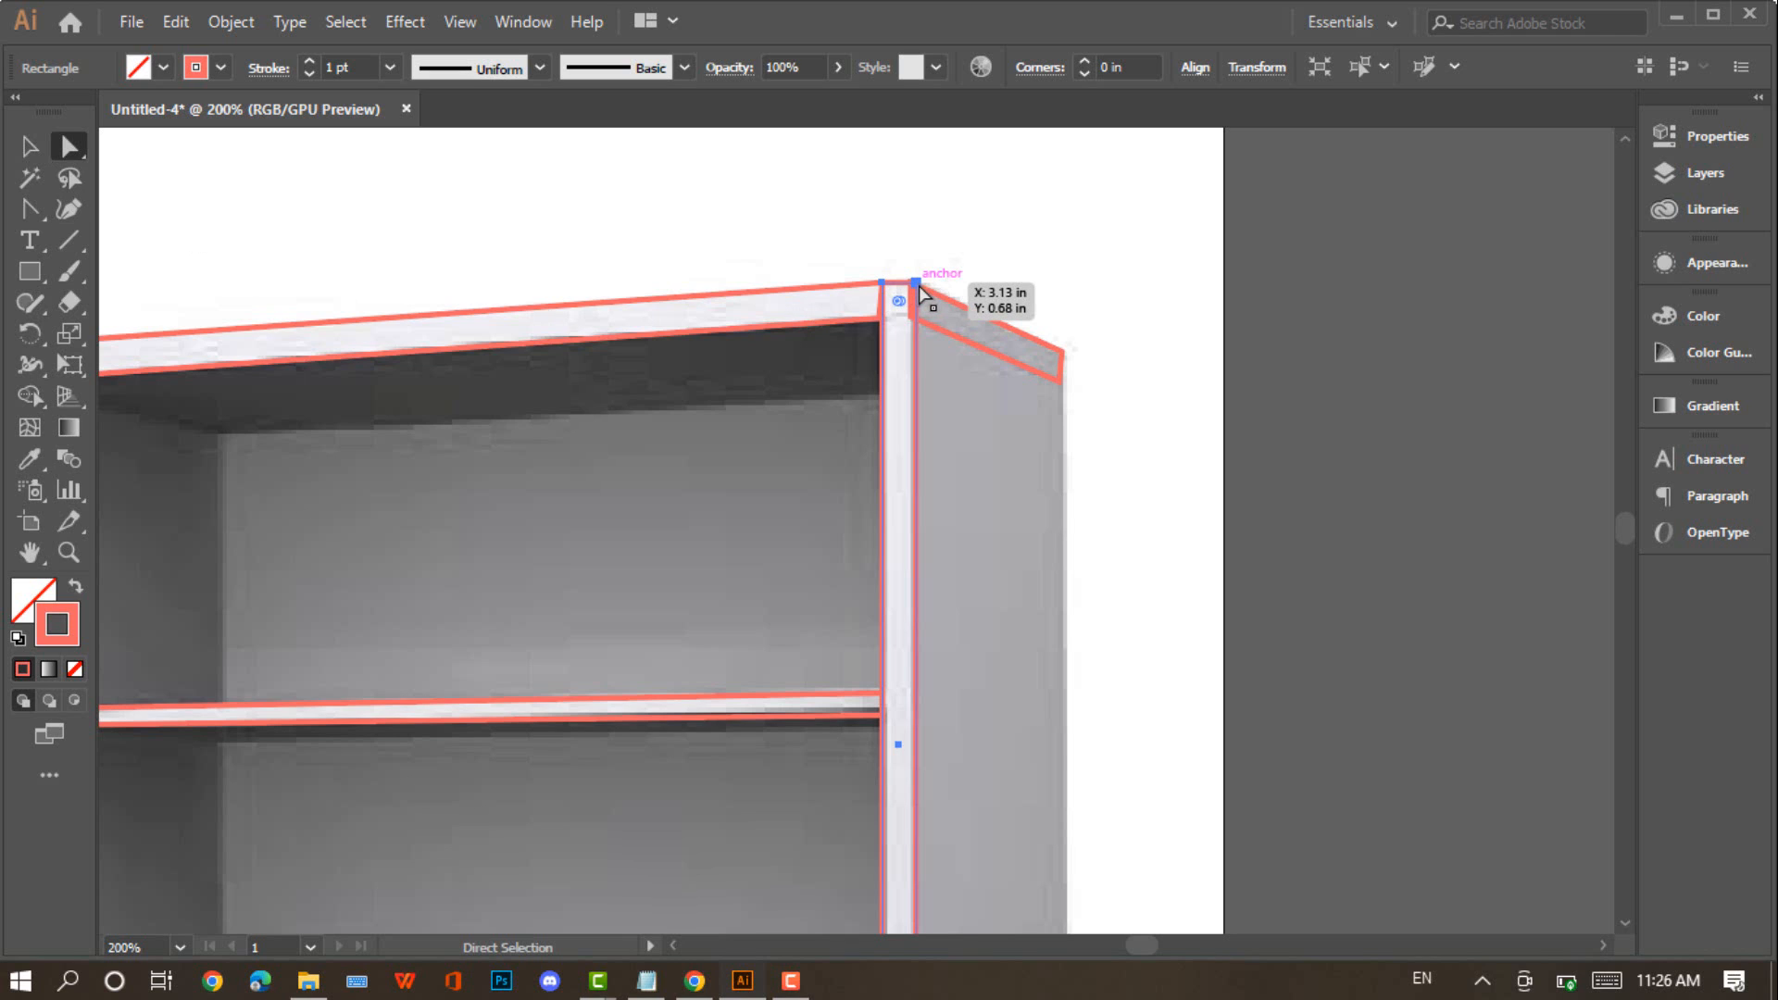
pyautogui.moveTo(916, 283); pyautogui.dragTo(909, 284)
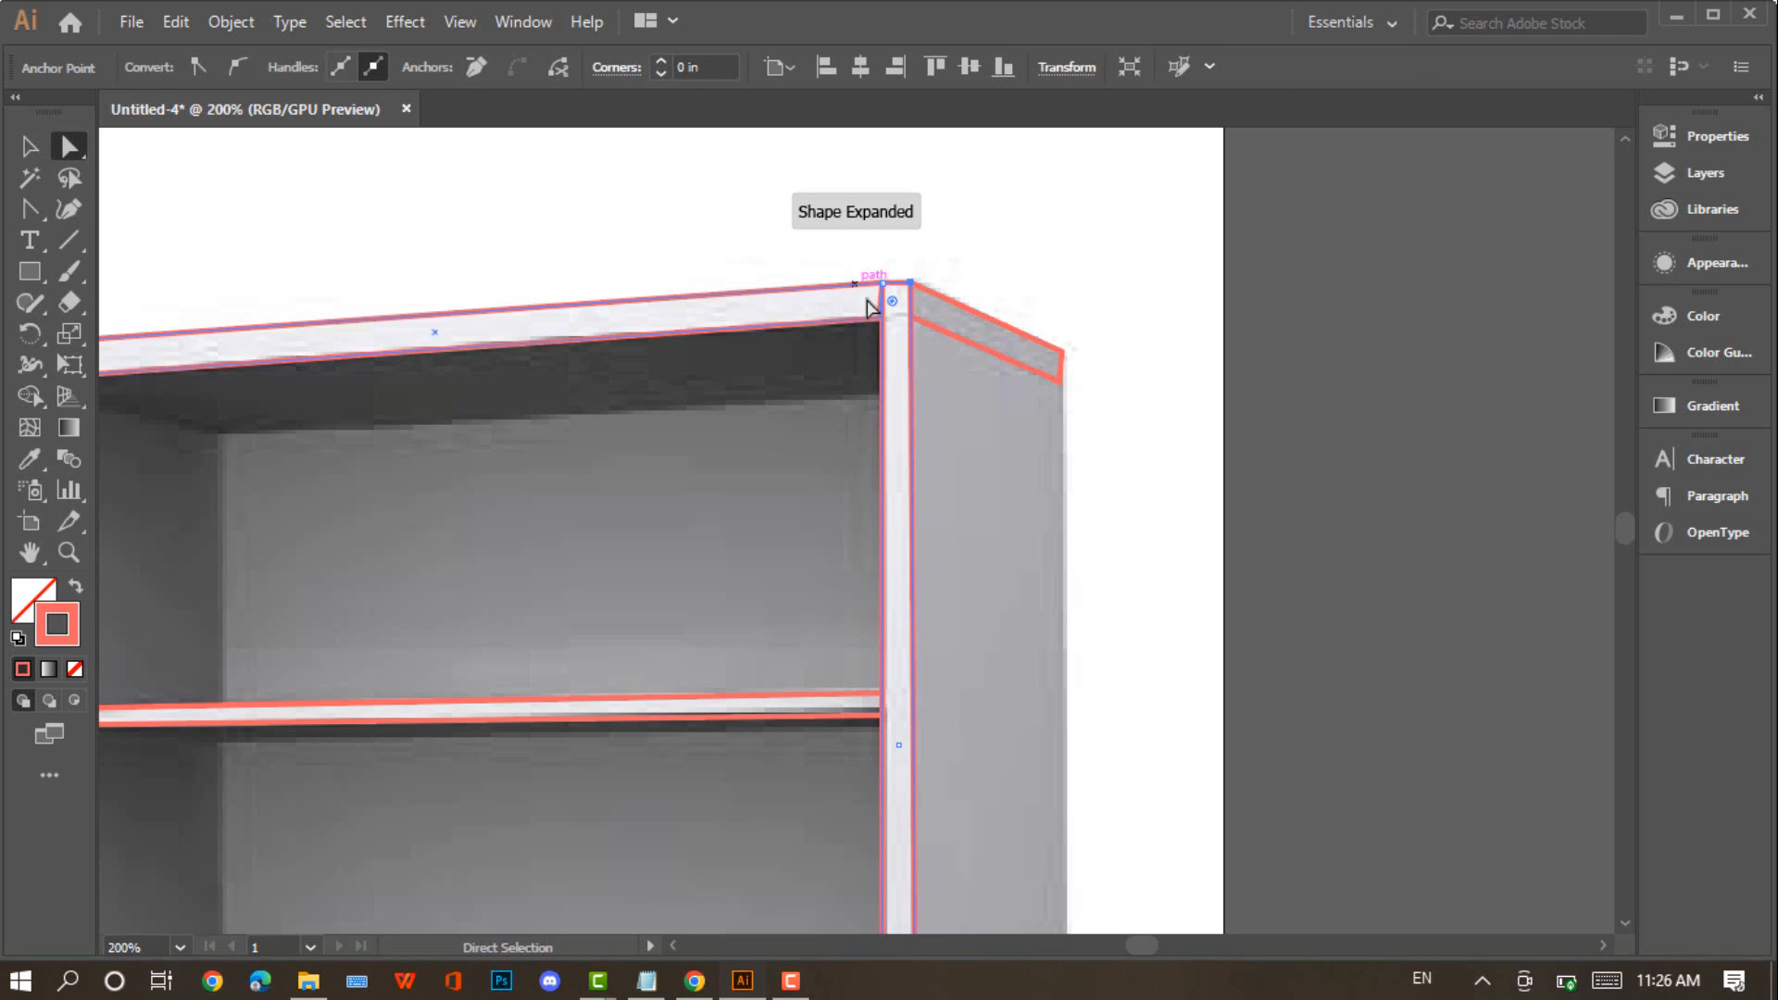
# Draw a tall rectangle over the cabinet's right side panel, from below the top's side edge down to the base
pyautogui.scroll(-5, 987, 398)
pyautogui.scroll(2, 989, 398)
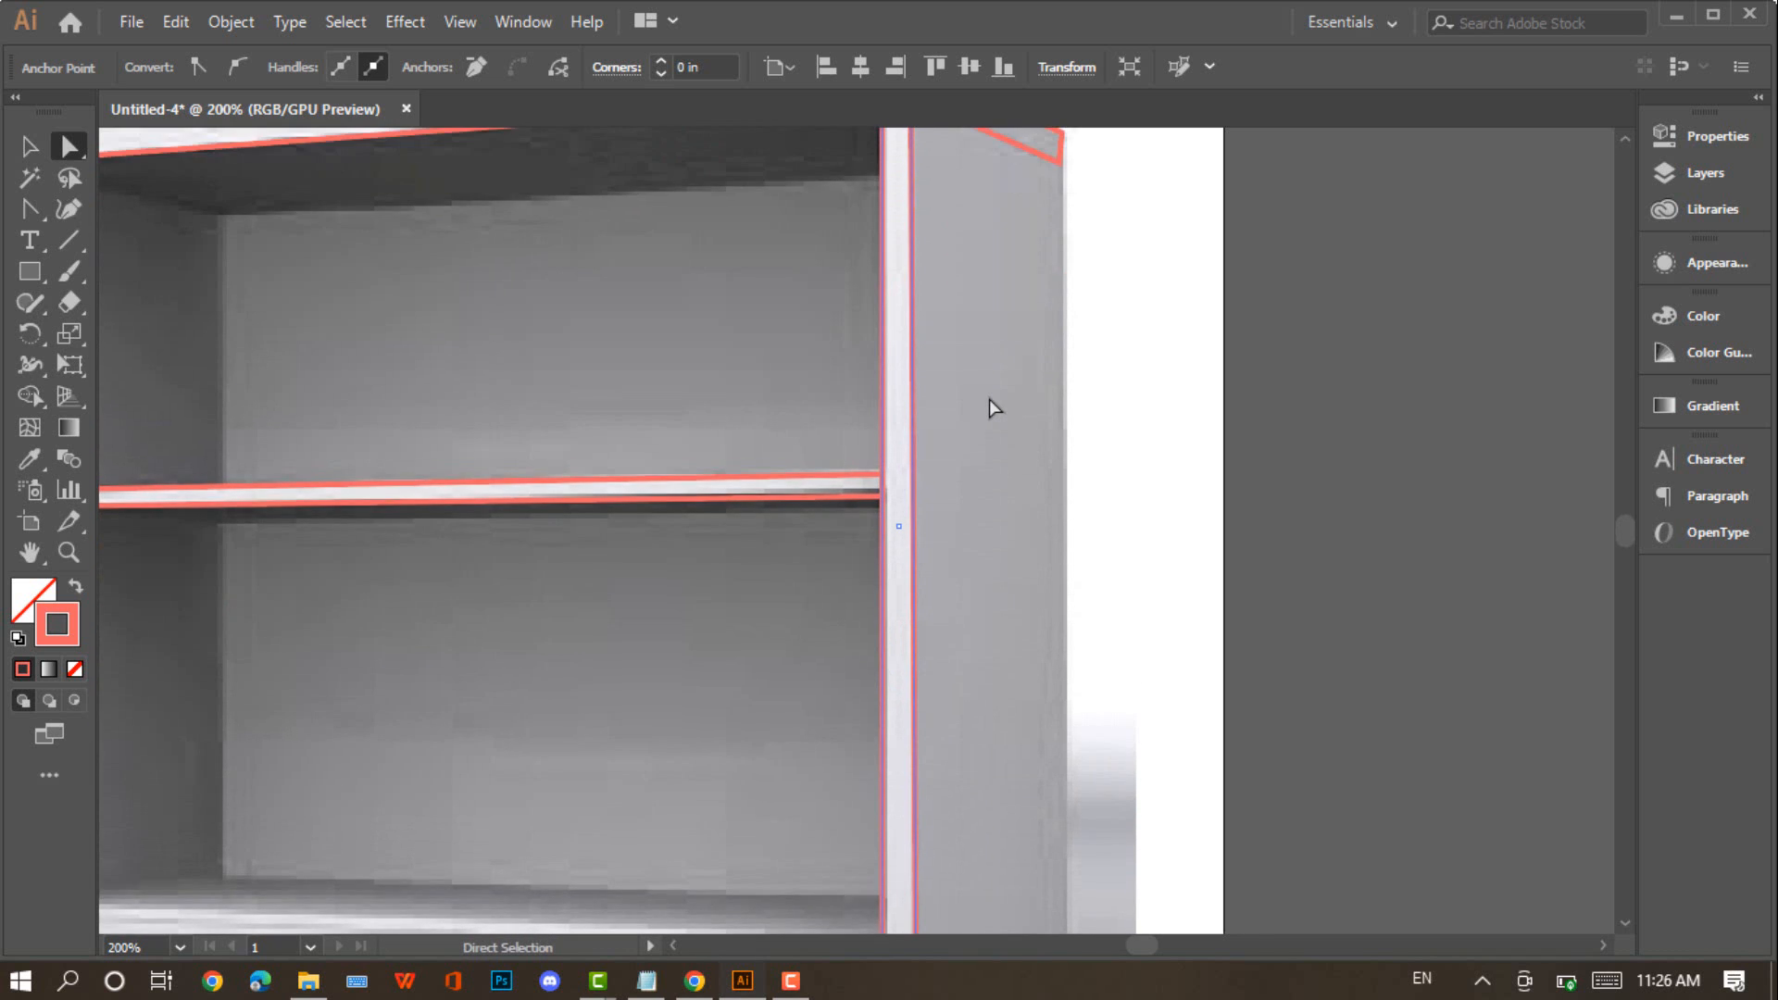
pyautogui.scroll(3, 989, 398)
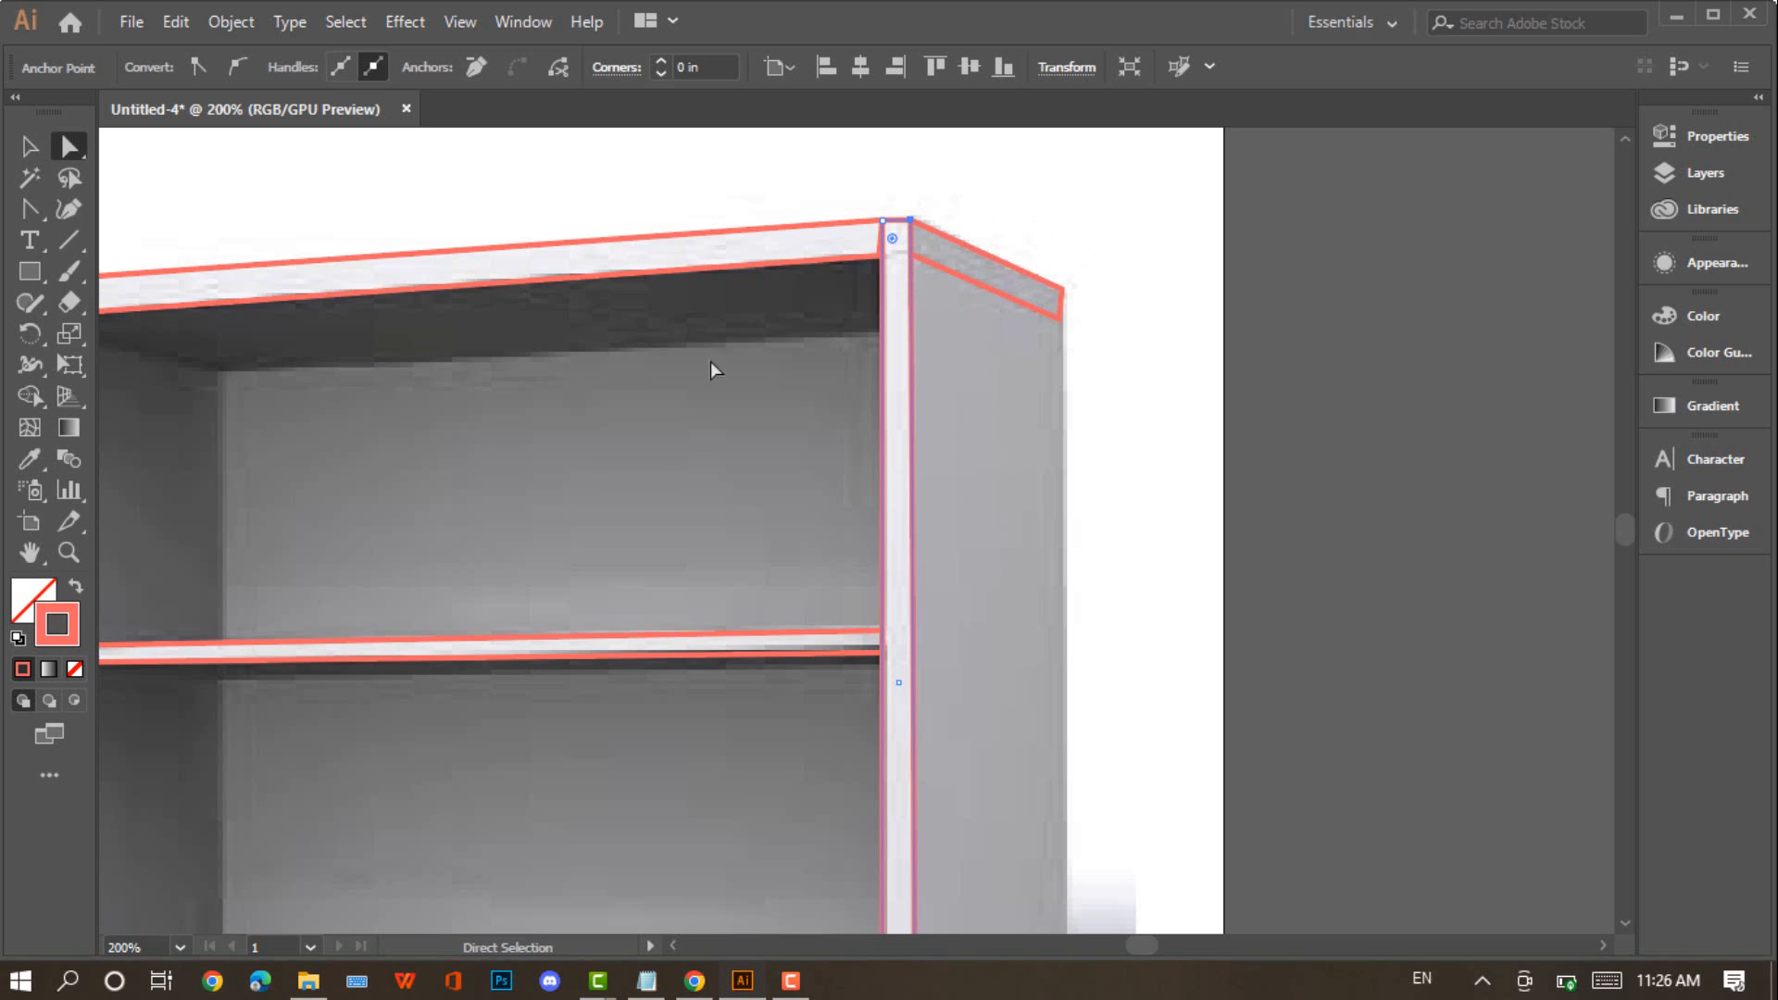
pyautogui.click(29, 272)
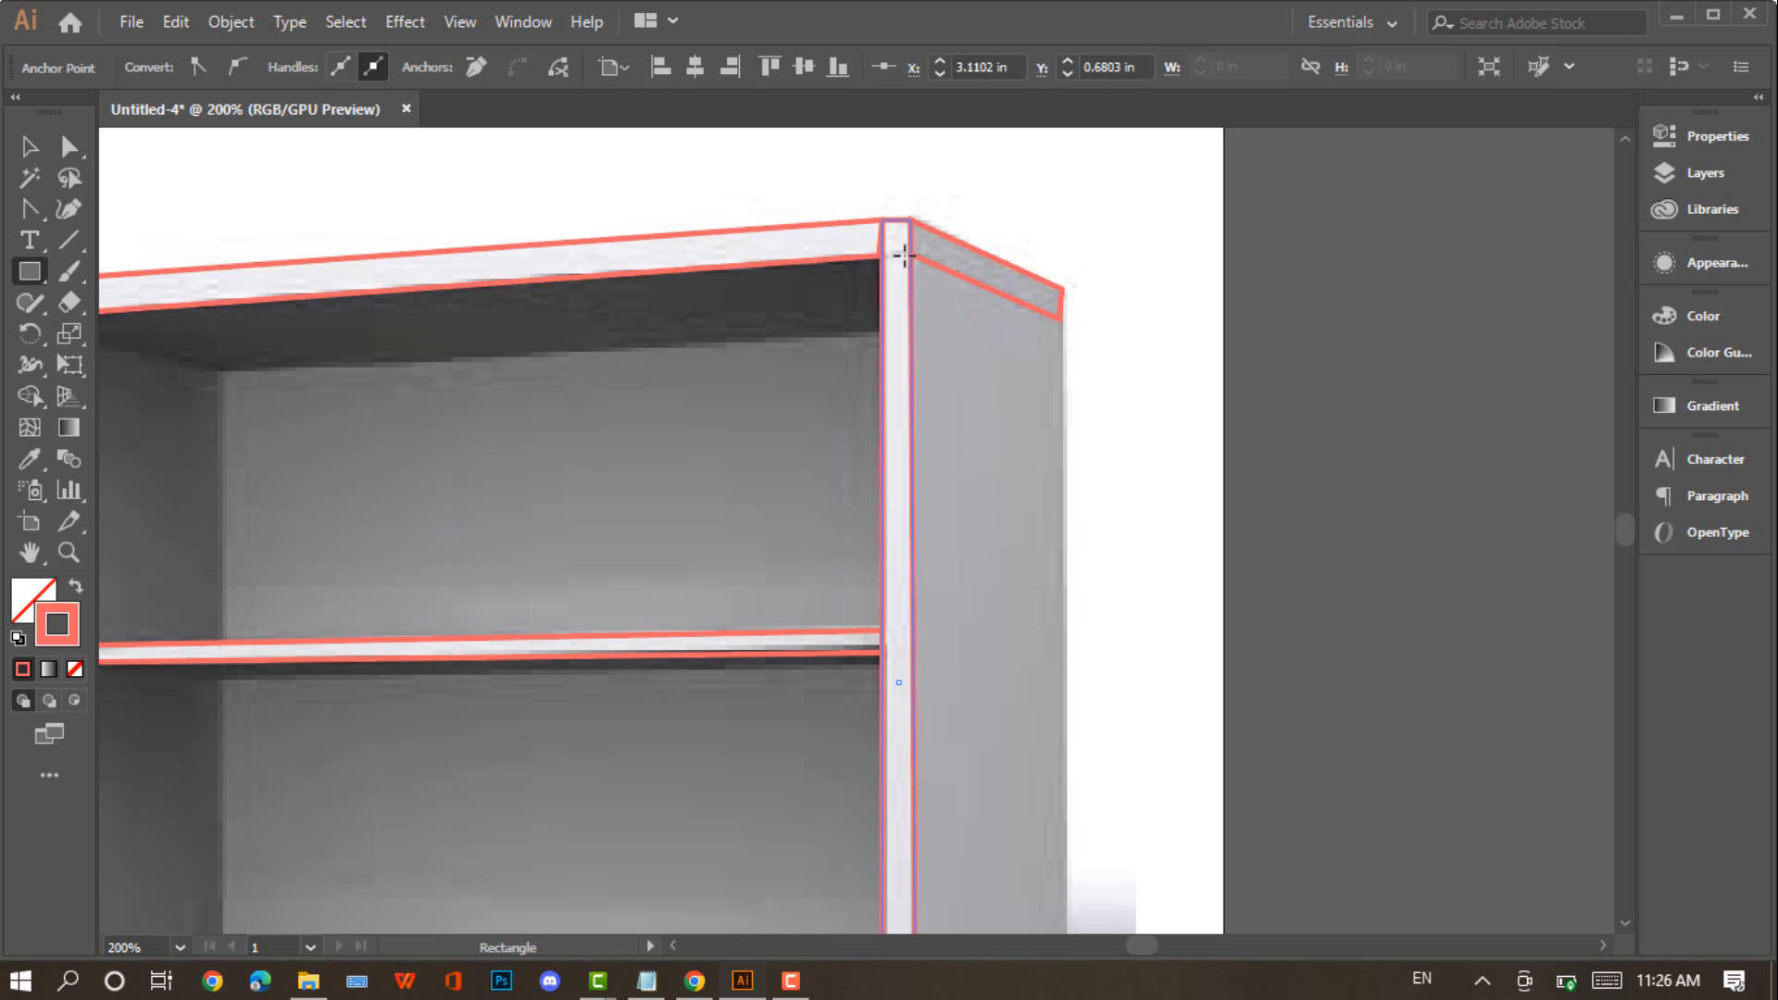
pyautogui.moveTo(920, 264); pyautogui.dragTo(1116, 677)
pyautogui.scroll(-1, 1026, 474)
pyautogui.scroll(-6, 1027, 474)
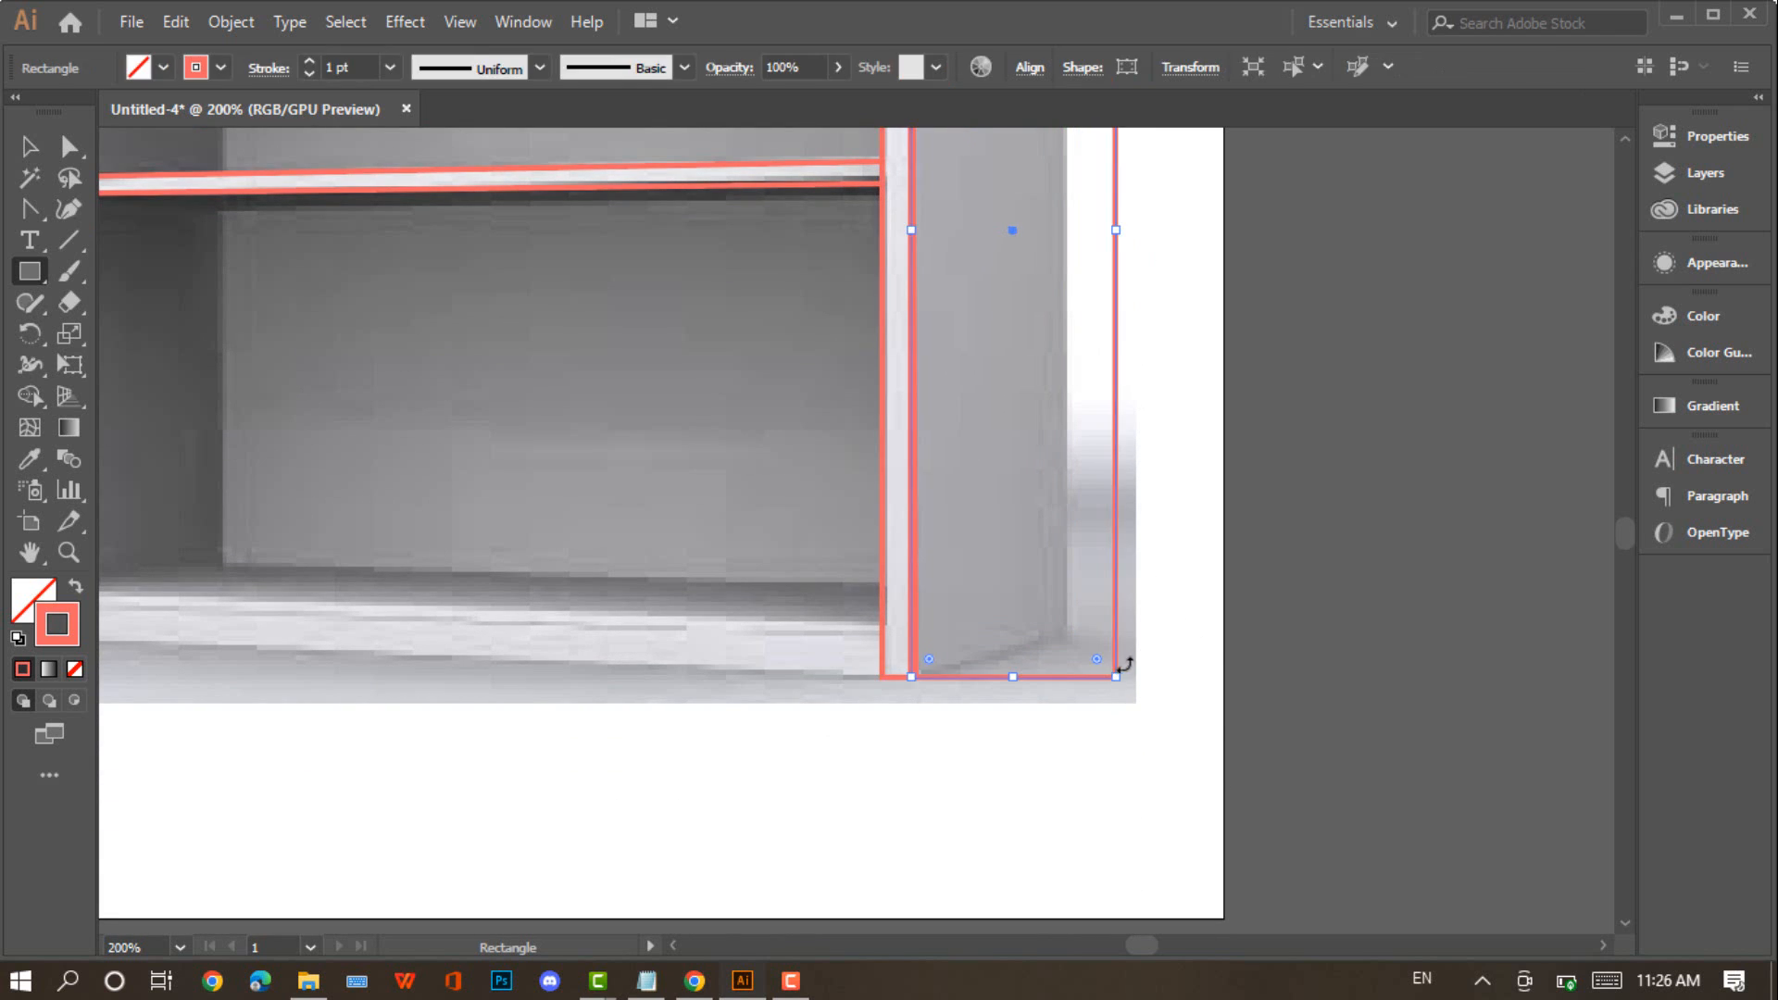
# Move the side panel rectangle's outer lower and upper anchors onto the panel's rear corners to follow its perspective
pyautogui.click(68, 146)
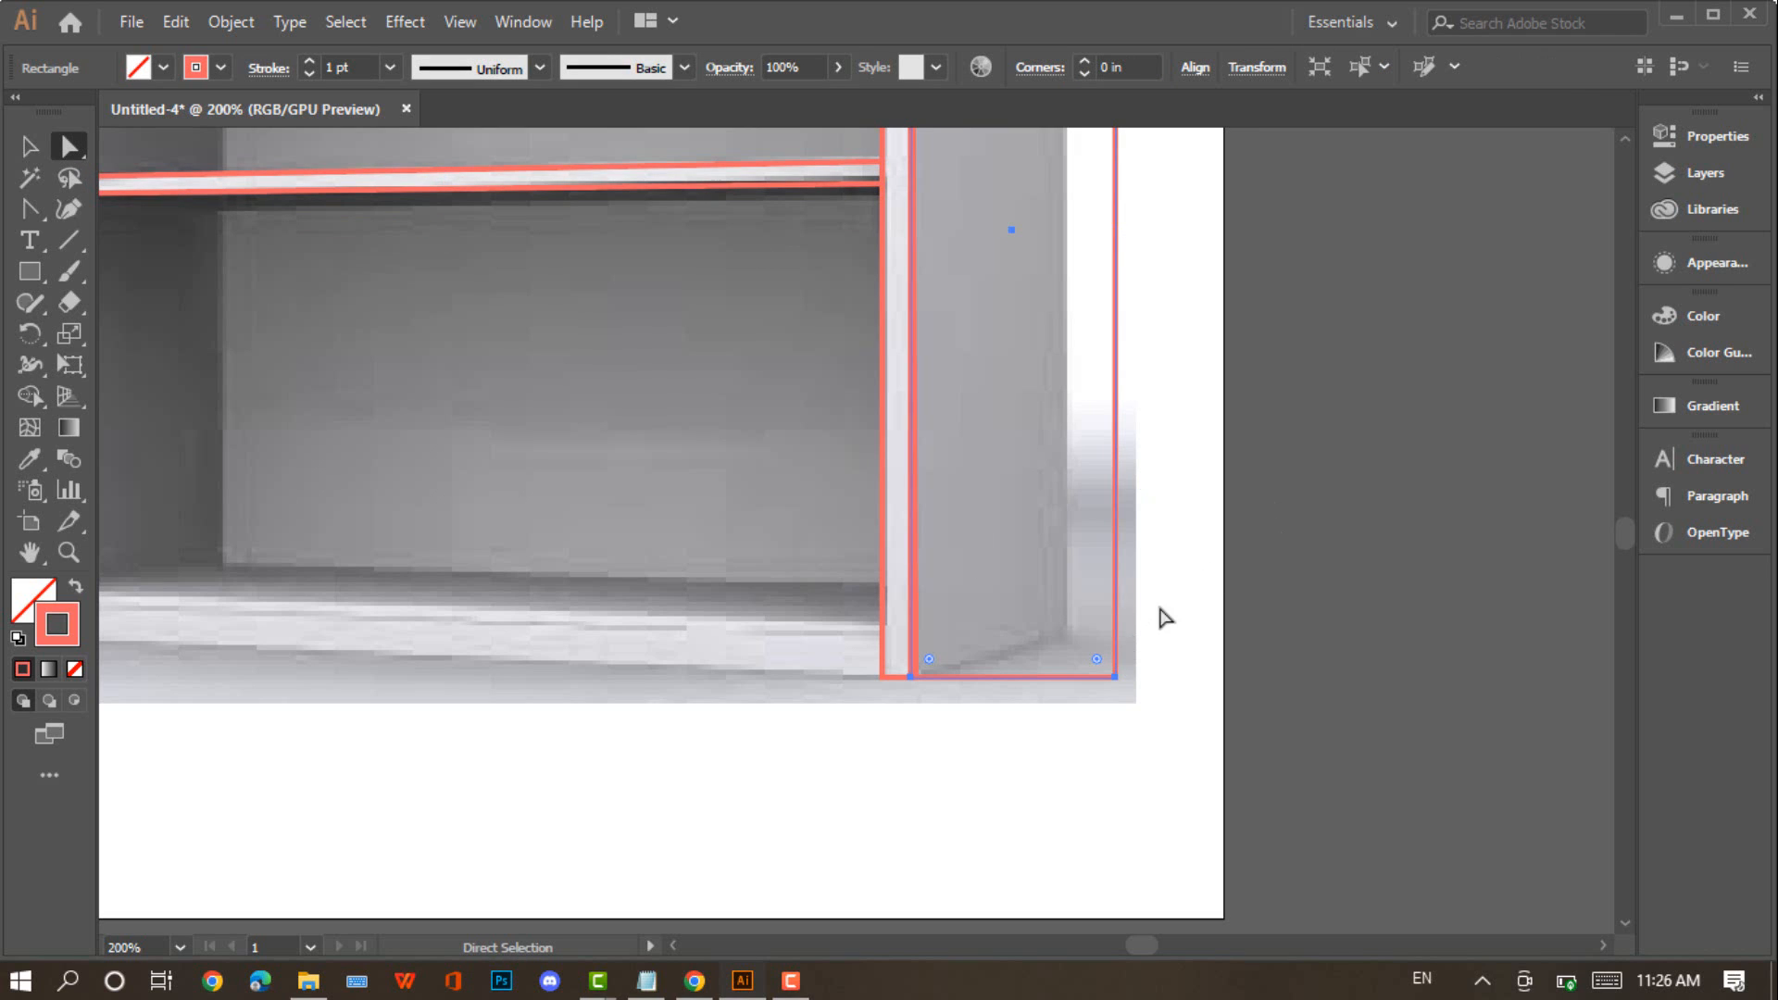
pyautogui.moveTo(1115, 678); pyautogui.dragTo(1069, 634)
pyautogui.scroll(5, 1070, 634)
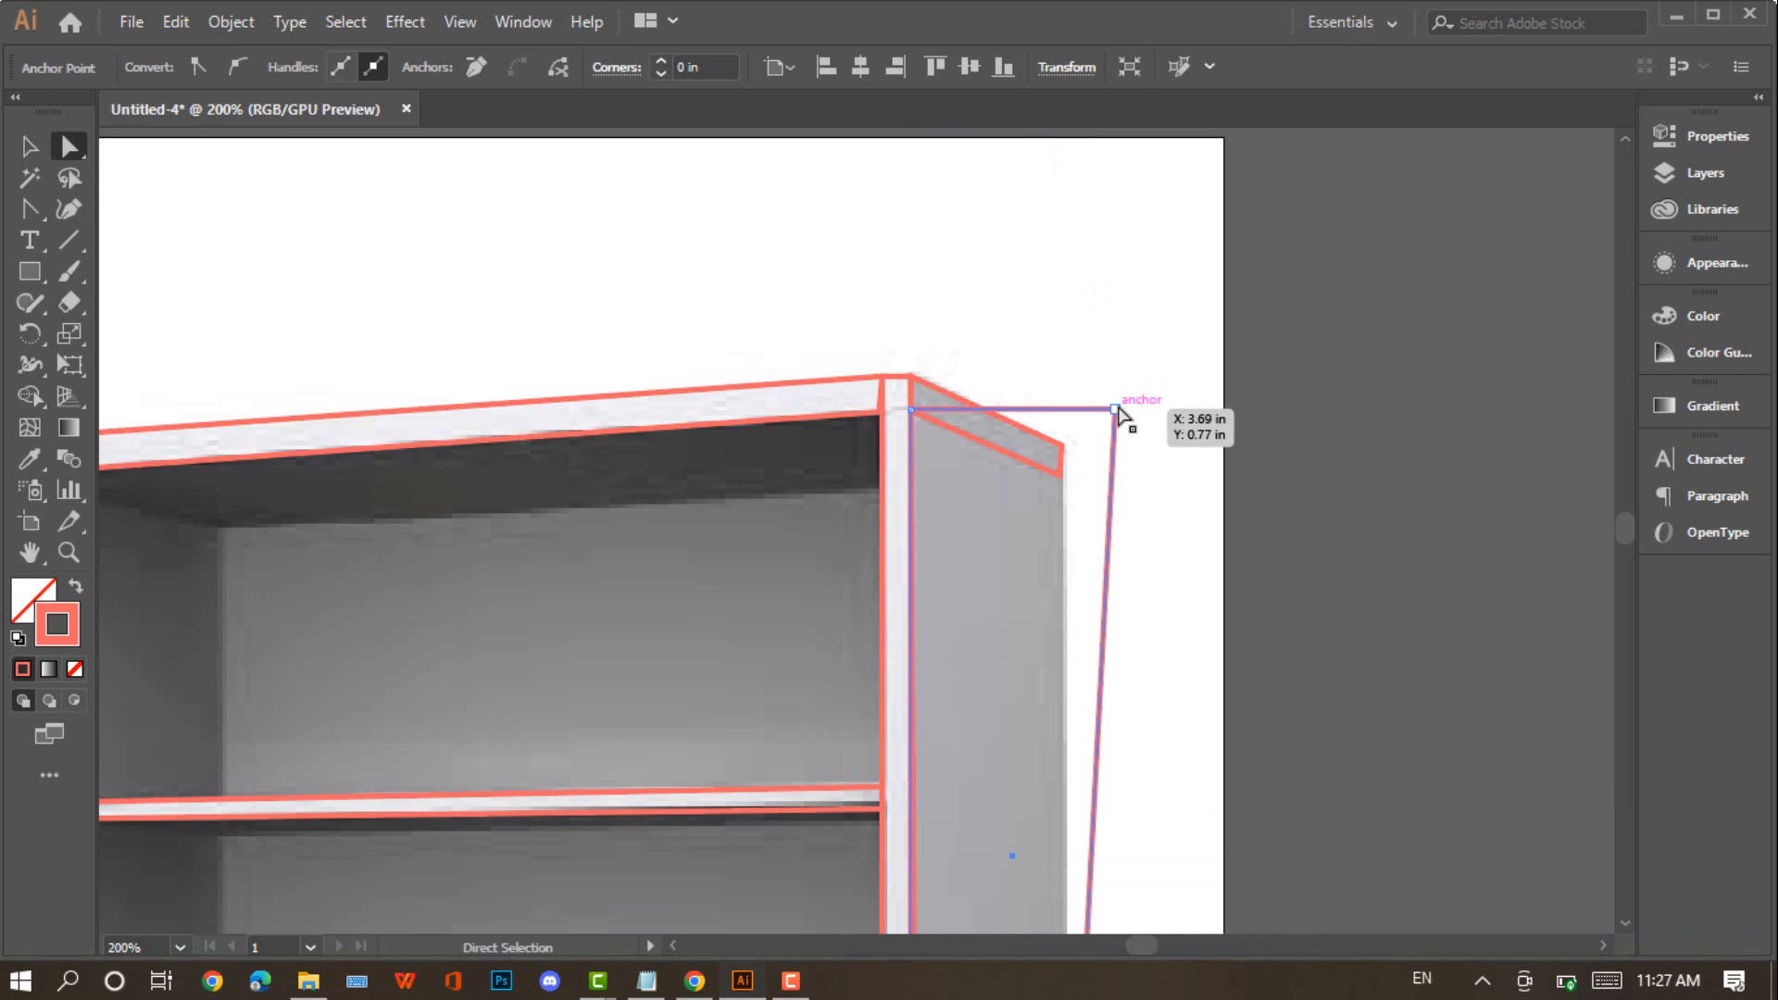
pyautogui.moveTo(1119, 413); pyautogui.dragTo(1116, 413)
pyautogui.moveTo(1115, 411); pyautogui.dragTo(1063, 480)
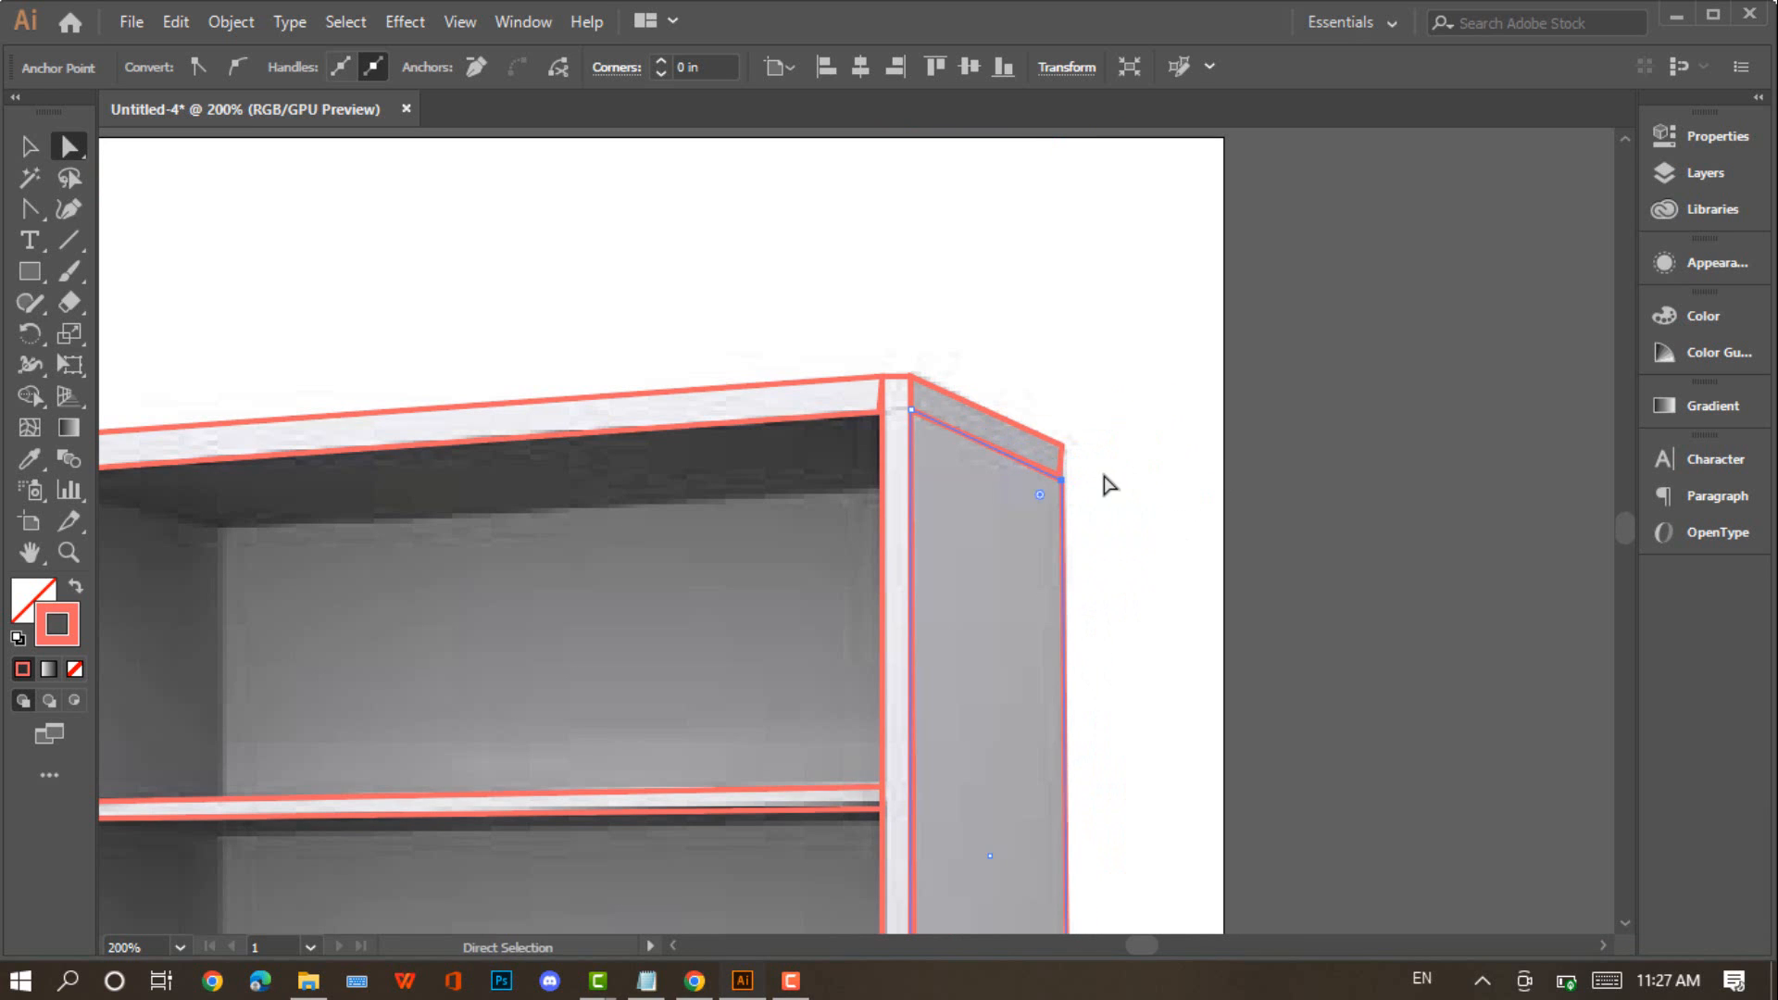
pyautogui.scroll(-8, 1110, 485)
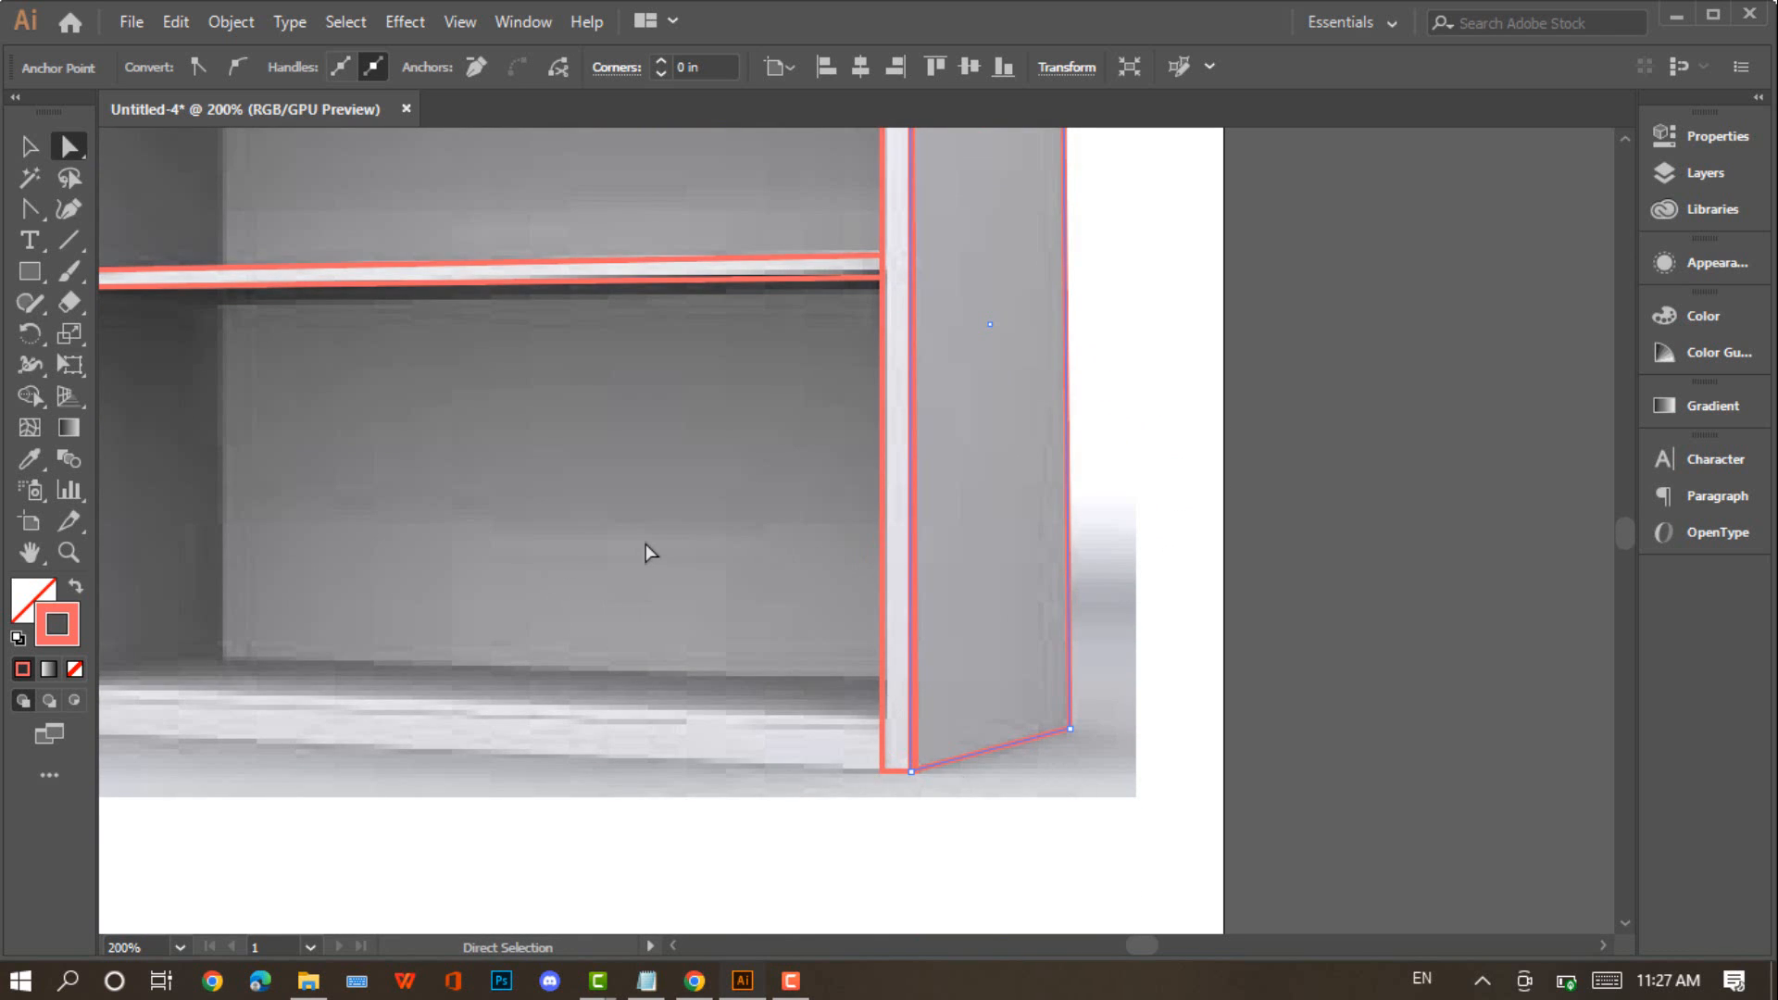
# Draw a narrow vertical rectangle over the cabinet's left front post, from top to base, and widen it to meet the top edge outline
pyautogui.moveTo(368, 460); pyautogui.dragTo(878, 663)
pyautogui.moveTo(722, 371); pyautogui.dragTo(826, 588)
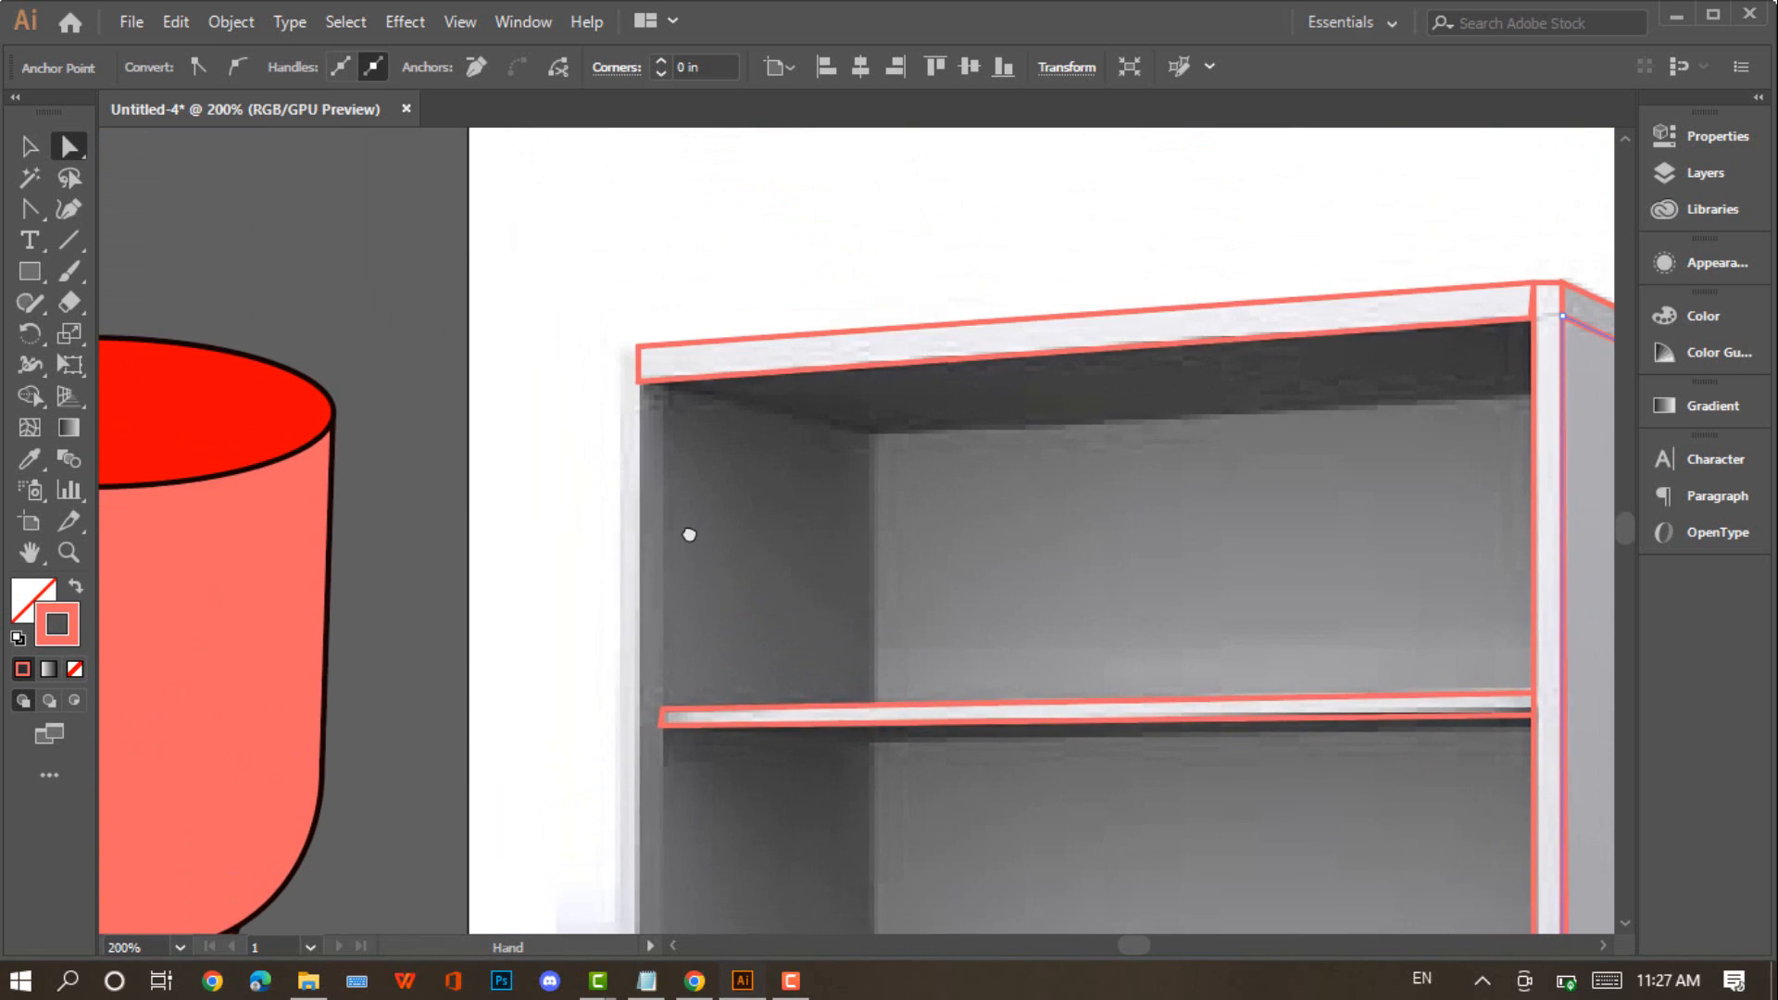
pyautogui.moveTo(689, 534); pyautogui.dragTo(686, 512)
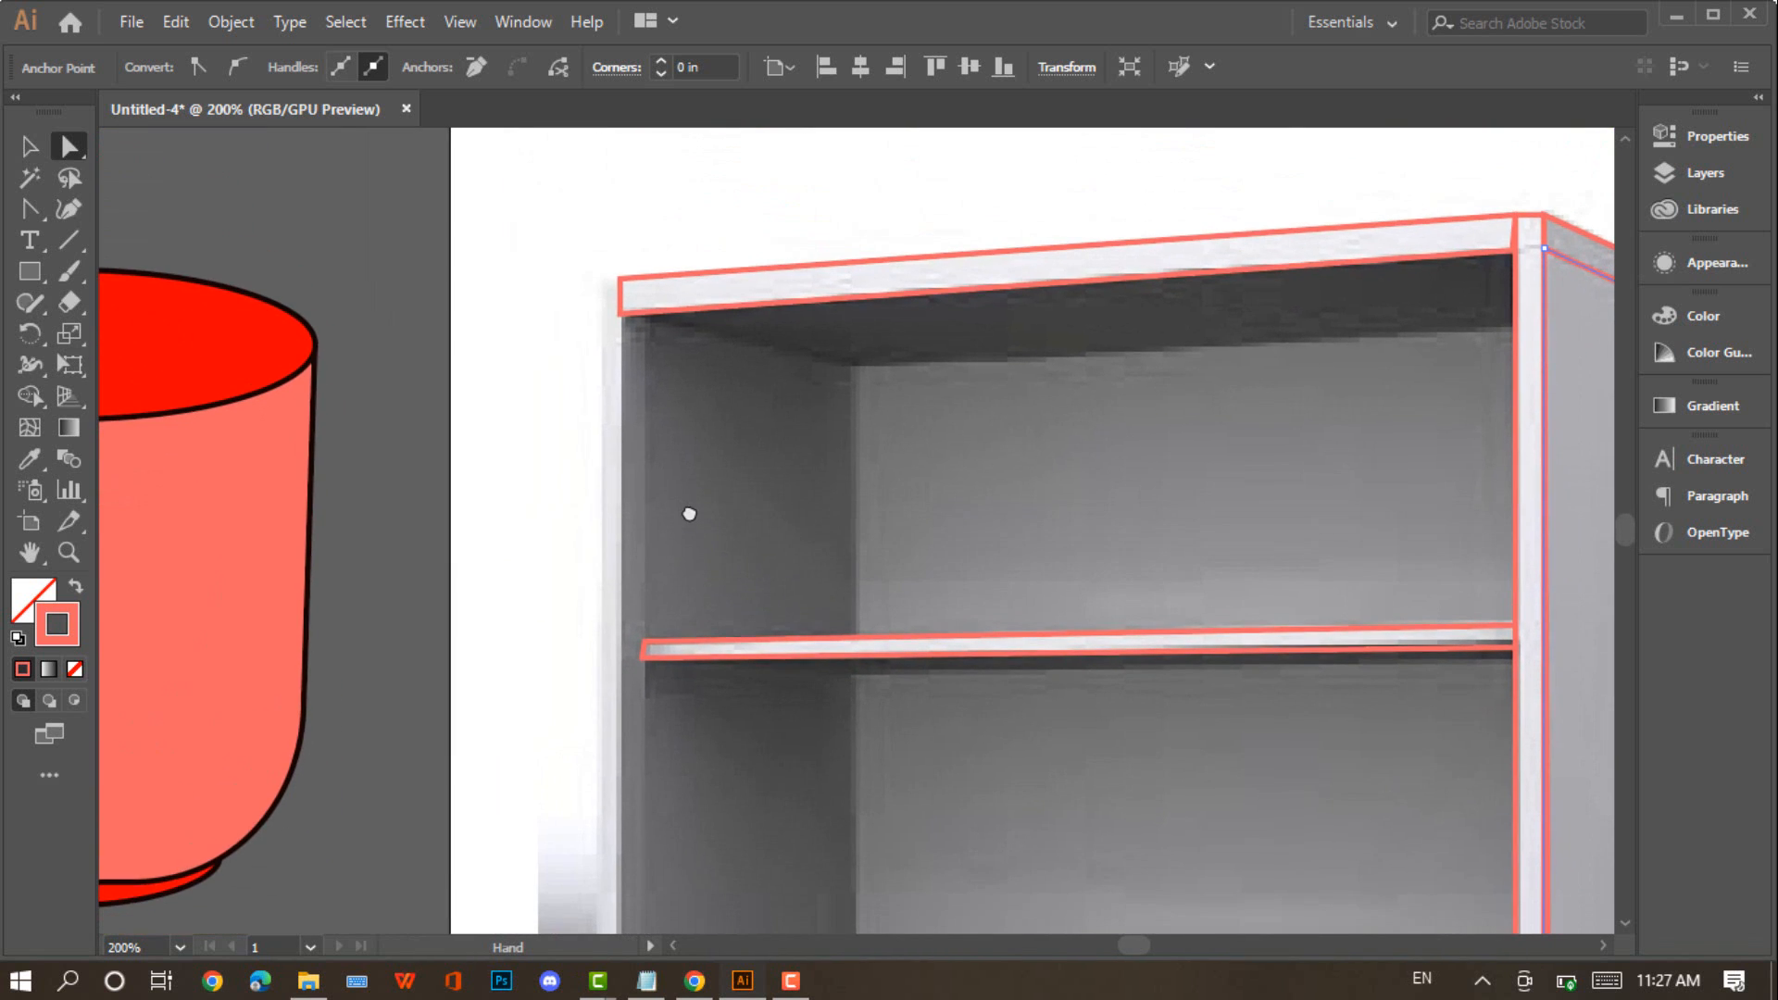
pyautogui.click(32, 272)
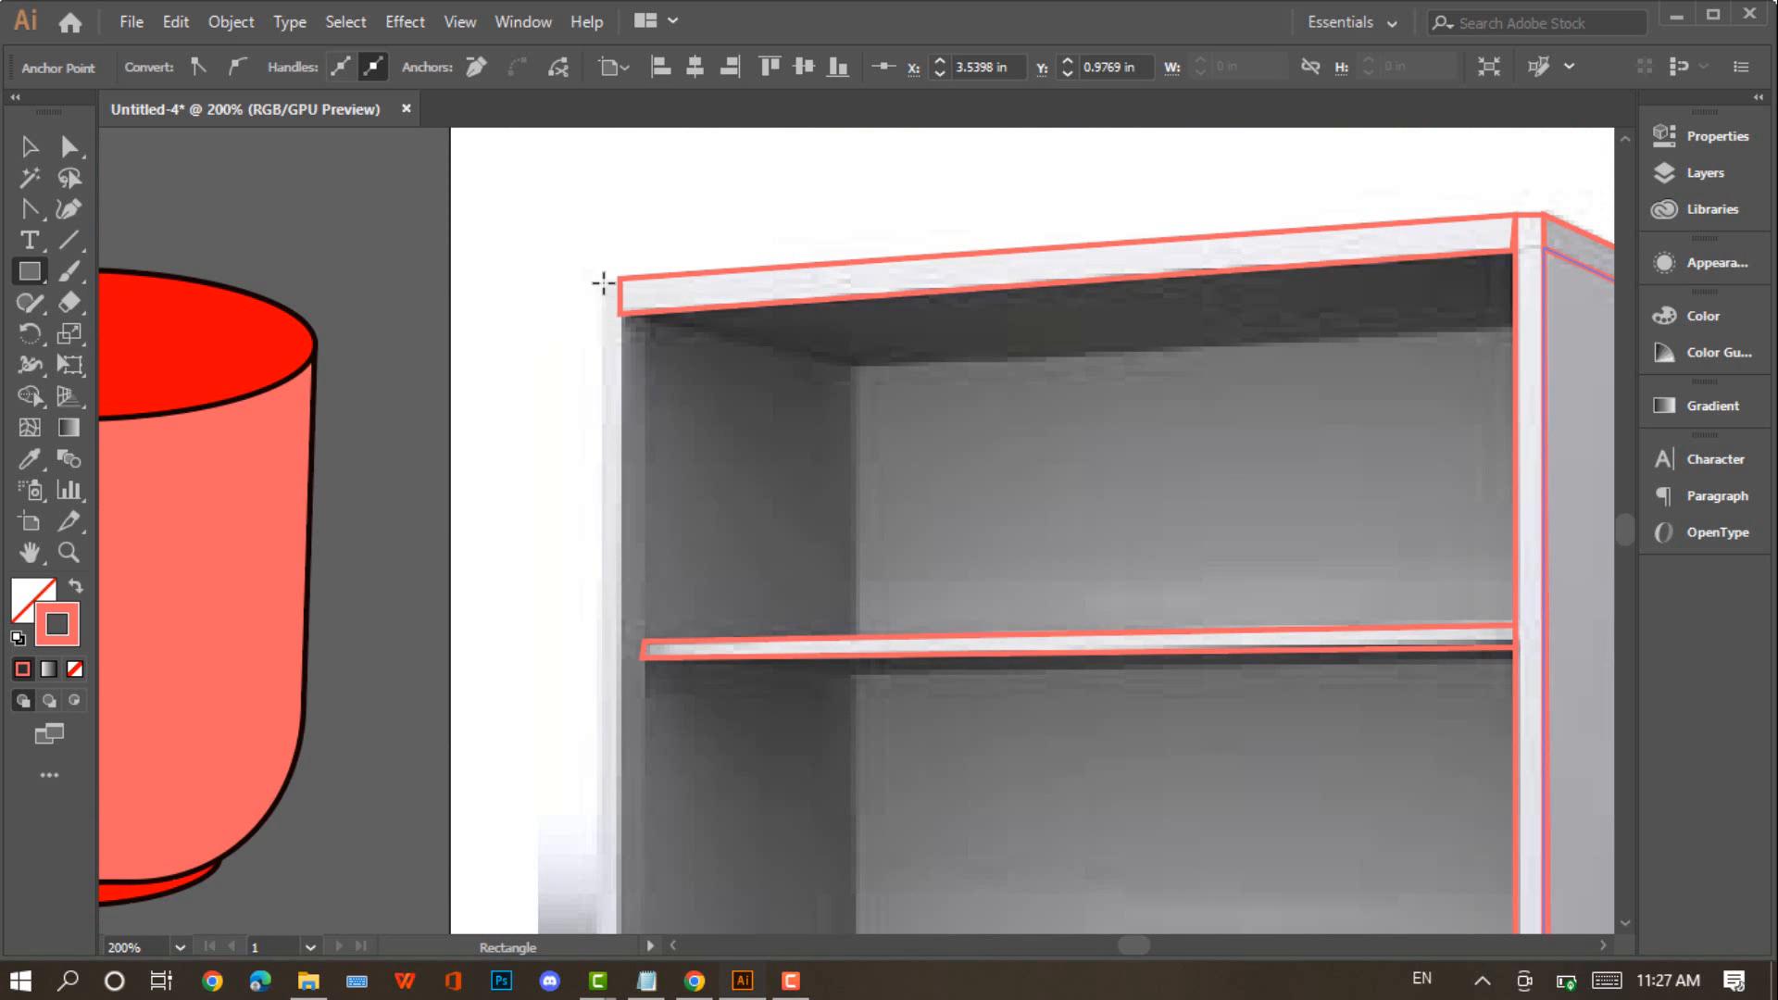
pyautogui.moveTo(599, 281); pyautogui.dragTo(613, 665)
pyautogui.scroll(-1, 618, 510)
pyautogui.scroll(-6, 615, 508)
pyautogui.scroll(3, 627, 602)
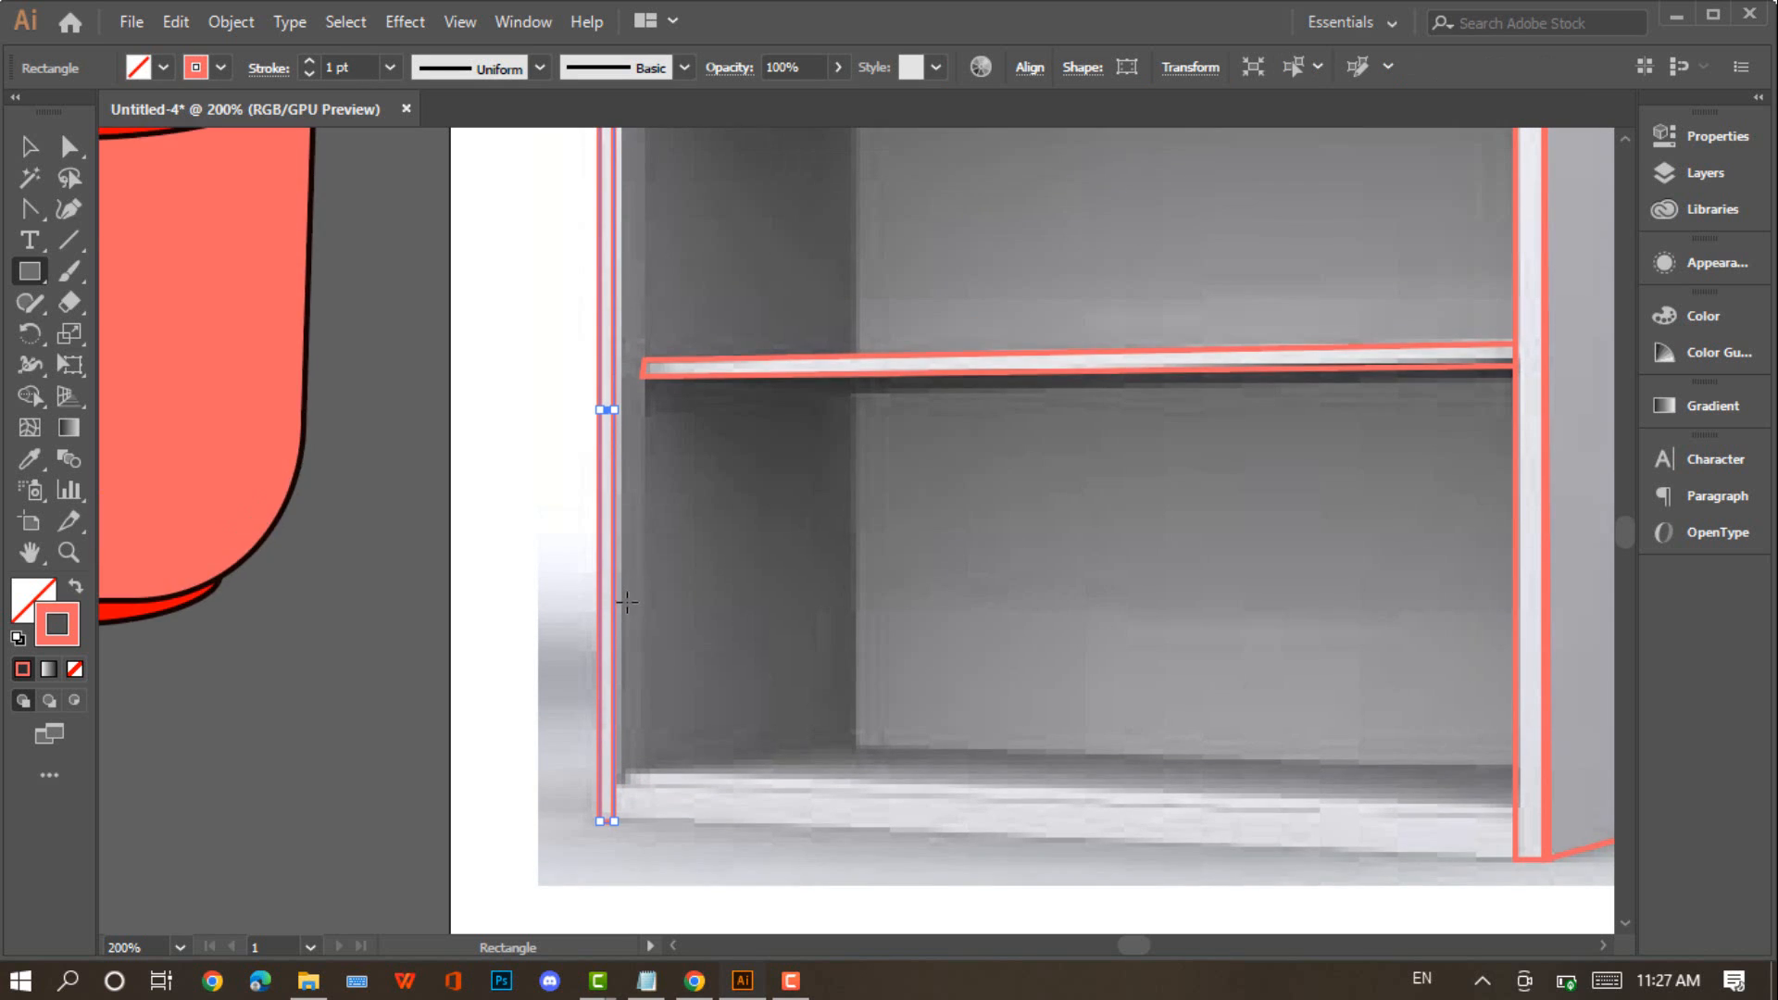
pyautogui.scroll(2, 627, 602)
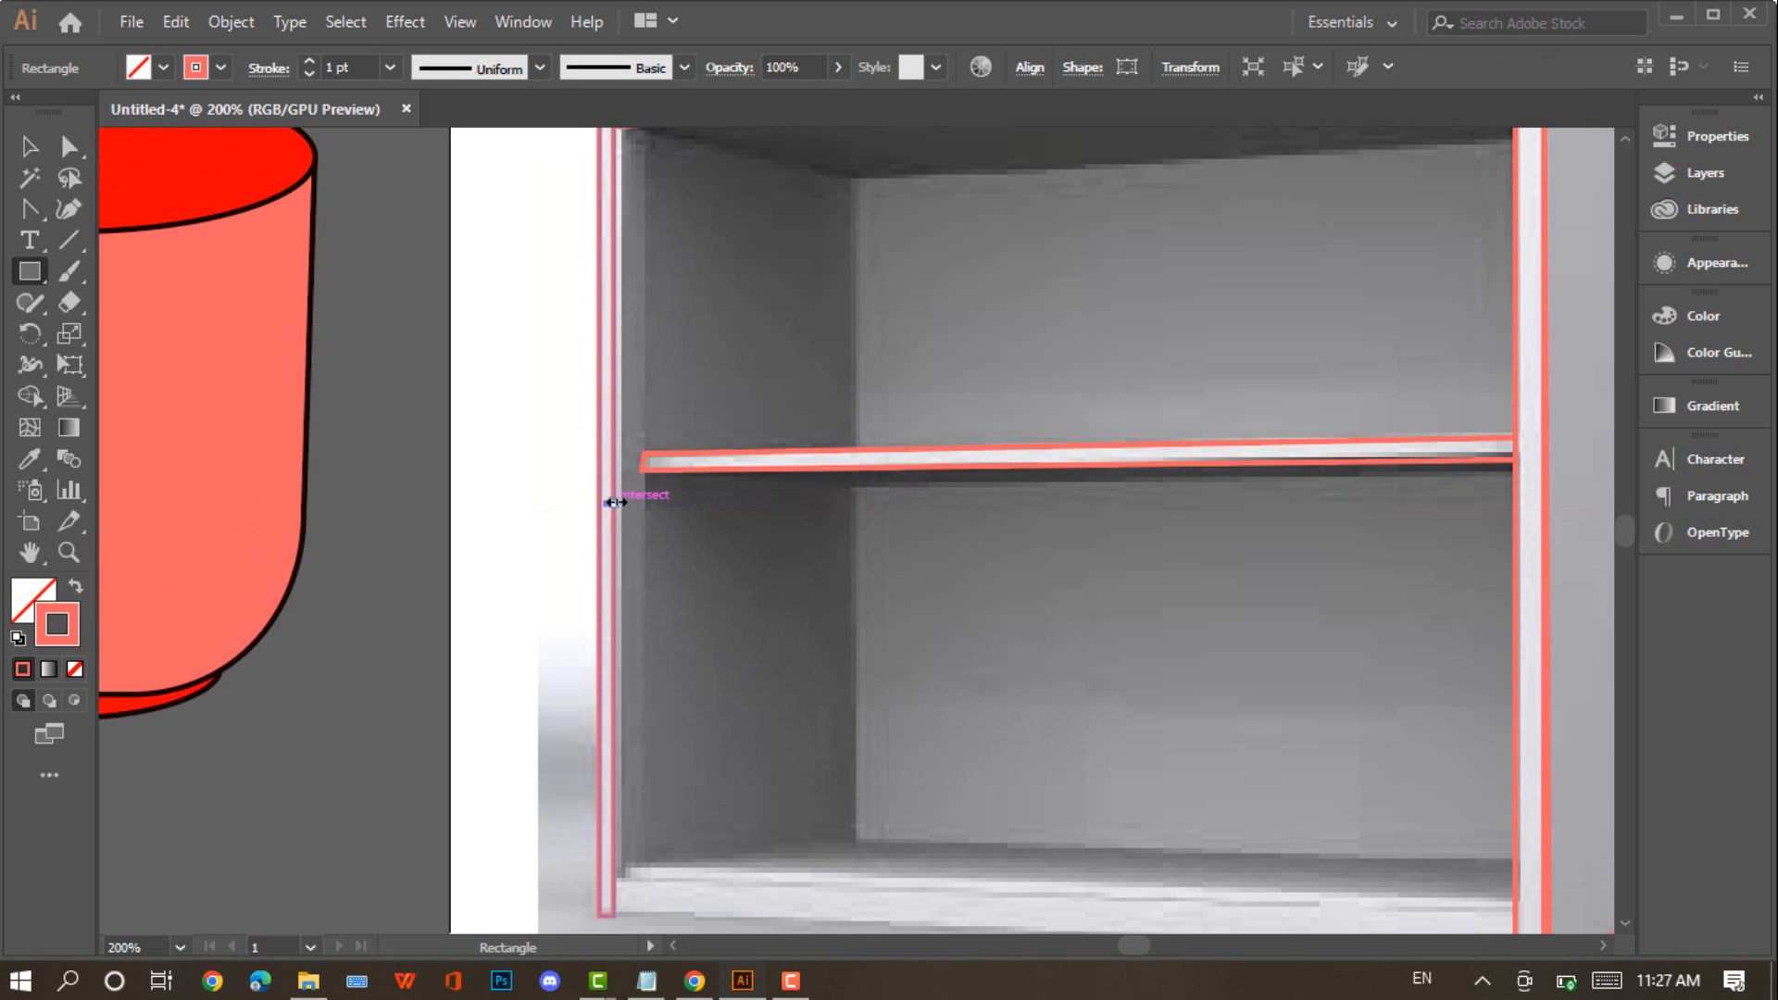
pyautogui.moveTo(613, 502); pyautogui.dragTo(620, 502)
pyautogui.scroll(4, 618, 505)
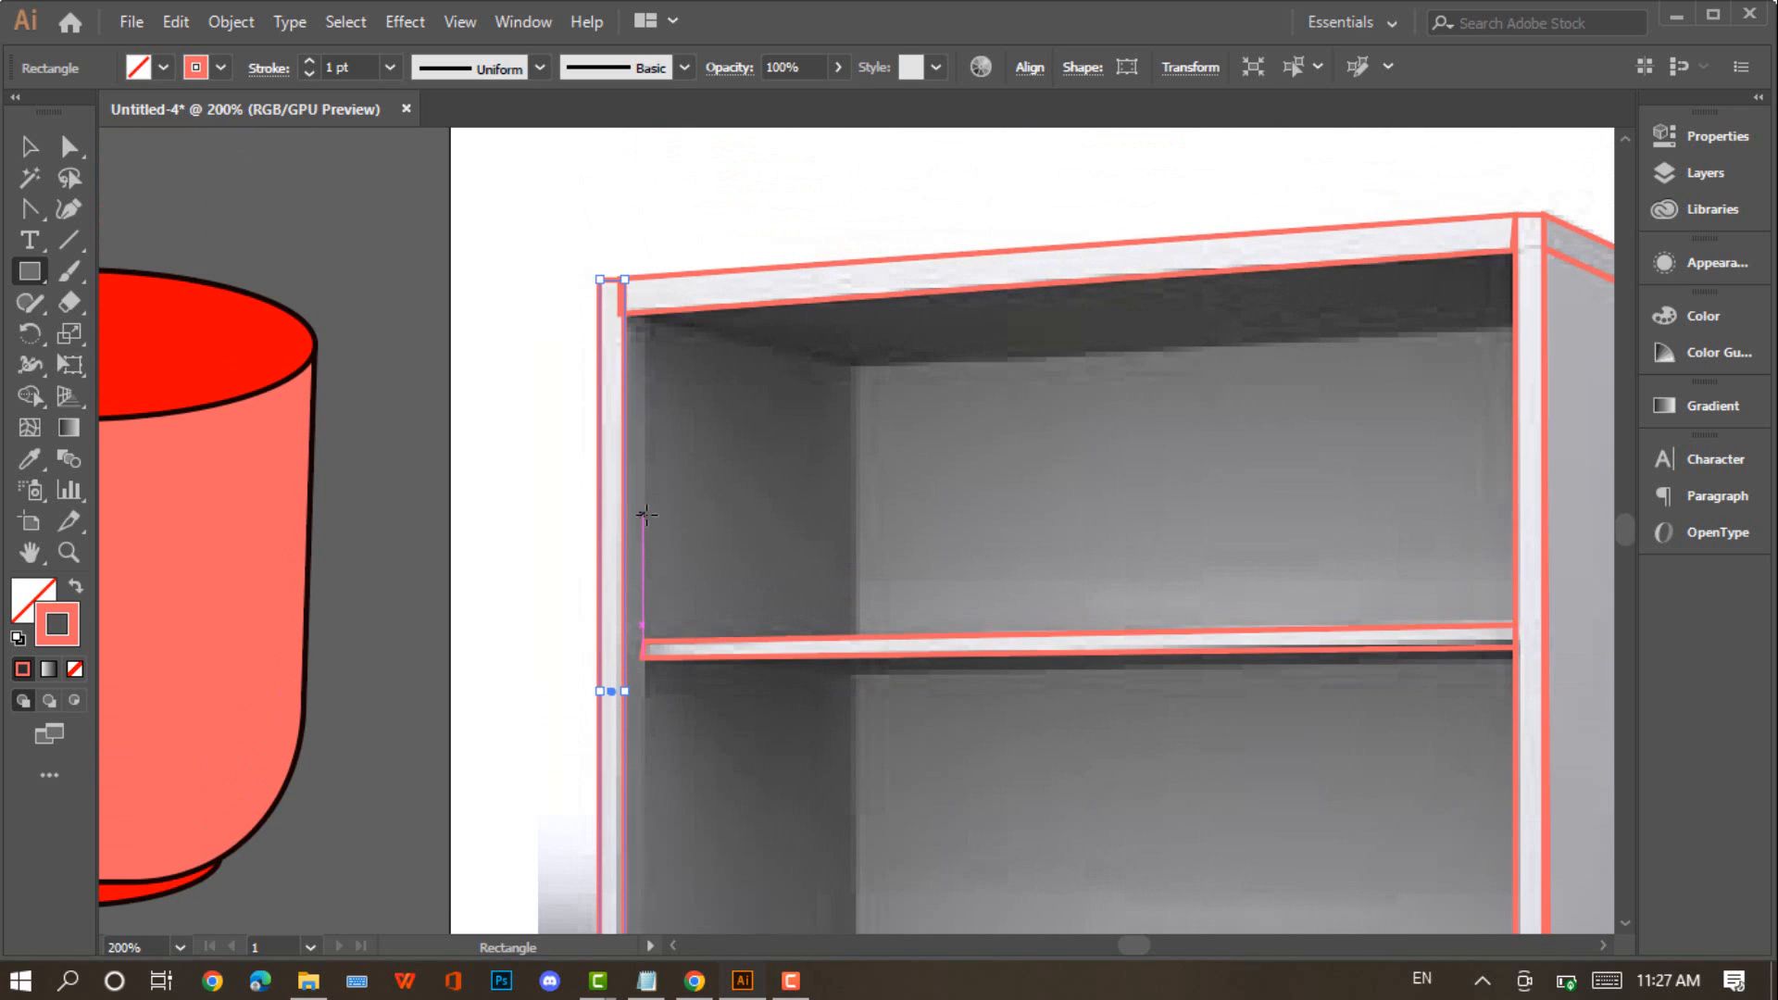
# Move the left post rectangle's inner upper and lower anchors to align with the top edge outline and the post's inner edge
pyautogui.press('a')
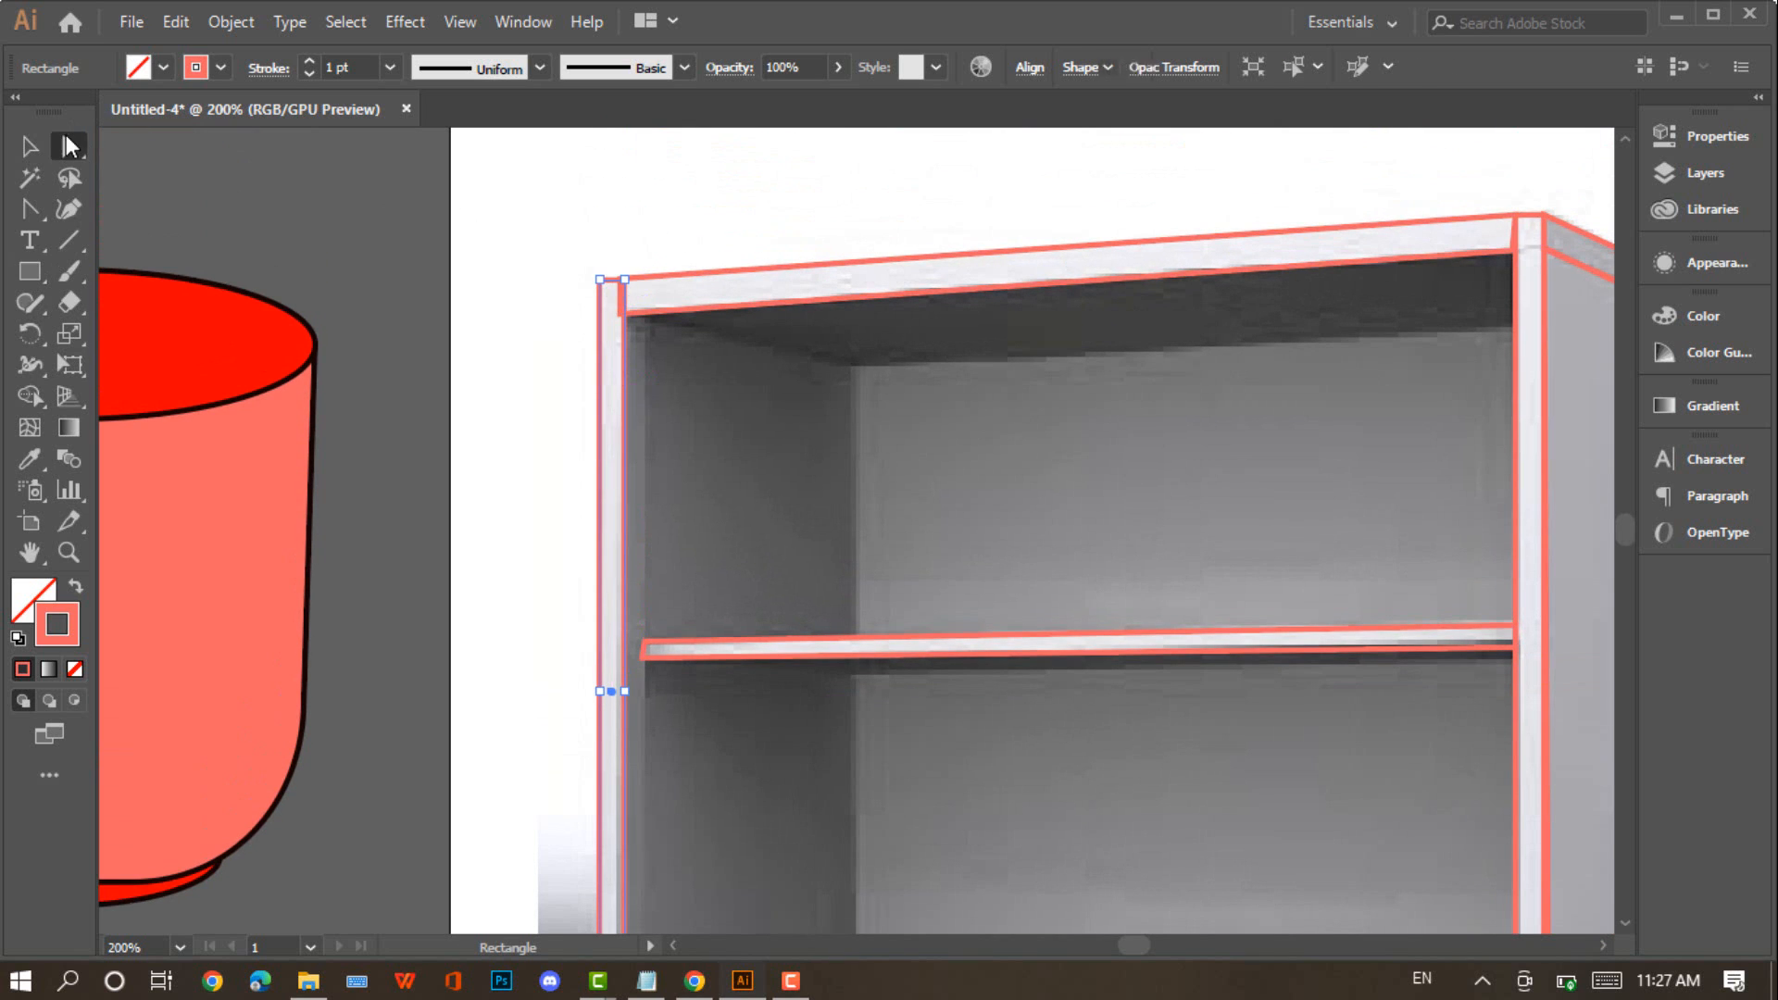
pyautogui.click(624, 281)
pyautogui.moveTo(622, 282); pyautogui.dragTo(620, 278)
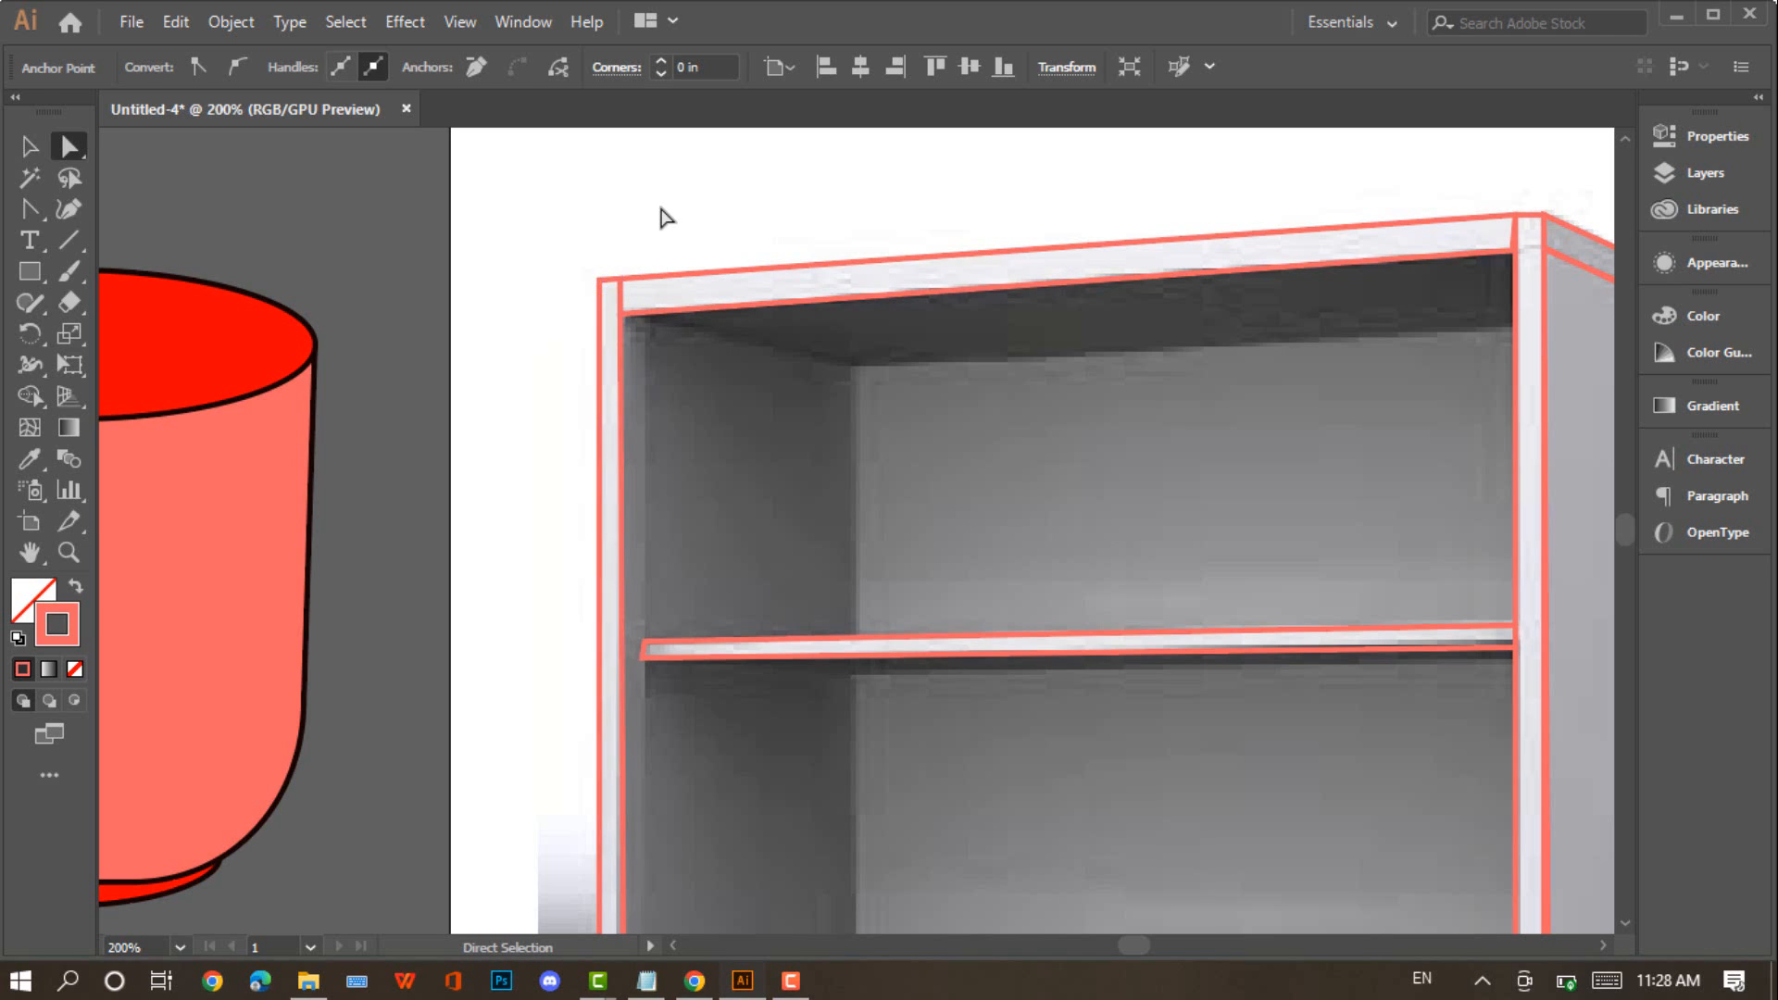
pyautogui.click(663, 222)
pyautogui.scroll(-5, 659, 236)
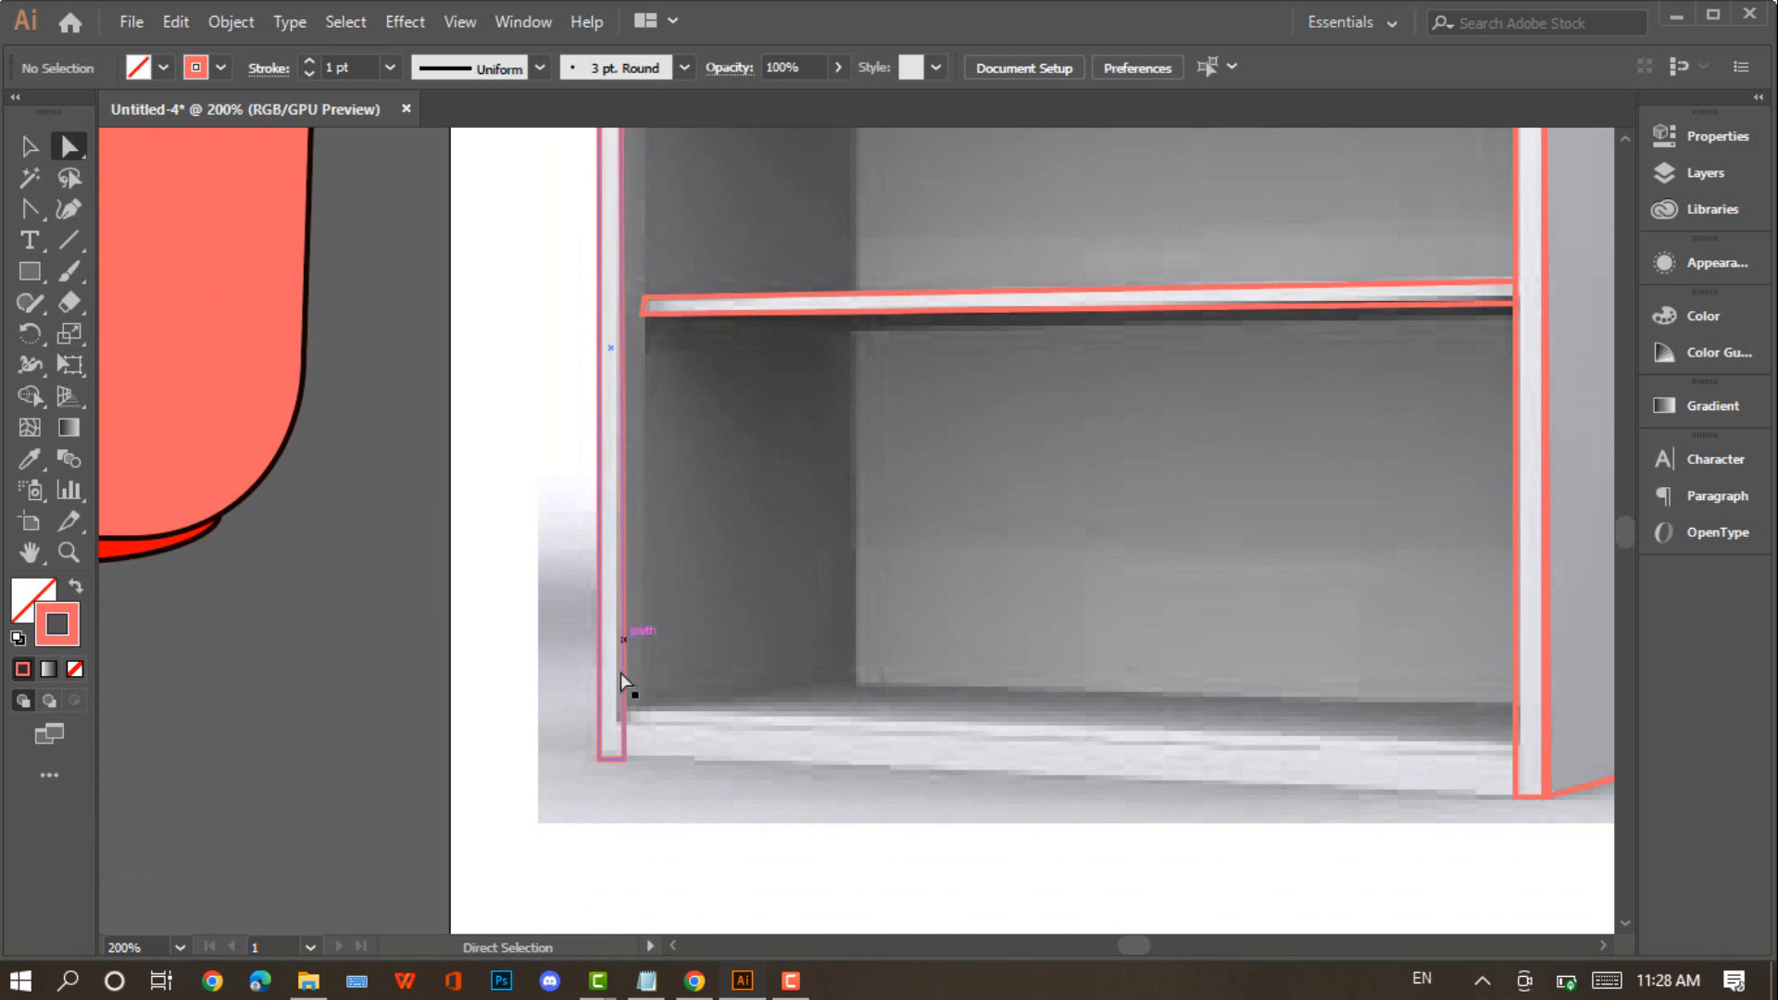
pyautogui.moveTo(624, 756); pyautogui.dragTo(615, 754)
pyautogui.click(508, 571)
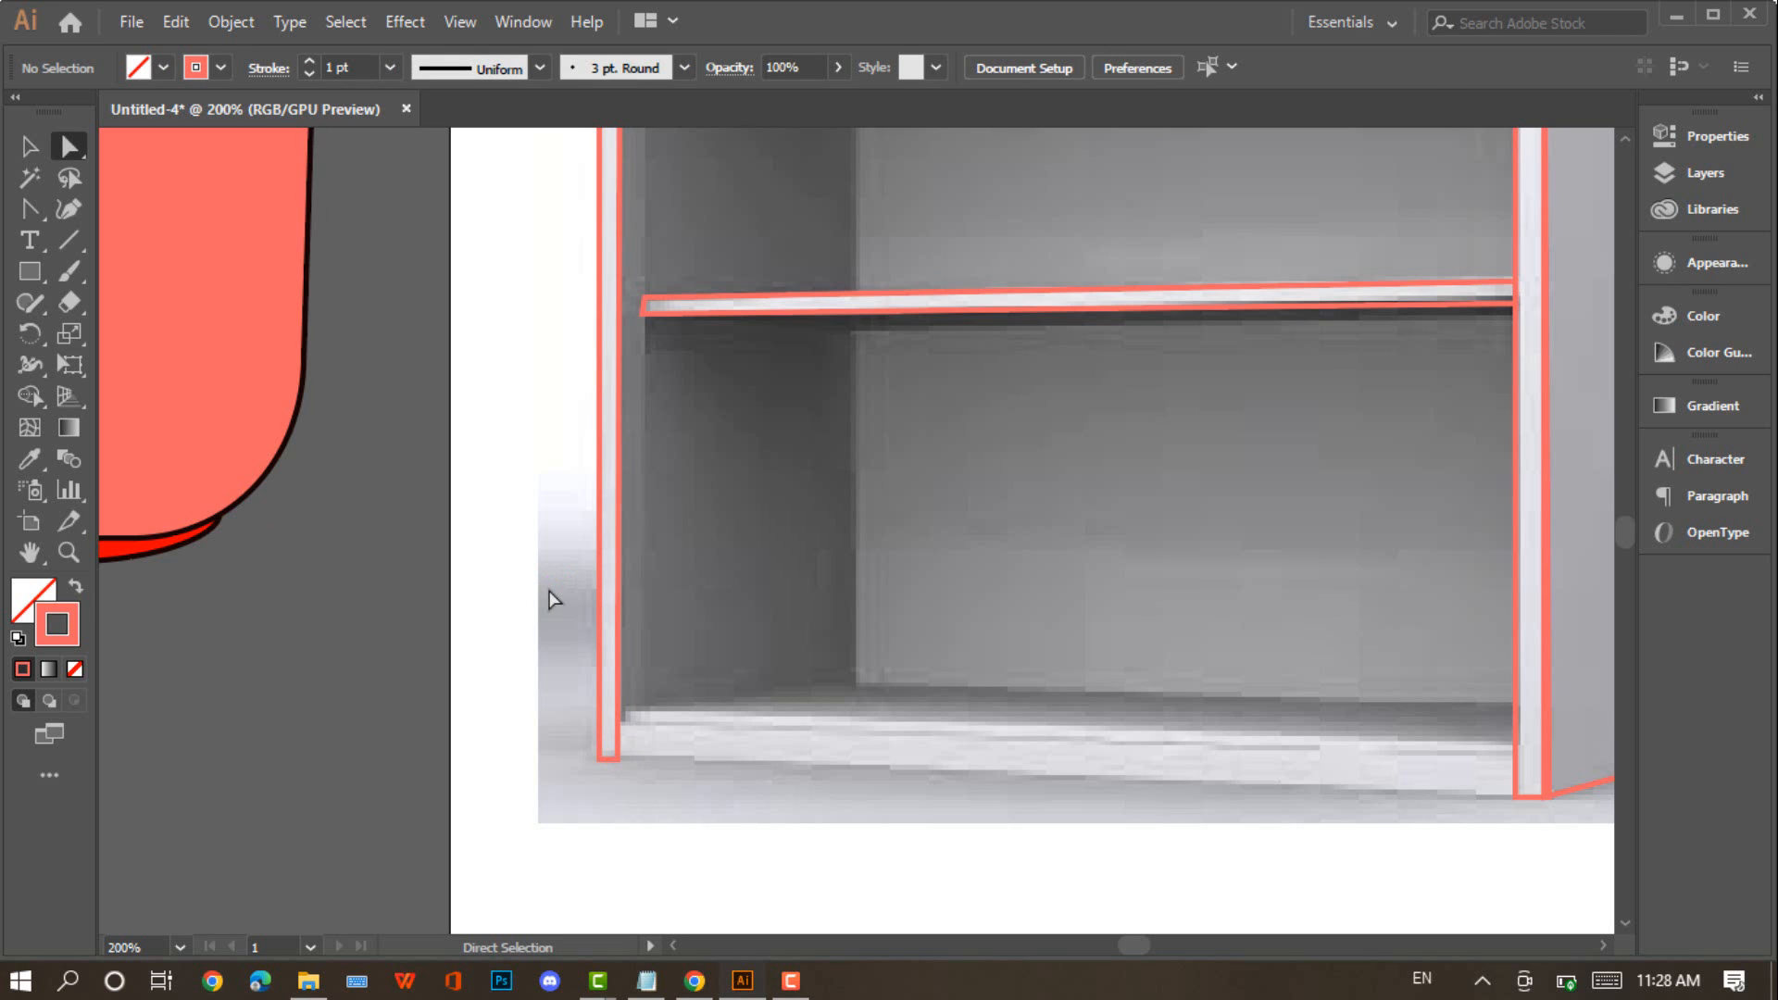
# Draw a wide rectangle between the two front posts, starting just below the front edge of the cabinet's top
pyautogui.scroll(6, 554, 600)
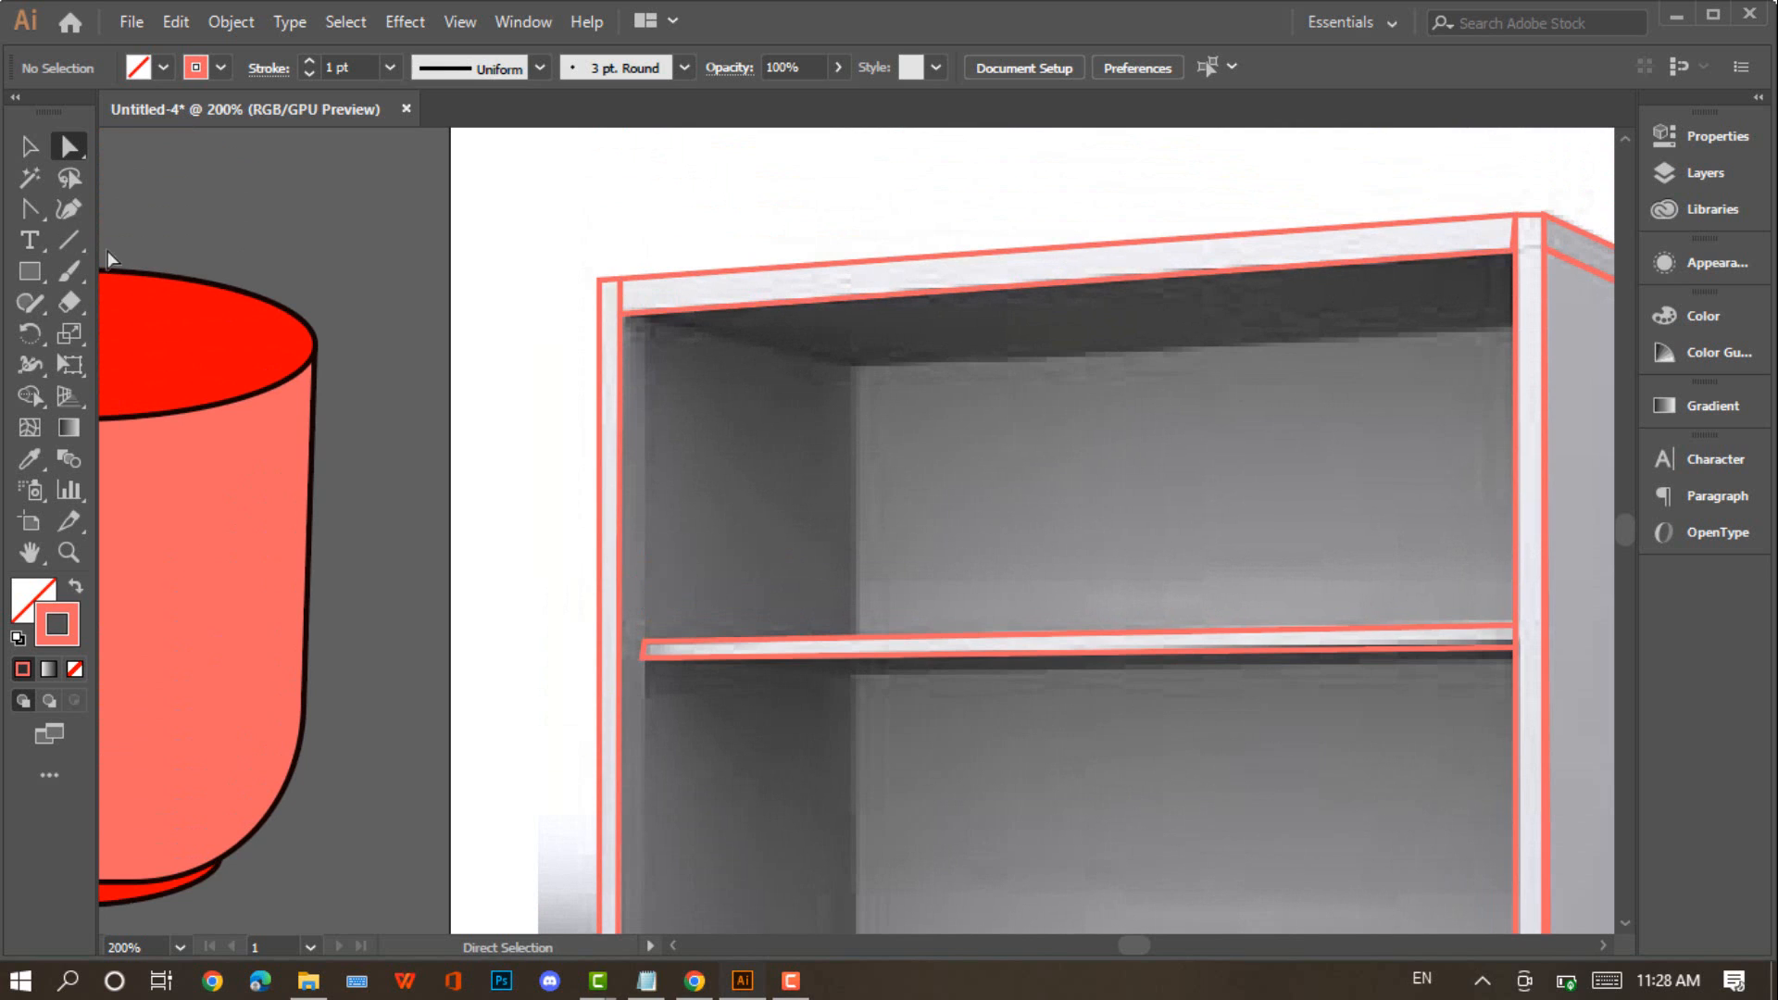
pyautogui.click(37, 265)
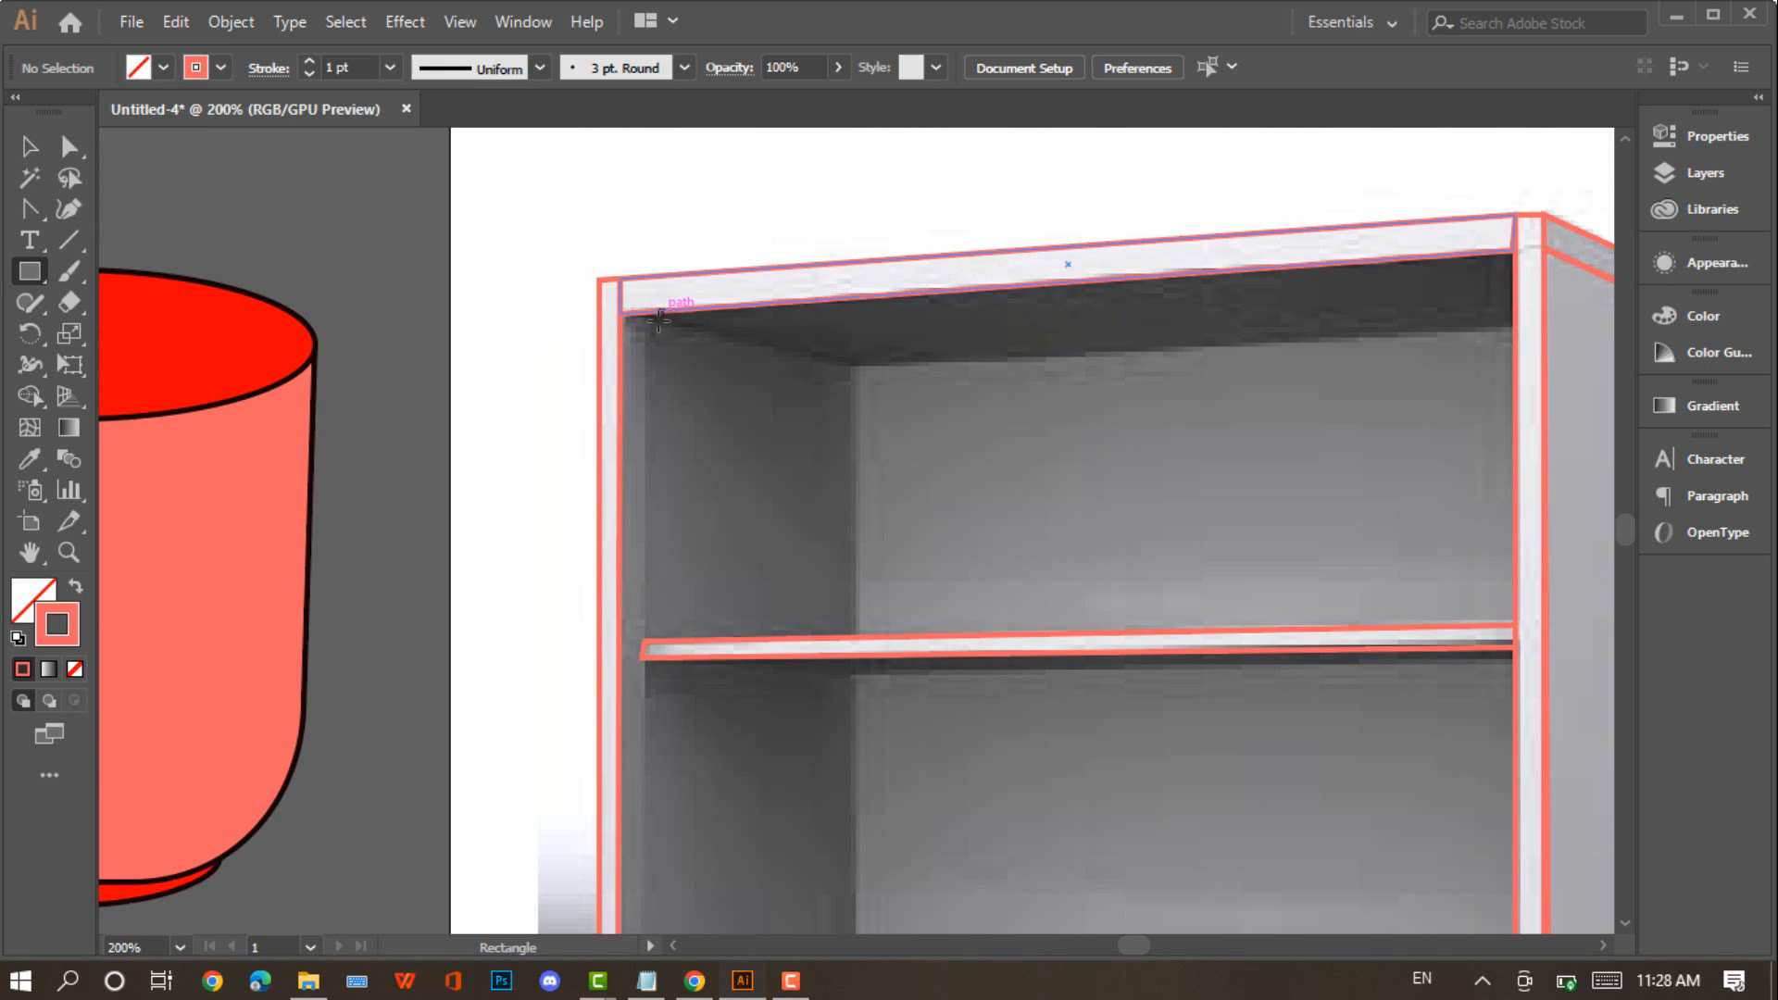
pyautogui.moveTo(628, 314)
pyautogui.mouseDown()
pyautogui.moveTo(1440, 384)
pyautogui.moveTo(1478, 463)
pyautogui.moveTo(1509, 467)
pyautogui.mouseUp()
# Move the wide rectangle's upper-right and two lower anchors onto the corners of the top's dark underside to follow its perspective
pyautogui.click(74, 148)
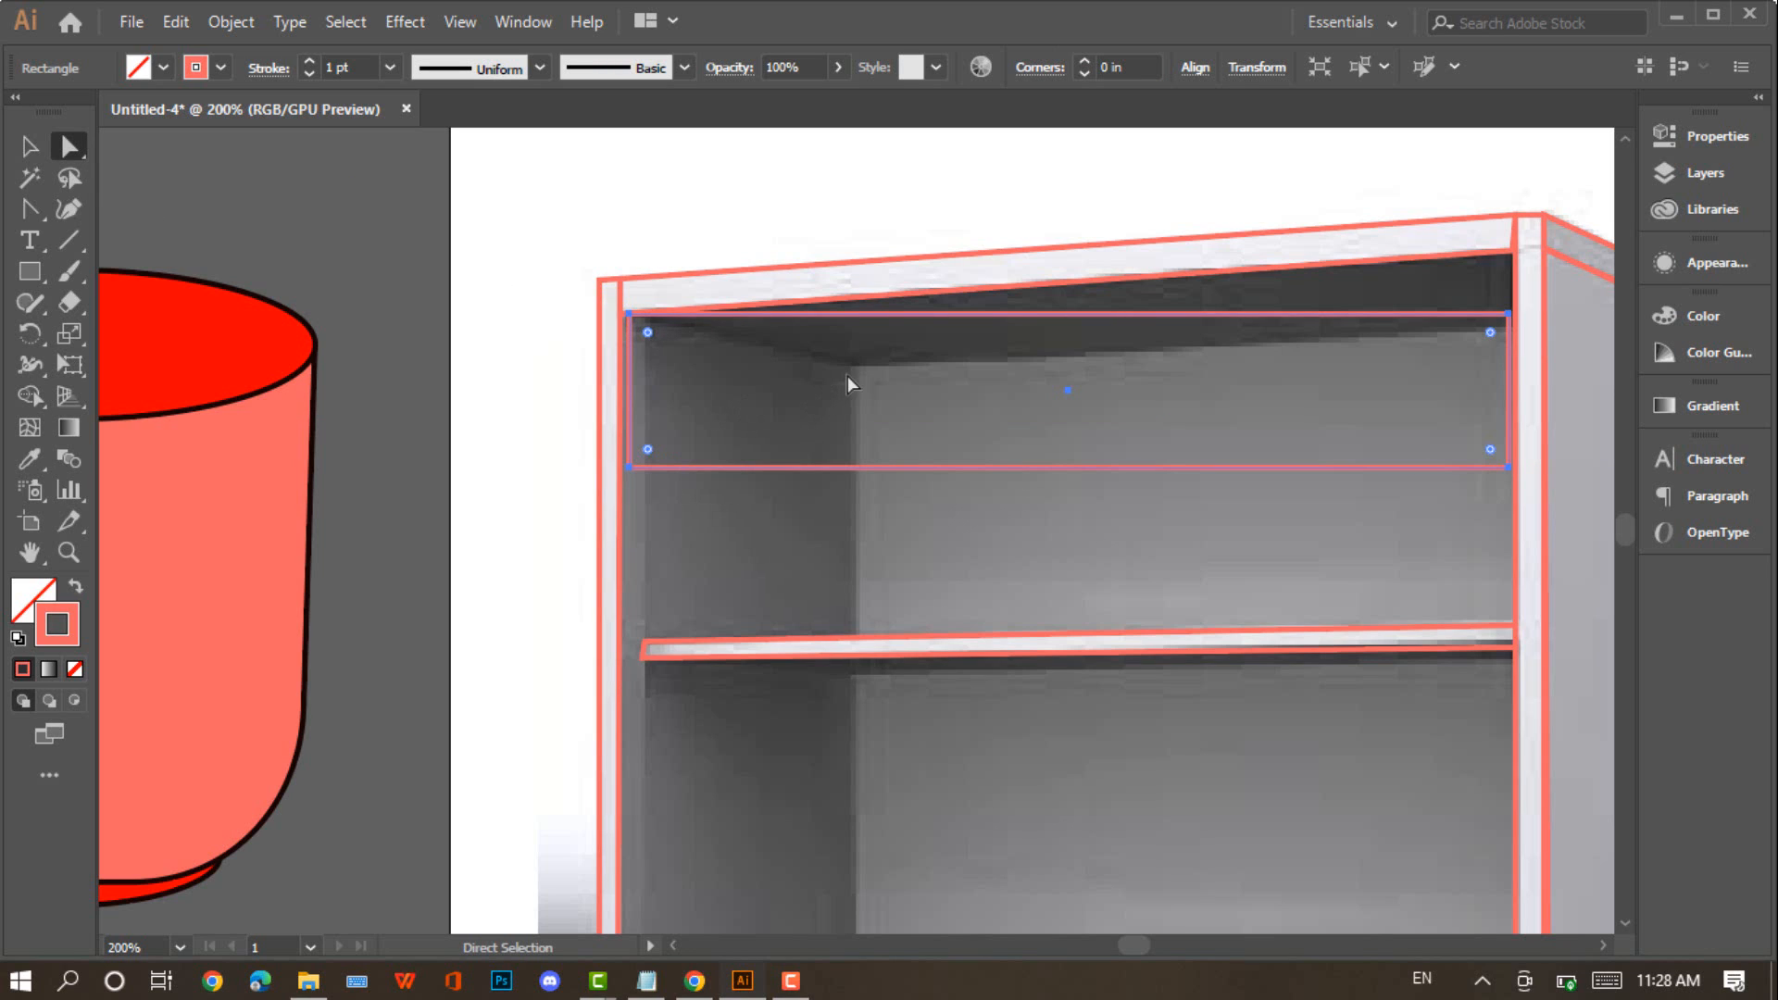
pyautogui.click(1509, 314)
pyautogui.moveTo(1510, 316); pyautogui.dragTo(1511, 249)
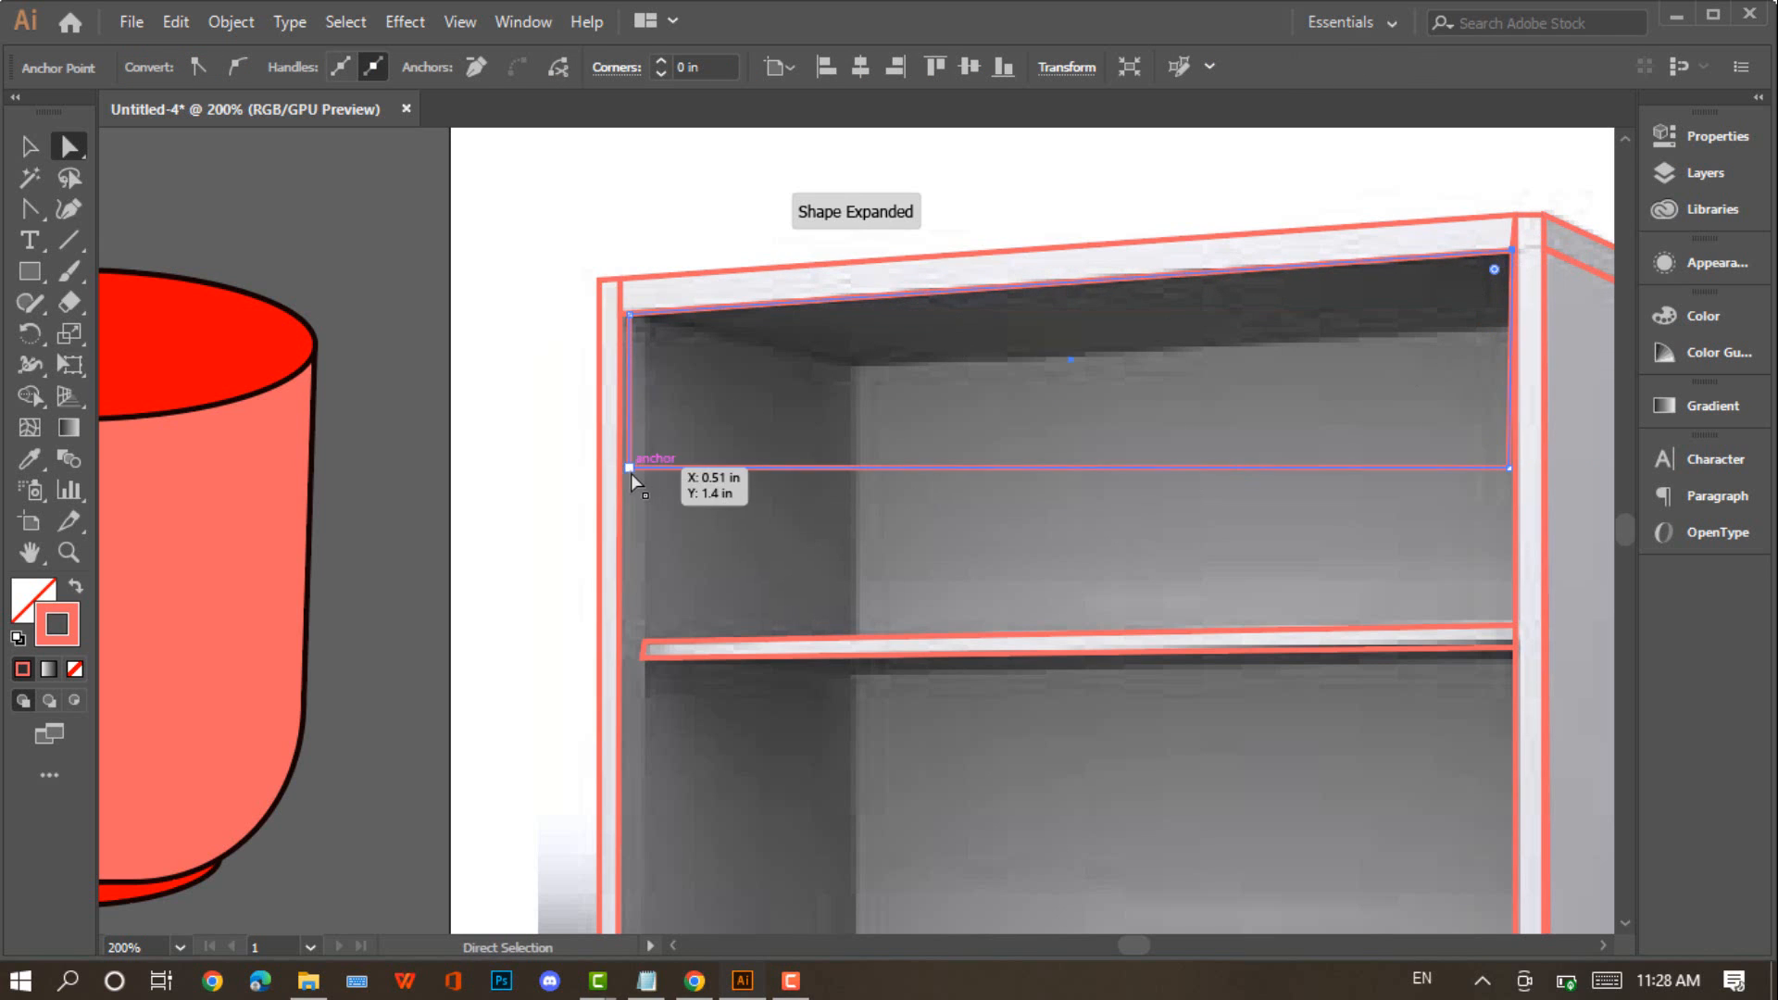
pyautogui.moveTo(630, 468); pyautogui.dragTo(850, 363)
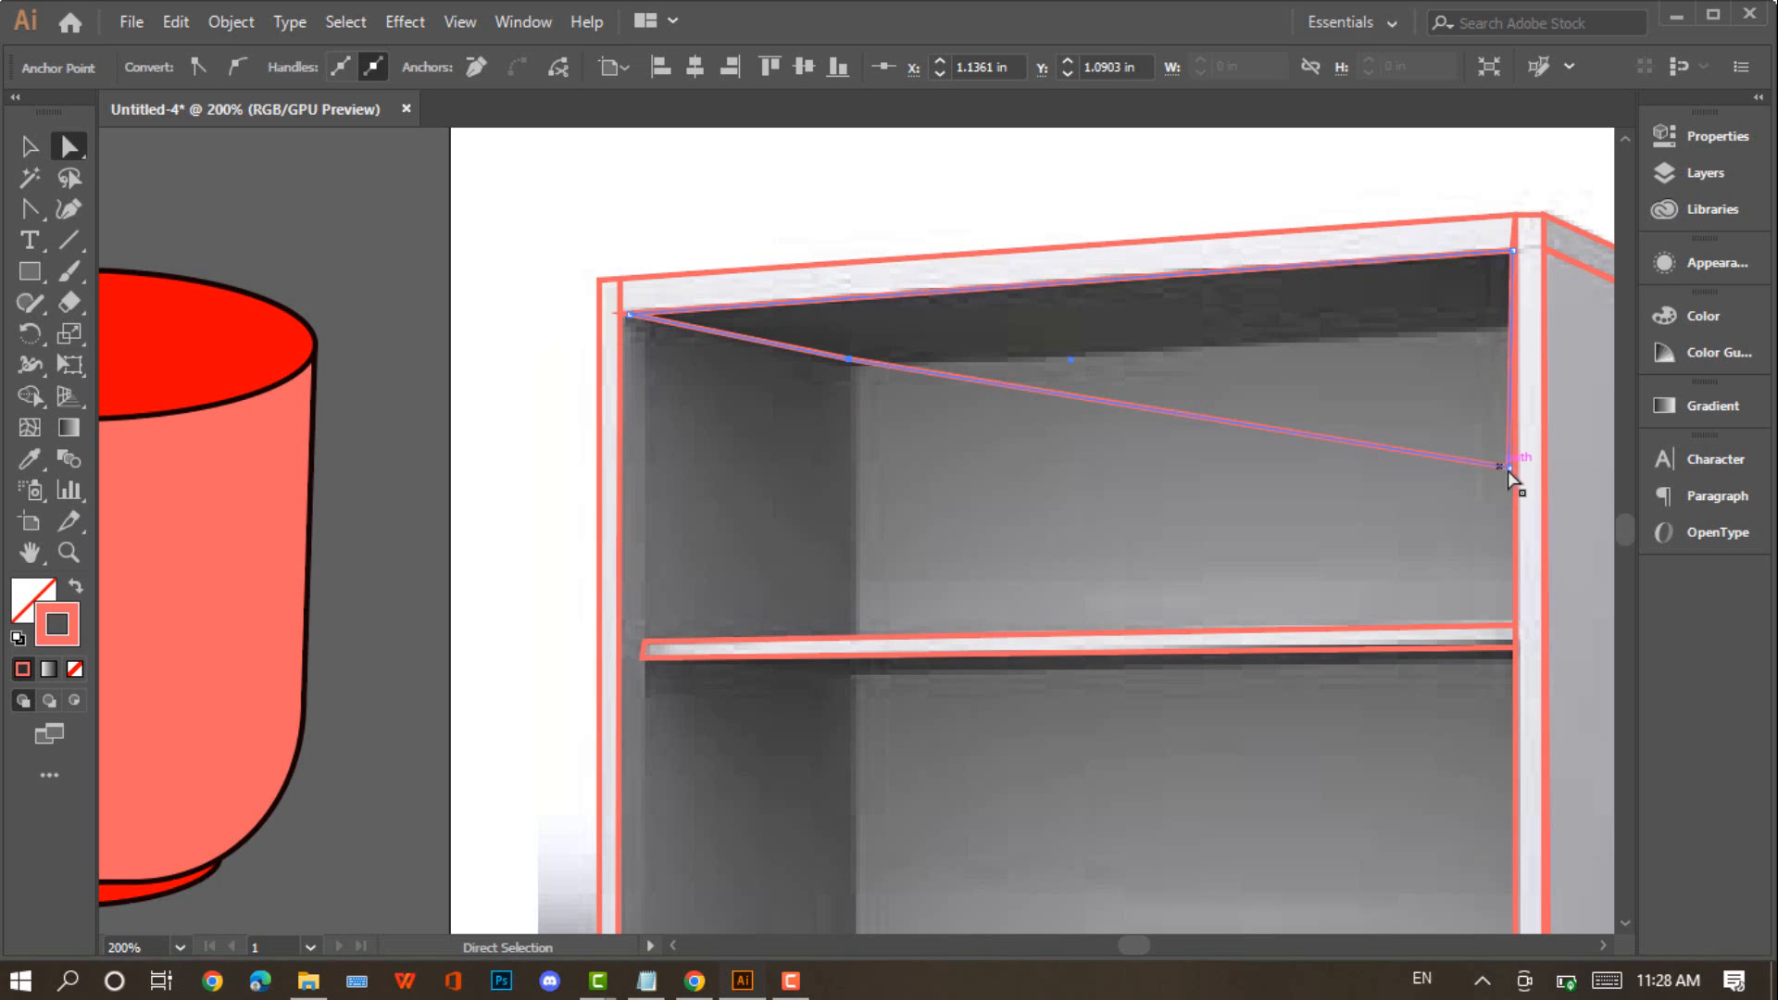
pyautogui.moveTo(1507, 470); pyautogui.dragTo(1510, 331)
pyautogui.moveTo(850, 359); pyautogui.dragTo(850, 367)
pyautogui.scroll(-2, 791, 454)
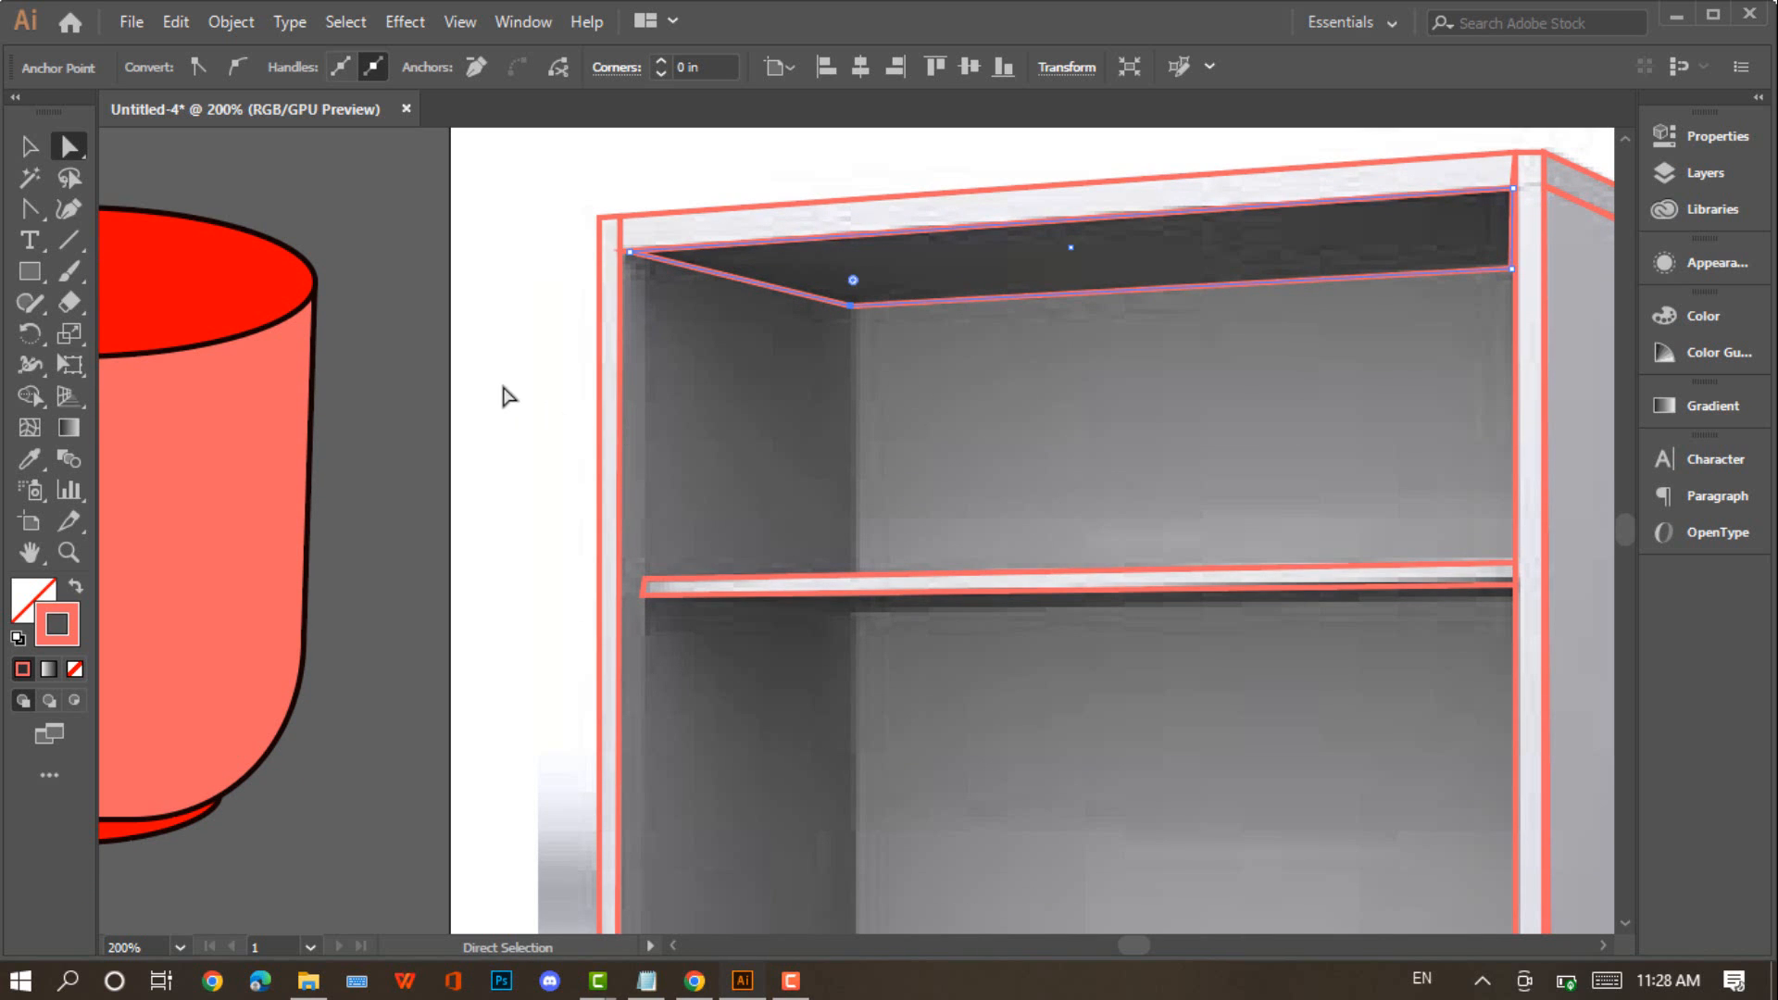
pyautogui.click(497, 390)
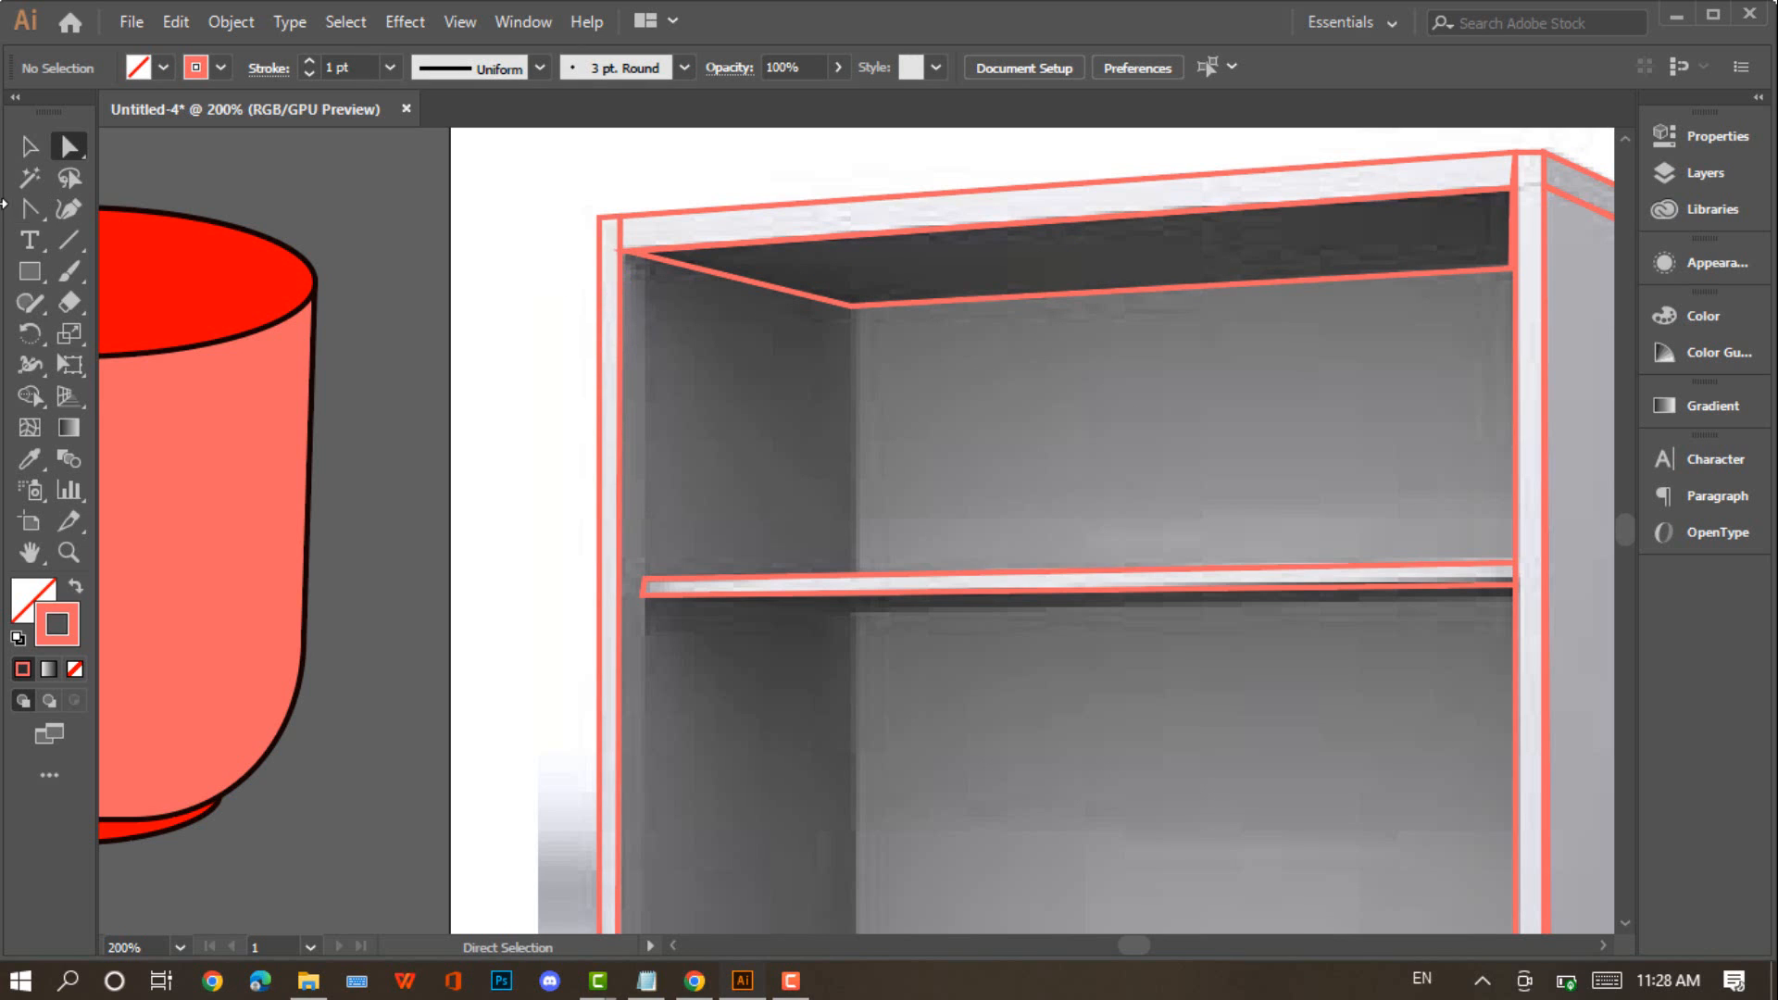
# Draw a vertical strip about 0.06 in wide along the left post's inner side, from the underside down to the base board
pyautogui.click(30, 271)
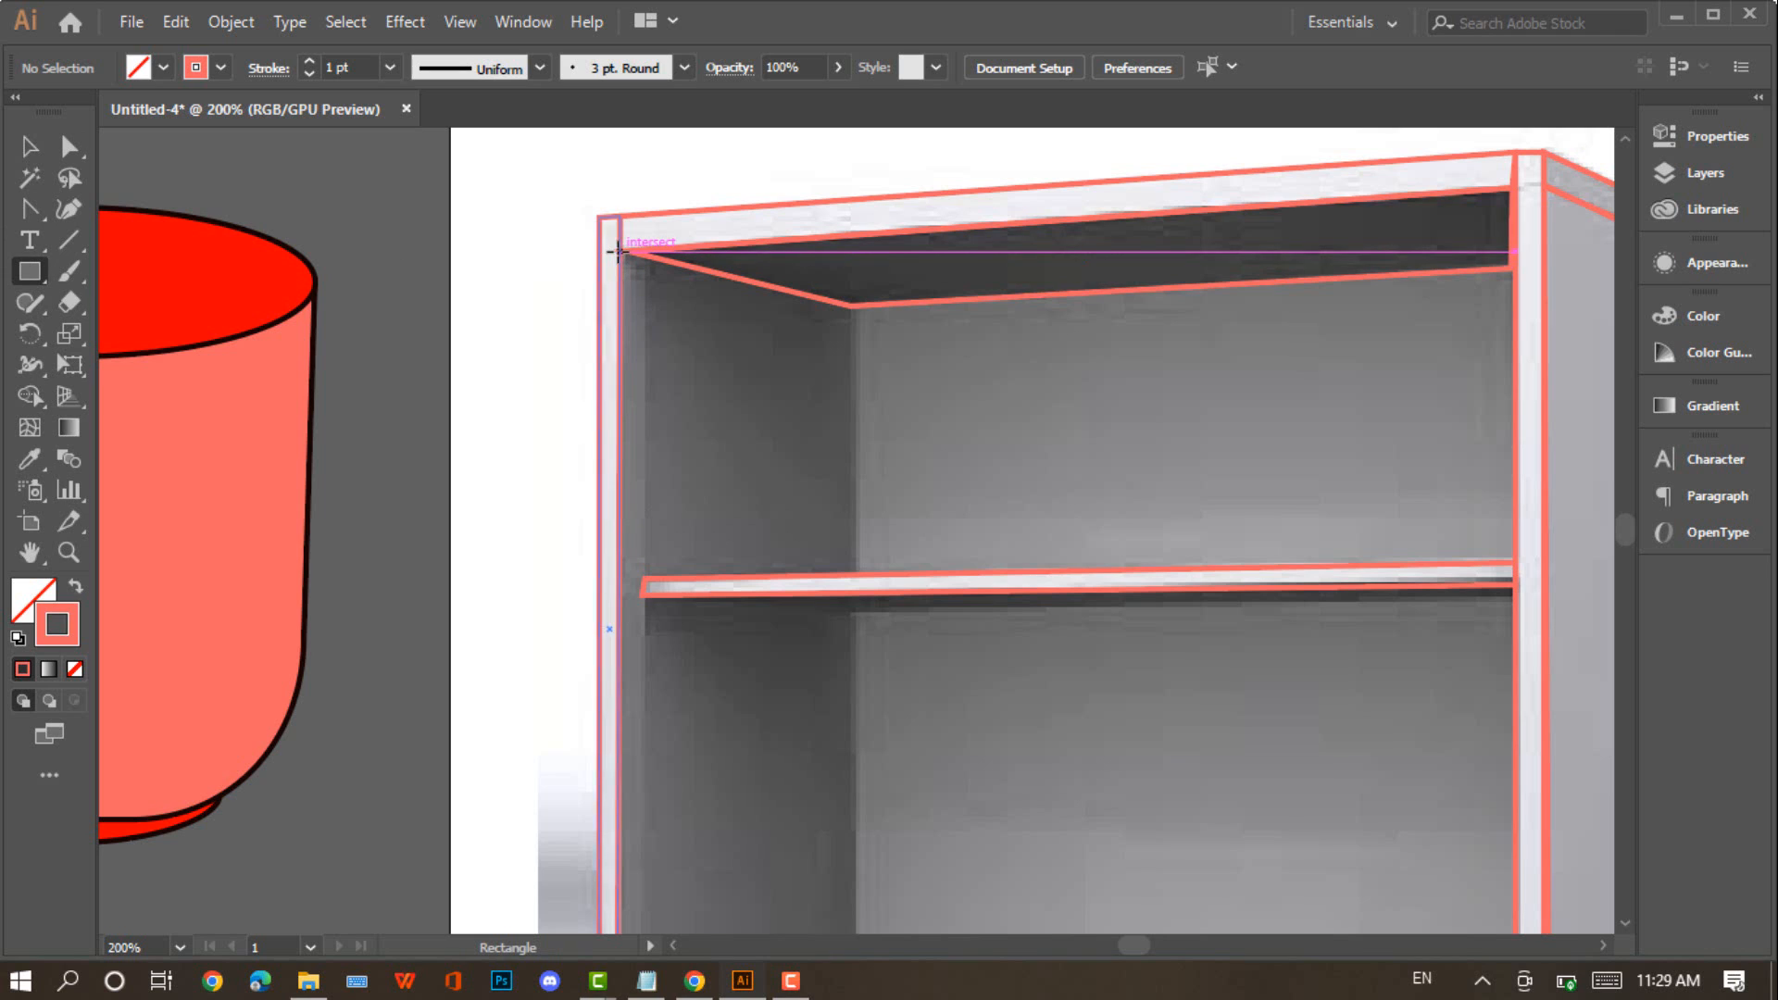
pyautogui.moveTo(619, 254); pyautogui.dragTo(643, 606)
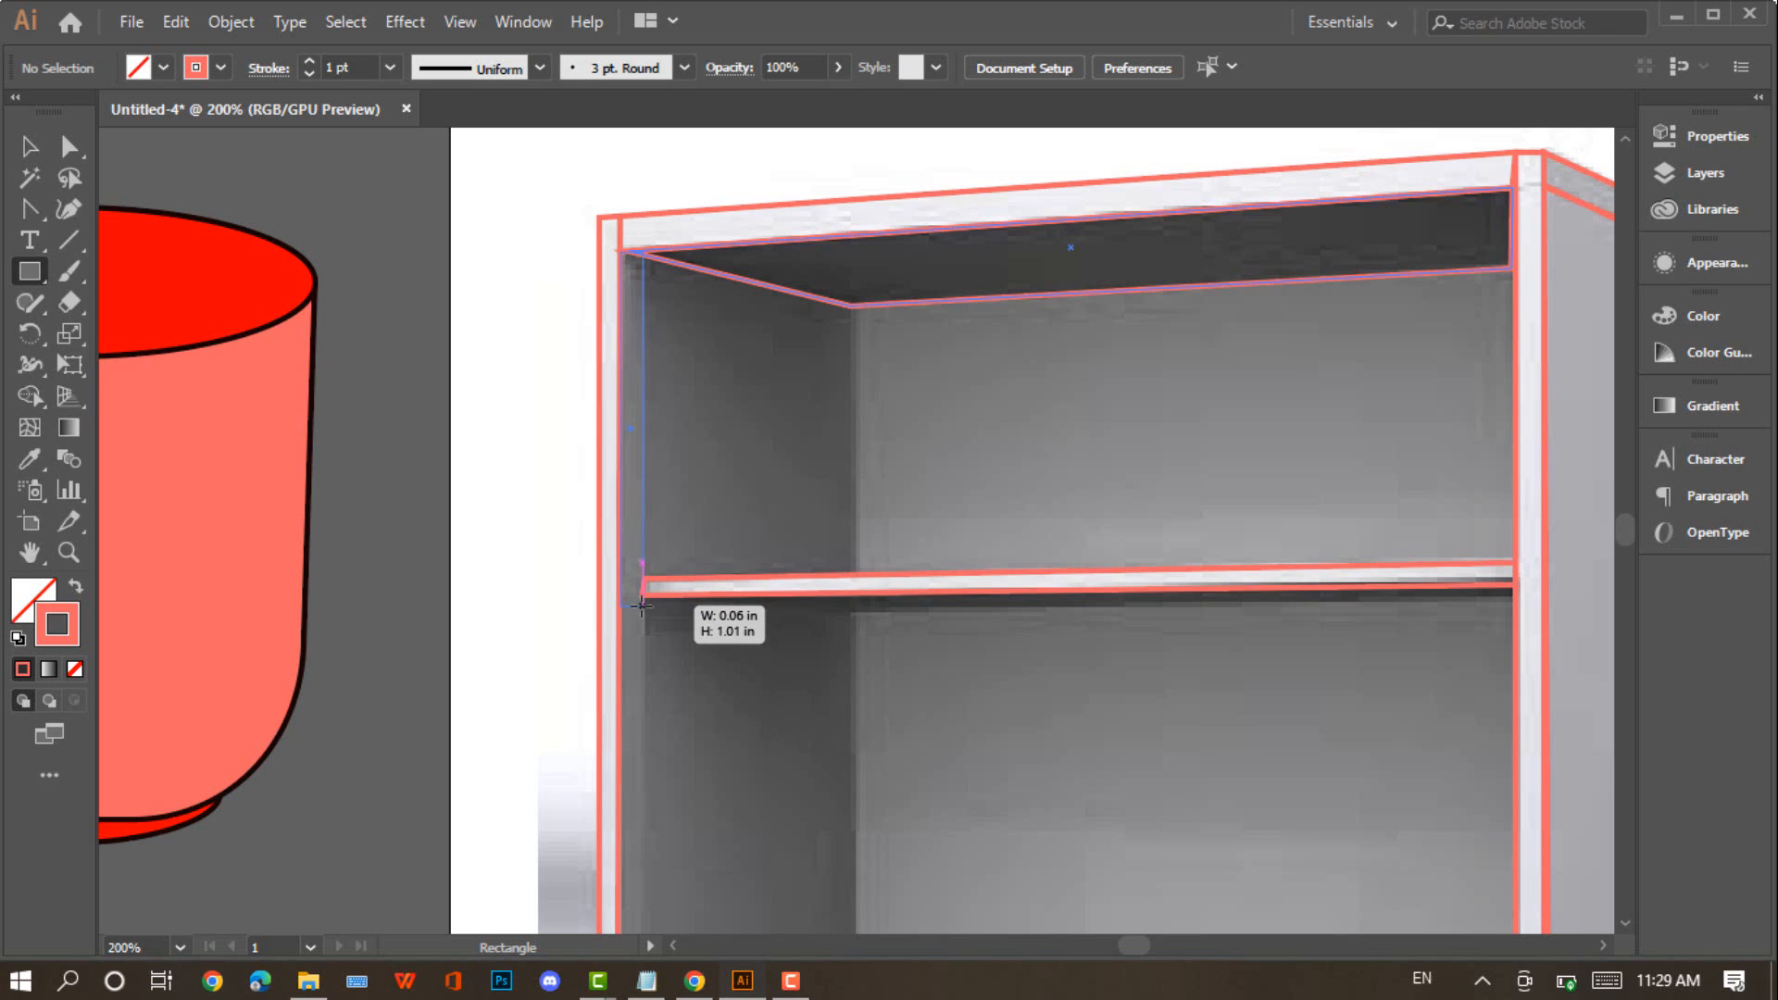
pyautogui.scroll(-7, 642, 606)
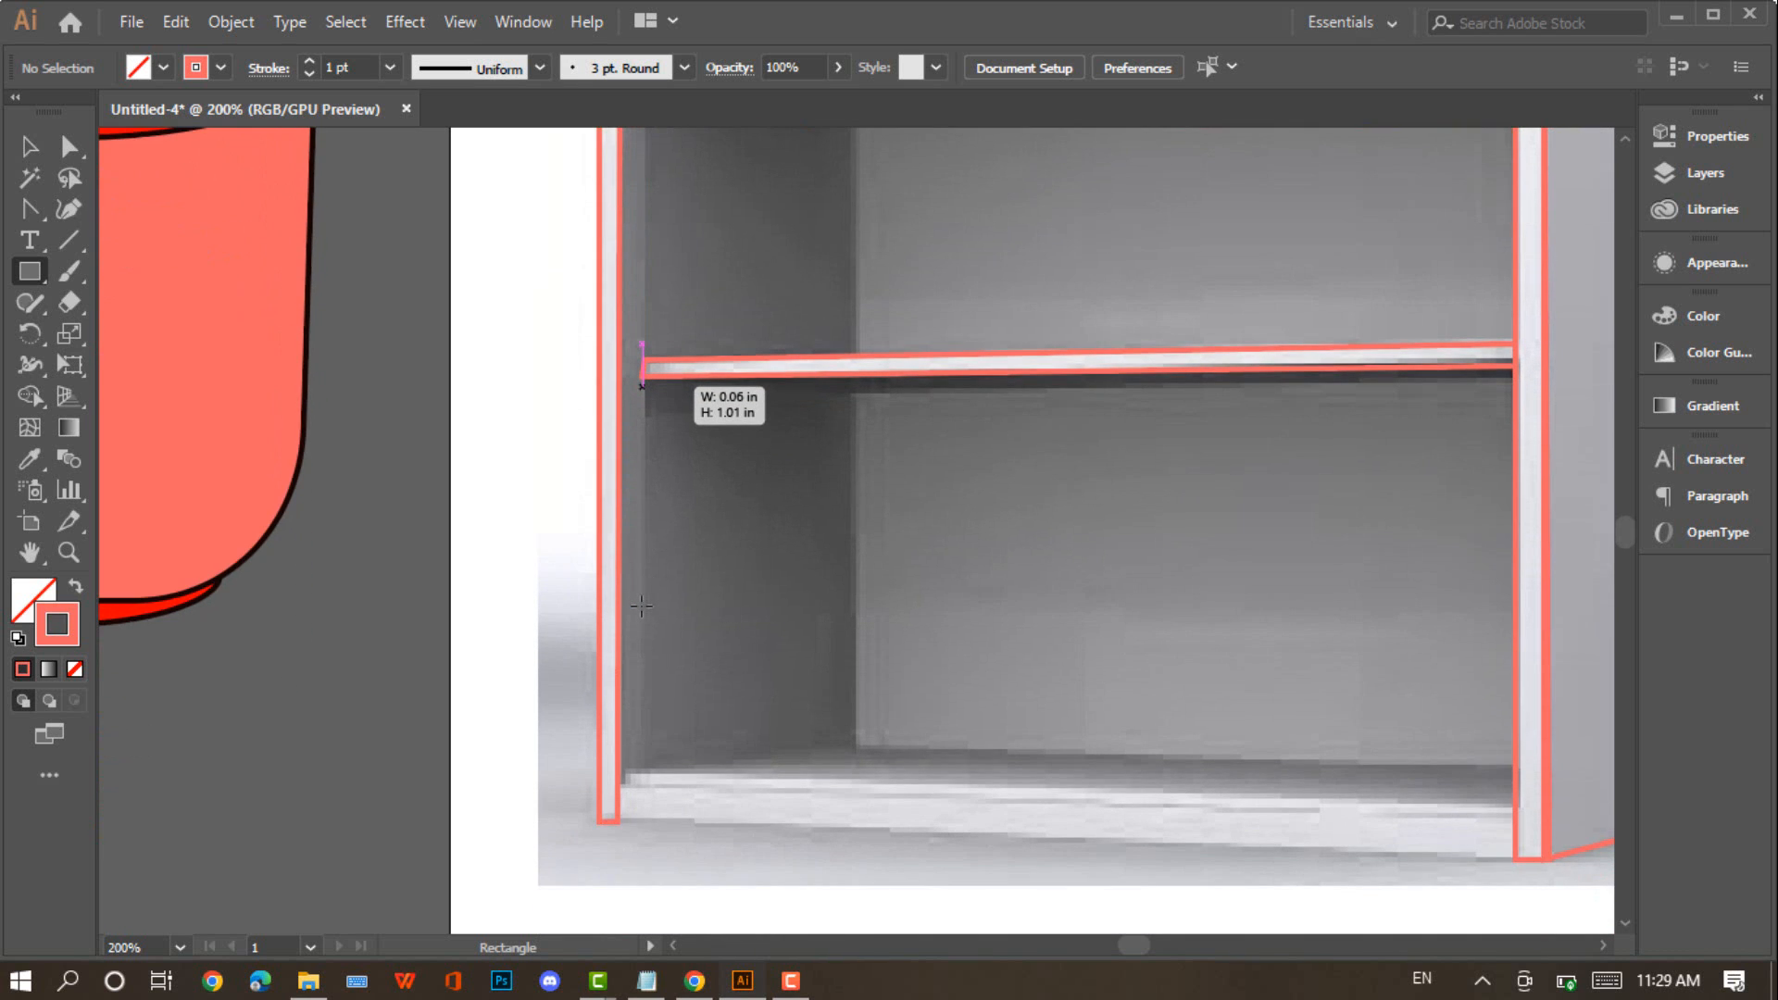
pyautogui.moveTo(642, 605); pyautogui.dragTo(636, 773)
pyautogui.scroll(1, 852, 550)
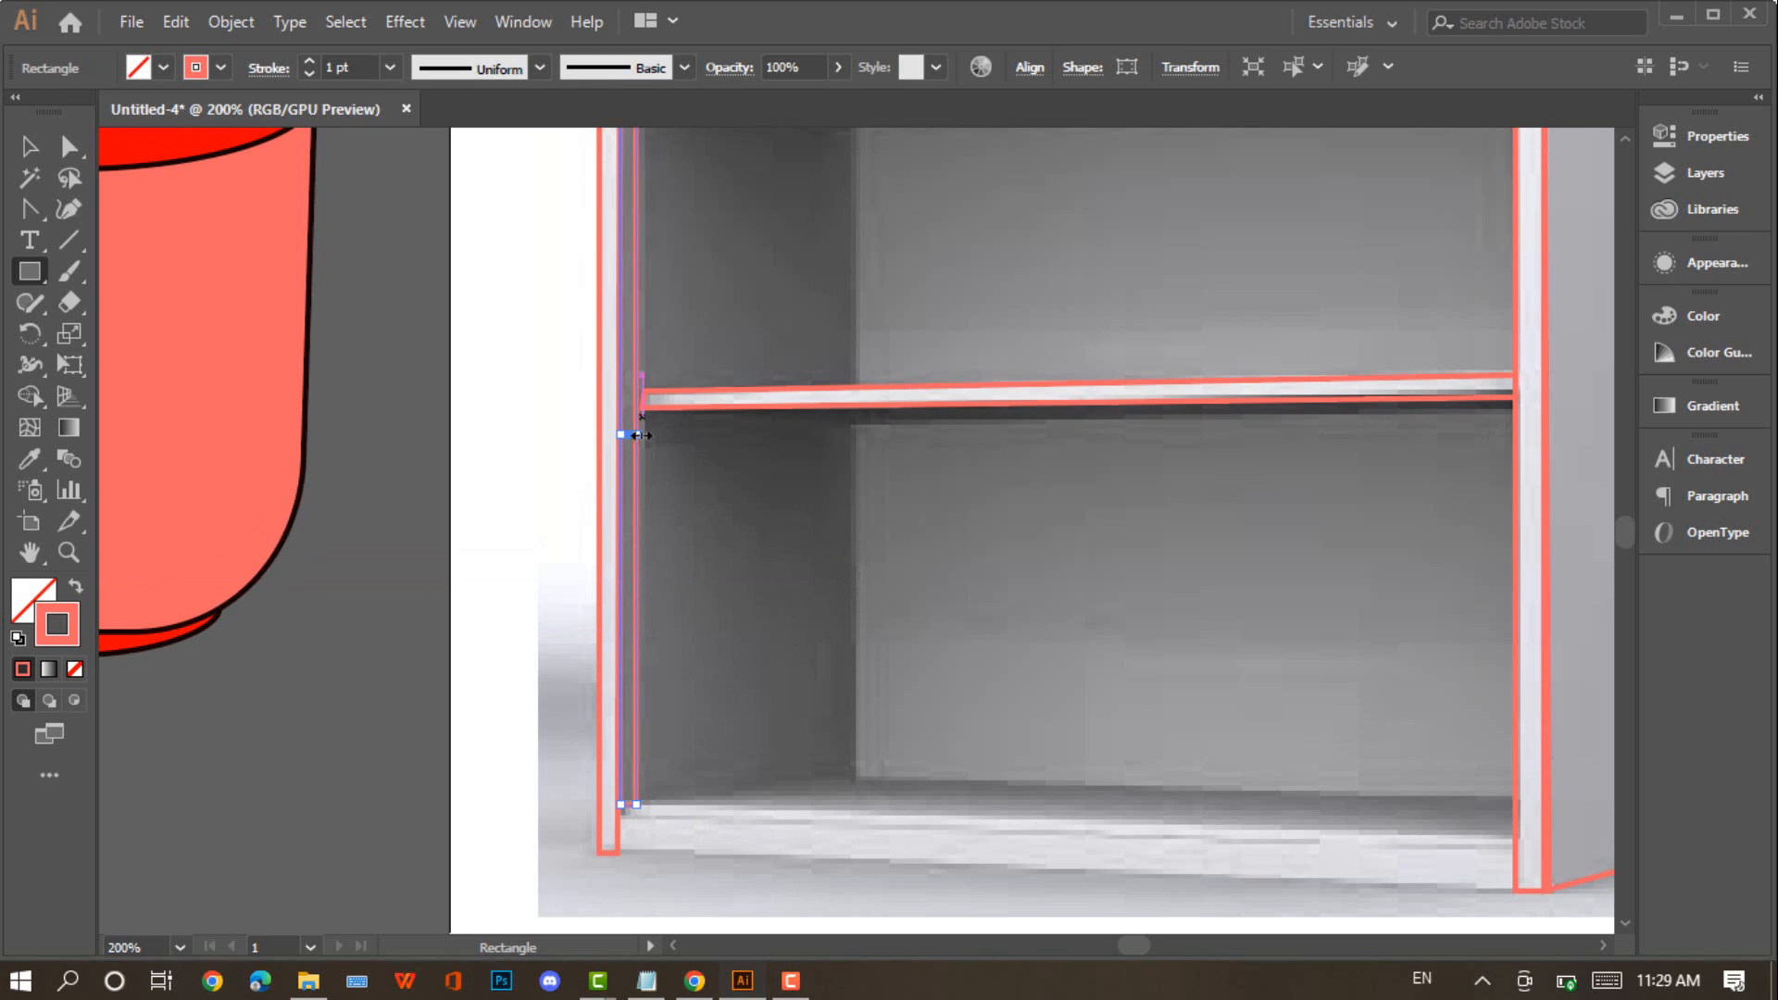
pyautogui.moveTo(637, 435); pyautogui.dragTo(645, 437)
# Draw a rectangle over the upper compartment's left inner wall and move its four anchors onto the wall's corners
pyautogui.scroll(3, 800, 425)
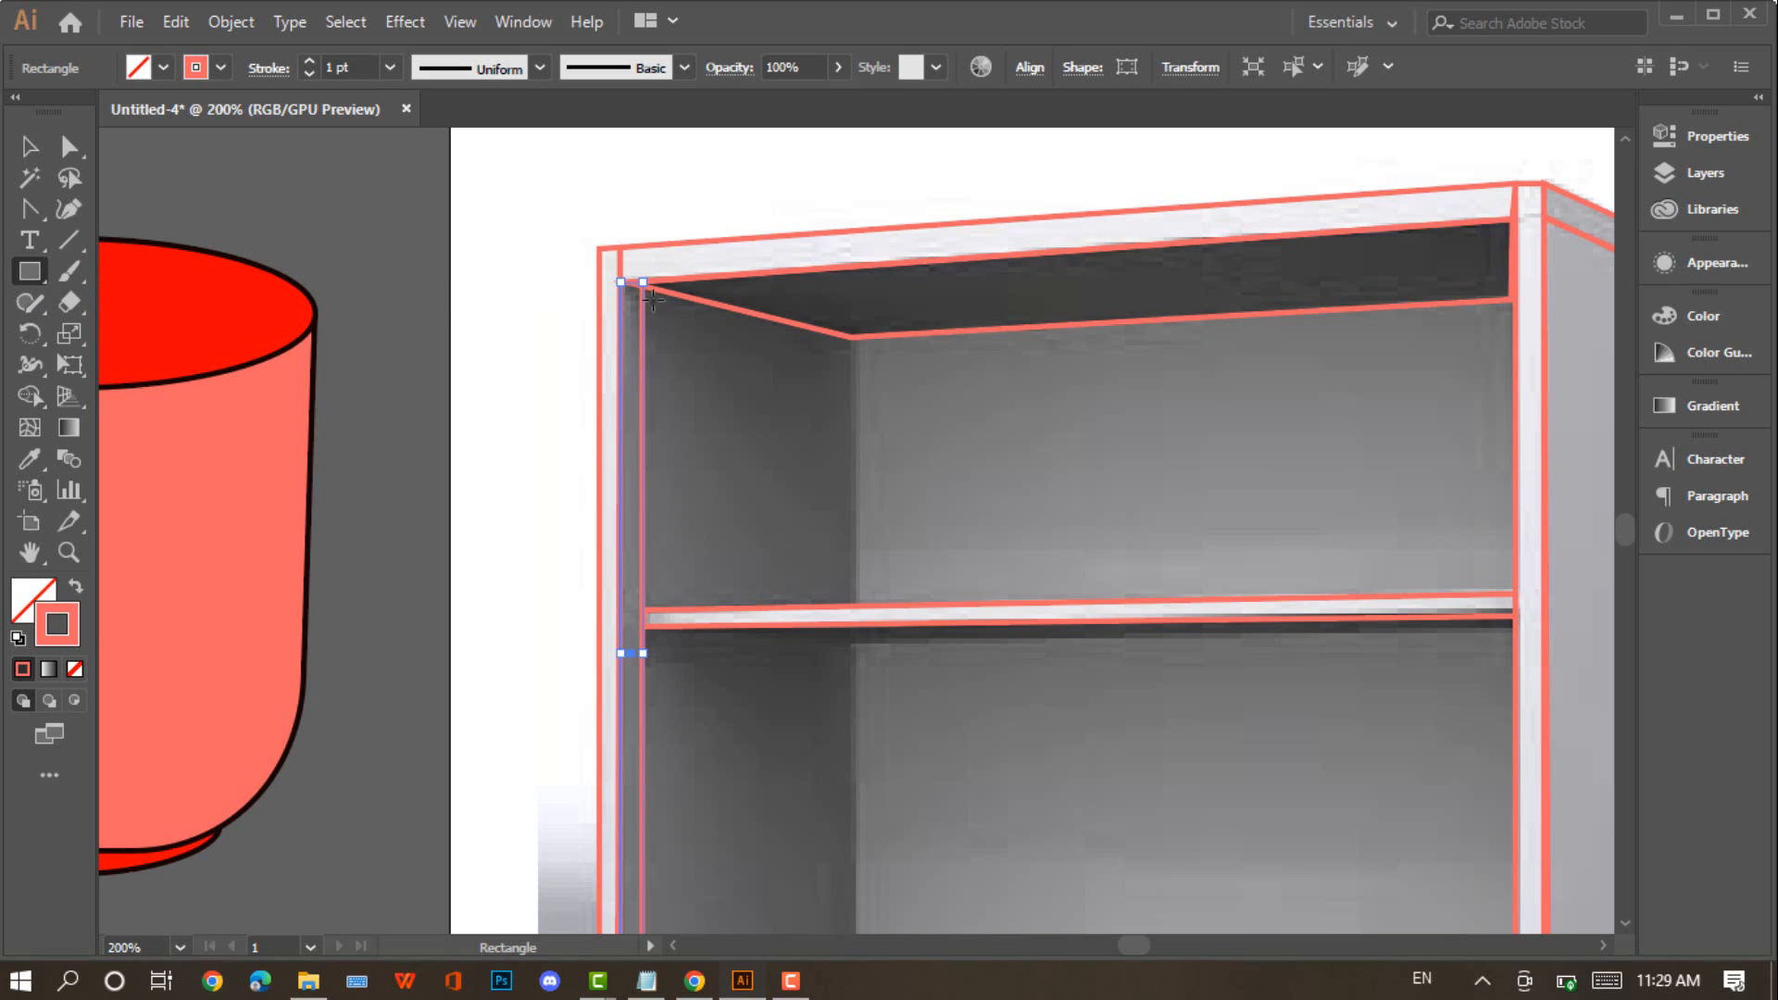
pyautogui.moveTo(651, 298); pyautogui.dragTo(889, 592)
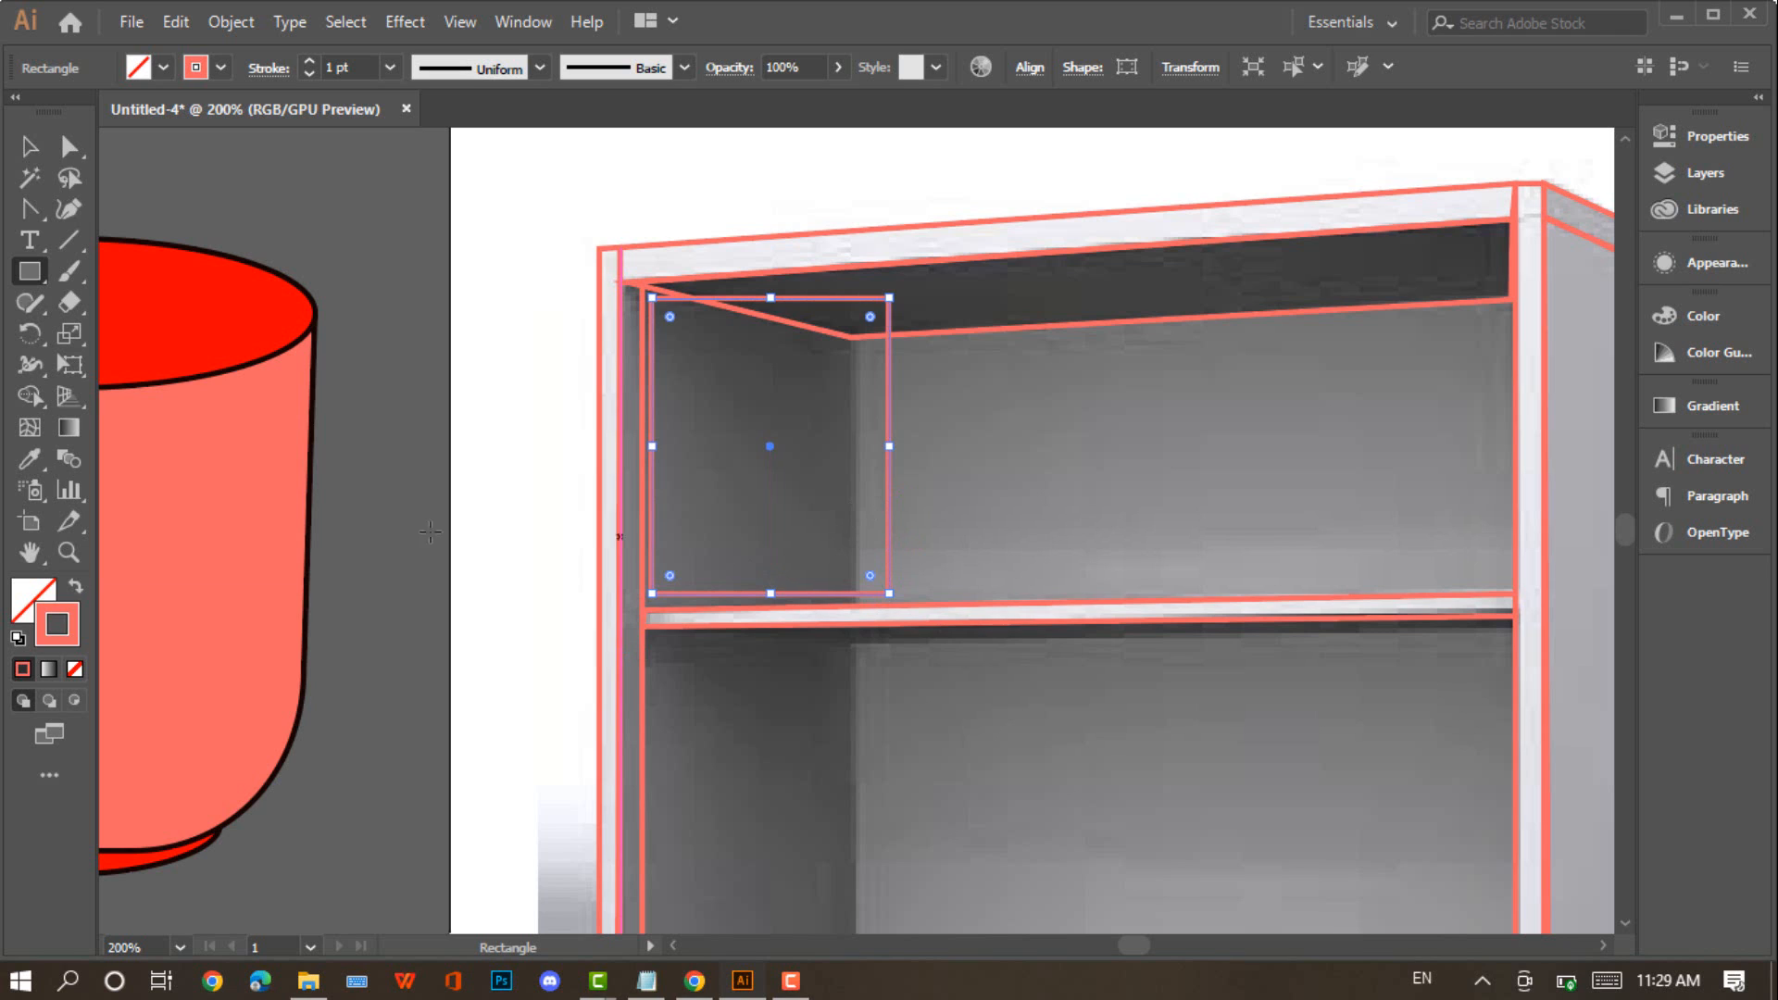
pyautogui.click(63, 153)
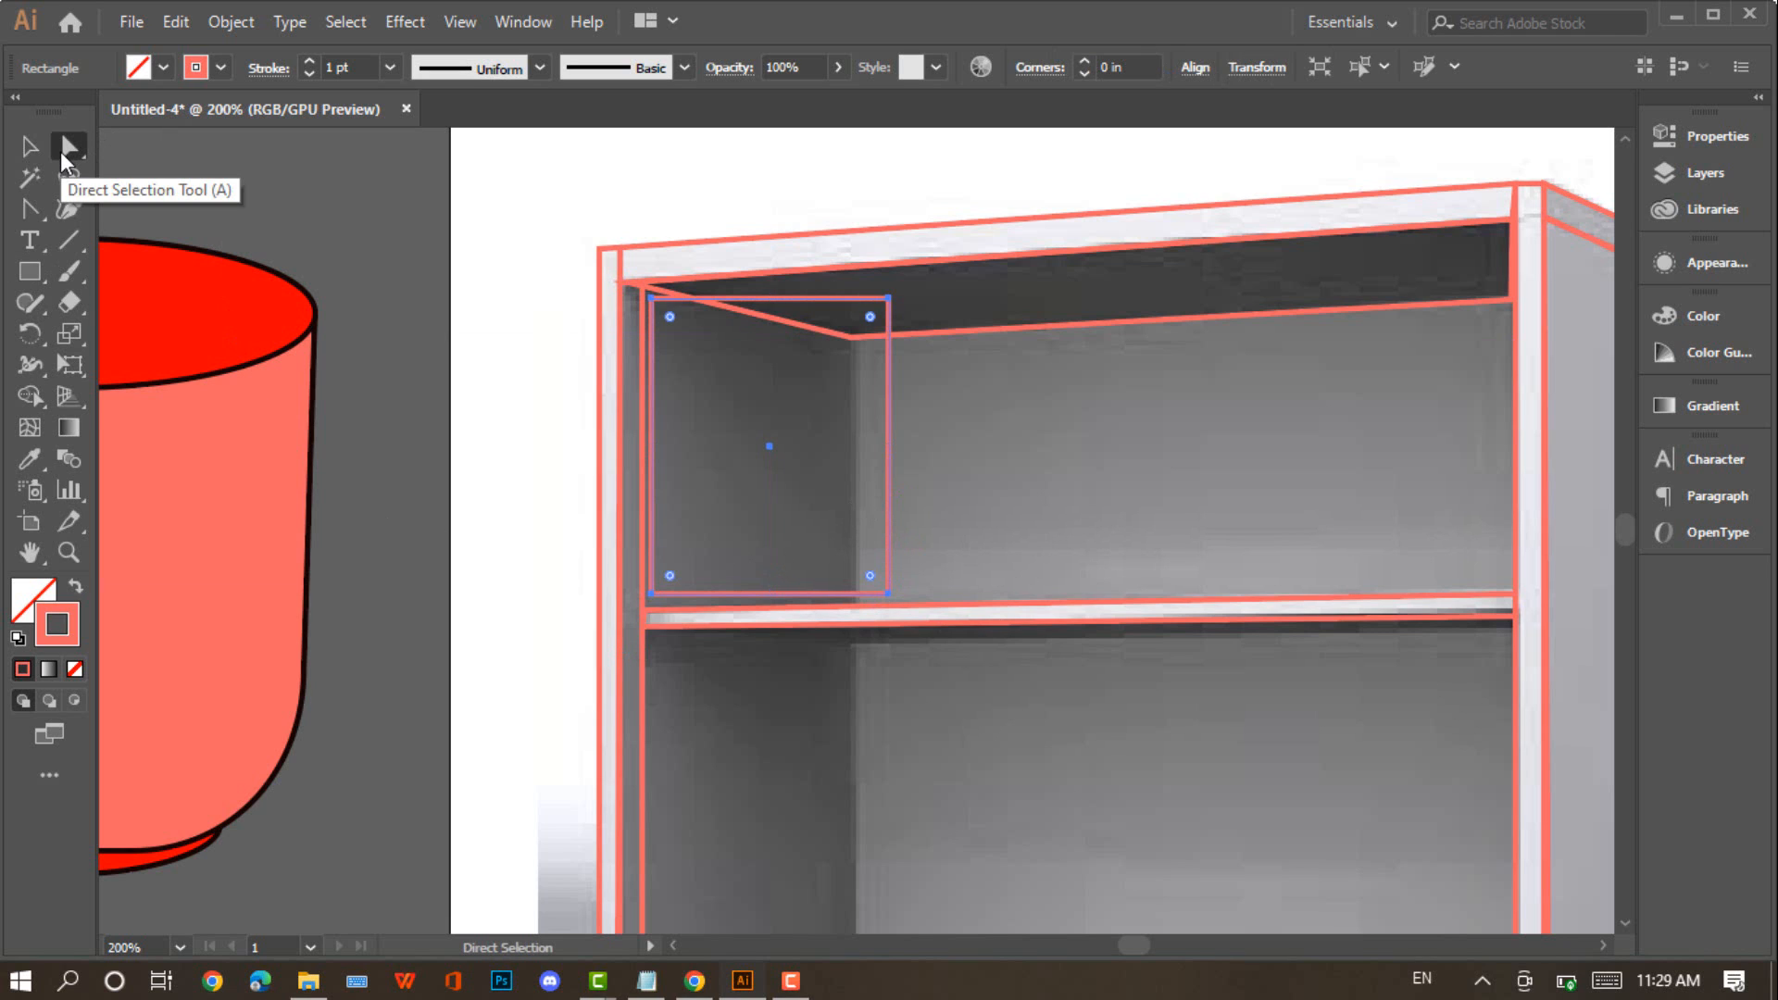
pyautogui.click(889, 298)
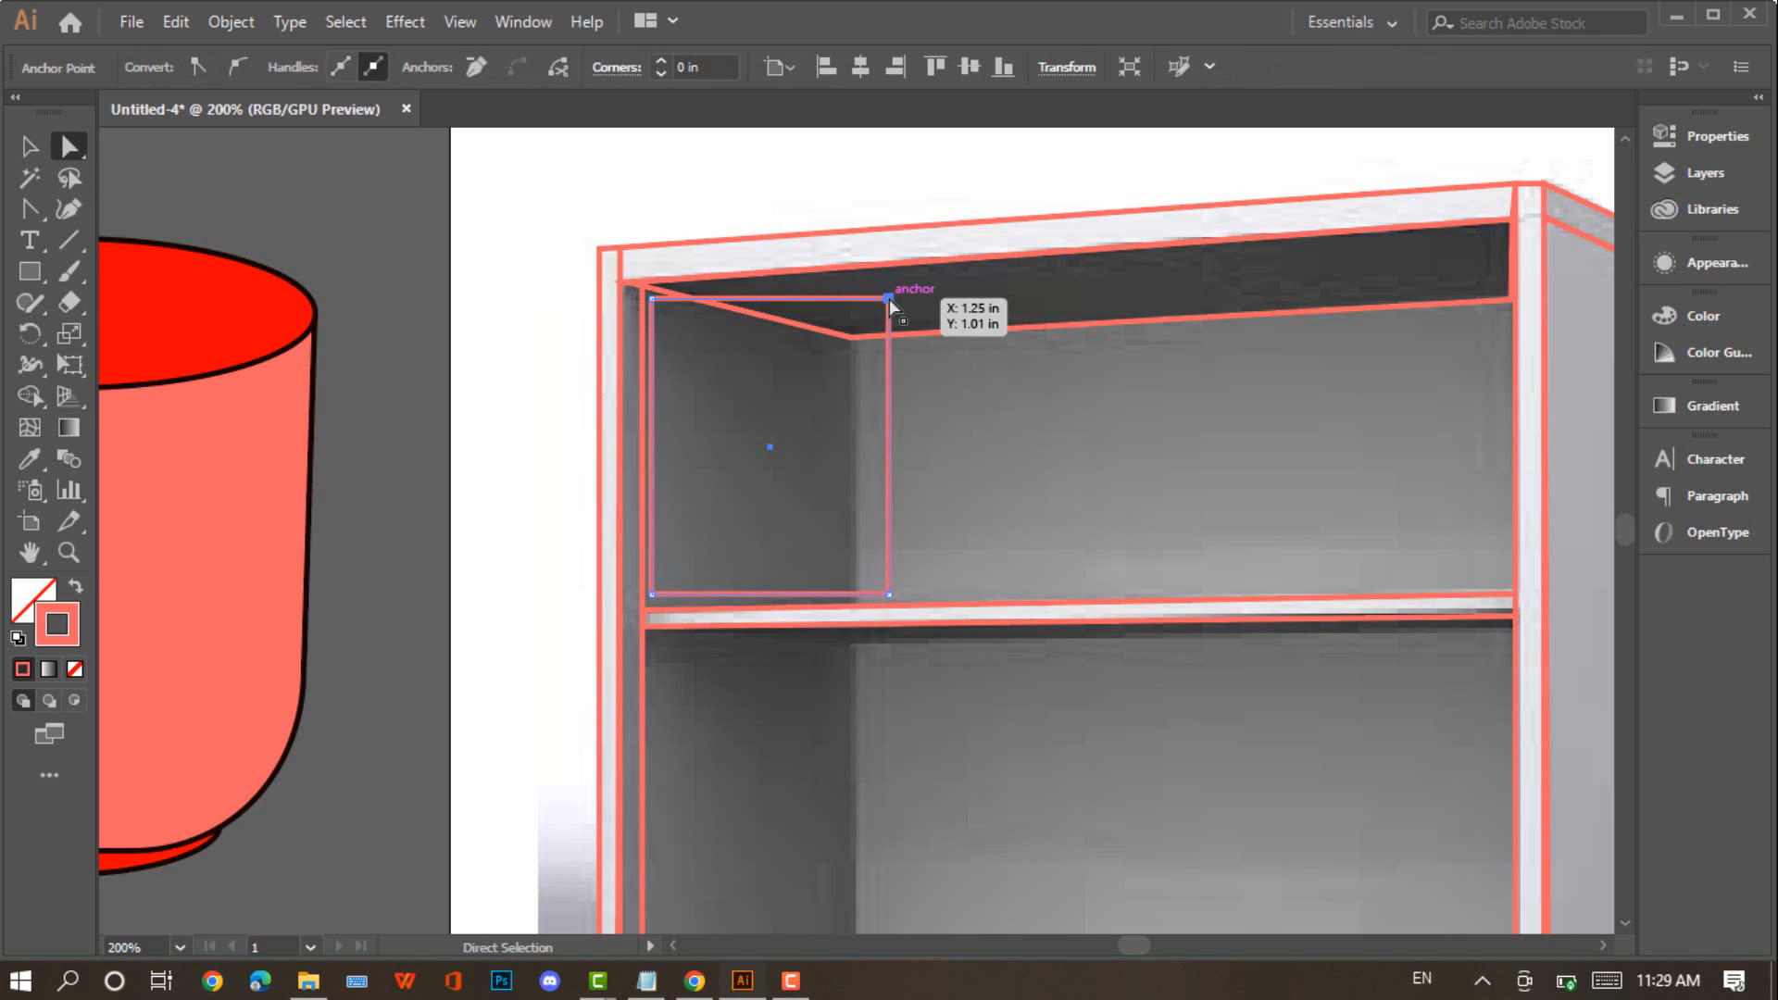
pyautogui.moveTo(889, 299); pyautogui.dragTo(857, 343)
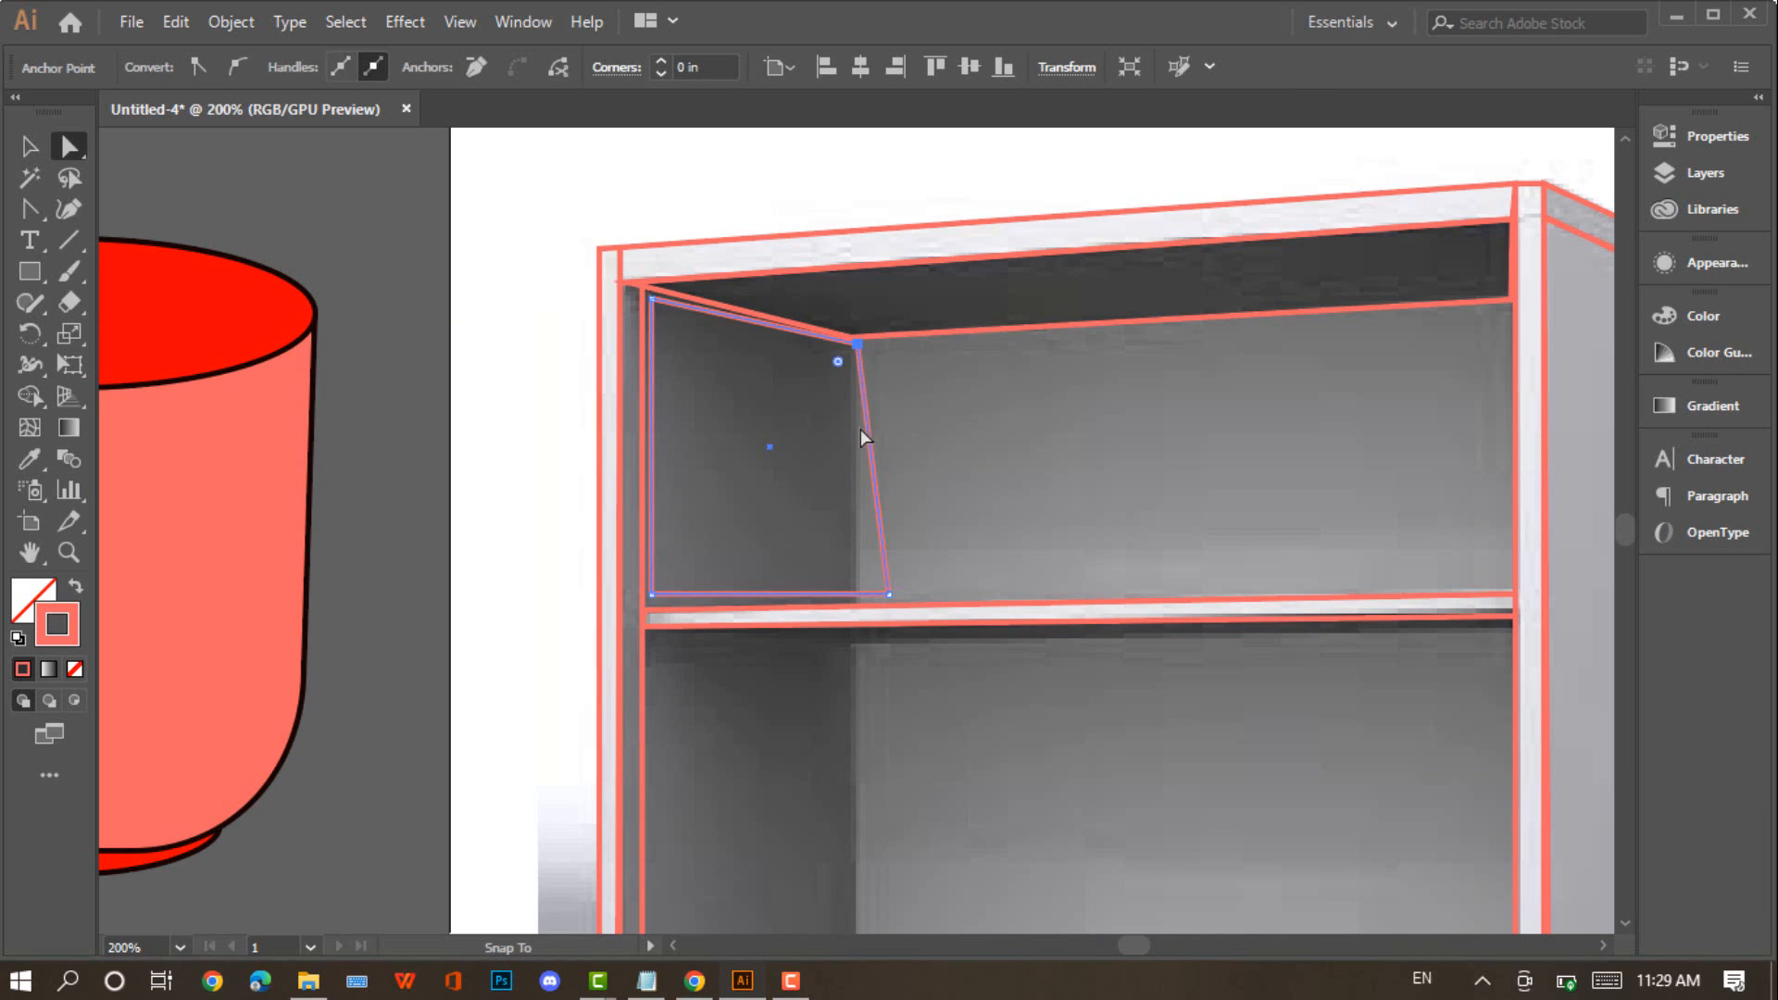
pyautogui.moveTo(888, 594); pyautogui.dragTo(862, 604)
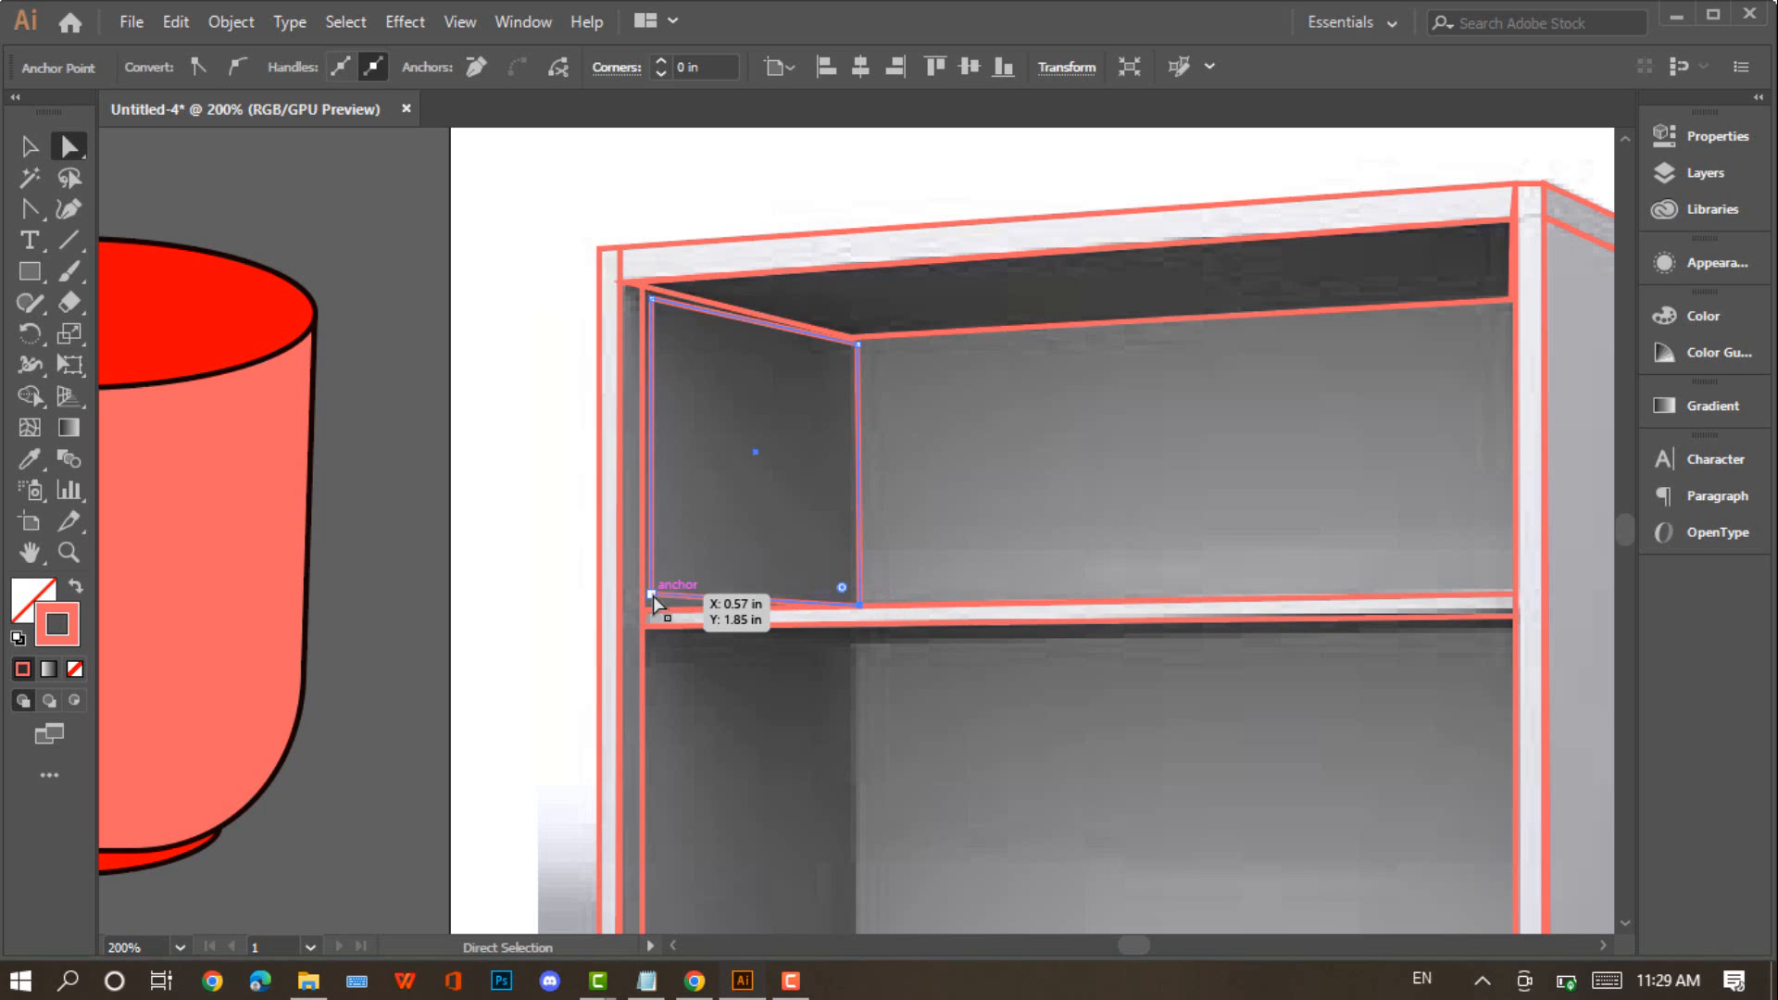
pyautogui.moveTo(653, 597); pyautogui.dragTo(646, 614)
pyautogui.click(652, 297)
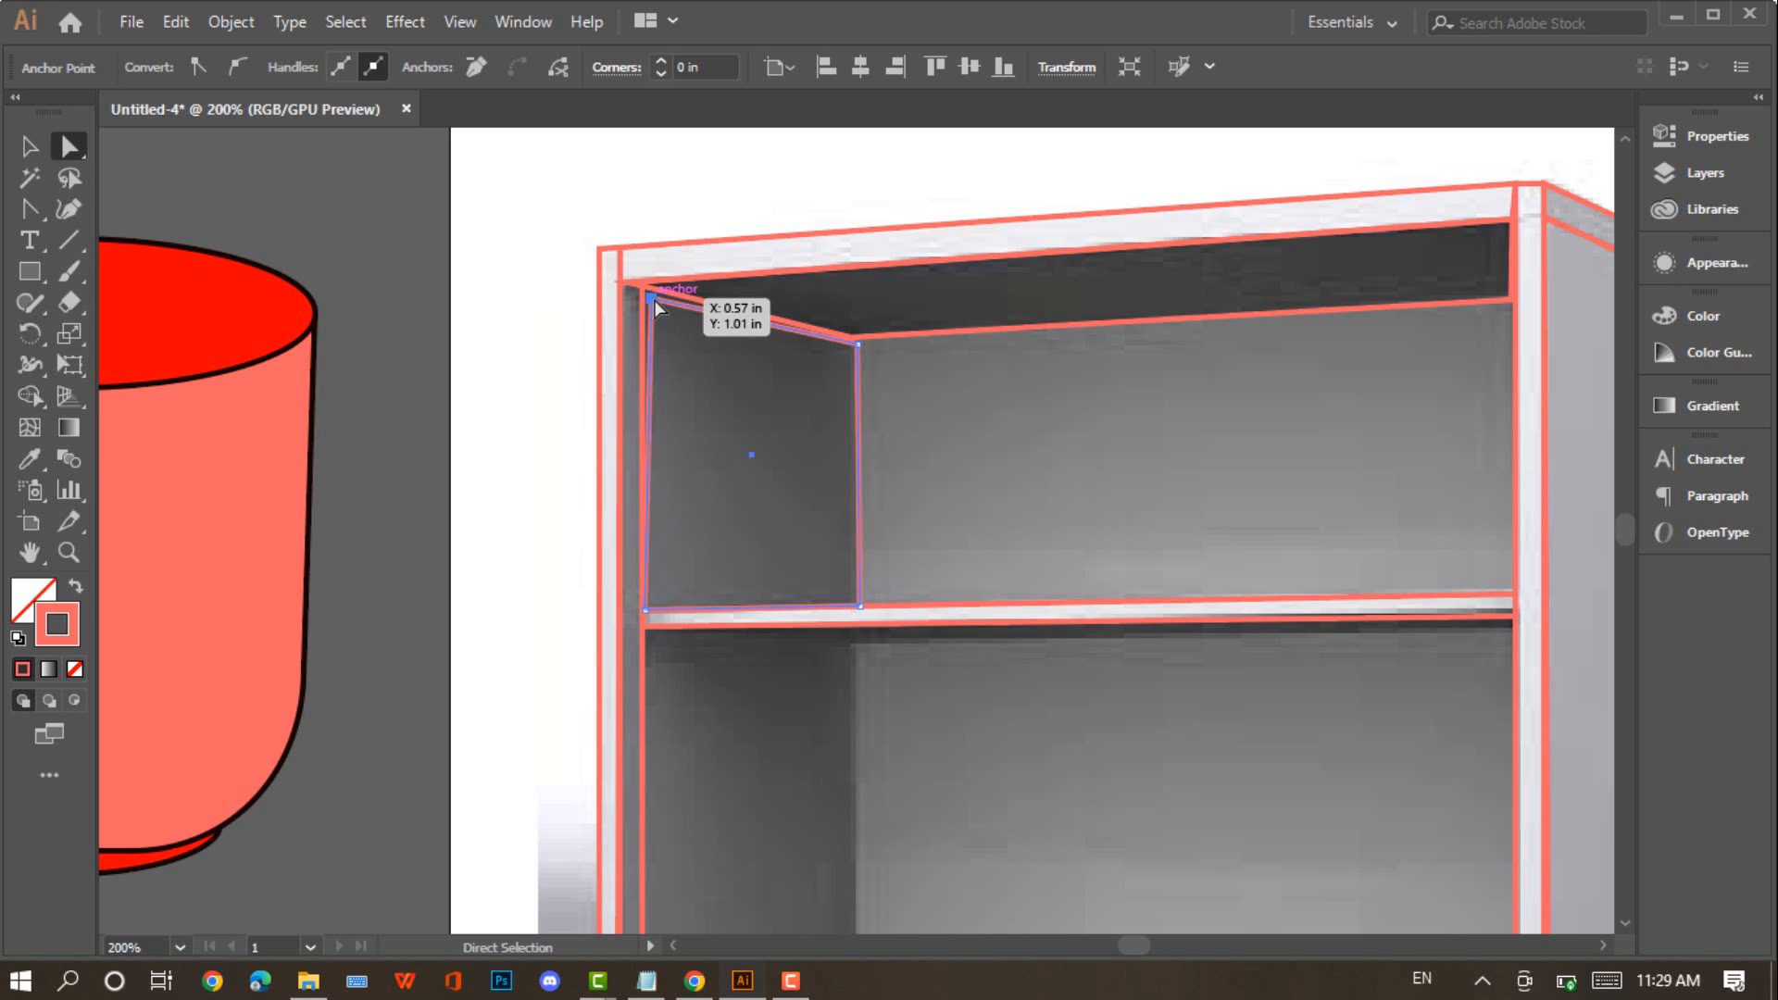
pyautogui.moveTo(649, 297); pyautogui.dragTo(644, 291)
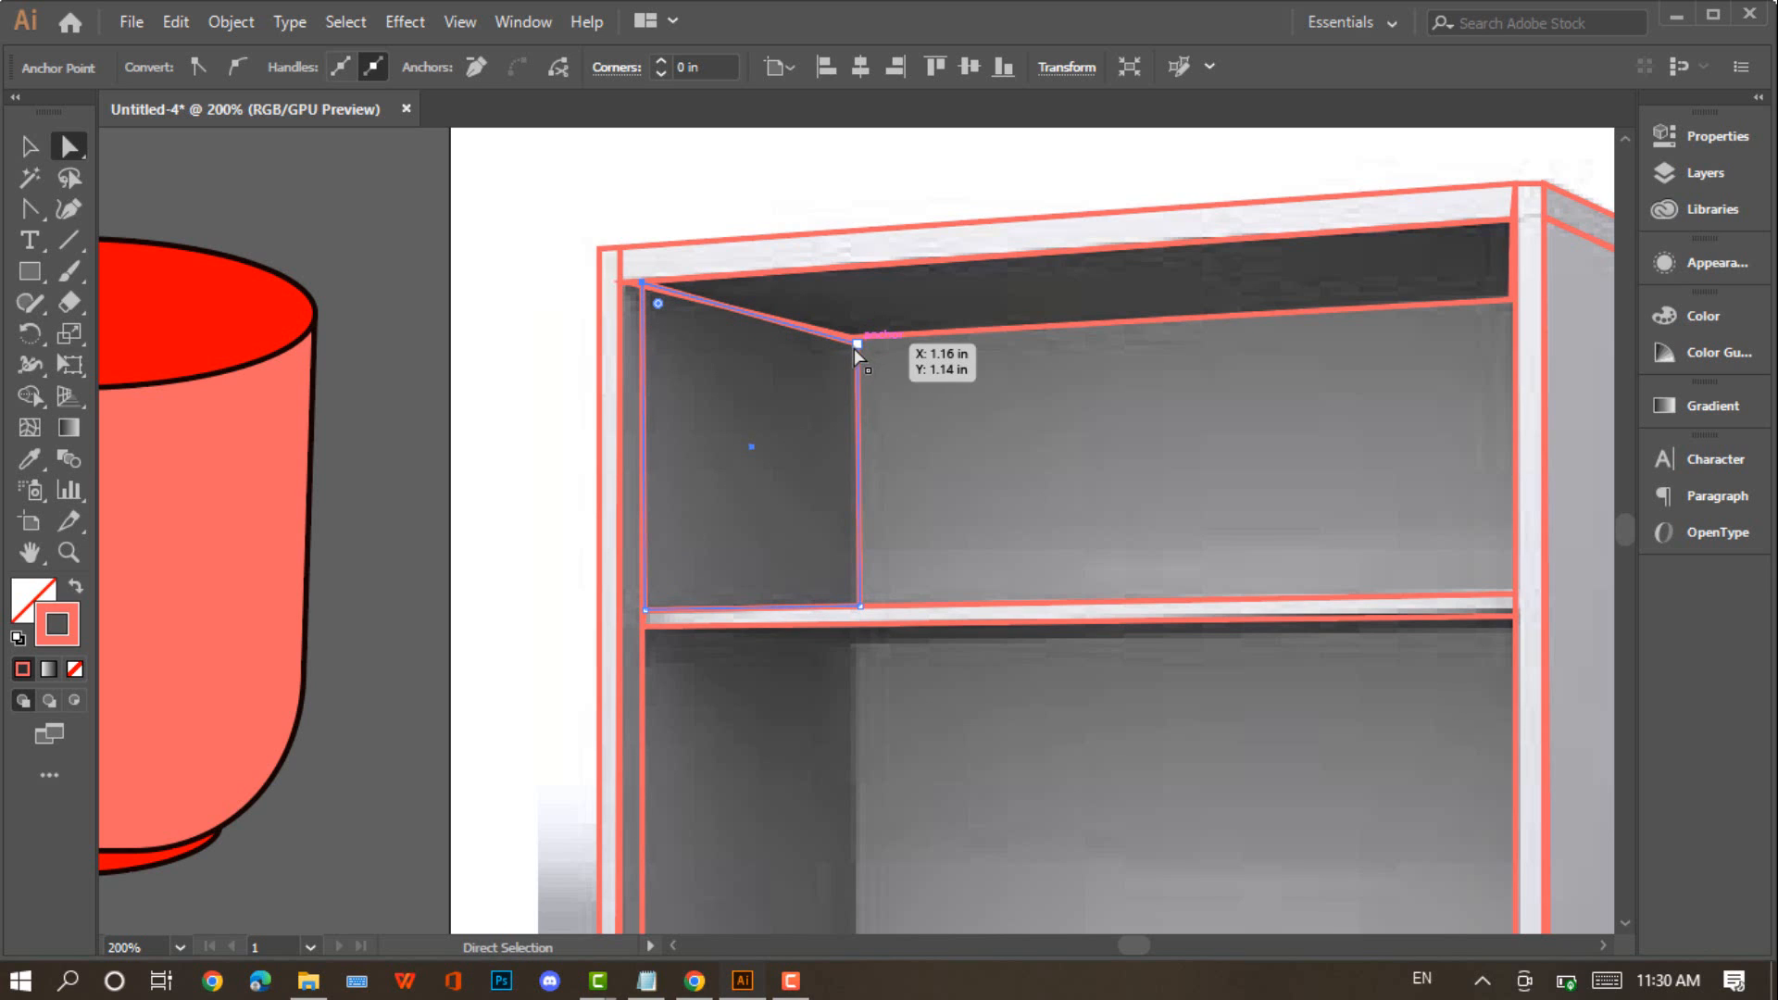
pyautogui.moveTo(853, 346); pyautogui.dragTo(848, 339)
pyautogui.click(853, 204)
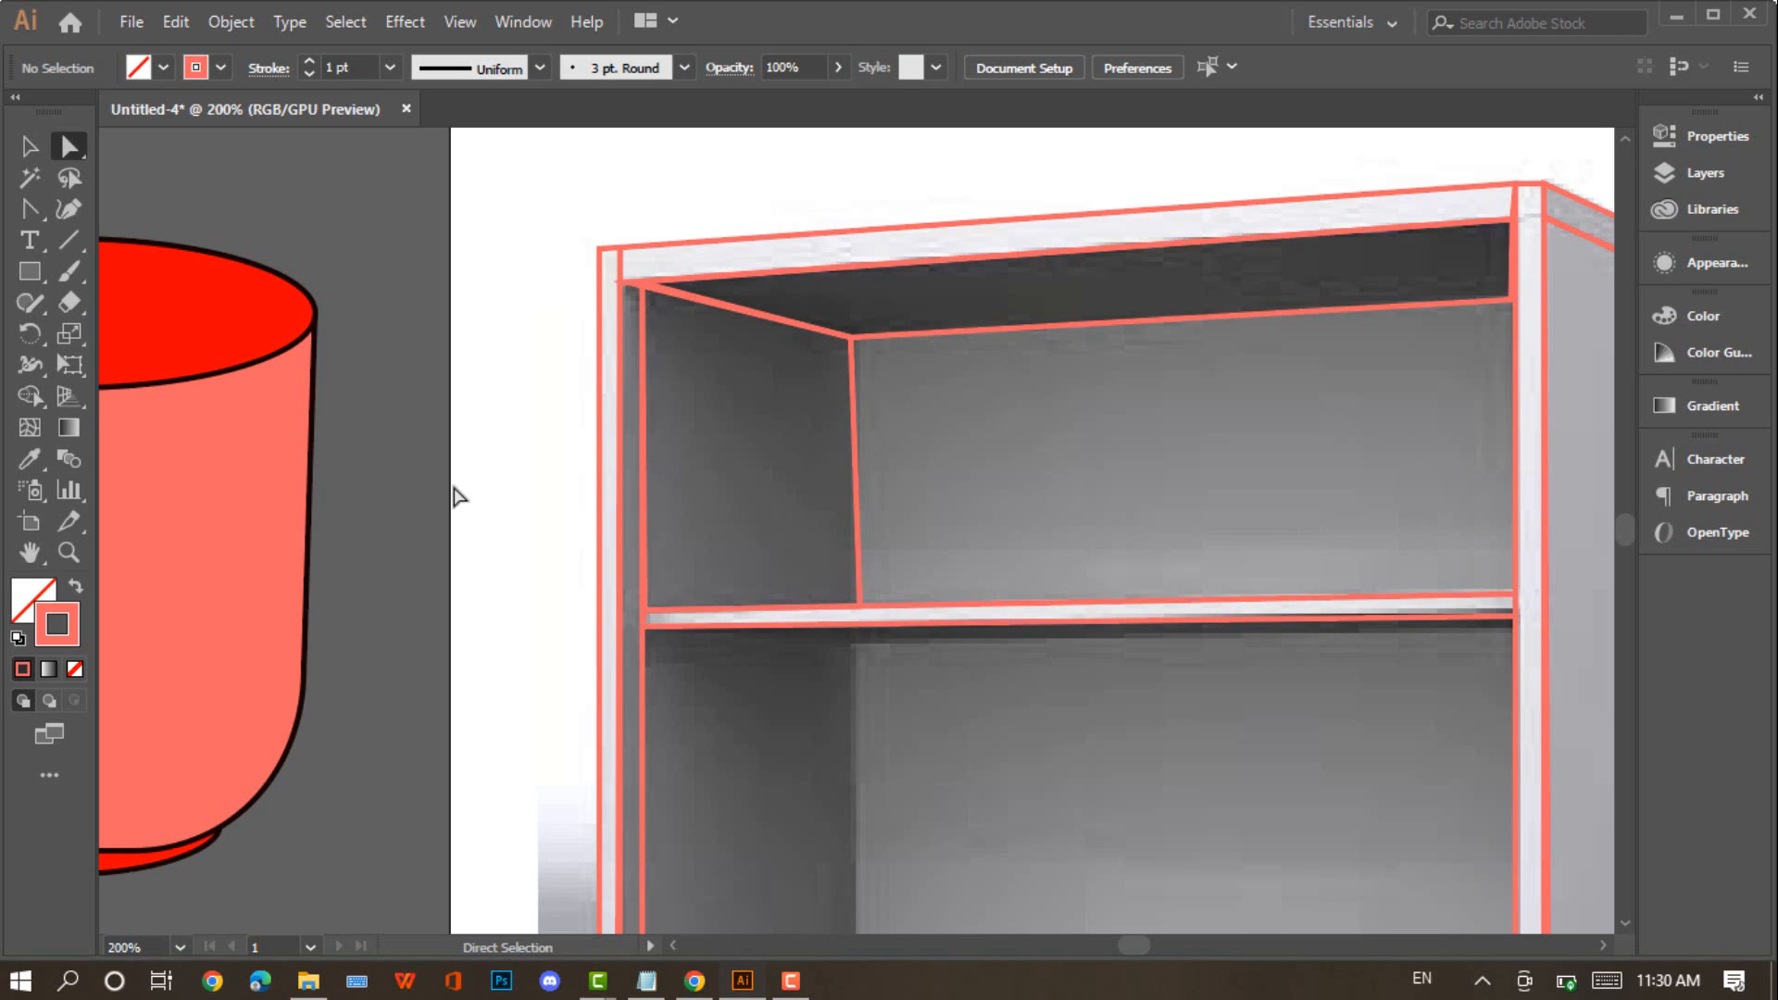
# Draw a rectangle over the upper compartment's back panel and move its upper-right and two lower anchors onto the panel's corners
pyautogui.click(32, 271)
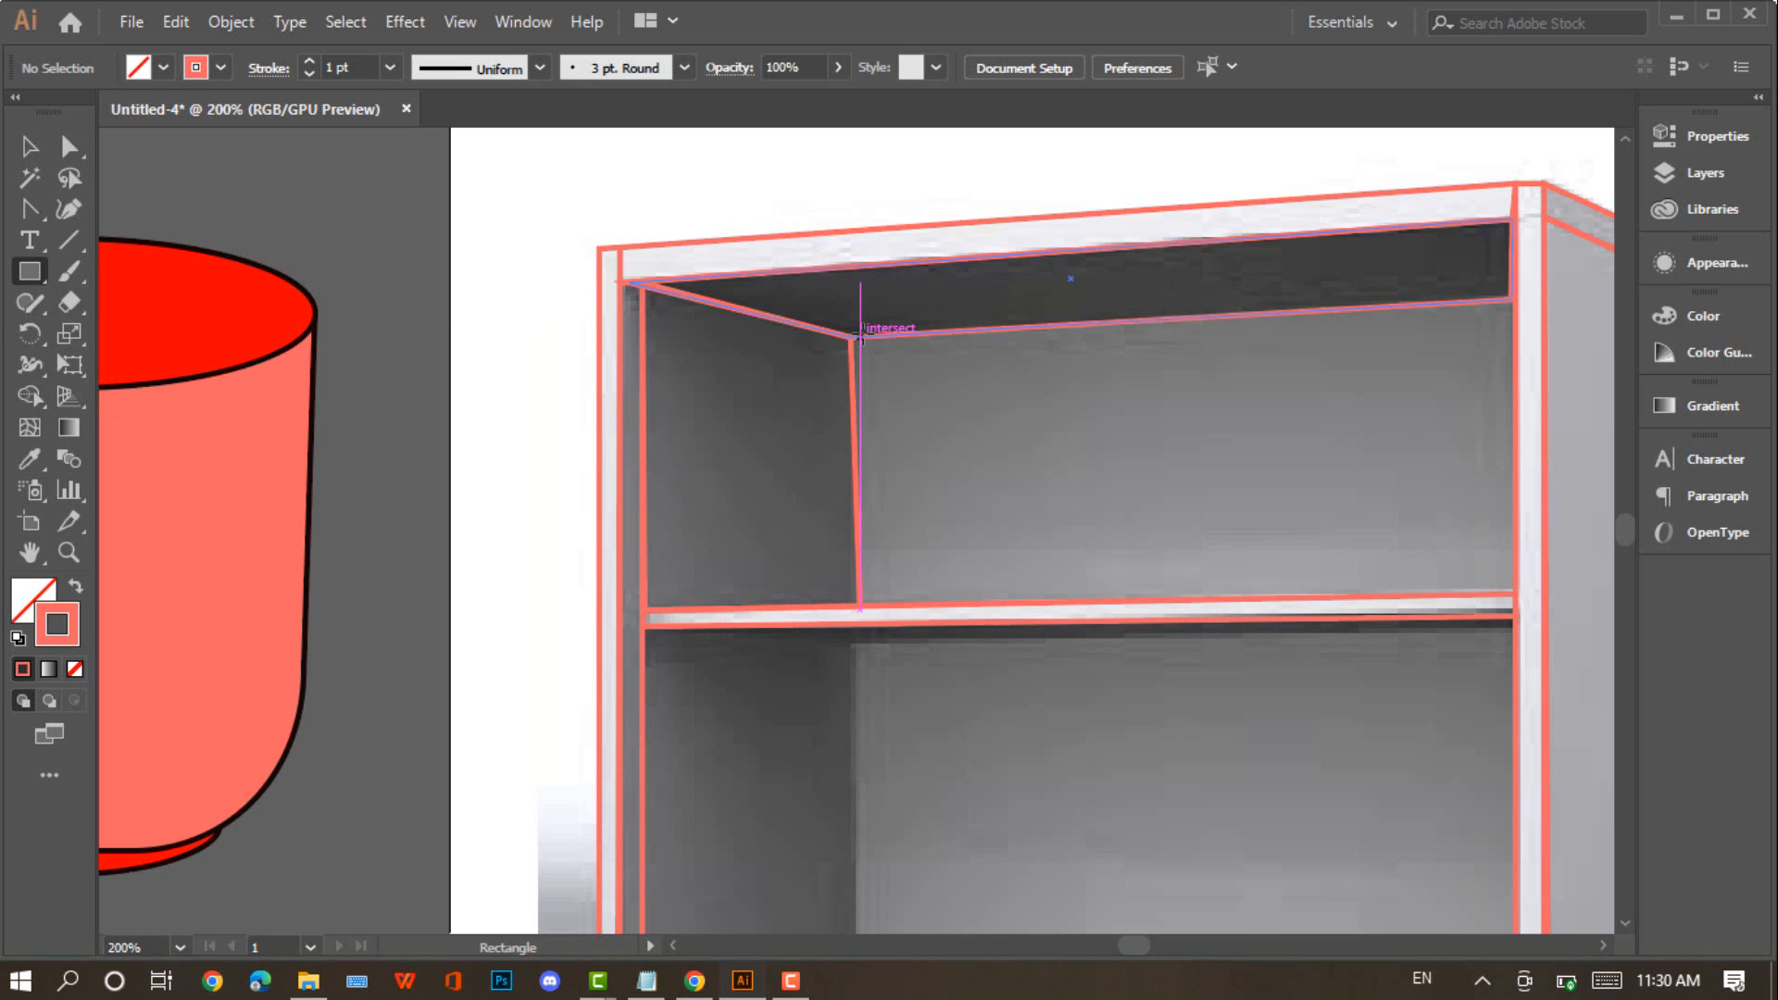
pyautogui.moveTo(851, 338); pyautogui.dragTo(1504, 593)
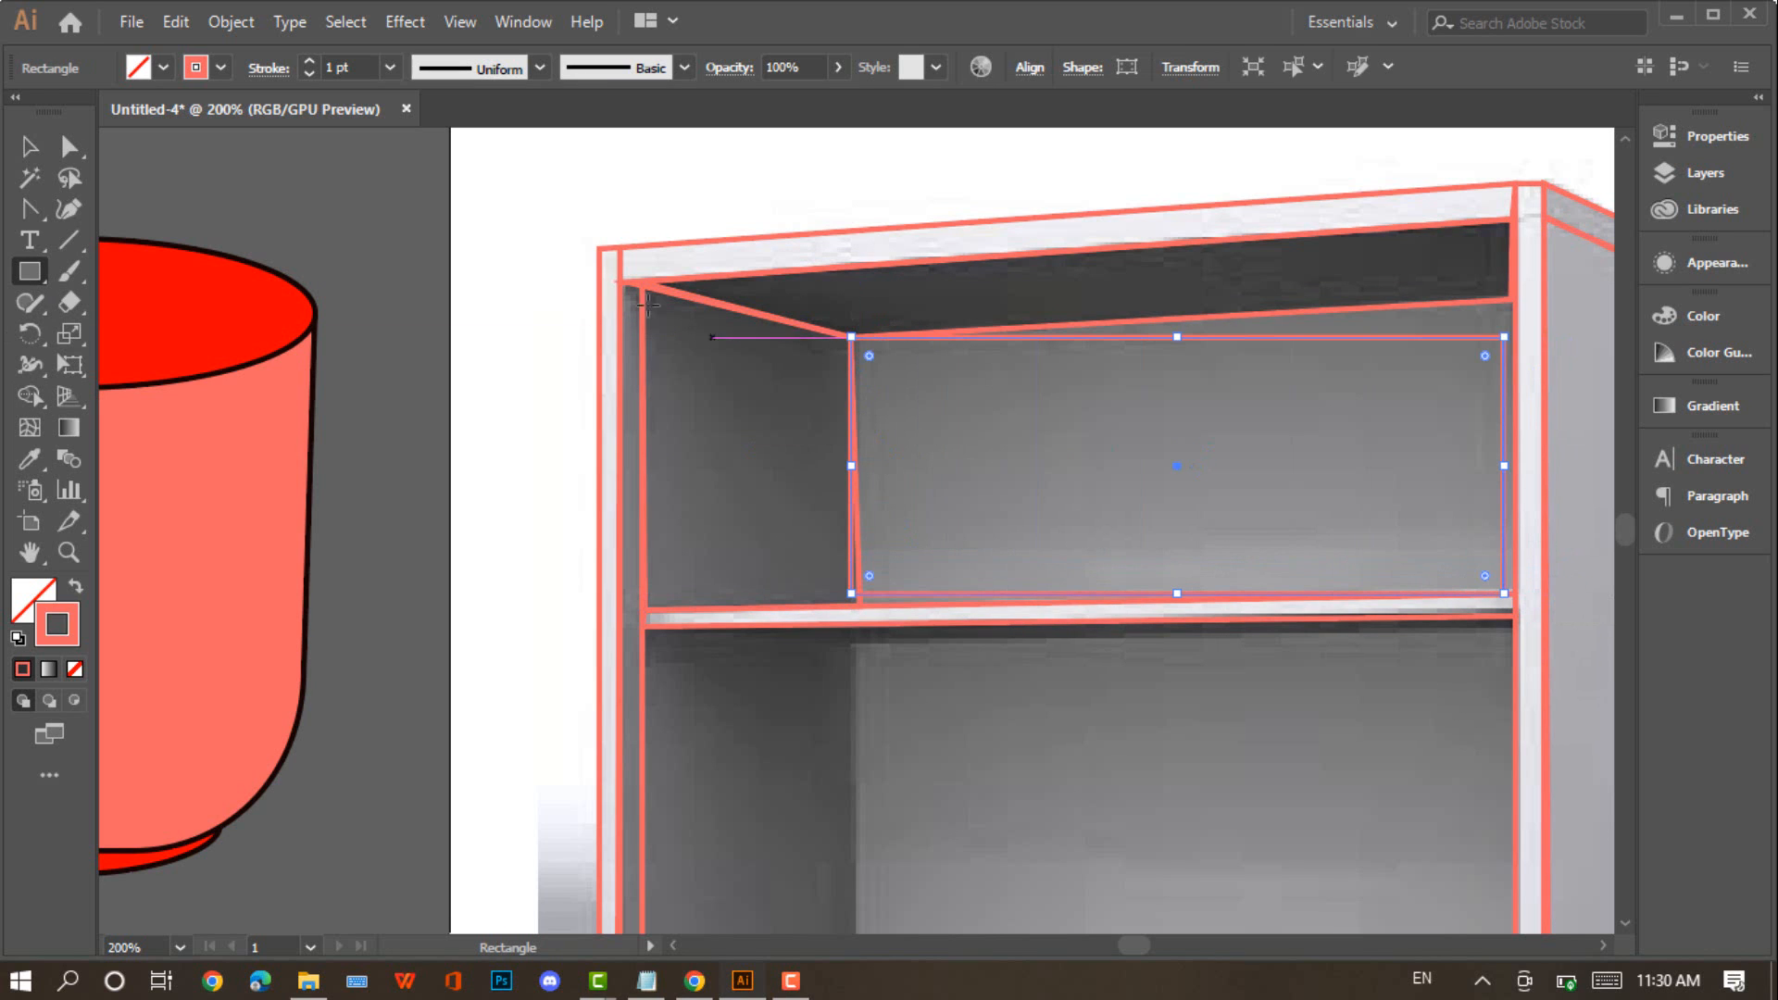
pyautogui.click(68, 150)
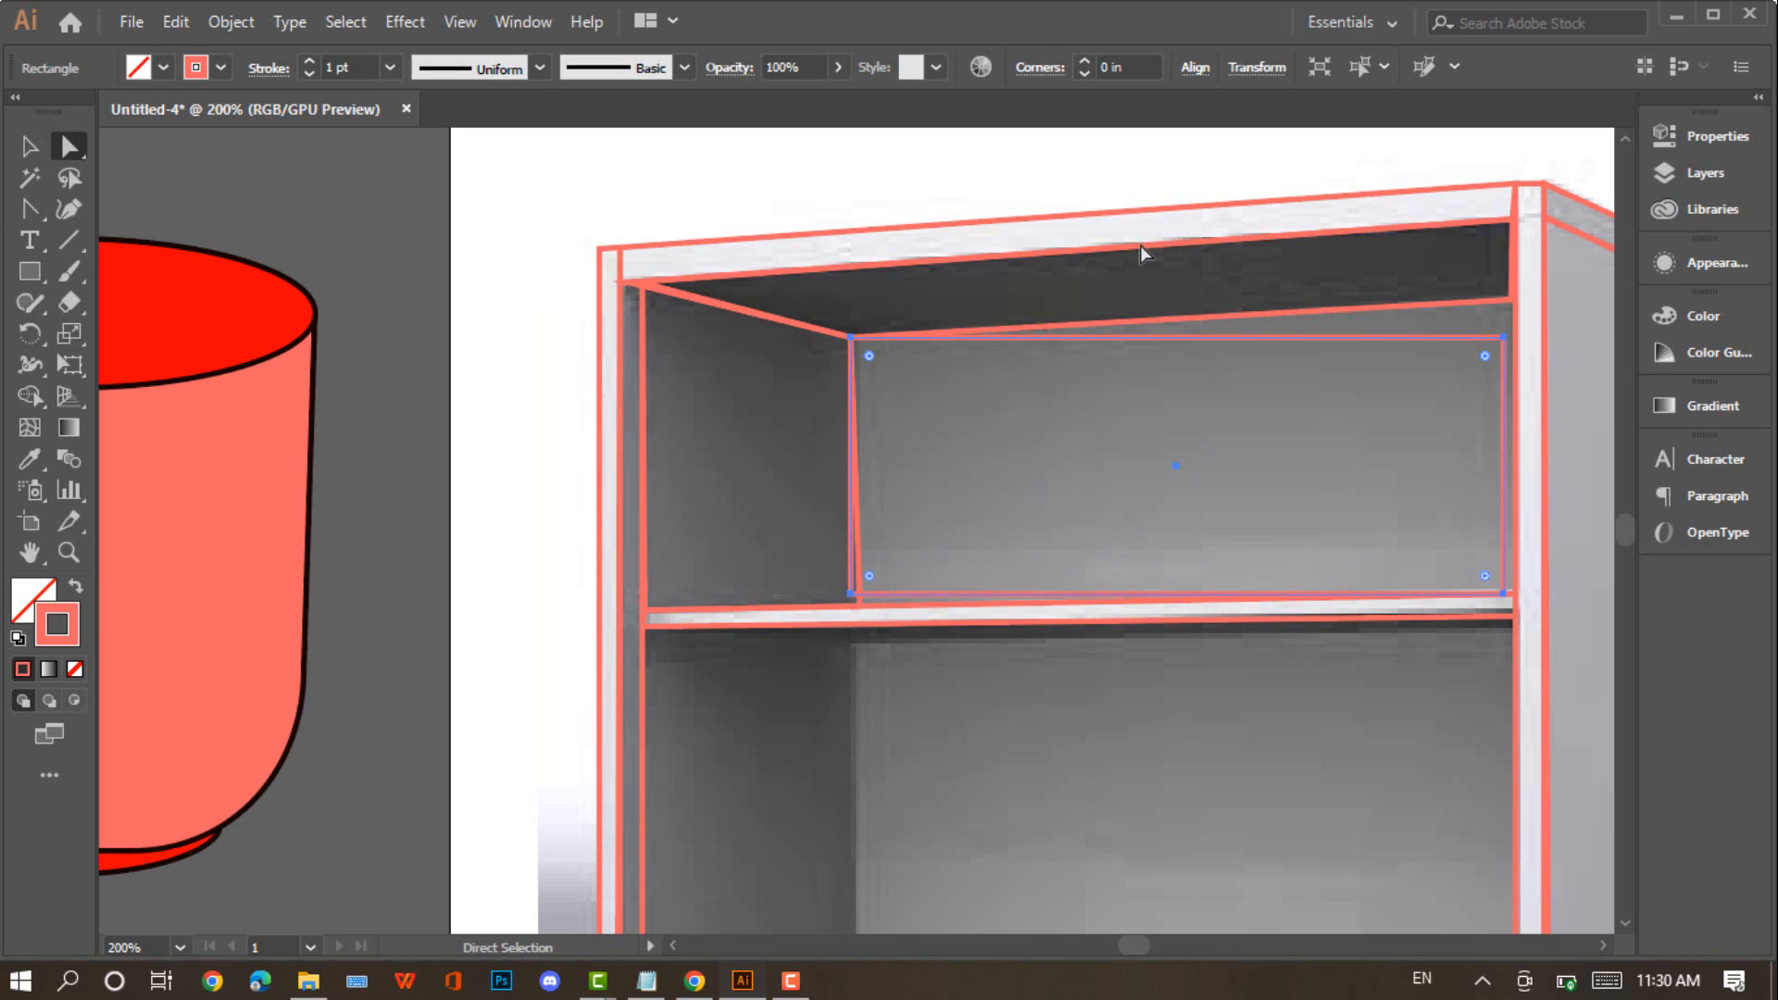
pyautogui.click(1502, 337)
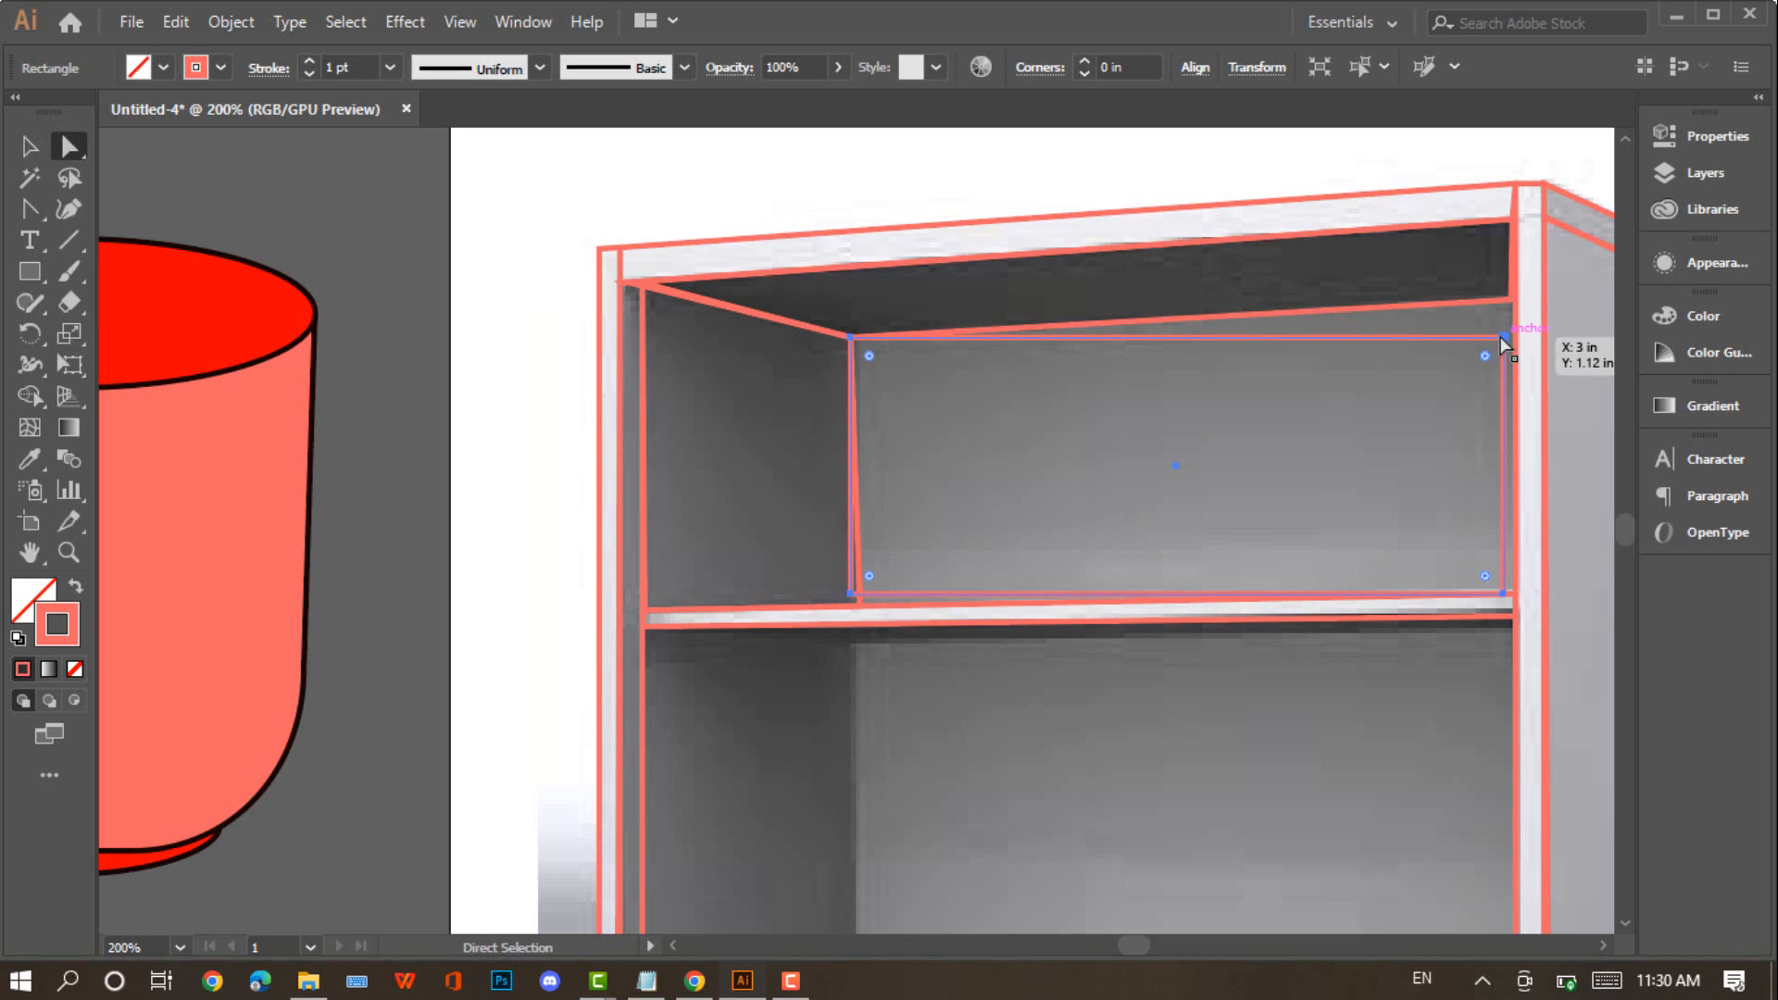
pyautogui.moveTo(1508, 338); pyautogui.dragTo(1511, 300)
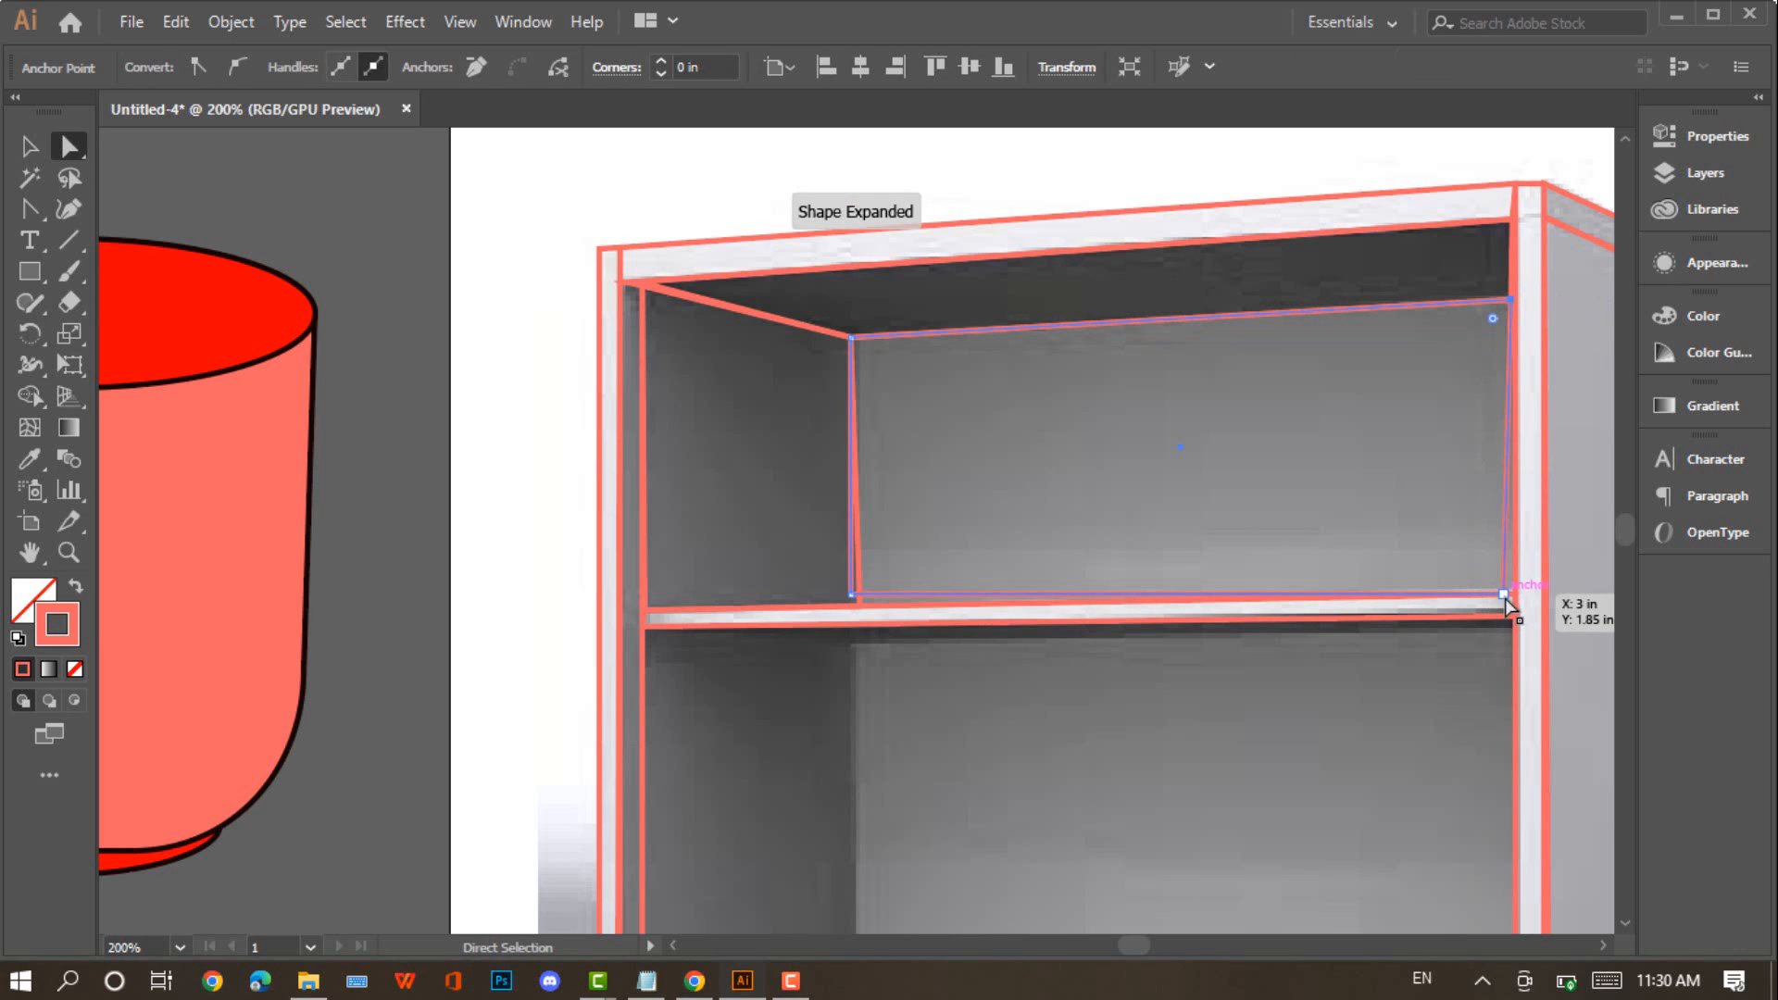
pyautogui.moveTo(1507, 595); pyautogui.dragTo(1512, 587)
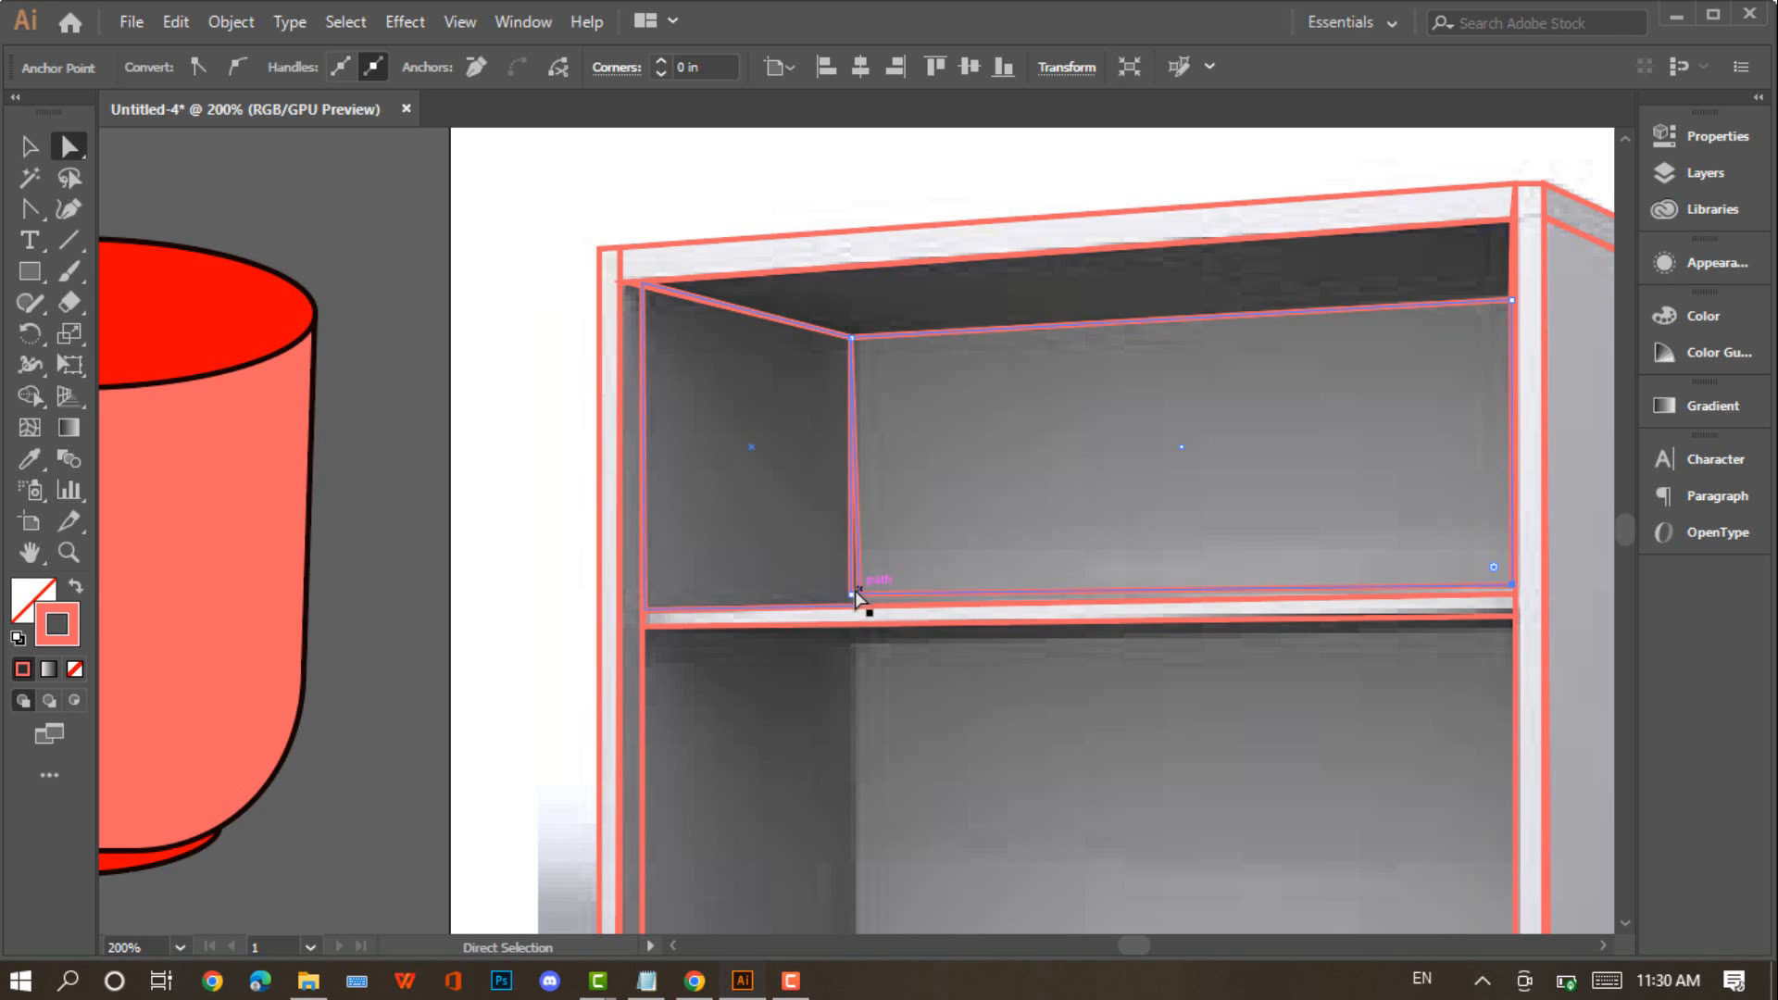
pyautogui.moveTo(855, 592); pyautogui.dragTo(859, 608)
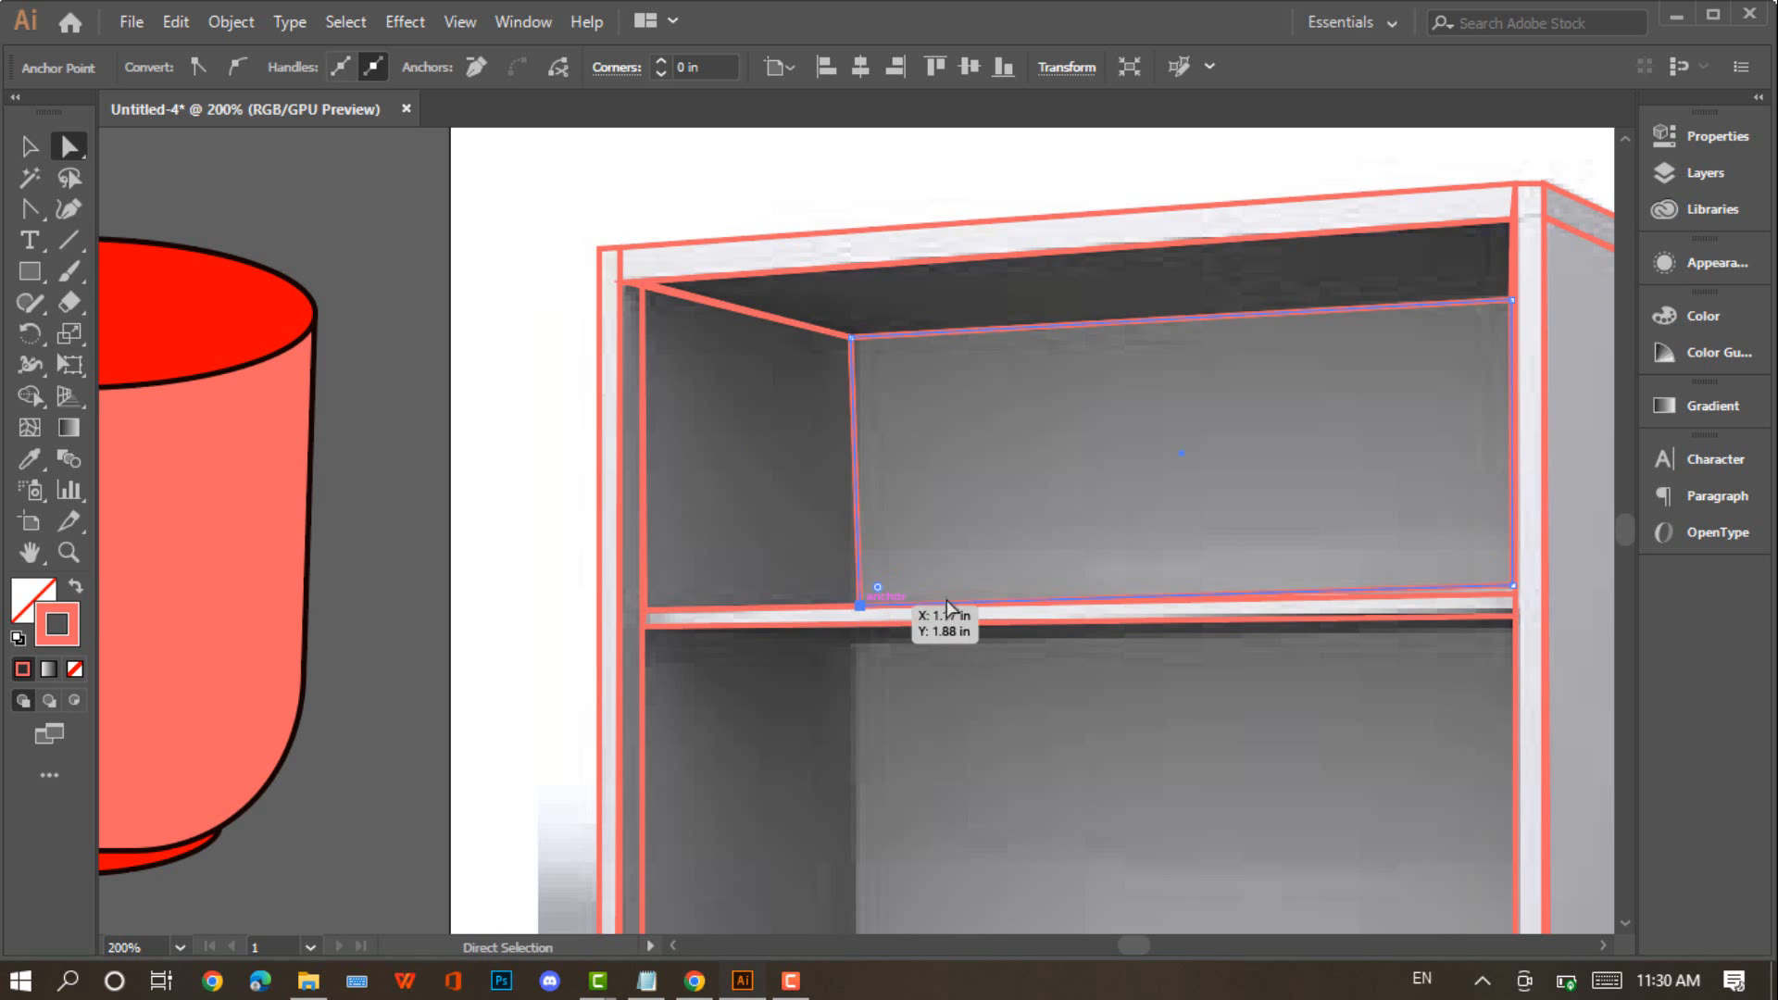
pyautogui.click(1014, 202)
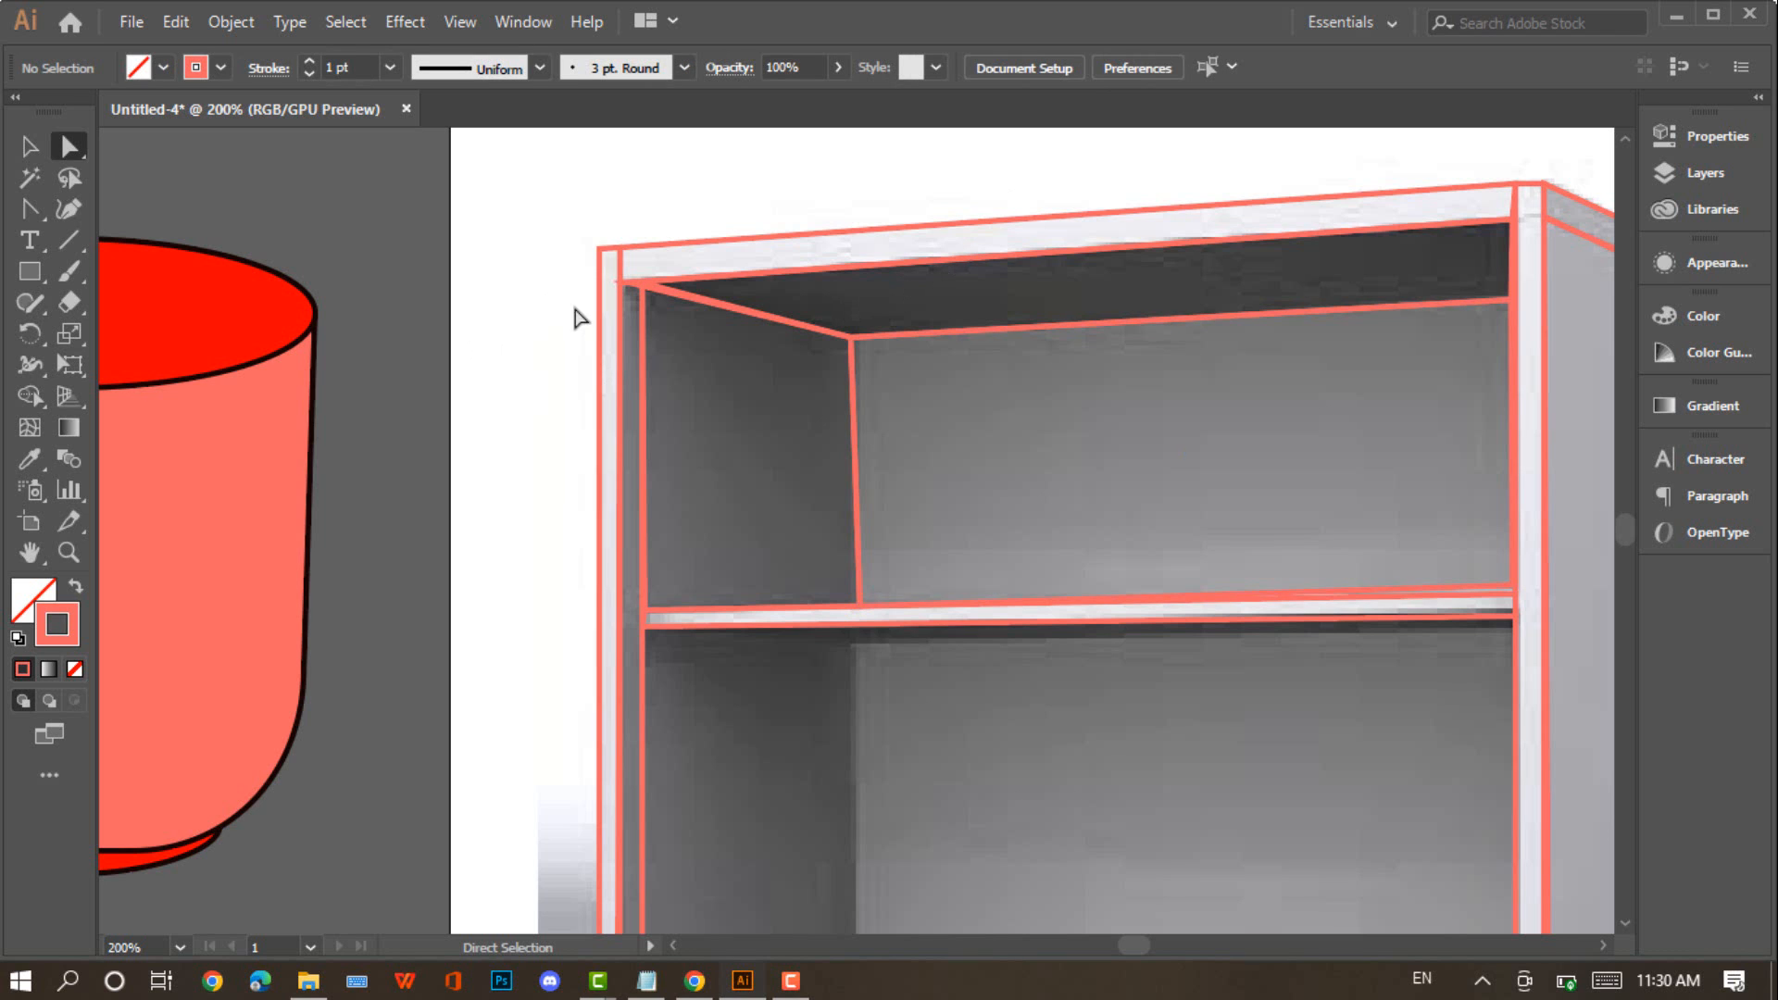
# Draw a rectangle over the base board between the front posts and move its lower-left and upper-right anchors to follow the board's slope
pyautogui.click(26, 148)
pyautogui.scroll(-5, 898, 435)
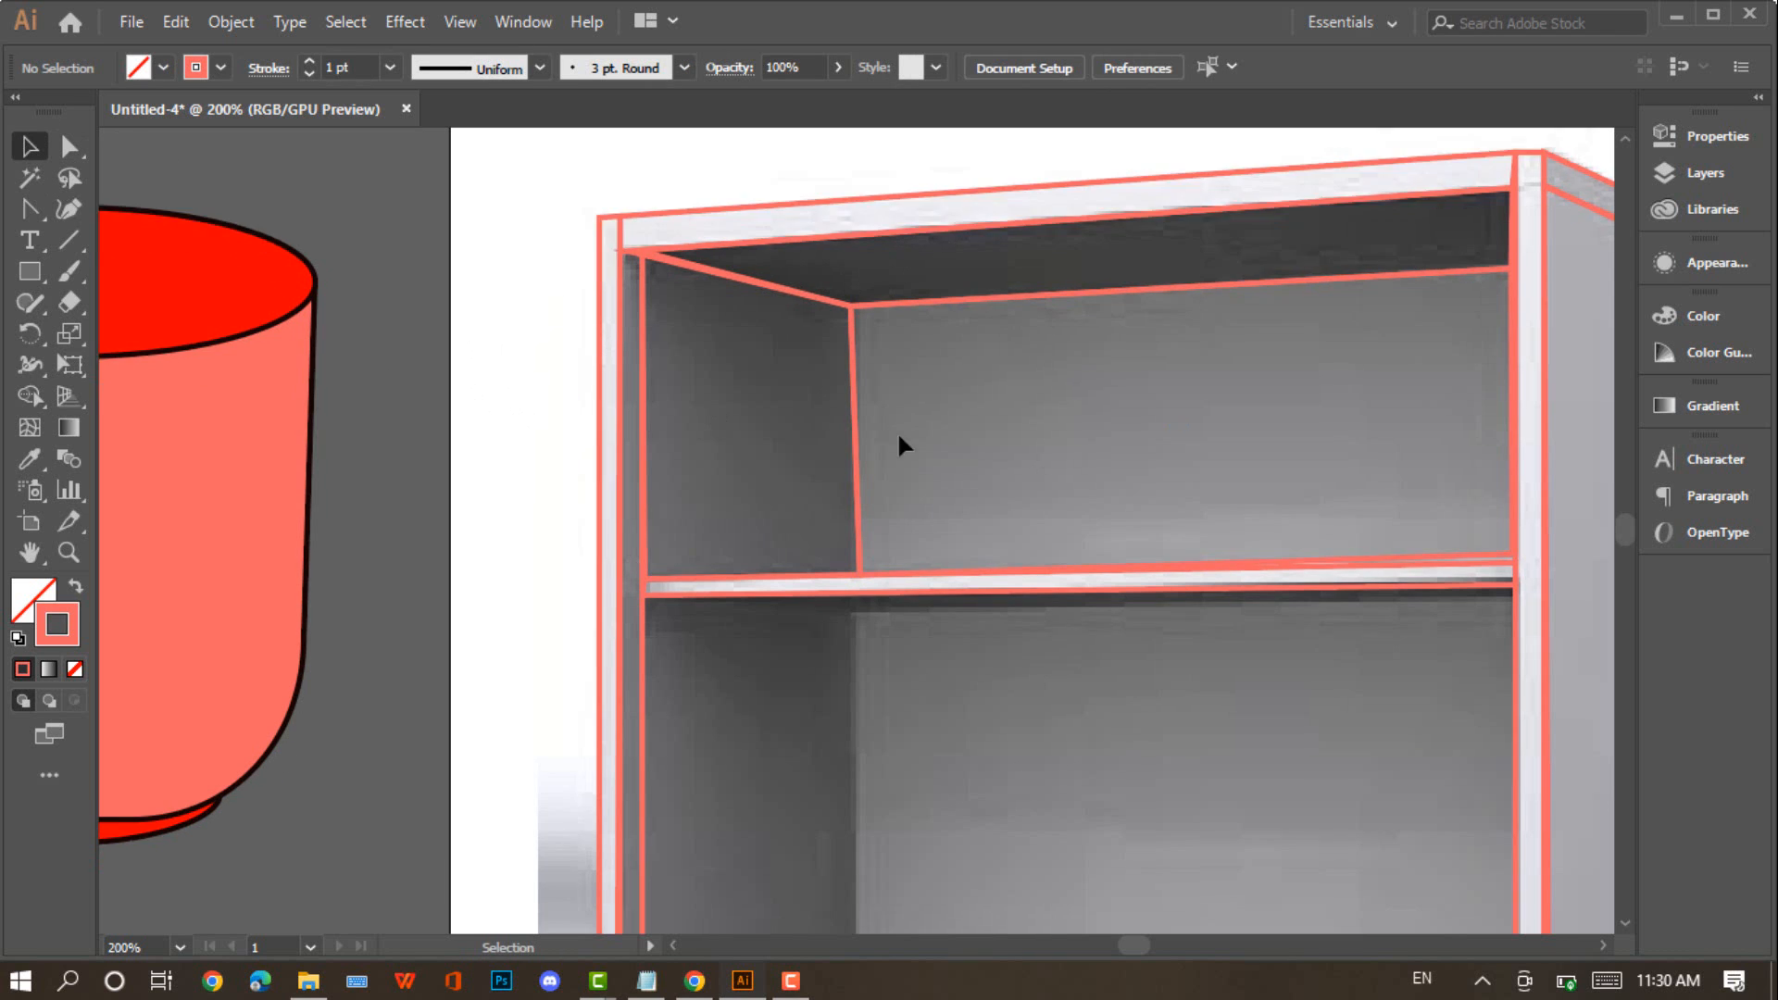
pyautogui.scroll(3, 974, 343)
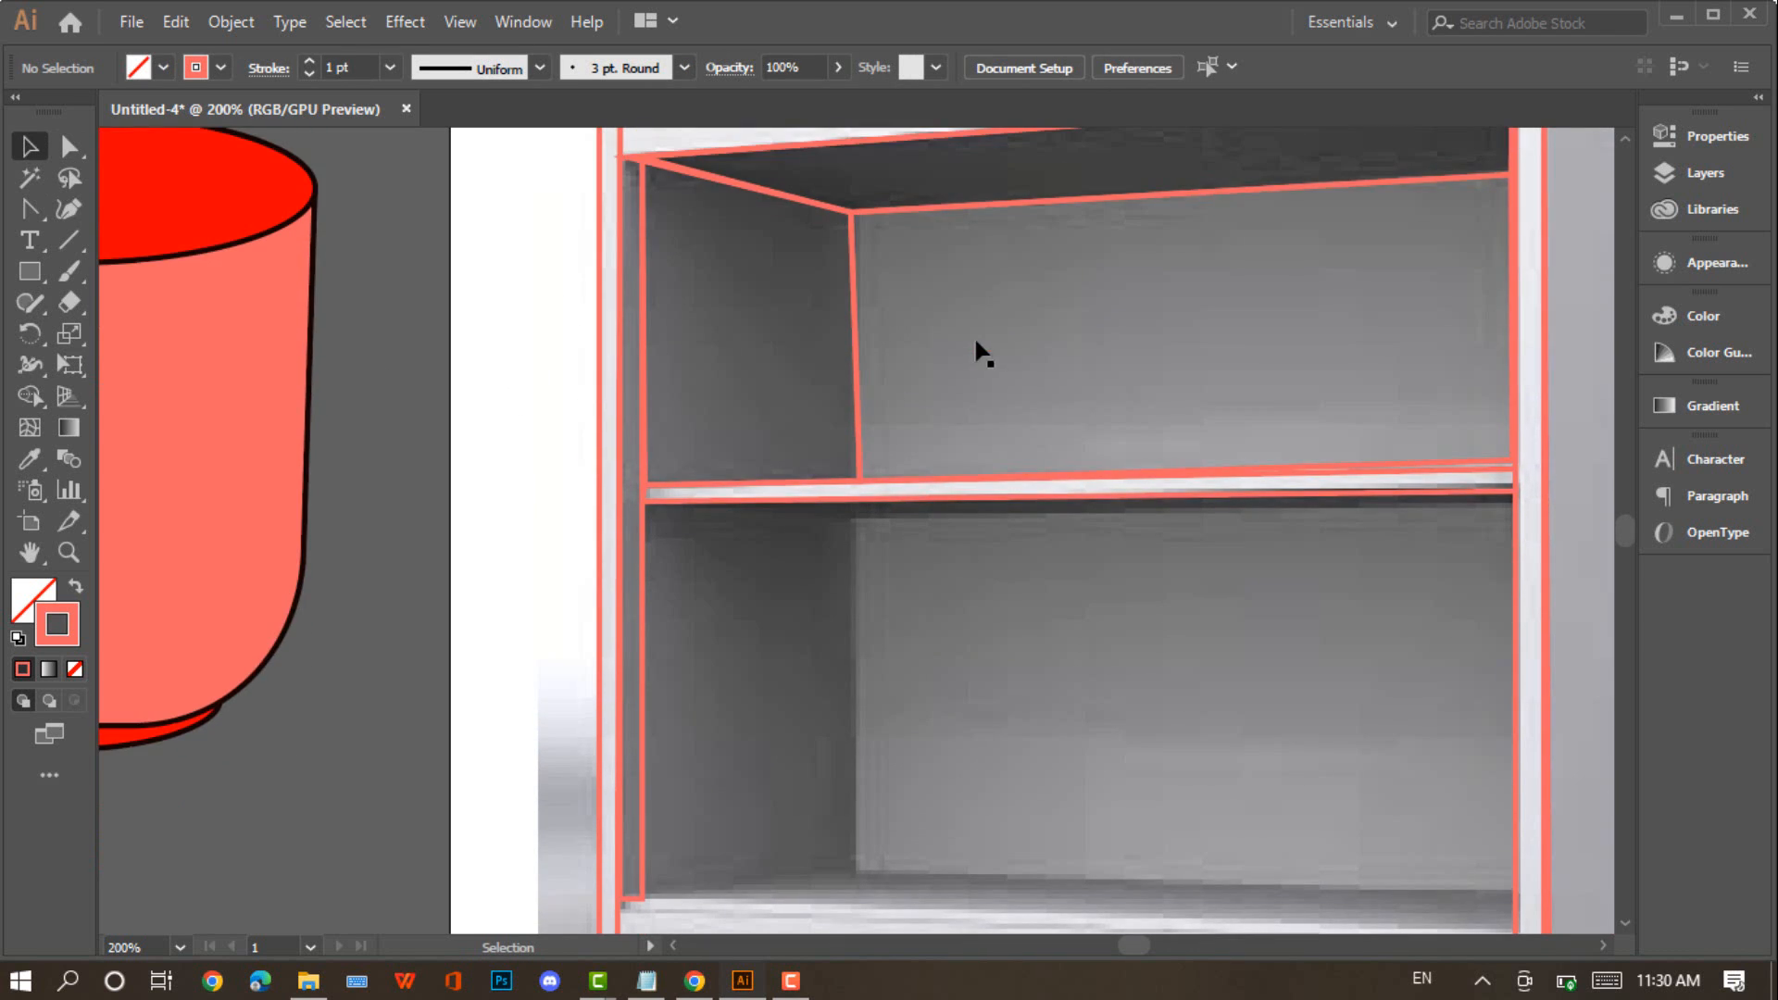
pyautogui.scroll(-3, 975, 342)
pyautogui.scroll(-2, 1164, 782)
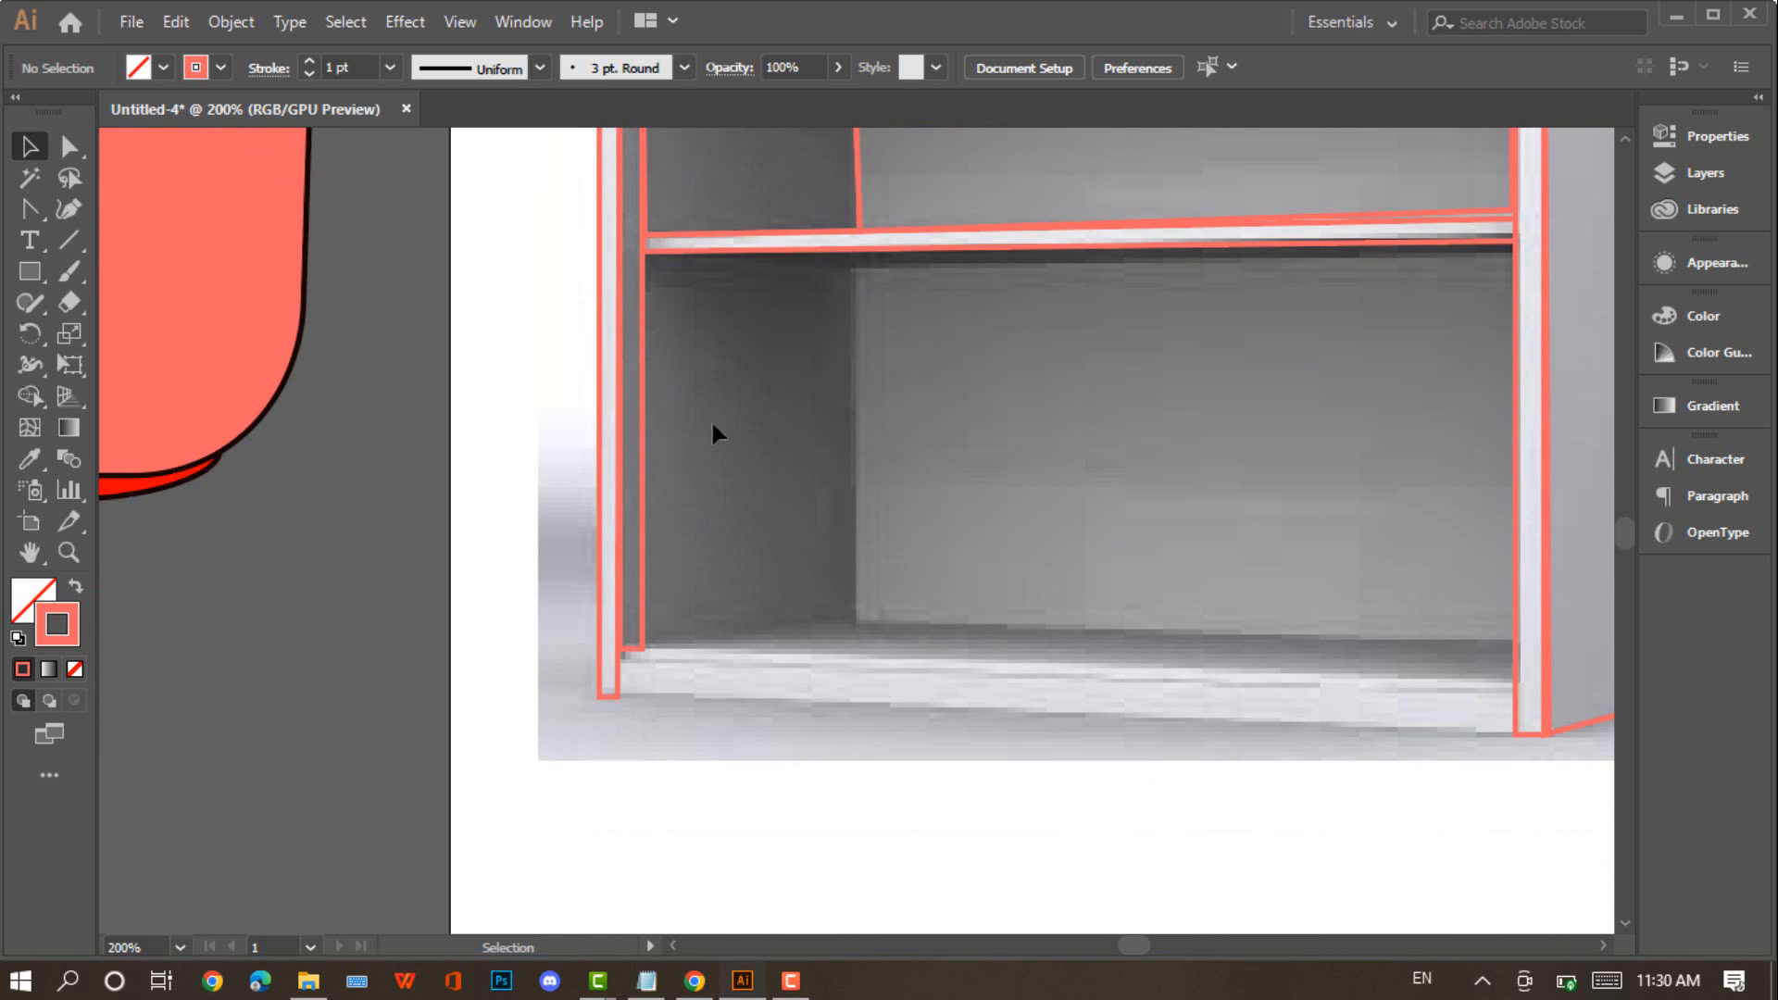
pyautogui.click(29, 271)
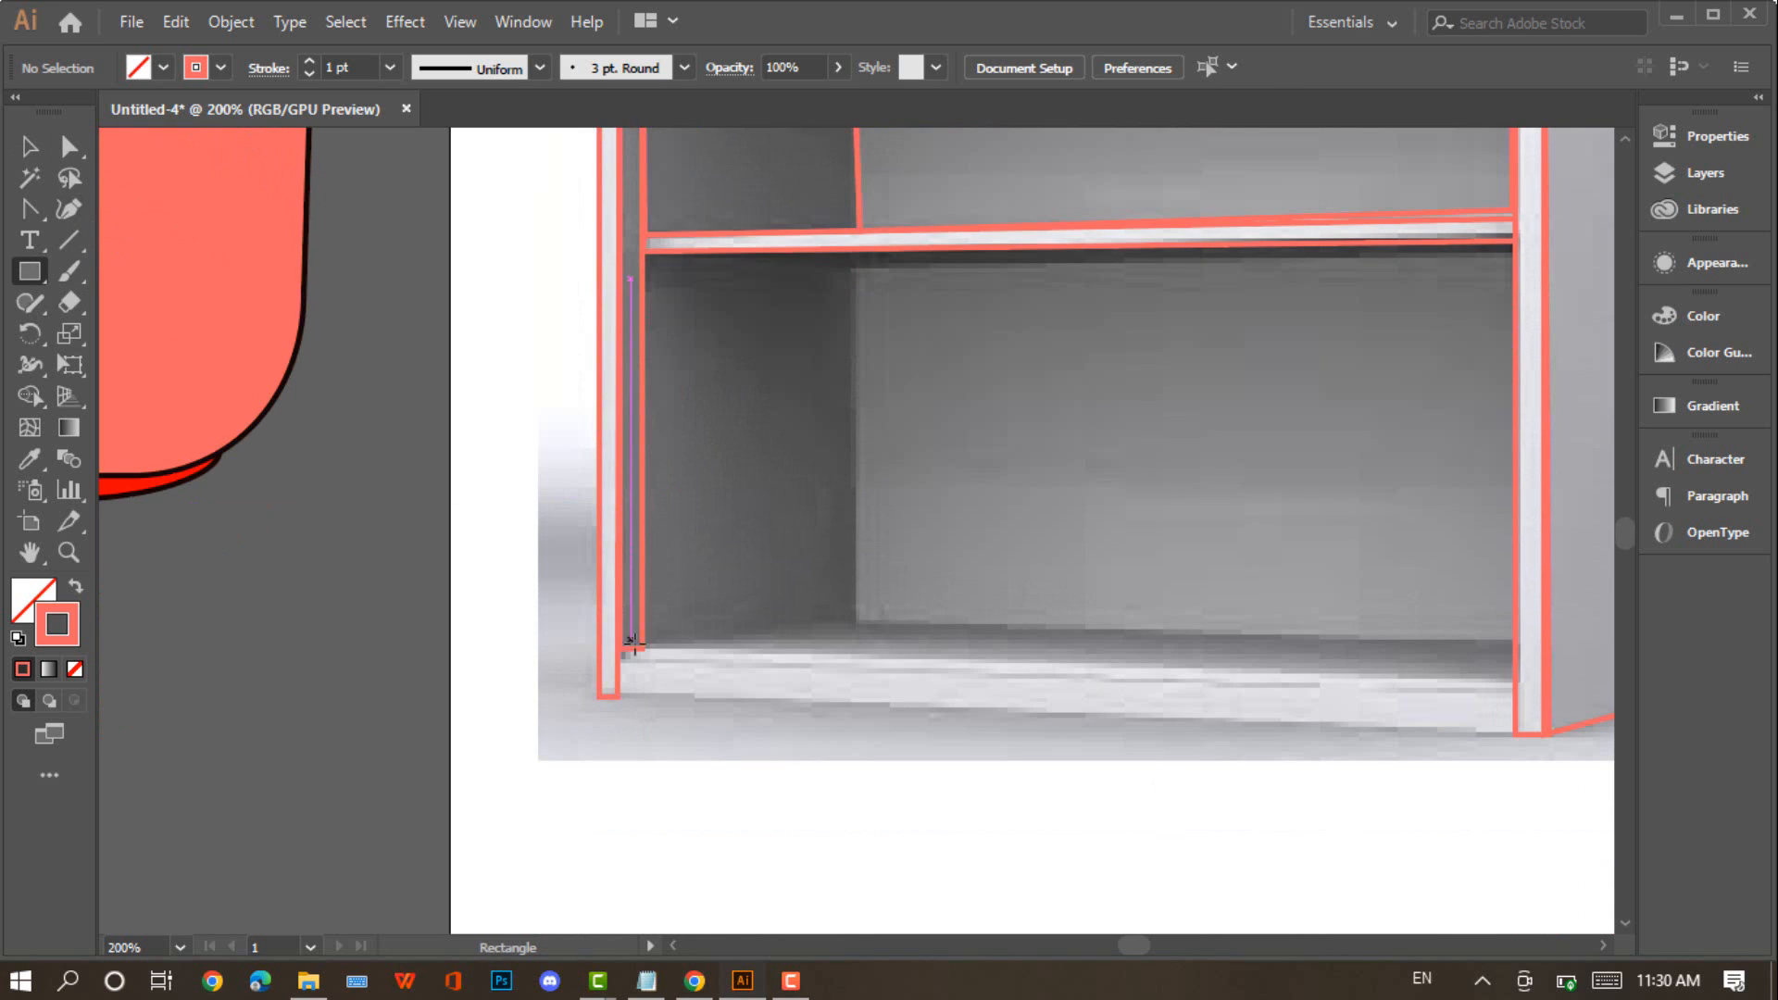
pyautogui.moveTo(1094, 683); pyautogui.dragTo(1513, 733)
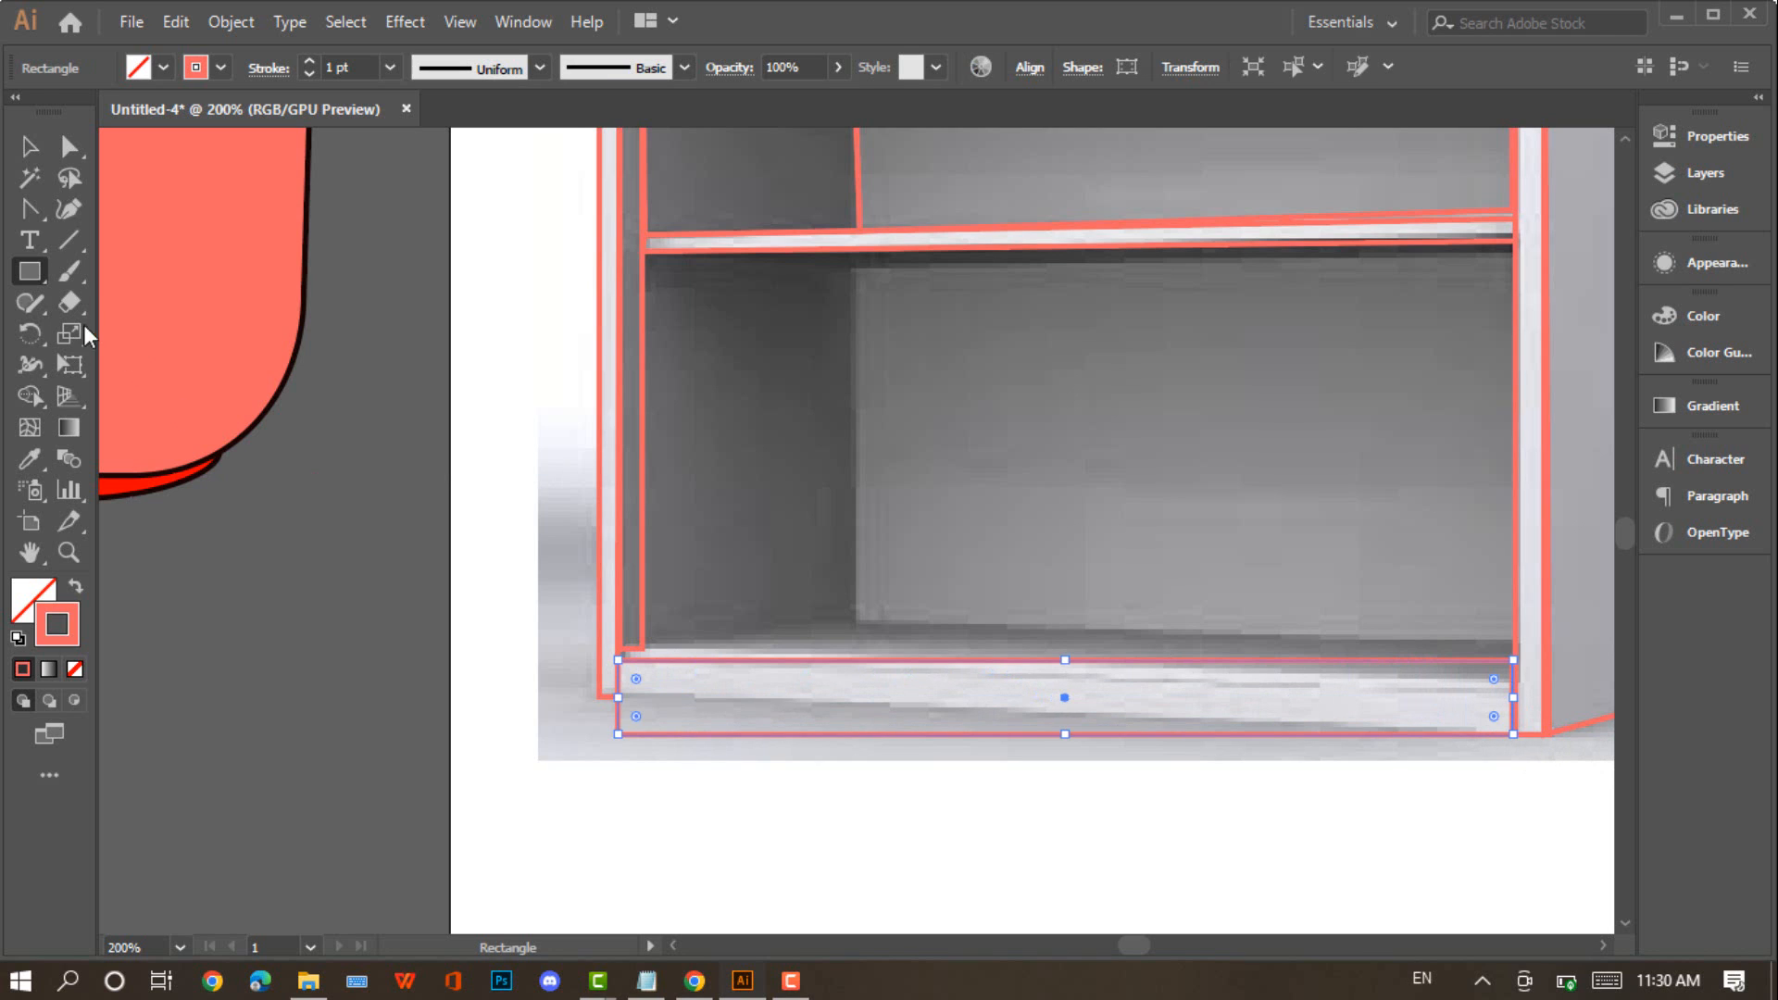
pyautogui.click(69, 146)
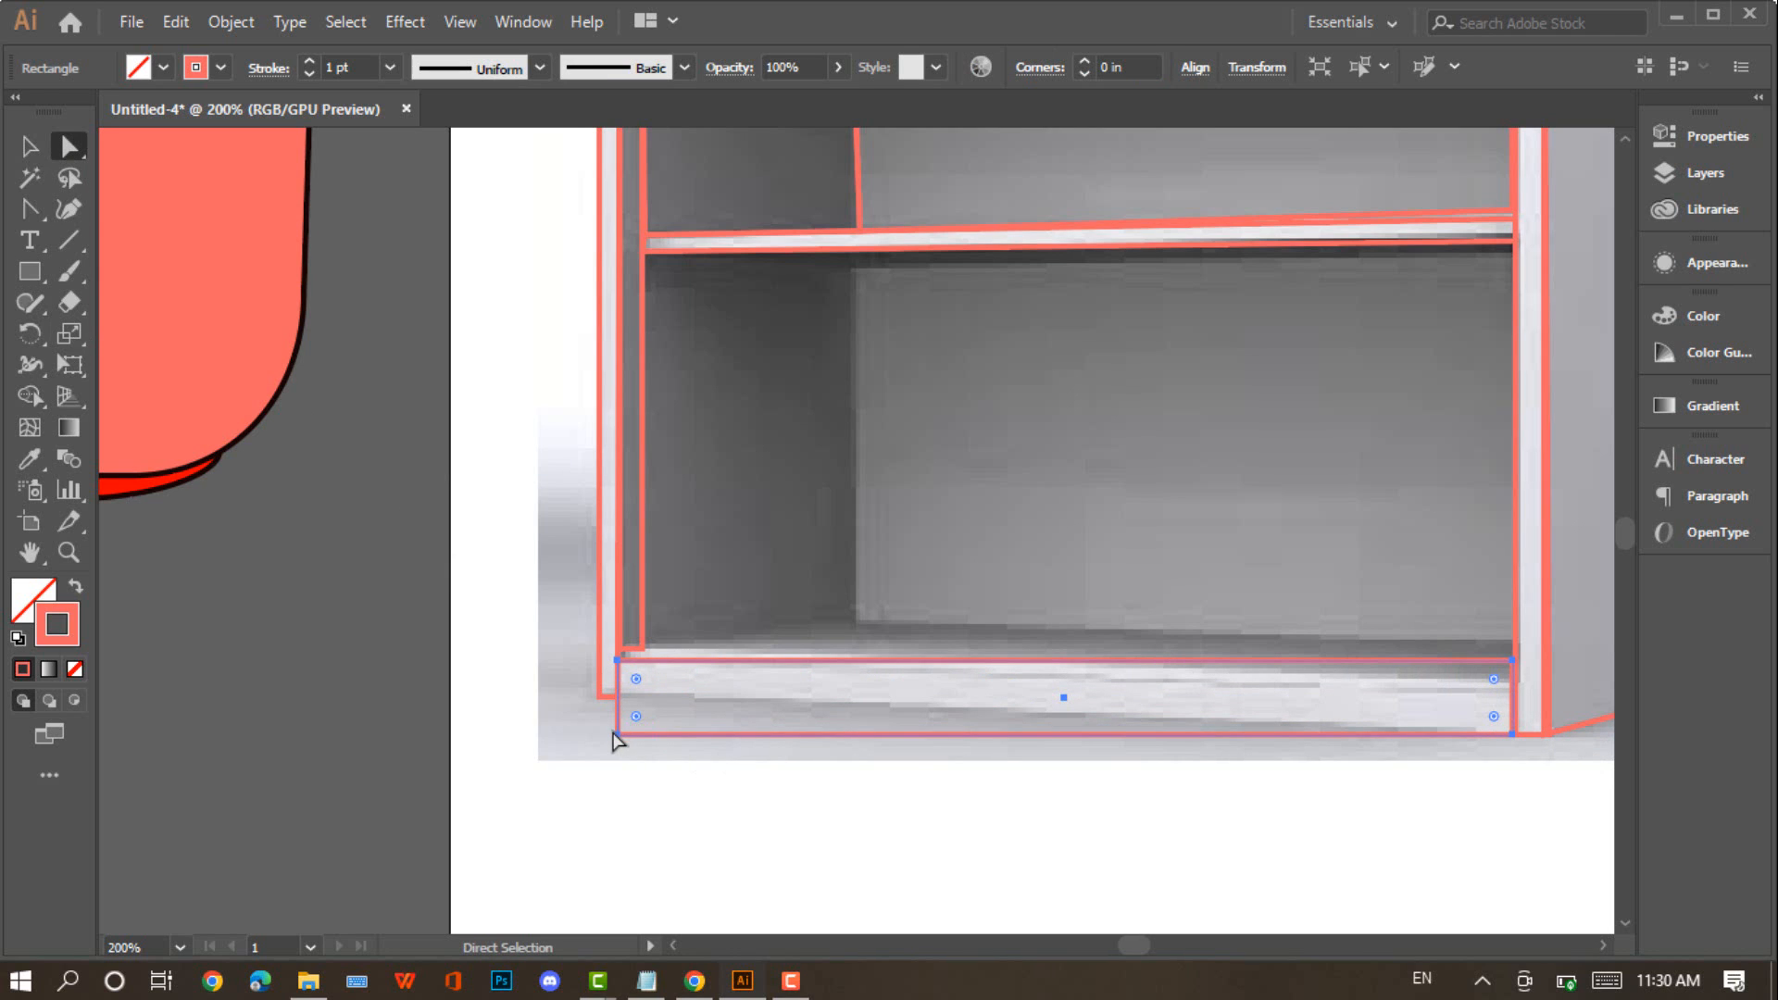
pyautogui.moveTo(615, 734); pyautogui.dragTo(618, 702)
pyautogui.moveTo(1512, 660); pyautogui.dragTo(1512, 690)
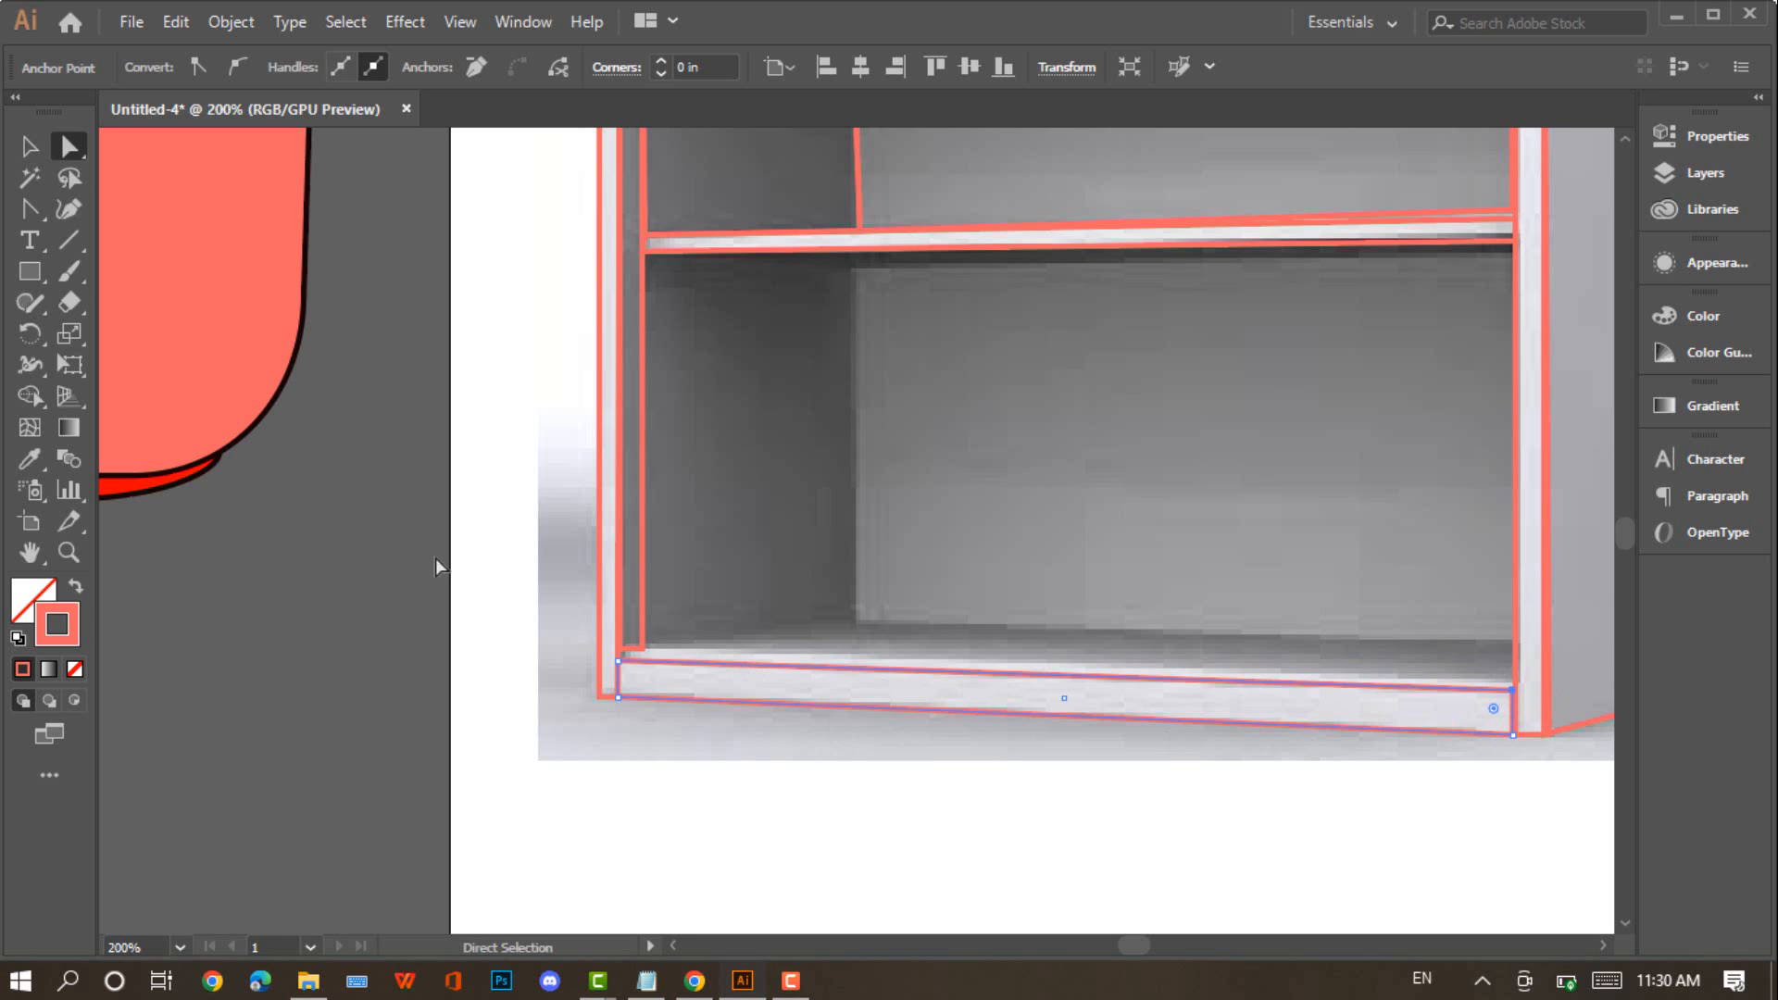
pyautogui.scroll(5, 668, 334)
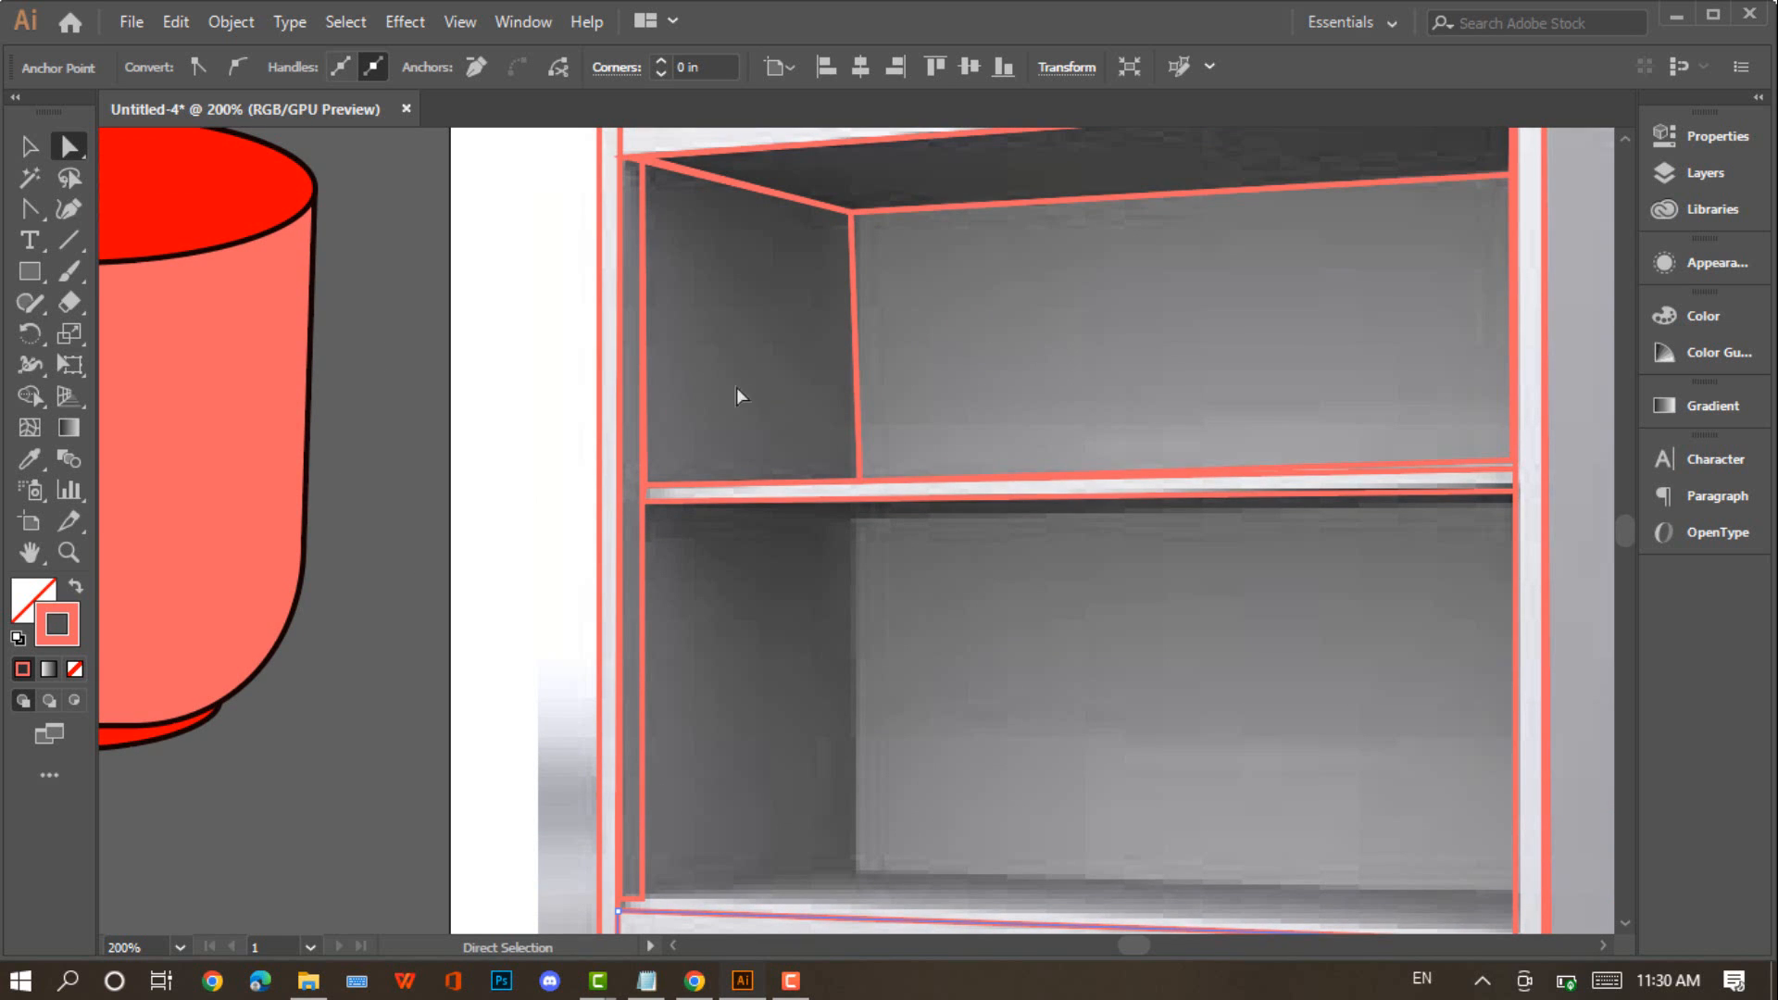
pyautogui.click(643, 246)
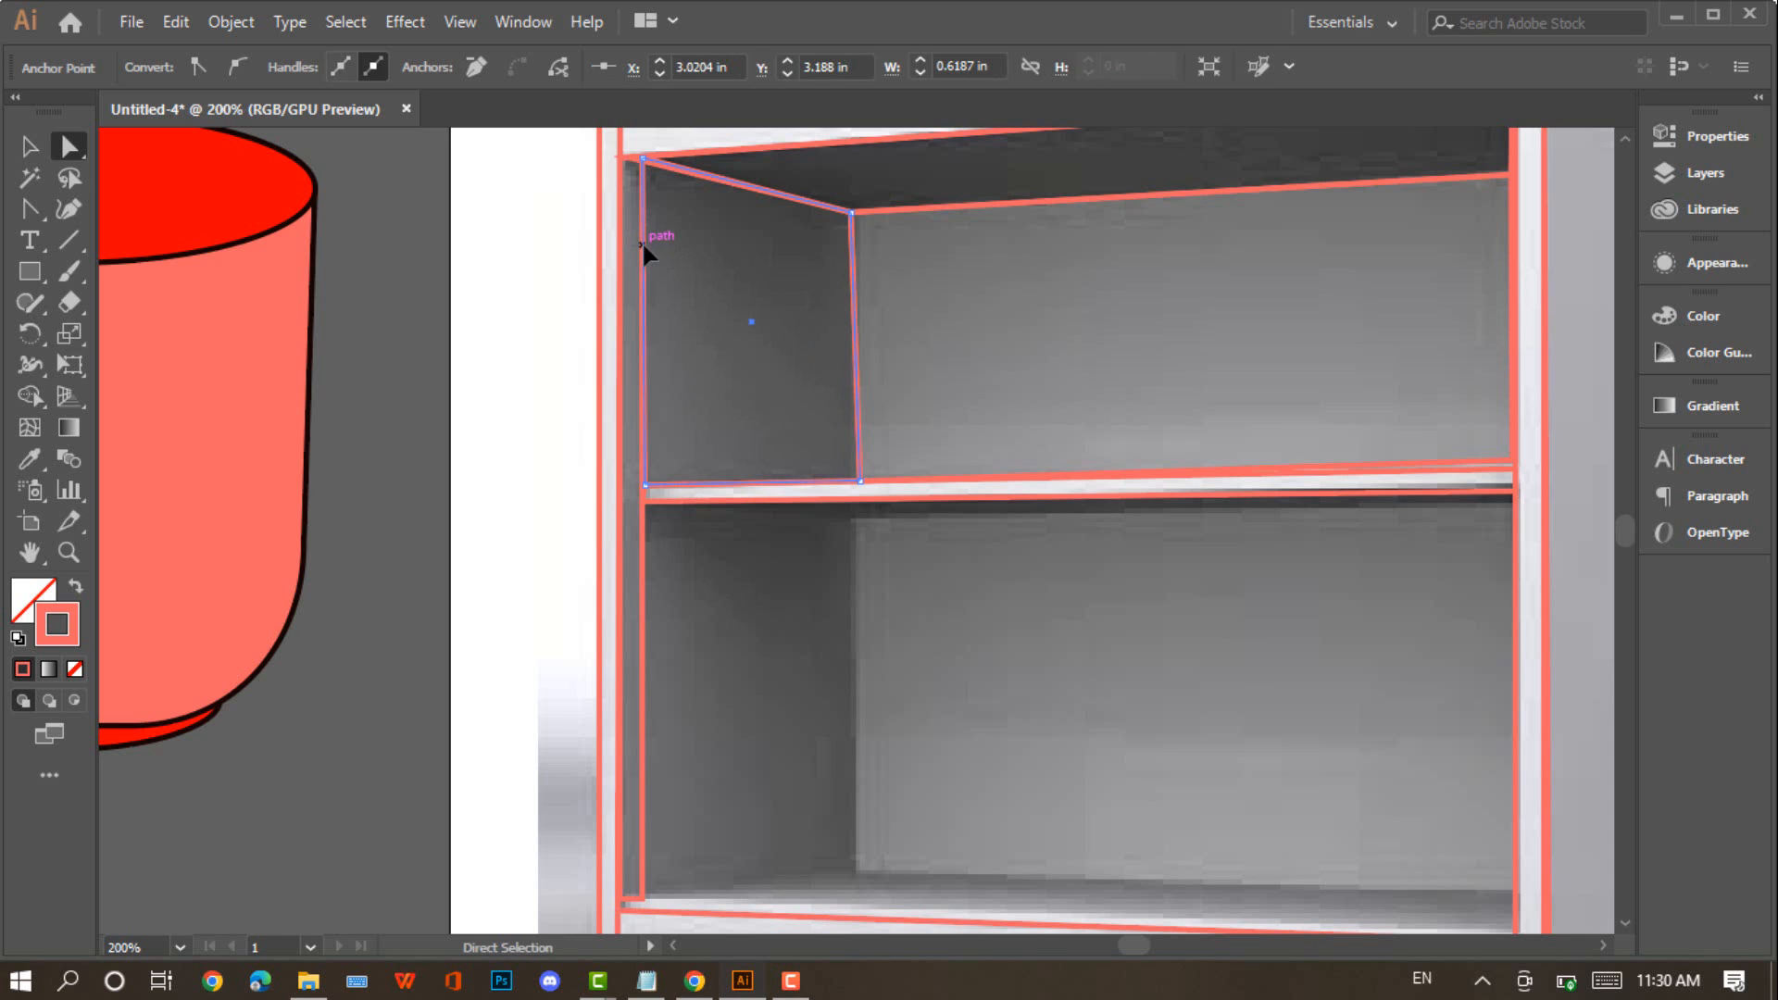
pyautogui.click(24, 146)
pyautogui.click(175, 21)
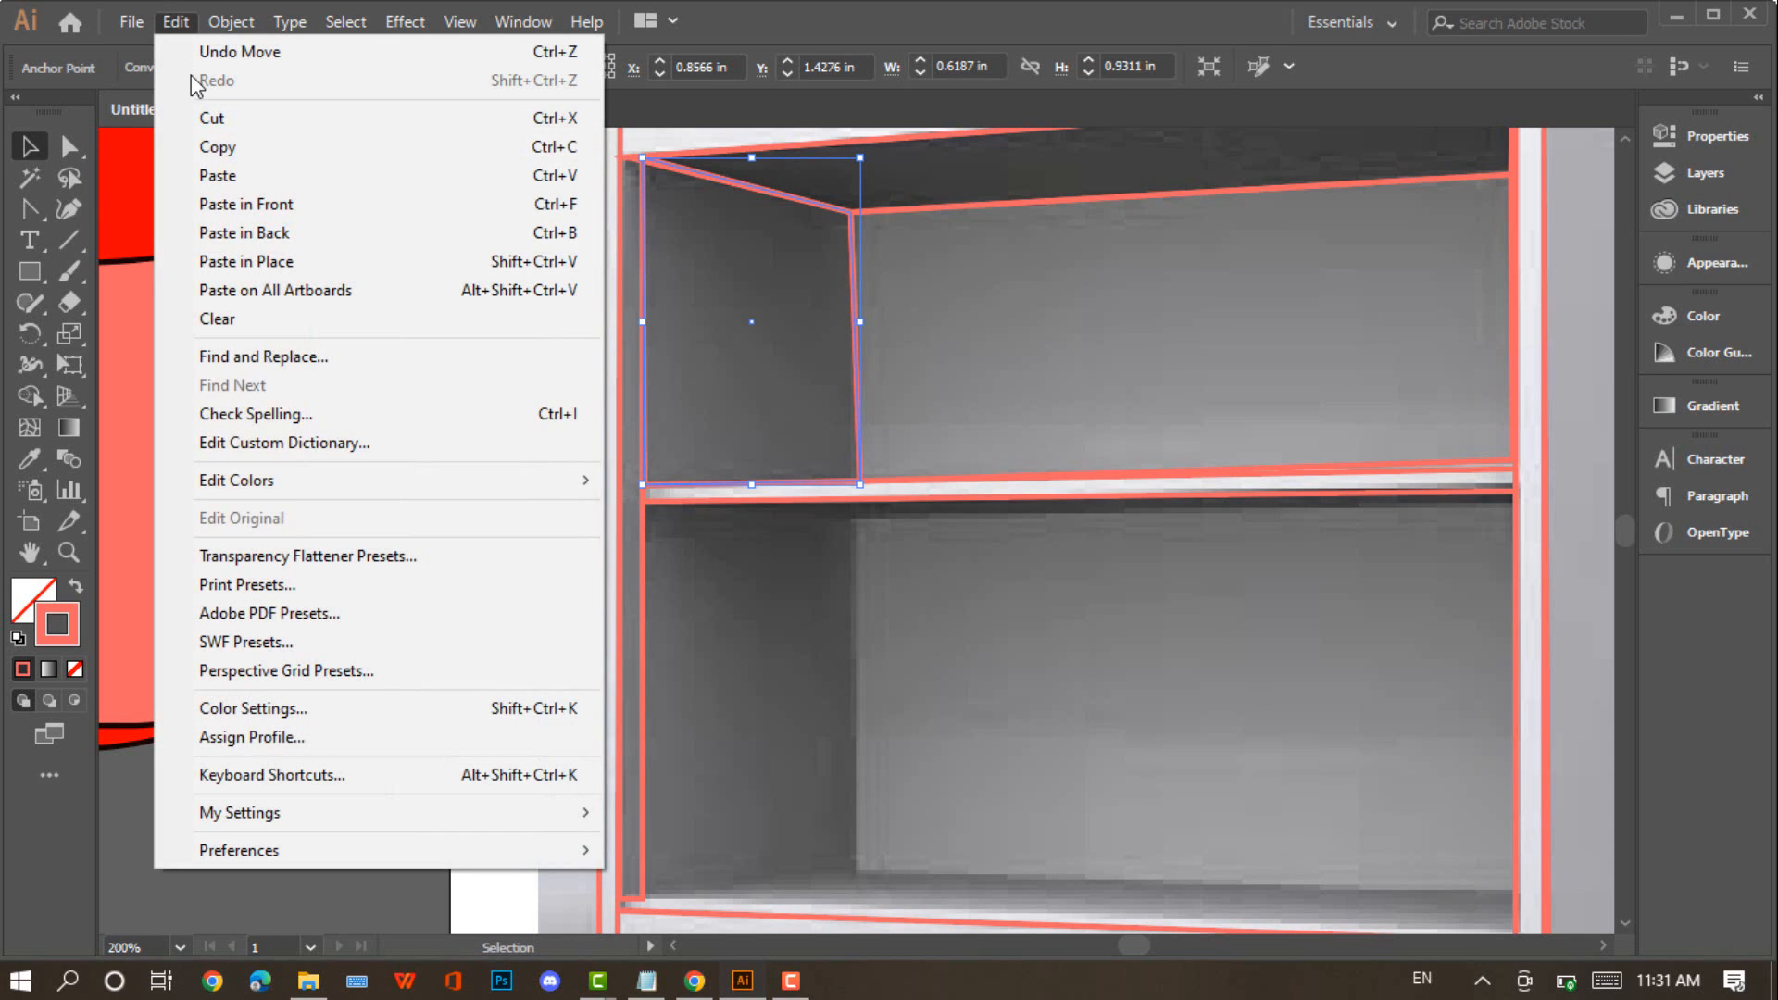
pyautogui.click(240, 143)
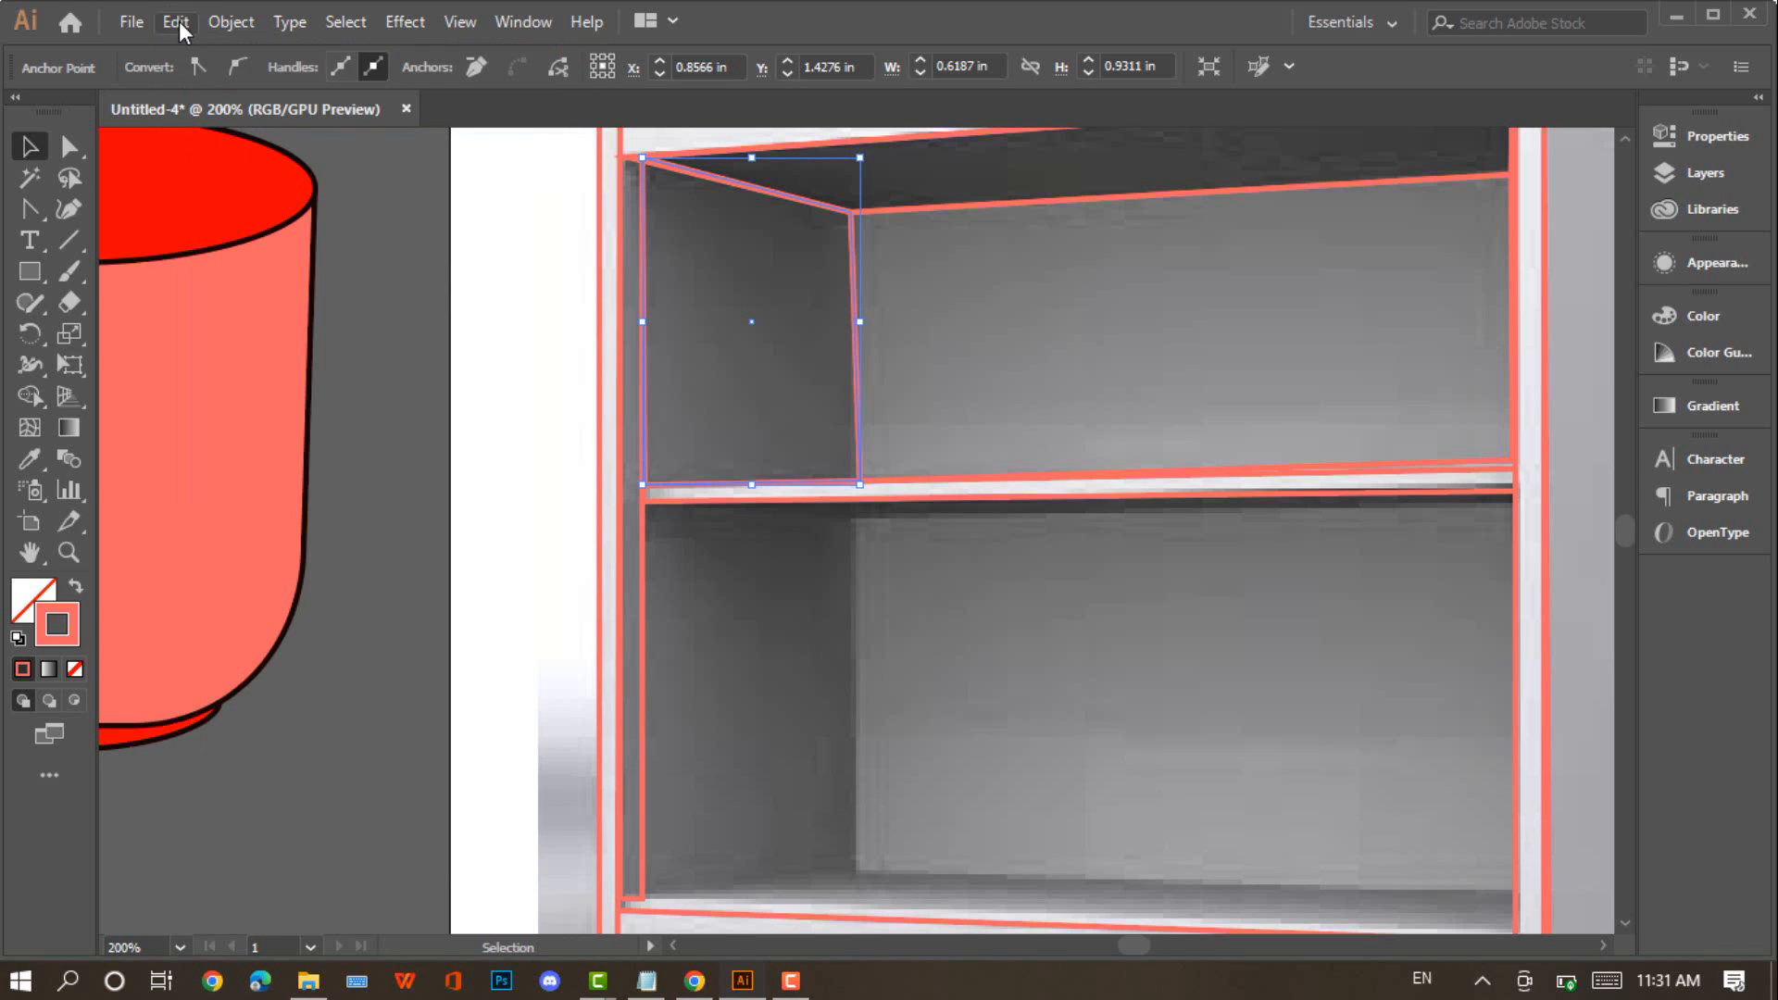
pyautogui.click(176, 21)
pyautogui.click(246, 175)
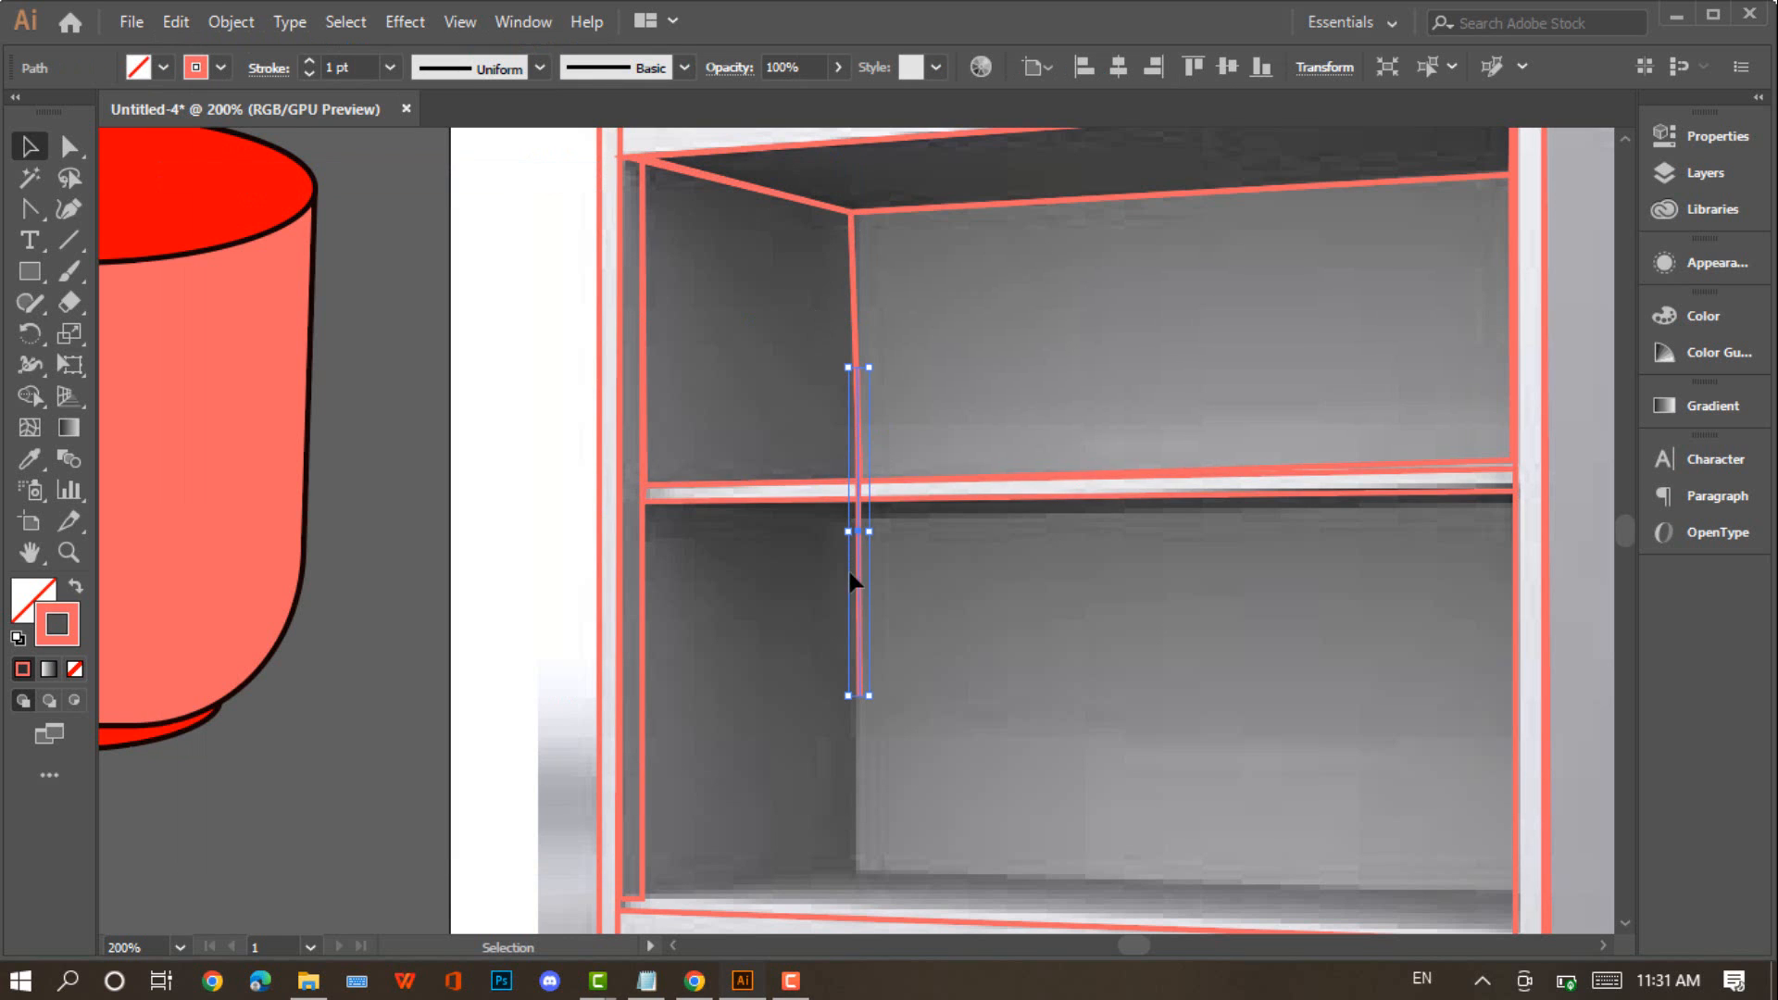
pyautogui.moveTo(858, 421); pyautogui.dragTo(775, 569)
pyautogui.press('Delete')
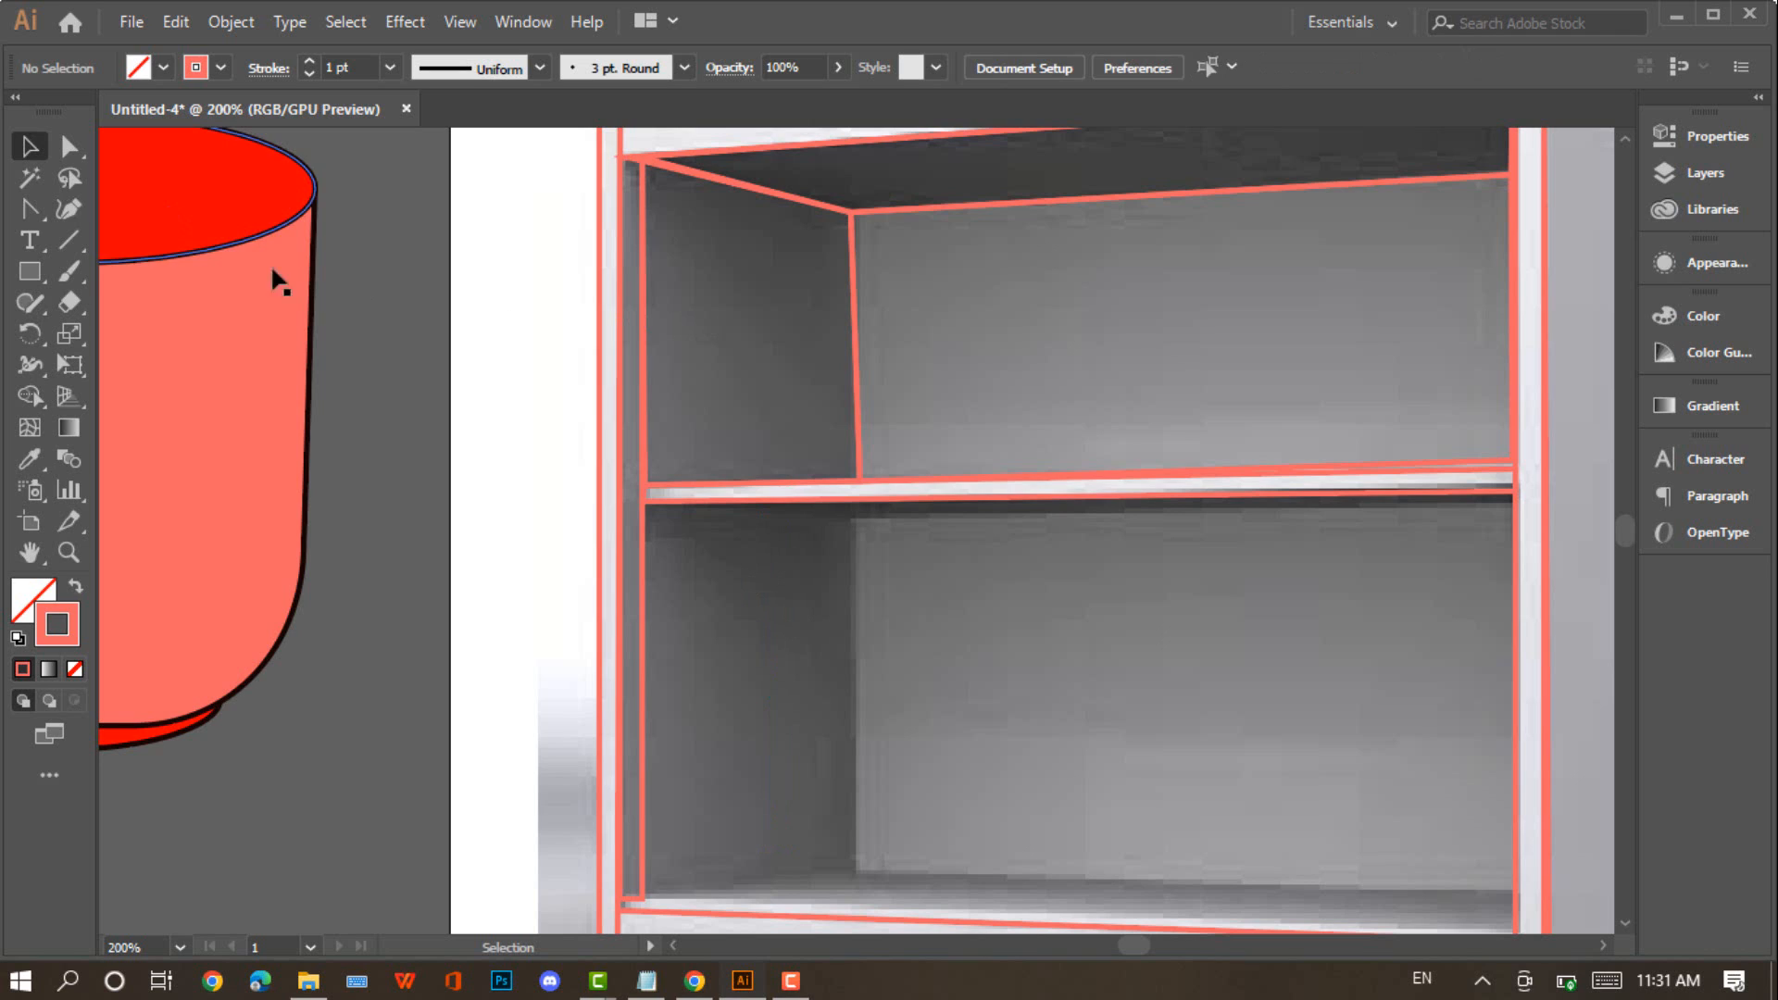
# Duplicate the upper compartment's back panel outline and place the copy over the lower compartment's back panel
pyautogui.click(860, 395)
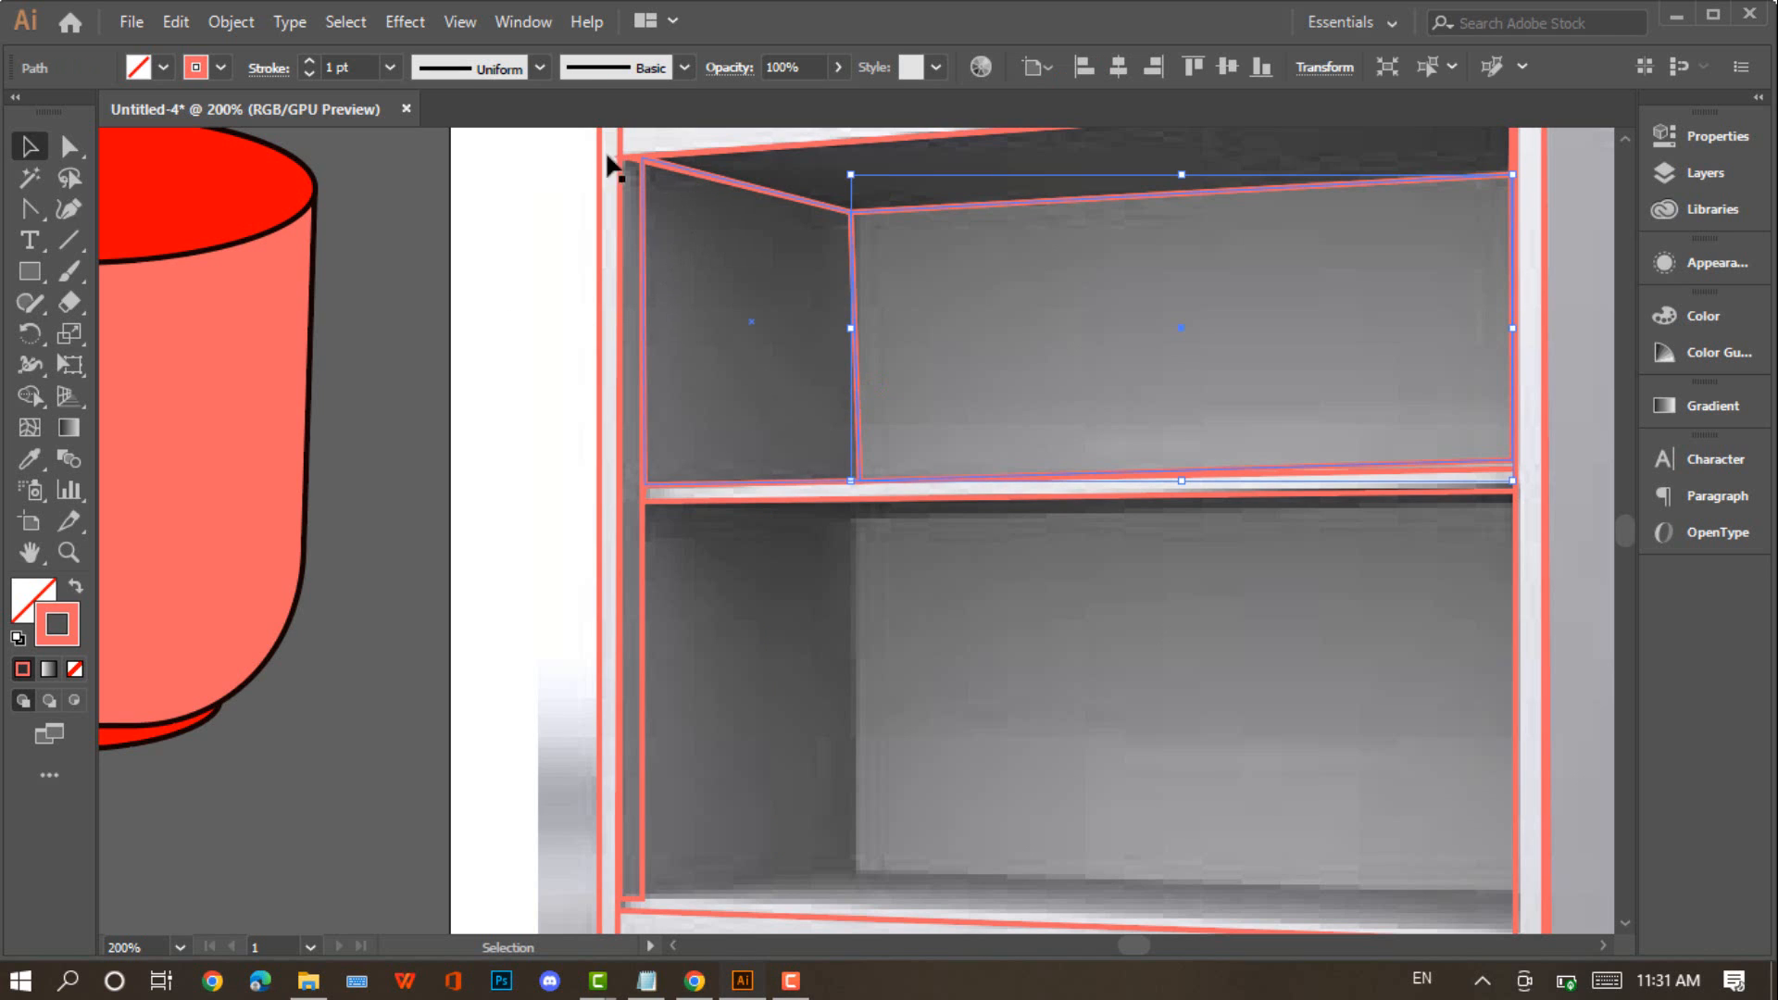
pyautogui.click(146, 15)
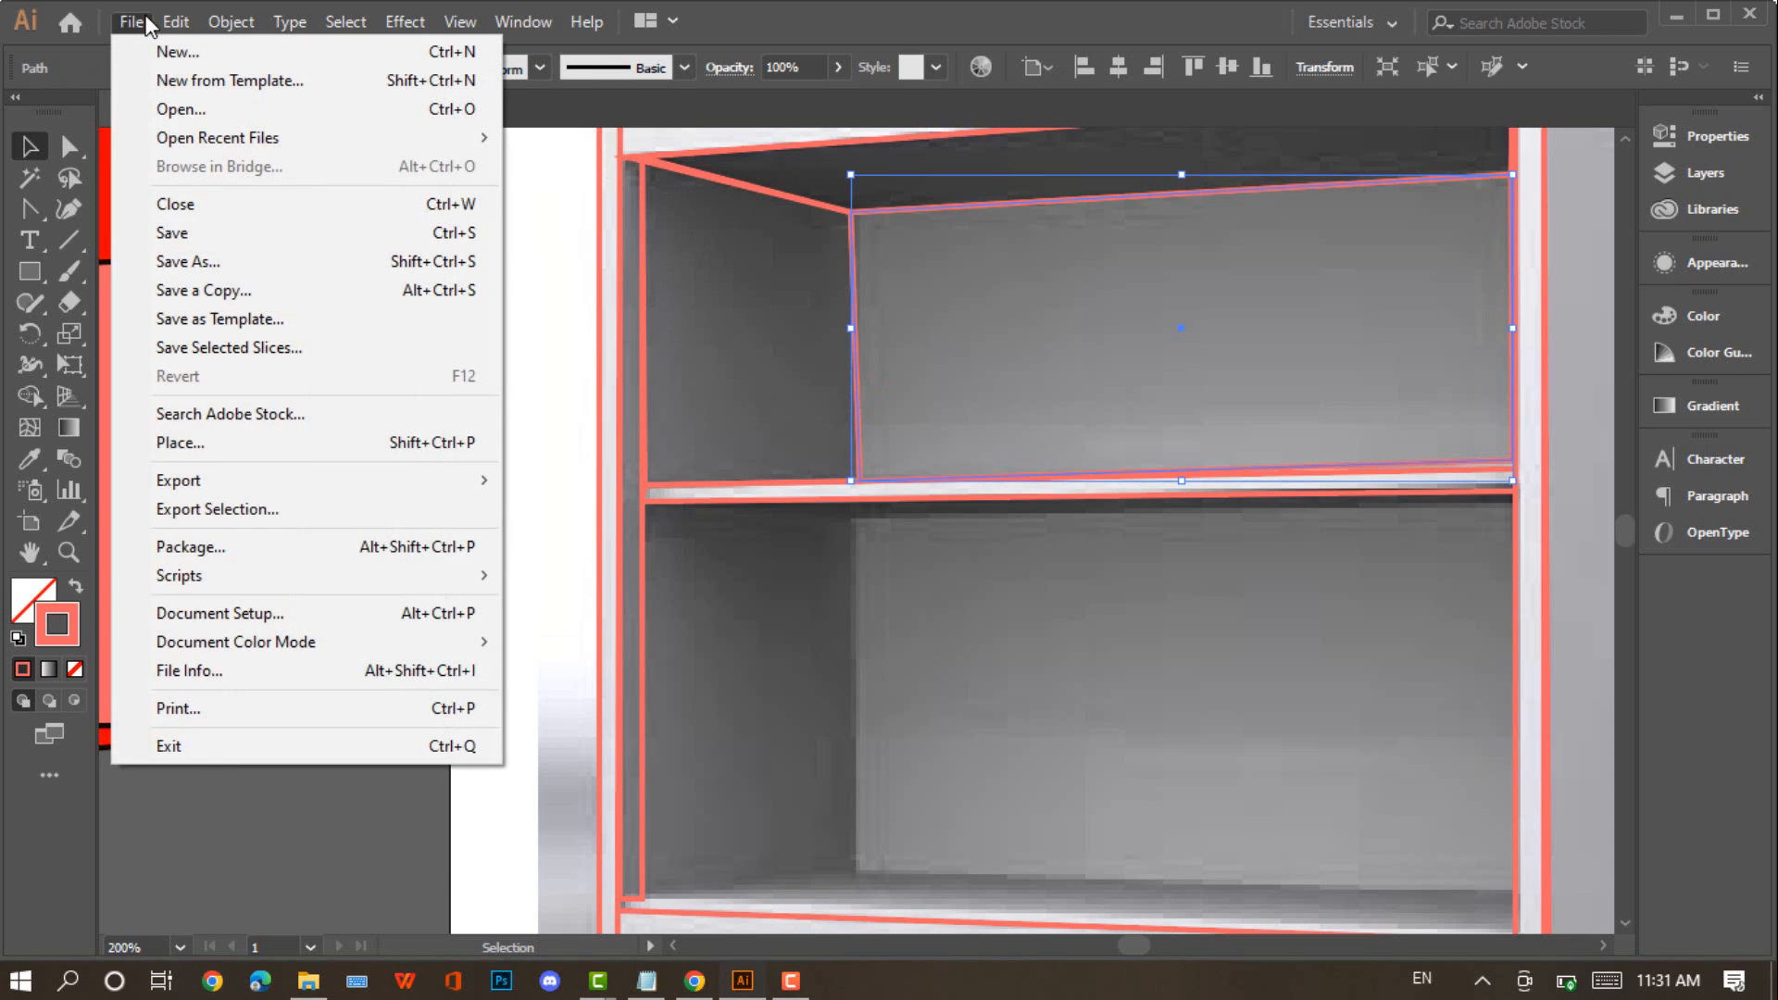
pyautogui.moveTo(176, 21)
pyautogui.click(264, 148)
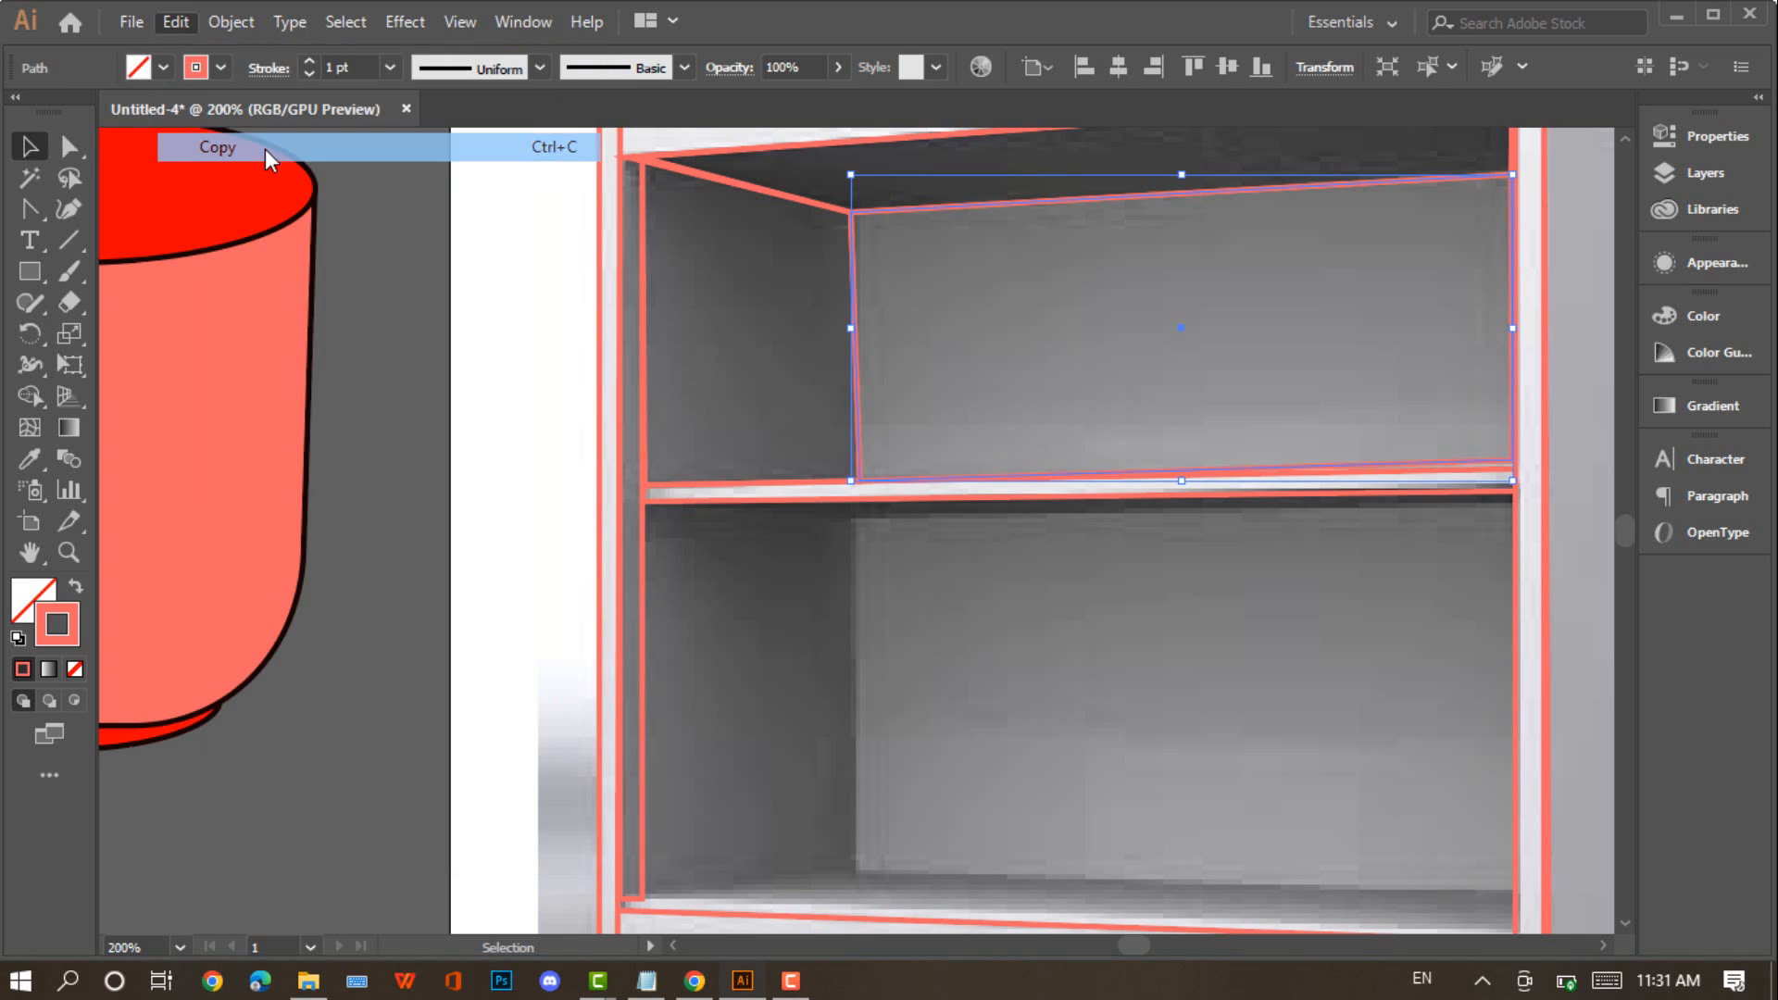
pyautogui.click(185, 20)
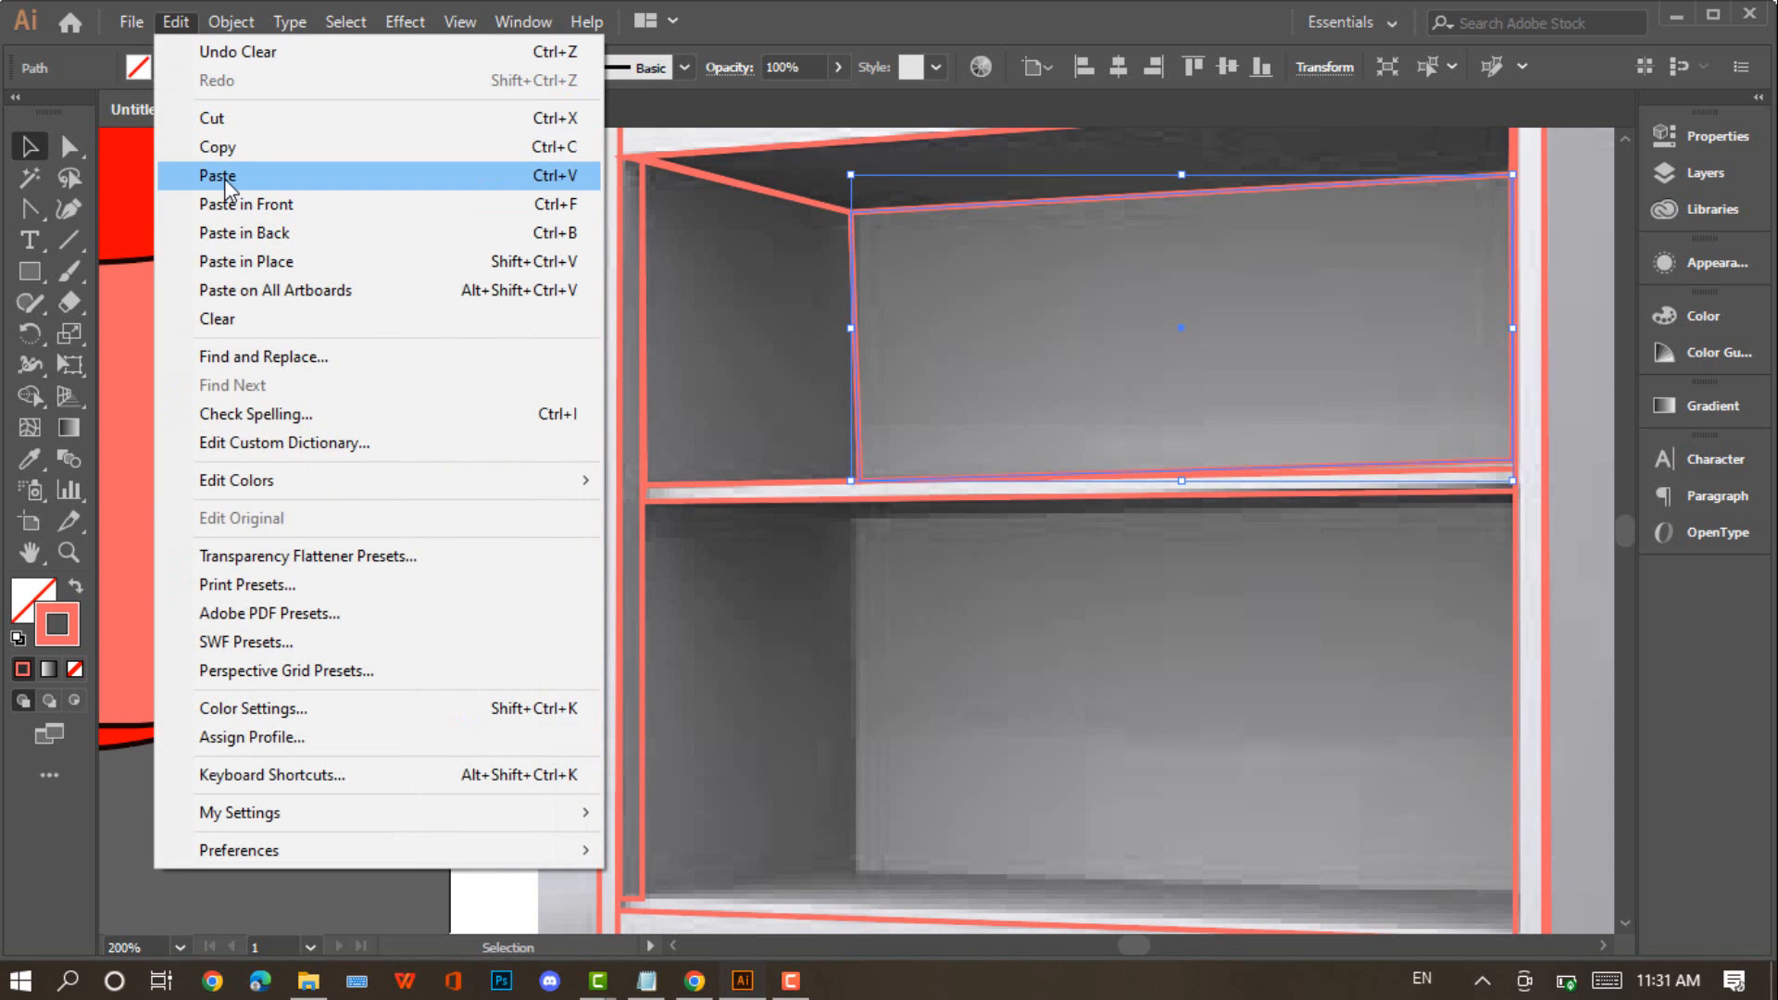
pyautogui.click(224, 178)
pyautogui.moveTo(785, 406); pyautogui.dragTo(1096, 510)
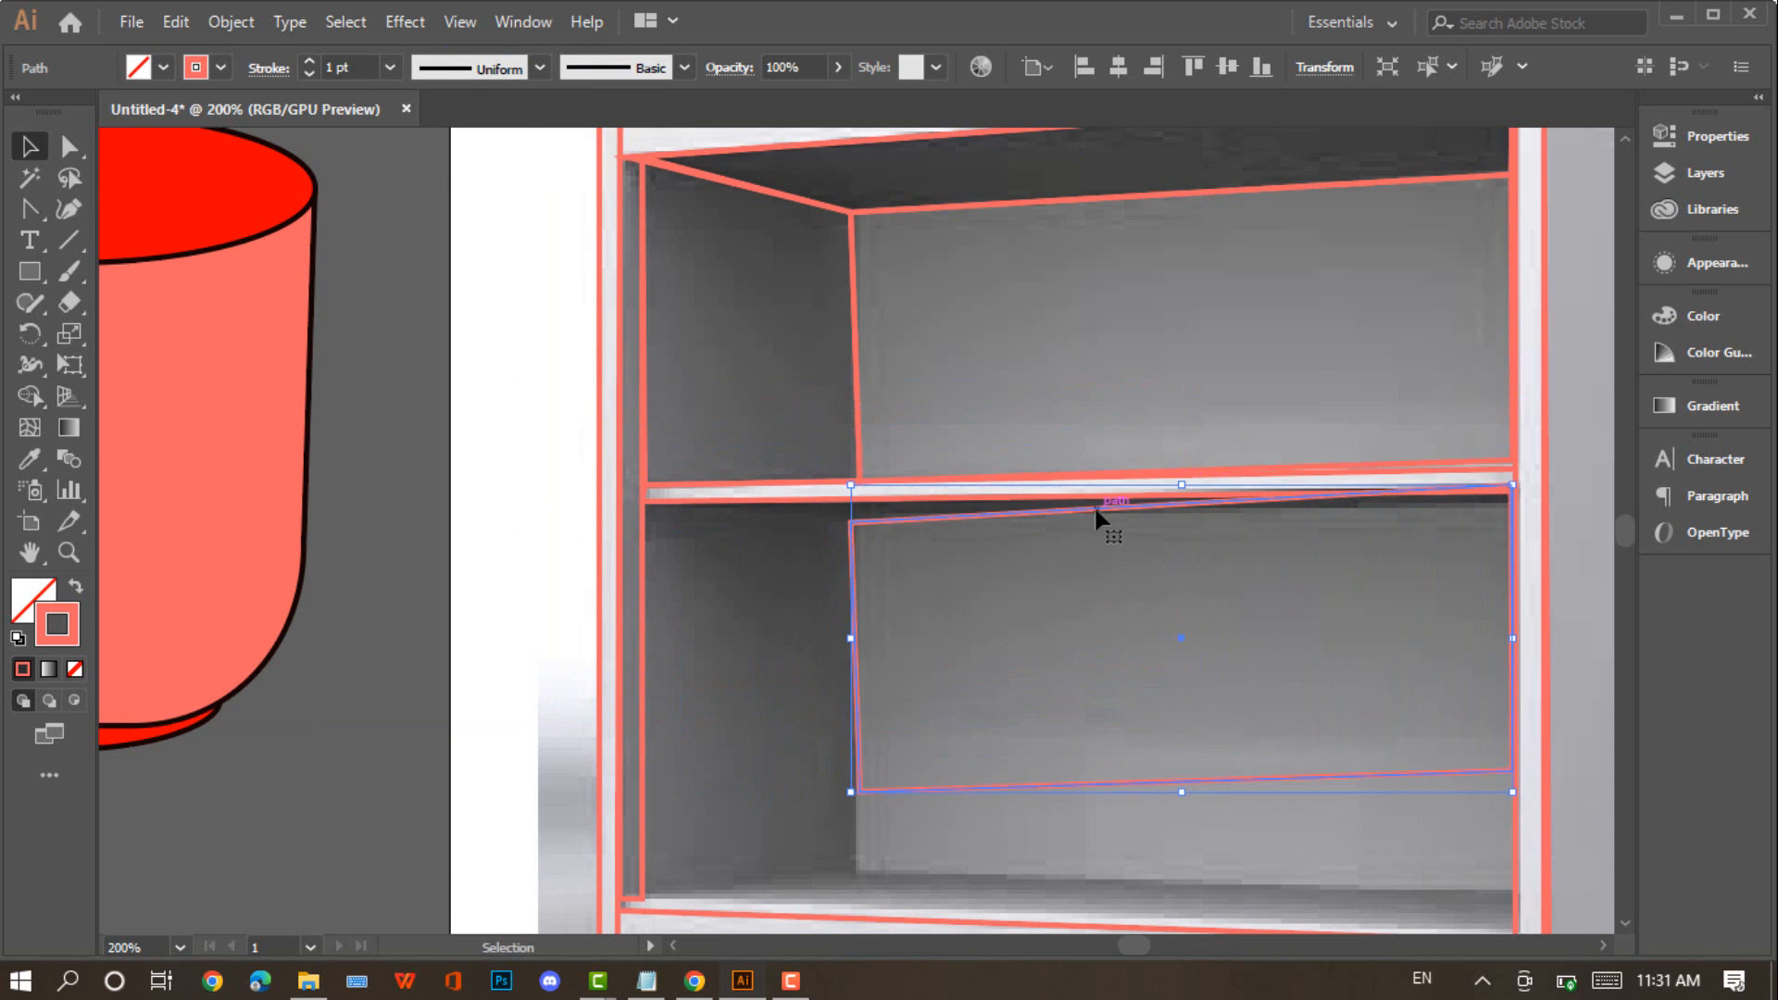
# Move the copied outline's two lower anchors and upper-right anchor to match the corners of the lower compartment's back panel
pyautogui.click(69, 146)
pyautogui.moveTo(859, 790); pyautogui.dragTo(860, 874)
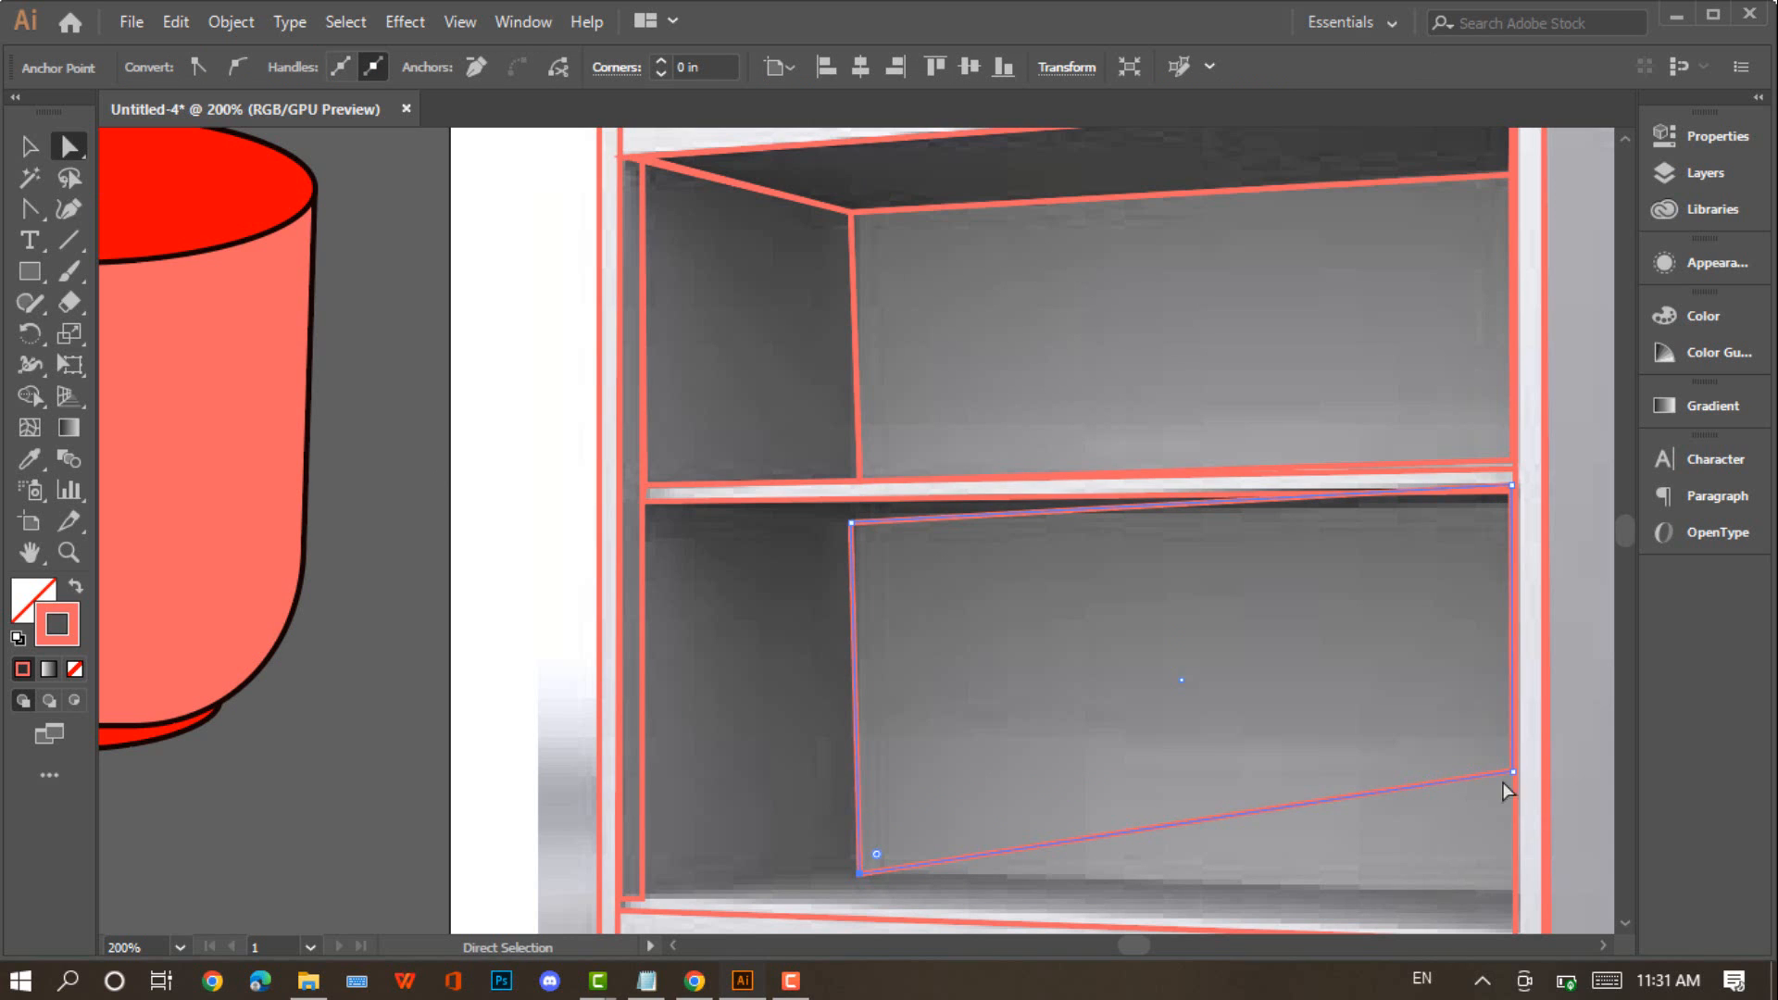
pyautogui.moveTo(1512, 771); pyautogui.dragTo(1515, 898)
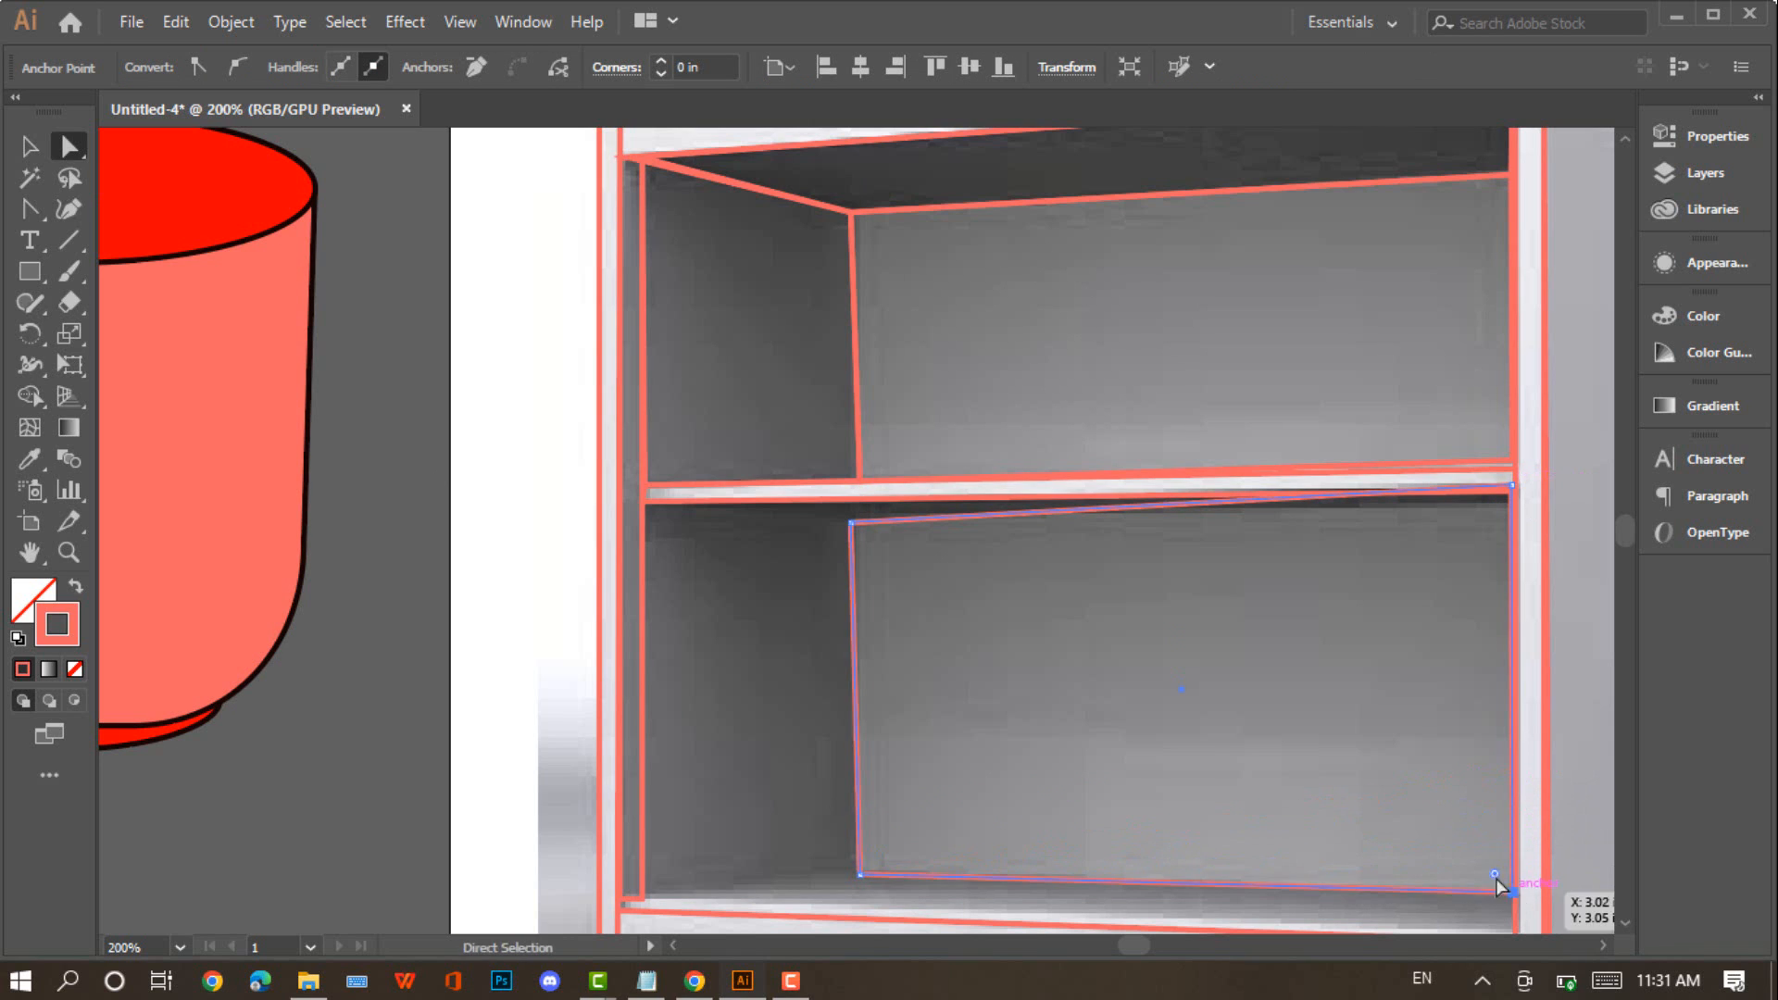
pyautogui.moveTo(1509, 490)
pyautogui.mouseDown()
pyautogui.moveTo(1515, 512)
pyautogui.moveTo(1509, 493)
pyautogui.mouseUp()
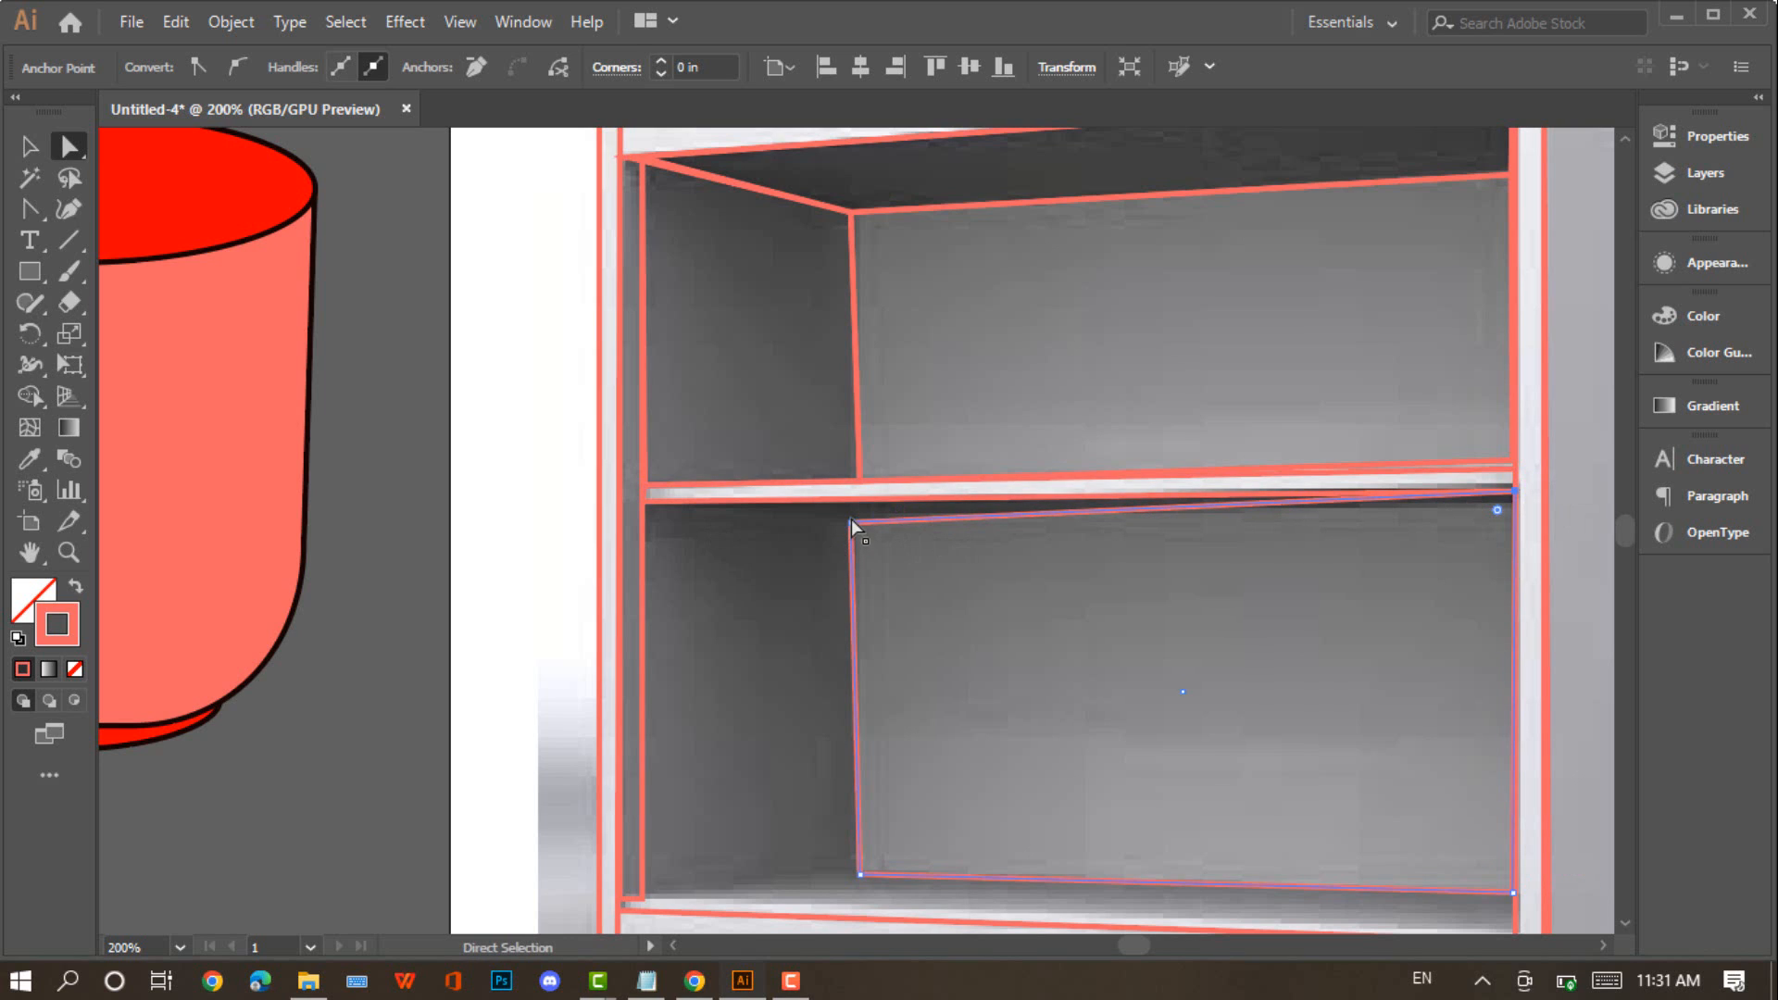
pyautogui.hotkey('ctrl', 'shift', 'a')
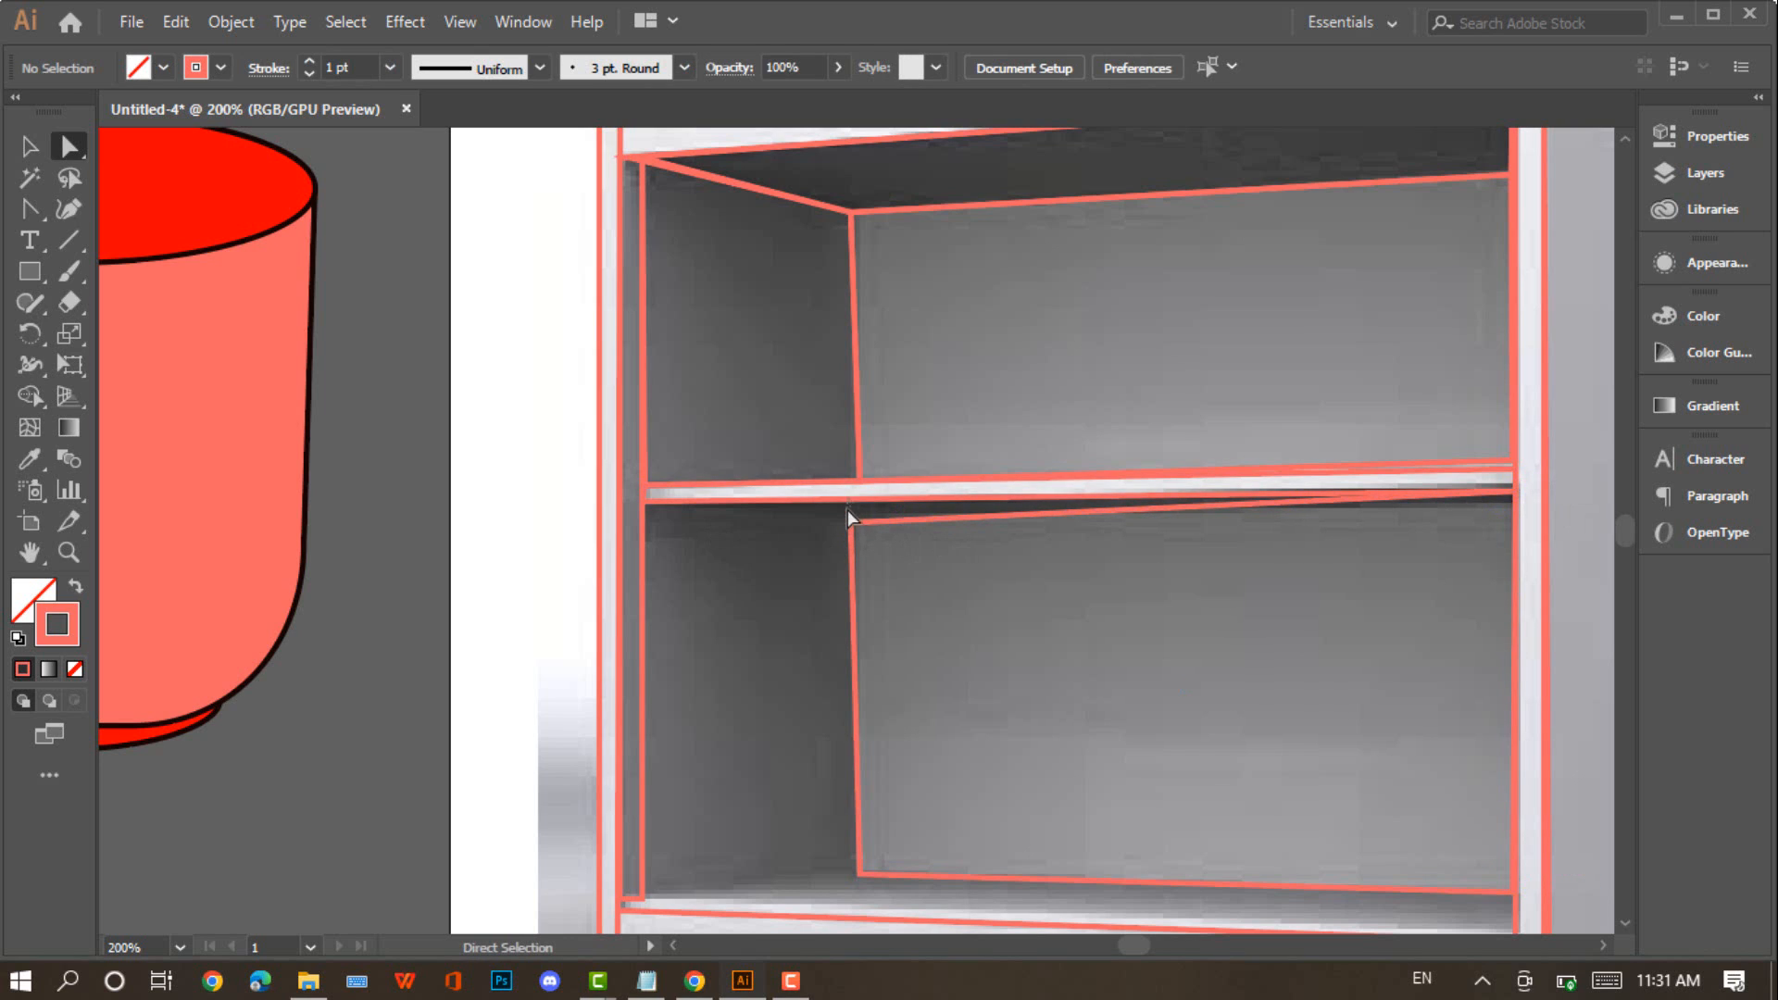
pyautogui.moveTo(849, 519); pyautogui.dragTo(852, 528)
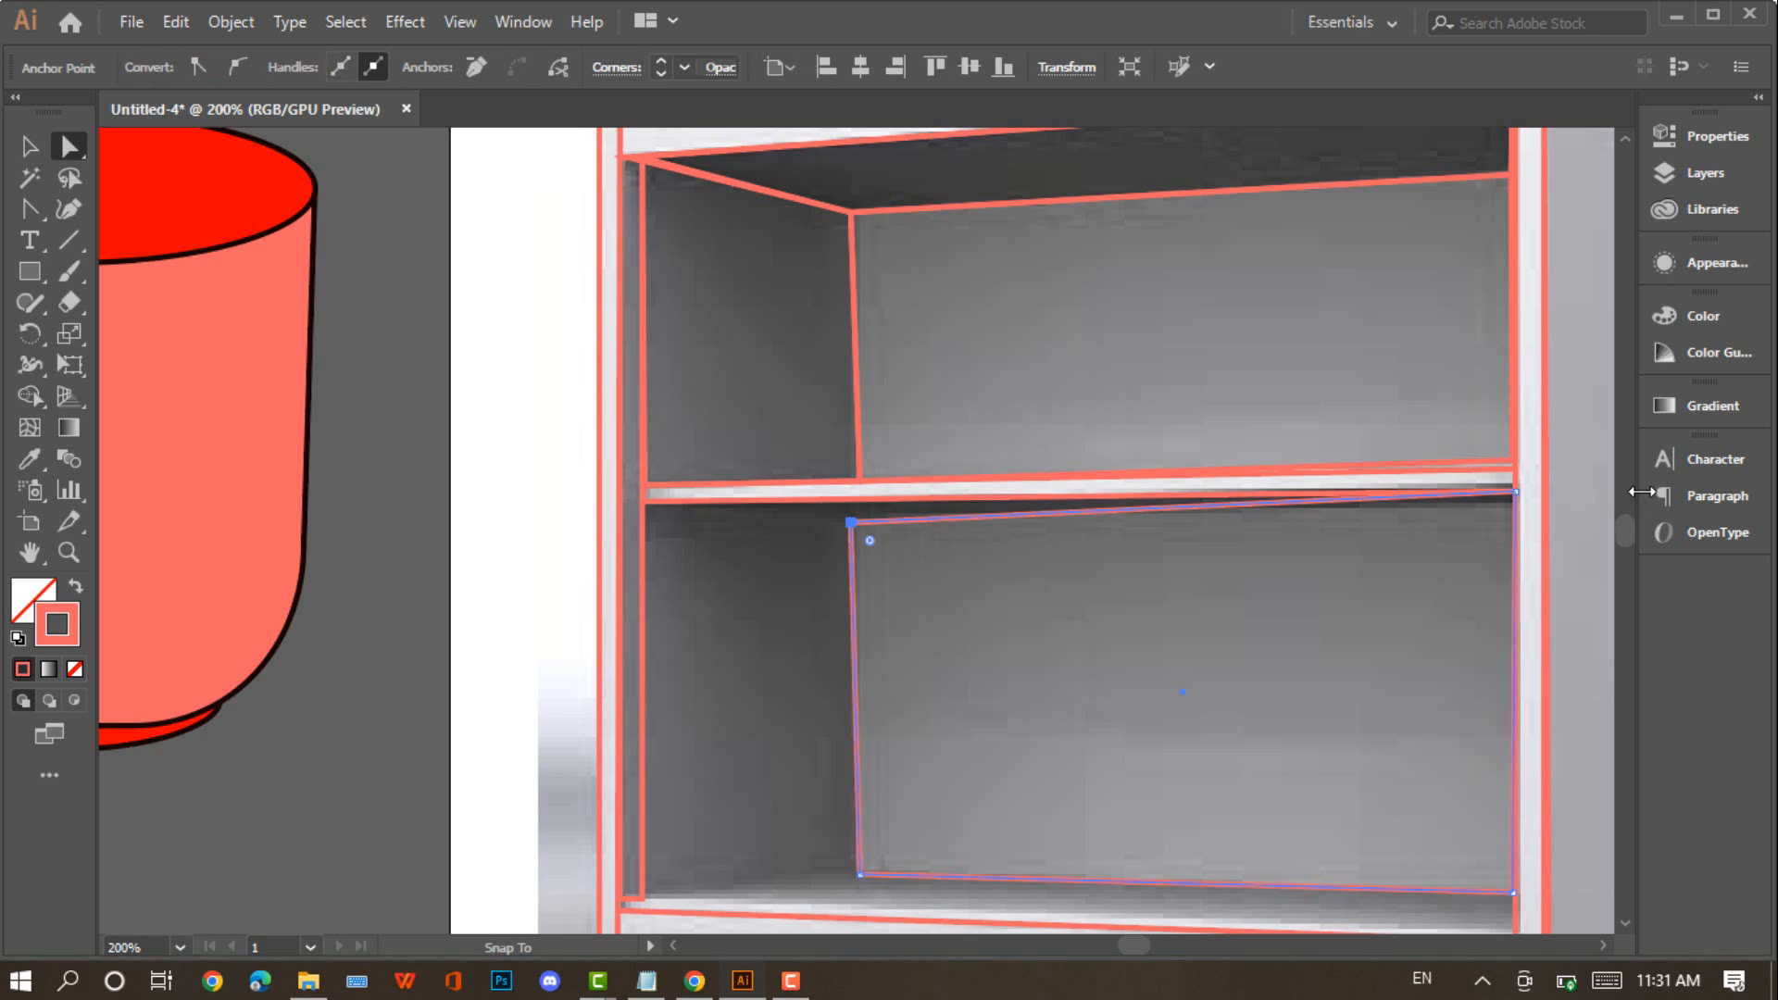
pyautogui.moveTo(1515, 491); pyautogui.dragTo(1515, 501)
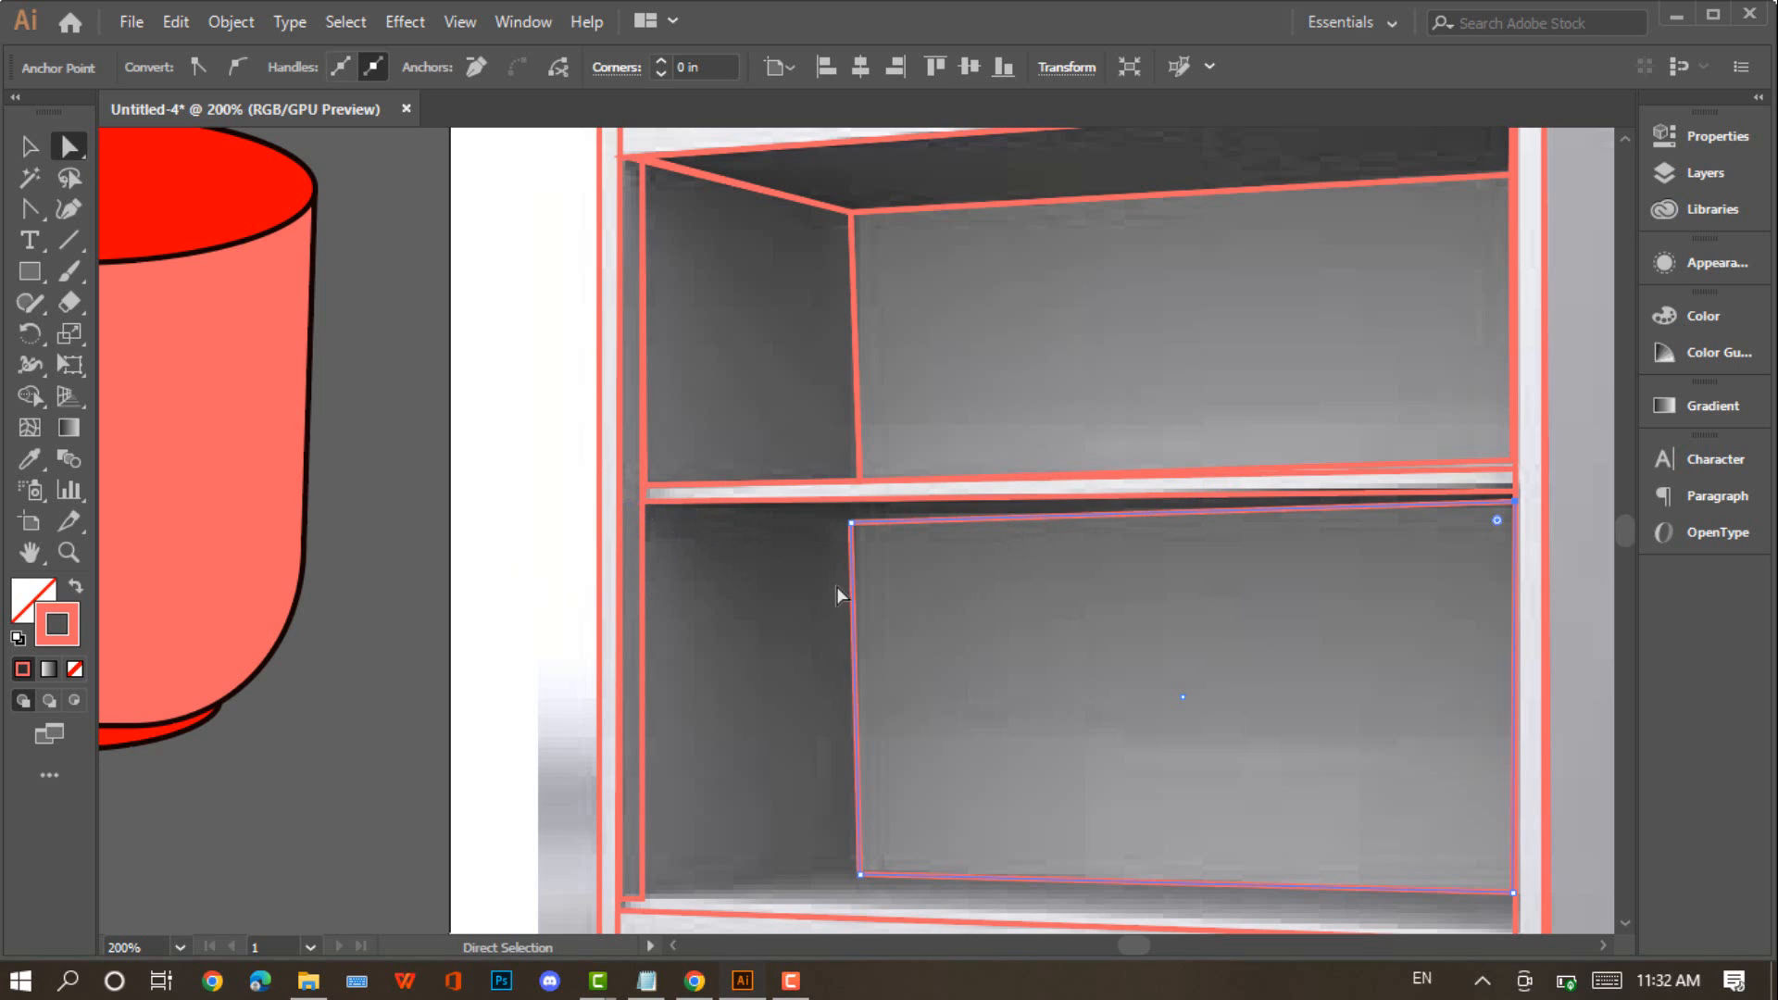
# Draw a rectangle over the lower compartment's left side panel and move its two right anchors and lower-left anchor onto the panel's corners
pyautogui.click(29, 271)
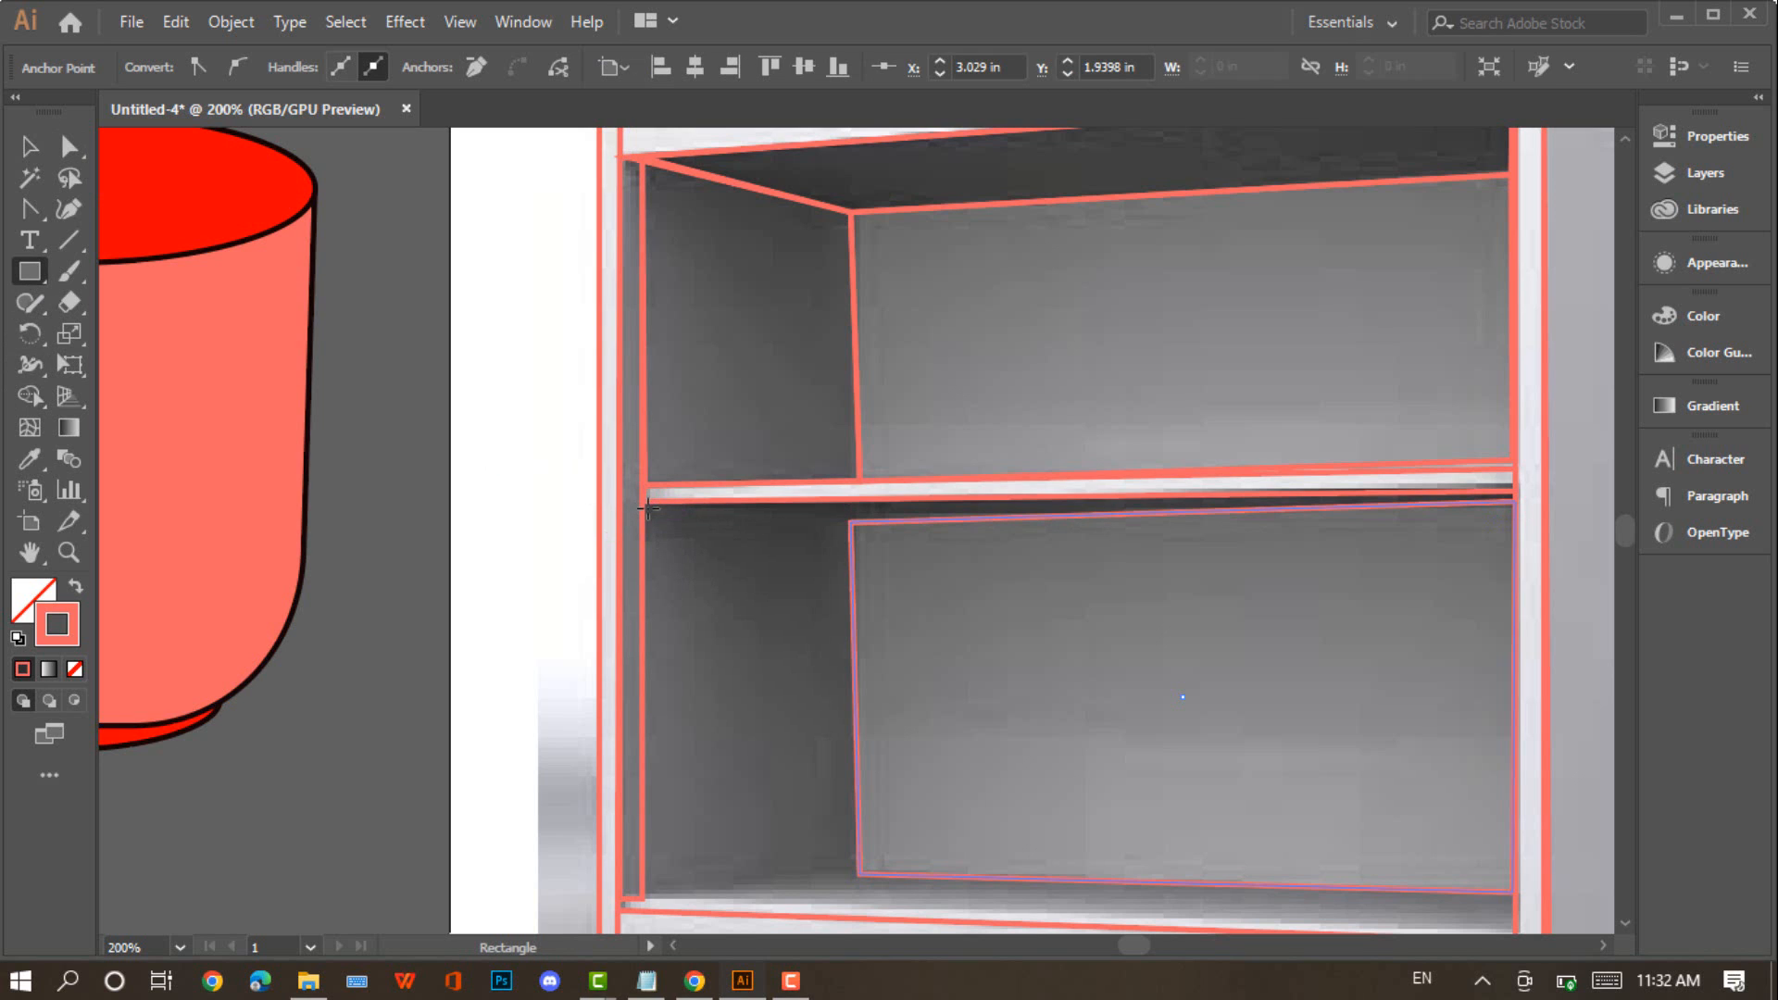
pyautogui.moveTo(647, 505); pyautogui.dragTo(851, 898)
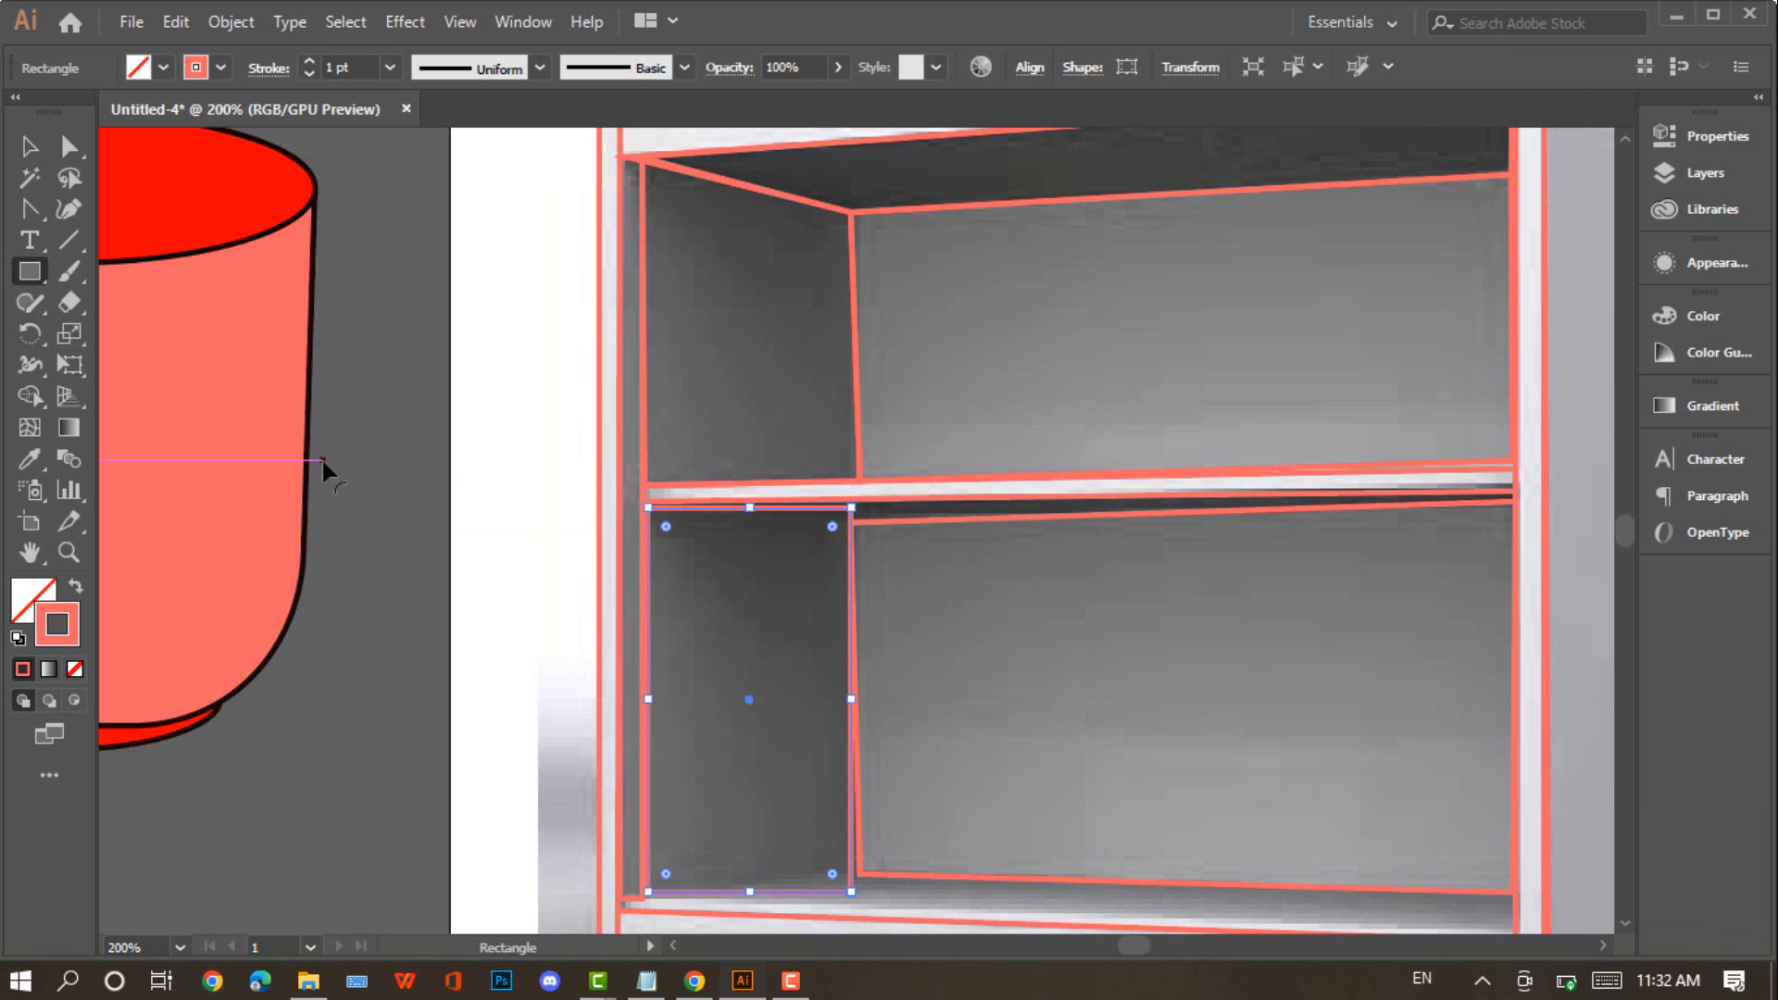
pyautogui.click(82, 148)
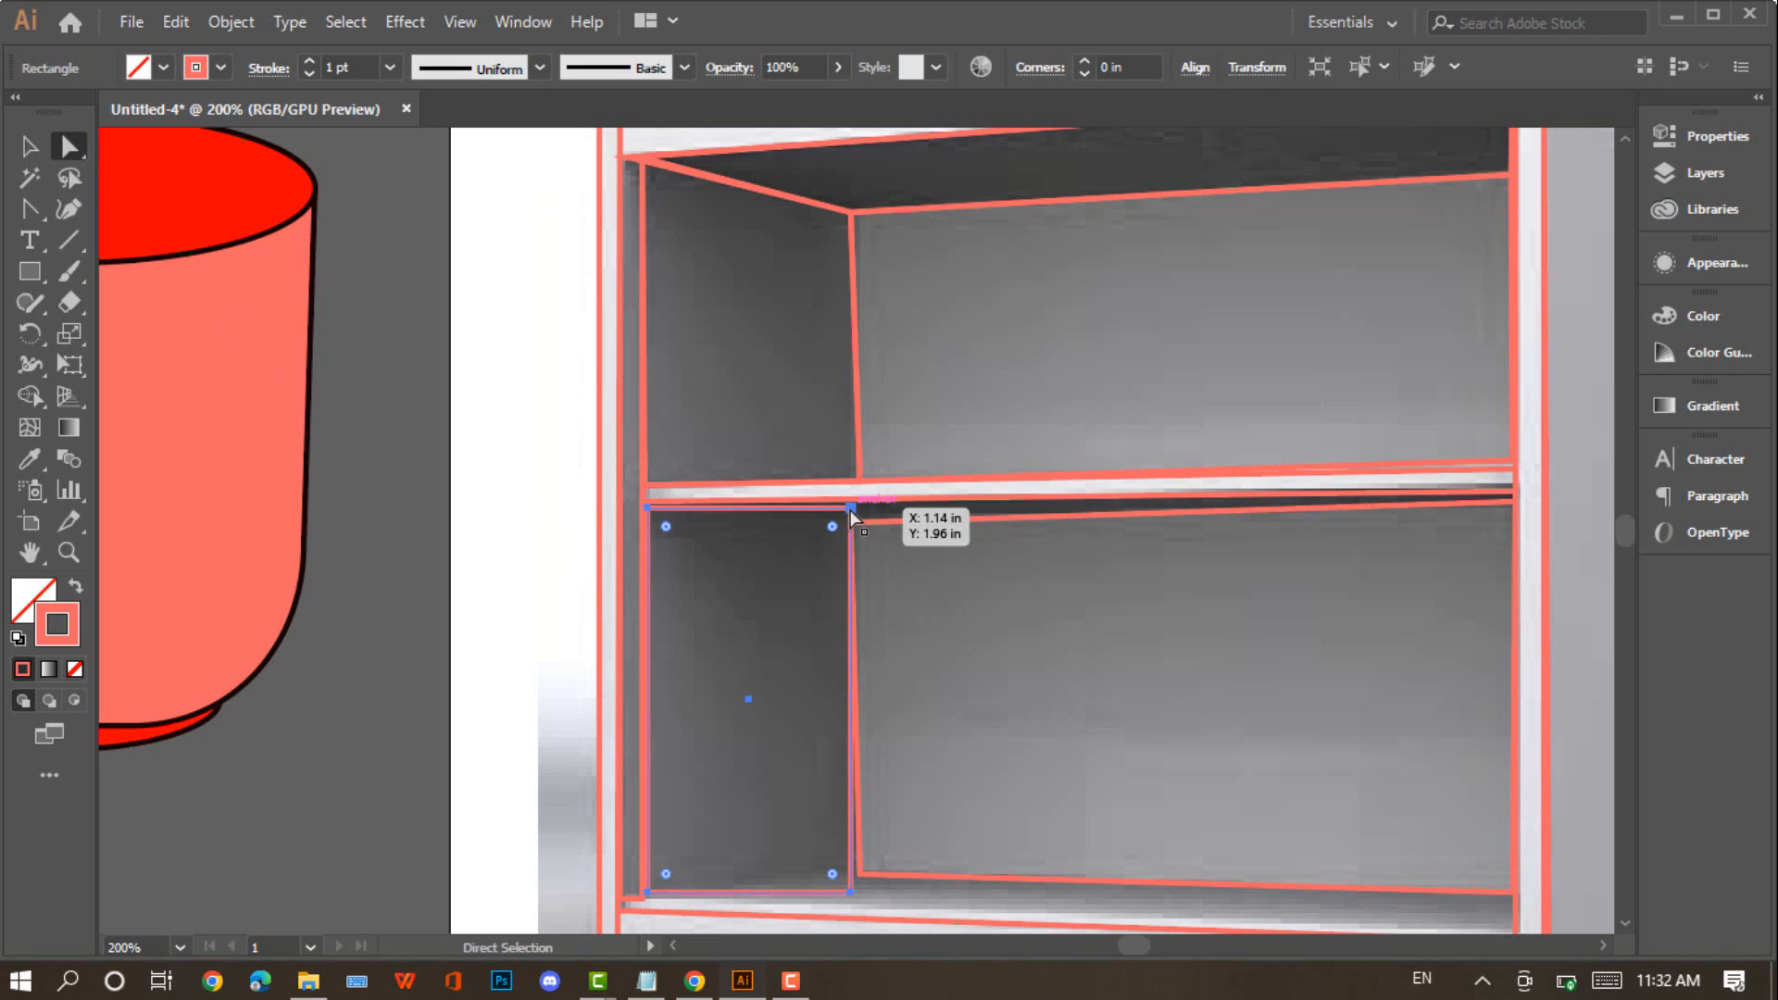
pyautogui.moveTo(852, 507); pyautogui.dragTo(852, 530)
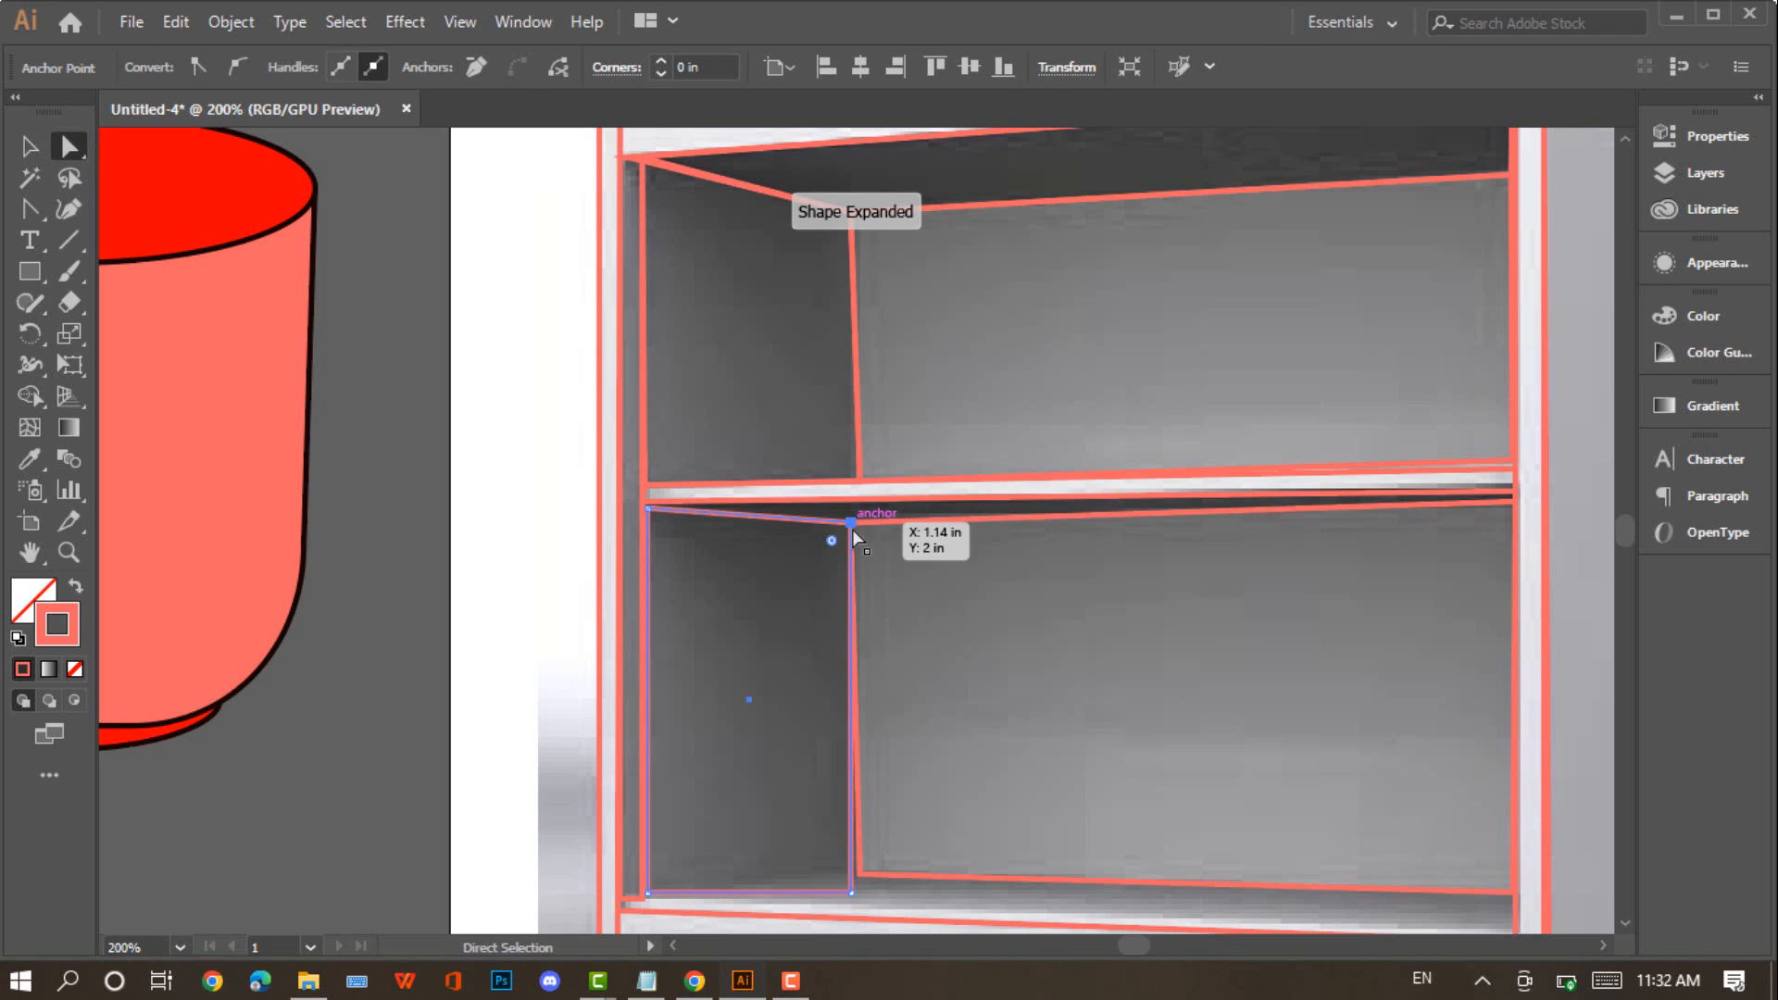
pyautogui.click(851, 894)
pyautogui.moveTo(851, 894); pyautogui.dragTo(858, 879)
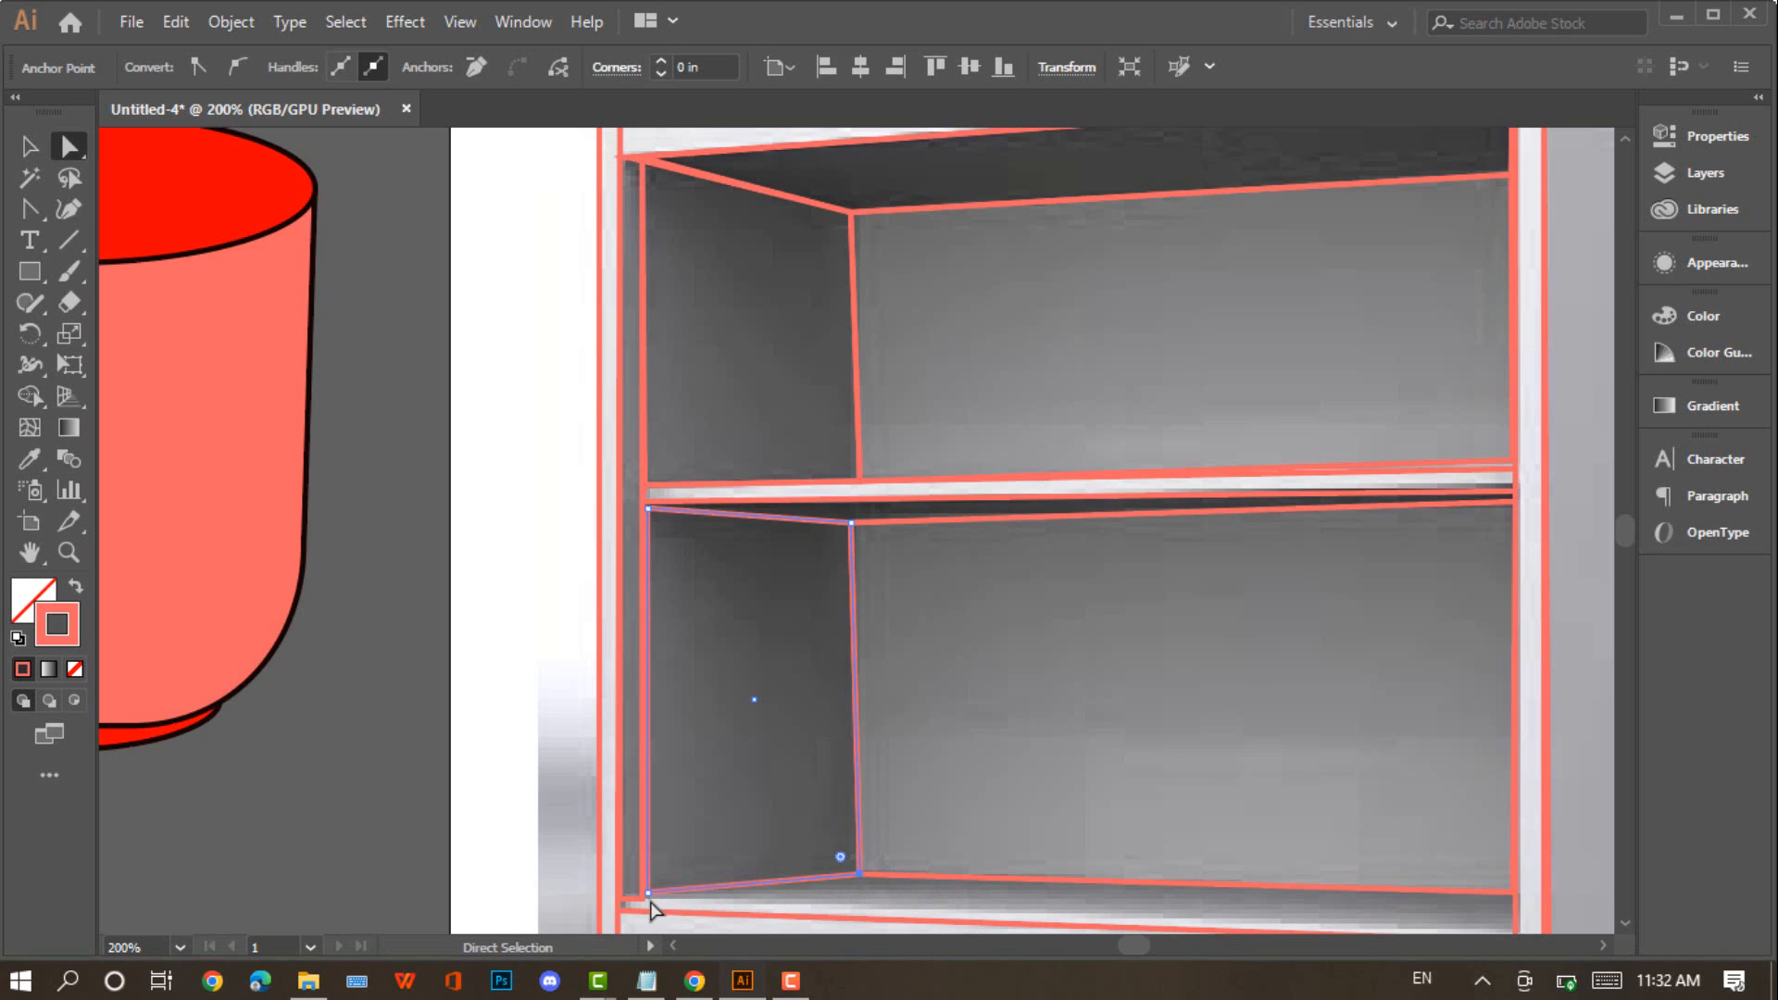
pyautogui.moveTo(648, 897); pyautogui.dragTo(642, 896)
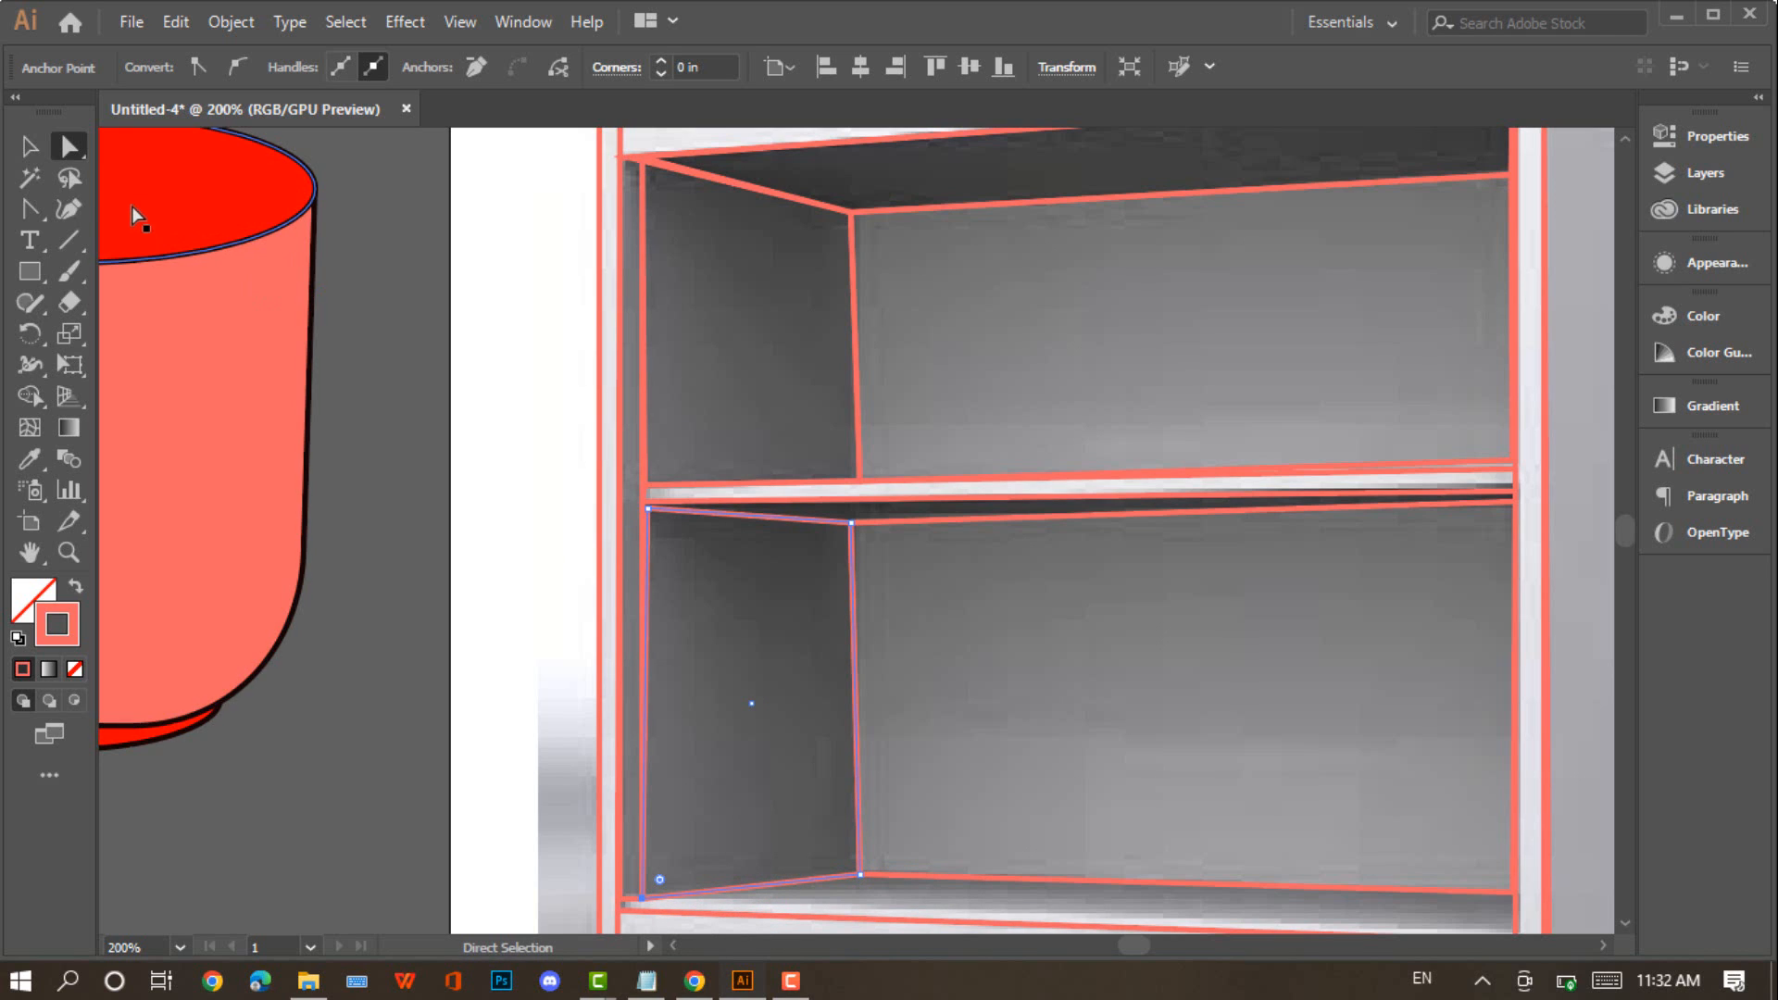
# Draw a thin rectangle below the middle shelf and move its anchors to match the corners of the shelf's dark underside
pyautogui.click(24, 267)
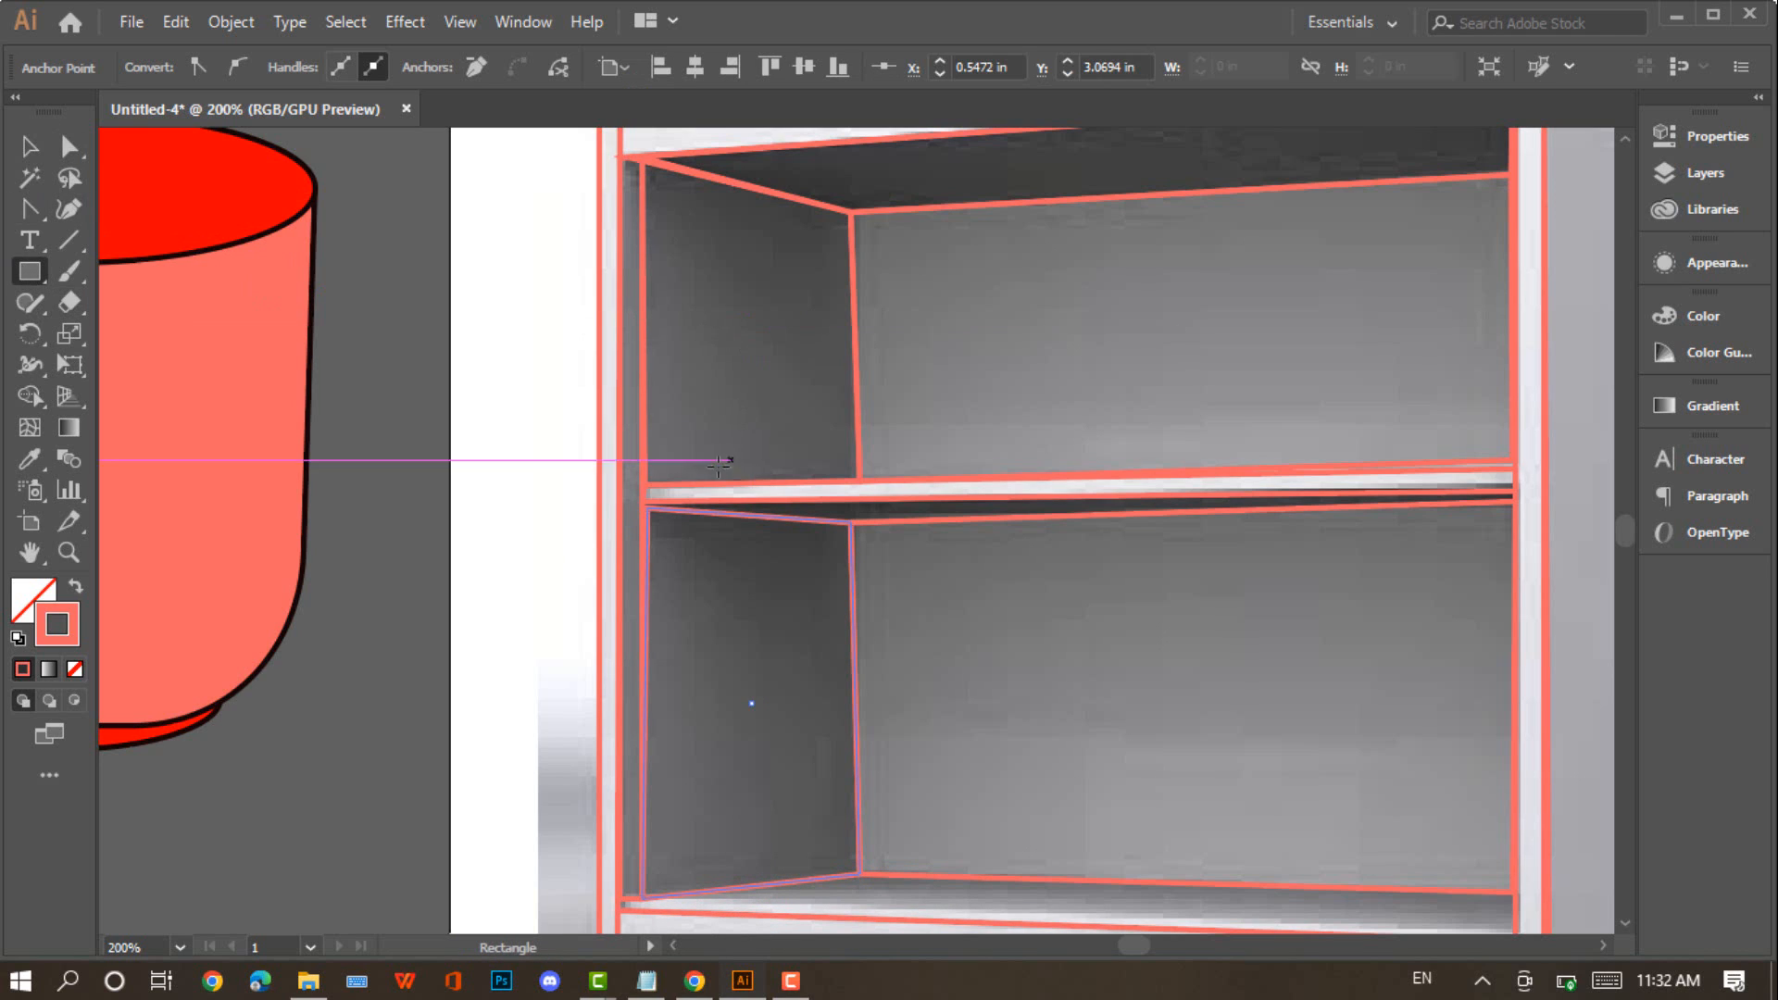
pyautogui.moveTo(644, 507); pyautogui.dragTo(1506, 511)
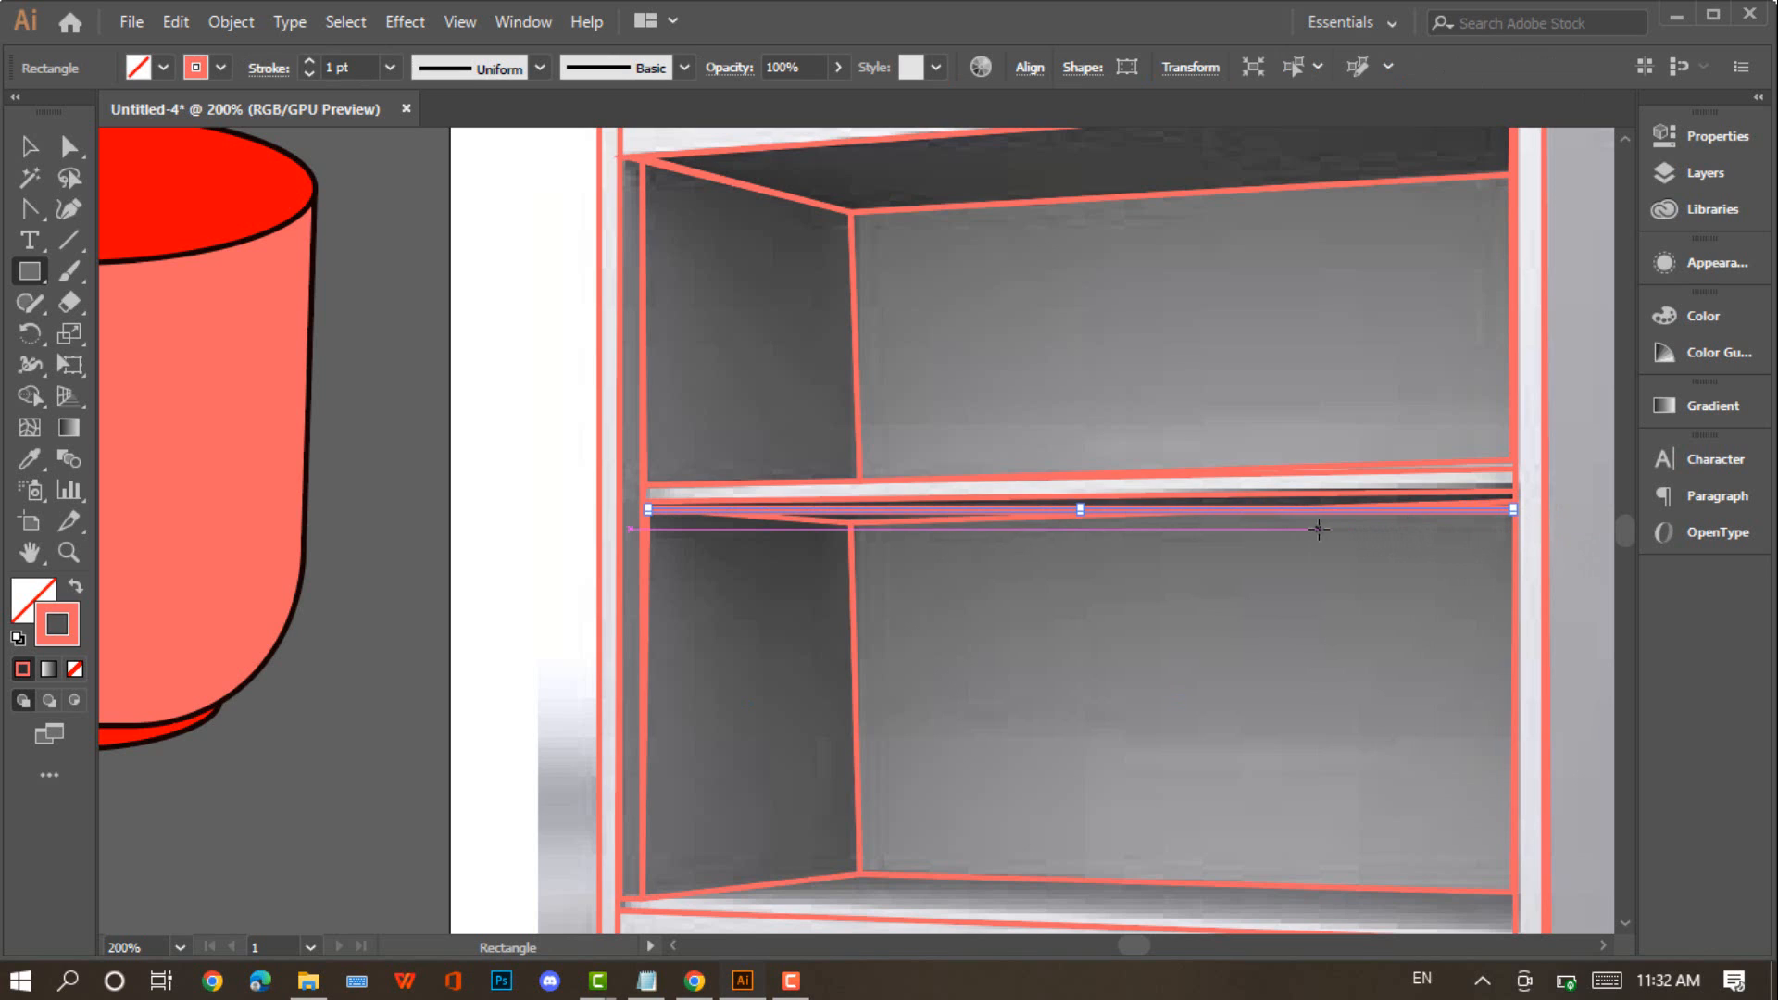
pyautogui.click(68, 146)
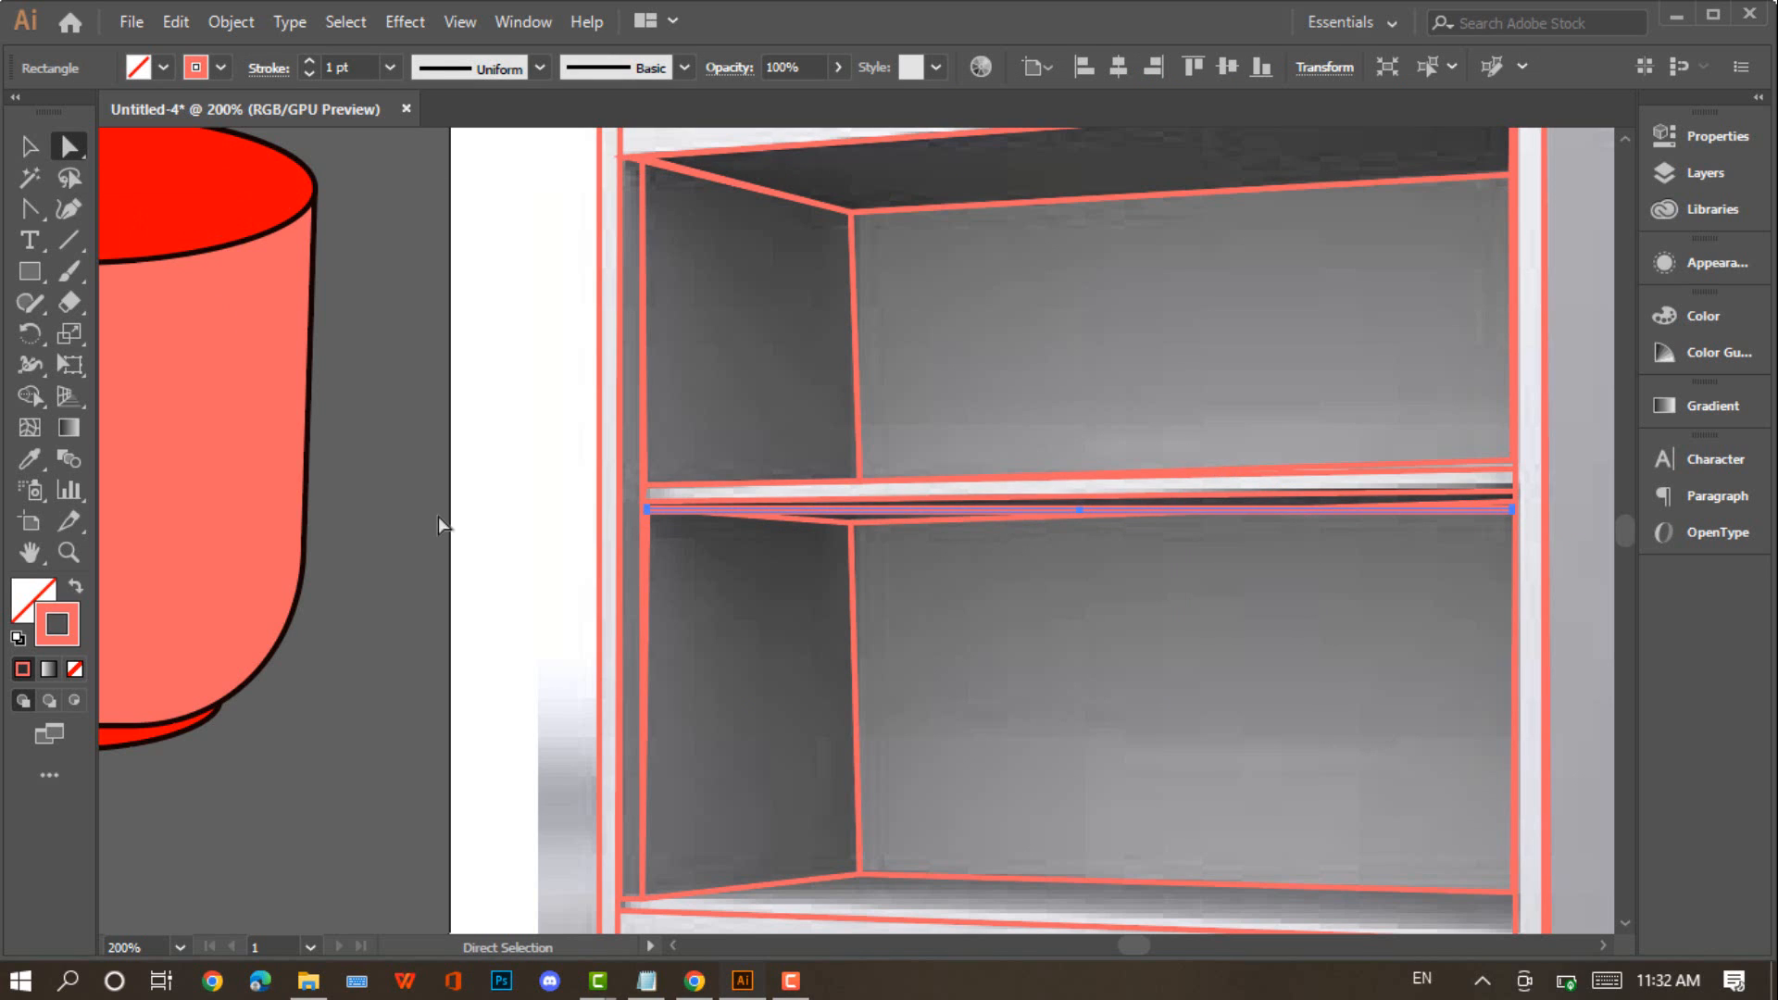
pyautogui.moveTo(1075, 509); pyautogui.dragTo(1080, 497)
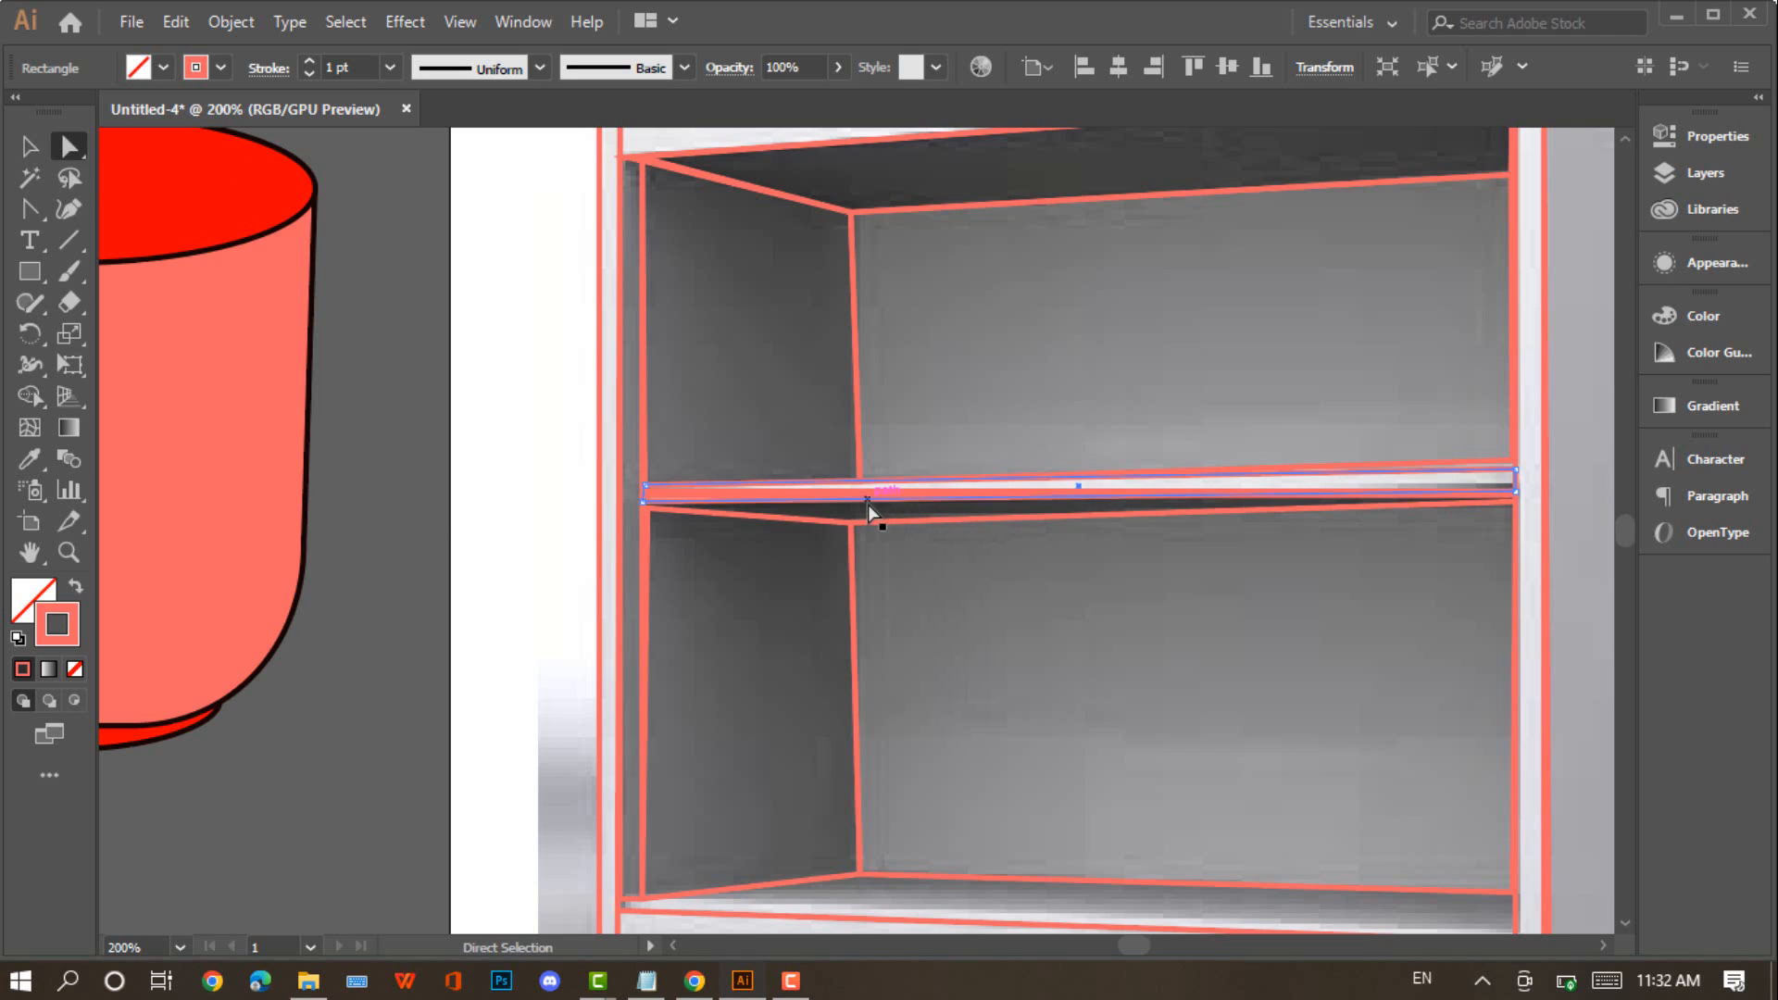
pyautogui.moveTo(868, 504); pyautogui.dragTo(875, 517)
pyautogui.moveTo(654, 530); pyautogui.dragTo(848, 522)
pyautogui.moveTo(647, 485); pyautogui.dragTo(642, 507)
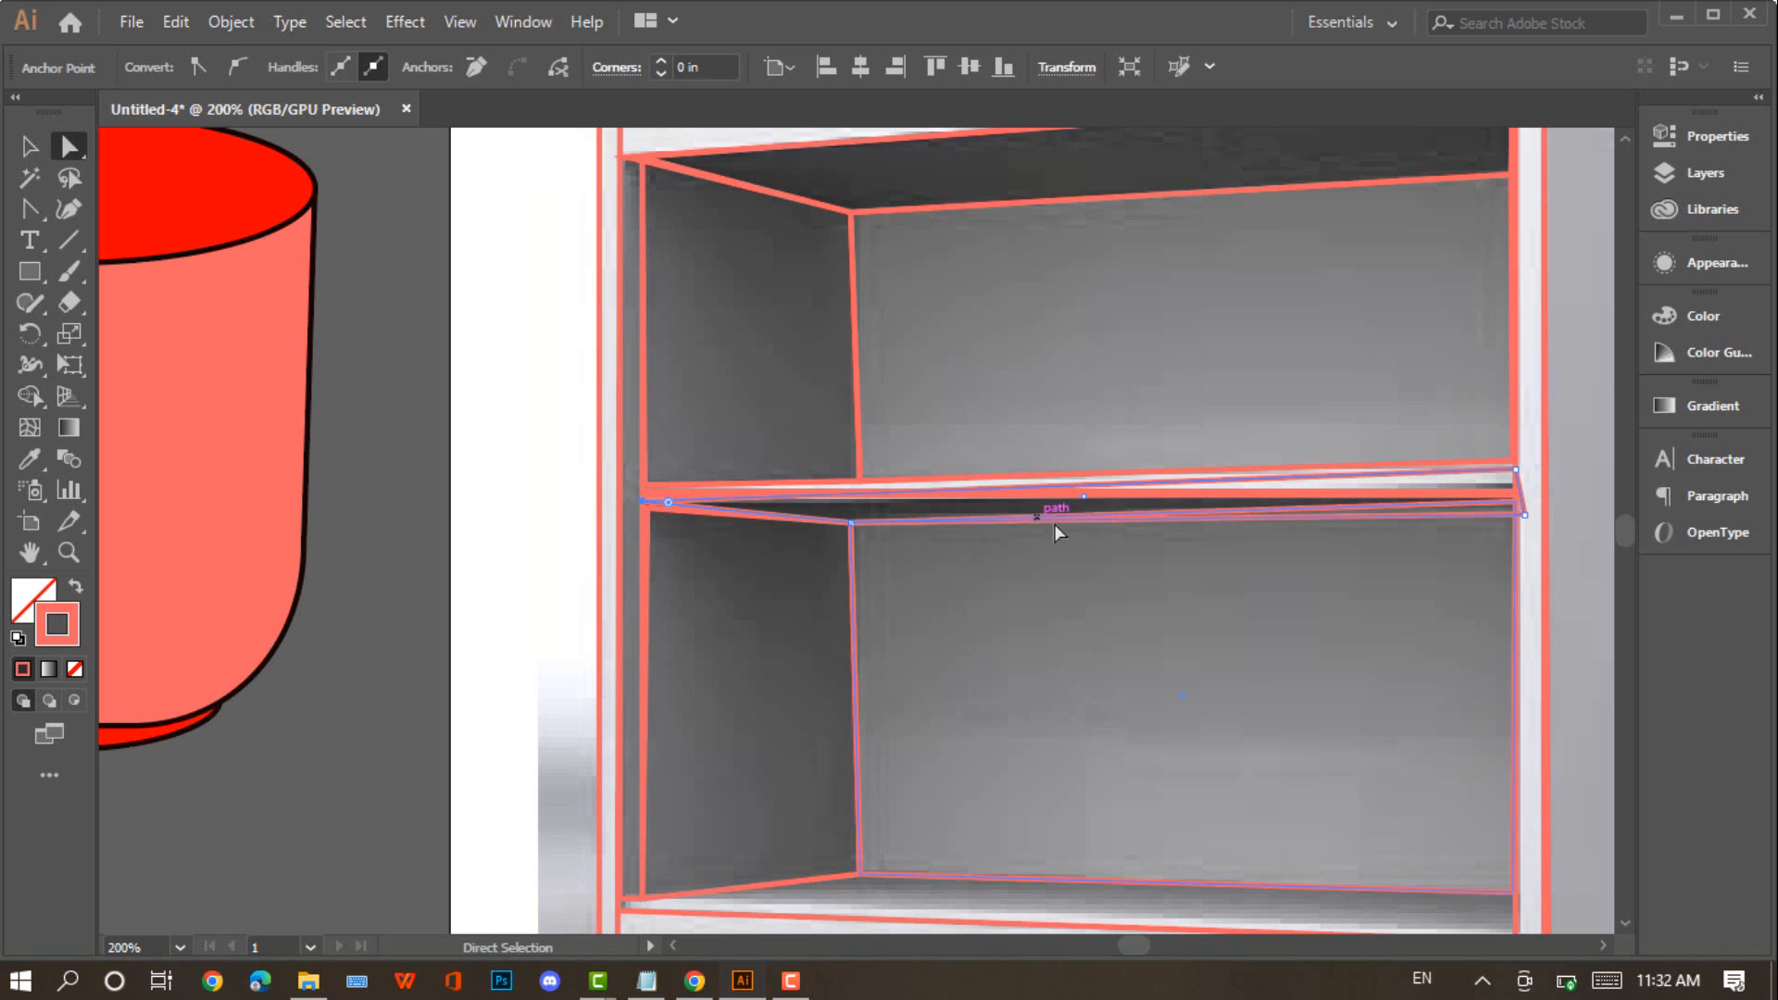
pyautogui.moveTo(1520, 514); pyautogui.dragTo(1508, 498)
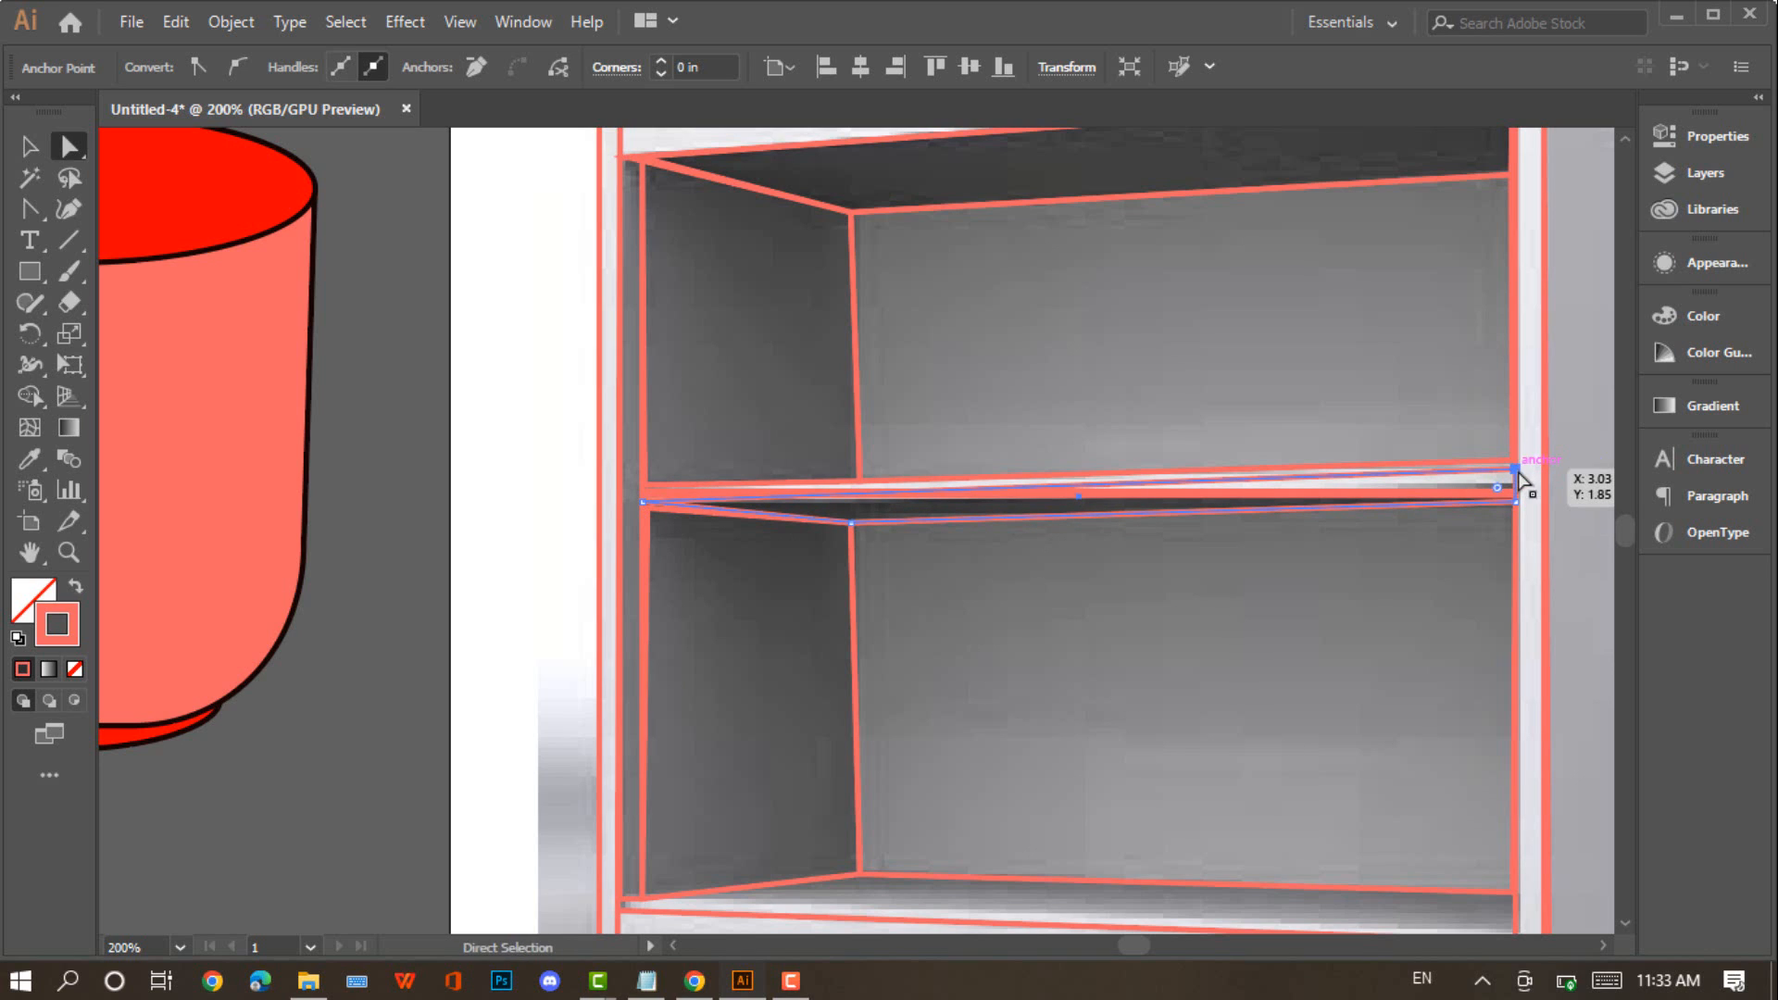
pyautogui.moveTo(1520, 476); pyautogui.dragTo(1513, 498)
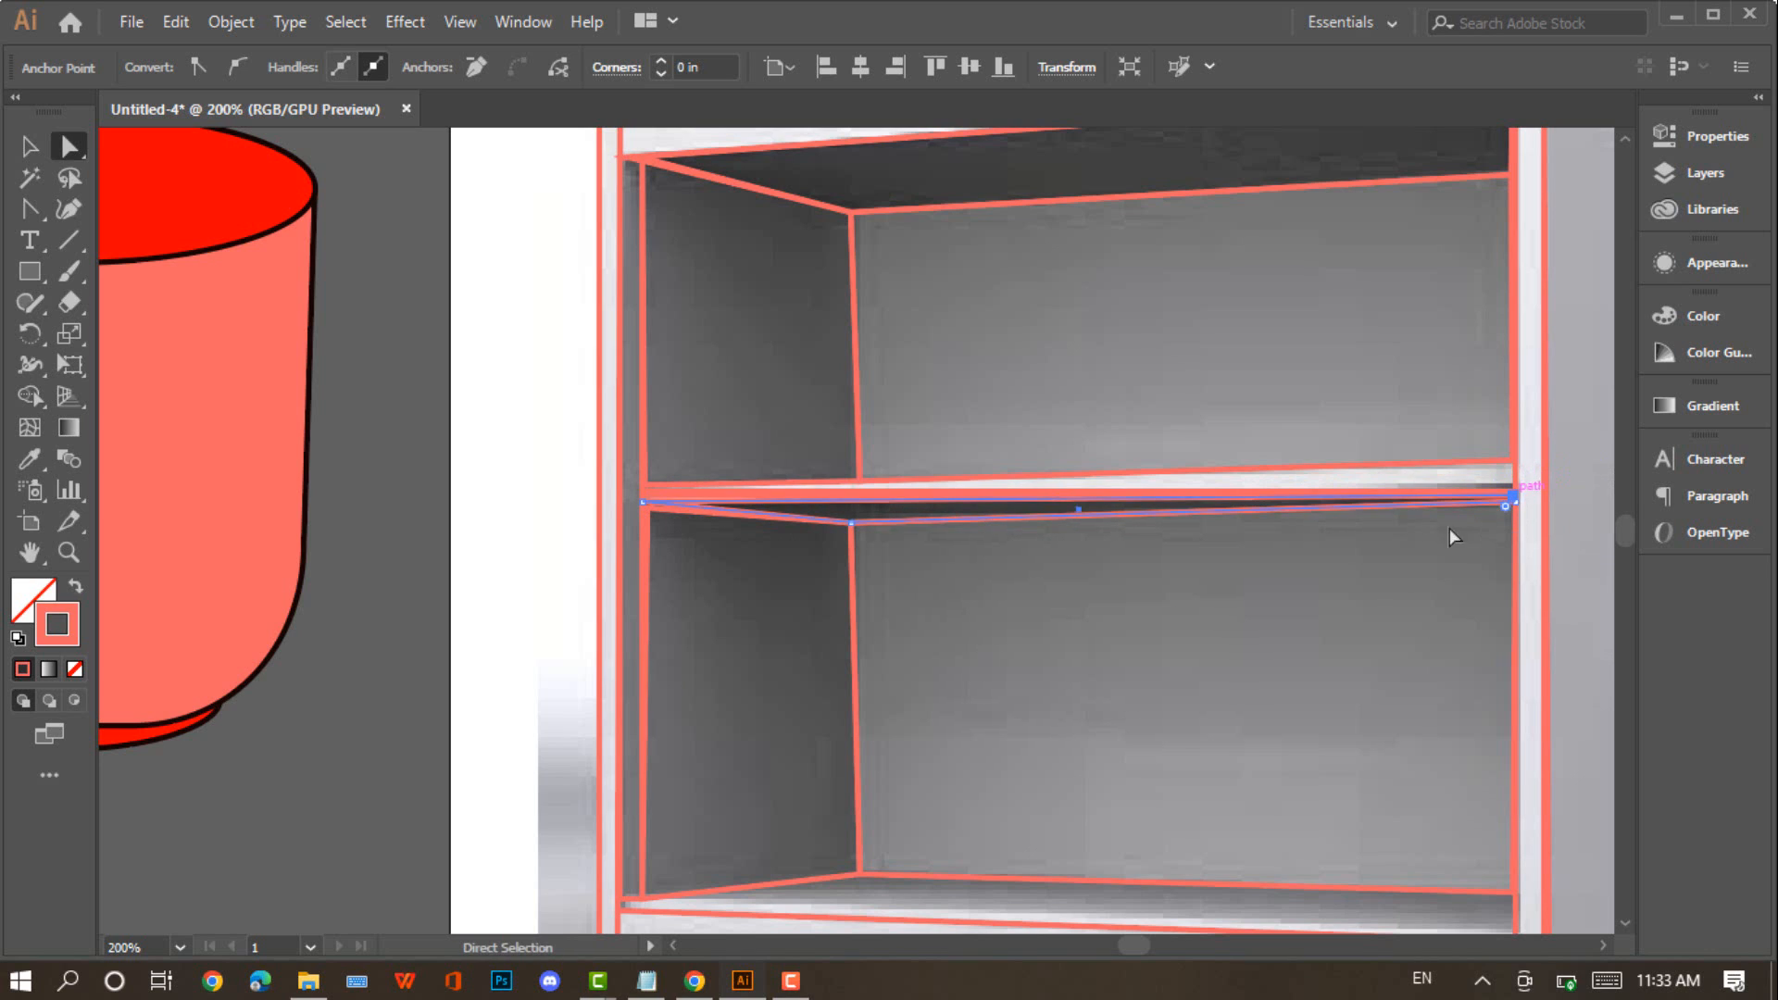
# Draw a rectangle over the lower compartment's floor and move its four anchors to follow the floor's corners
pyautogui.scroll(-3, 861, 491)
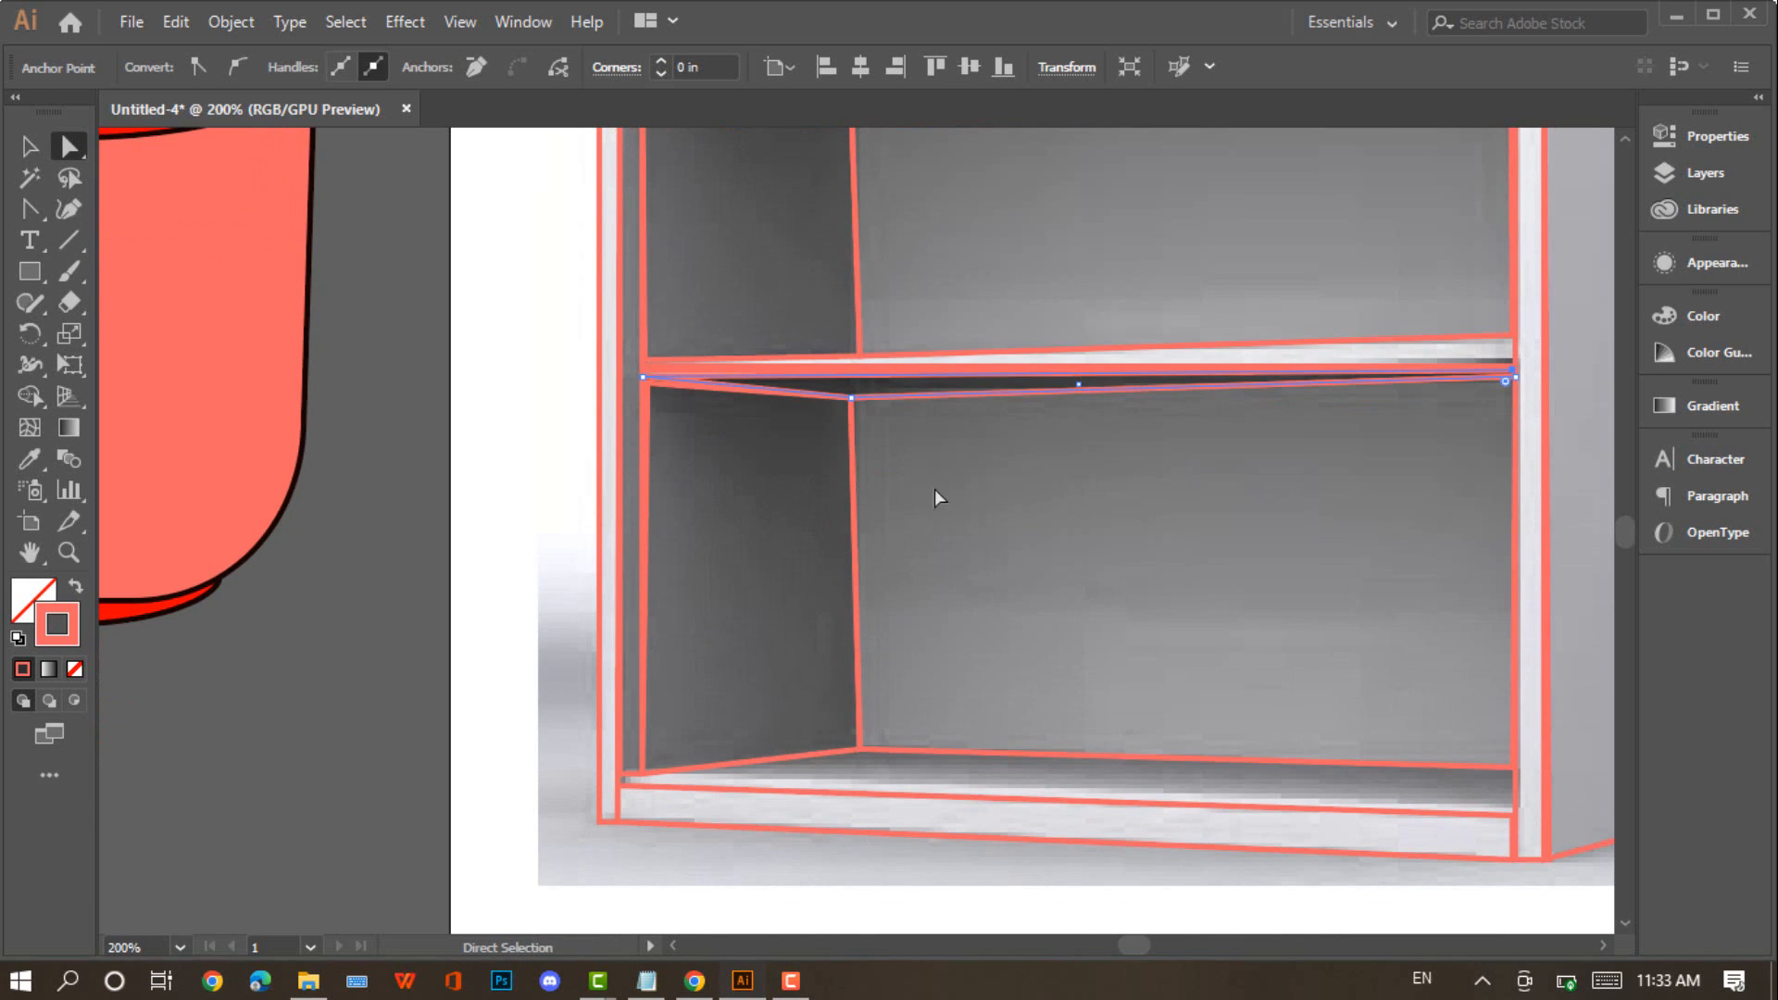
pyautogui.click(29, 269)
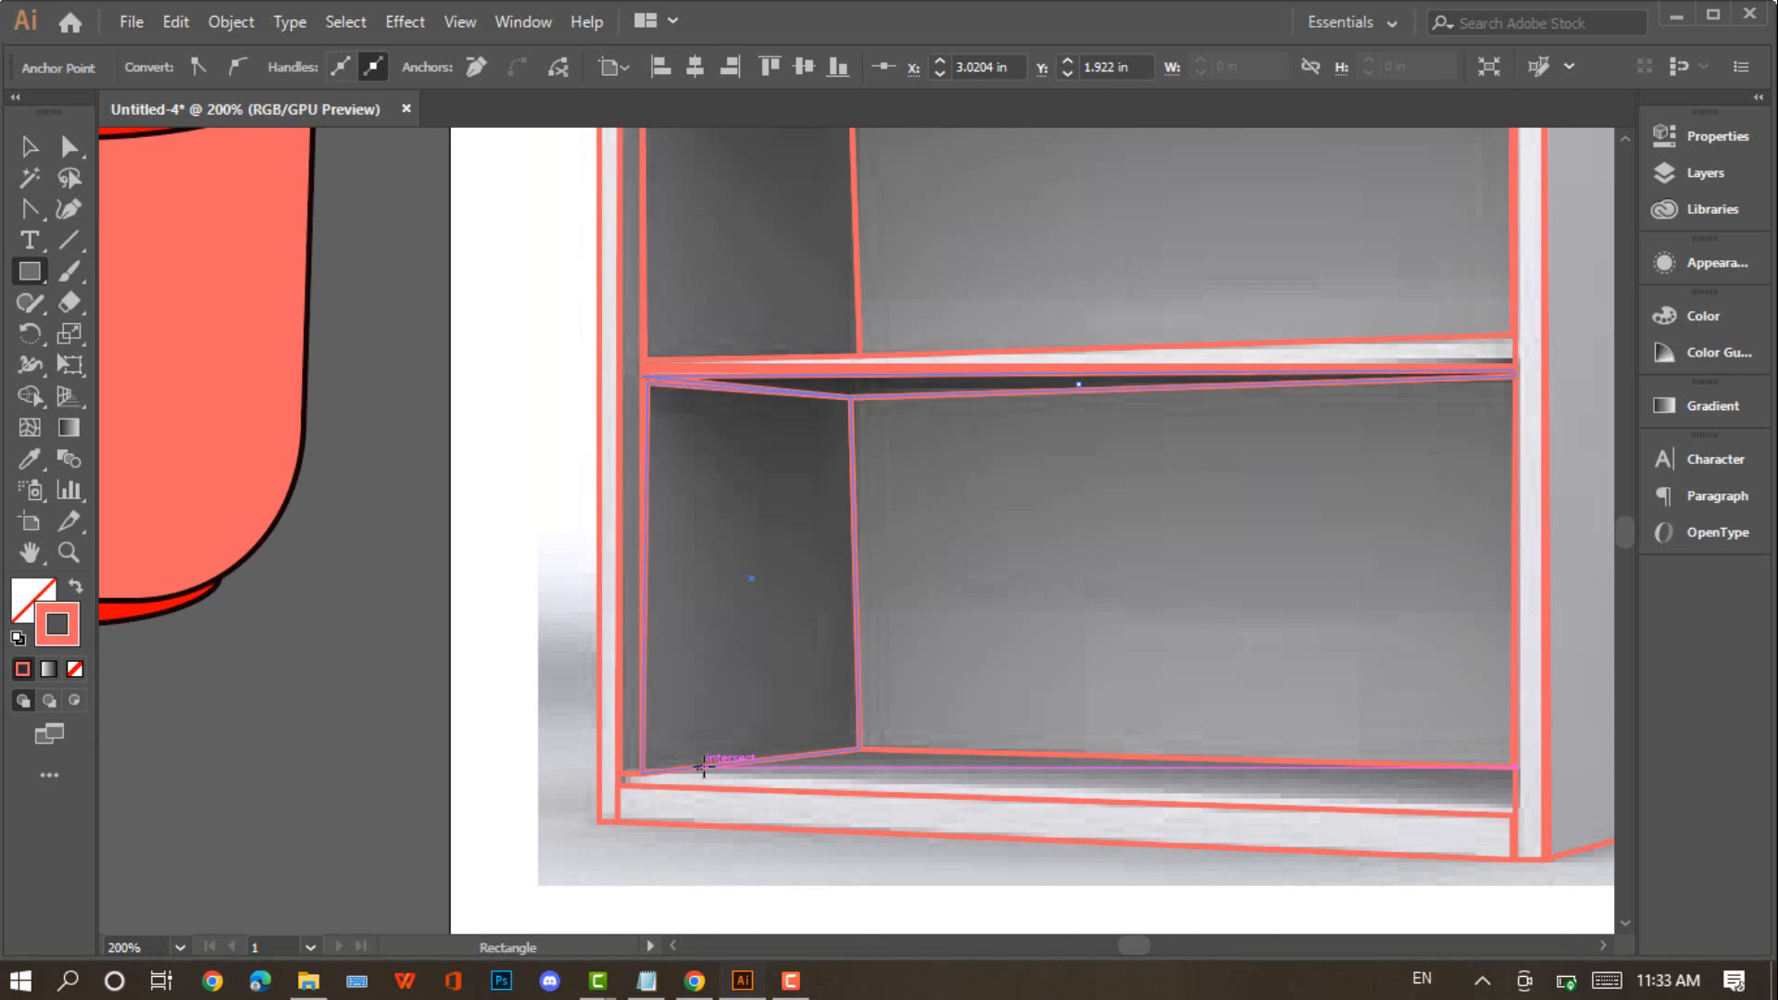
pyautogui.moveTo(729, 759); pyautogui.dragTo(1516, 831)
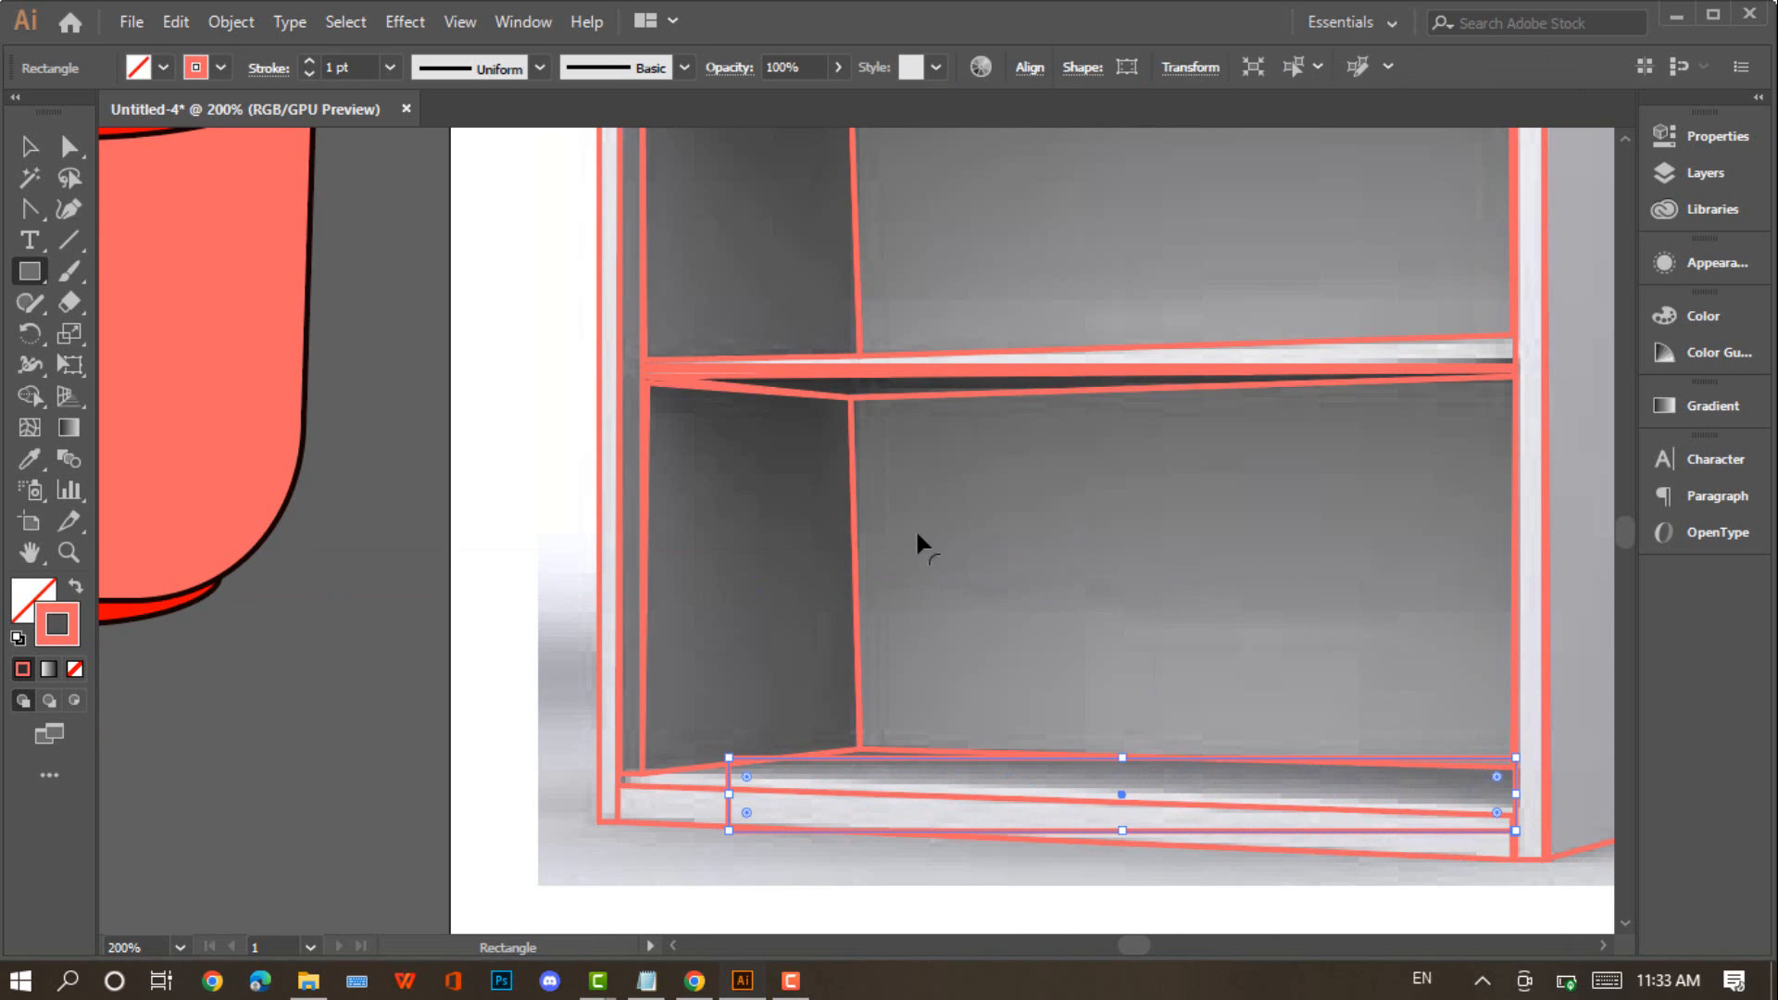
pyautogui.click(73, 150)
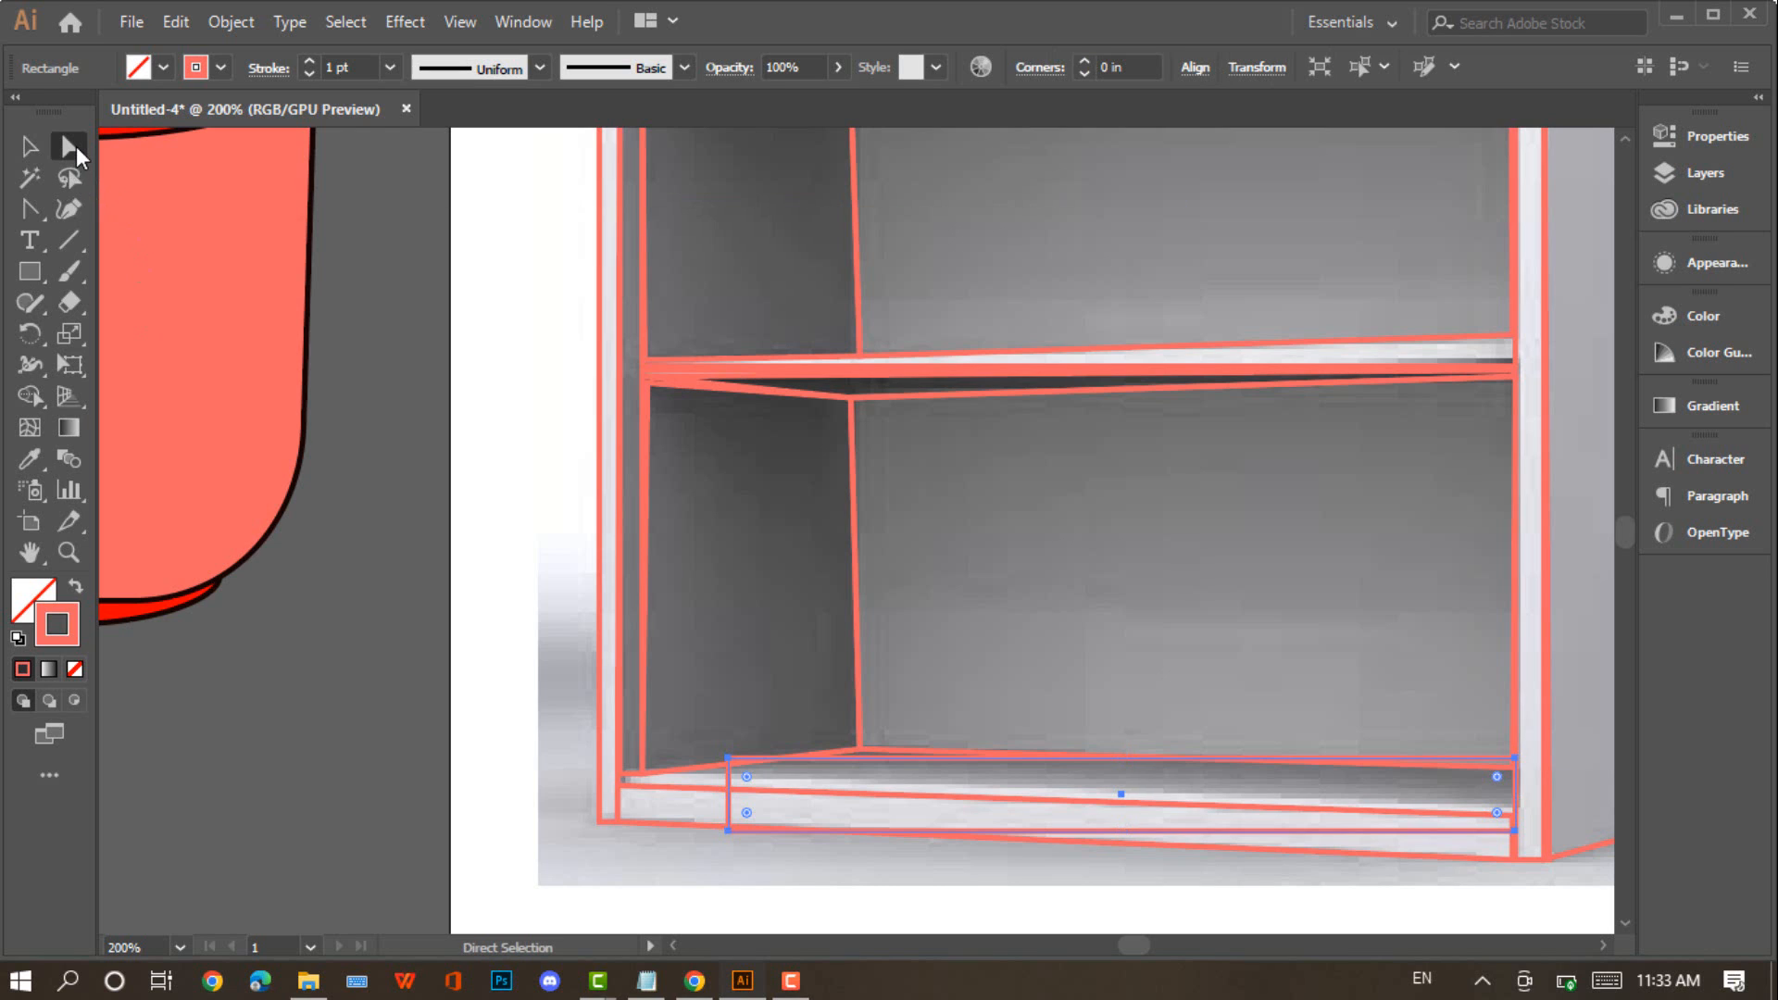
pyautogui.moveTo(725, 763); pyautogui.dragTo(860, 748)
pyautogui.moveTo(730, 832); pyautogui.dragTo(645, 780)
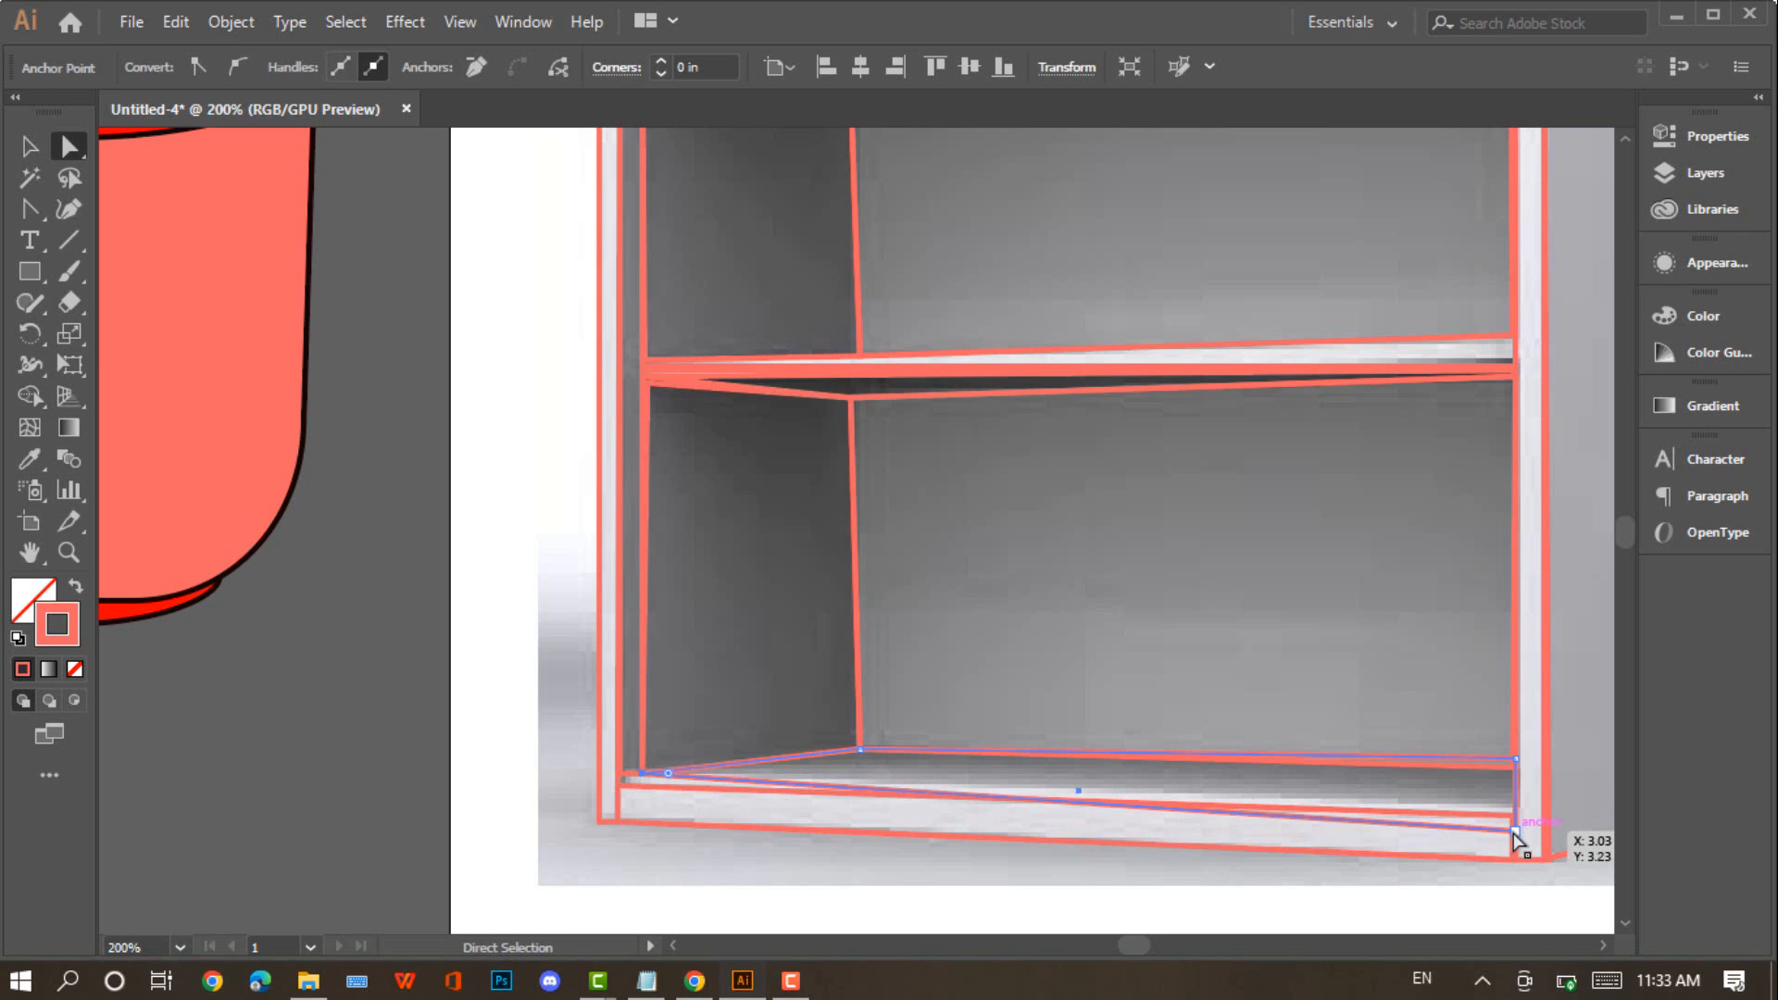
pyautogui.moveTo(1514, 832); pyautogui.dragTo(1504, 780)
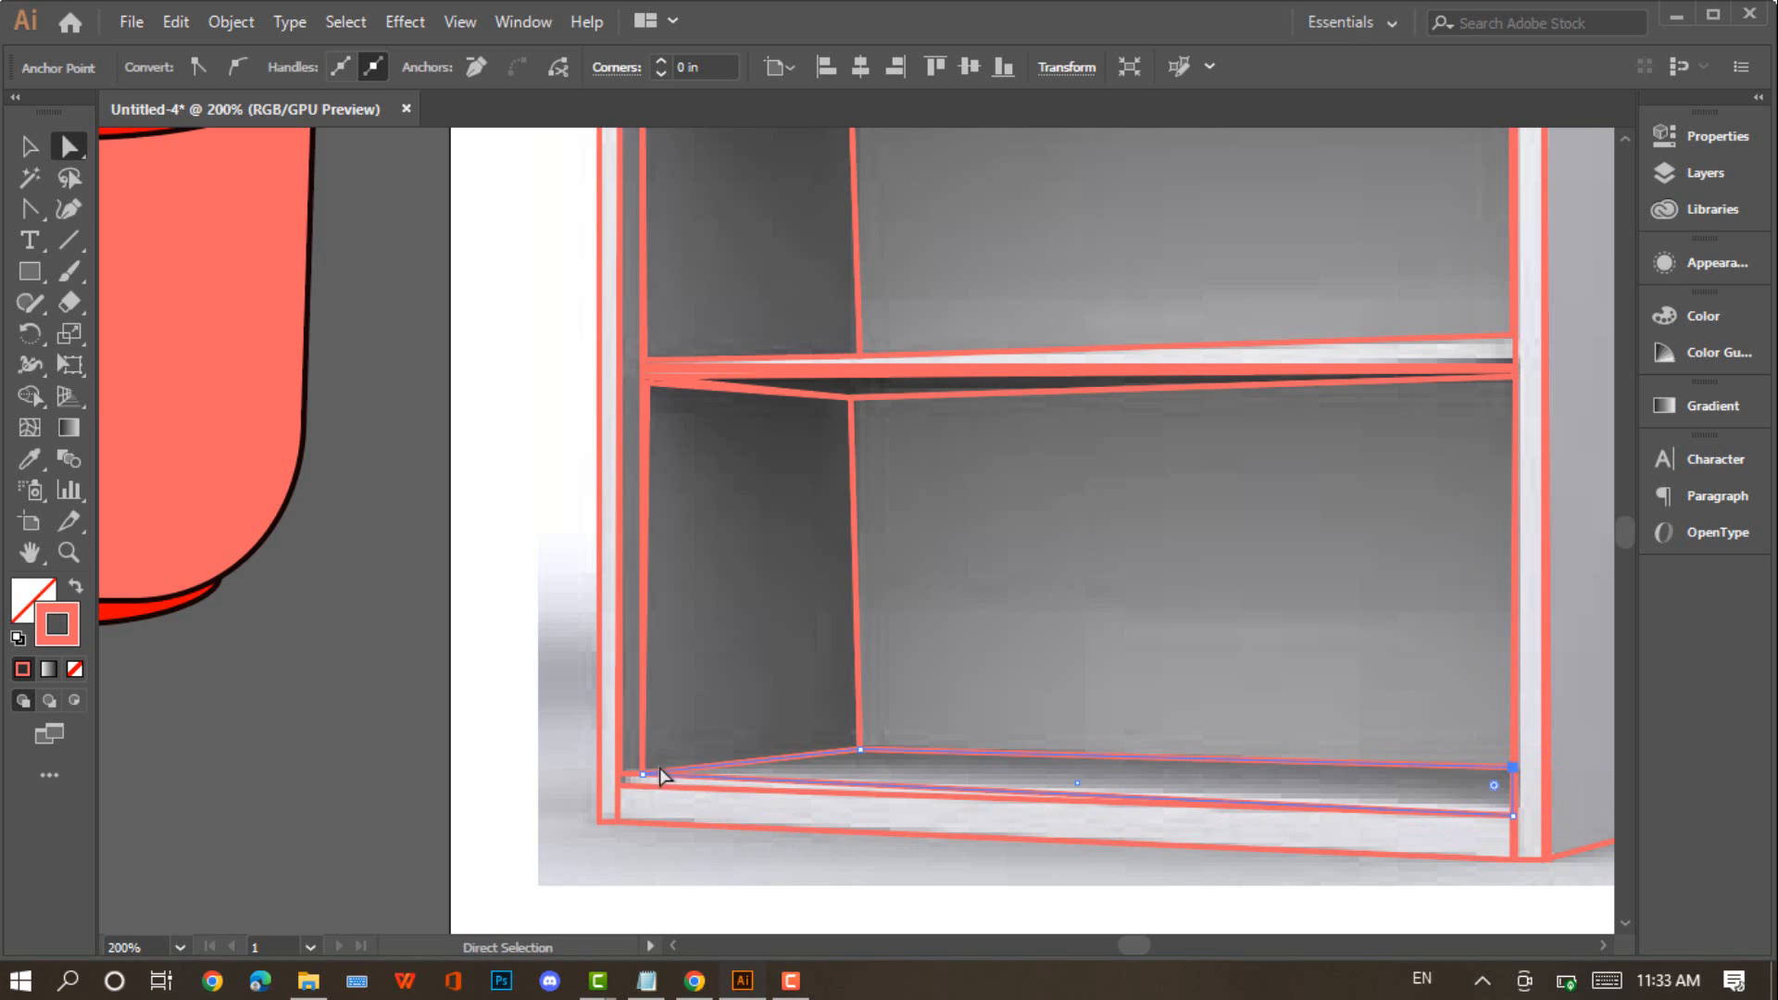
# Move the base board outline's upper-left anchor up to the floor's front corner at the left post and deselect the outline
pyautogui.moveTo(644, 774)
pyautogui.mouseDown()
pyautogui.moveTo(617, 789)
pyautogui.moveTo(618, 773)
pyautogui.mouseUp()
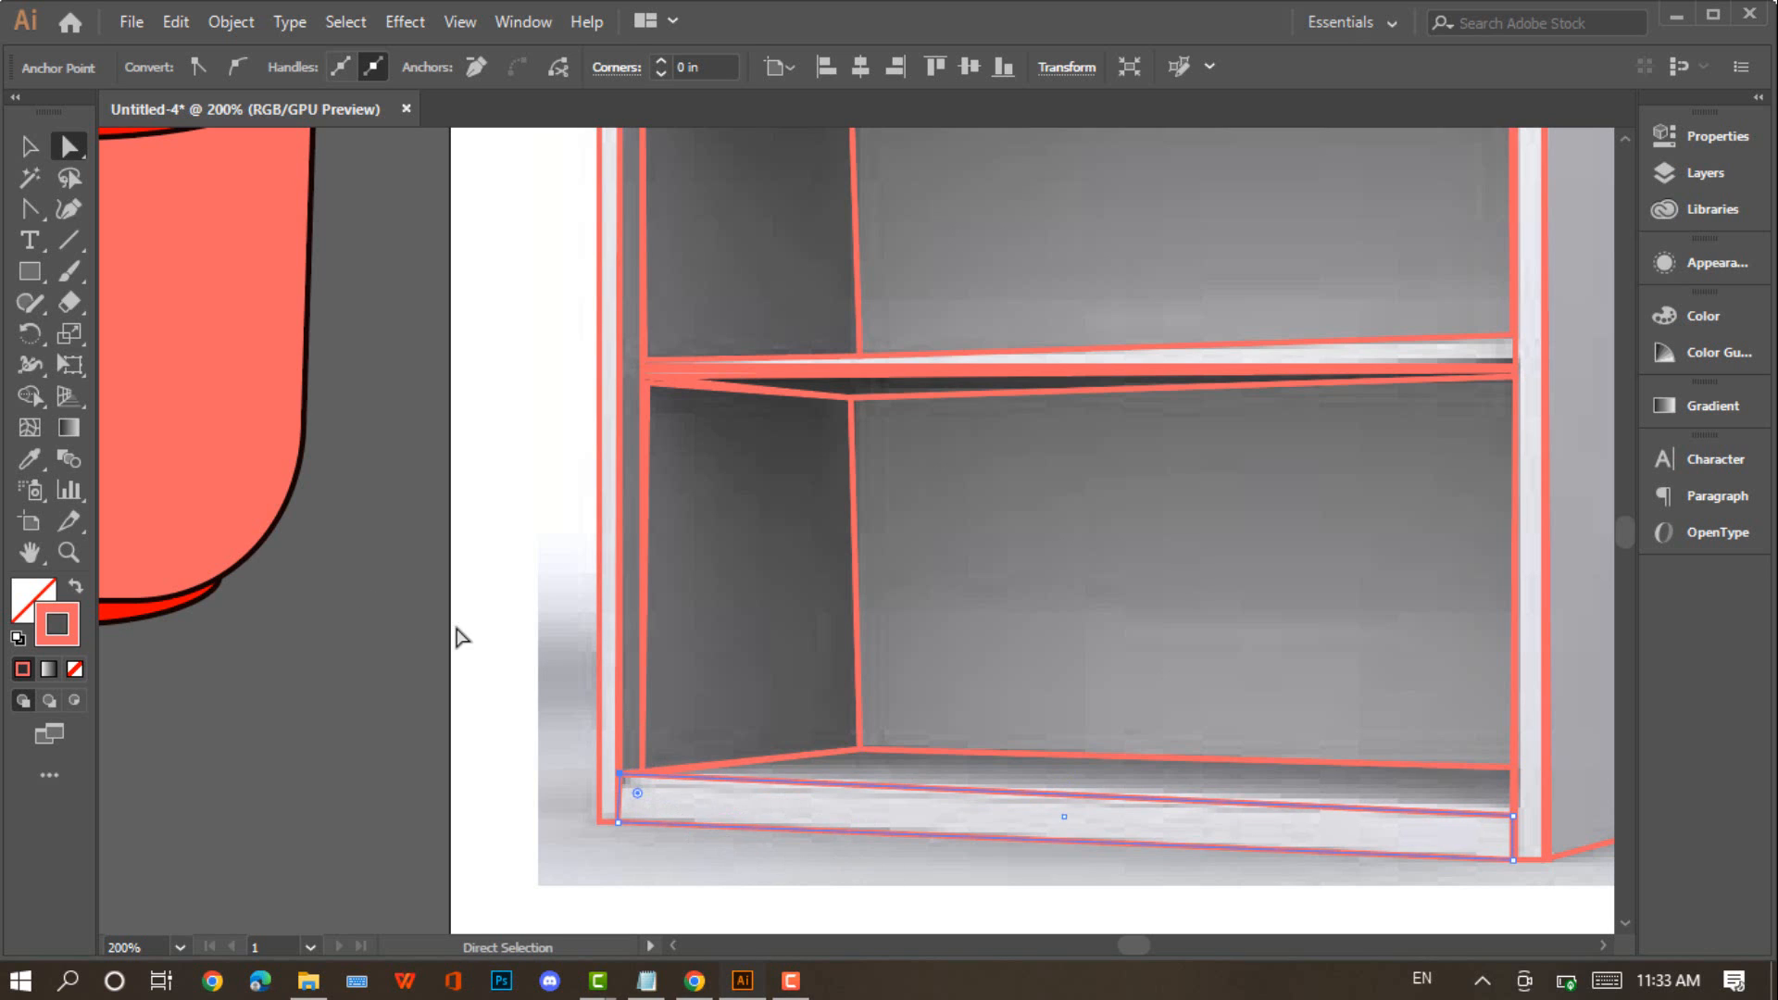
pyautogui.click(29, 145)
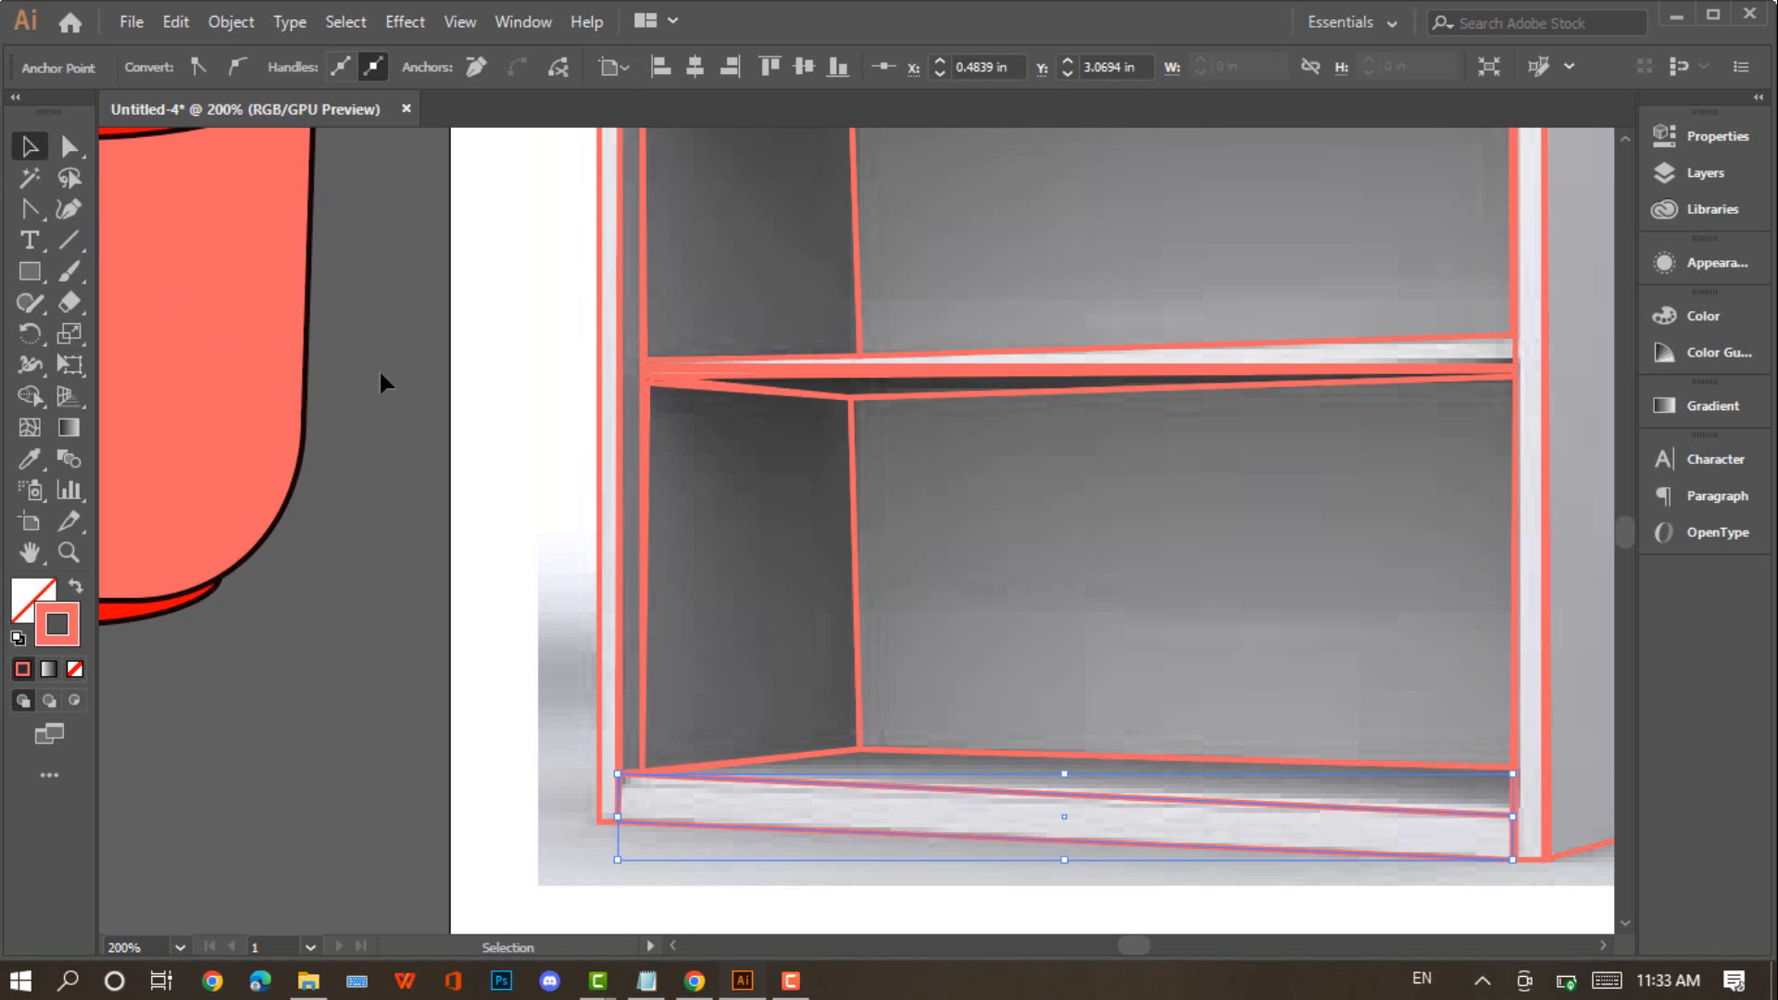
pyautogui.click(458, 508)
# Fill the cabinet's outer right side panel with red #ed0f0f
pyautogui.scroll(2, 457, 508)
pyautogui.scroll(2, 457, 524)
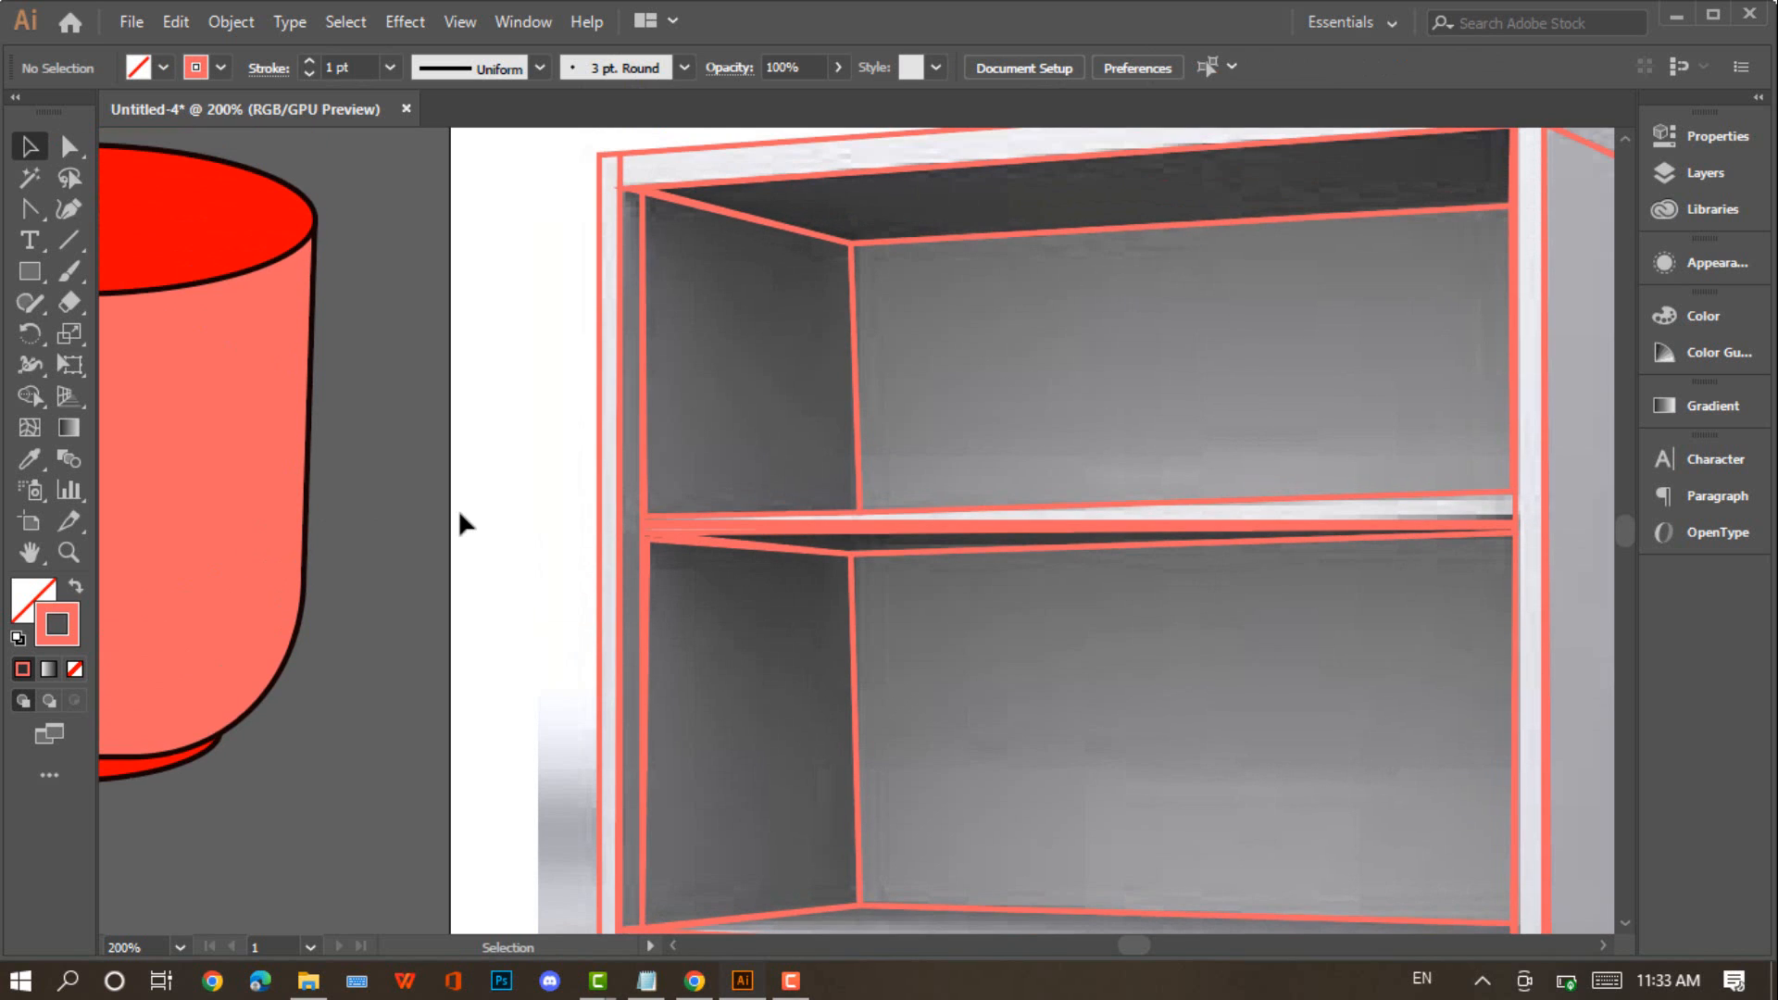
pyautogui.press('a')
pyautogui.hotkey('ctrl', '0')
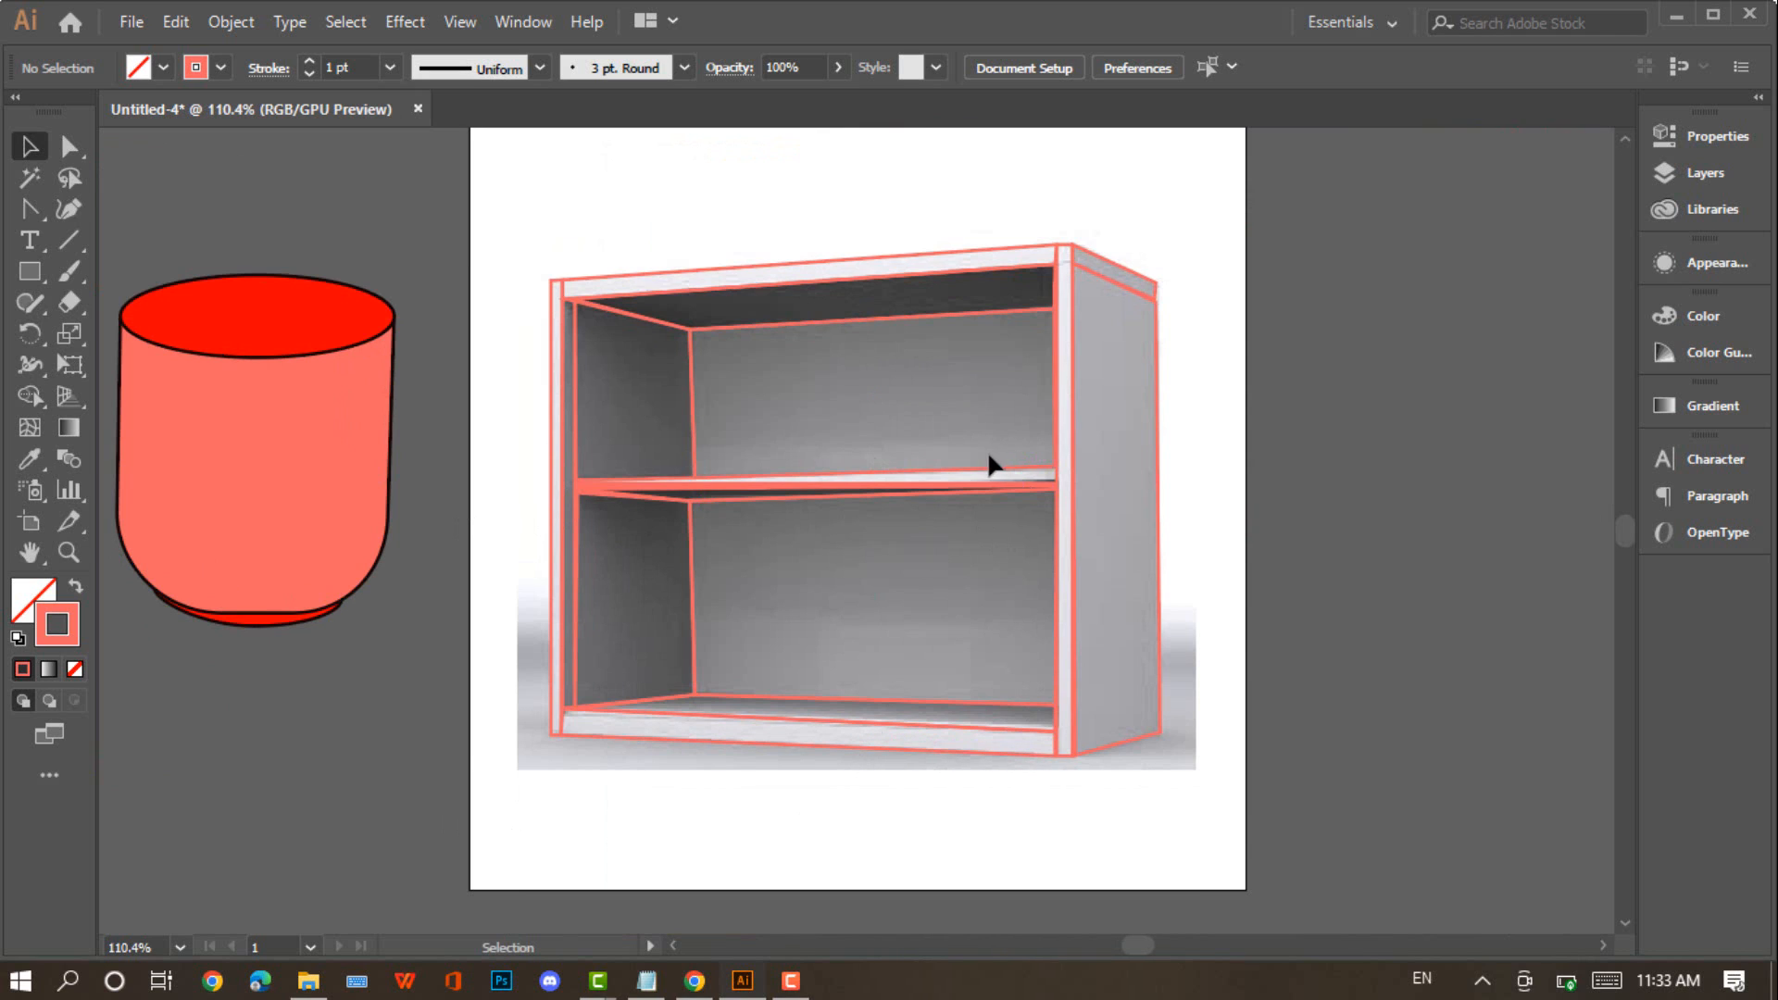
pyautogui.click(1078, 494)
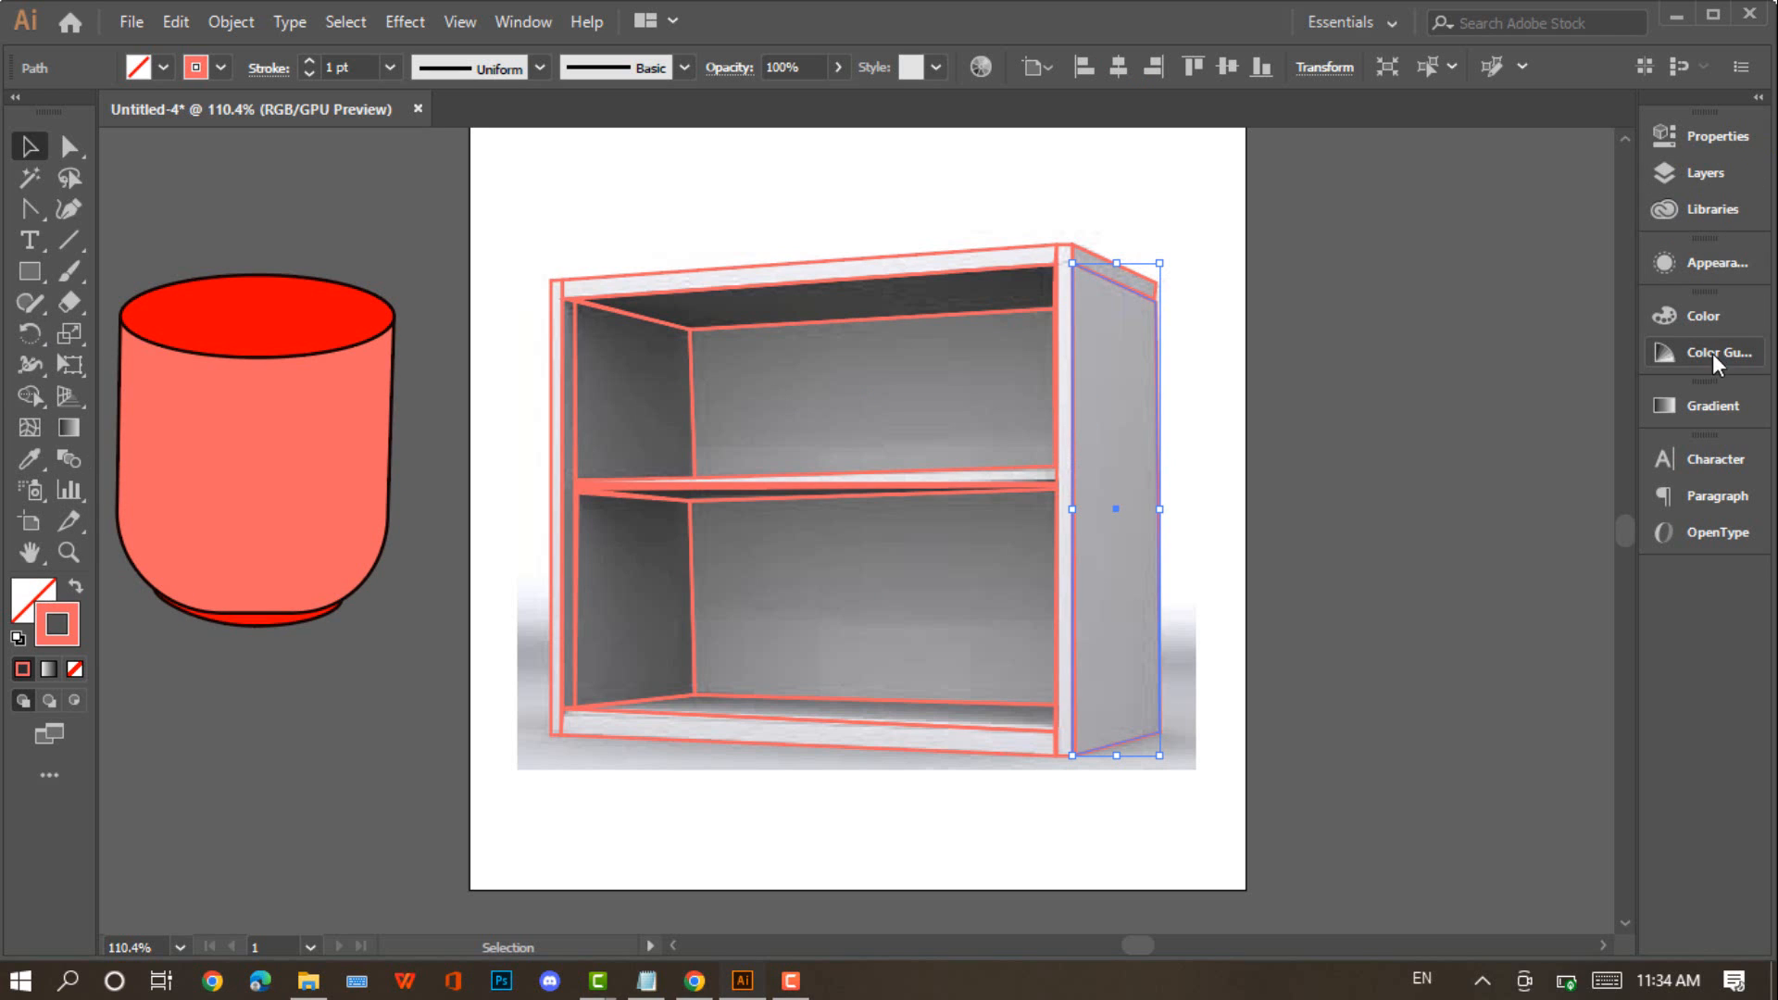
pyautogui.click(1713, 324)
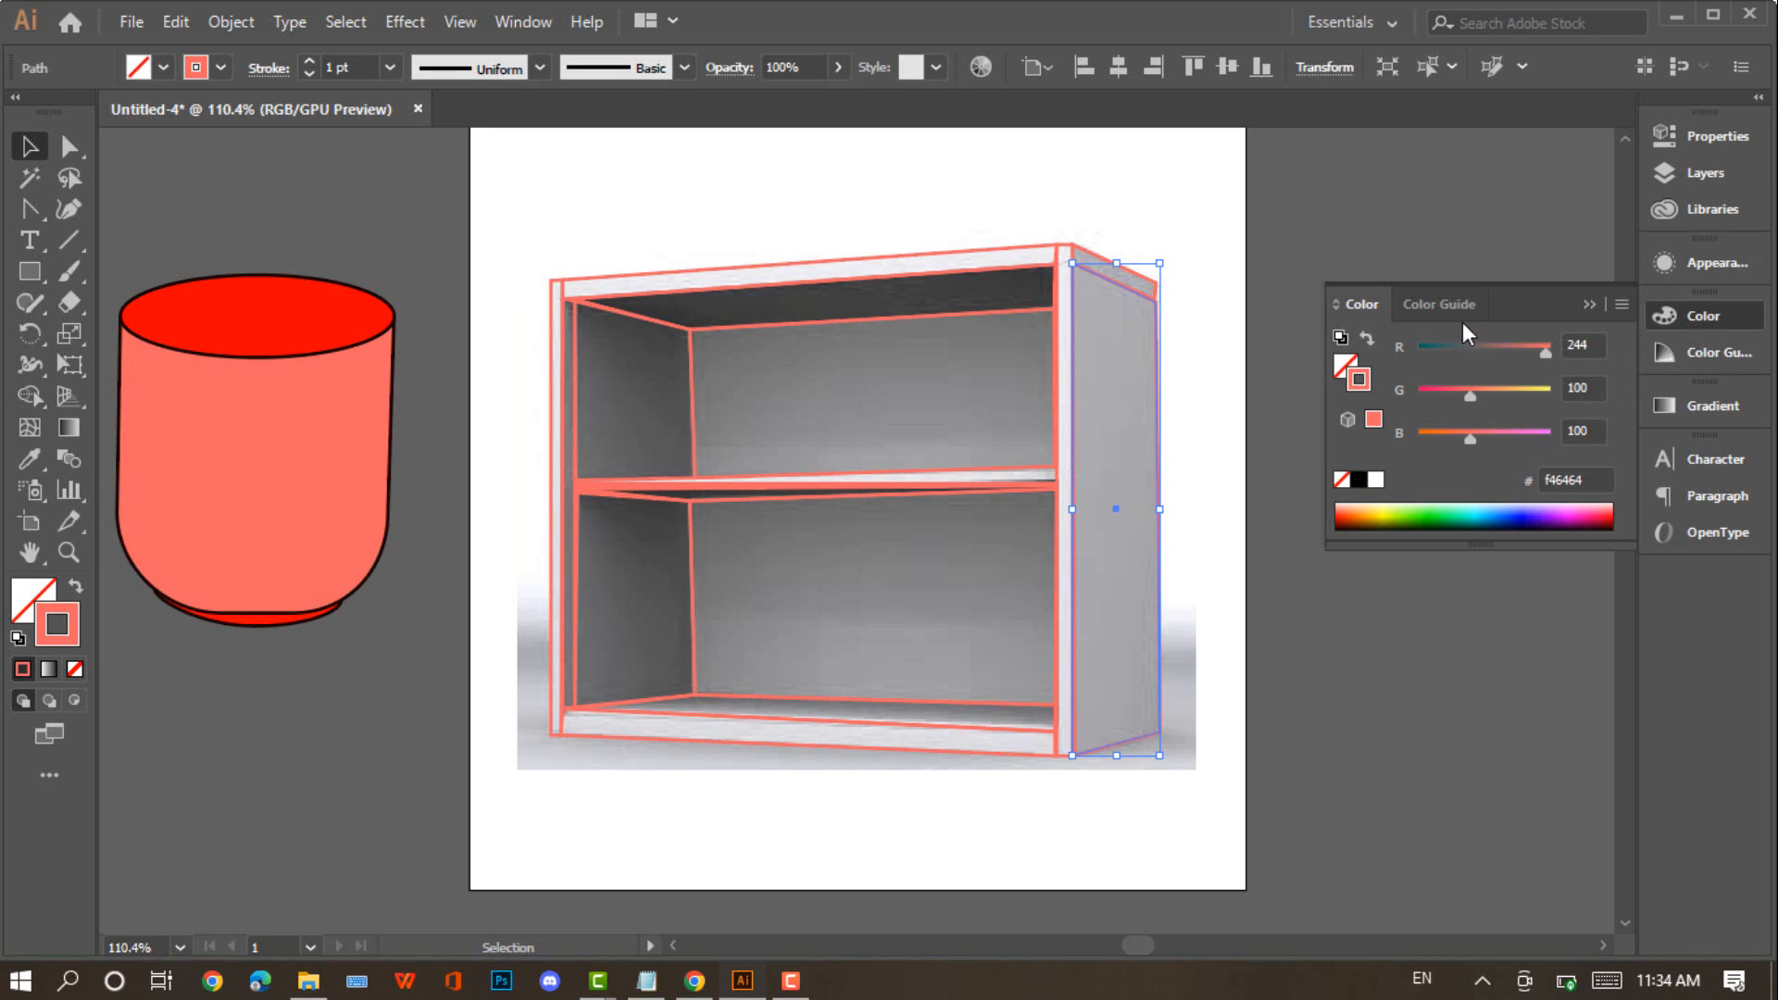
pyautogui.click(1437, 308)
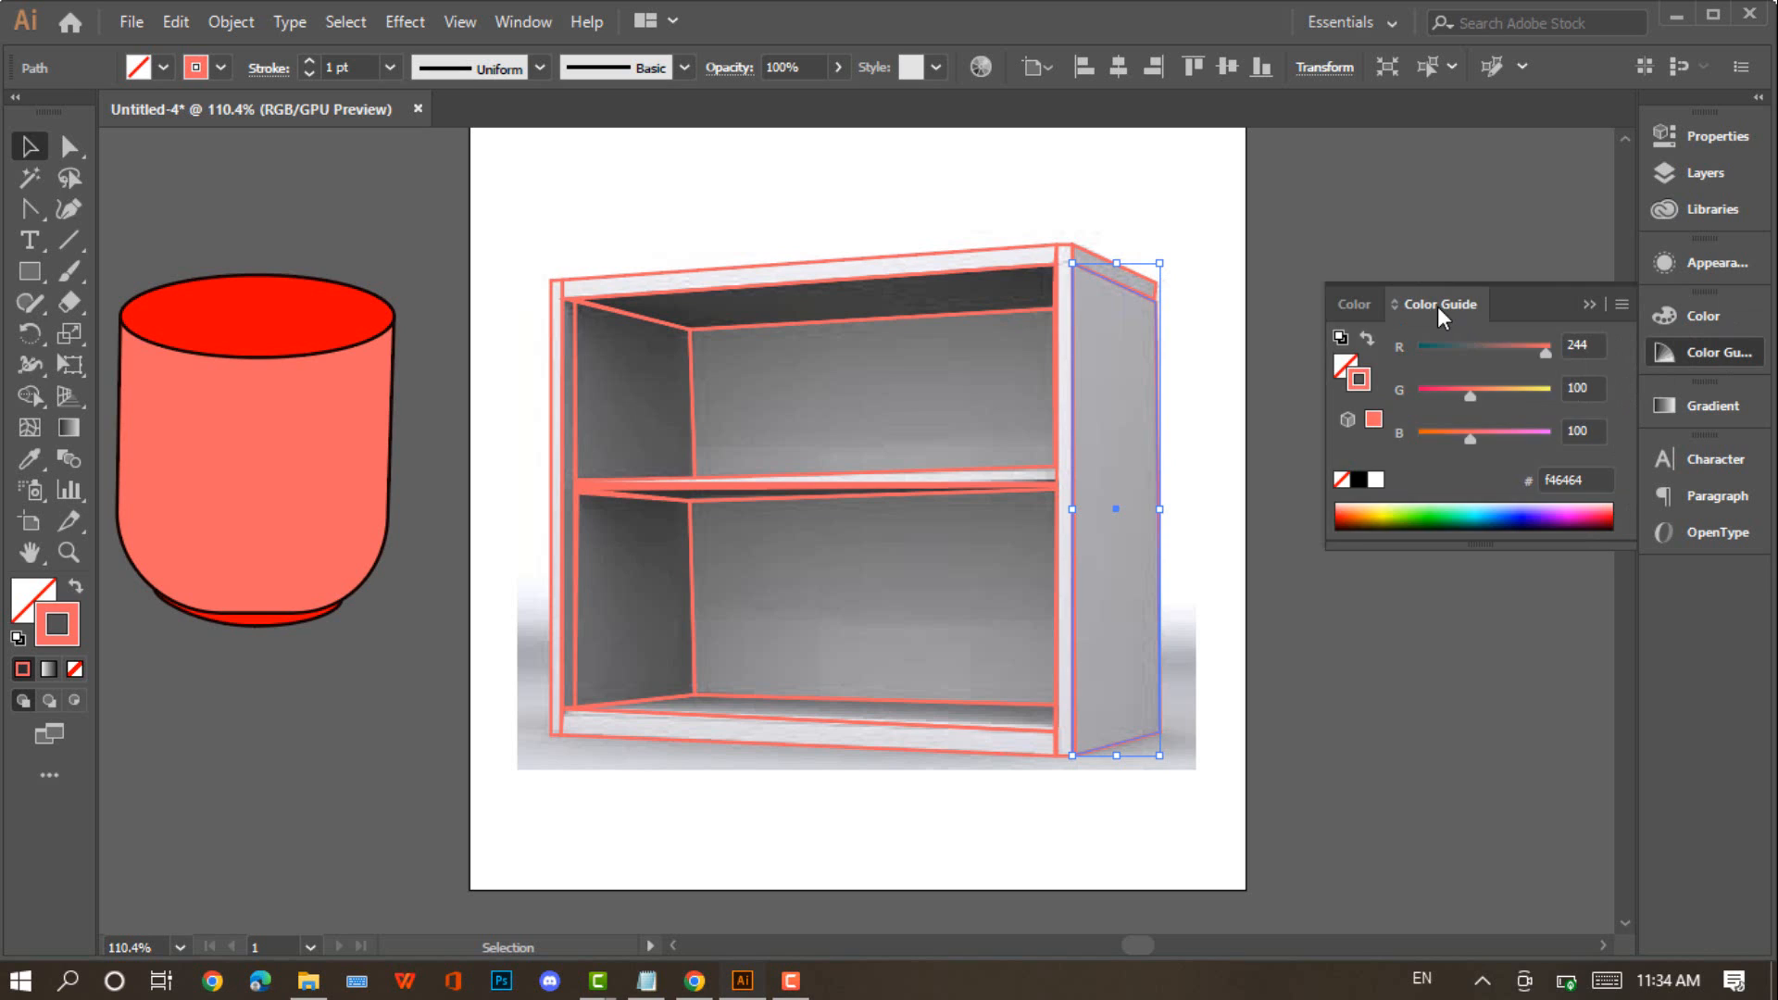
pyautogui.click(1350, 306)
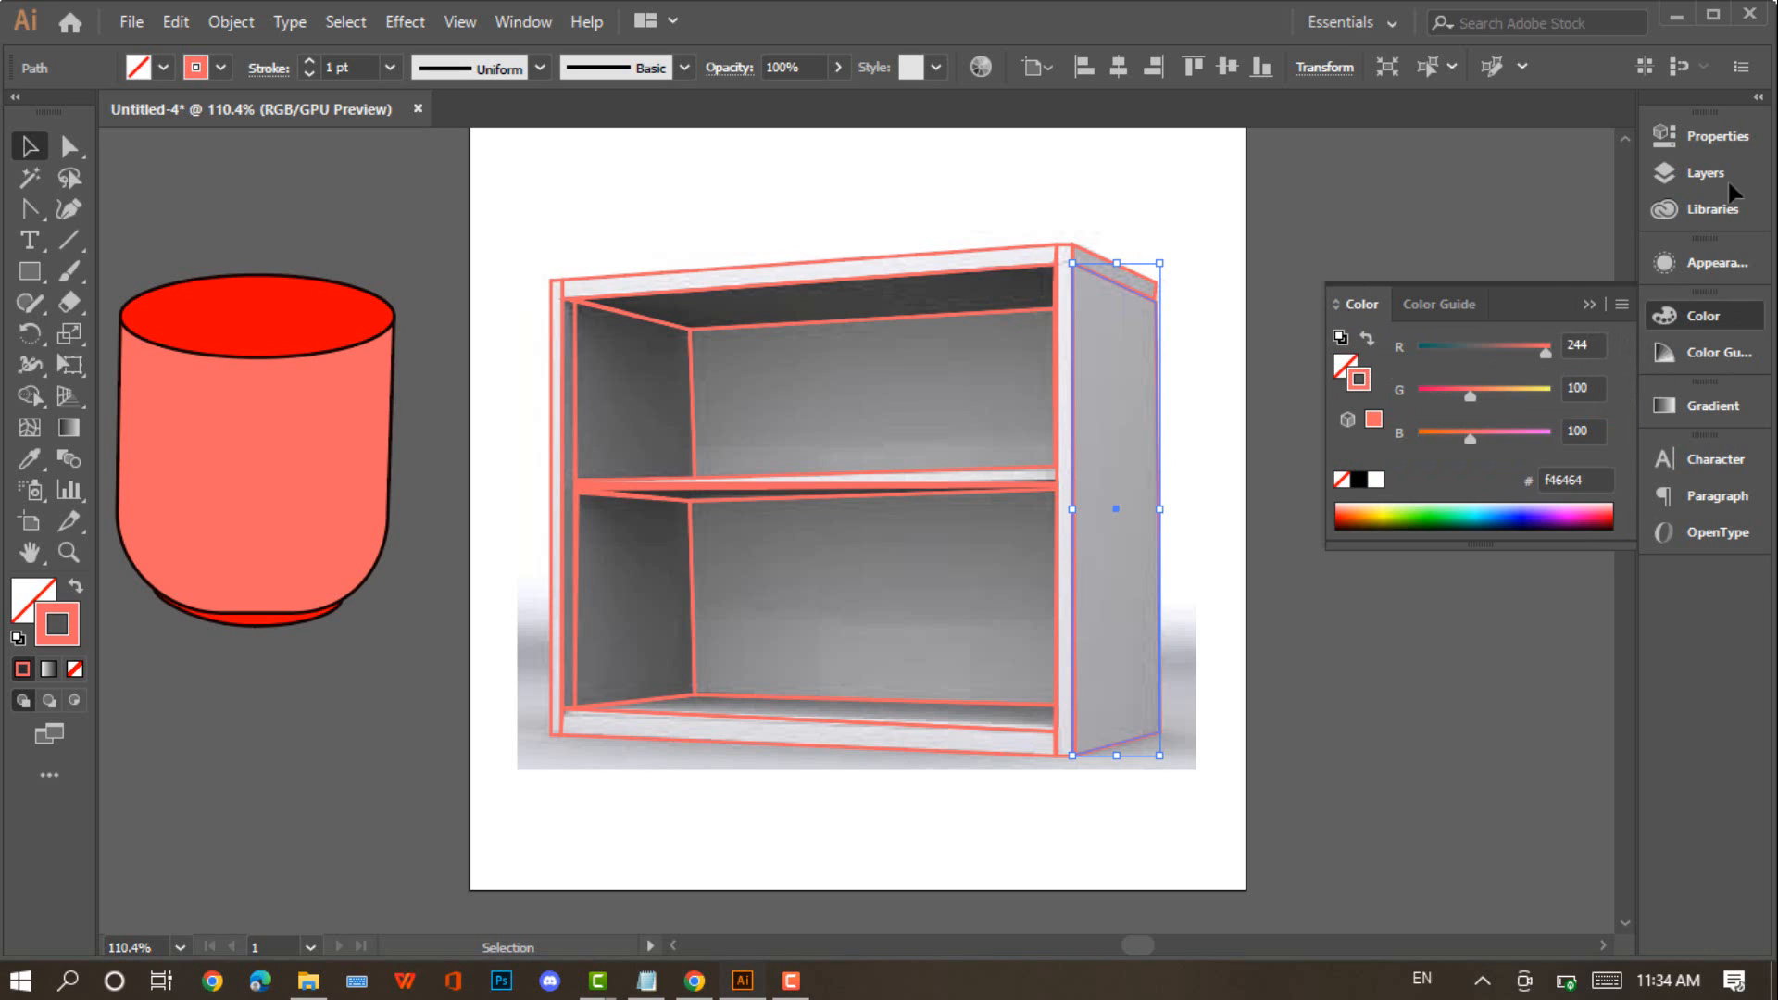
pyautogui.click(1711, 354)
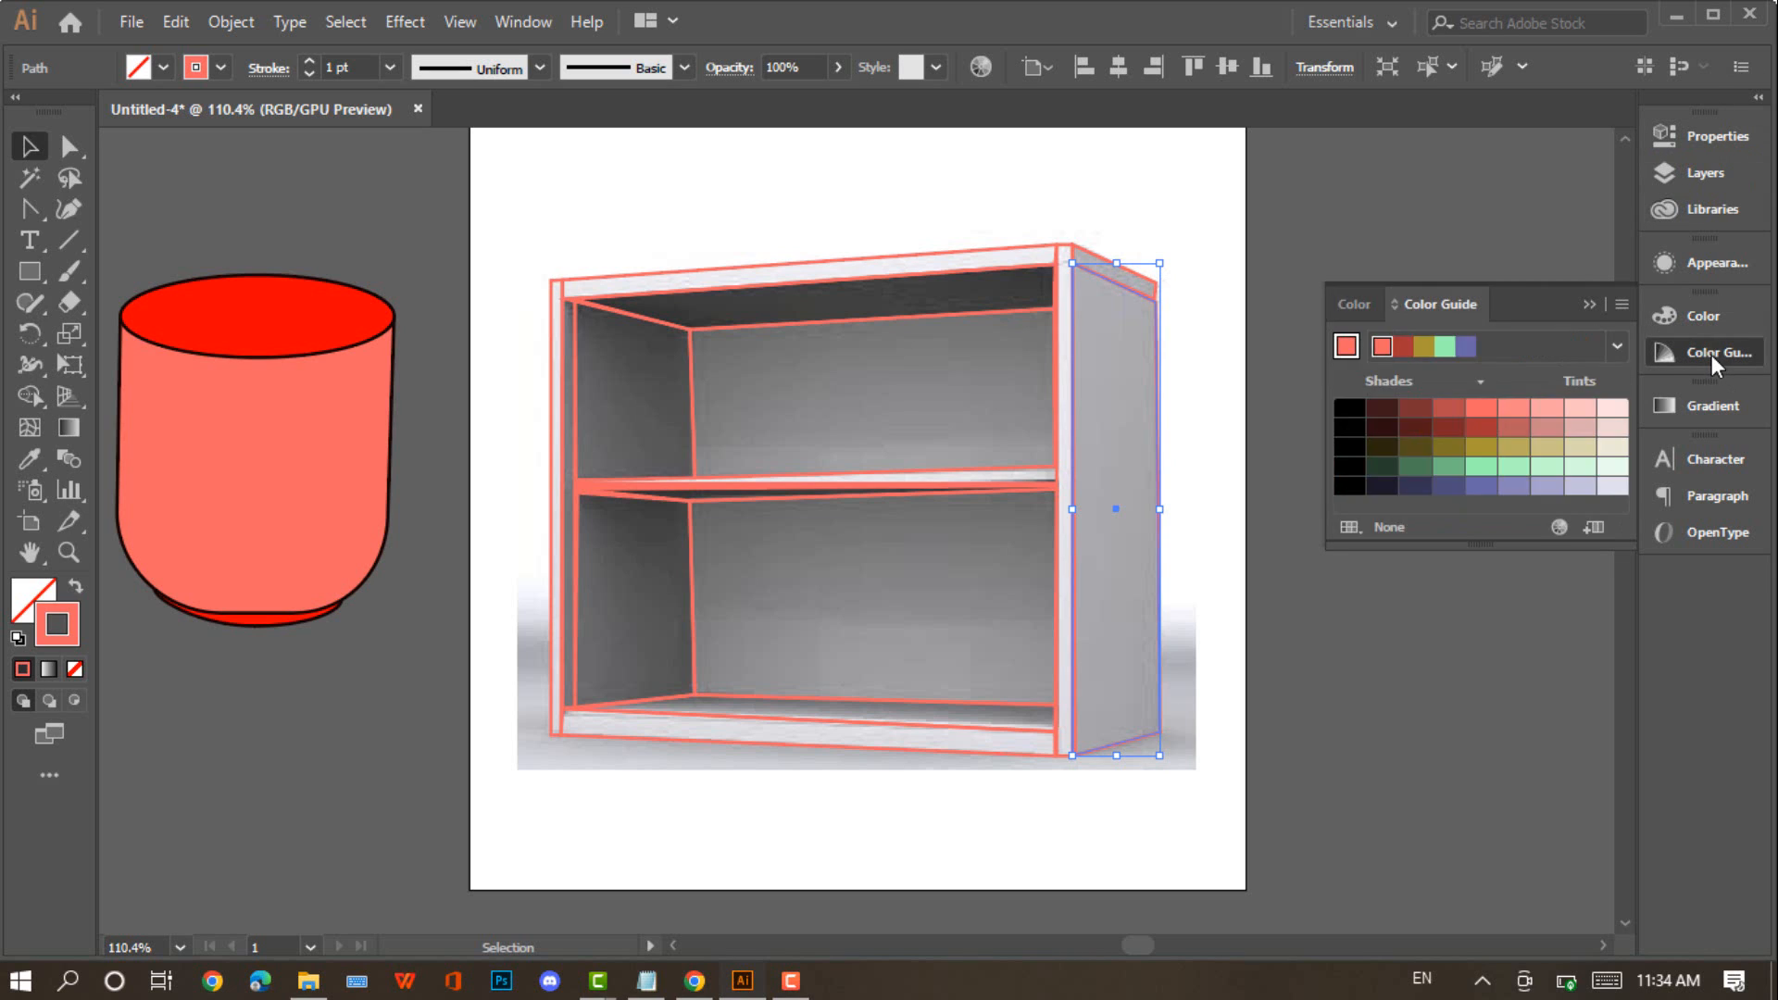
pyautogui.click(1712, 354)
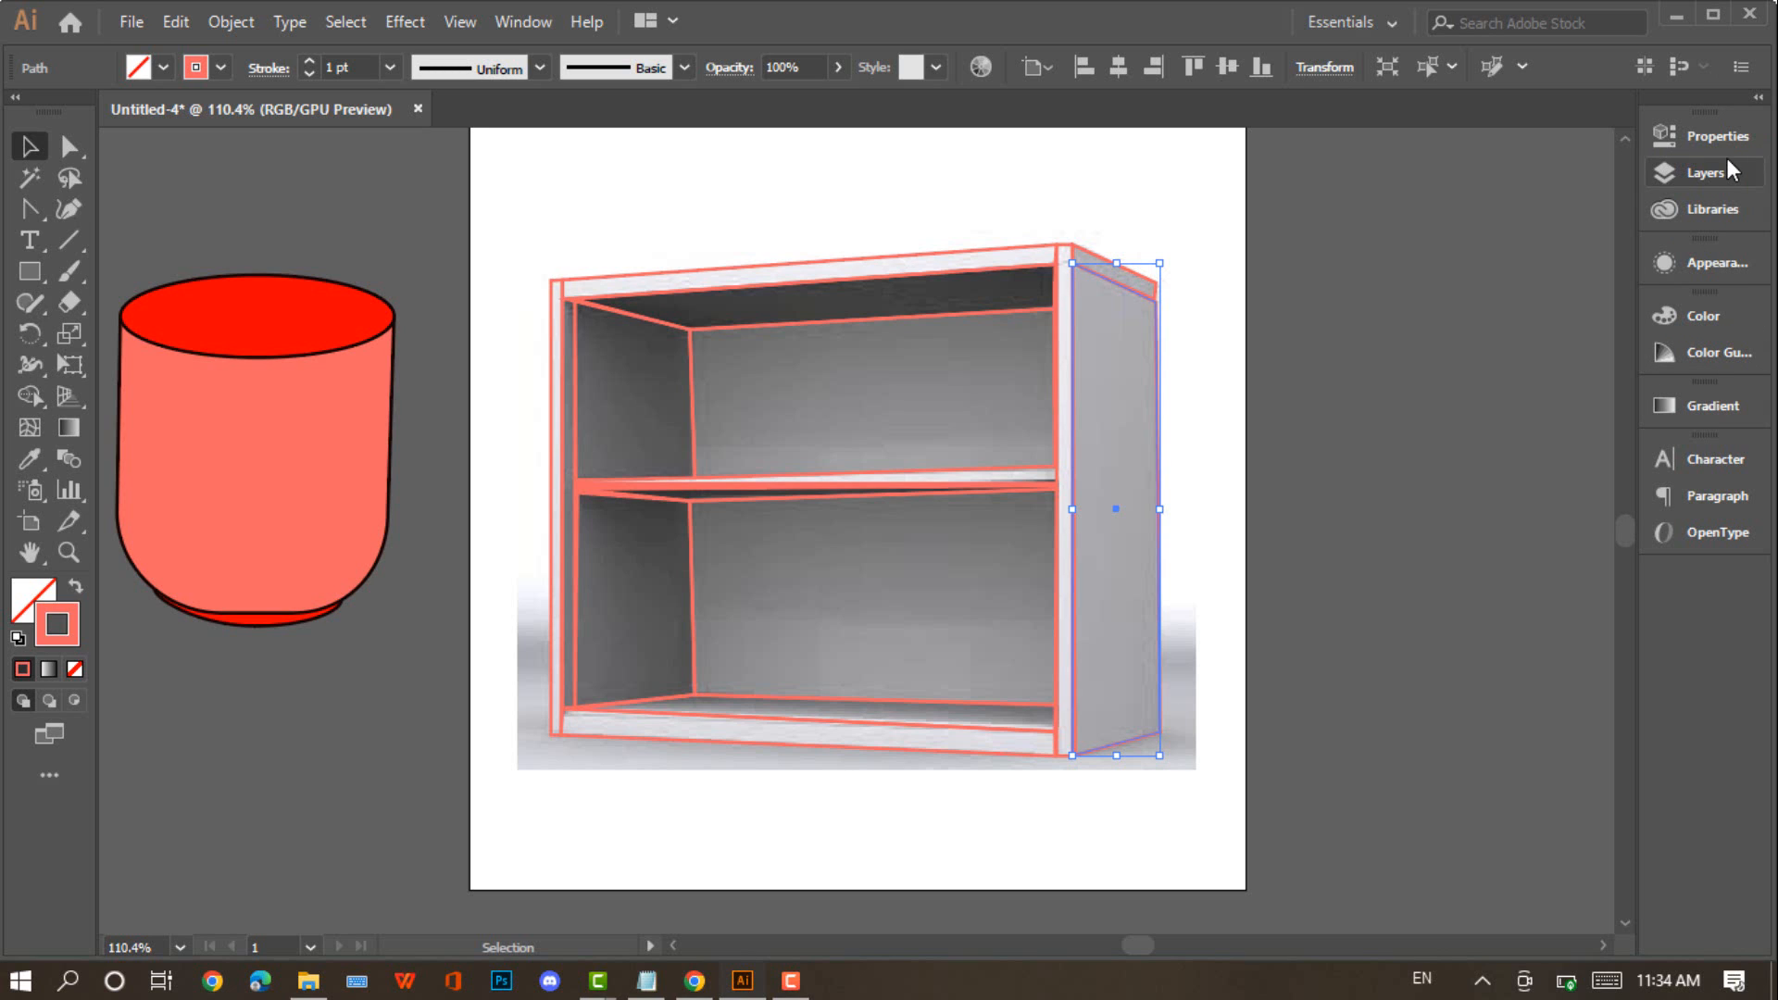
pyautogui.doubleClick(26, 597)
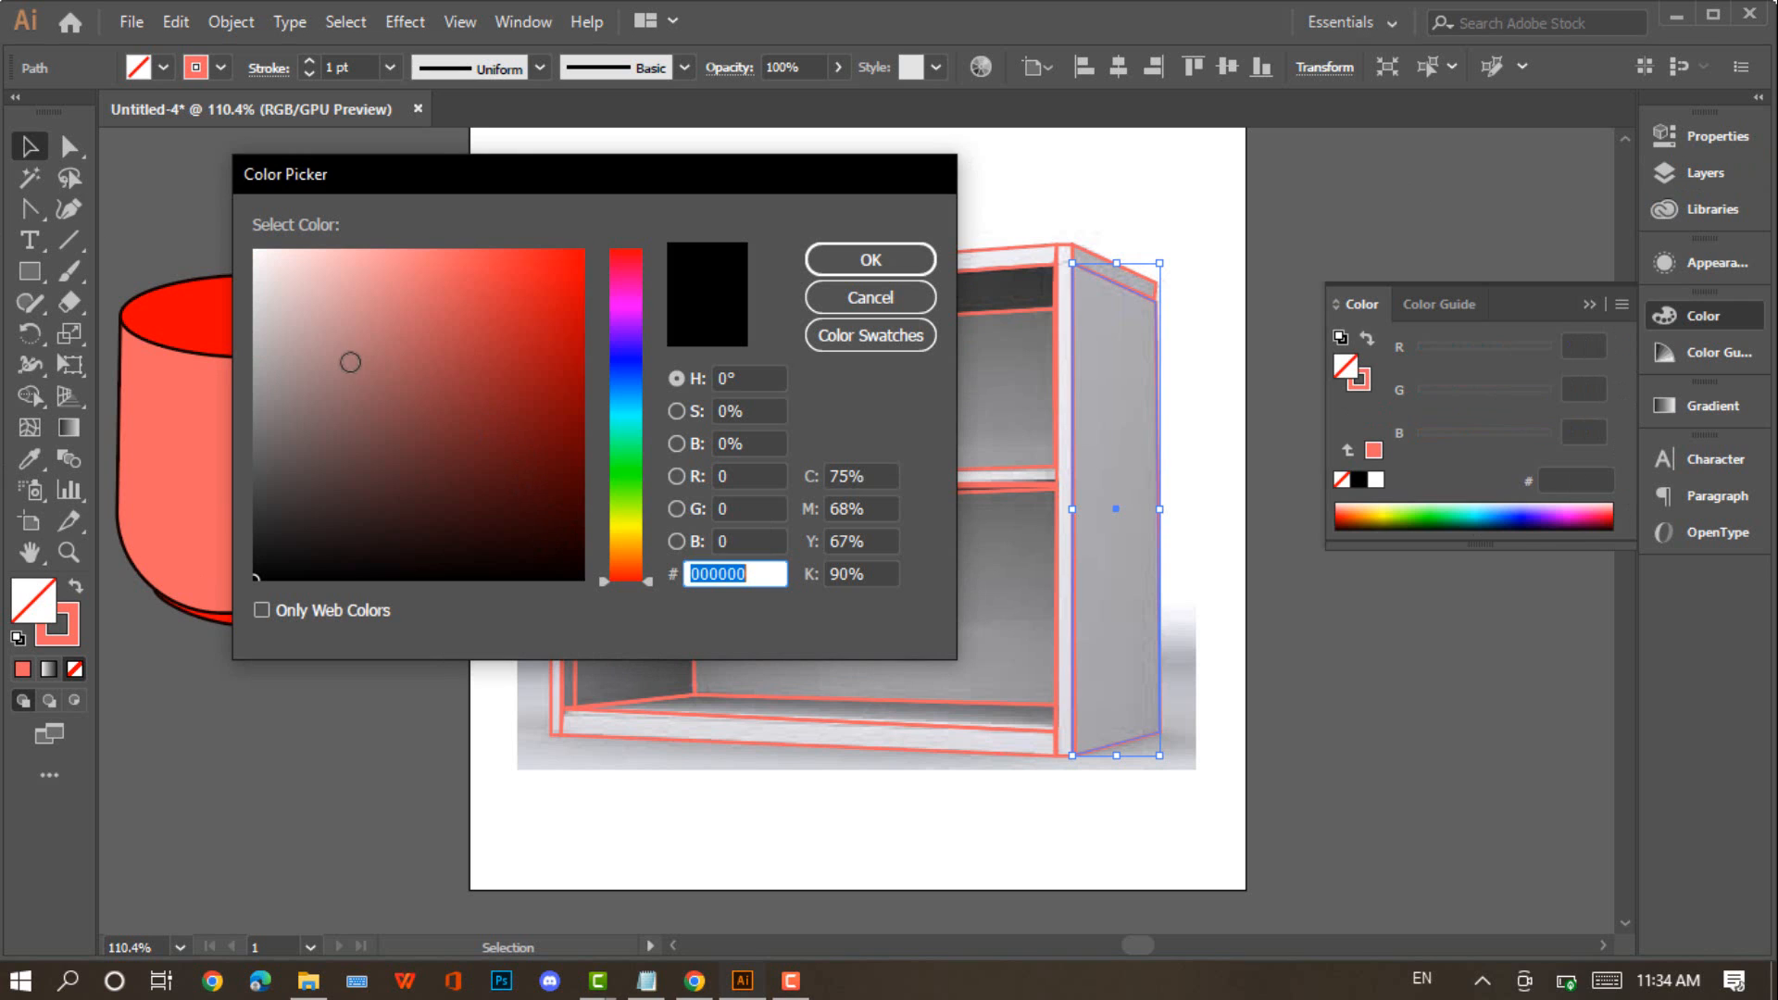
pyautogui.click(568, 271)
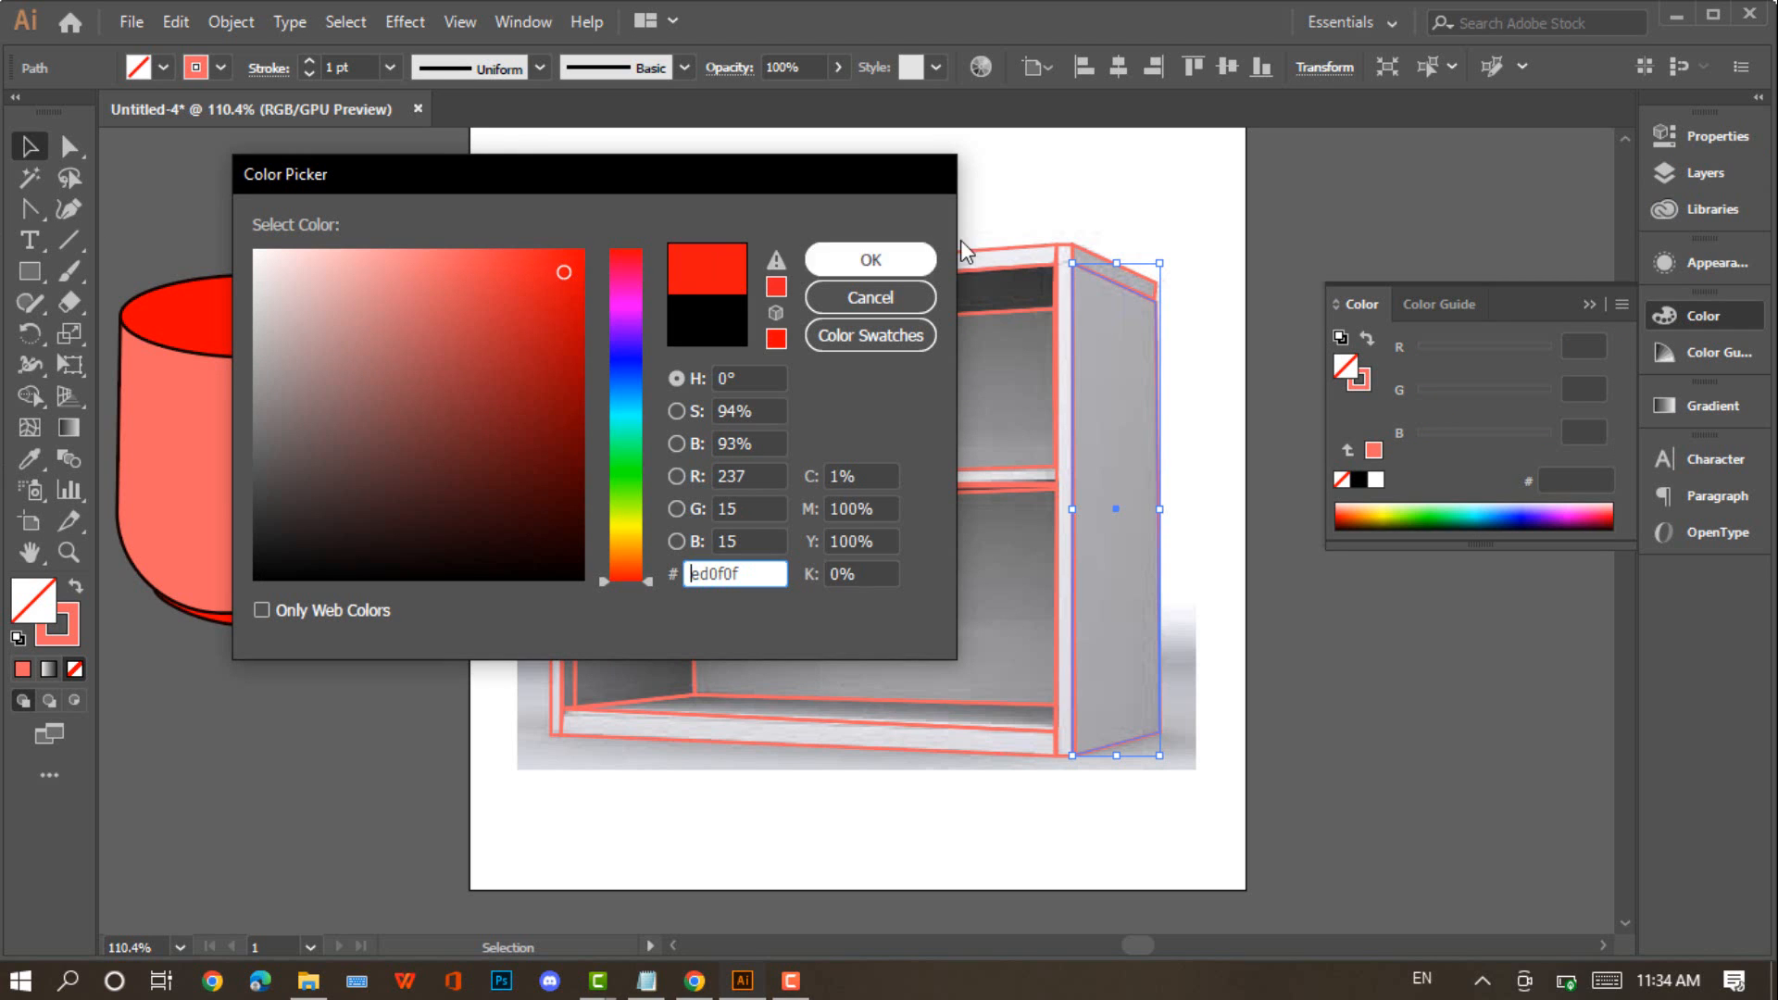
pyautogui.click(921, 258)
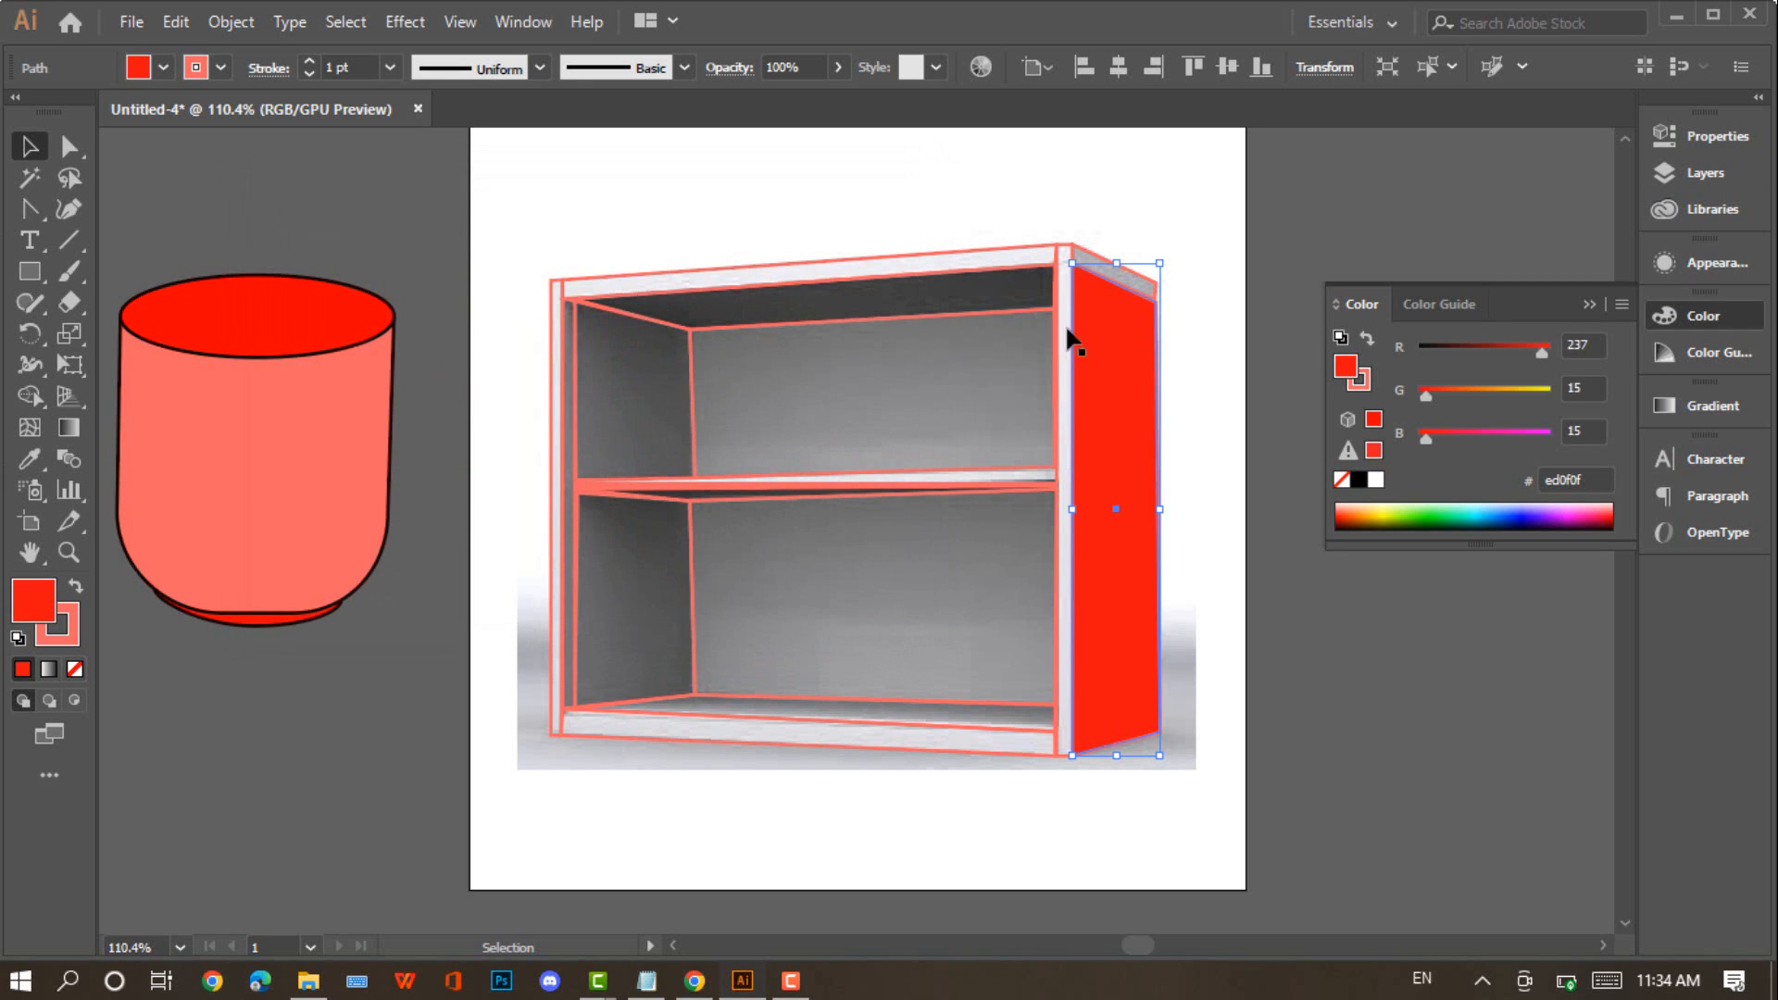
# Fill the upper compartment's ceiling panel with the outer side panel's red using the Eyedropper
pyautogui.click(911, 280)
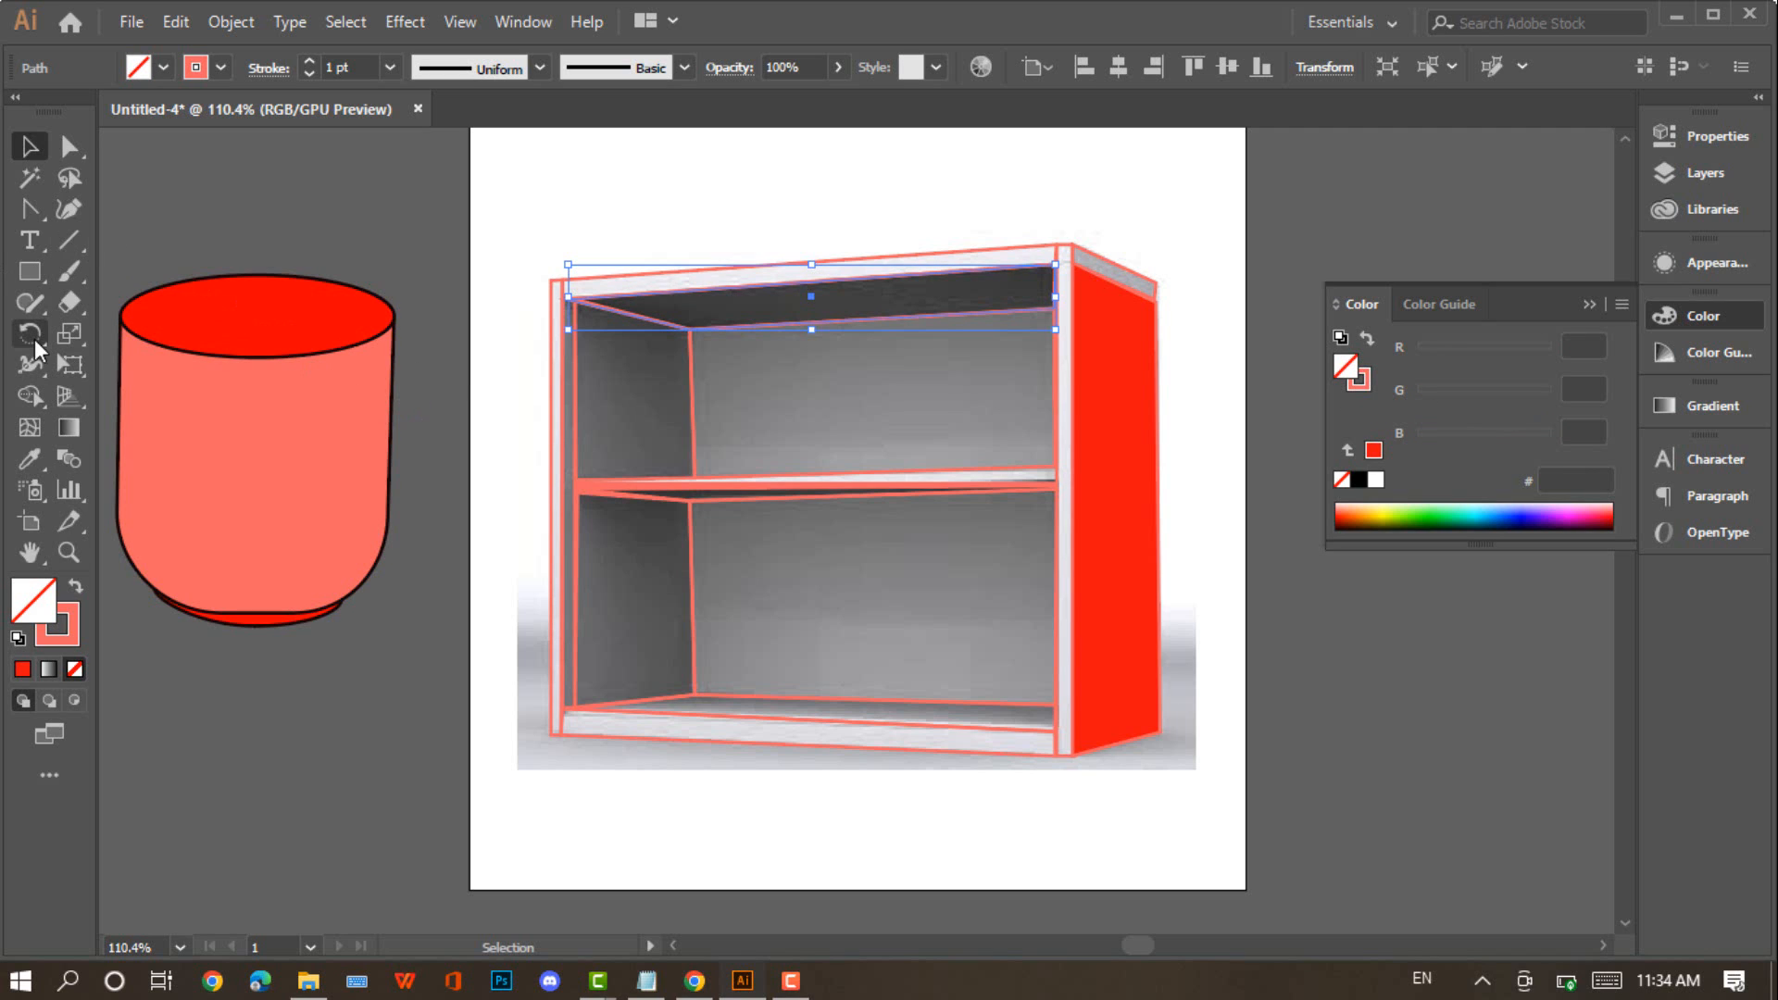
pyautogui.click(31, 459)
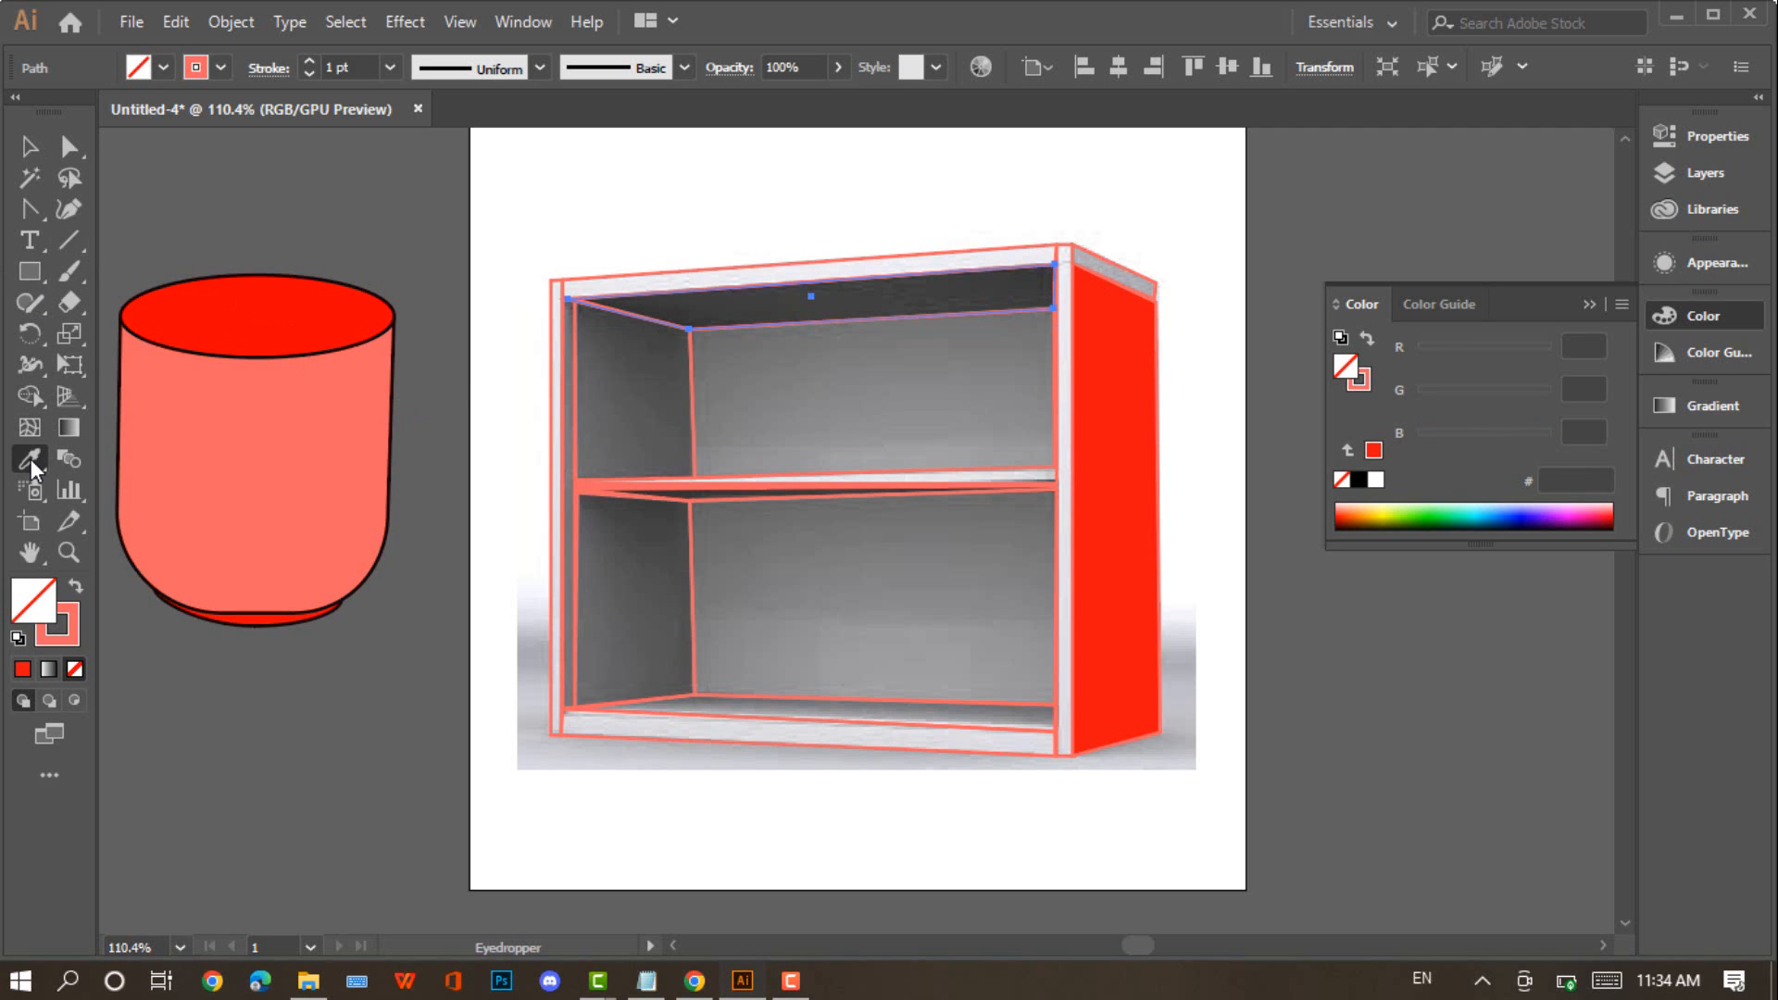
pyautogui.click(30, 458)
pyautogui.click(172, 457)
pyautogui.click(1115, 424)
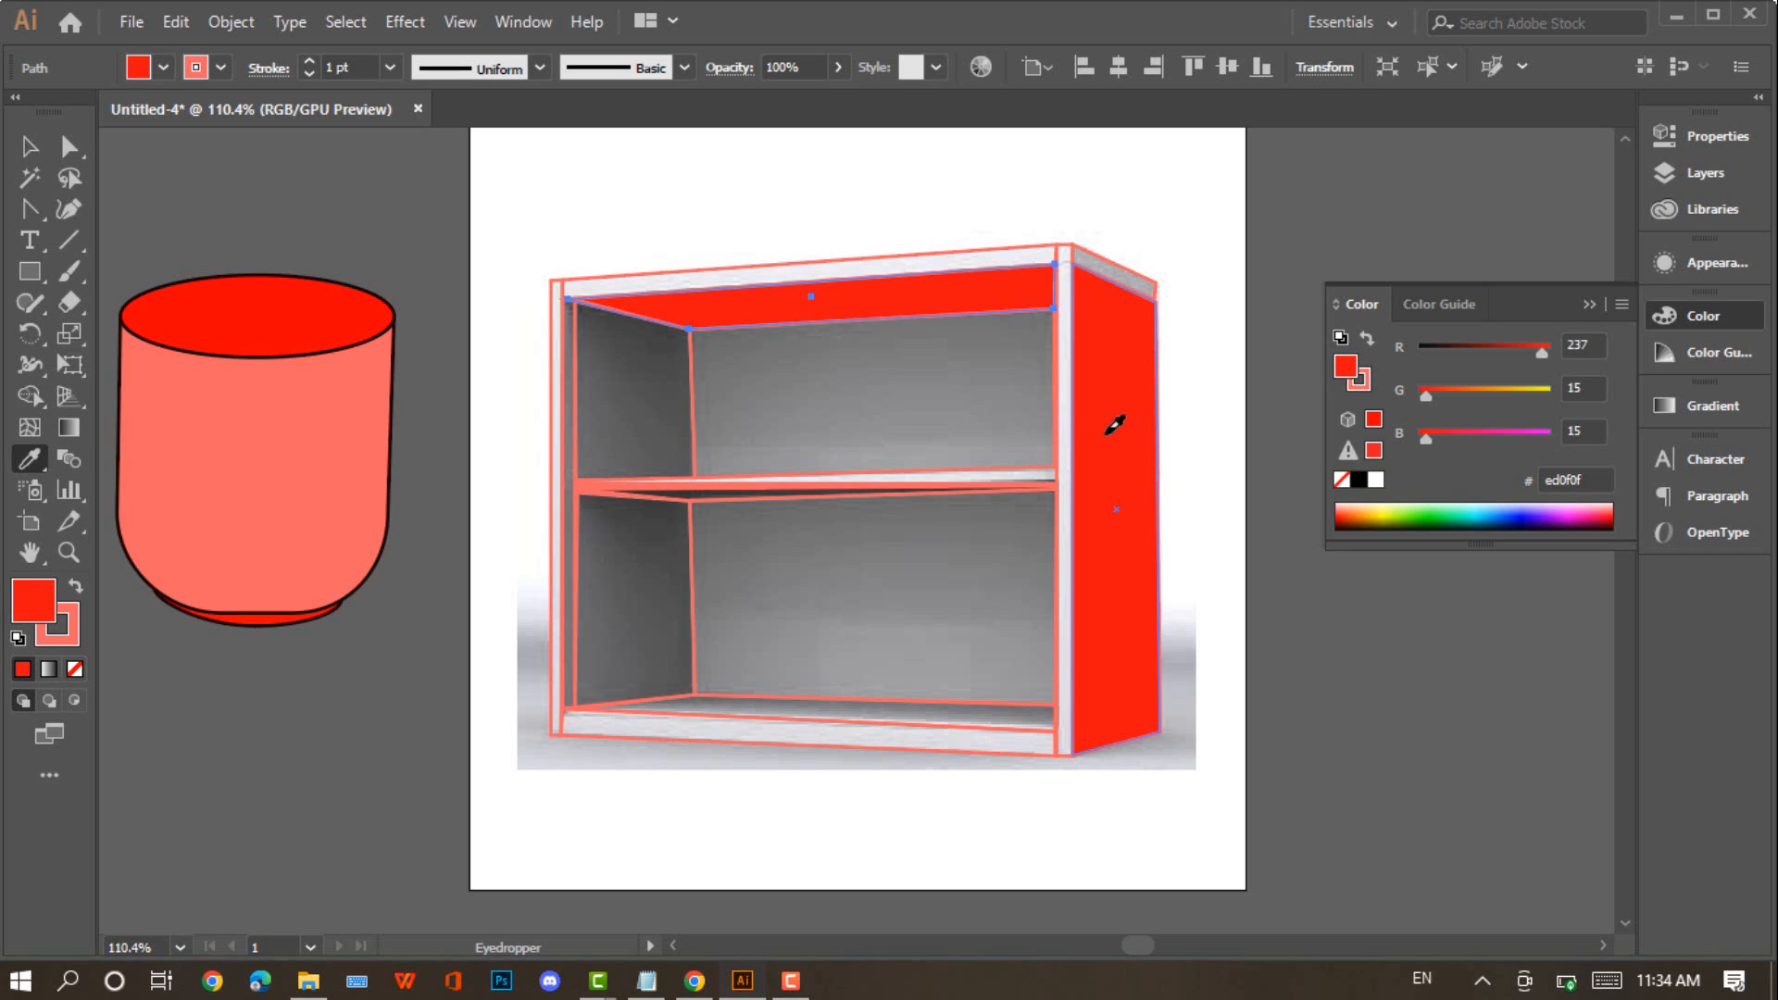
# Recolour the upper compartment's ceiling panel with grey #878689 sampled from the reference photo's upper back panel using the Eyedropper
pyautogui.click(1402, 180)
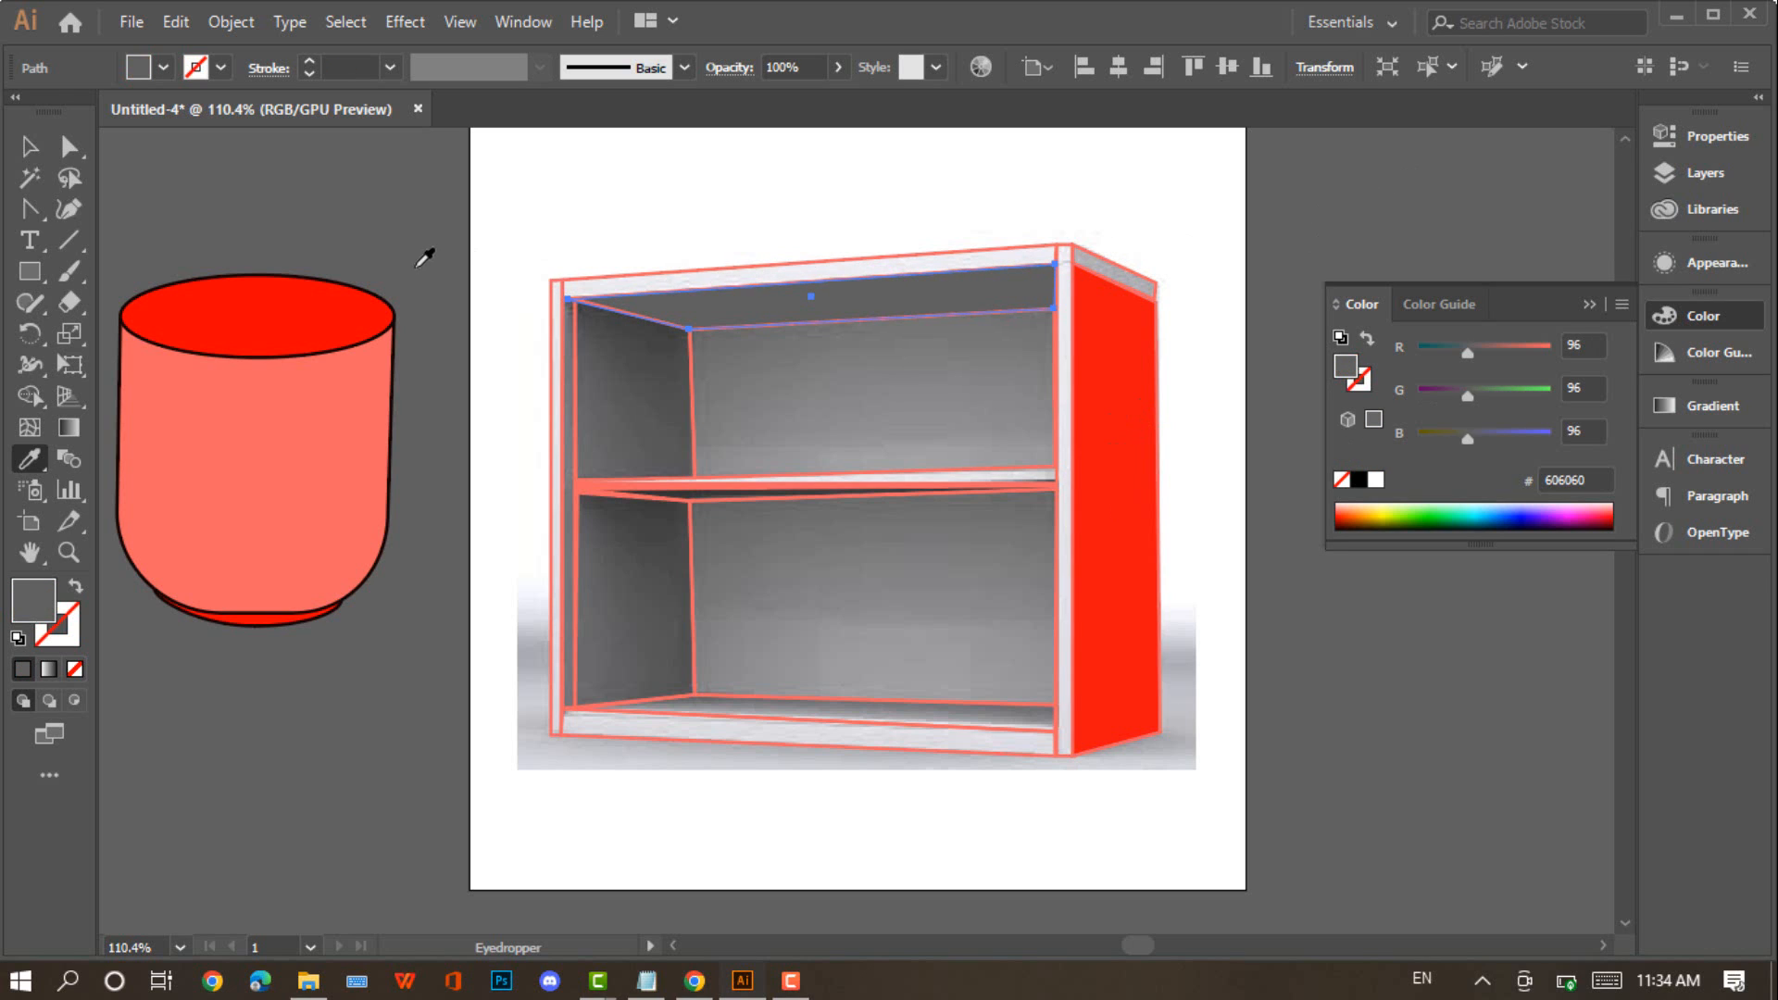
pyautogui.click(296, 308)
pyautogui.click(329, 412)
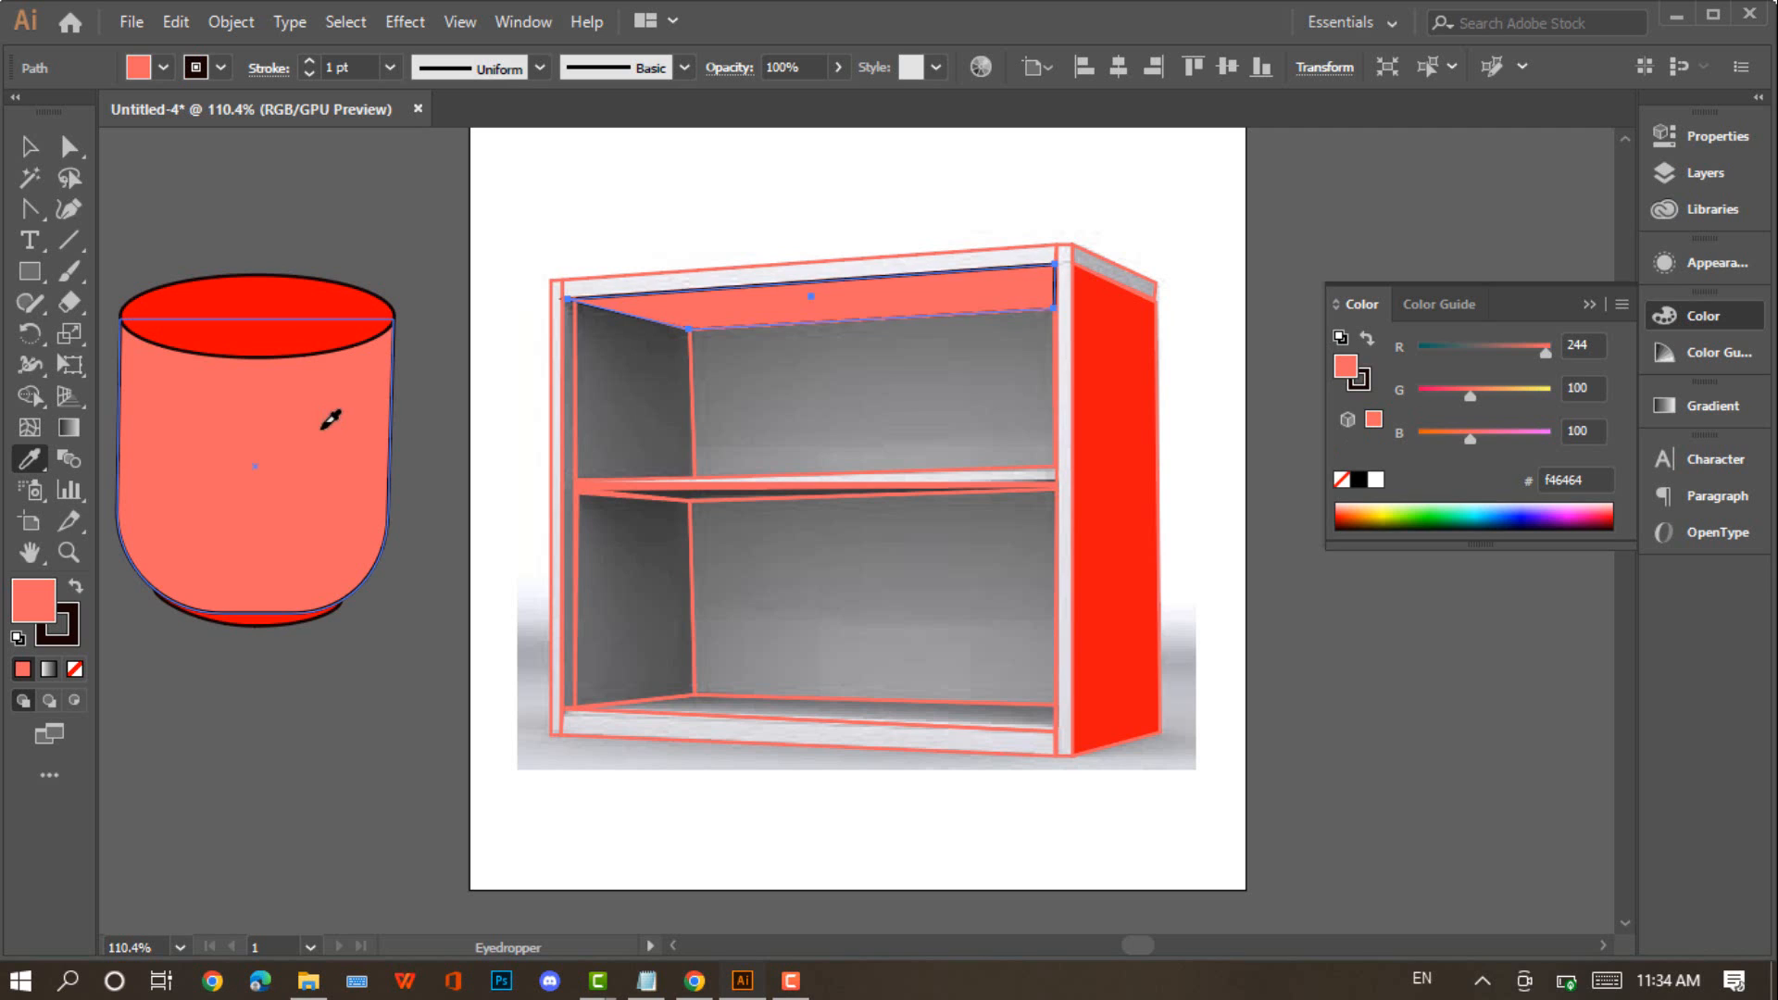
pyautogui.click(898, 385)
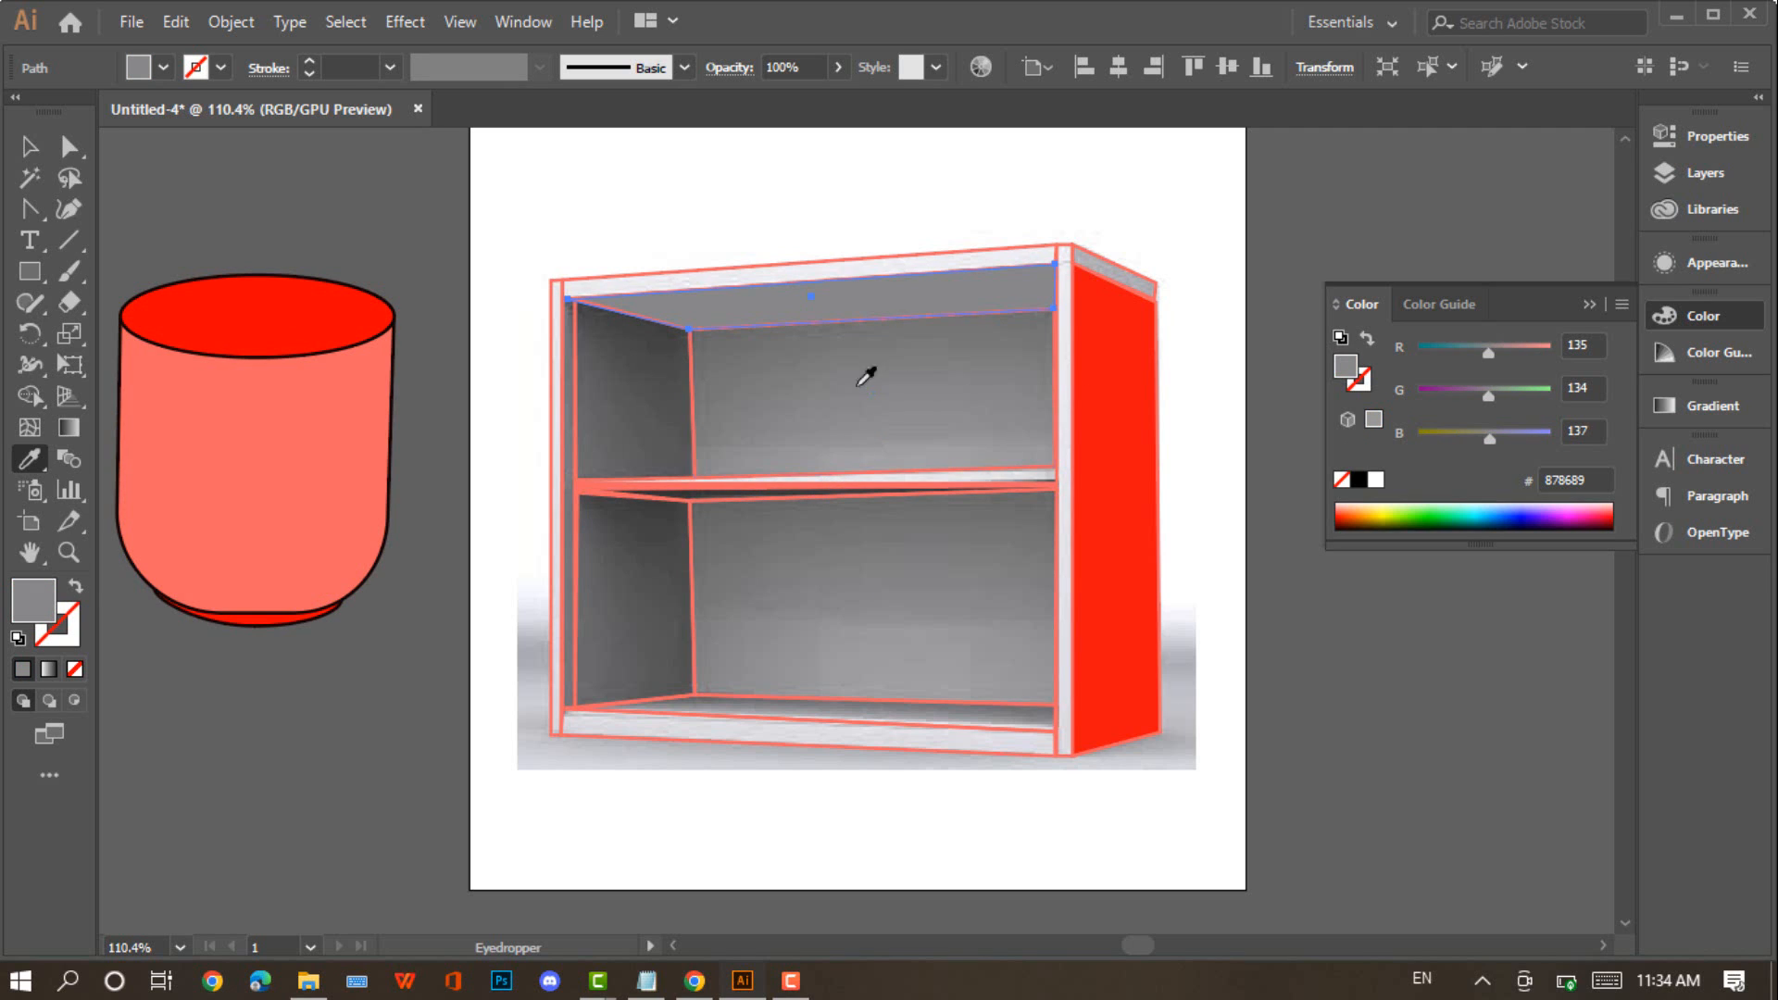
# Remove the red fill from the cabinet's outer right side panel
pyautogui.click(41, 150)
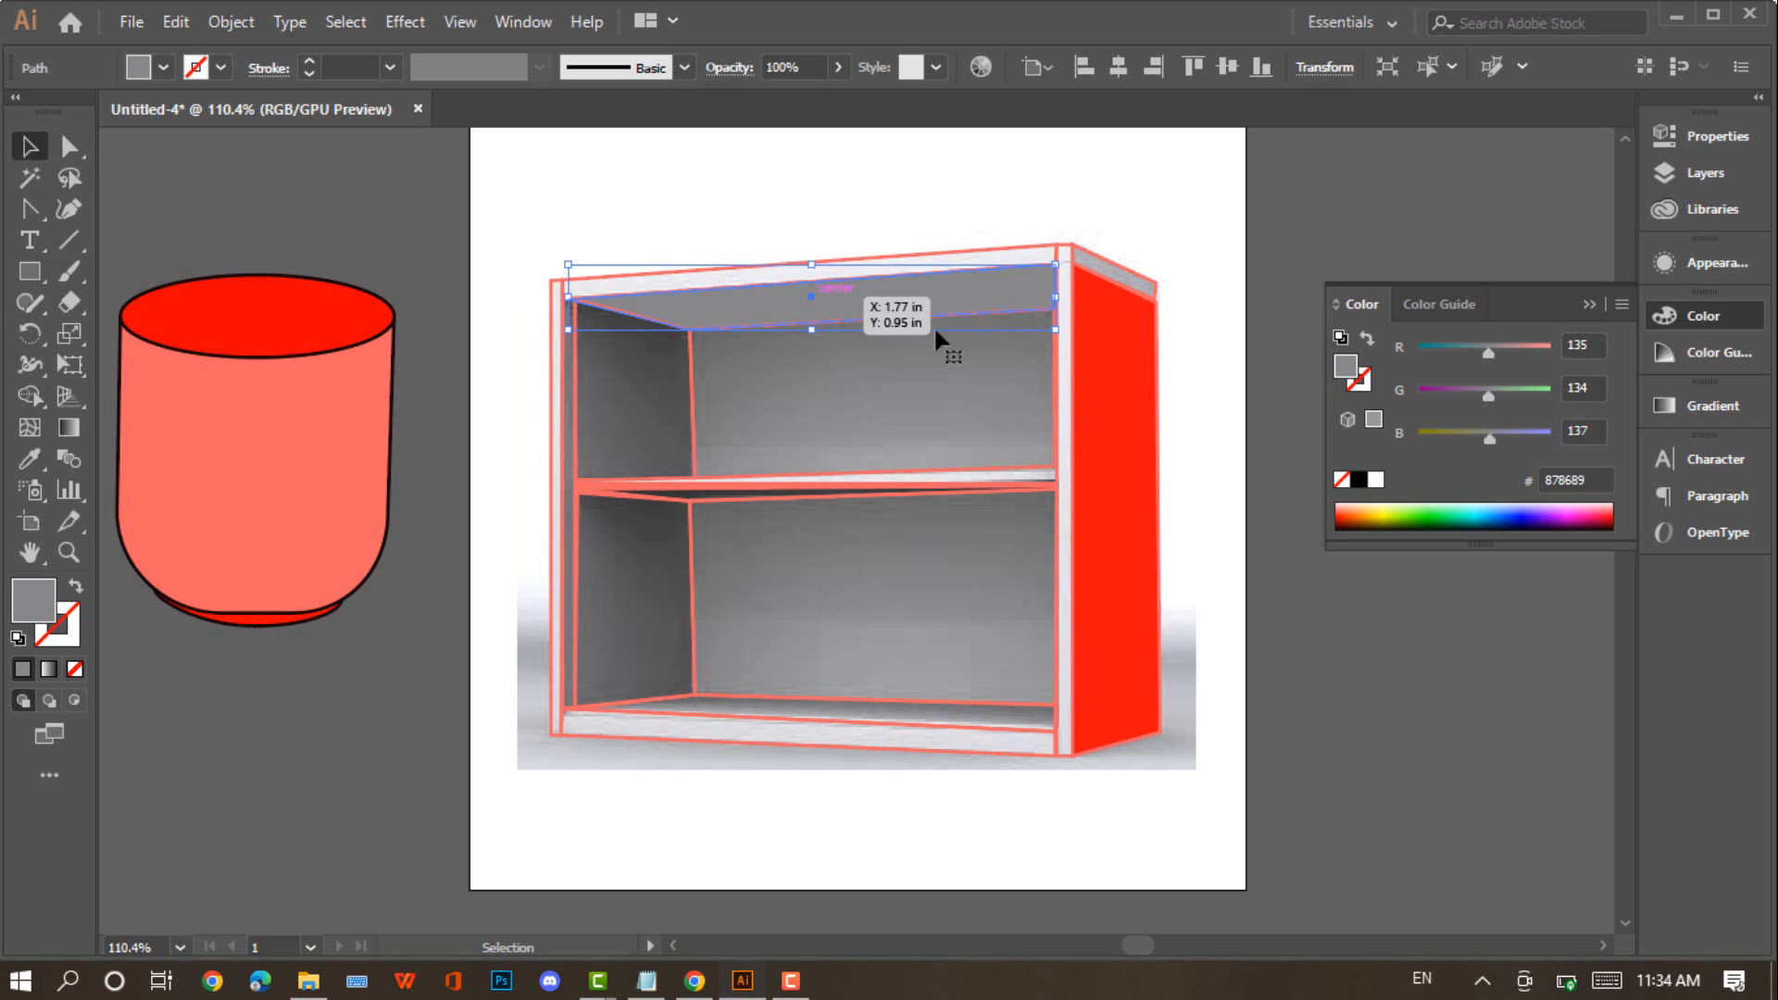
pyautogui.click(1094, 428)
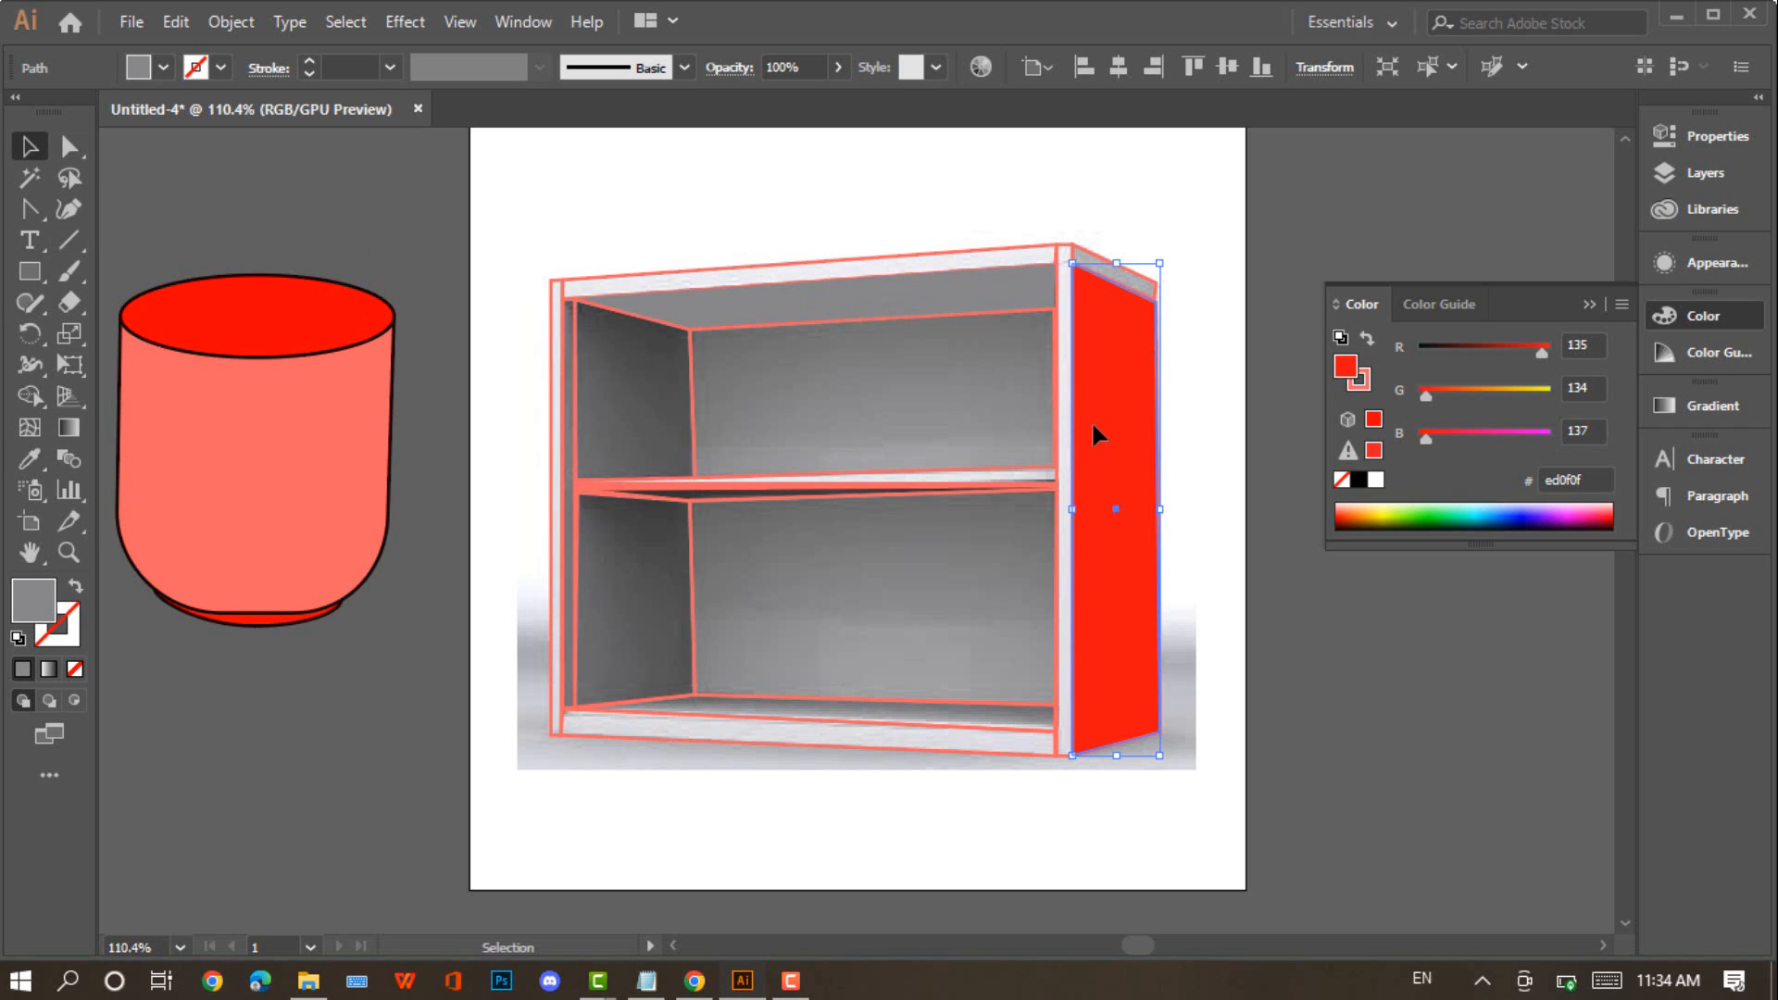
pyautogui.click(74, 668)
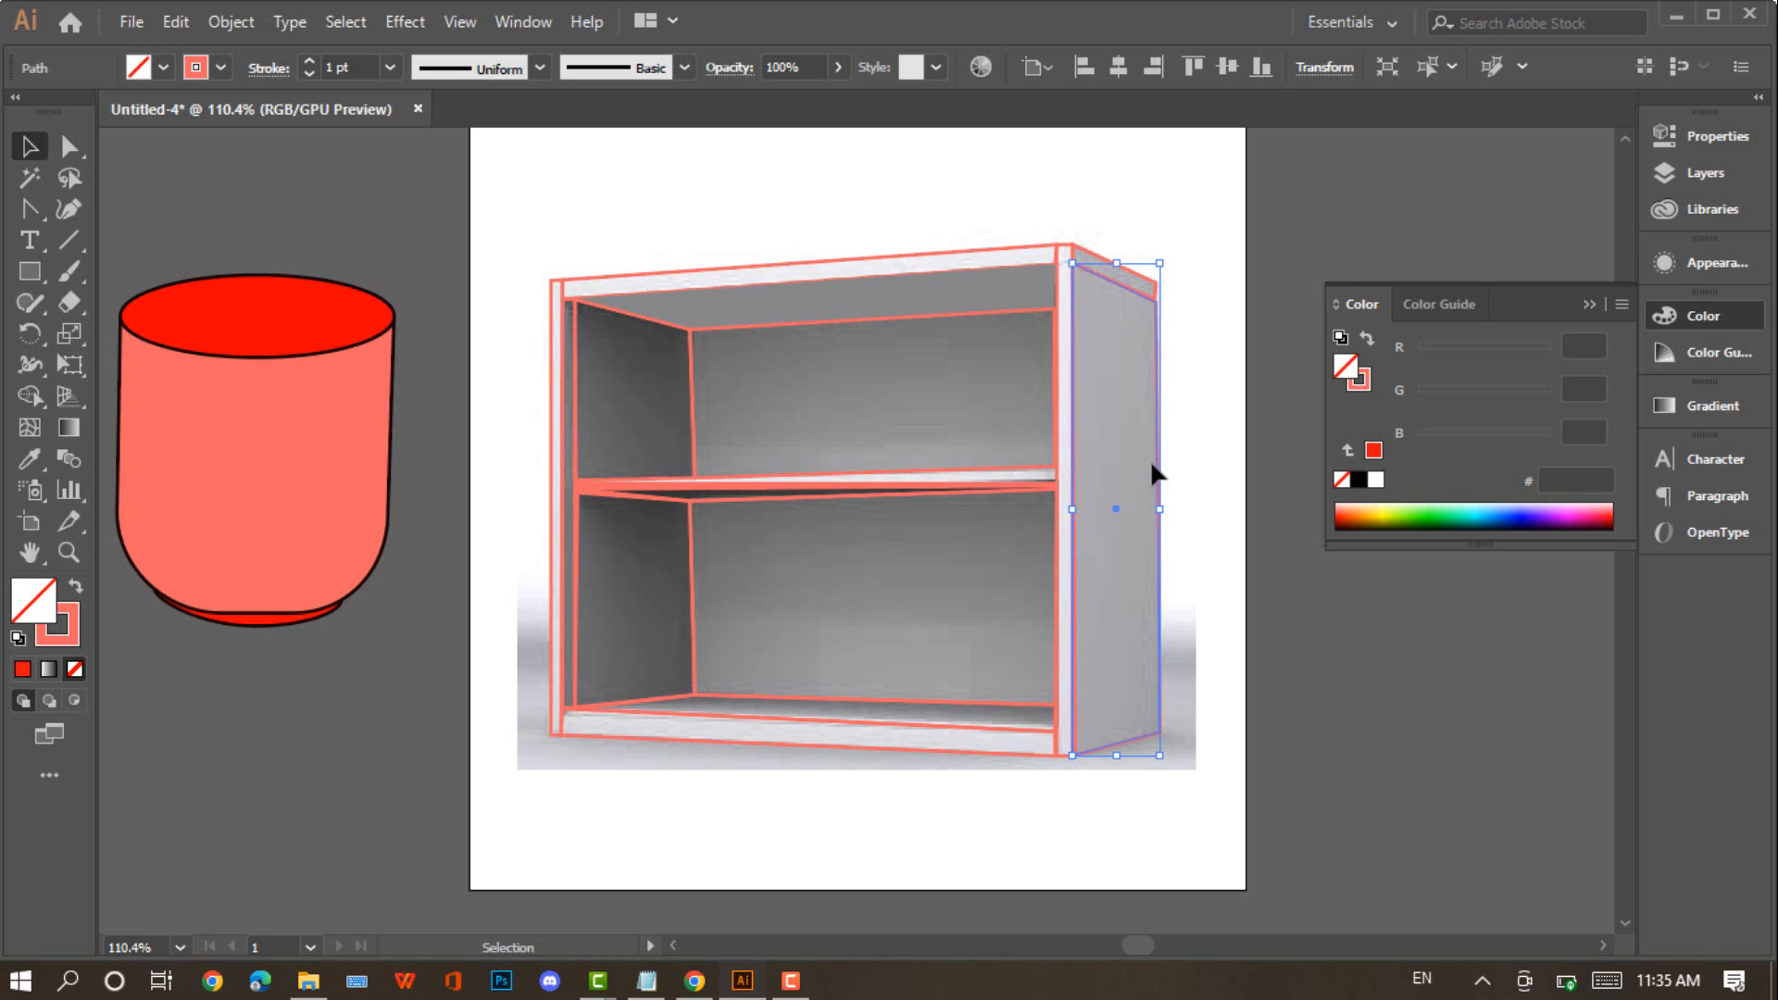
# Fill the outer right side panel with grey #adacb1 sampled from the photo beneath it using the Eyedropper
pyautogui.hotkey('ctrl', '=')
pyautogui.hotkey('ctrl', '=')
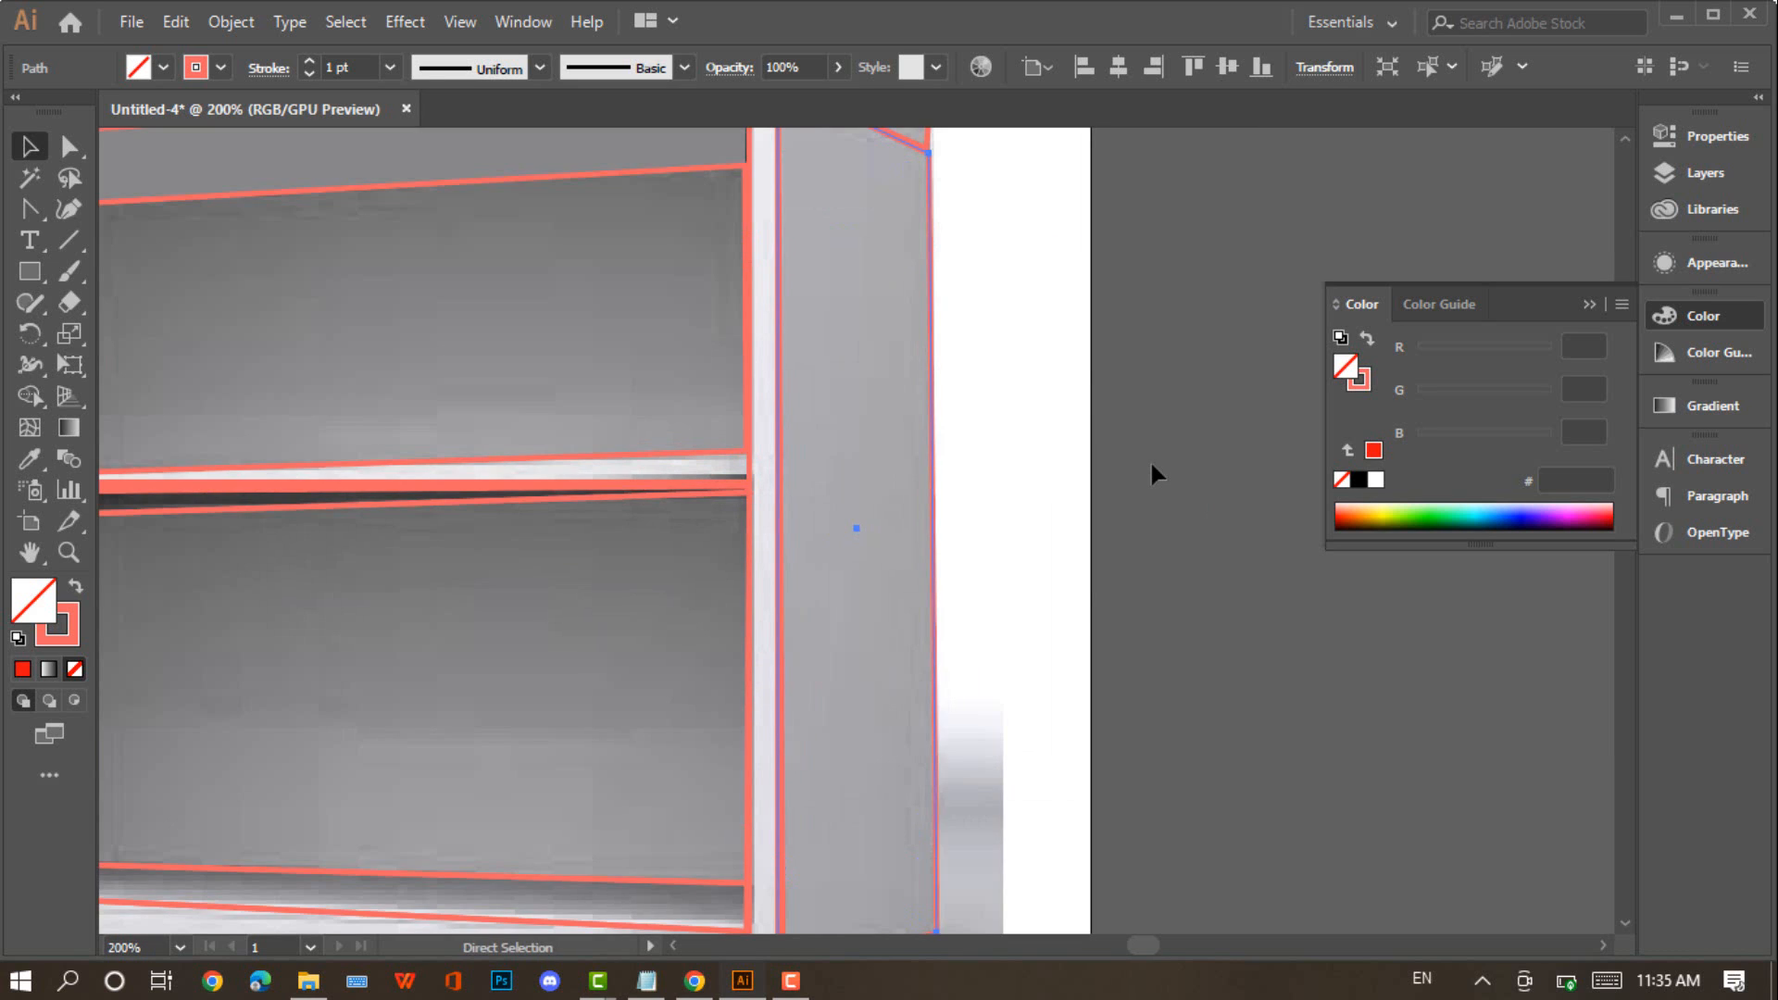
pyautogui.press('v')
pyautogui.scroll(3, 1151, 465)
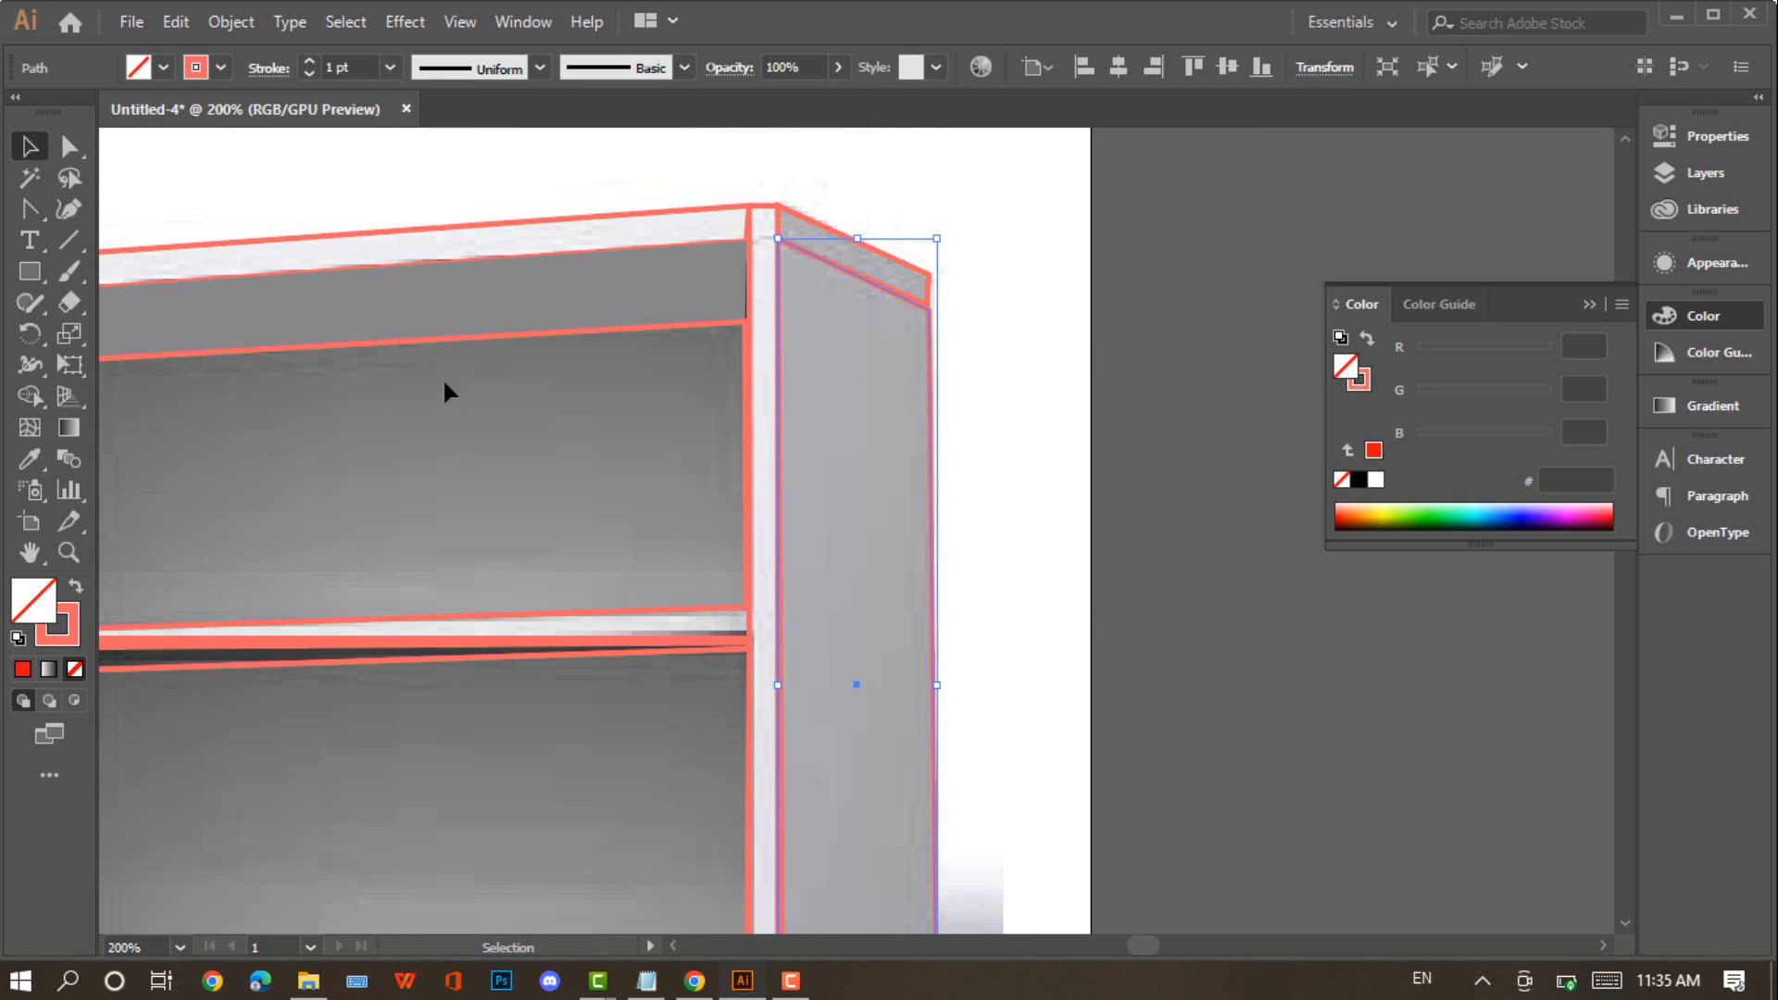
pyautogui.click(31, 452)
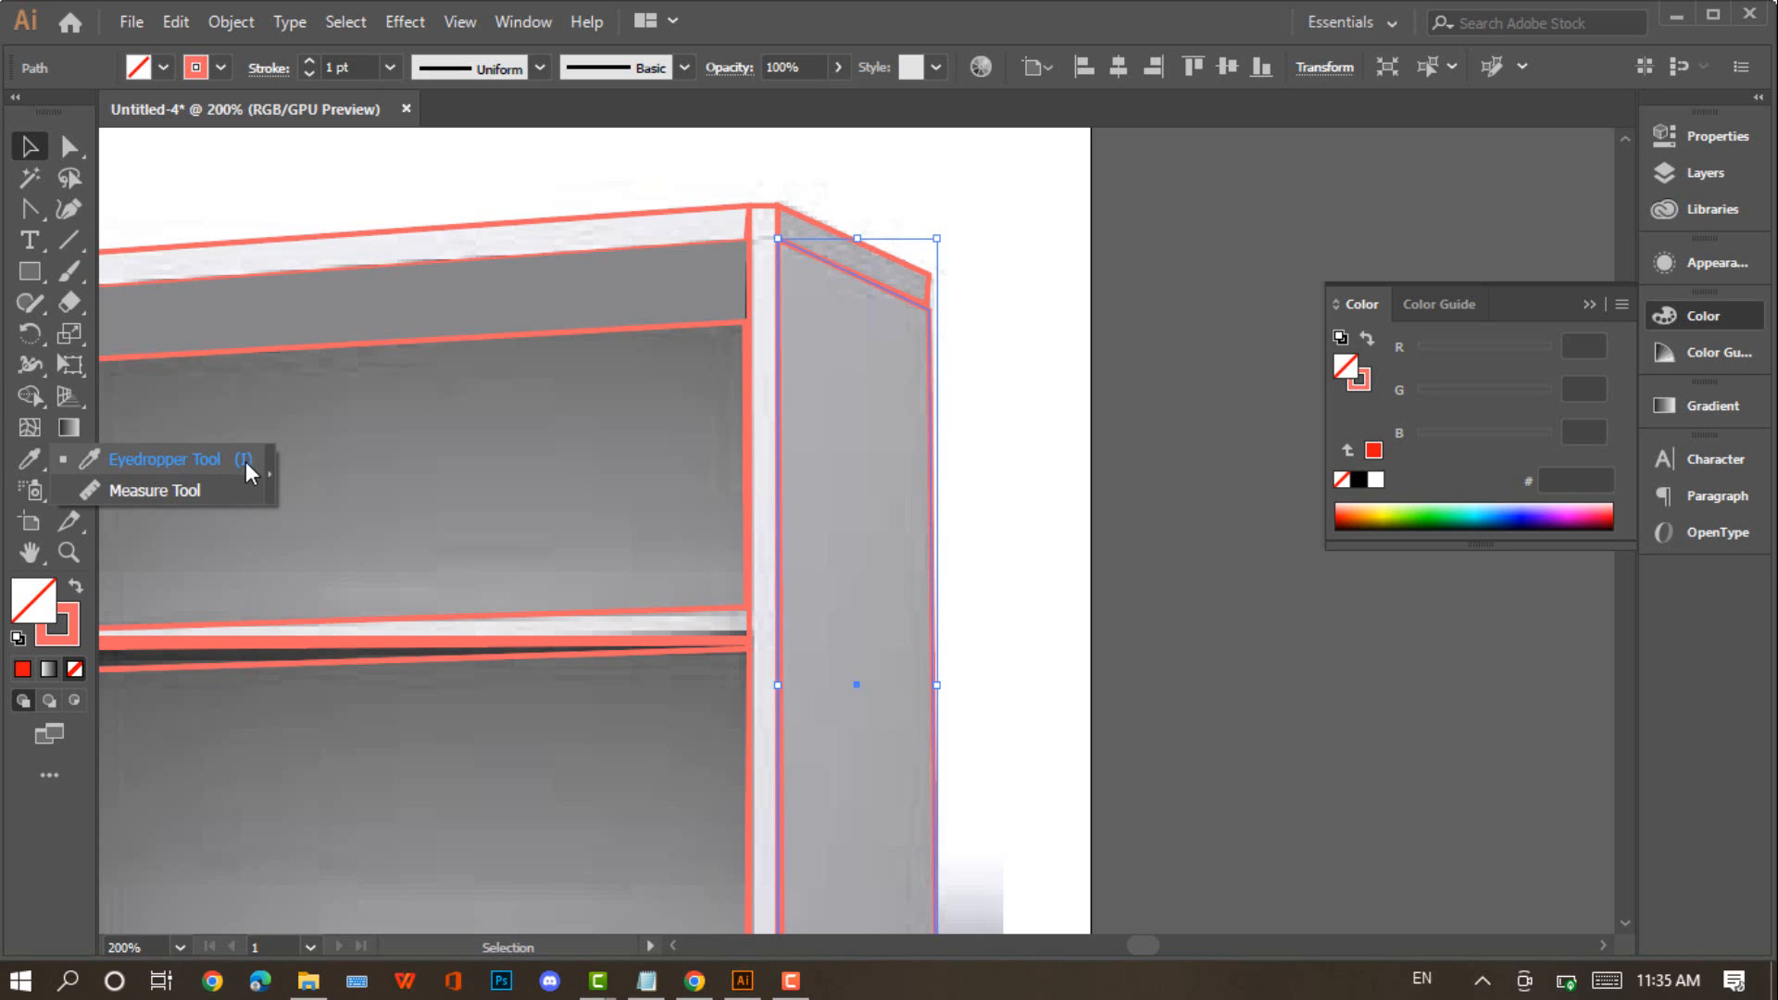
pyautogui.click(246, 462)
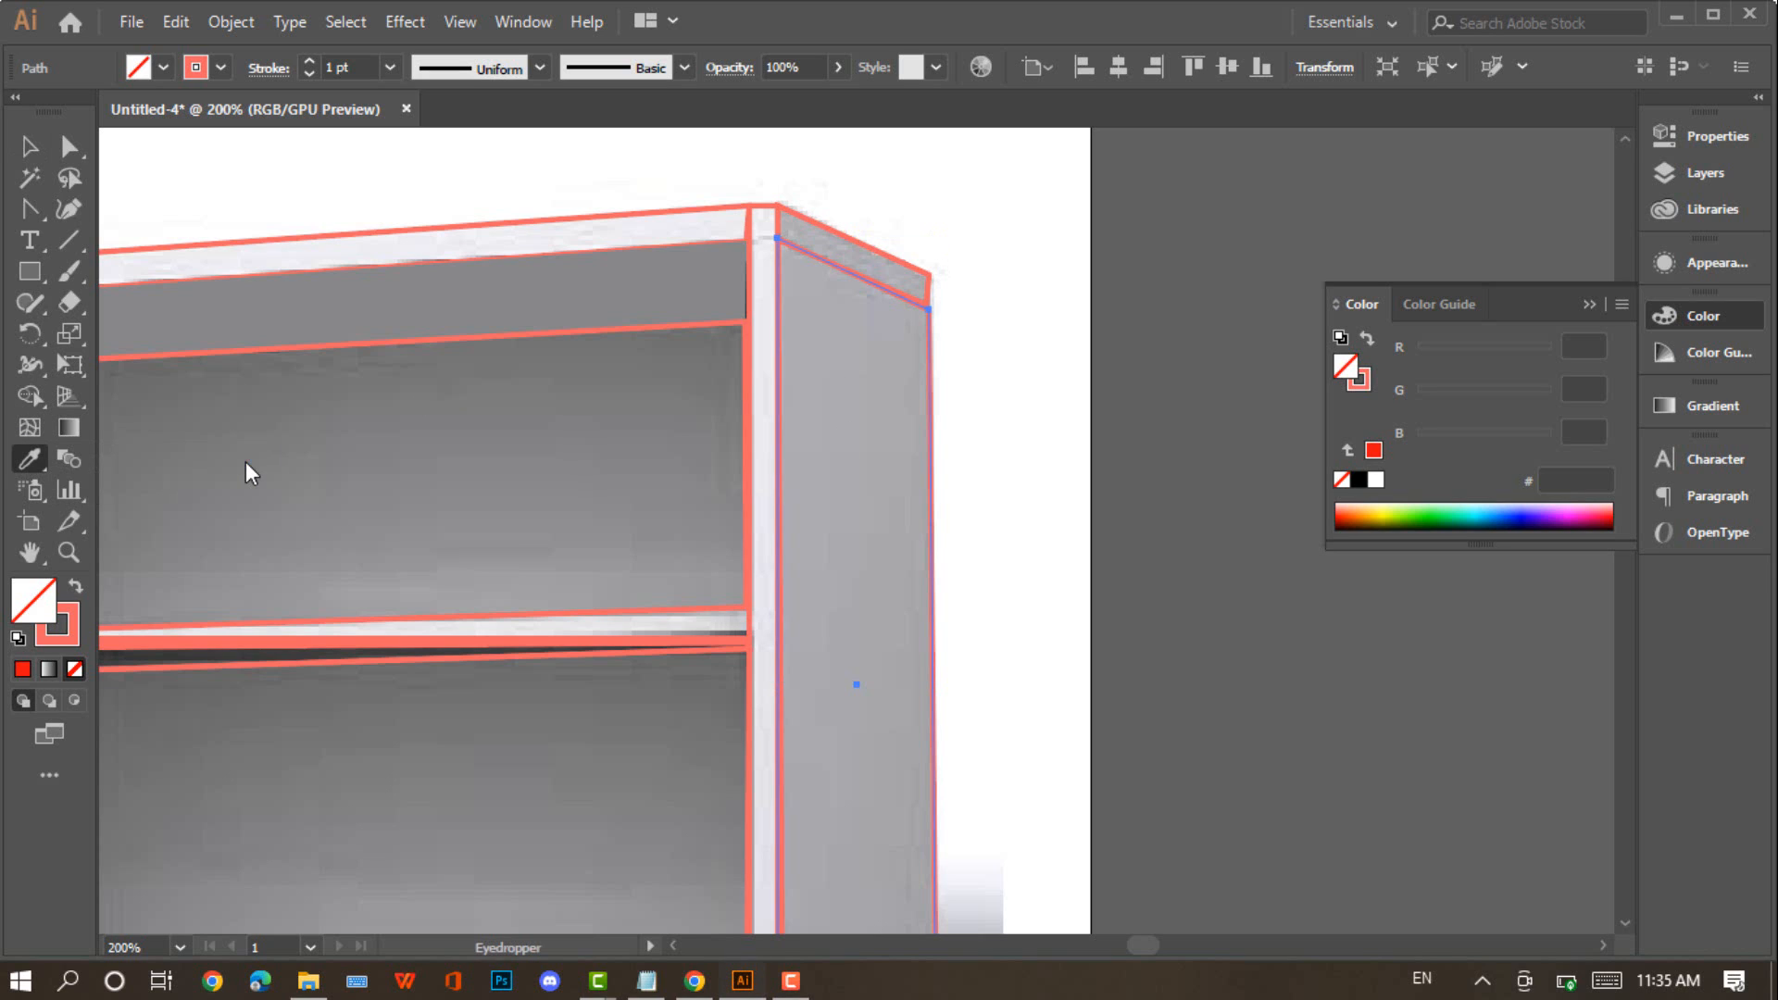
pyautogui.click(836, 359)
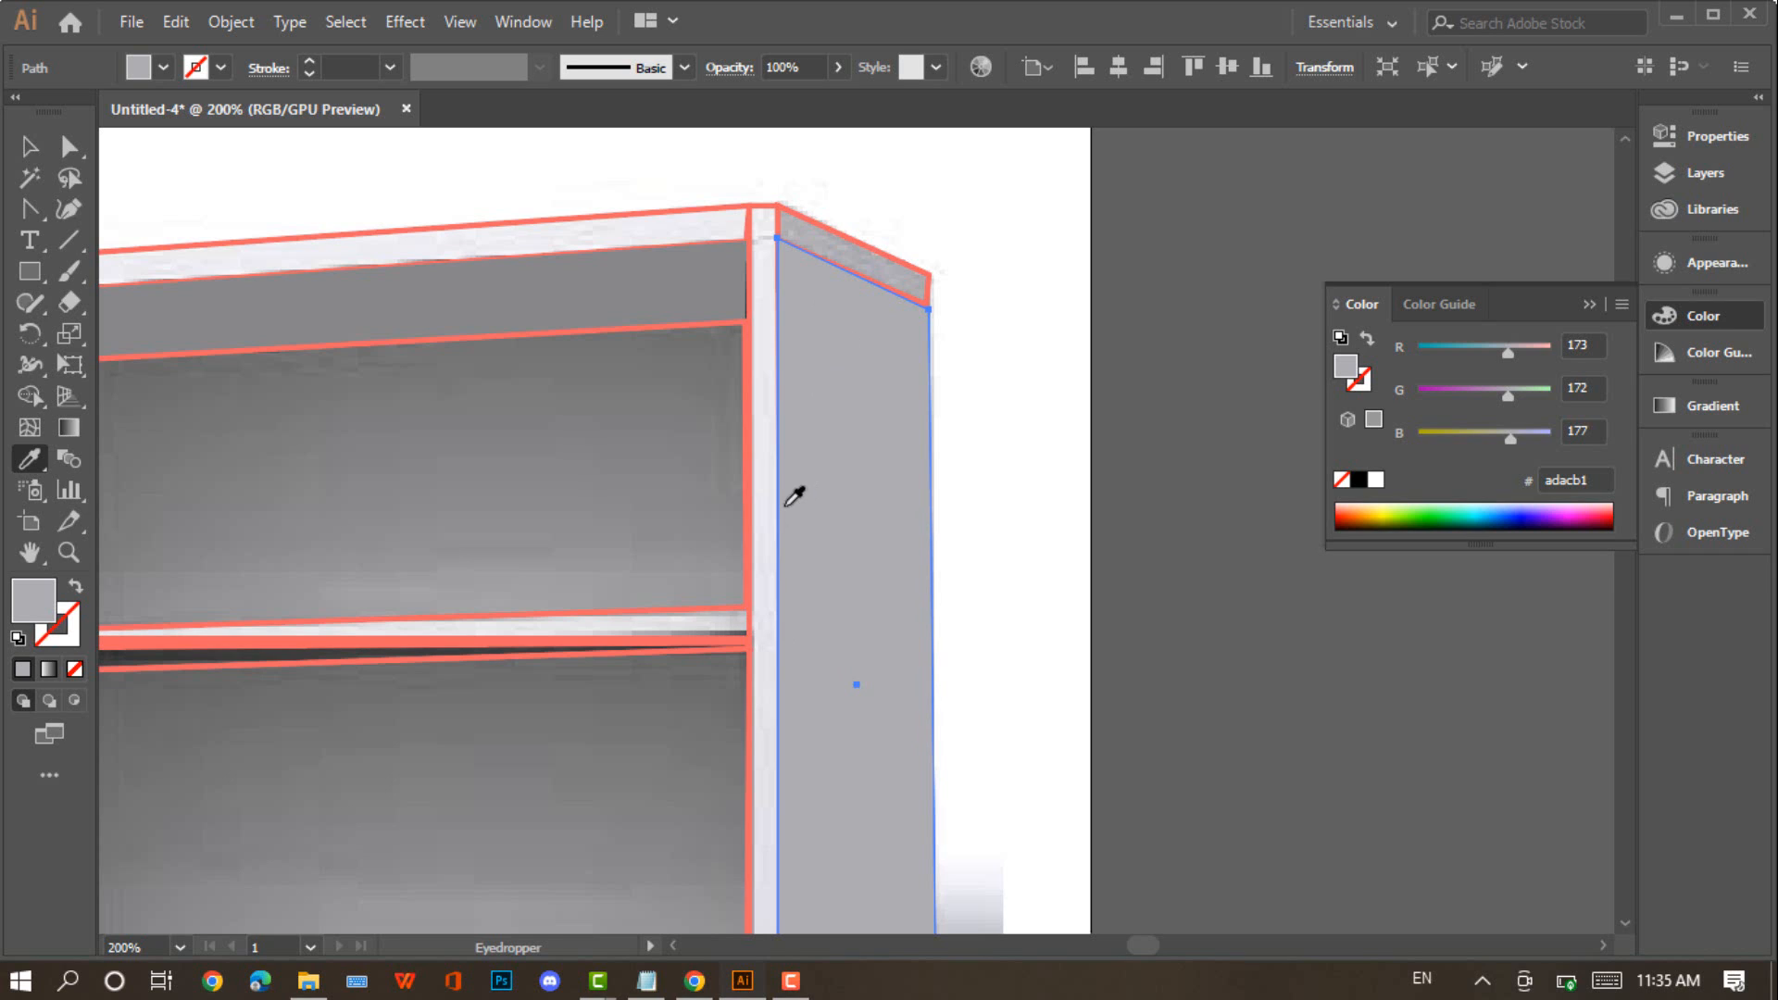
# Fill the slanted strip above the outer side panel with grey #afafb3 sampled from the photo using the Eyedropper
pyautogui.press('v')
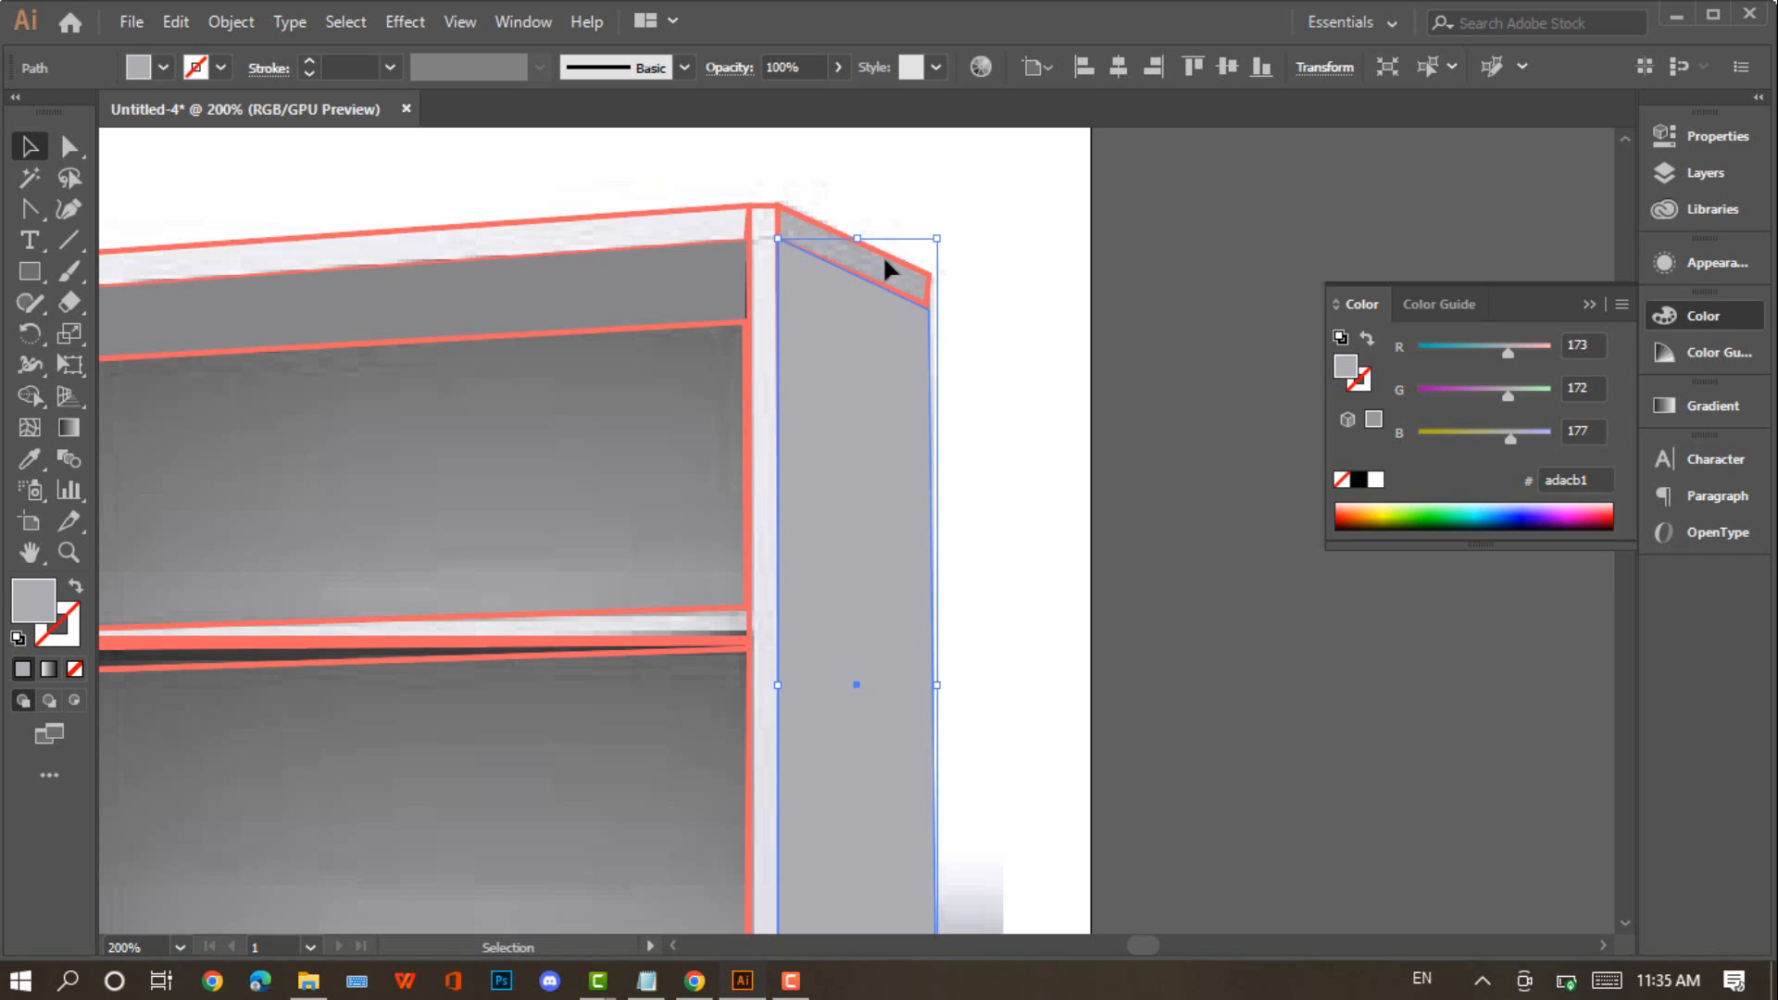
pyautogui.click(788, 214)
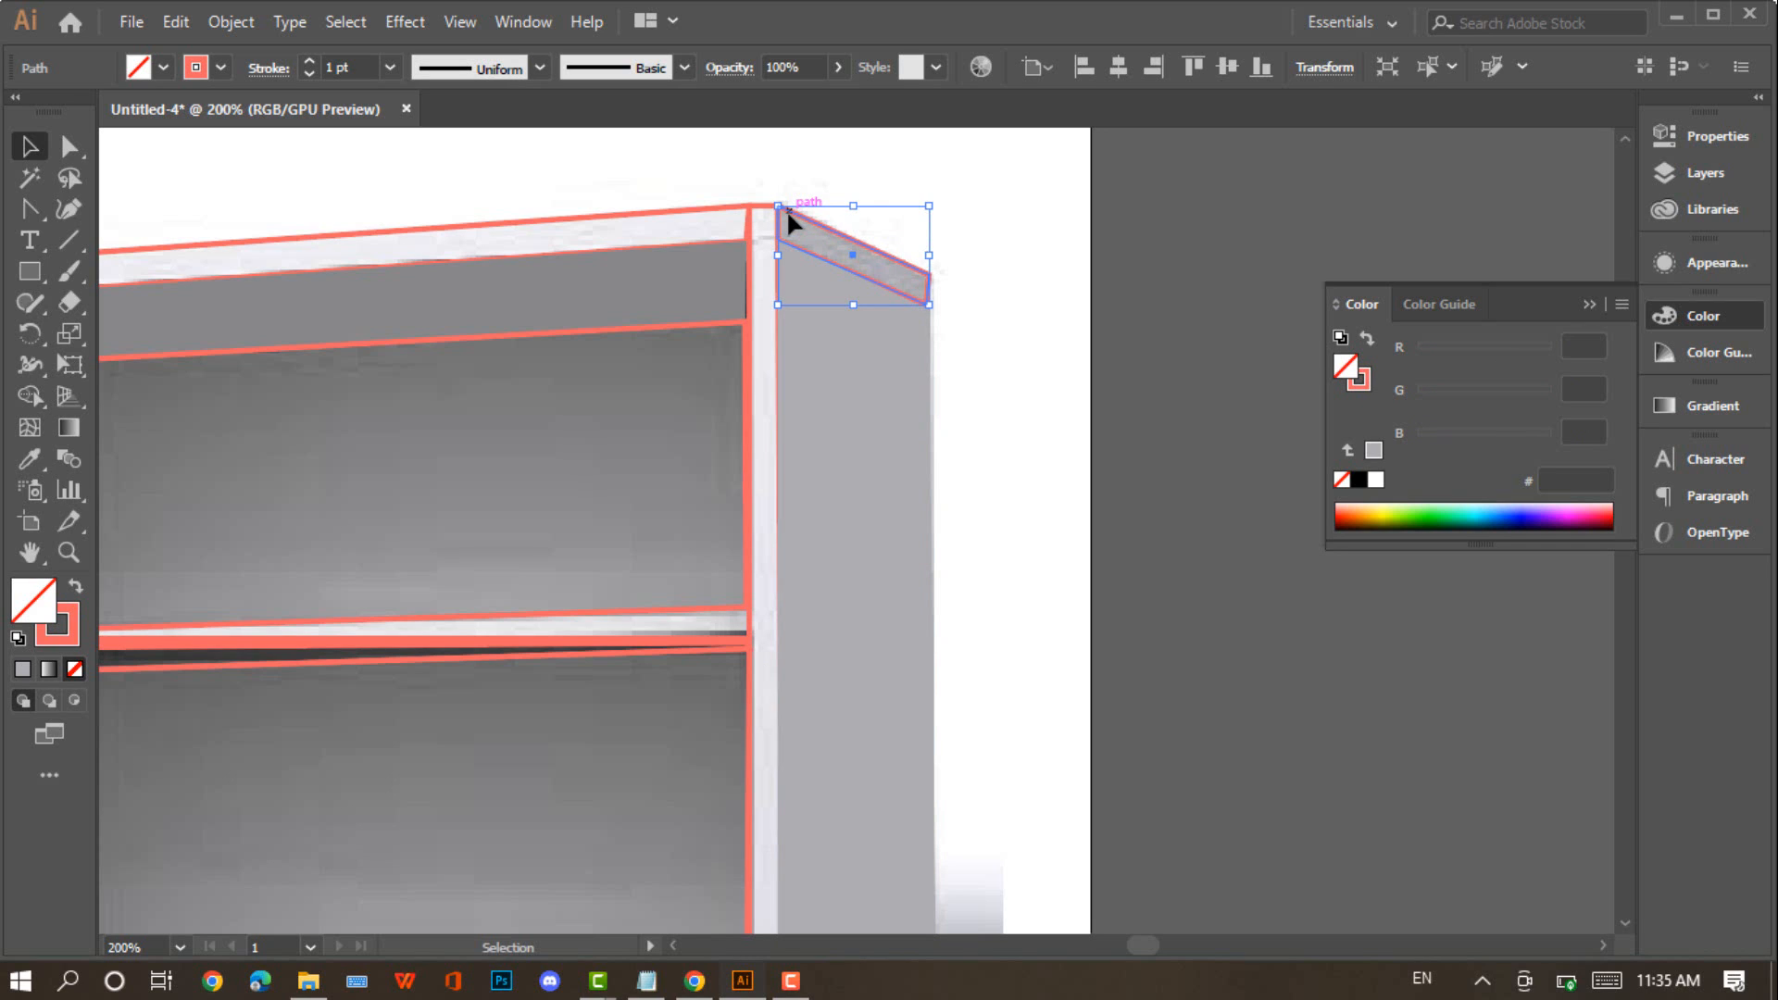
pyautogui.press('i')
pyautogui.click(807, 228)
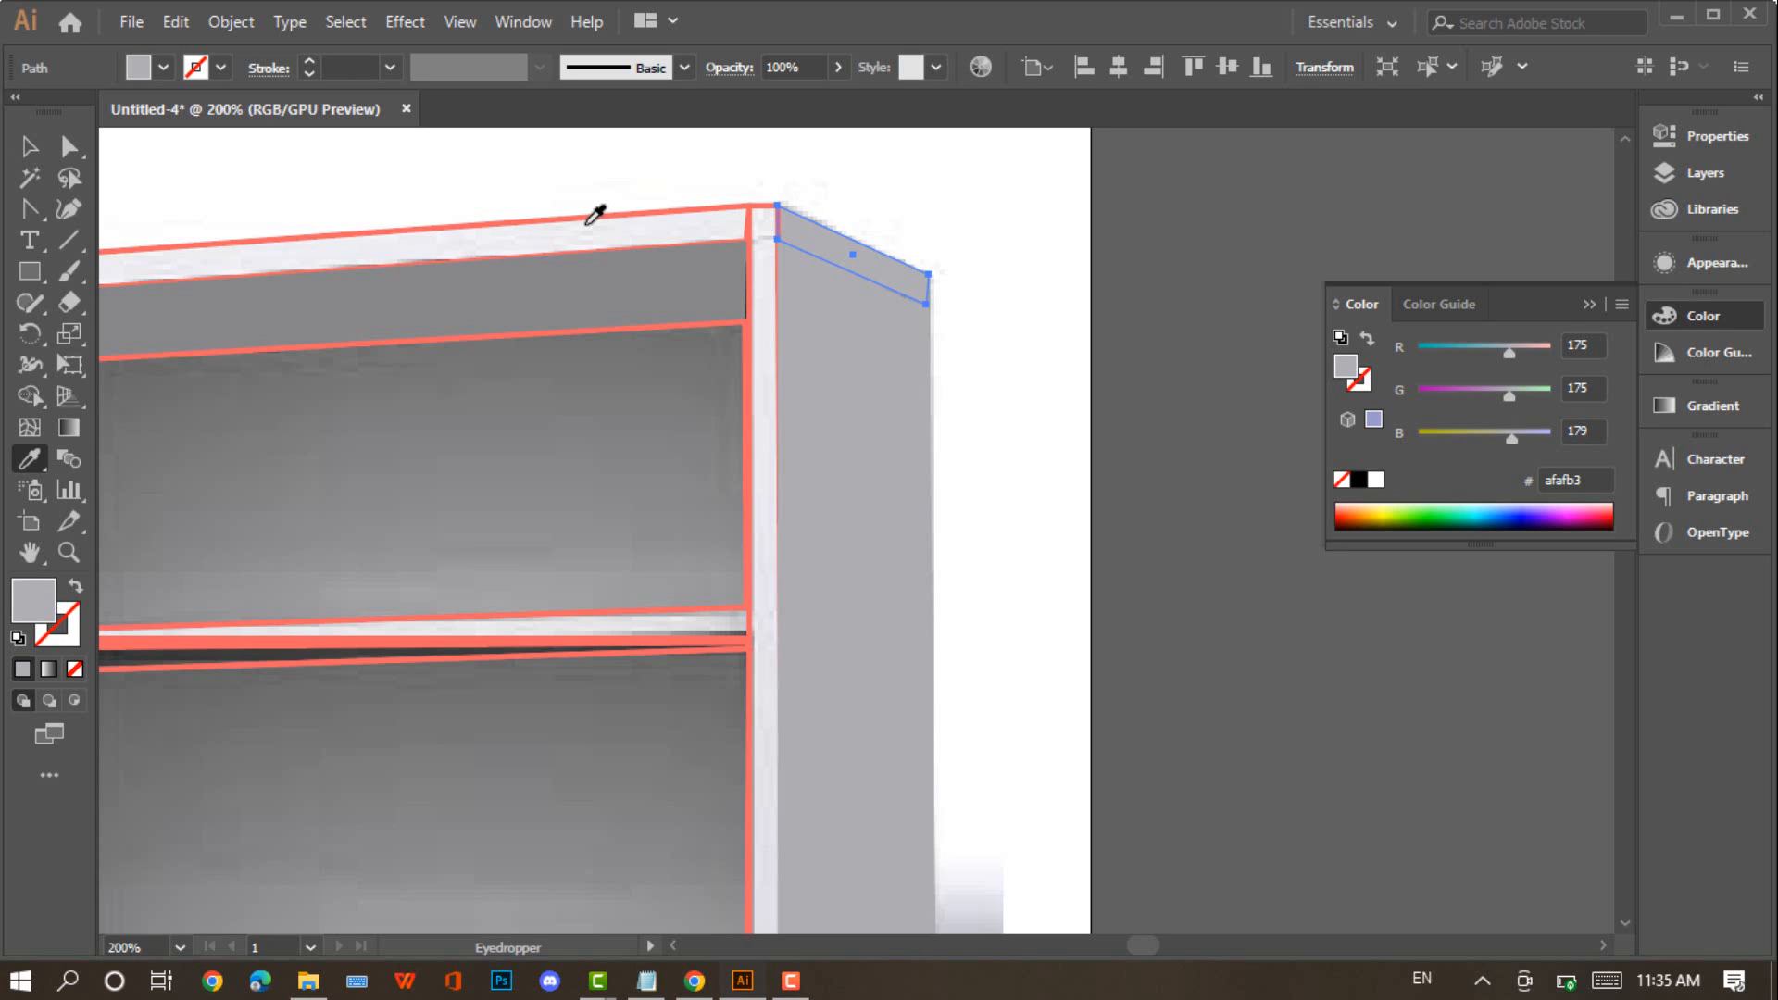
# Fill the cabinet's right front post with light grey #ebebef sampled from the photo using the Eyedropper
pyautogui.press('v')
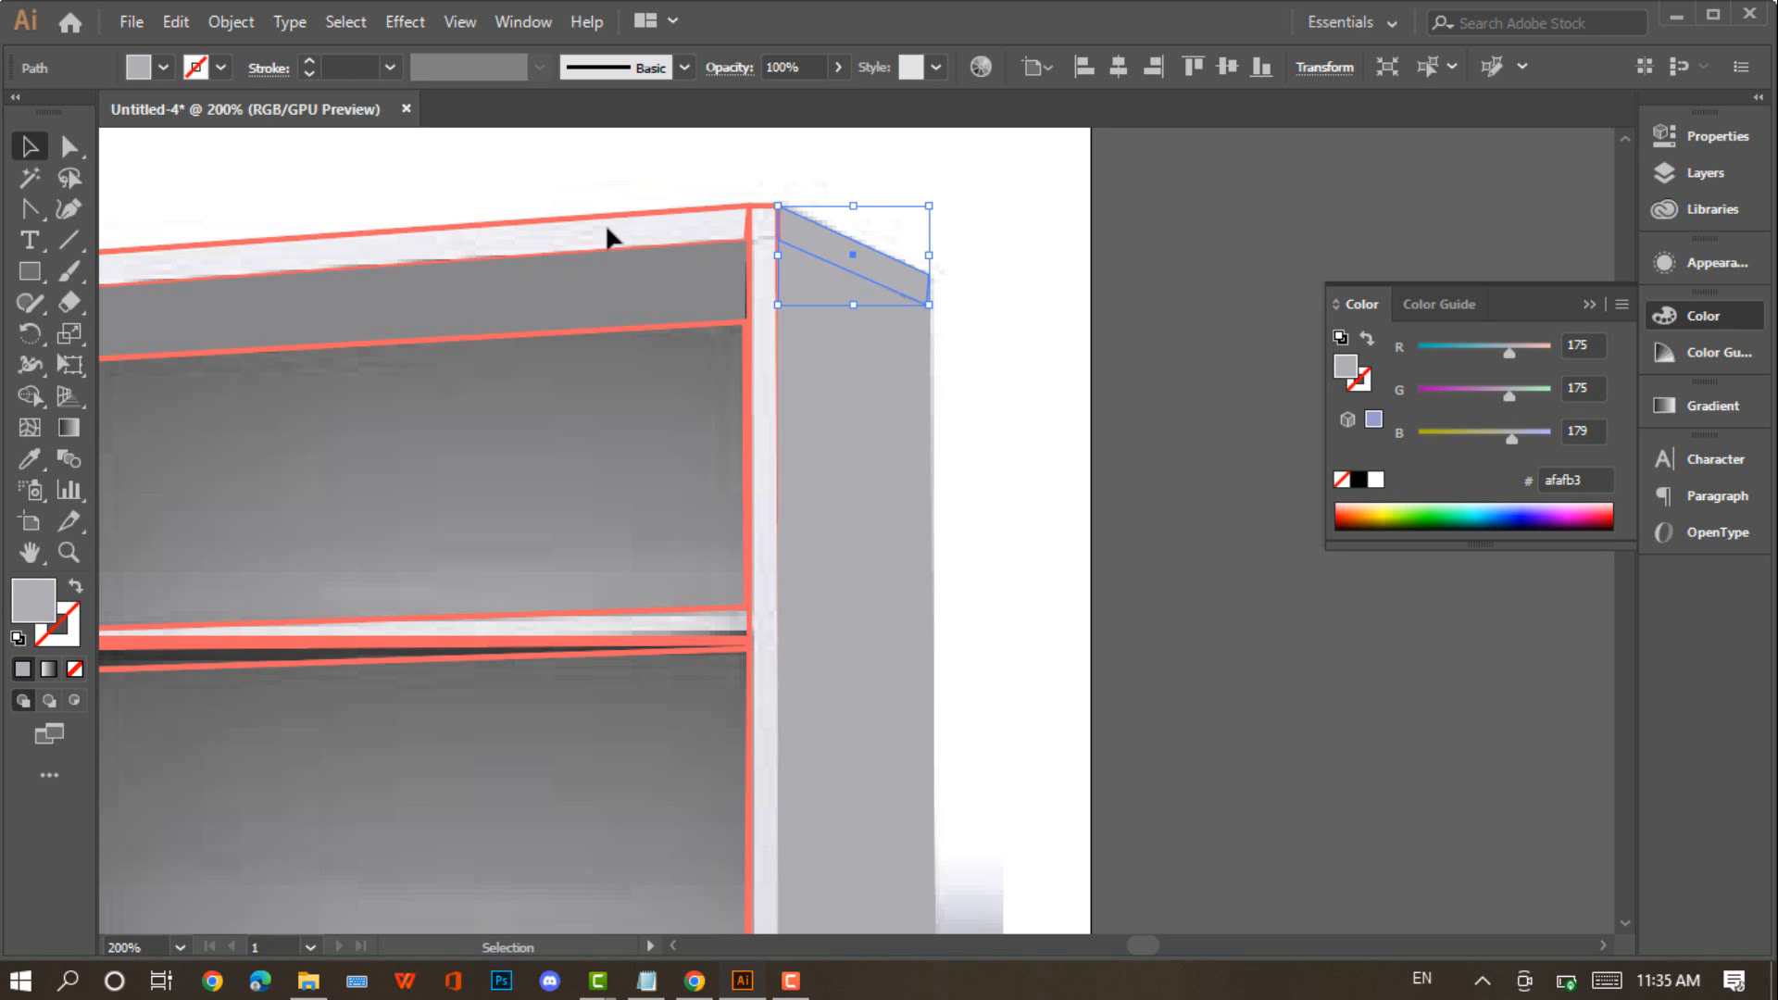
pyautogui.click(754, 273)
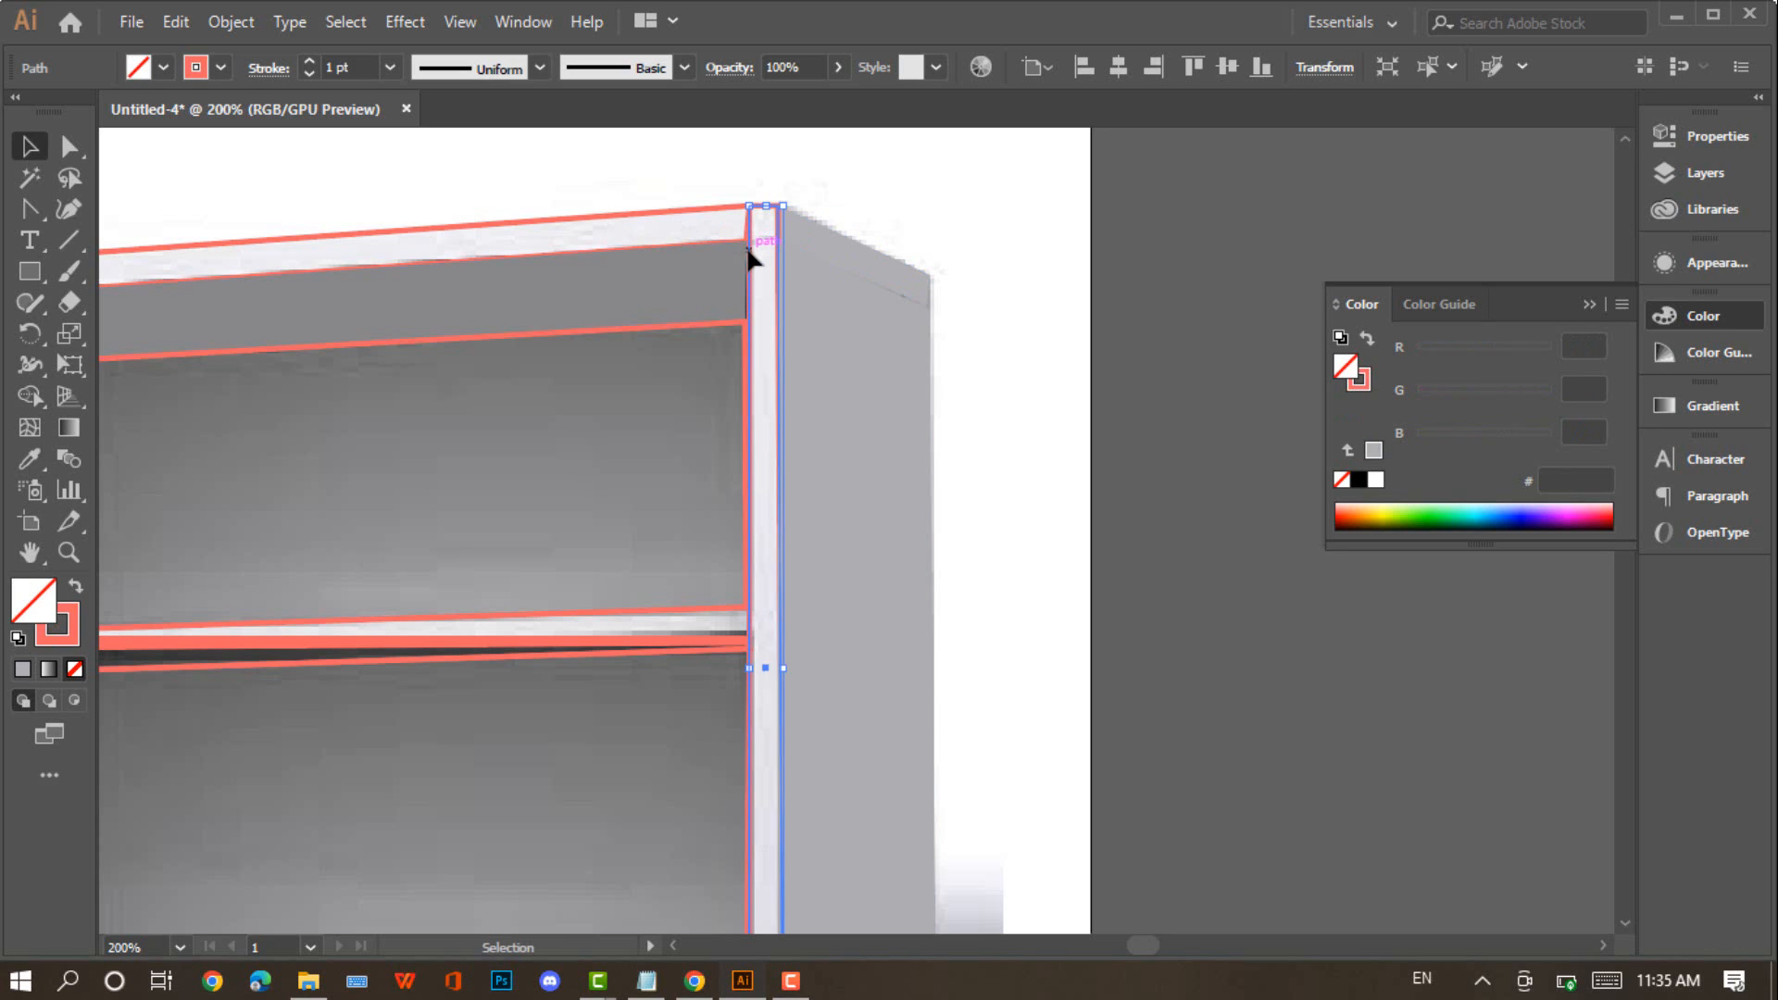
pyautogui.press('i')
pyautogui.click(760, 315)
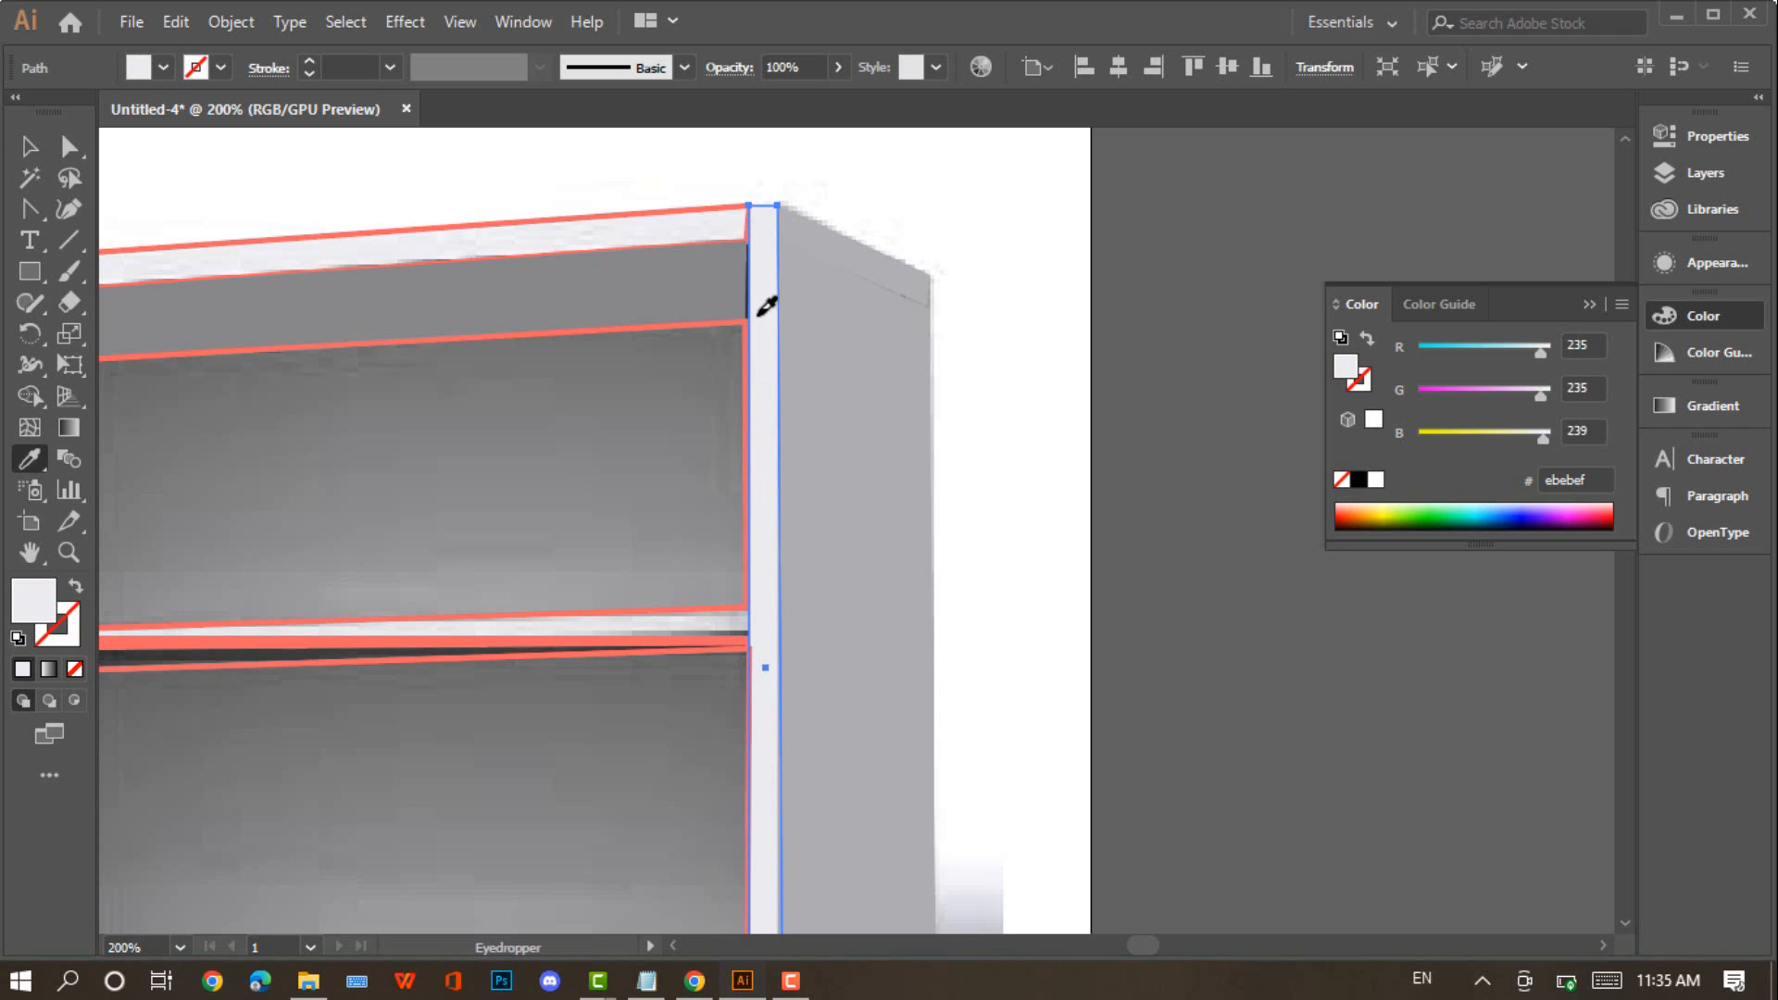
# Fill the cabinet's top front board with light grey #ebeaef sampled from the photo using the Eyedropper
pyautogui.press('v')
pyautogui.click(620, 214)
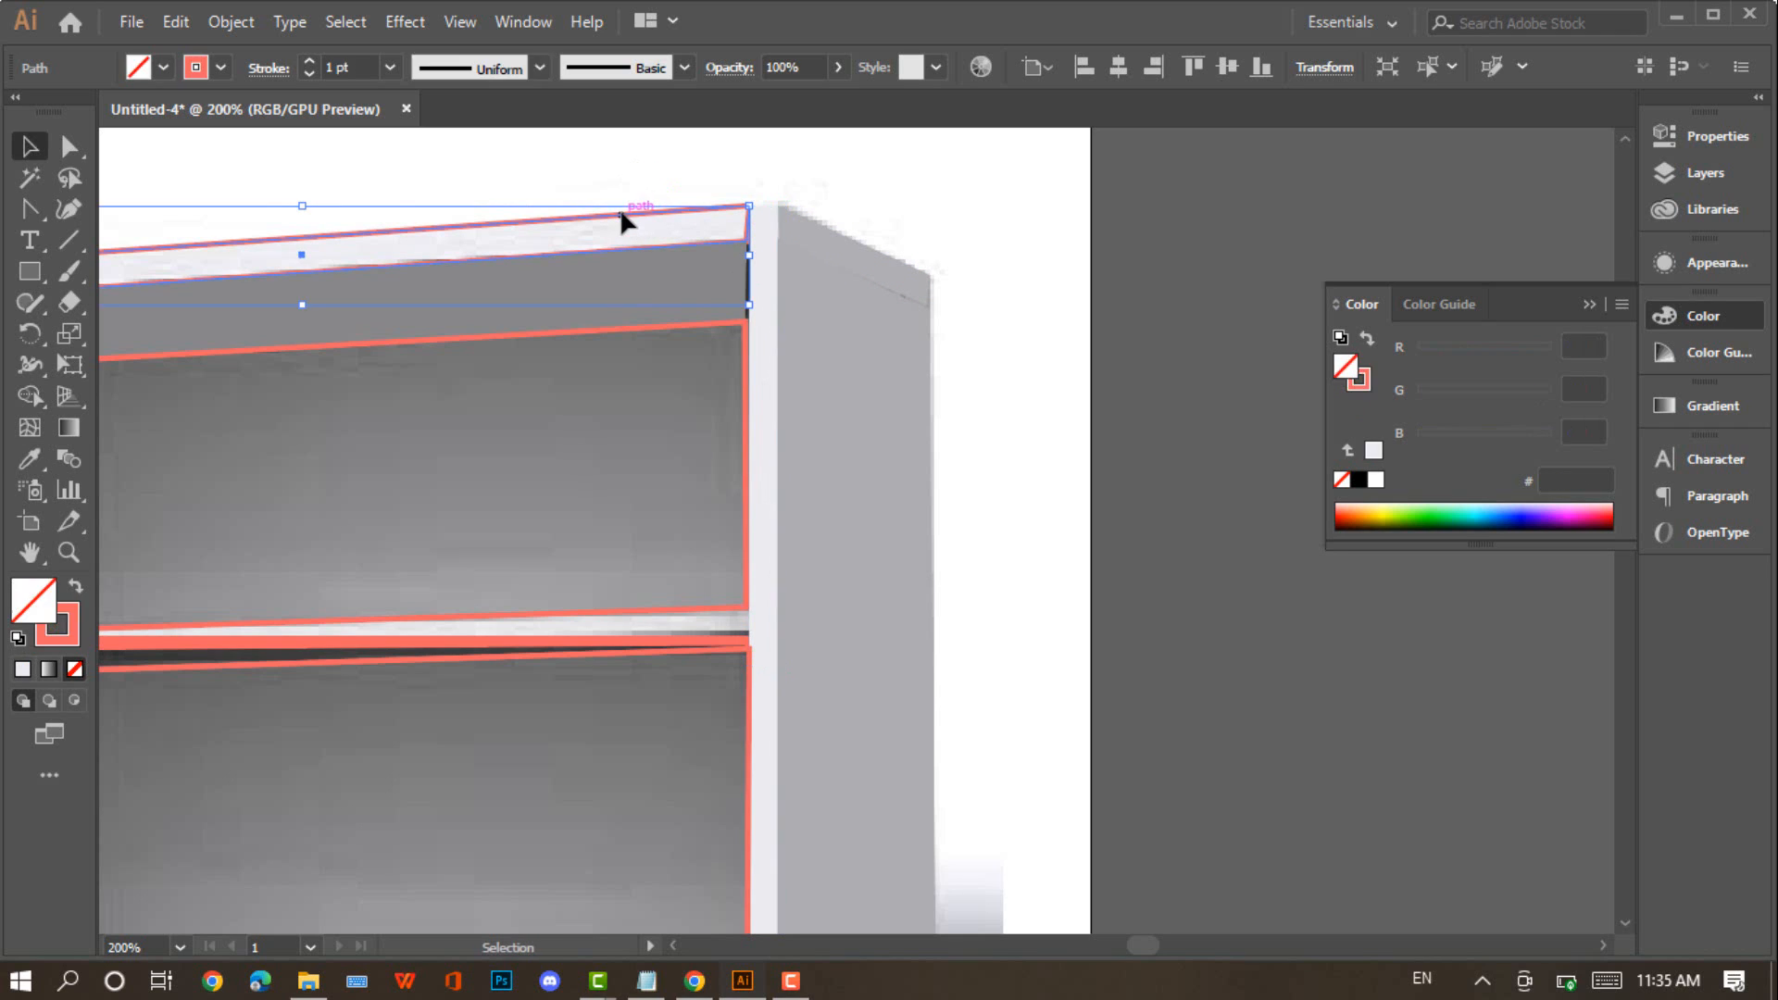
pyautogui.press('i')
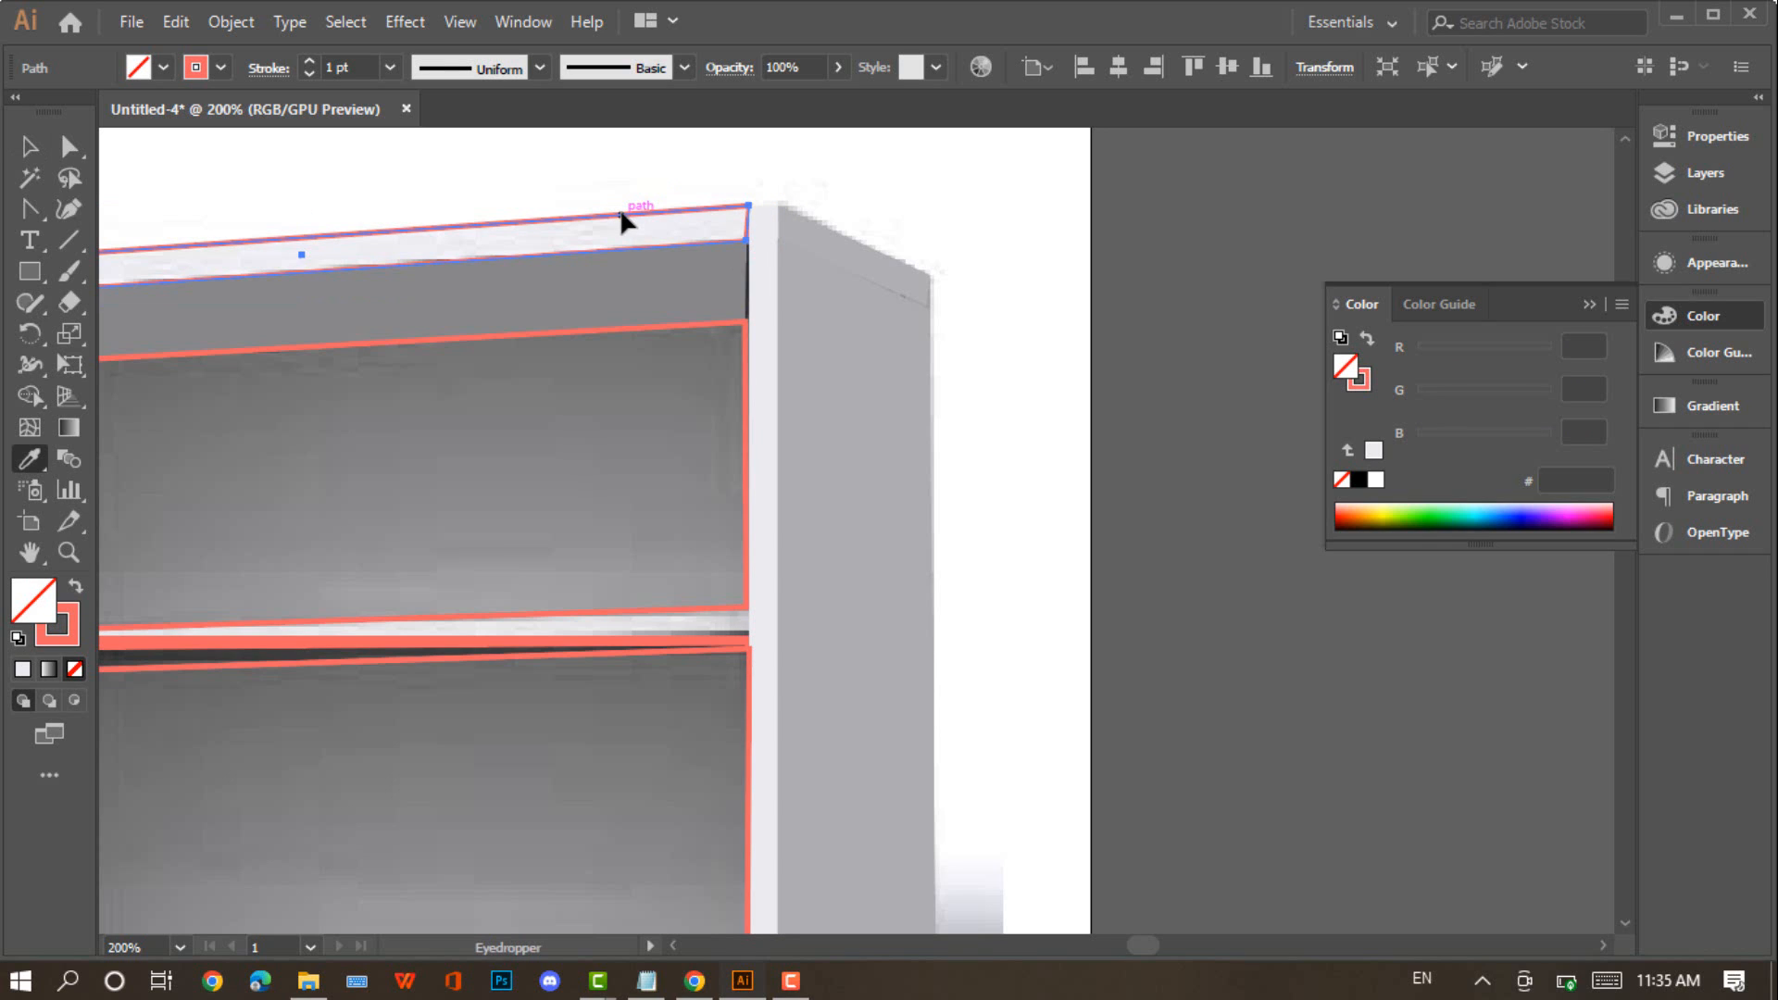
pyautogui.click(658, 224)
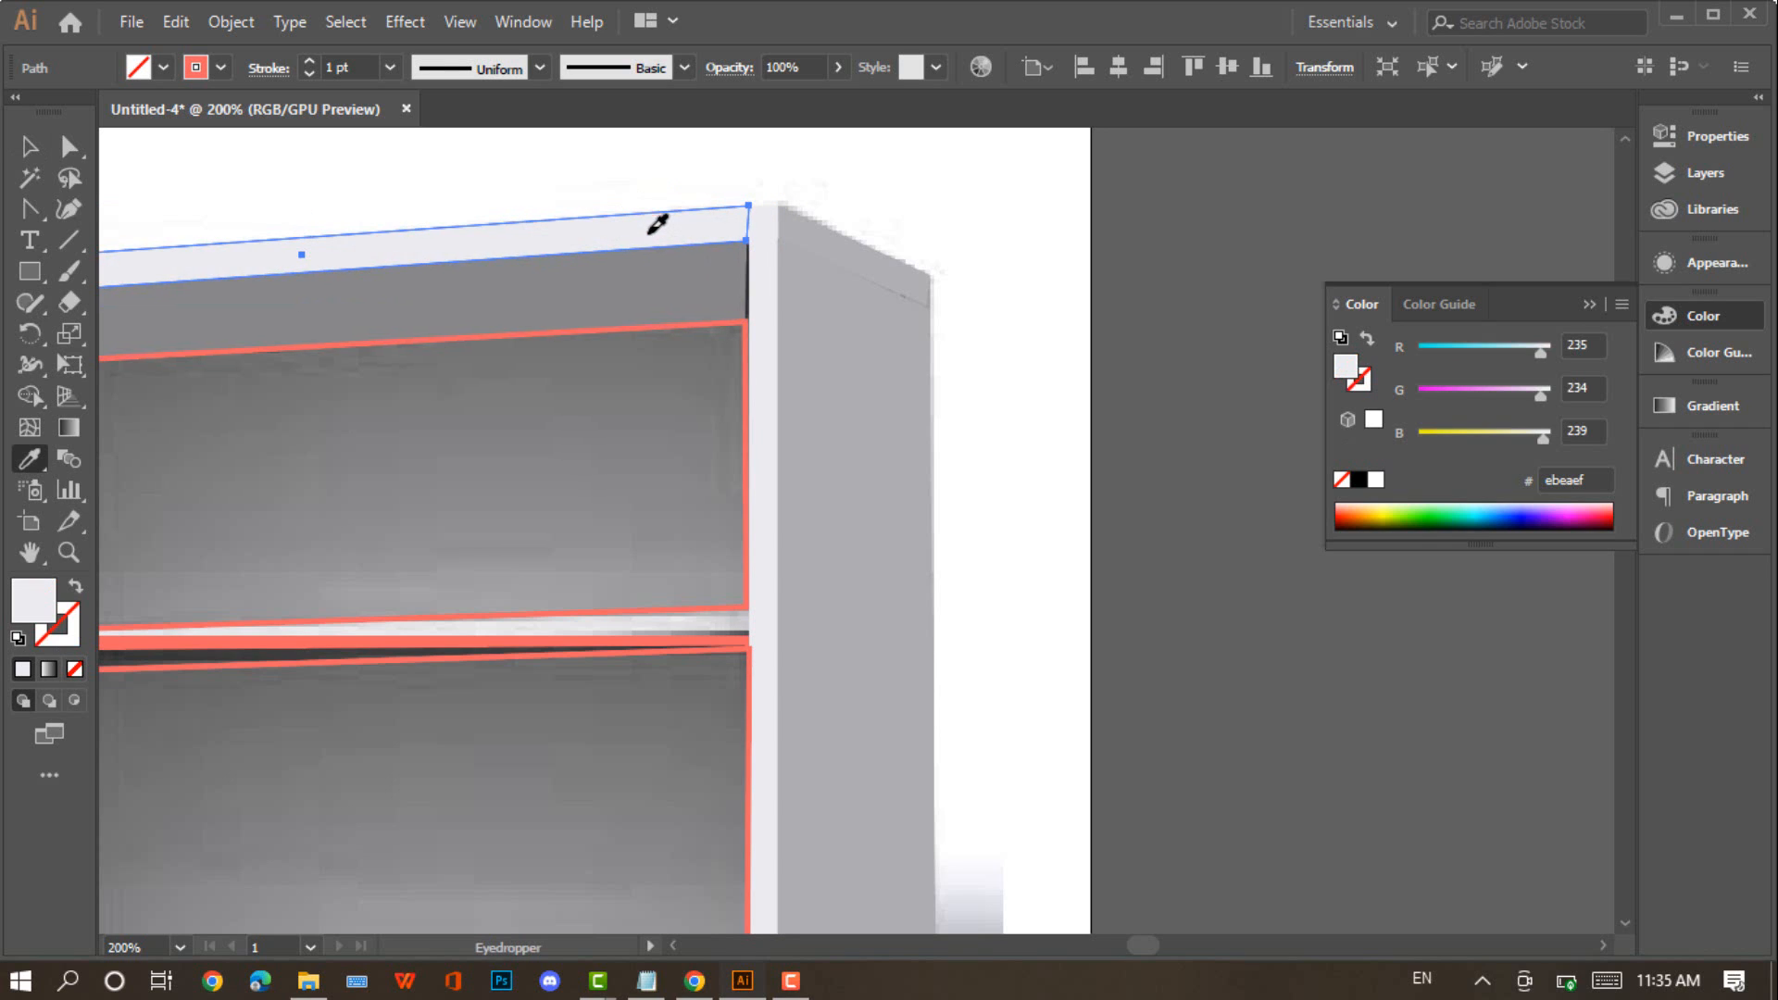
pyautogui.press('v')
pyautogui.click(627, 298)
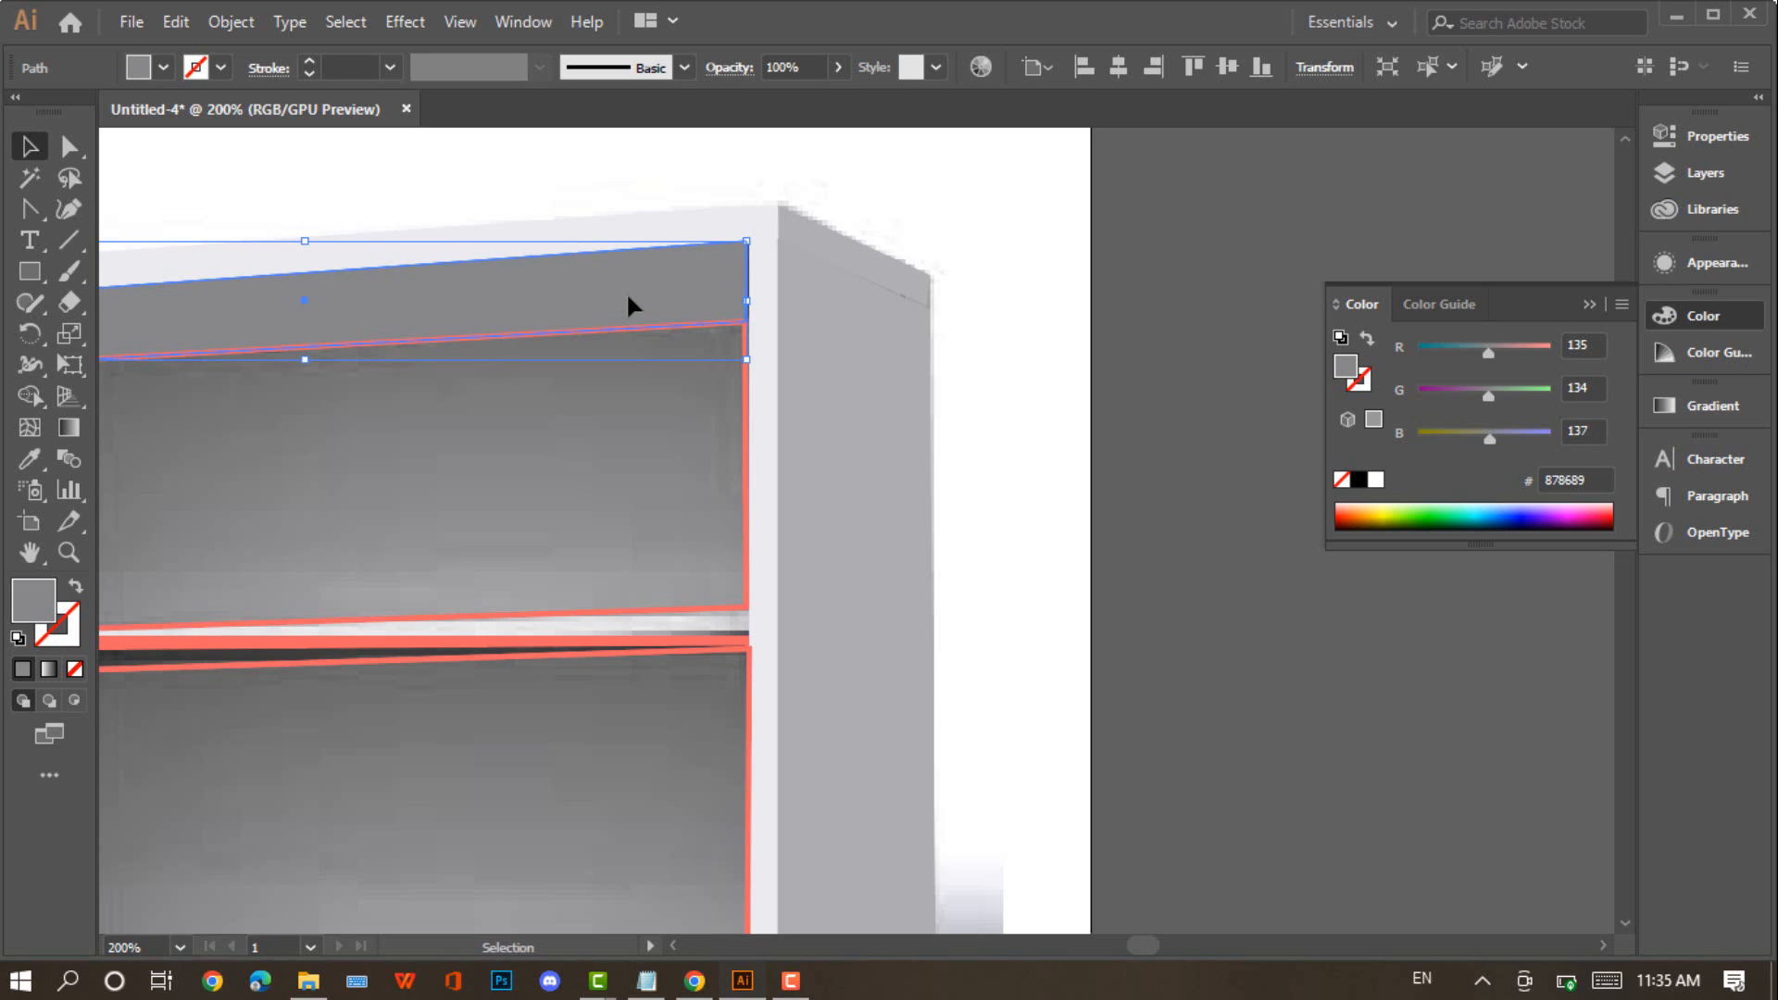
pyautogui.press('i')
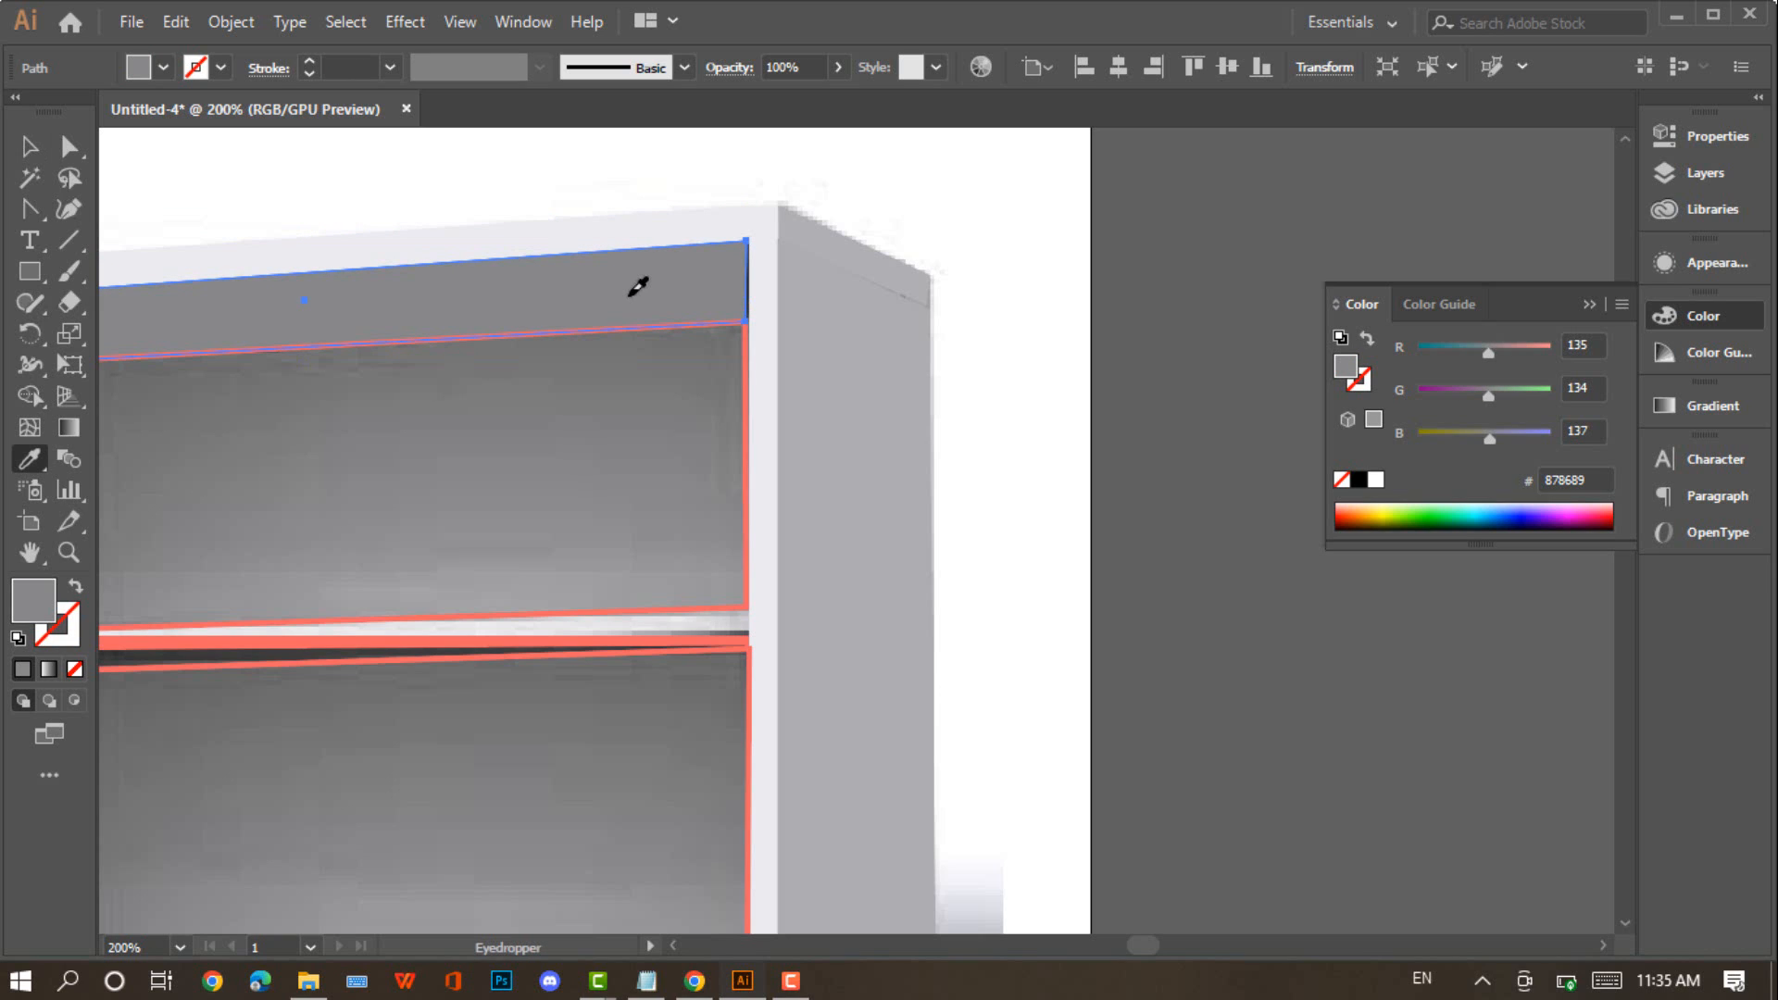
pyautogui.press('v')
pyautogui.click(496, 460)
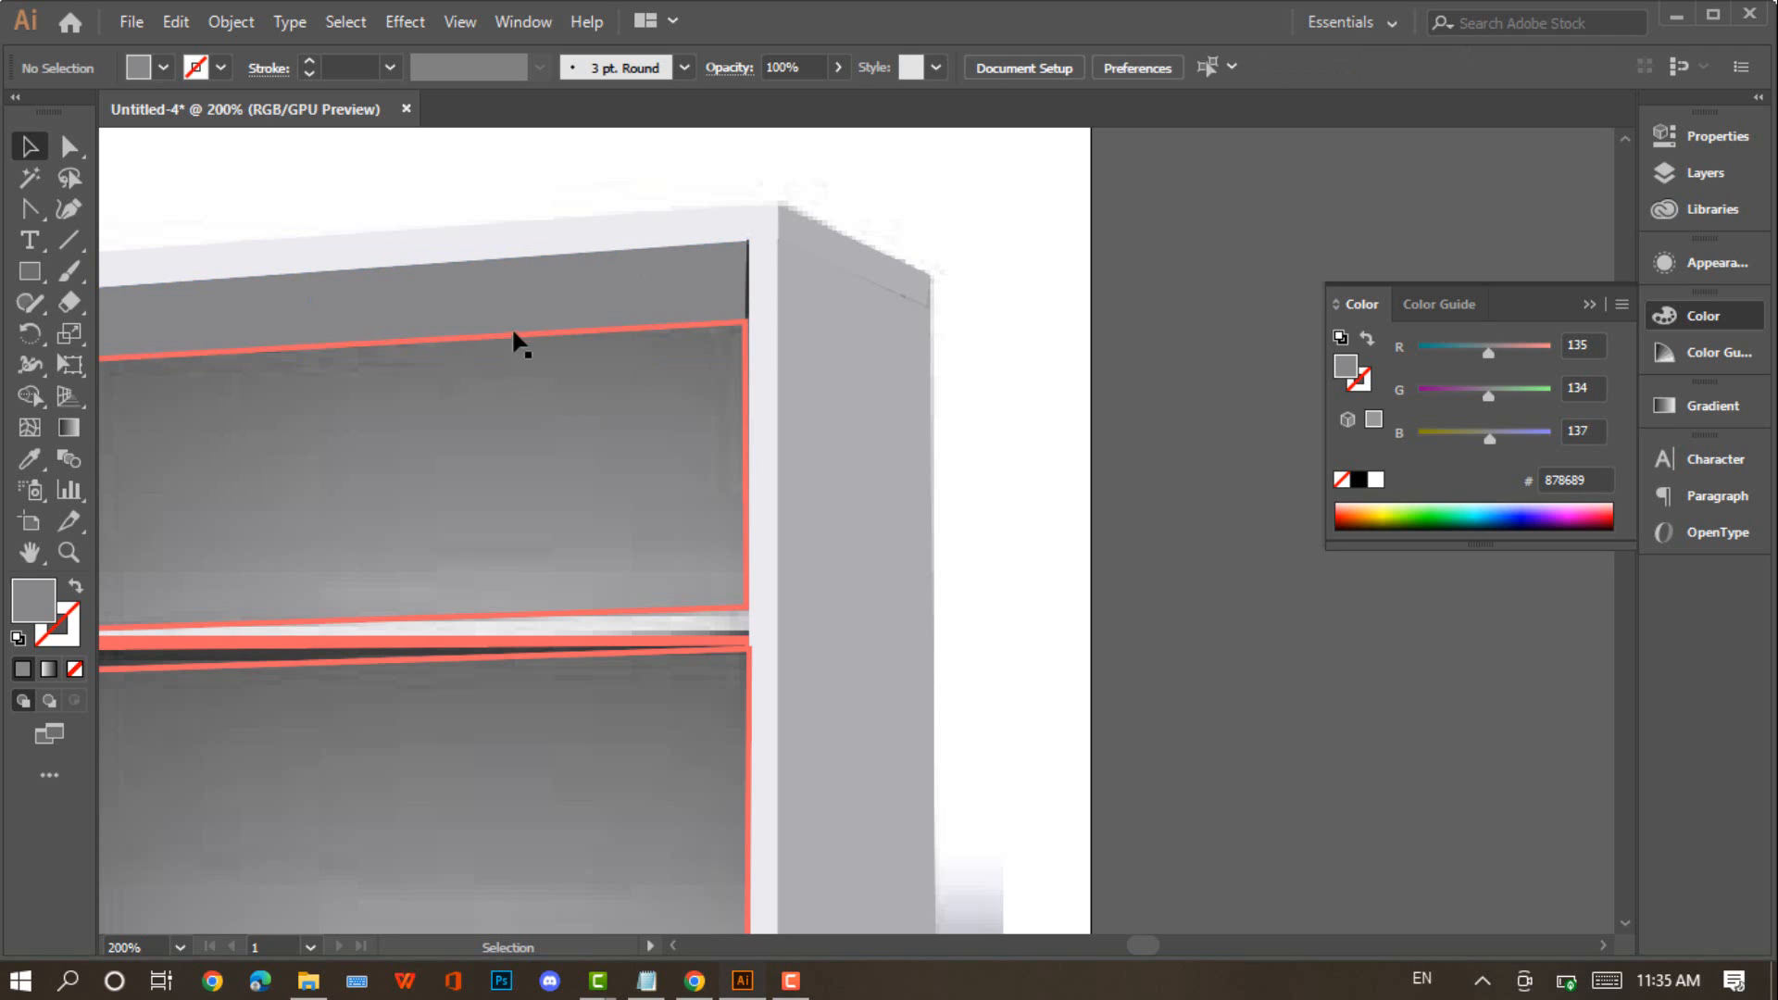
# Fill the upper compartment's back panel with grey #7f7e81 sampled from the photo using the Eyedropper
pyautogui.click(527, 335)
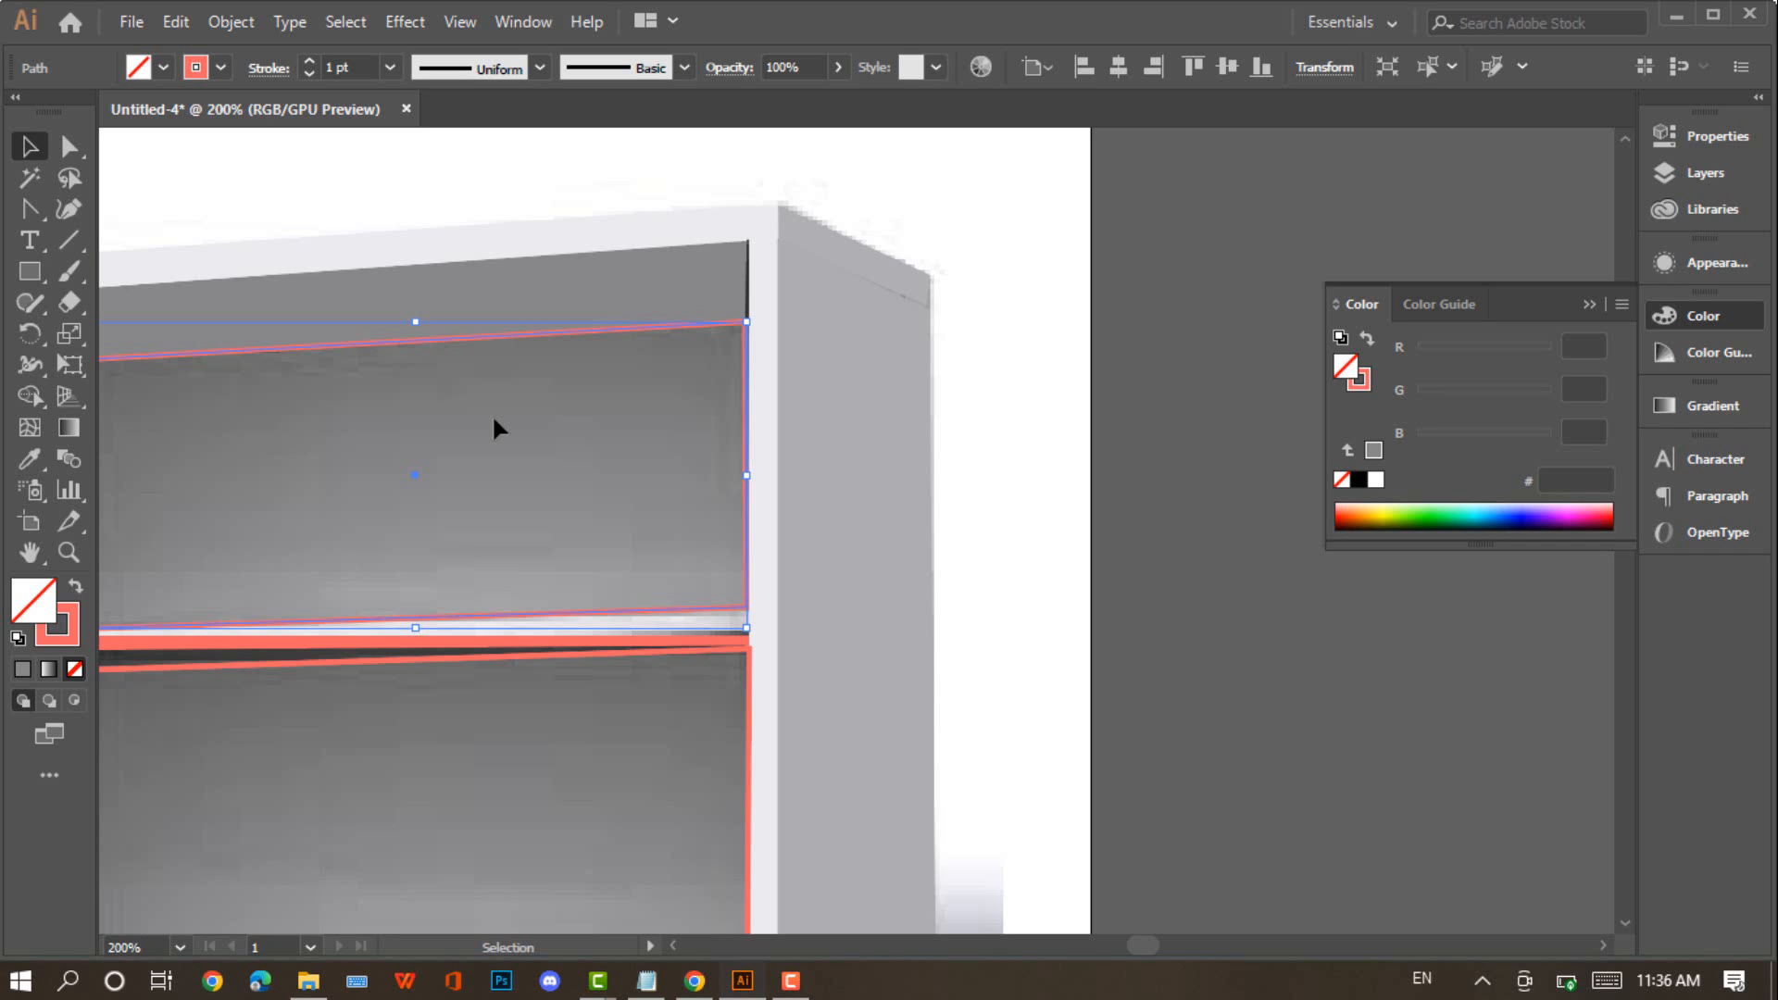
pyautogui.press('i')
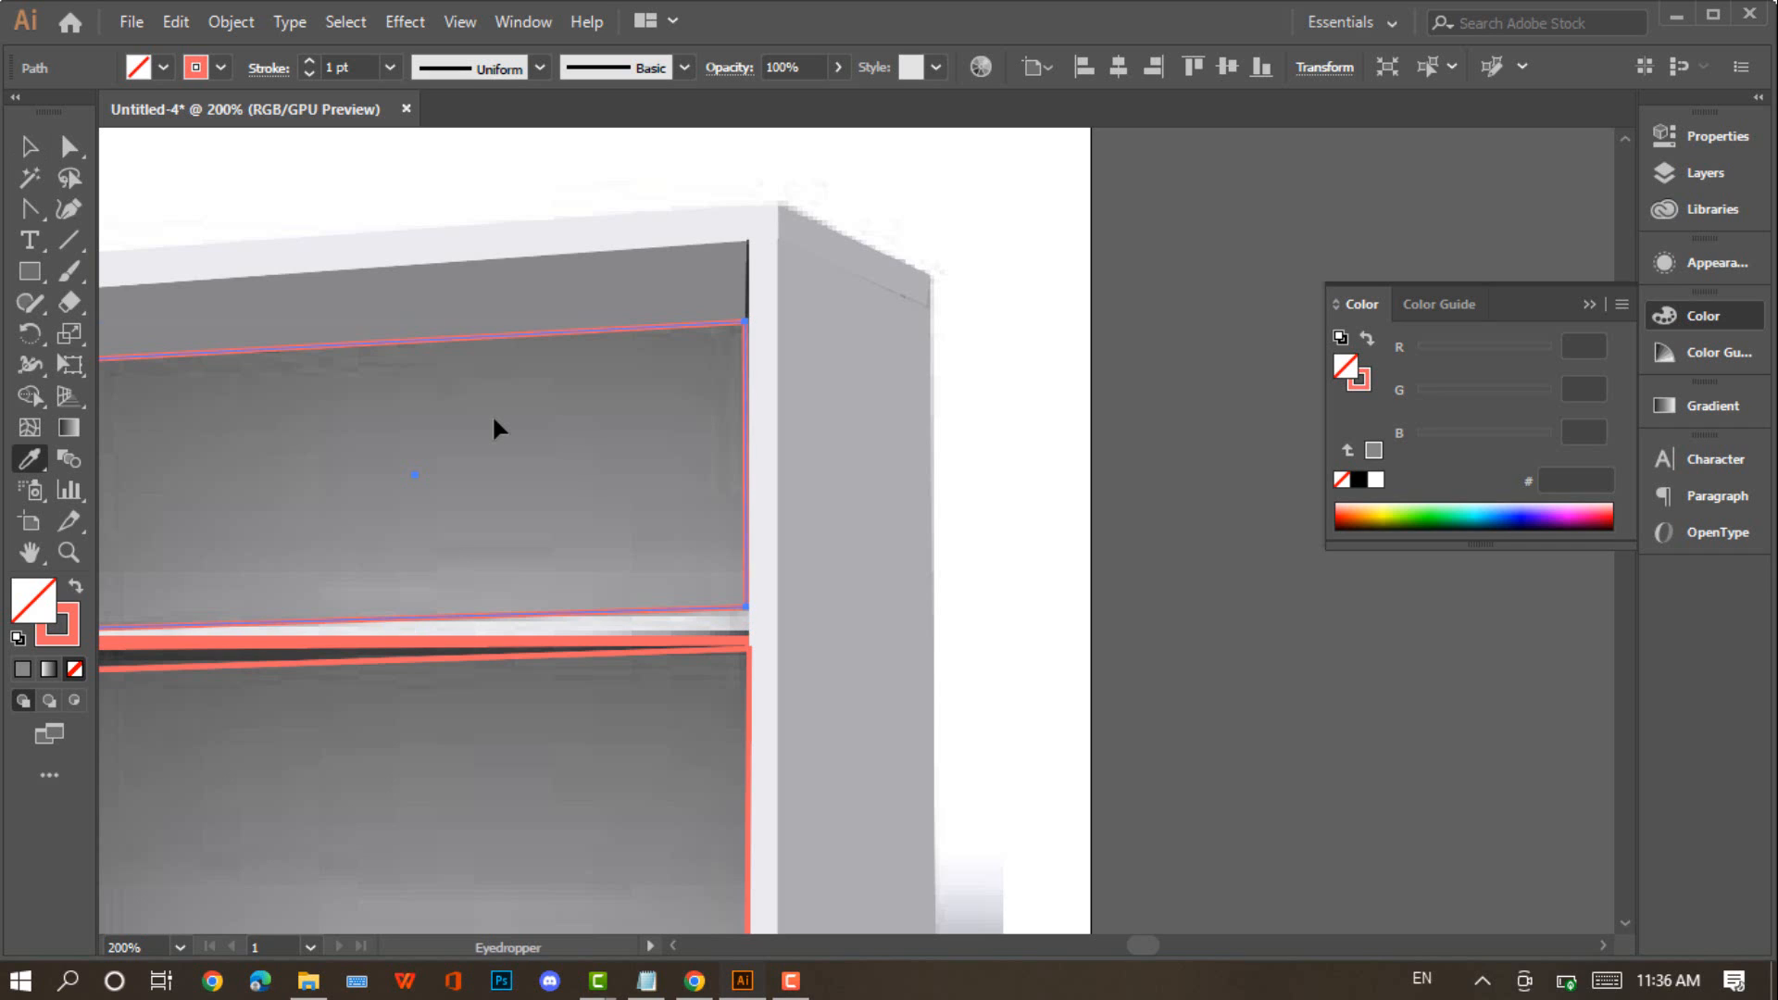
pyautogui.click(495, 418)
# Fill the lower compartment's back panel with grey #737373 sampled from the photo using the Eyedropper
pyautogui.scroll(-5, 503, 405)
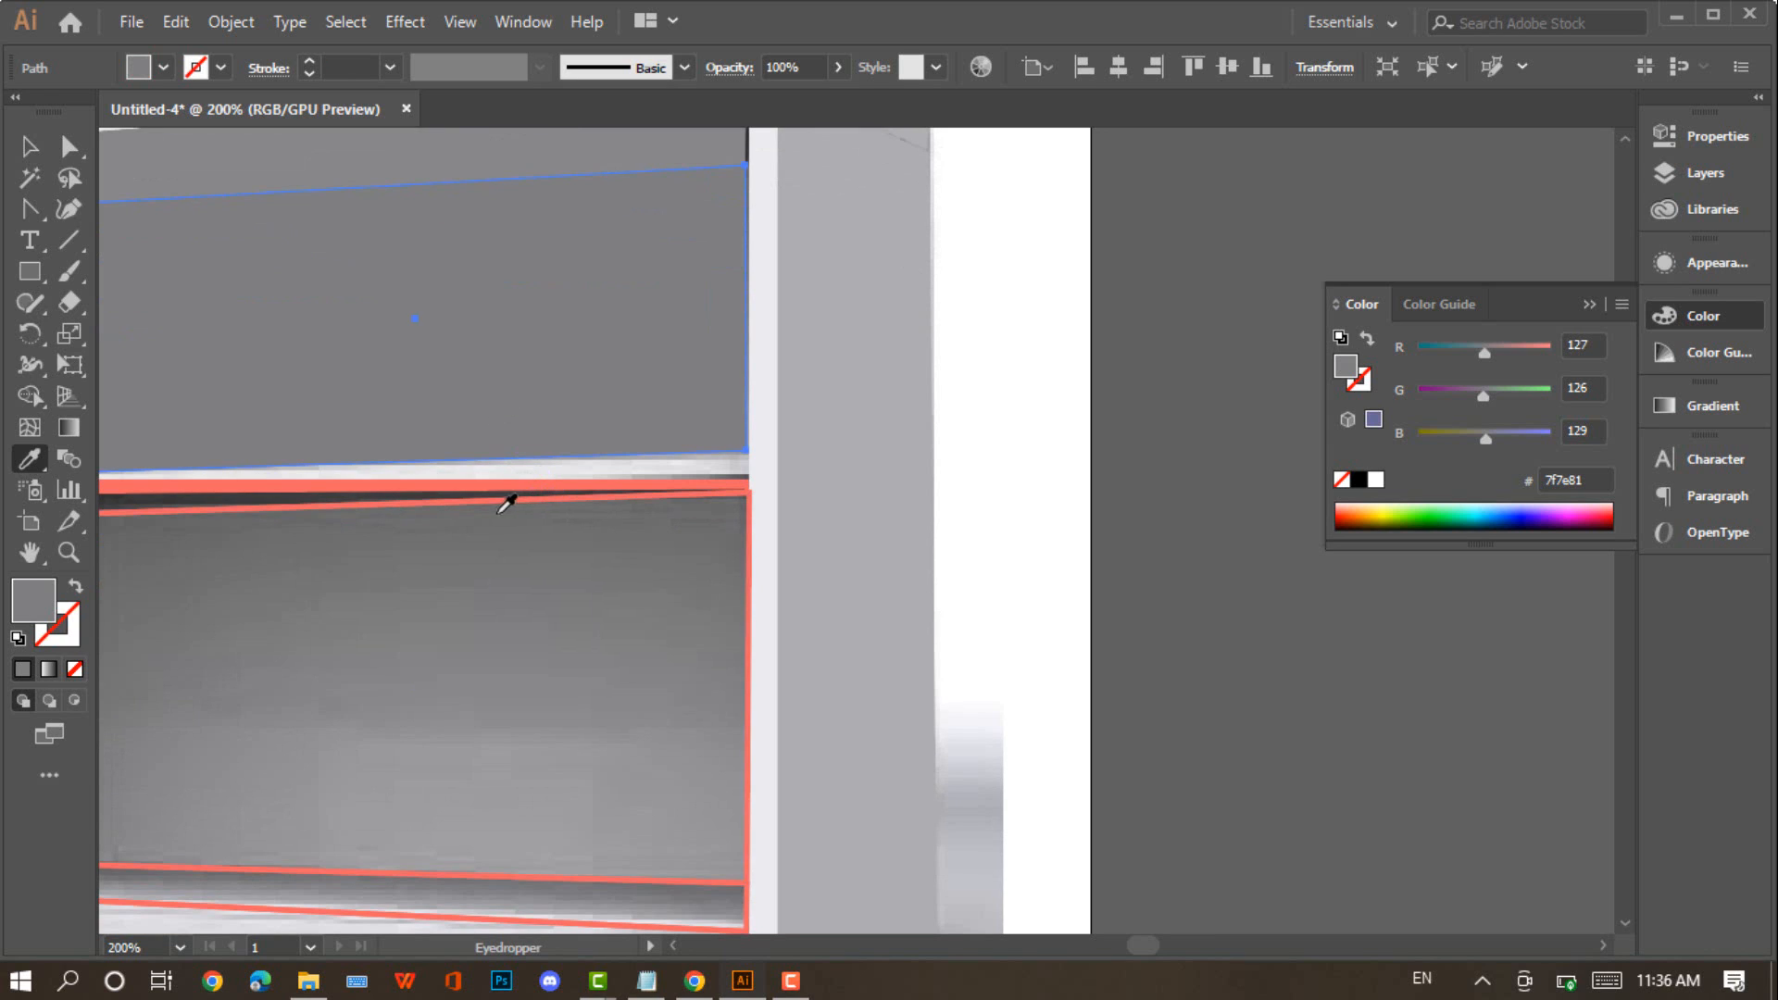
pyautogui.press('v')
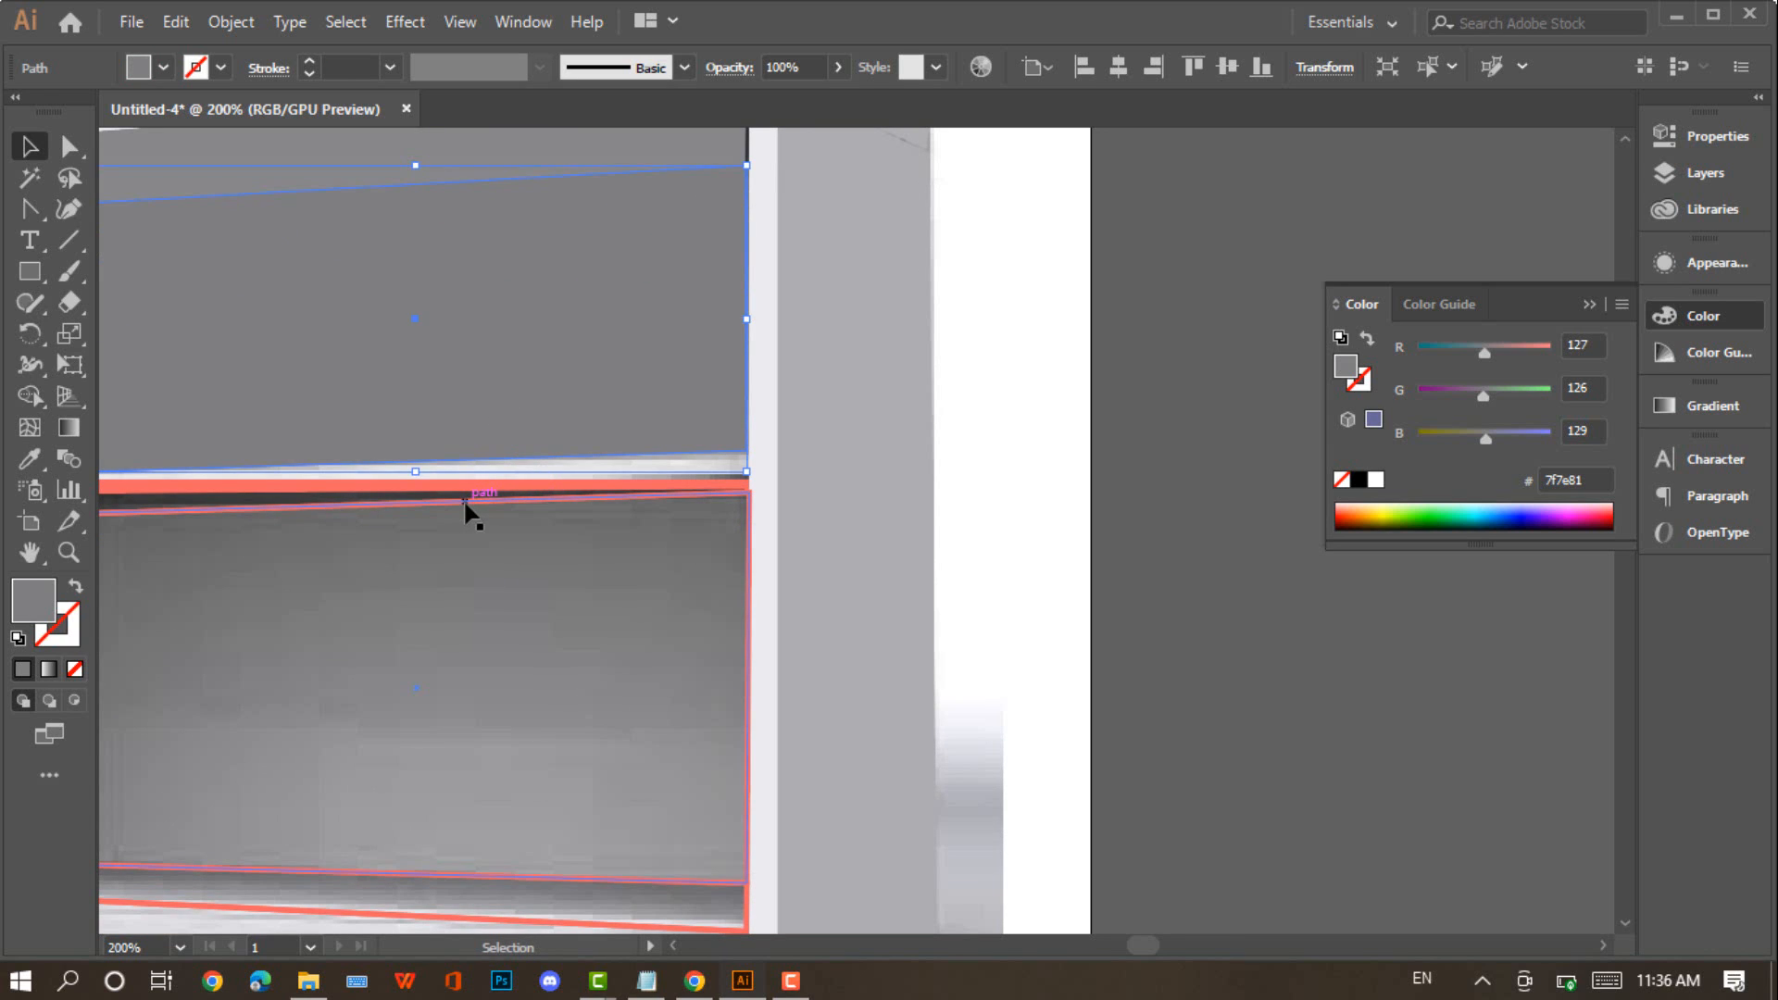
pyautogui.click(464, 499)
pyautogui.press('i')
pyautogui.click(465, 553)
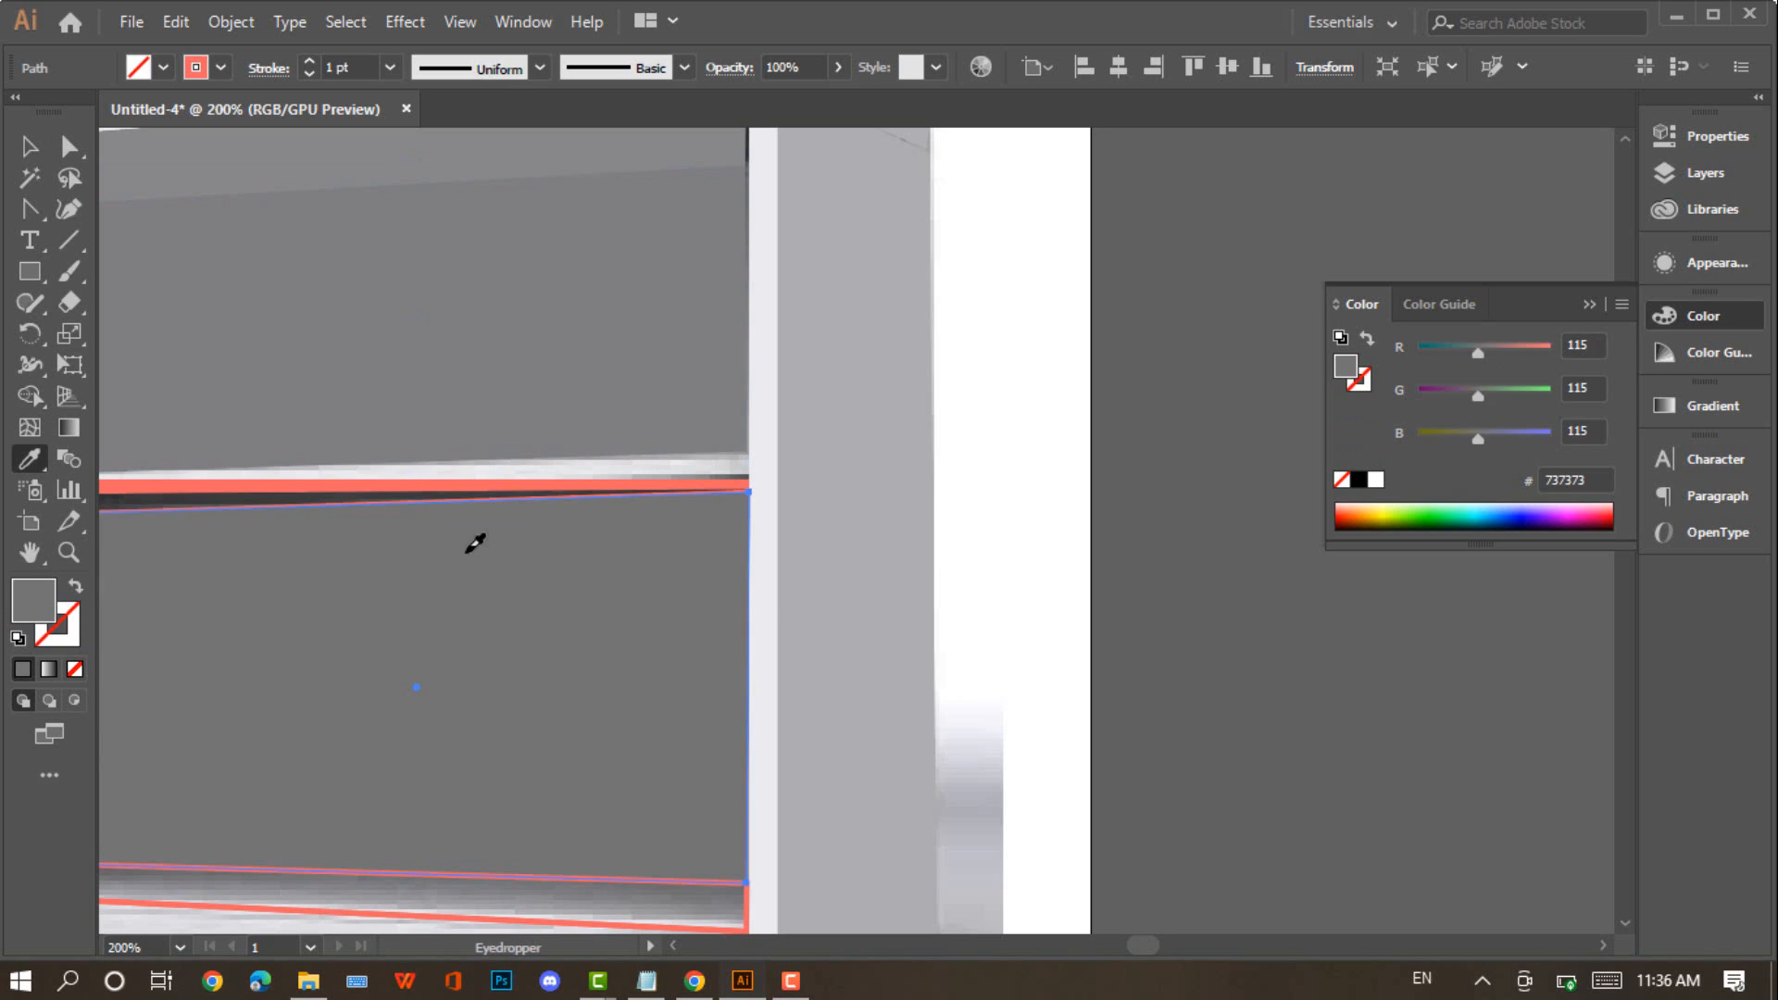
# Fill the lower compartment's floor with grey #9a9a9d sampled from the floor's own shading in the photo, dismissing the low-battery notice
pyautogui.press('v')
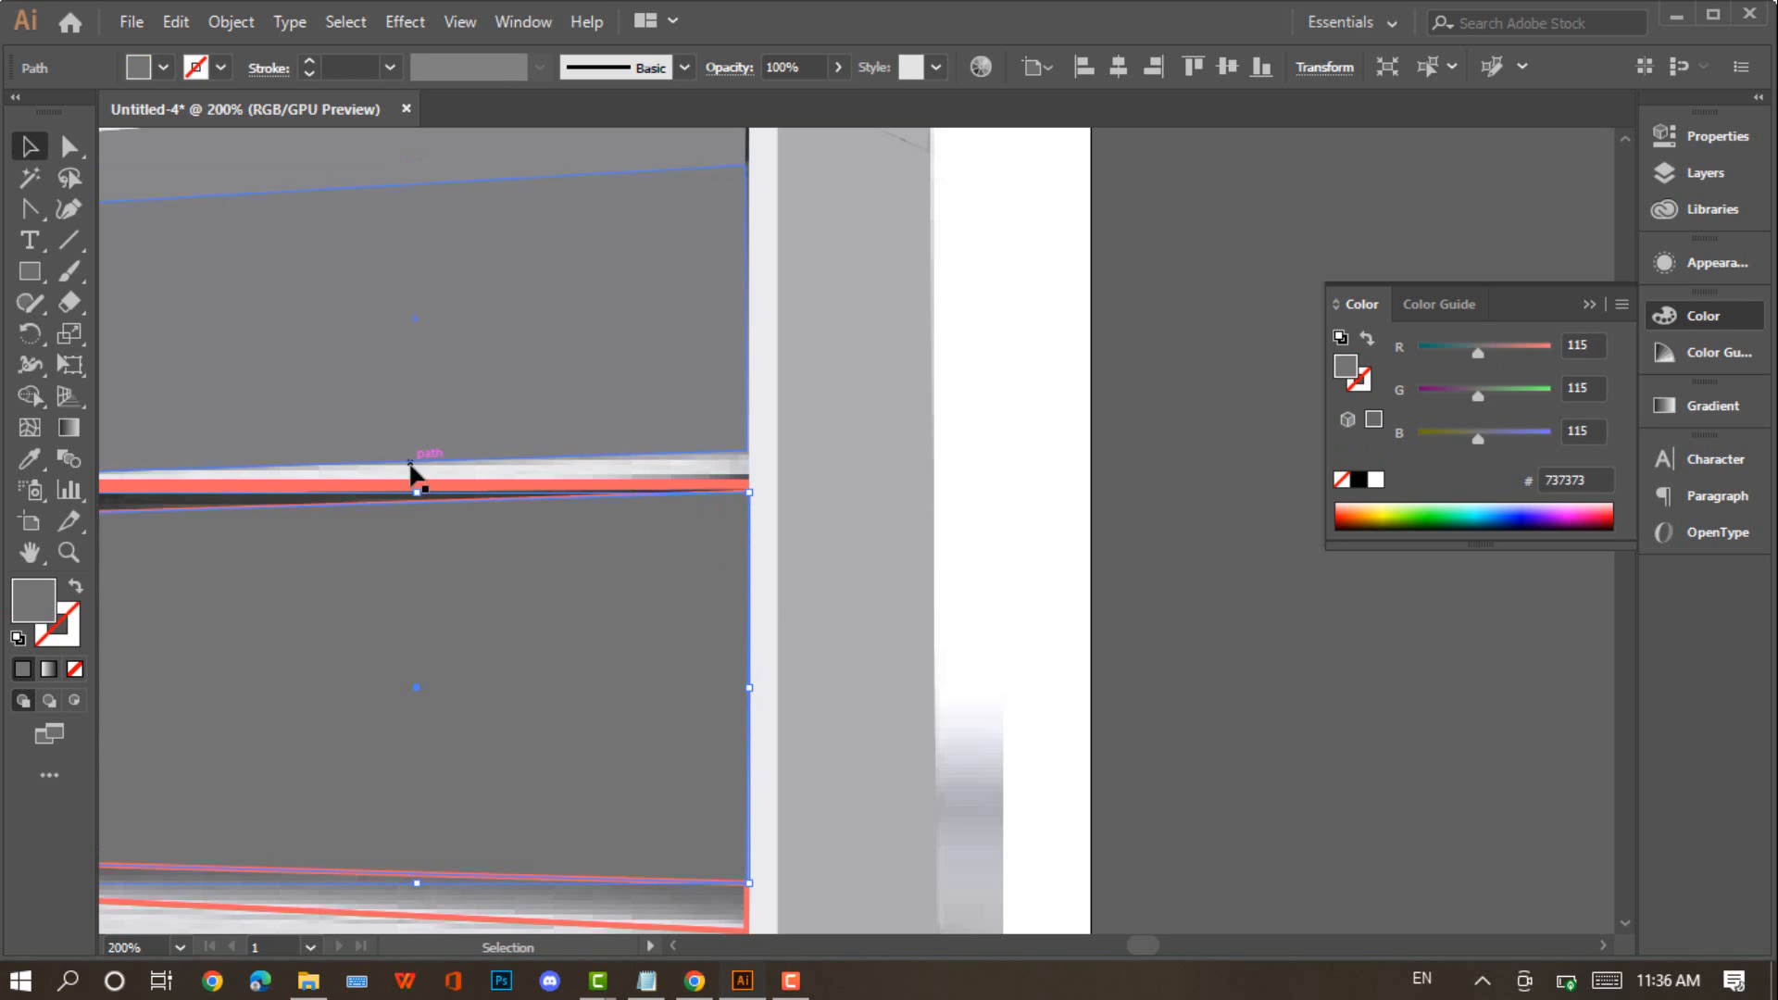
pyautogui.scroll(-4, 413, 474)
pyautogui.scroll(-1, 505, 600)
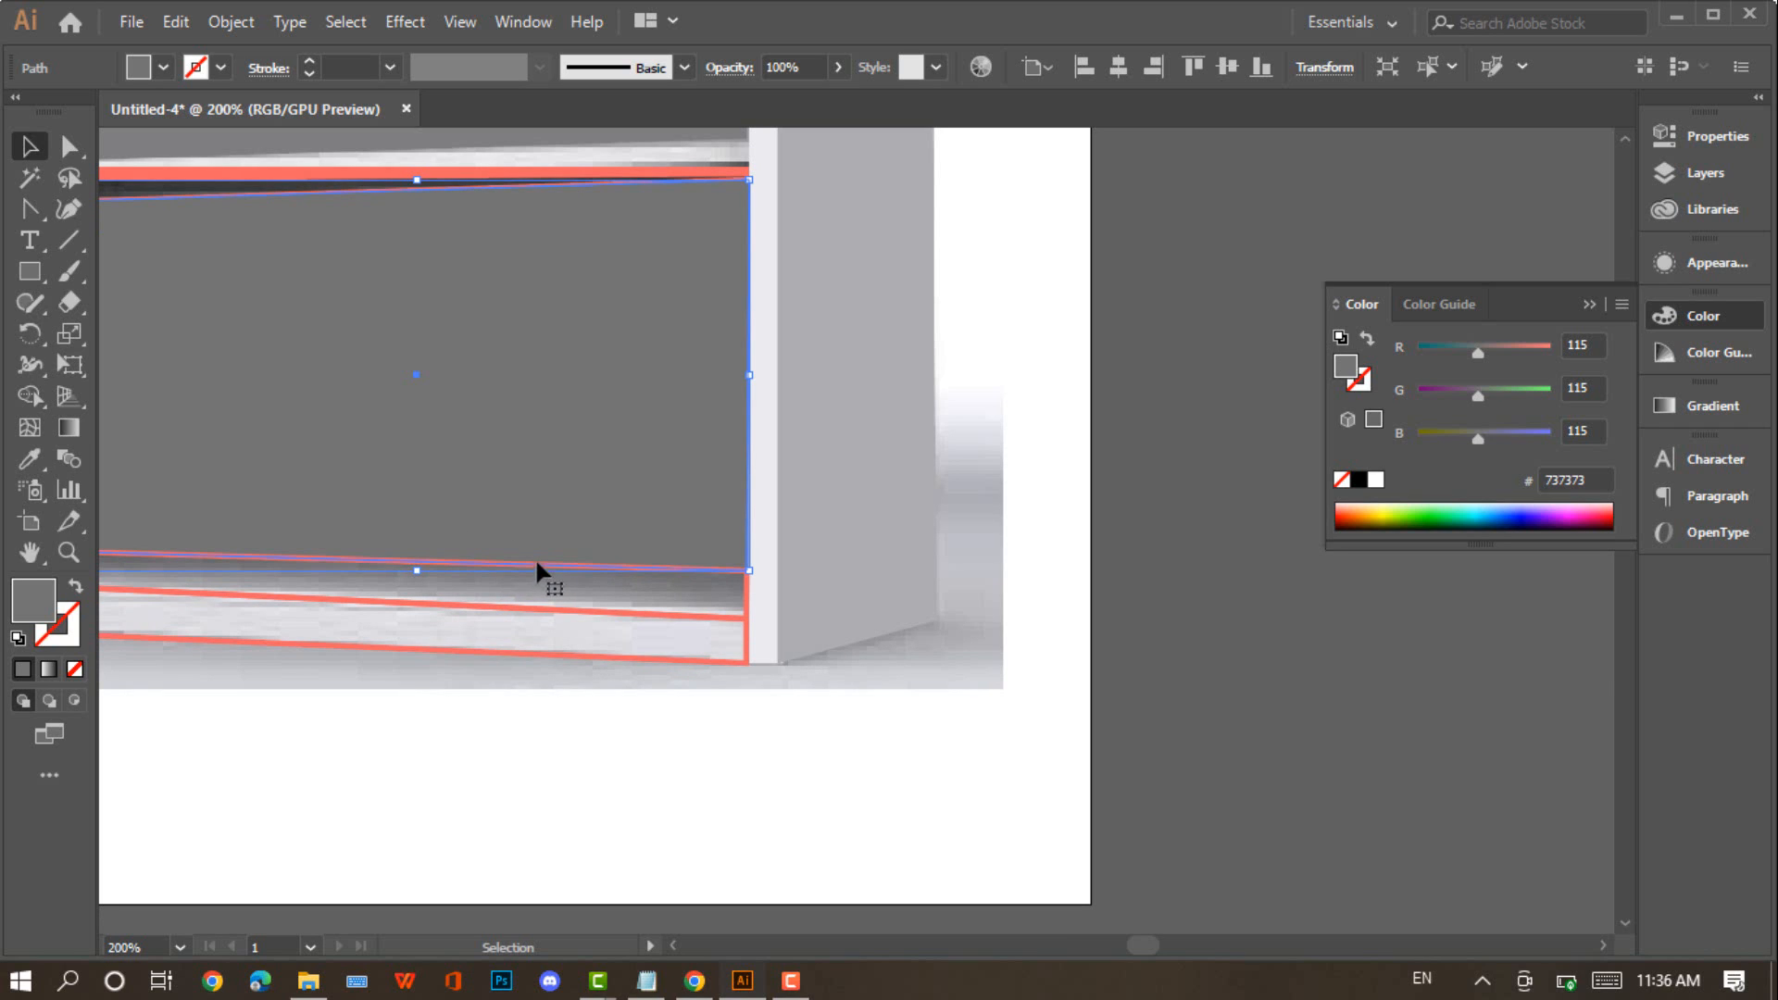
pyautogui.click(523, 617)
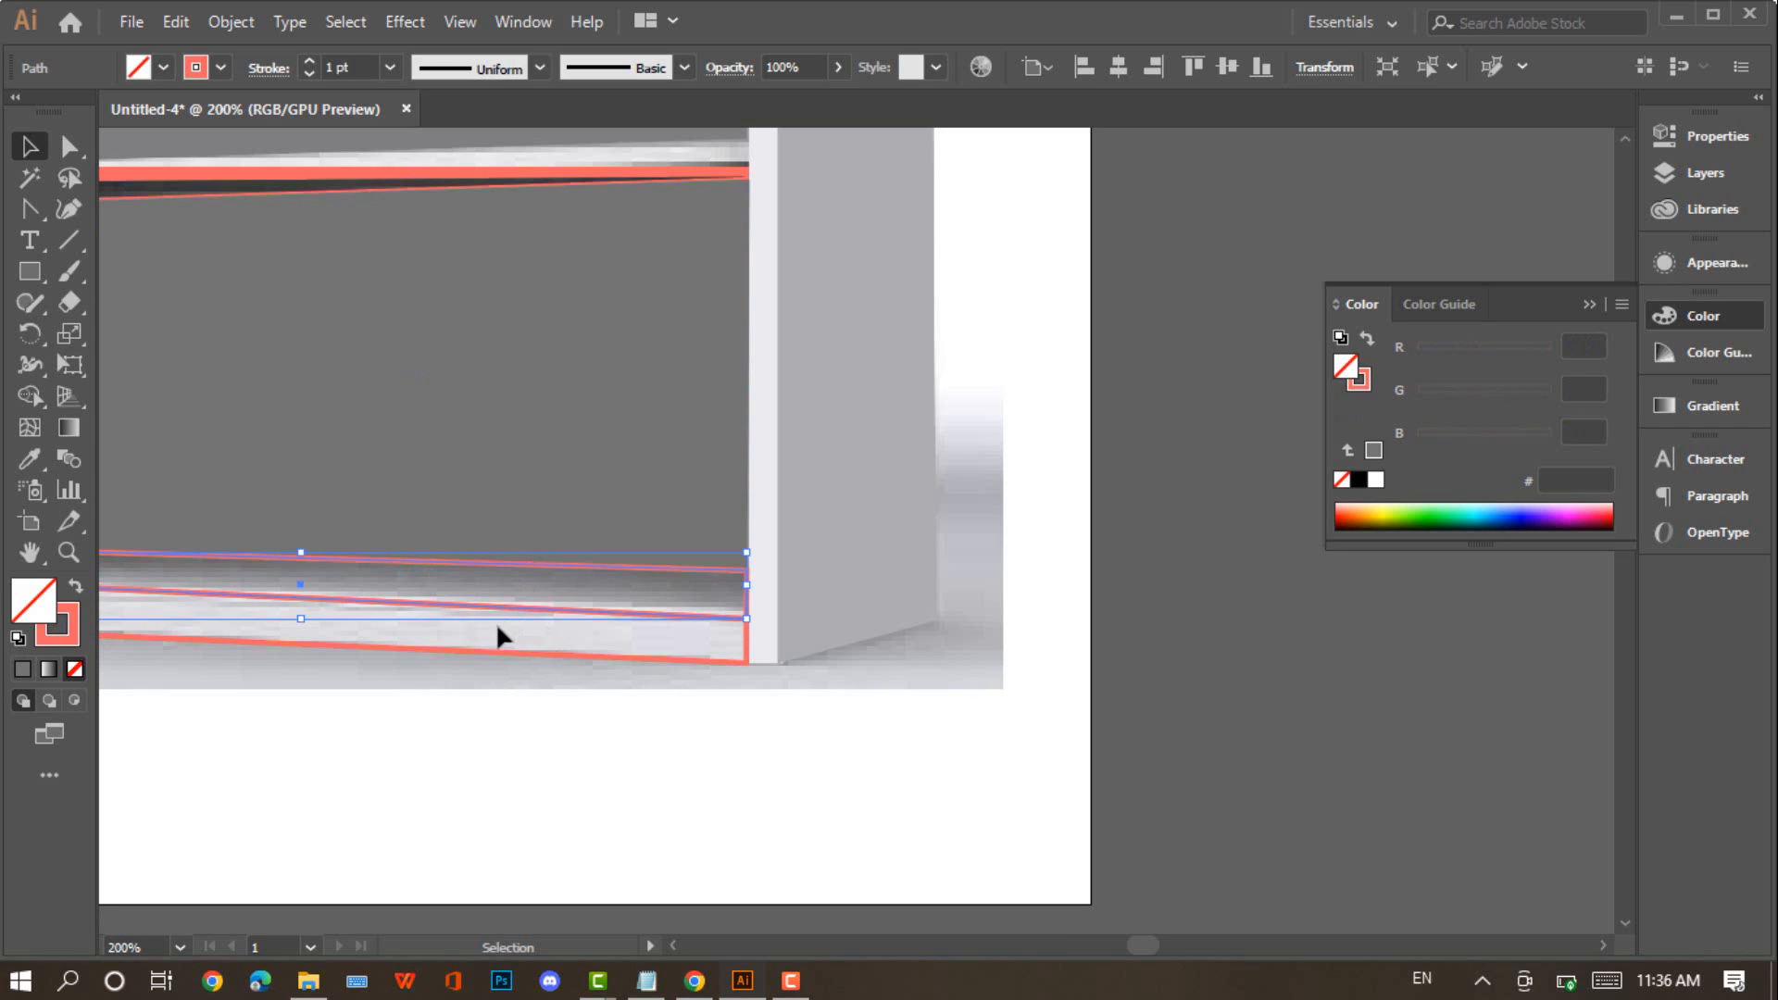
pyautogui.press('i')
pyautogui.click(485, 632)
pyautogui.click(510, 624)
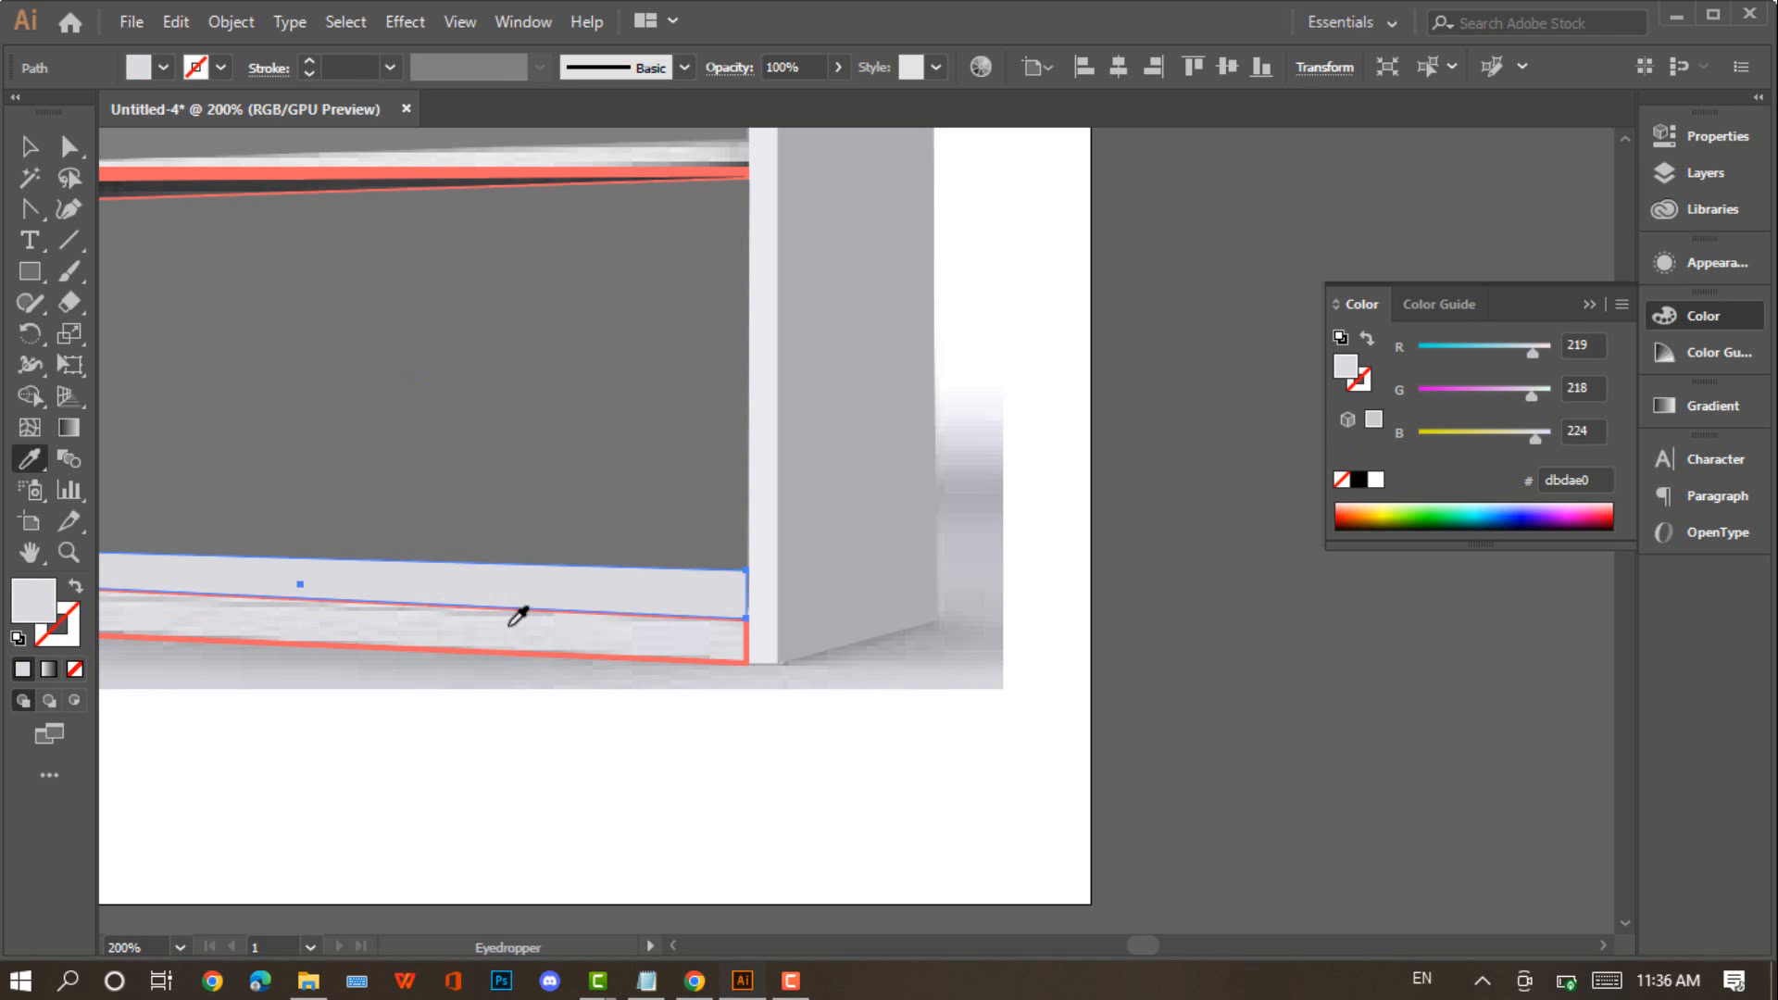
pyautogui.click(509, 625)
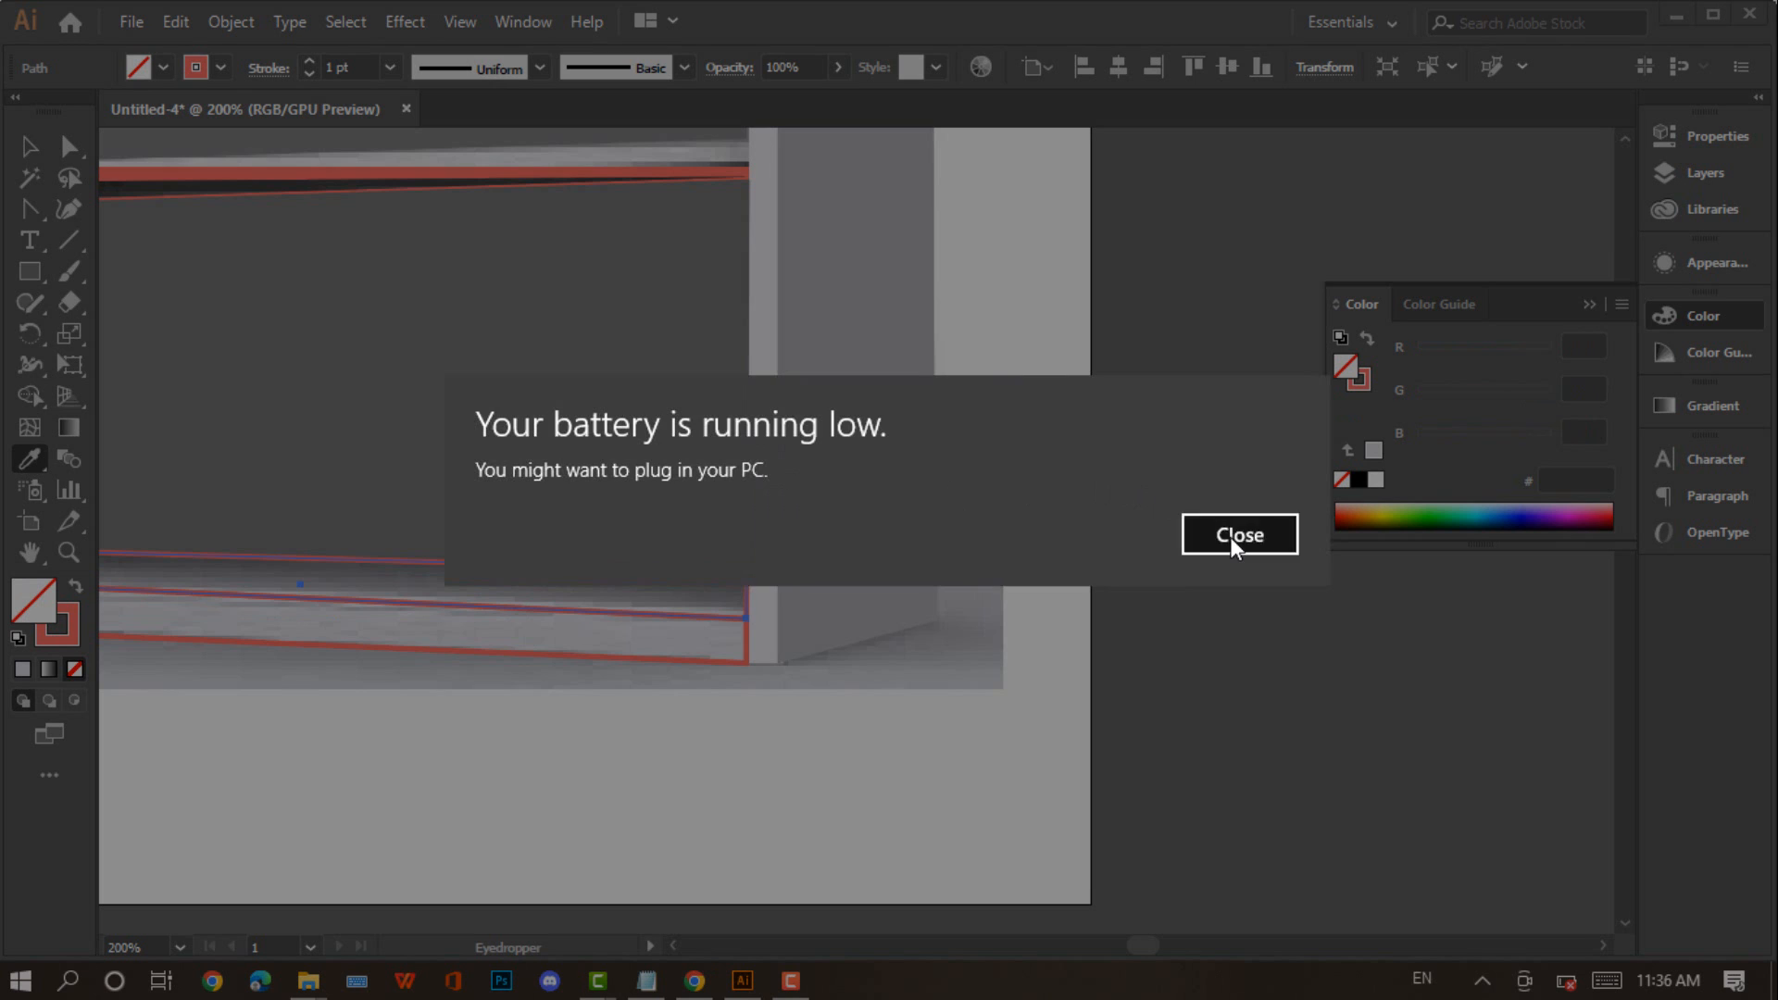
pyautogui.click(1229, 536)
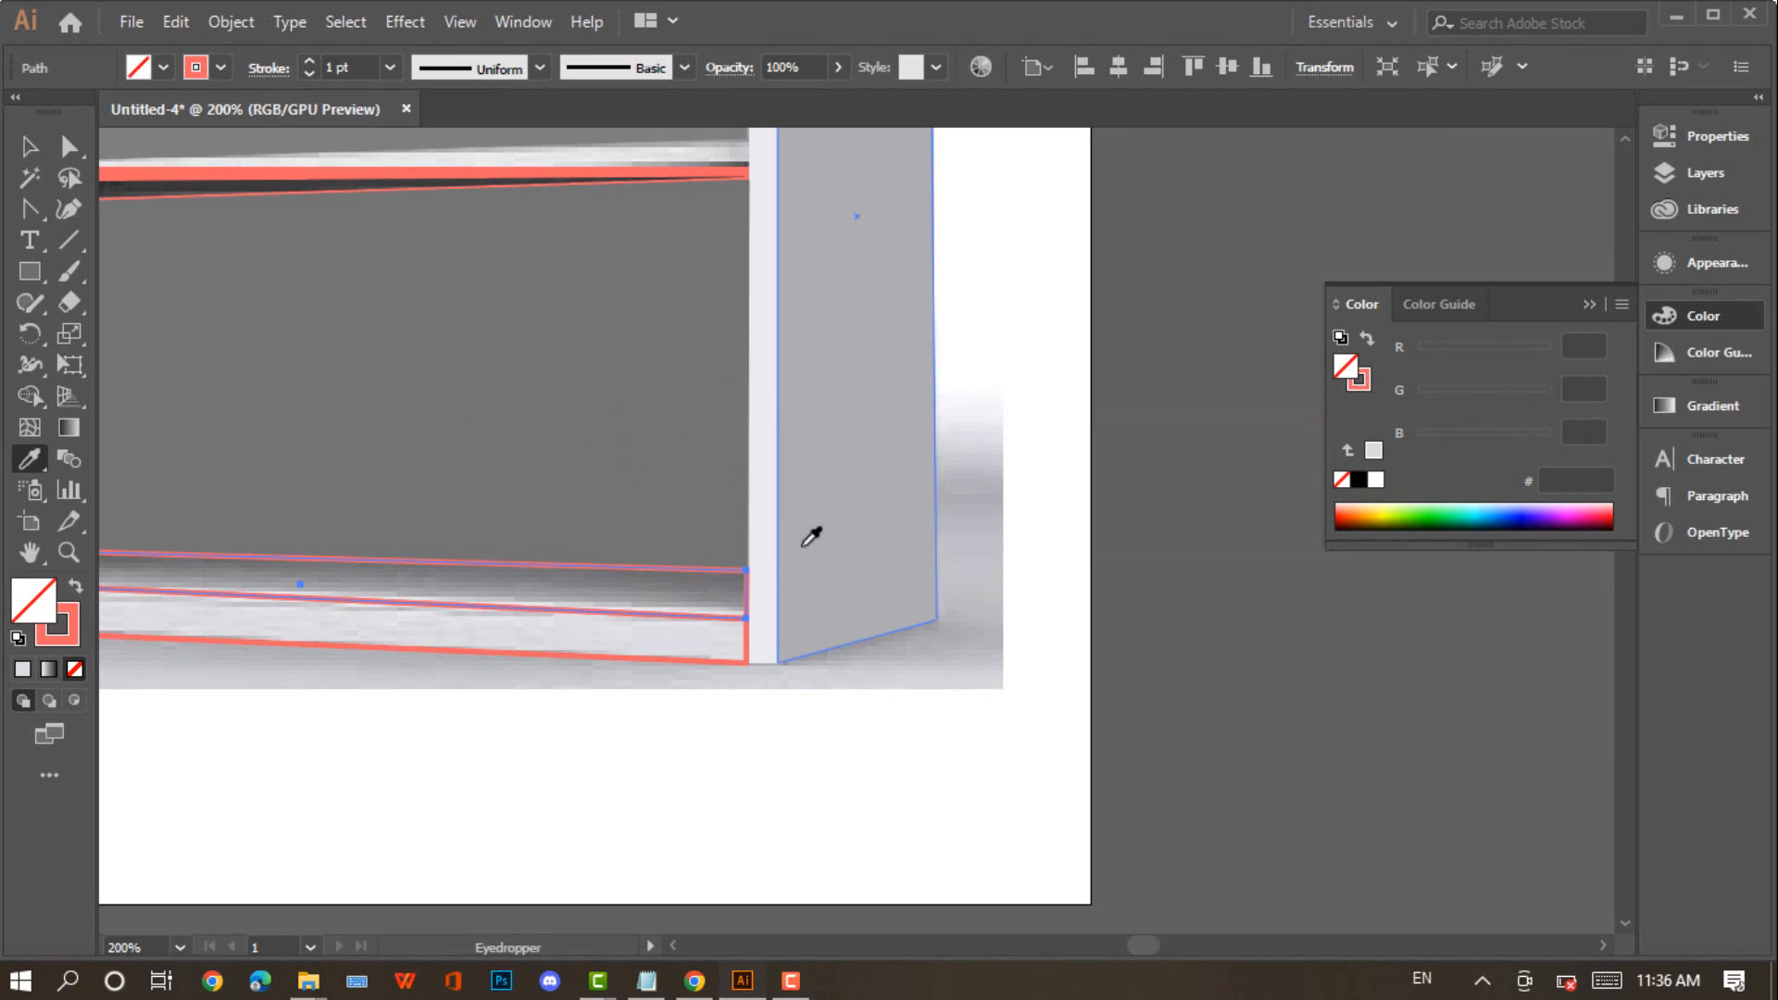
pyautogui.click(645, 593)
pyautogui.scroll(-3, 630, 583)
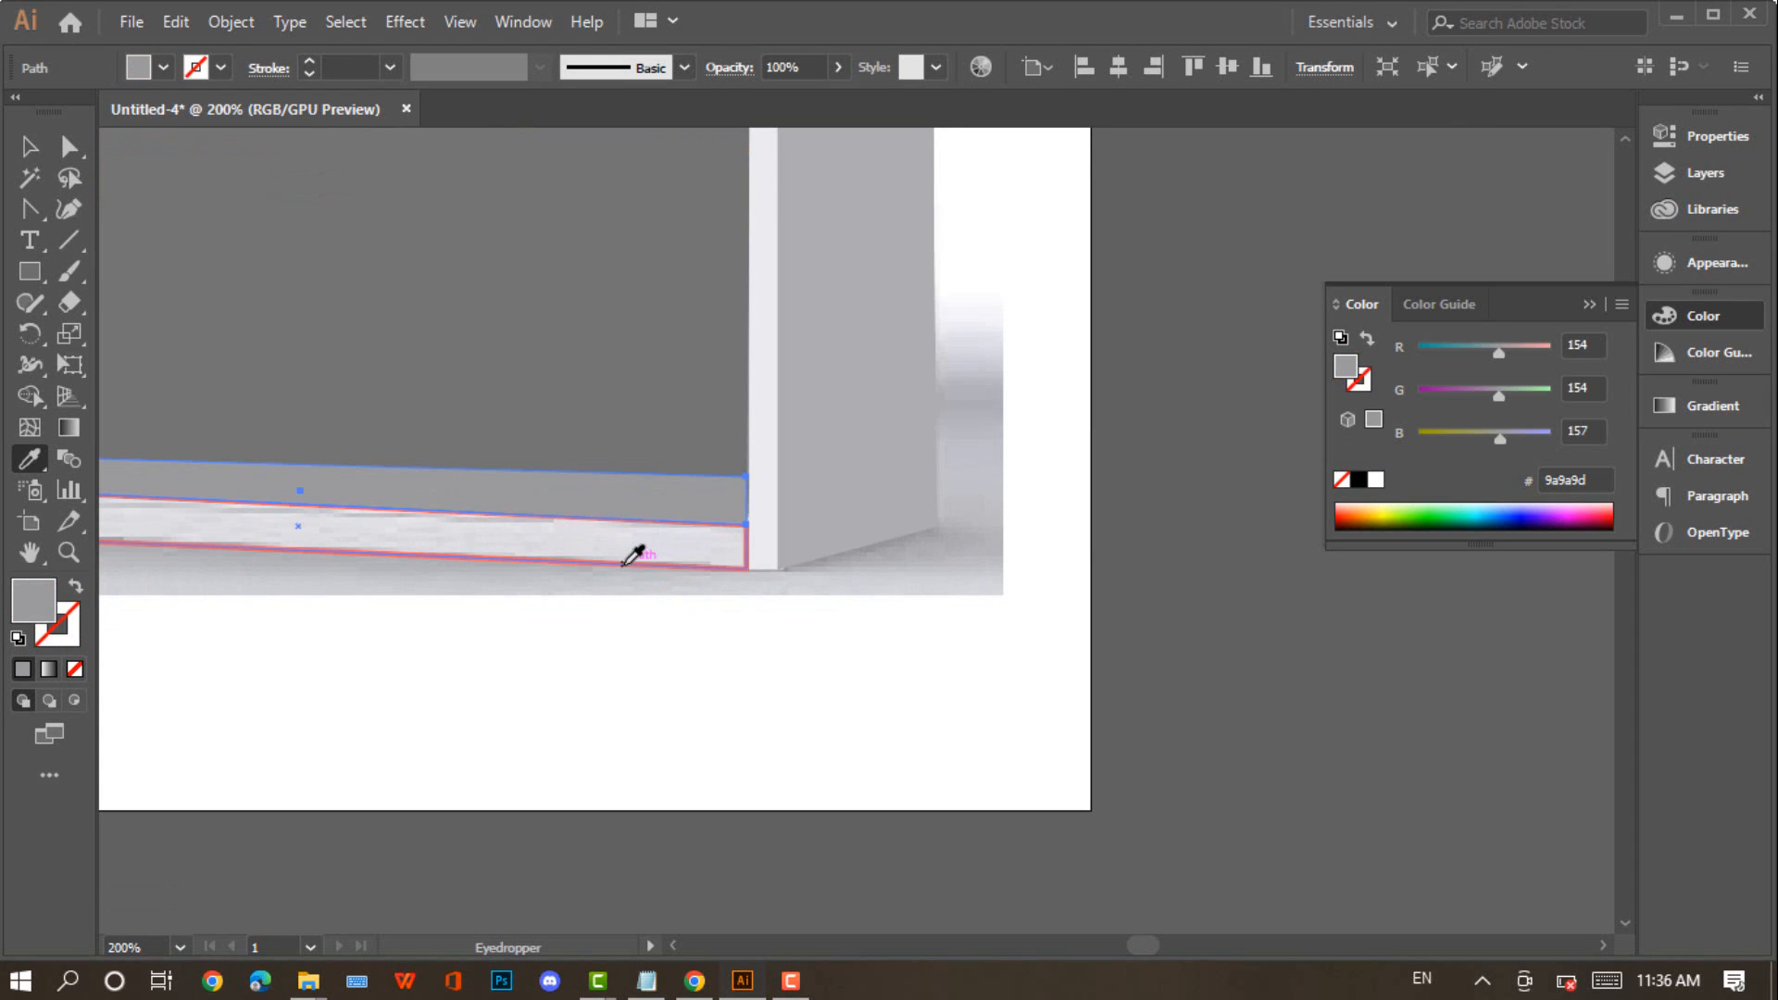
# Fill the cabinet's bottom front board with light grey #dfdde6 sampled from the photo using the Eyedropper
pyautogui.press('v')
pyautogui.click(645, 566)
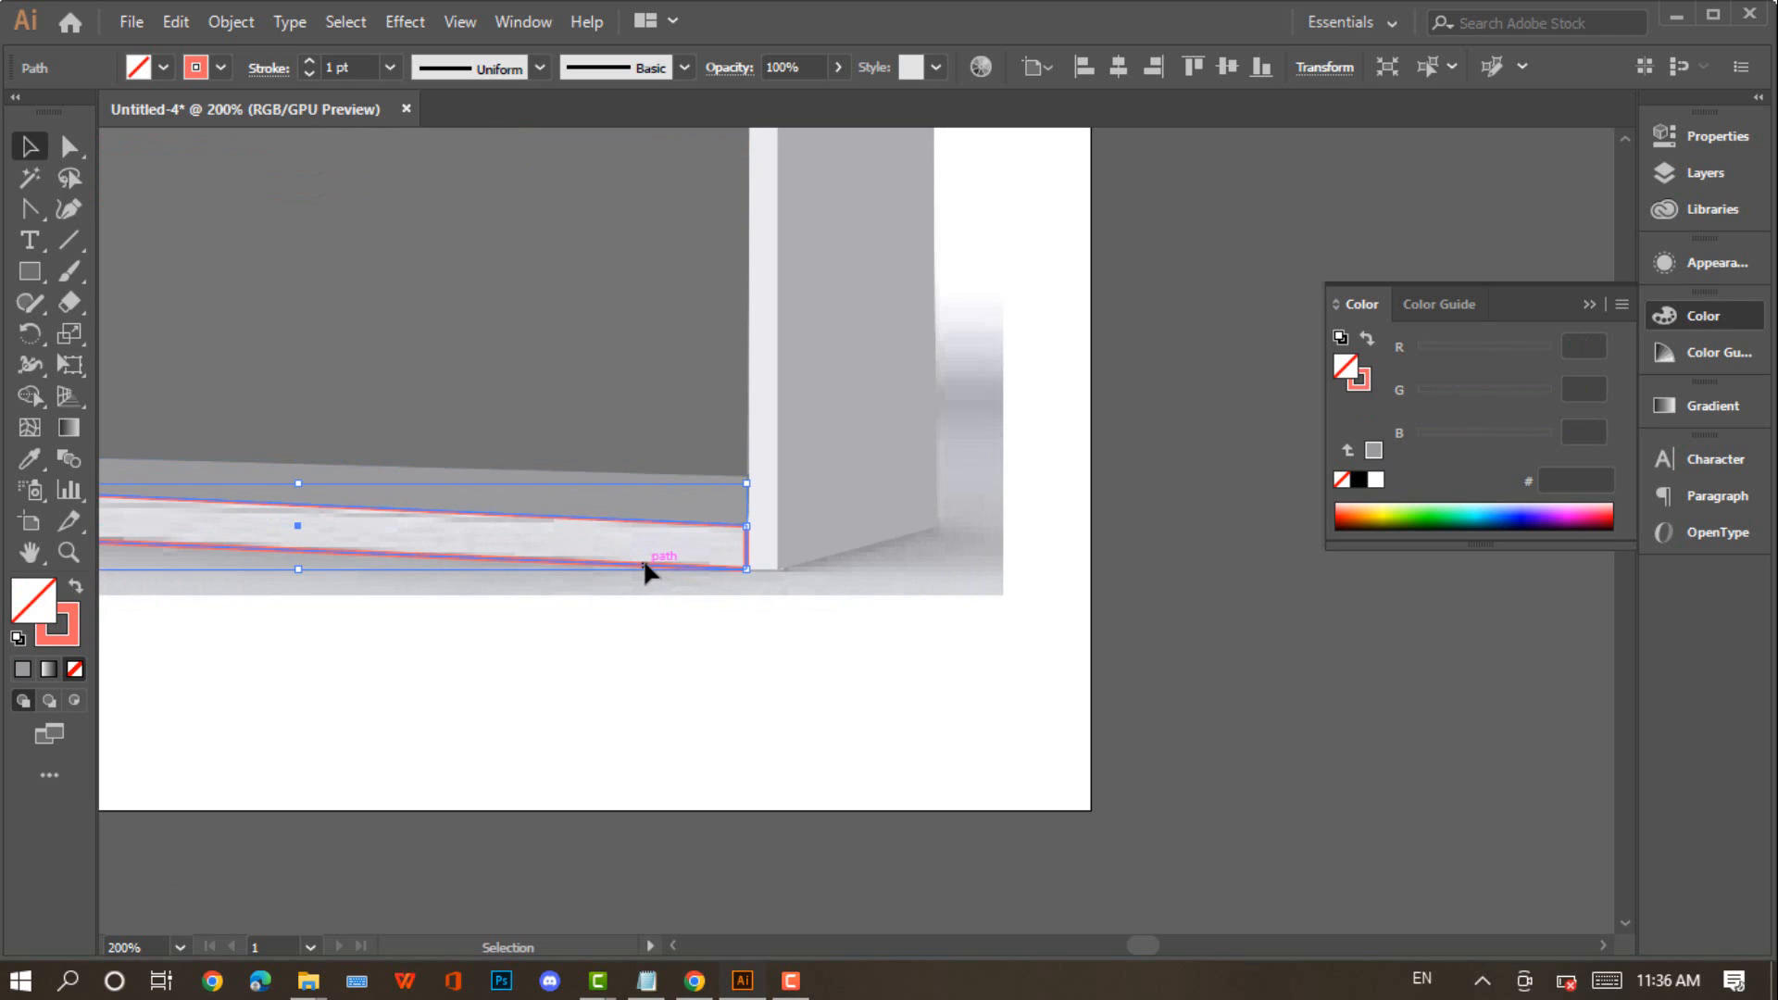
pyautogui.press('i')
pyautogui.click(656, 546)
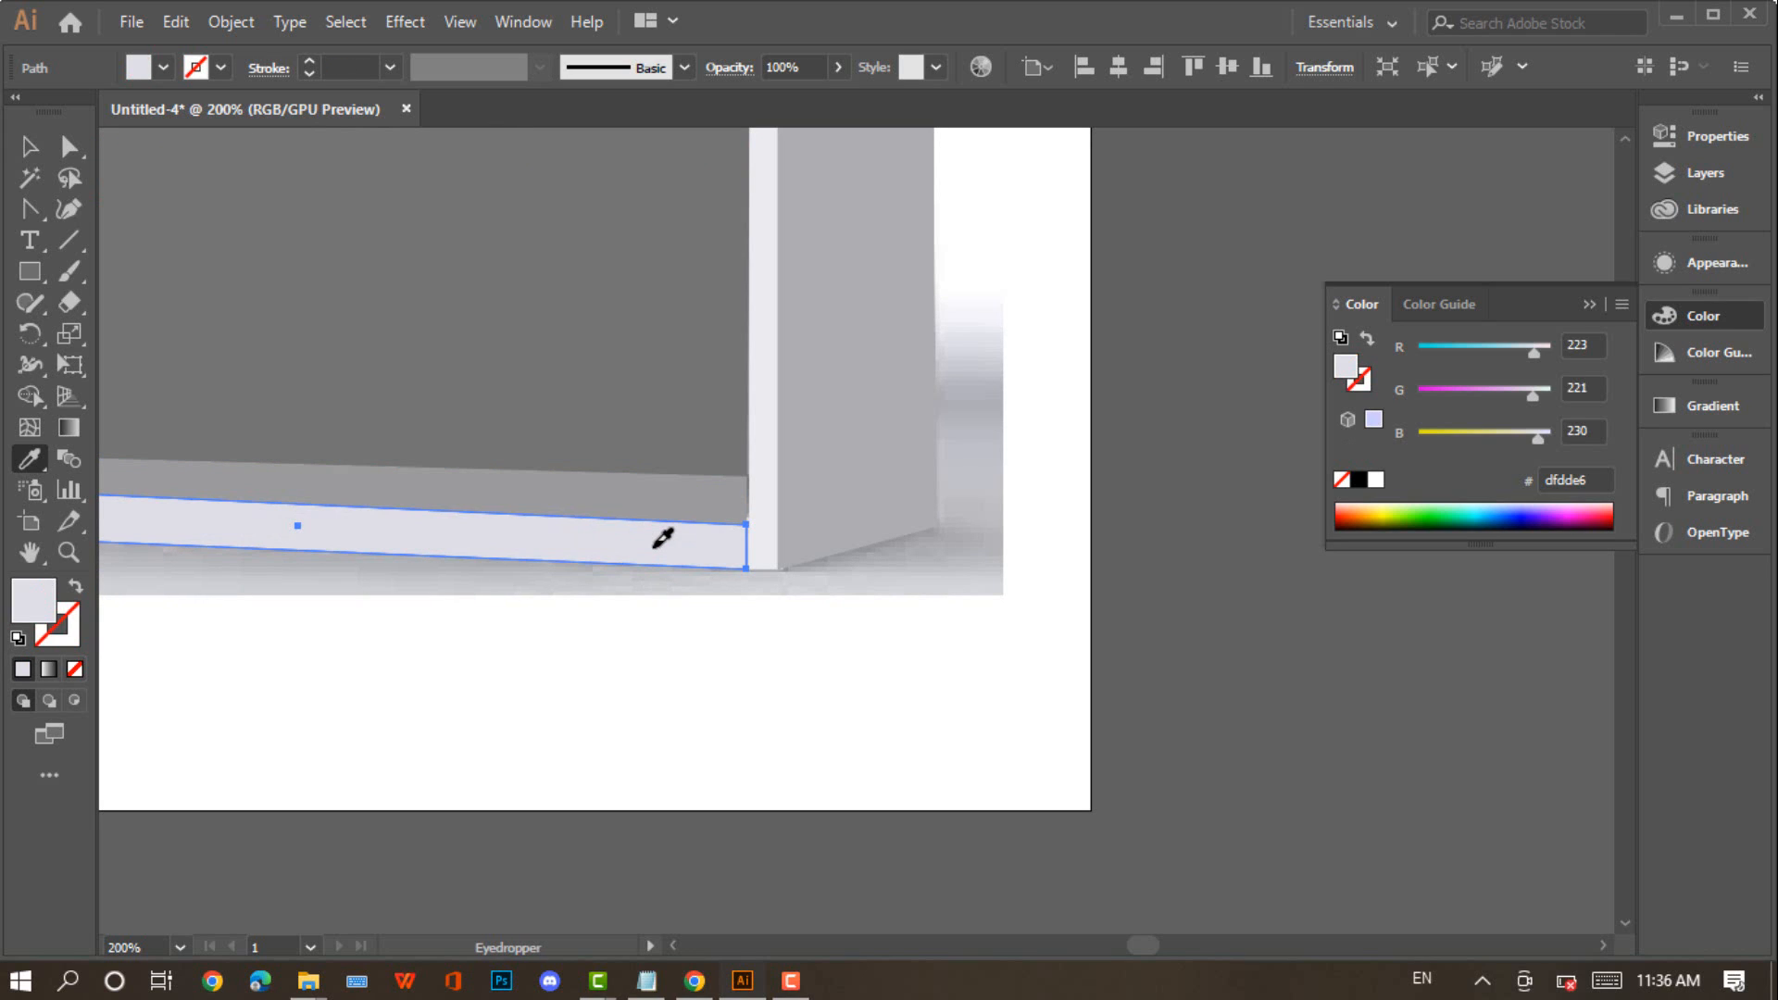
pyautogui.keyDown('ctrl'); pyautogui.keyDown('shift'); pyautogui.click(643, 493); pyautogui.keyUp('shift'); pyautogui.keyUp('ctrl')
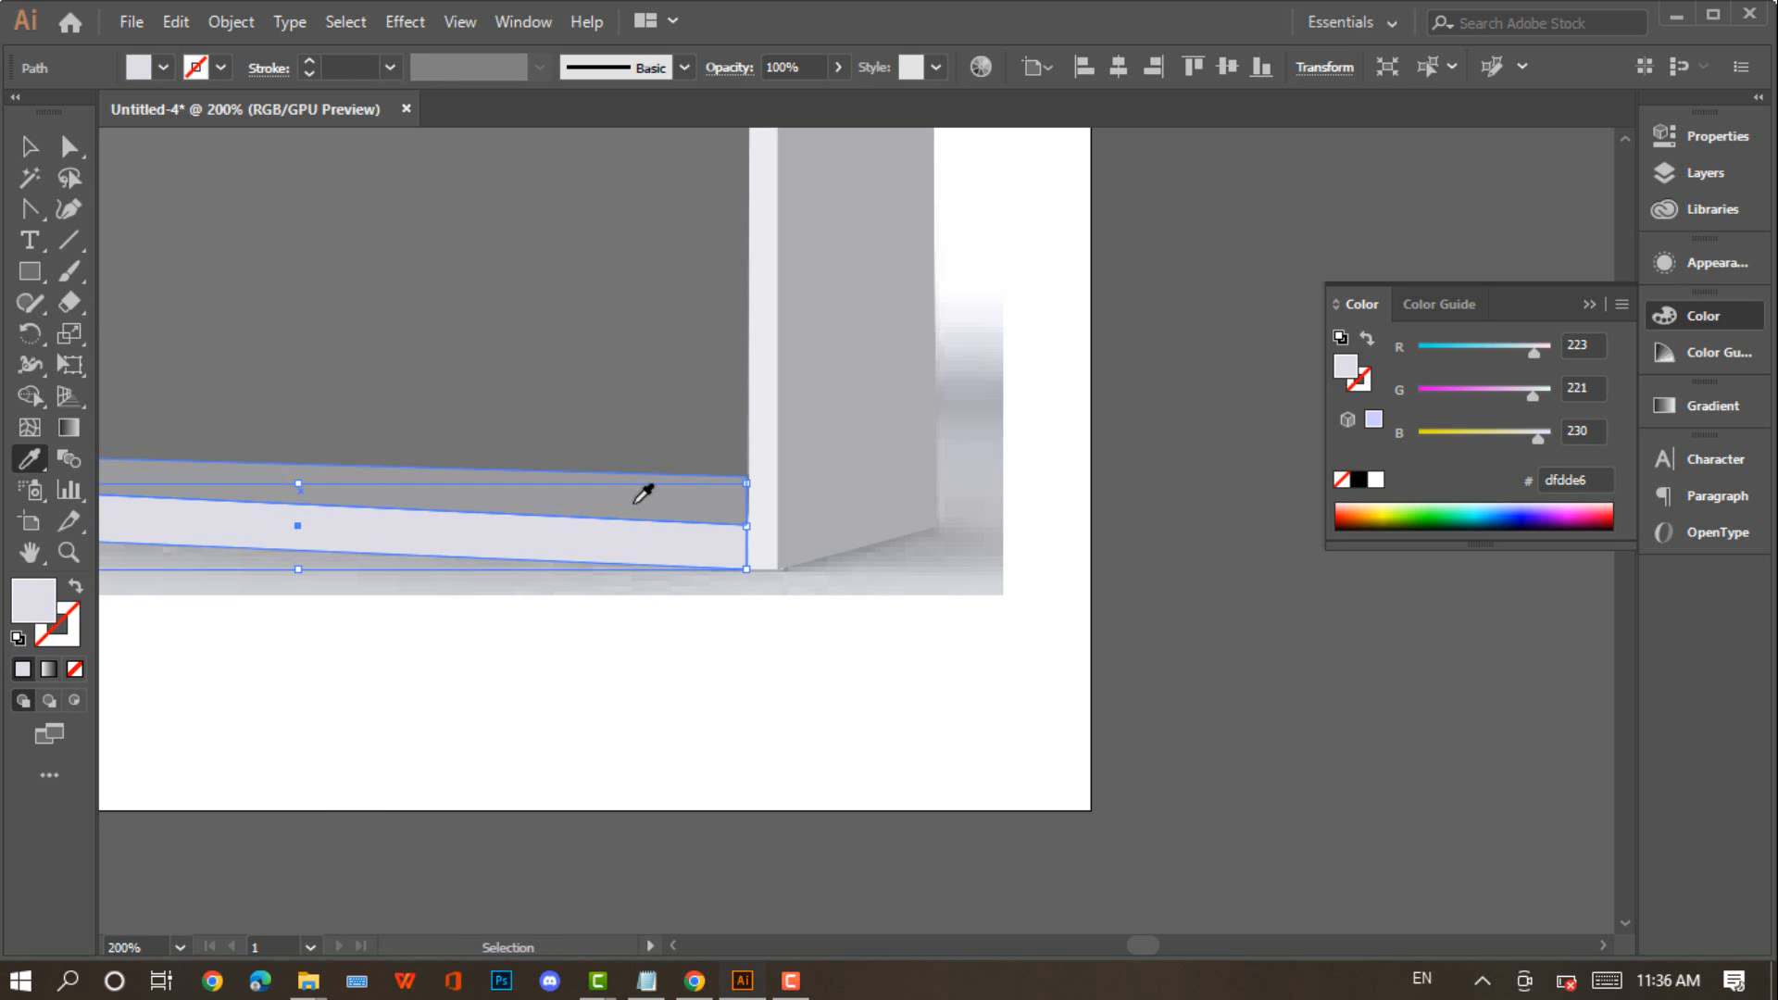
# Fill the upper compartment's left side panel with dark grey #575757 sampled from the photo using the Eyedropper
pyautogui.hotkey('ctrl', '0')
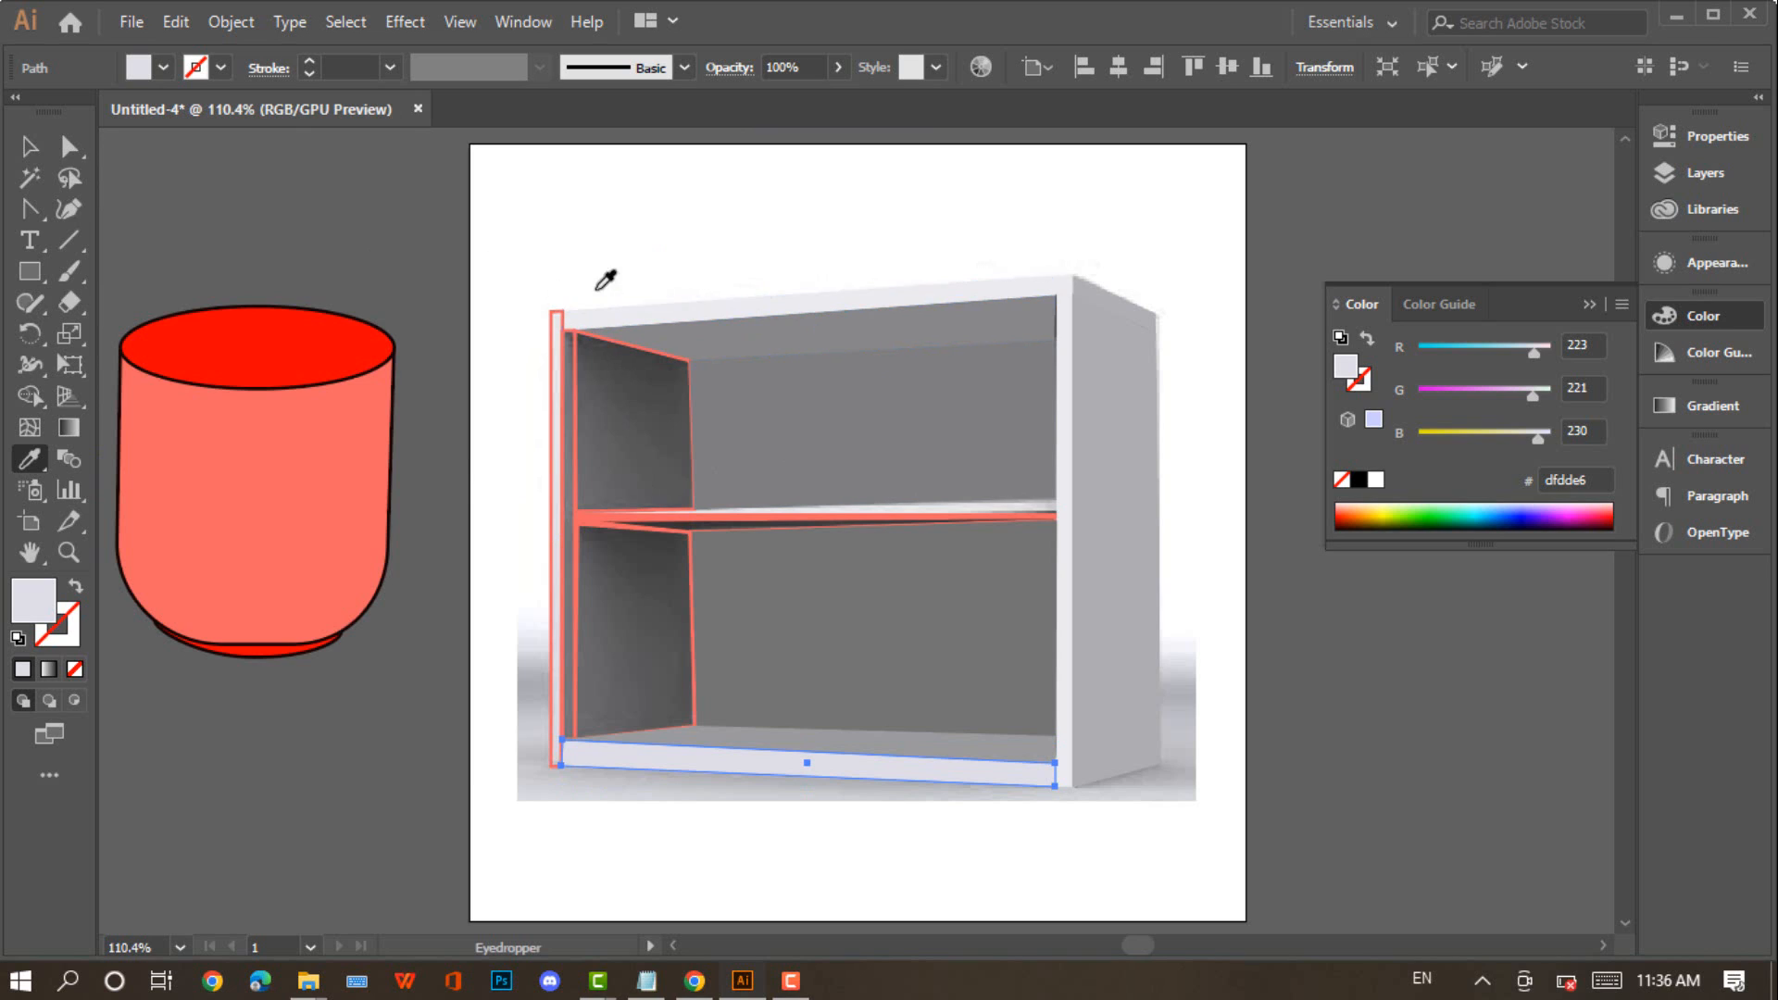
pyautogui.press('v')
pyautogui.click(616, 342)
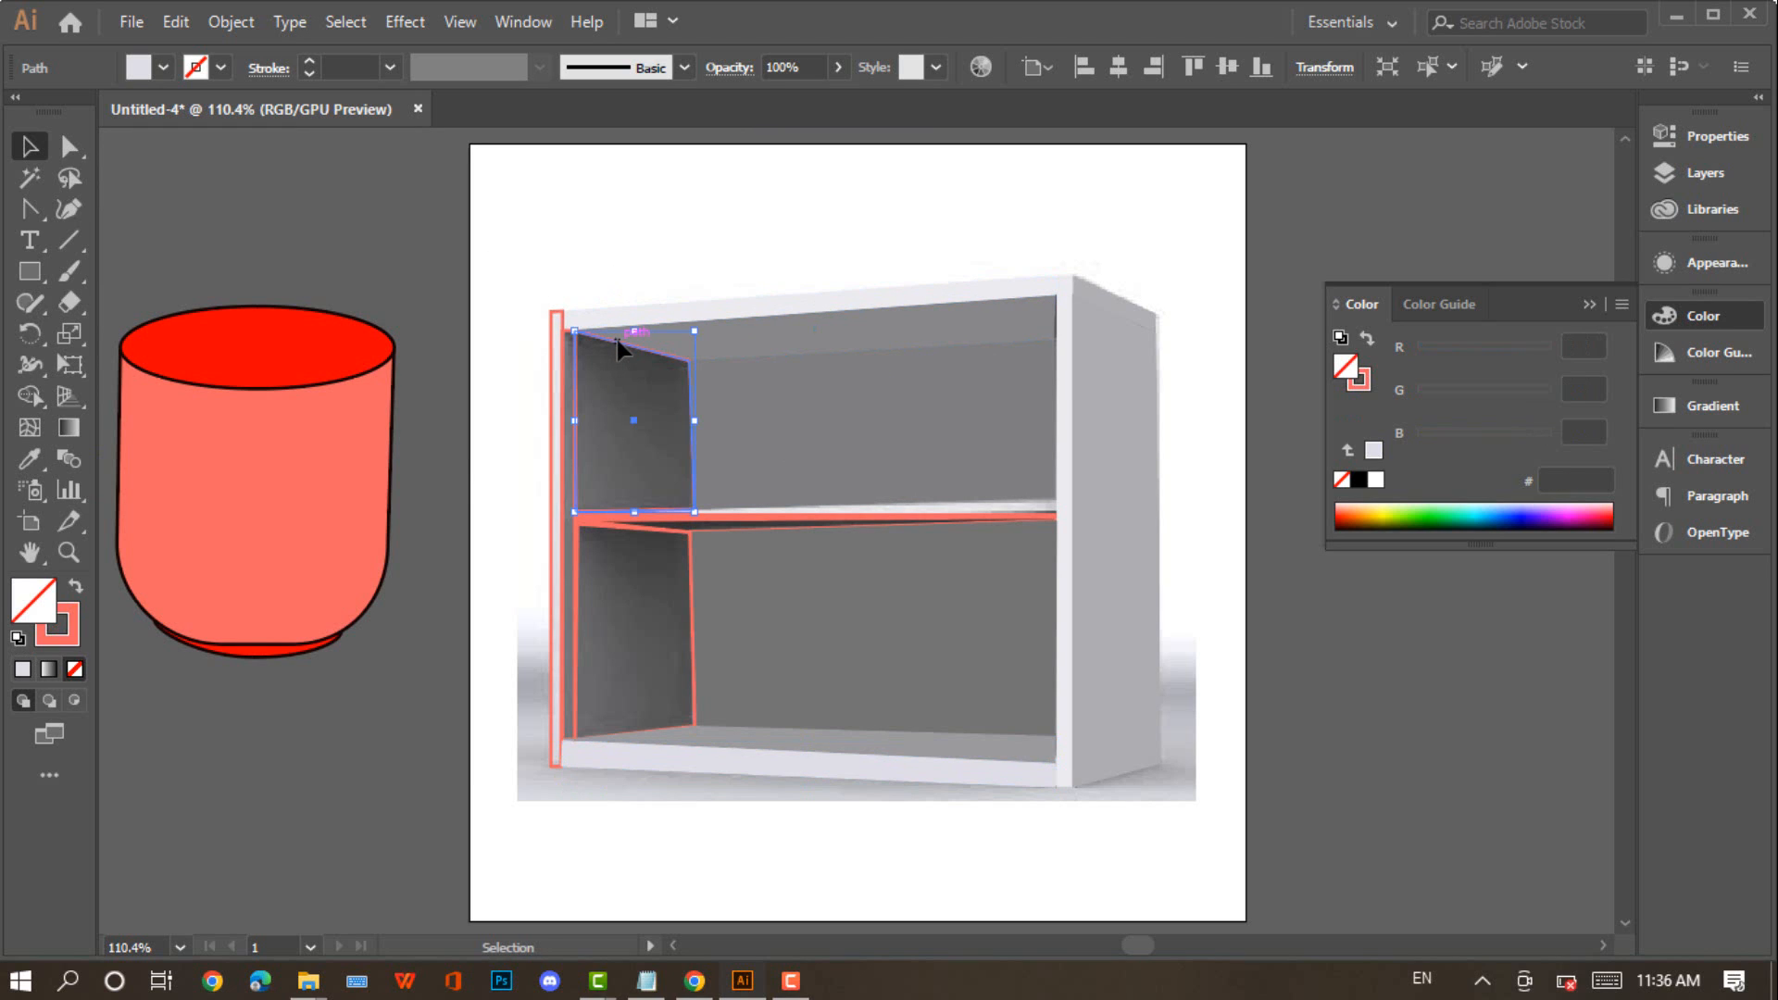
pyautogui.press('i')
pyautogui.click(650, 432)
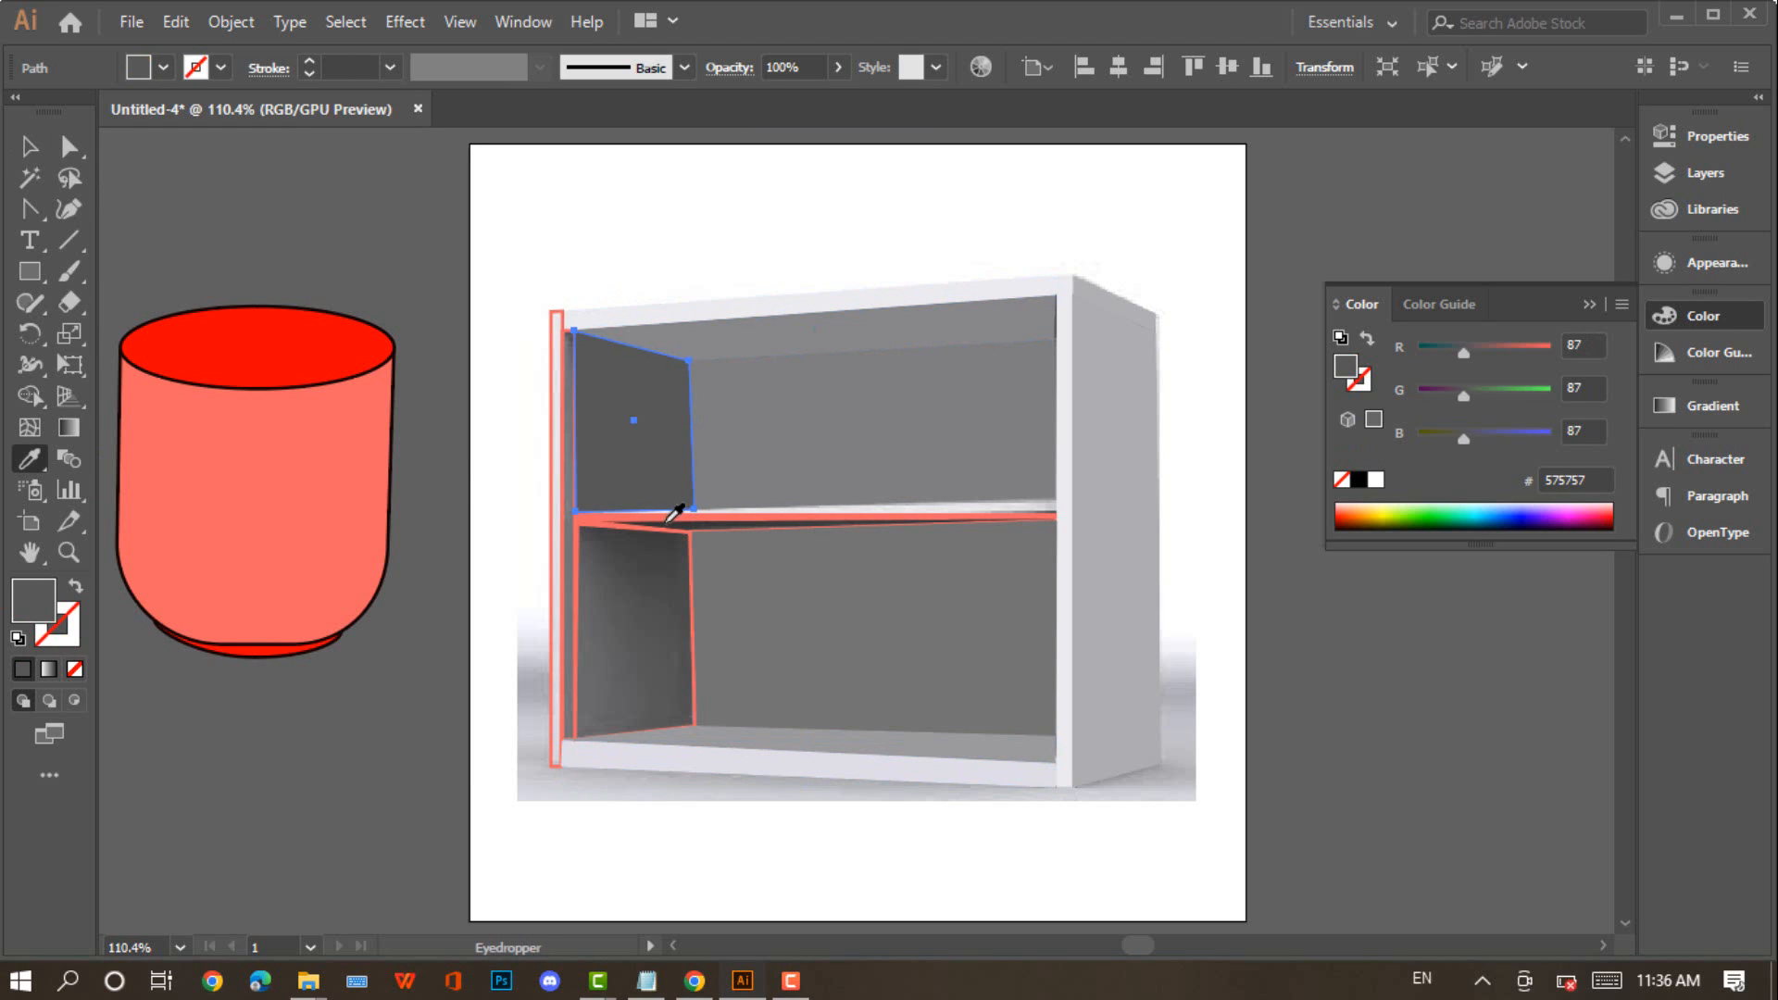
# Fill the lower compartment's left side panel with dark grey #515151 sampled from the photo using the Eyedropper
pyautogui.press('c')
pyautogui.press('v')
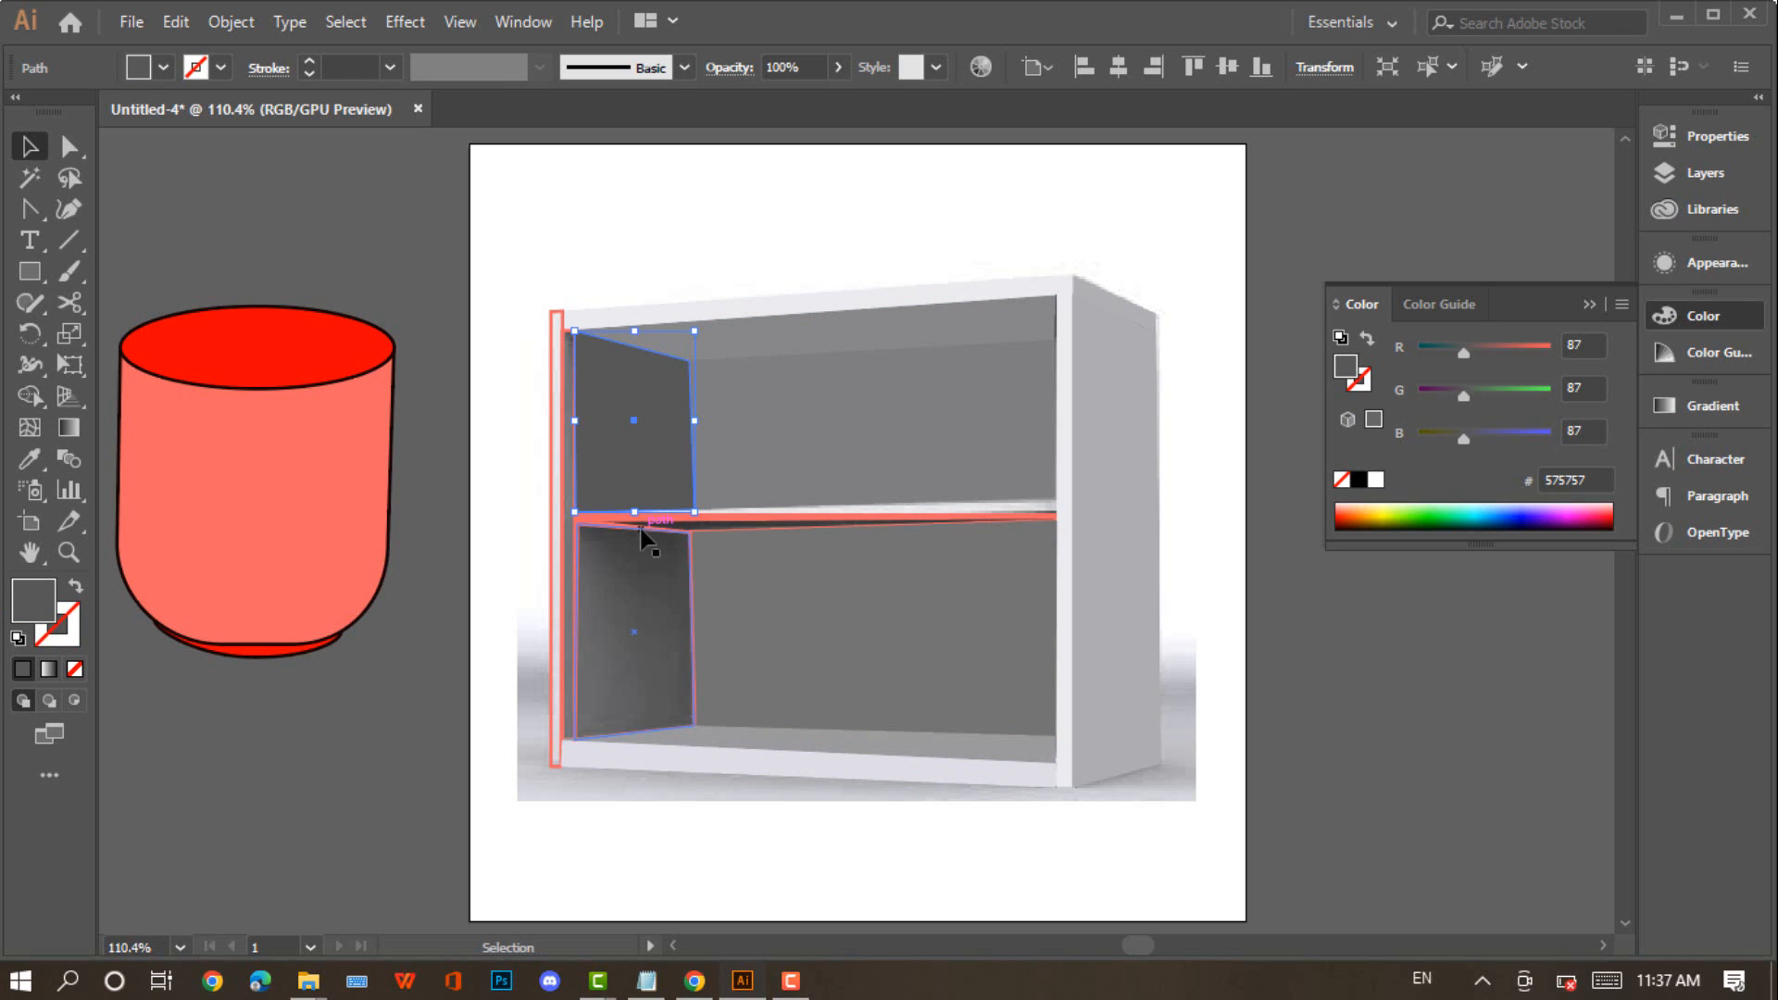
pyautogui.click(662, 593)
pyautogui.press('i')
pyautogui.click(671, 609)
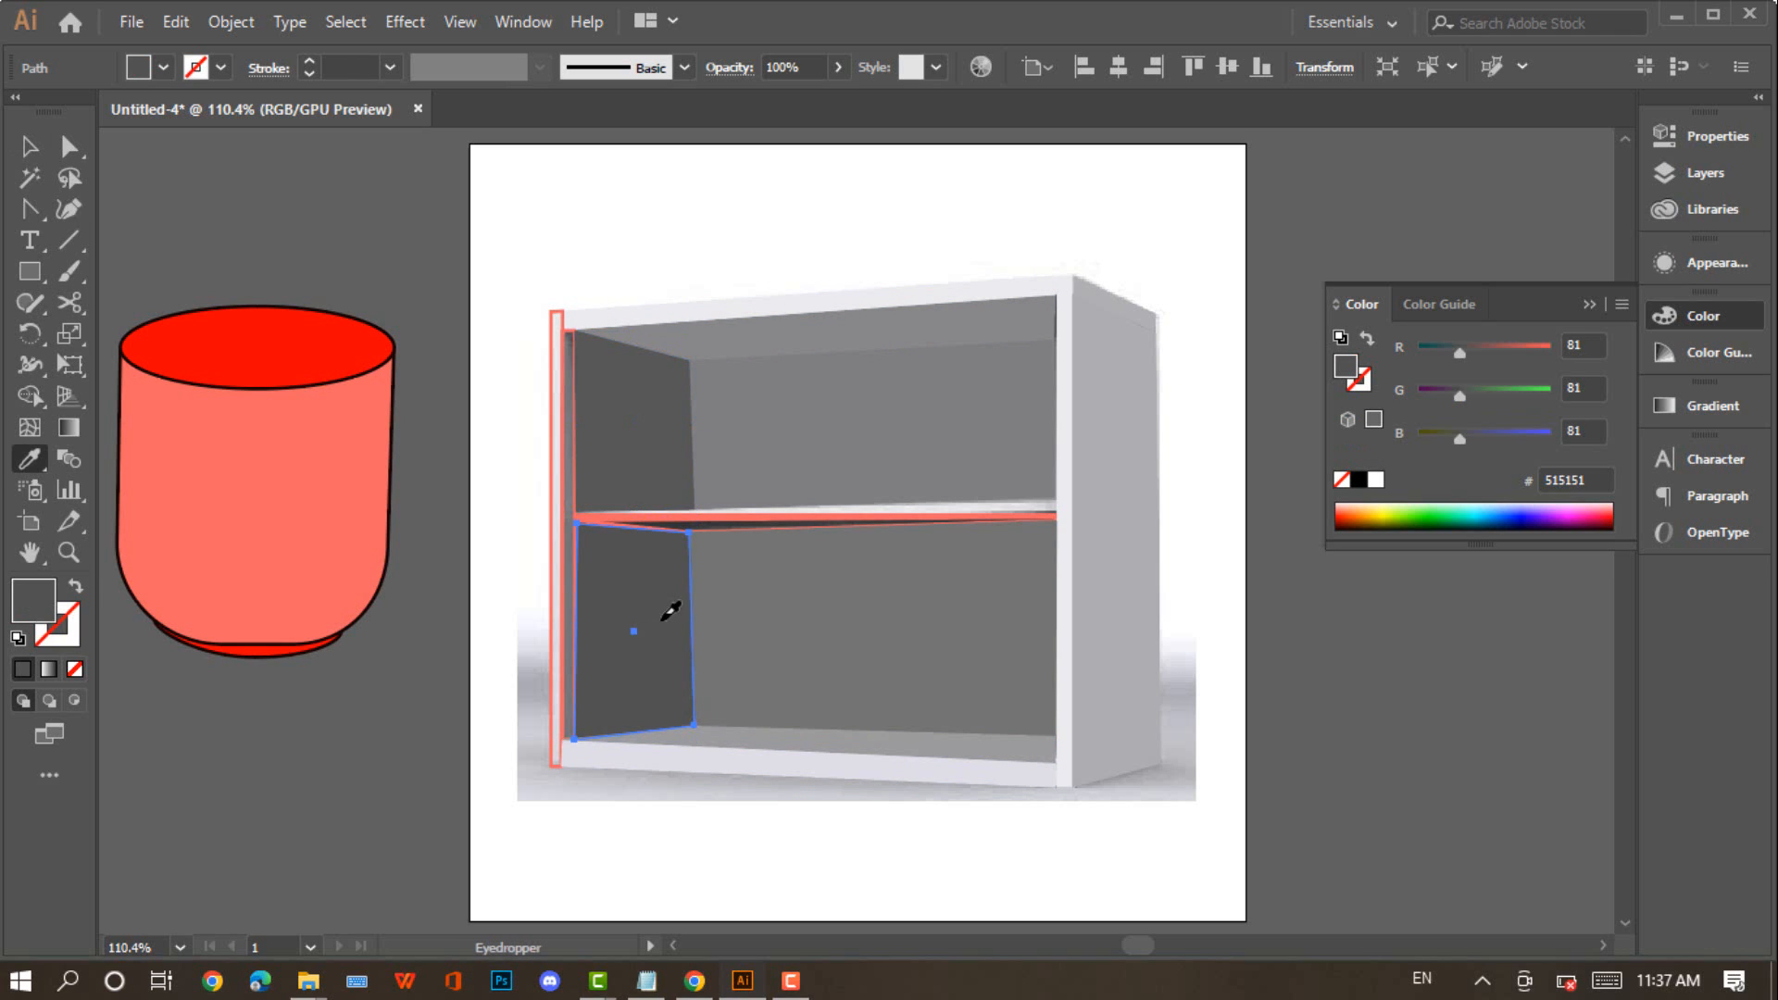
pyautogui.press('v')
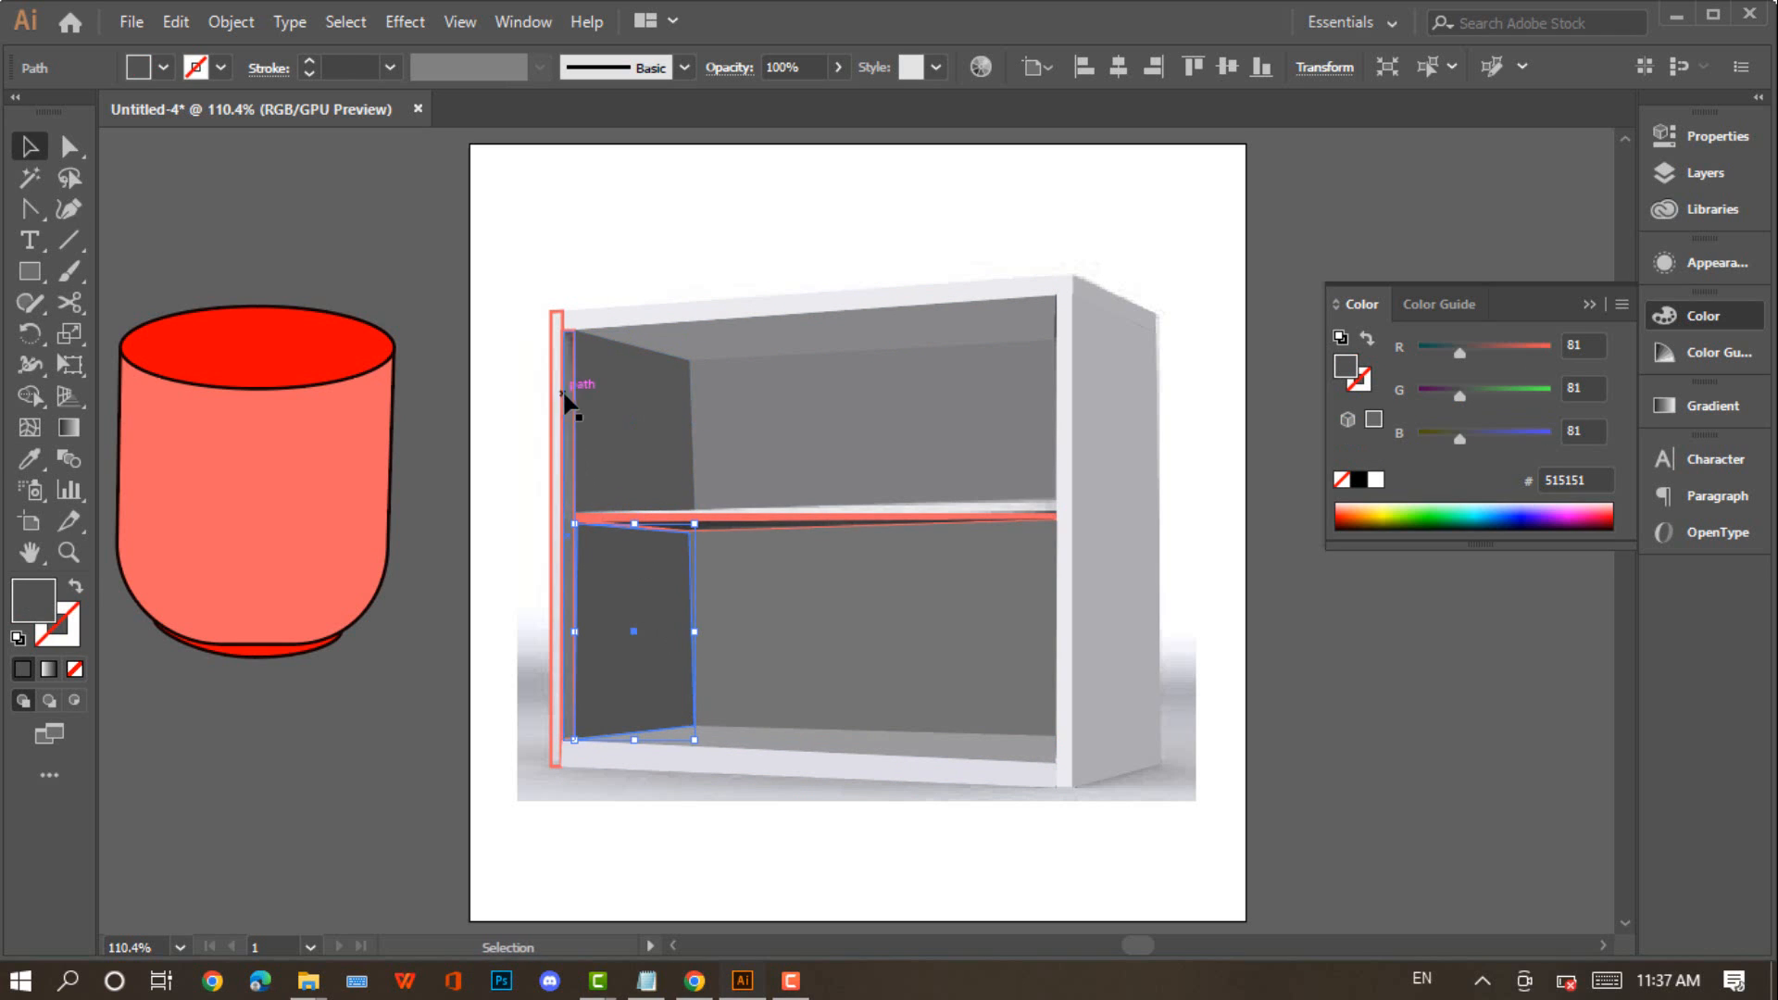
pyautogui.click(560, 396)
pyautogui.click(562, 394)
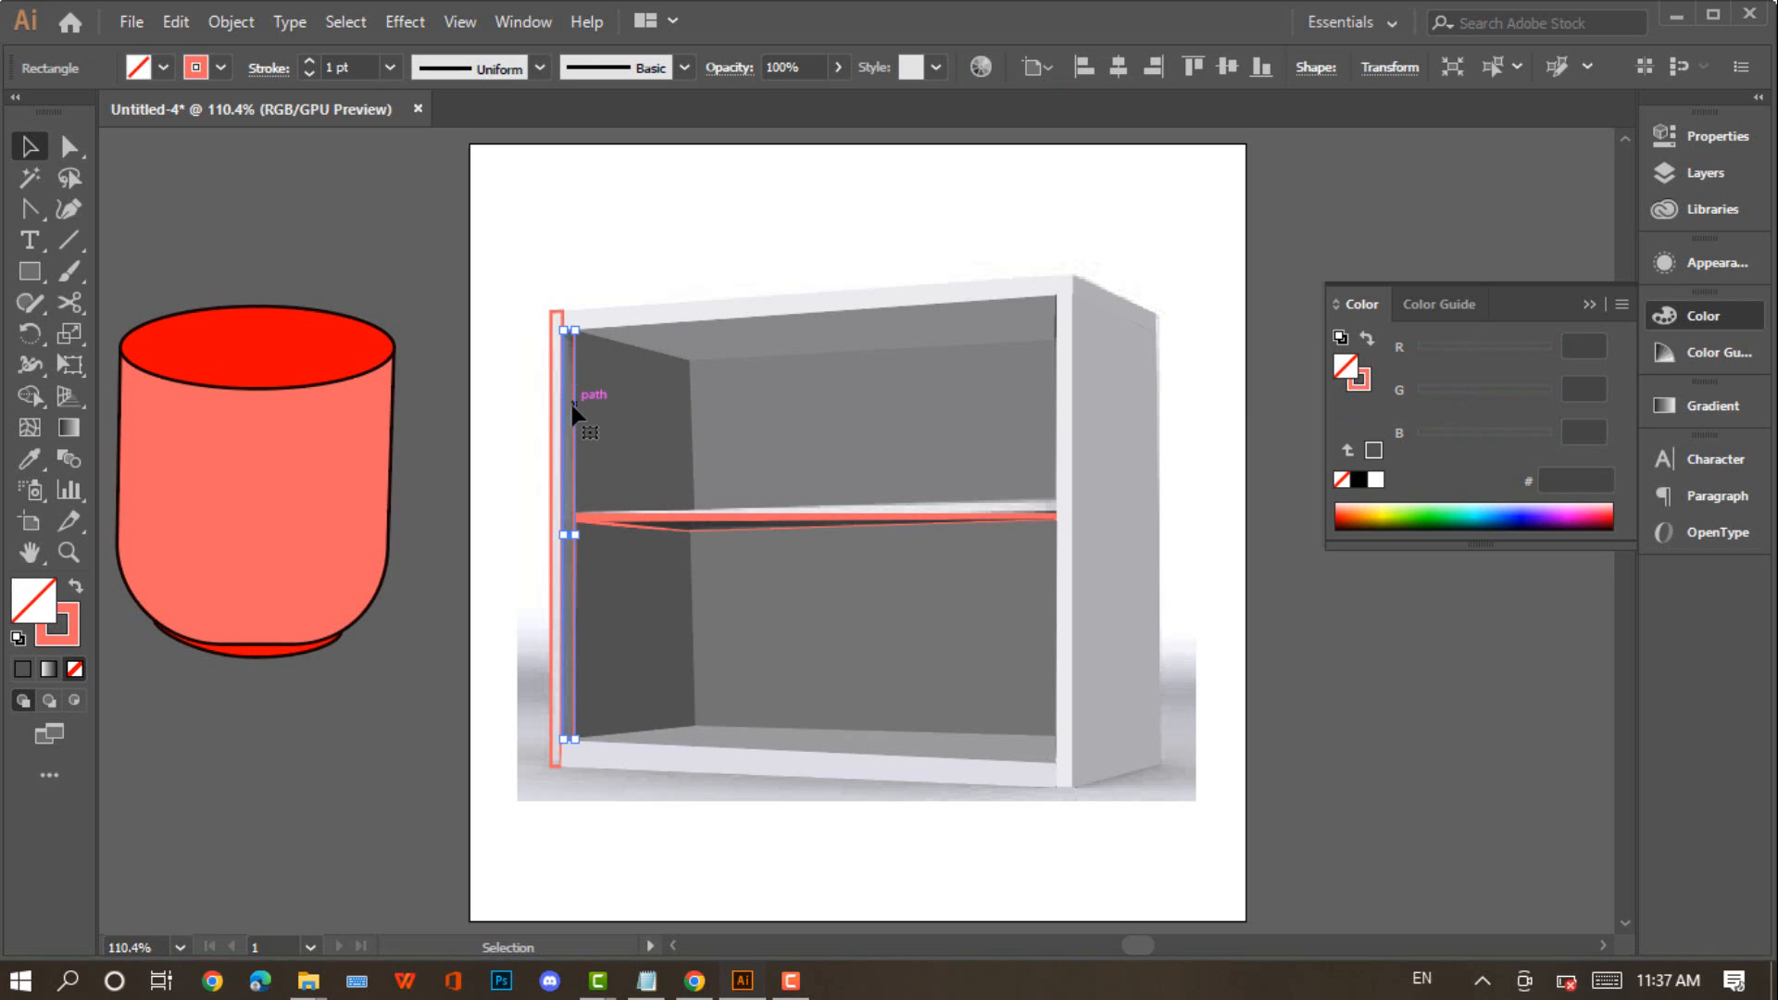
pyautogui.press('i')
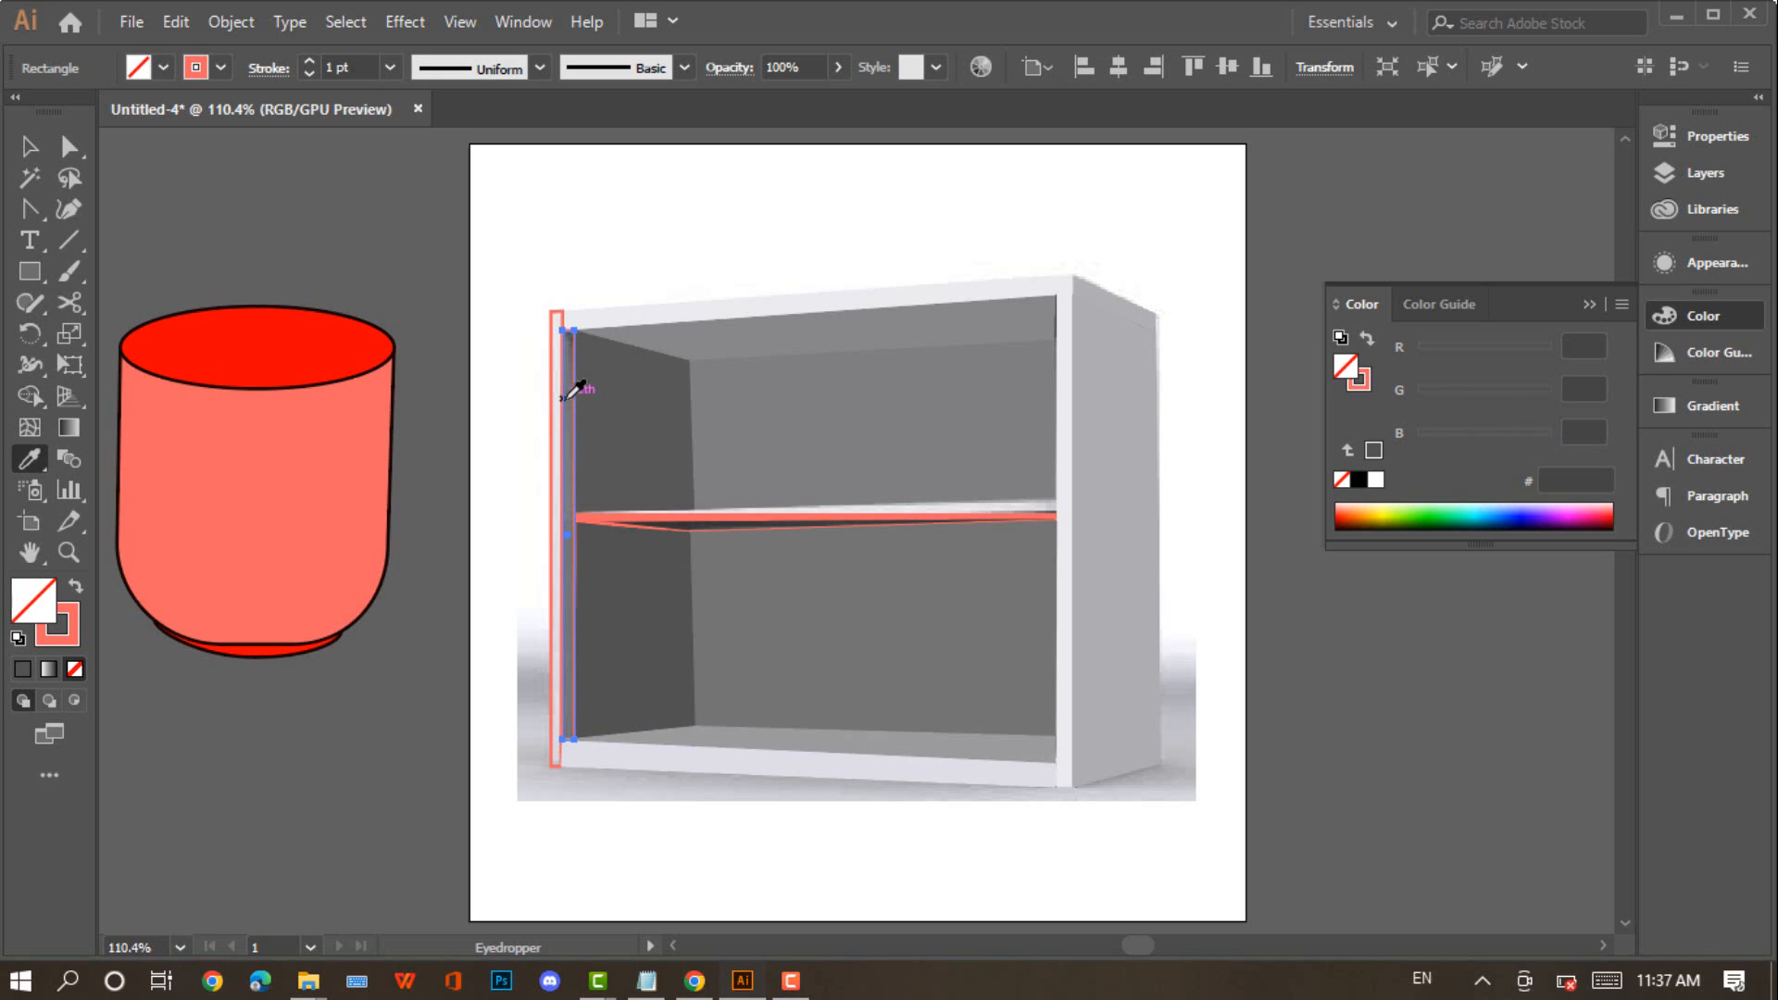
pyautogui.press('v')
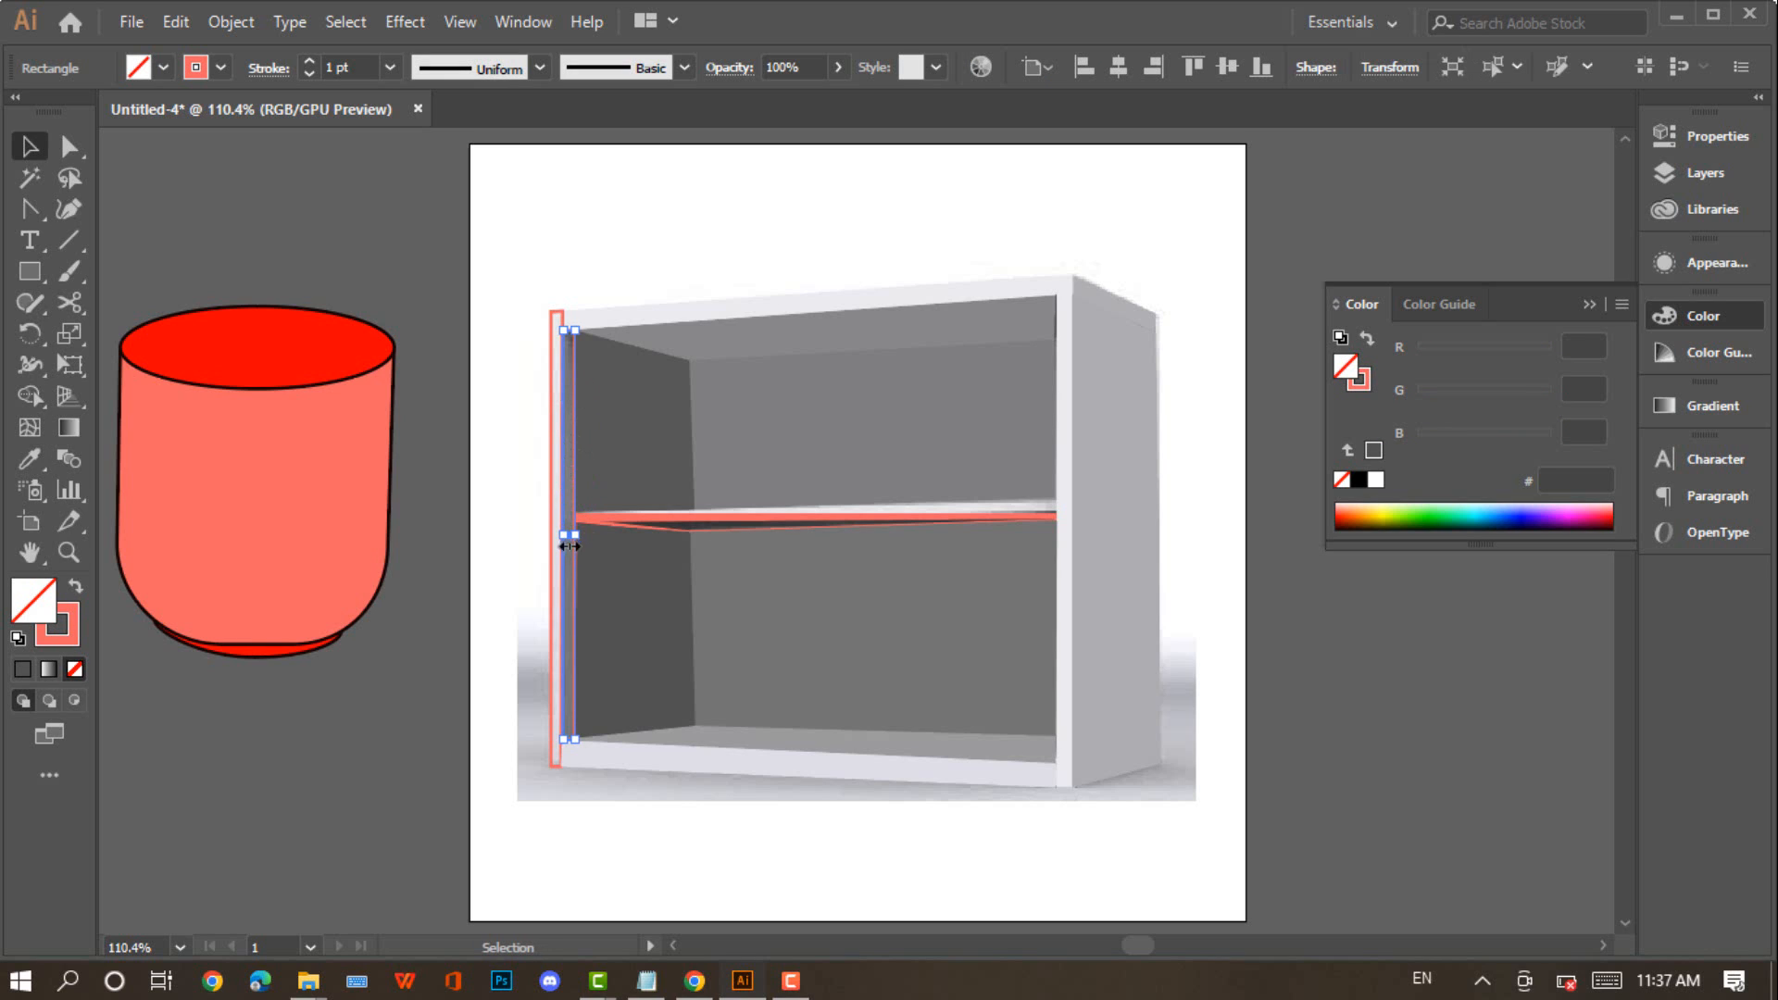
pyautogui.click(548, 533)
pyautogui.click(548, 535)
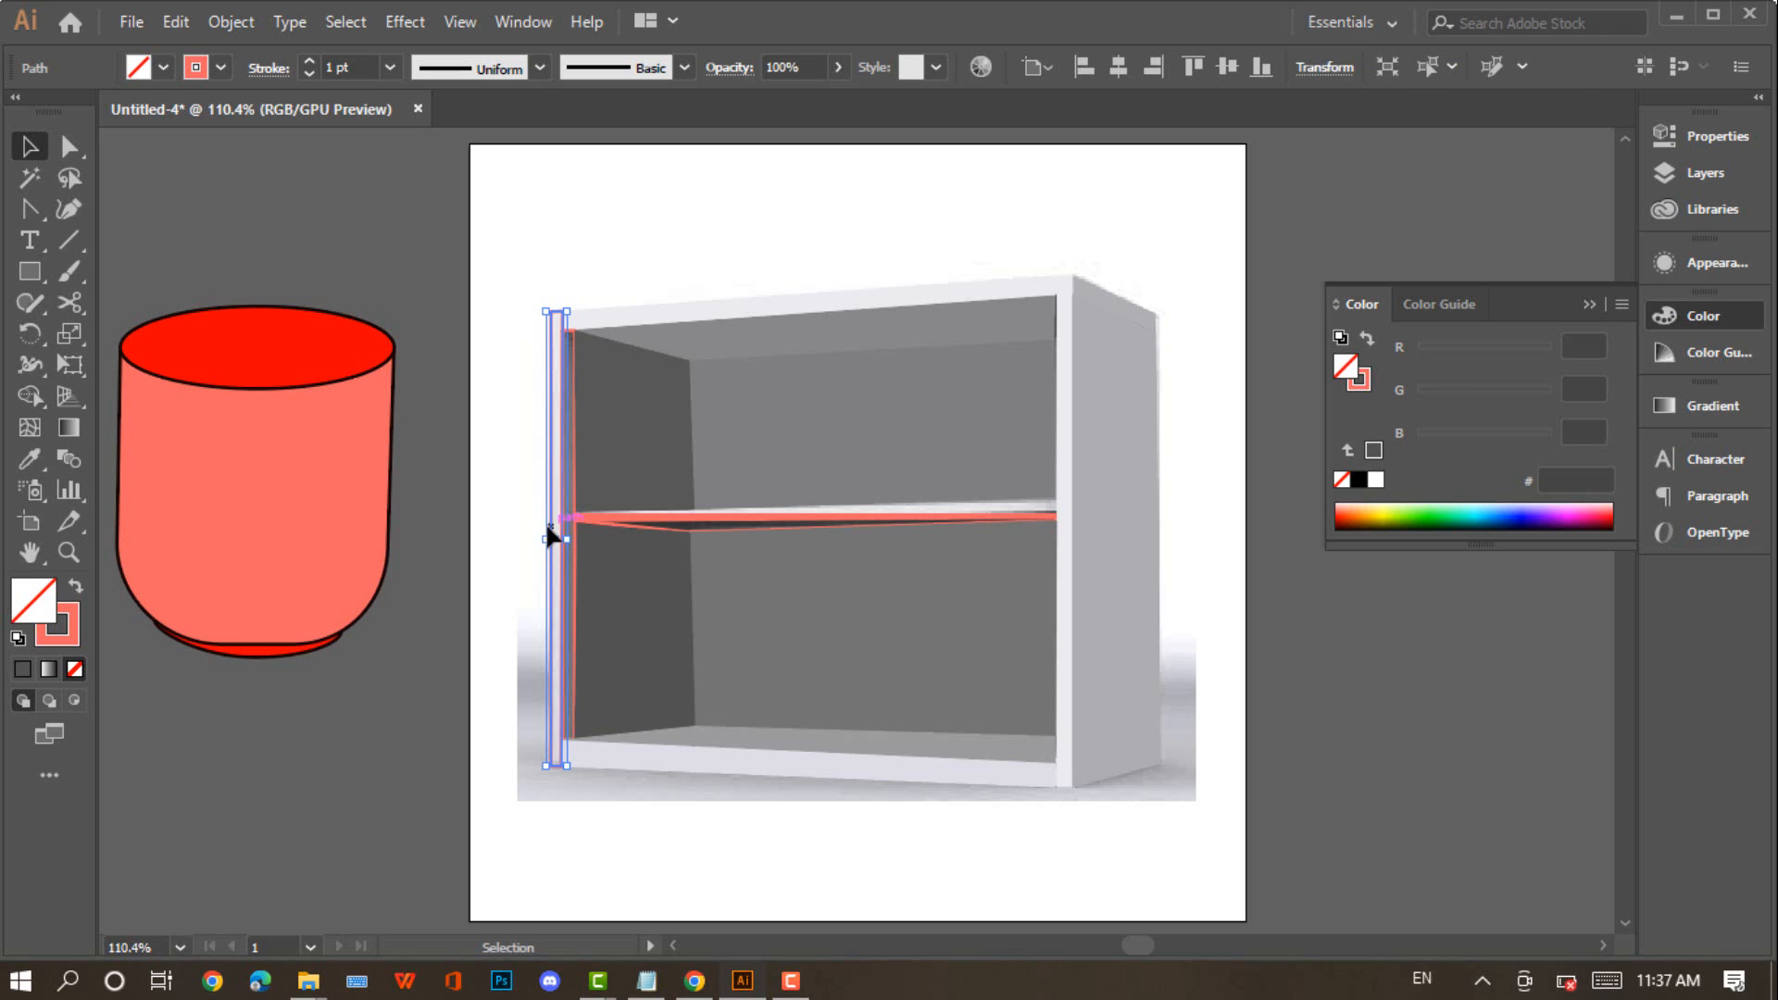
pyautogui.press('i')
# Fill the underside of the middle shelf with dark grey #494949 sampled from the photo using the Eyedropper, and deselect it
pyautogui.click(692, 526)
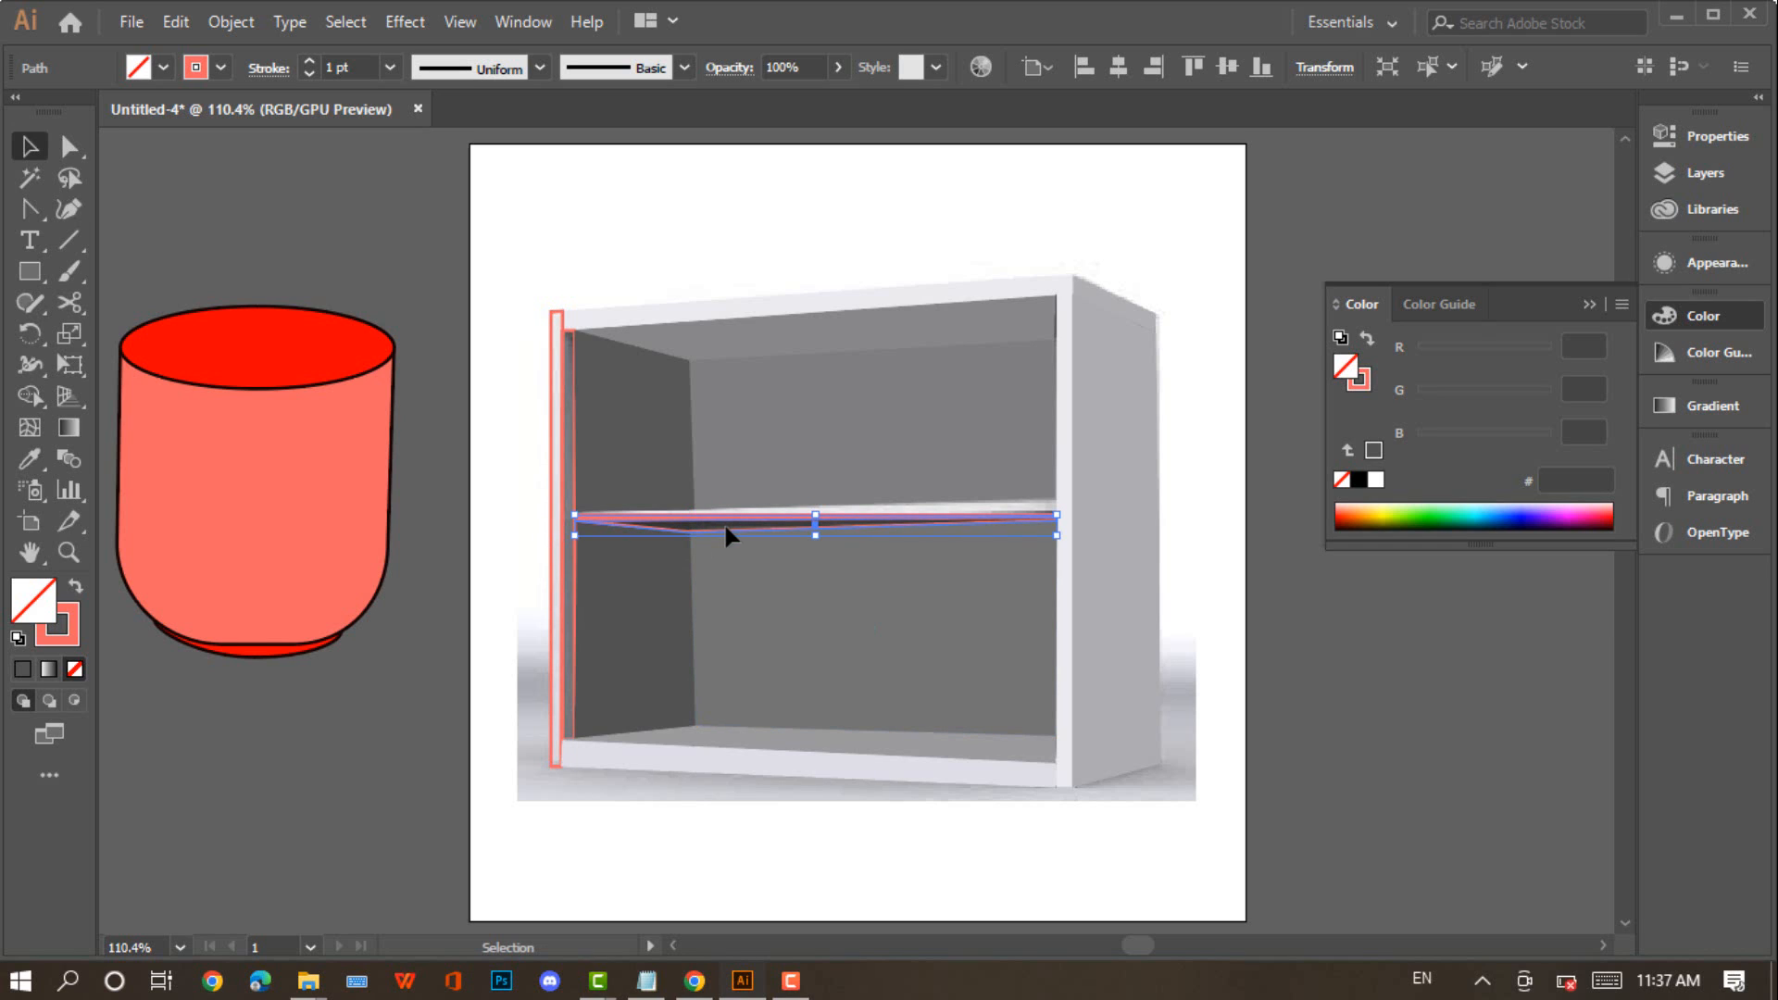
pyautogui.press('i')
pyautogui.click(726, 523)
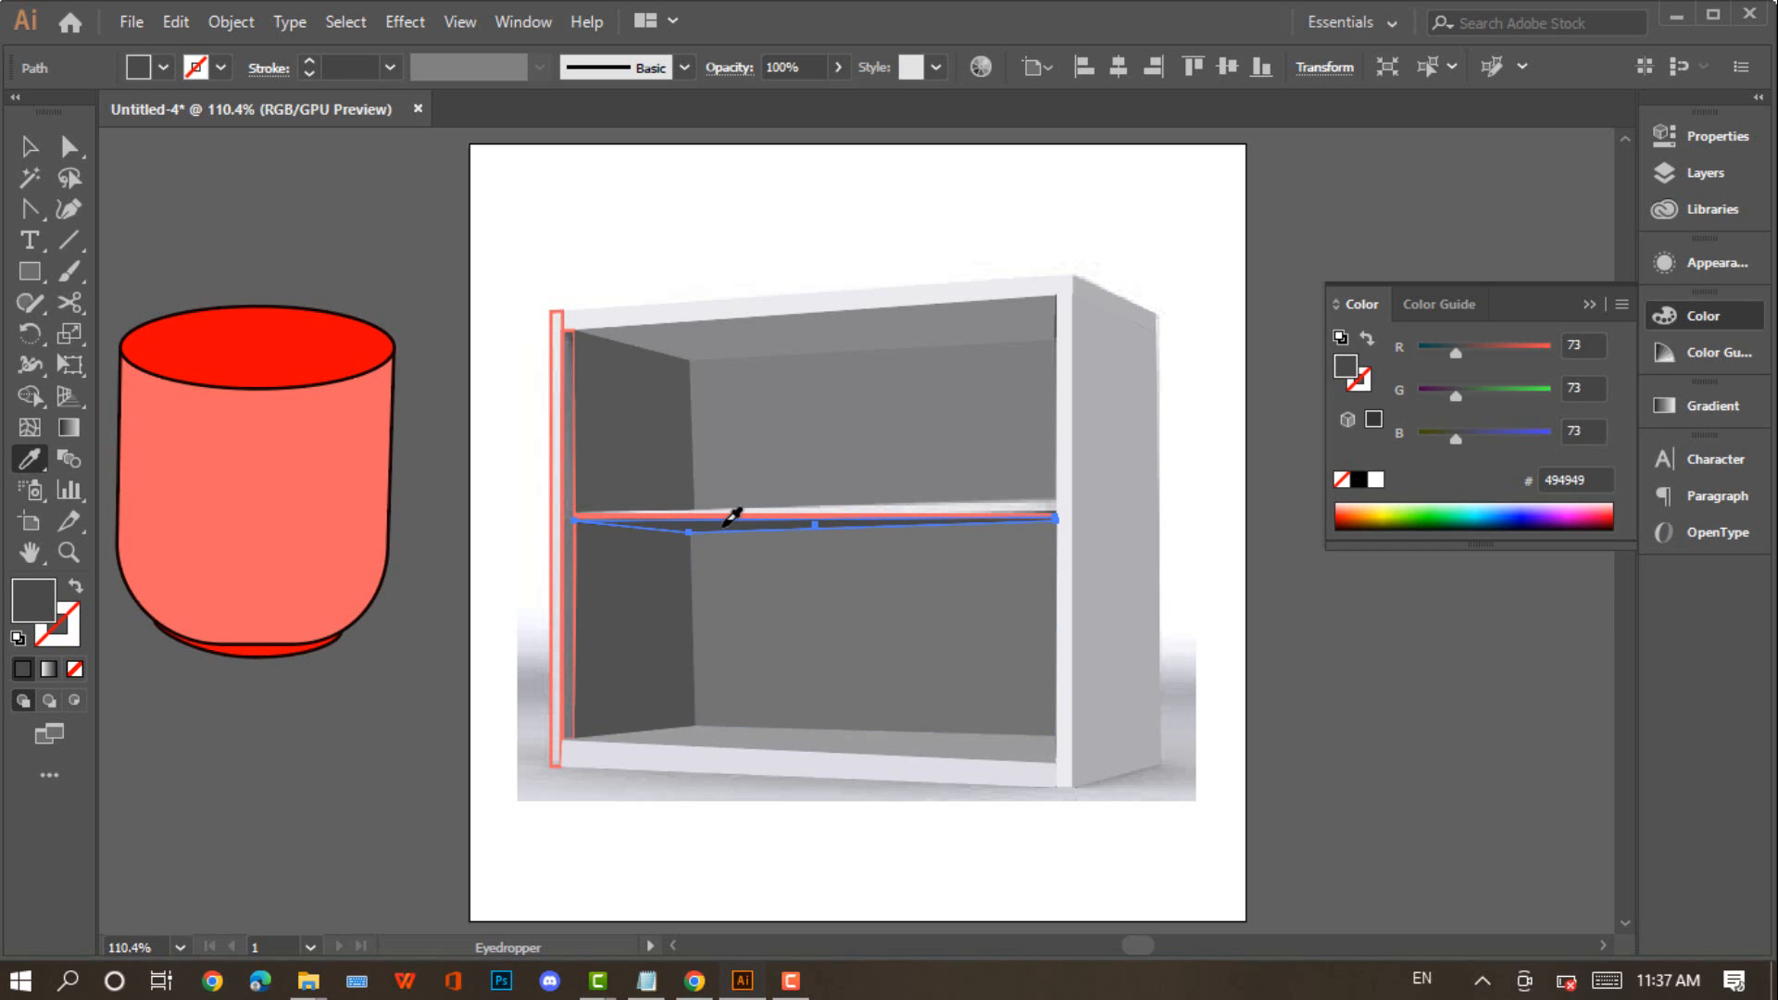
pyautogui.click(39, 150)
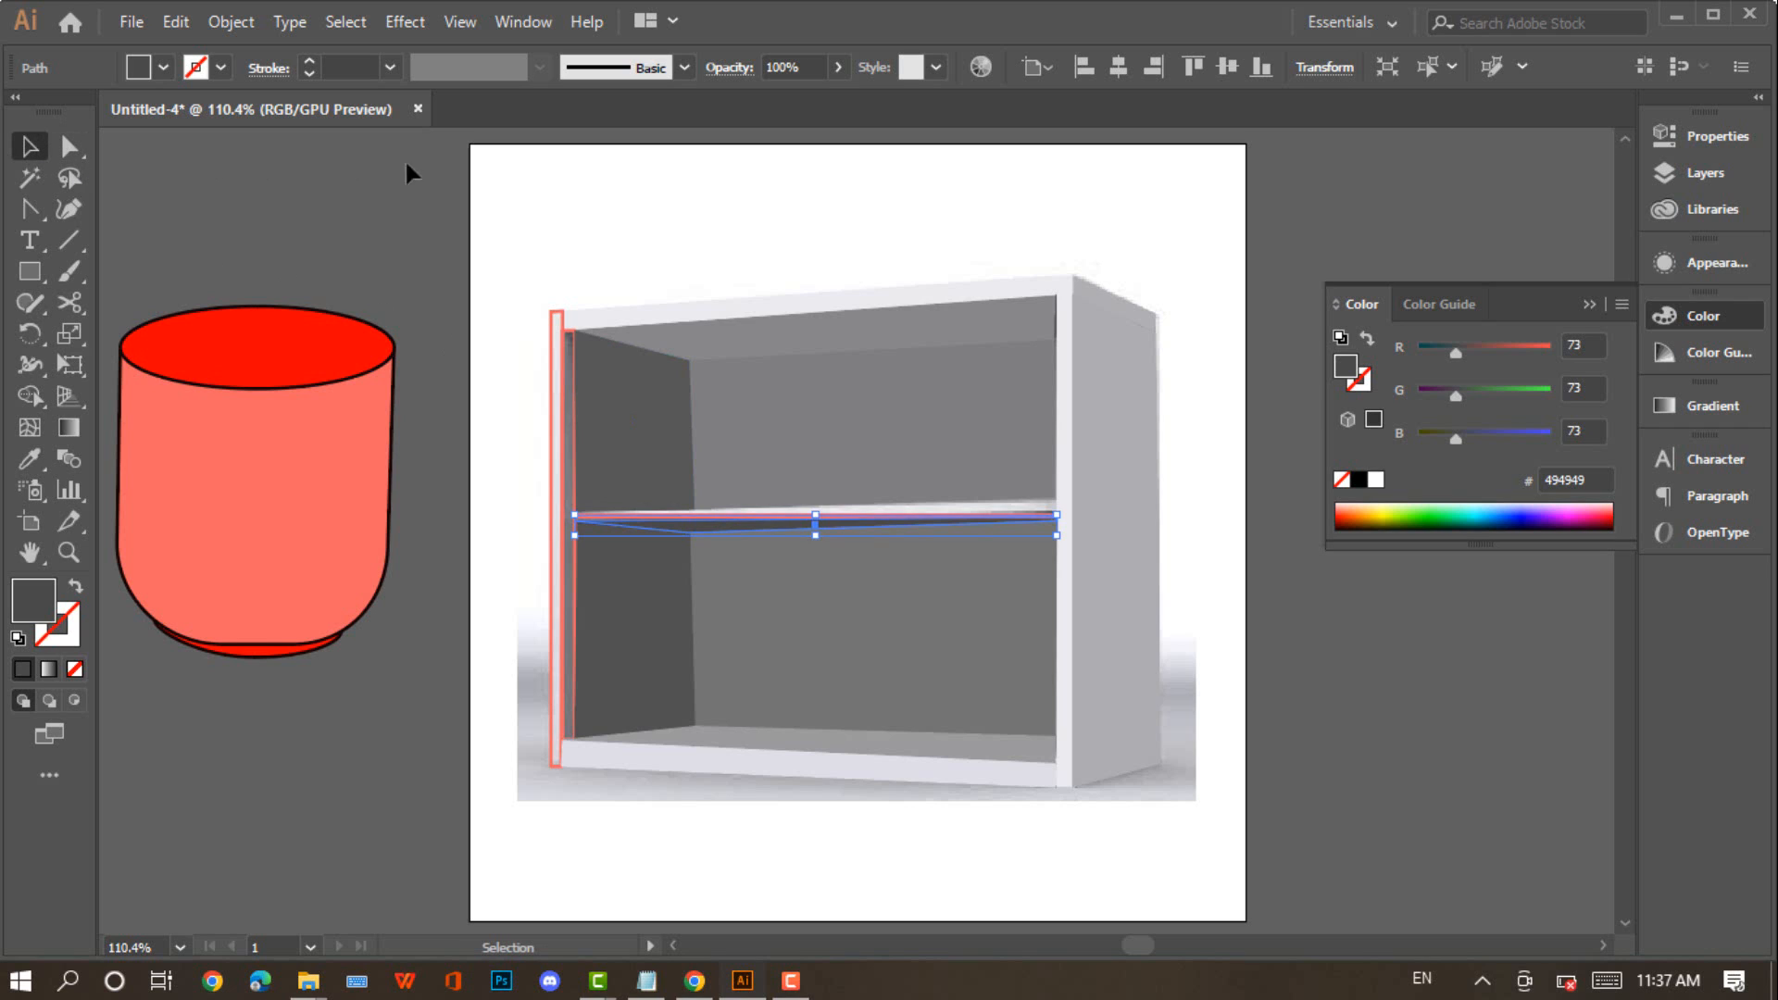
pyautogui.click(535, 182)
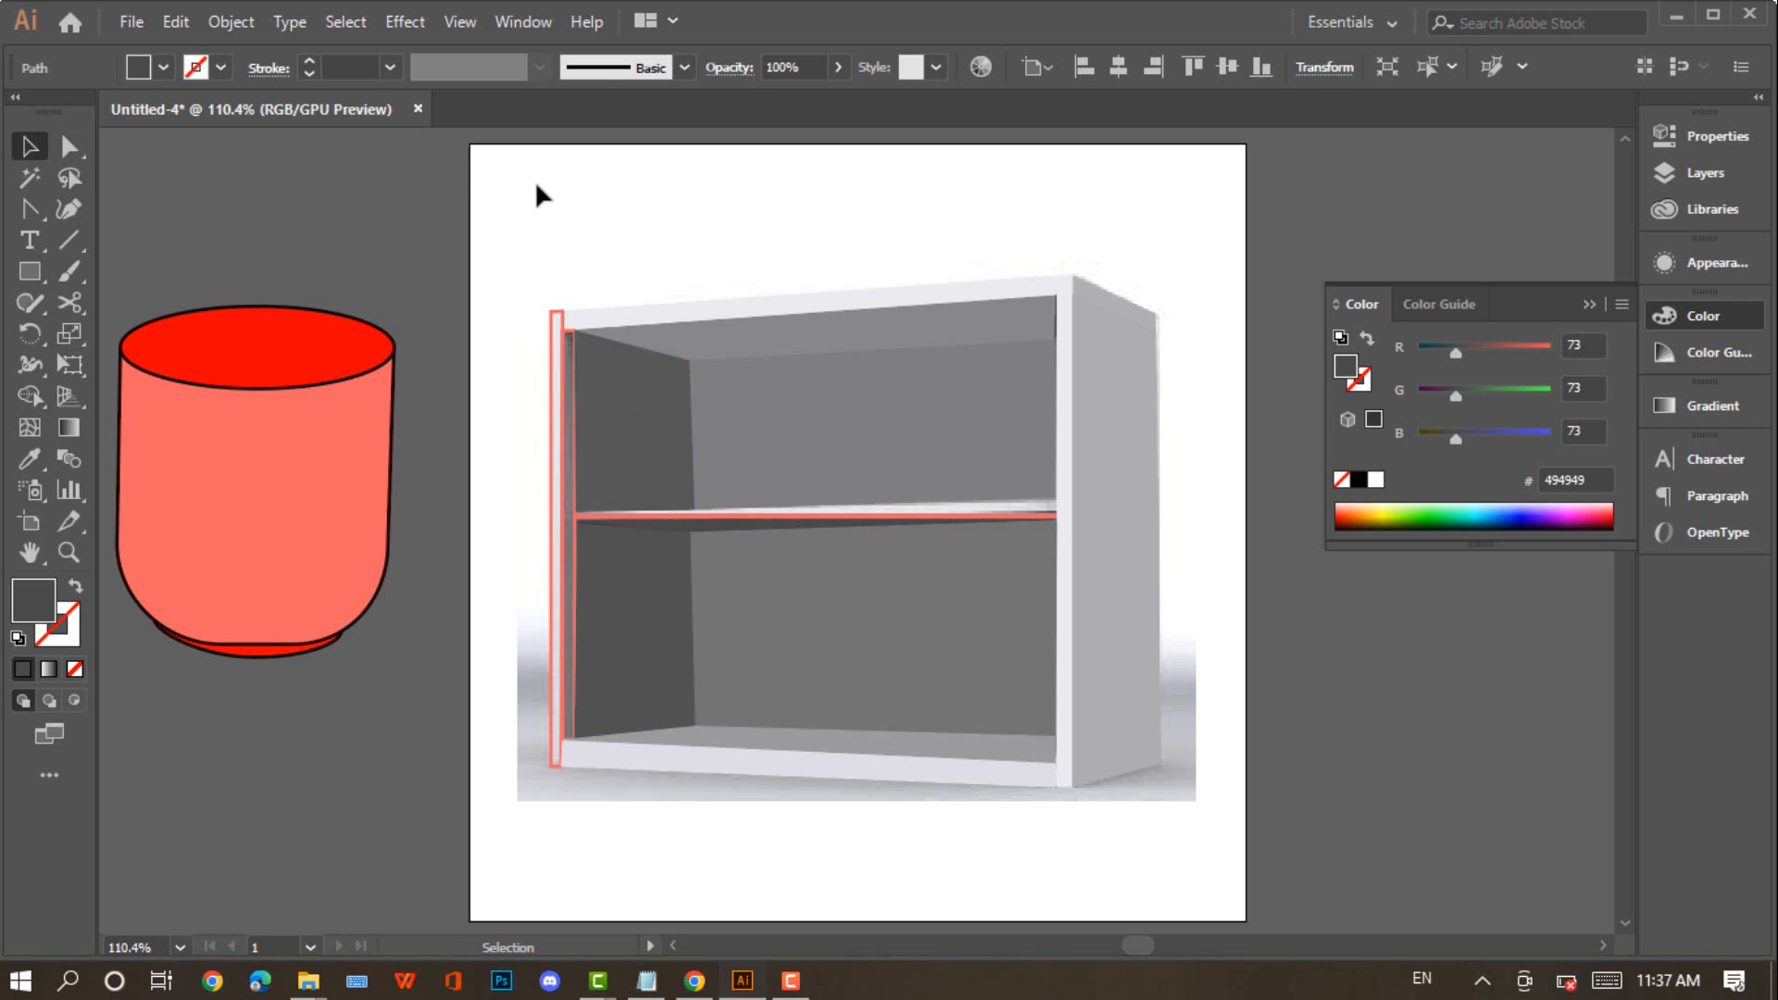
# Fill the thin vertical strip just inside the left front board with grey #79797b sampled using the Eyedropper
pyautogui.click(566, 387)
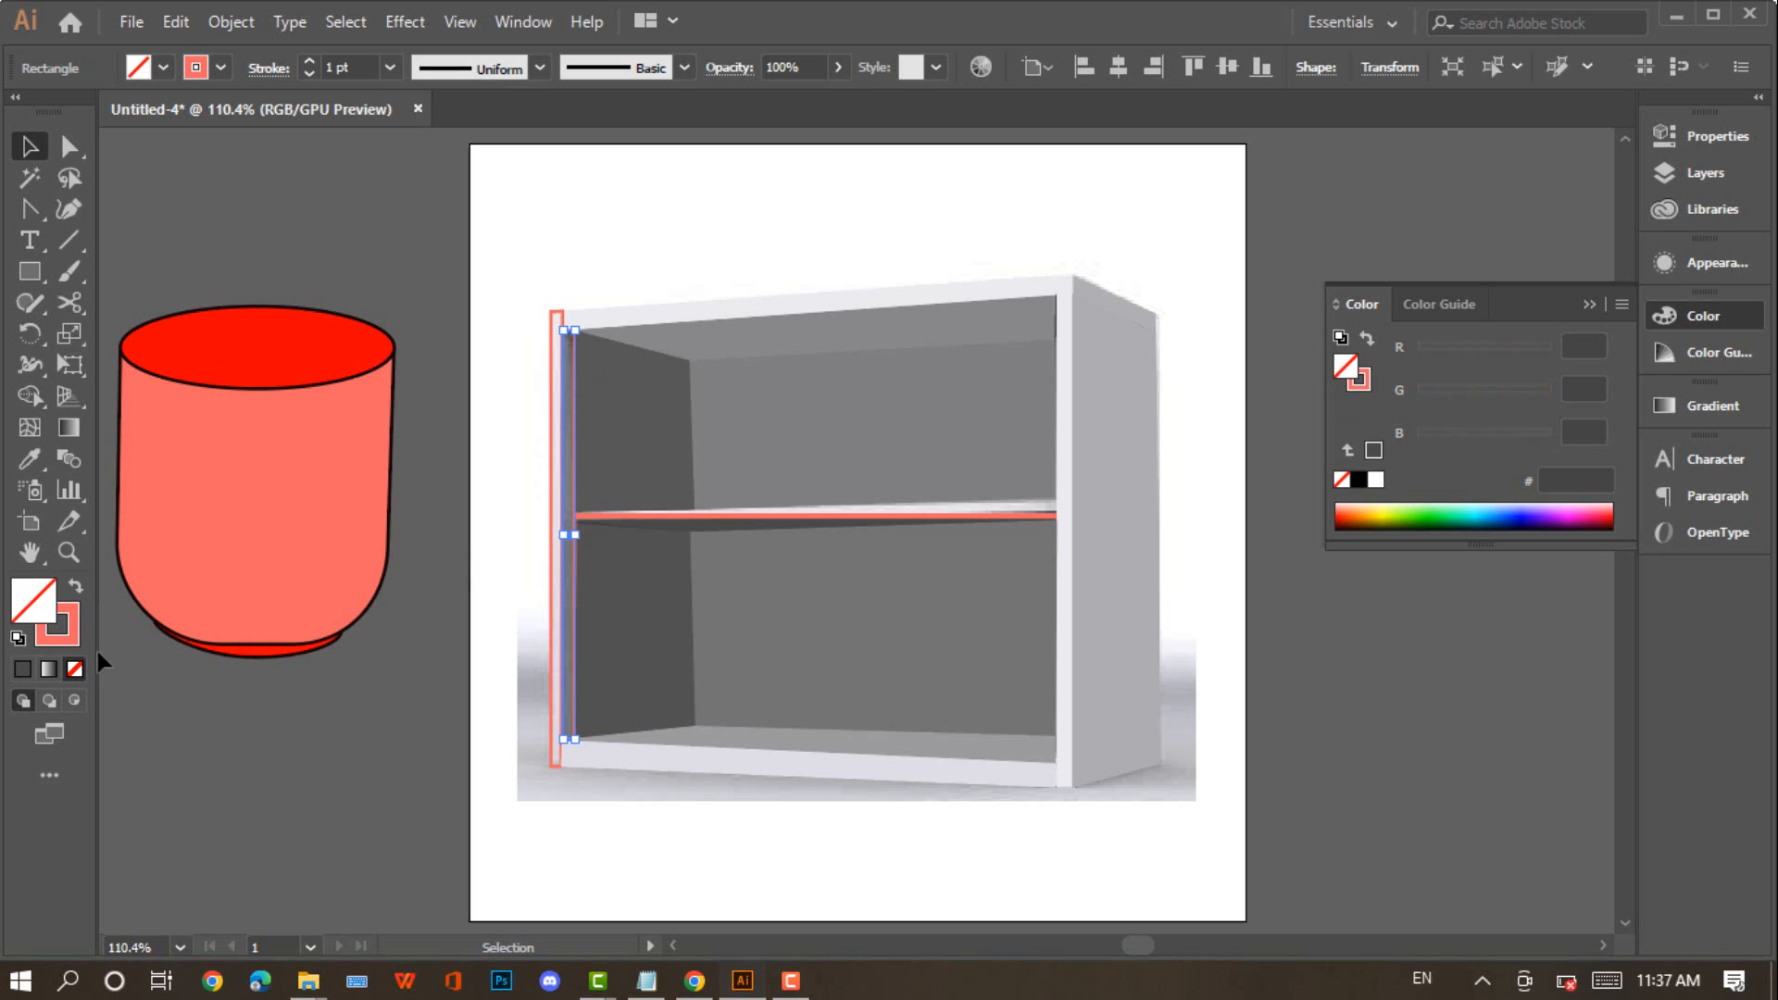
pyautogui.press('i')
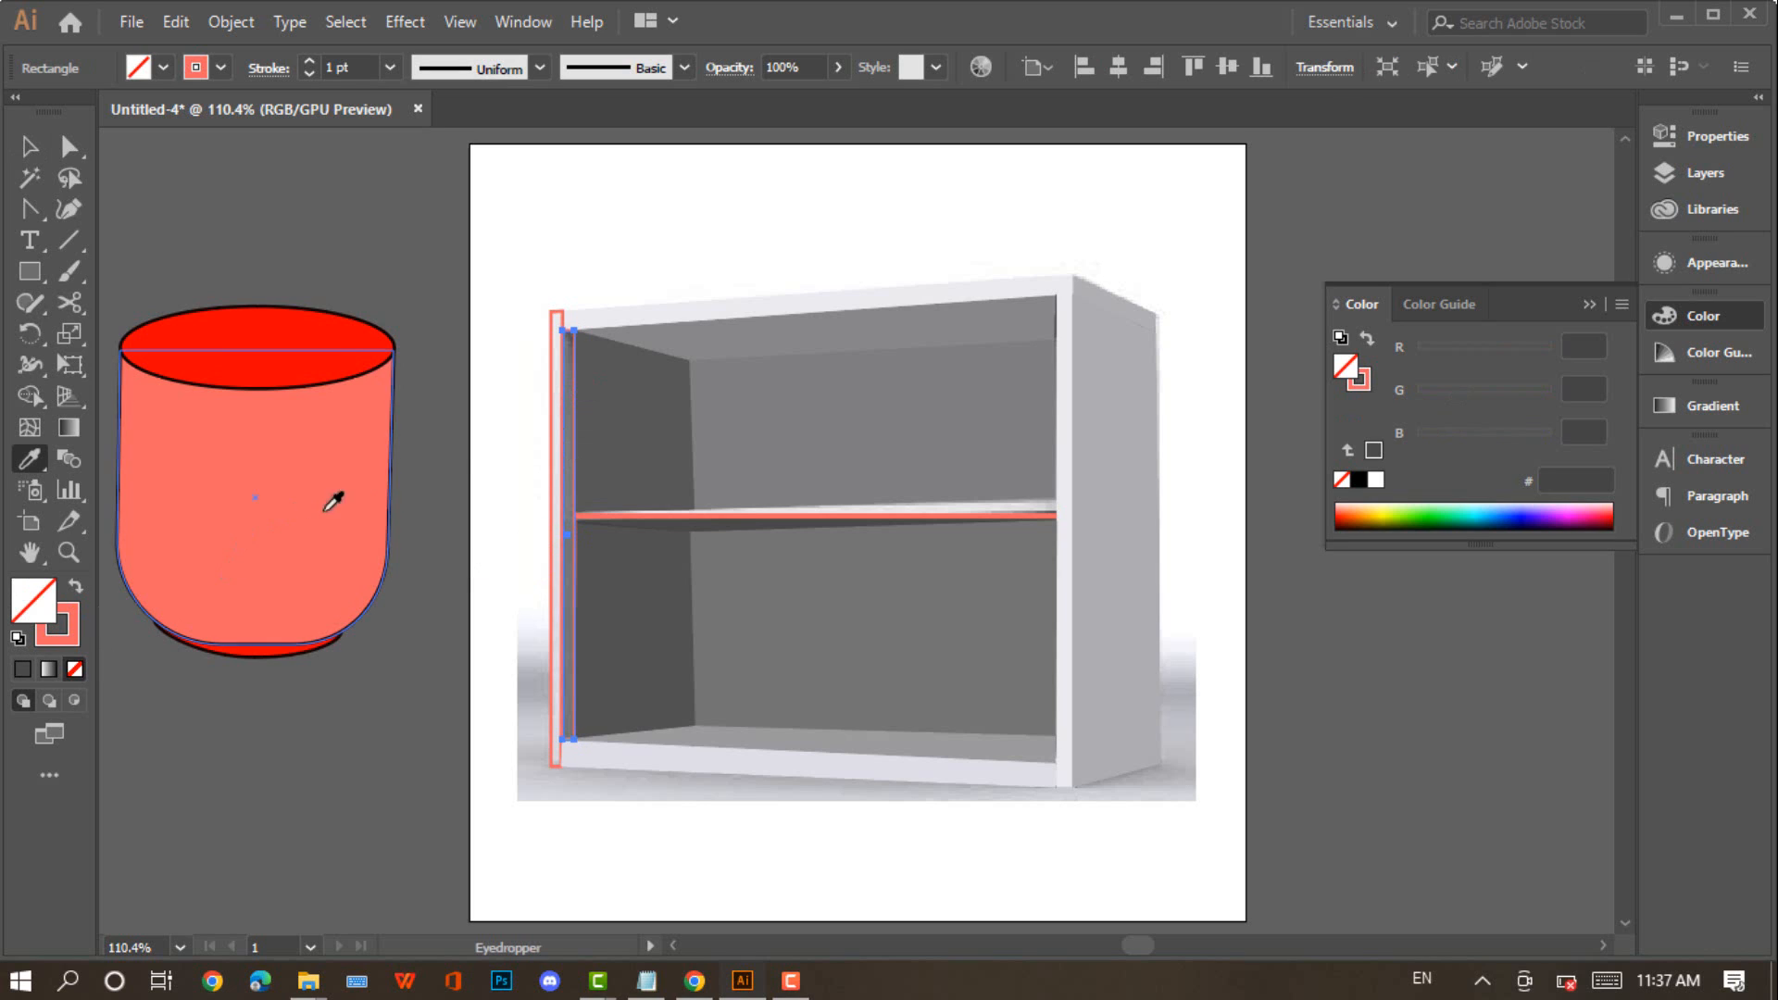
pyautogui.click(579, 394)
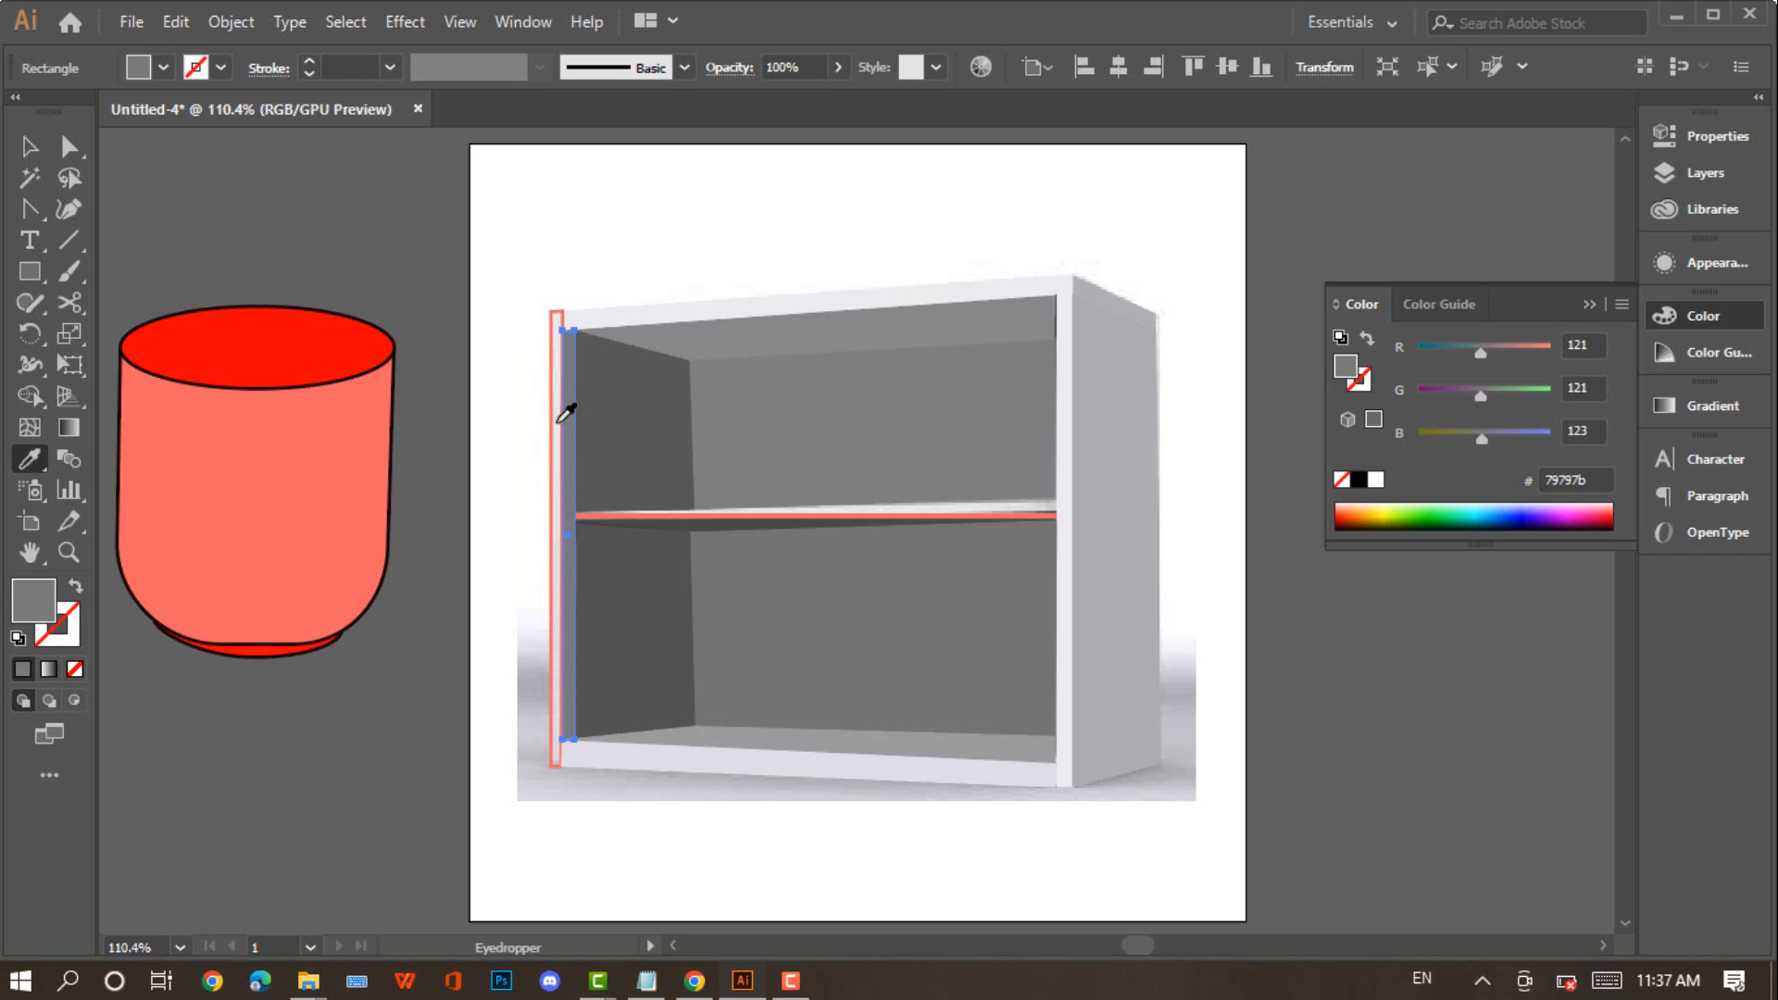
# Fill the cabinet's left front board with light grey #e4e3e7 sampled from the photo using the Eyedropper, and deselect it
pyautogui.press('v')
pyautogui.click(554, 428)
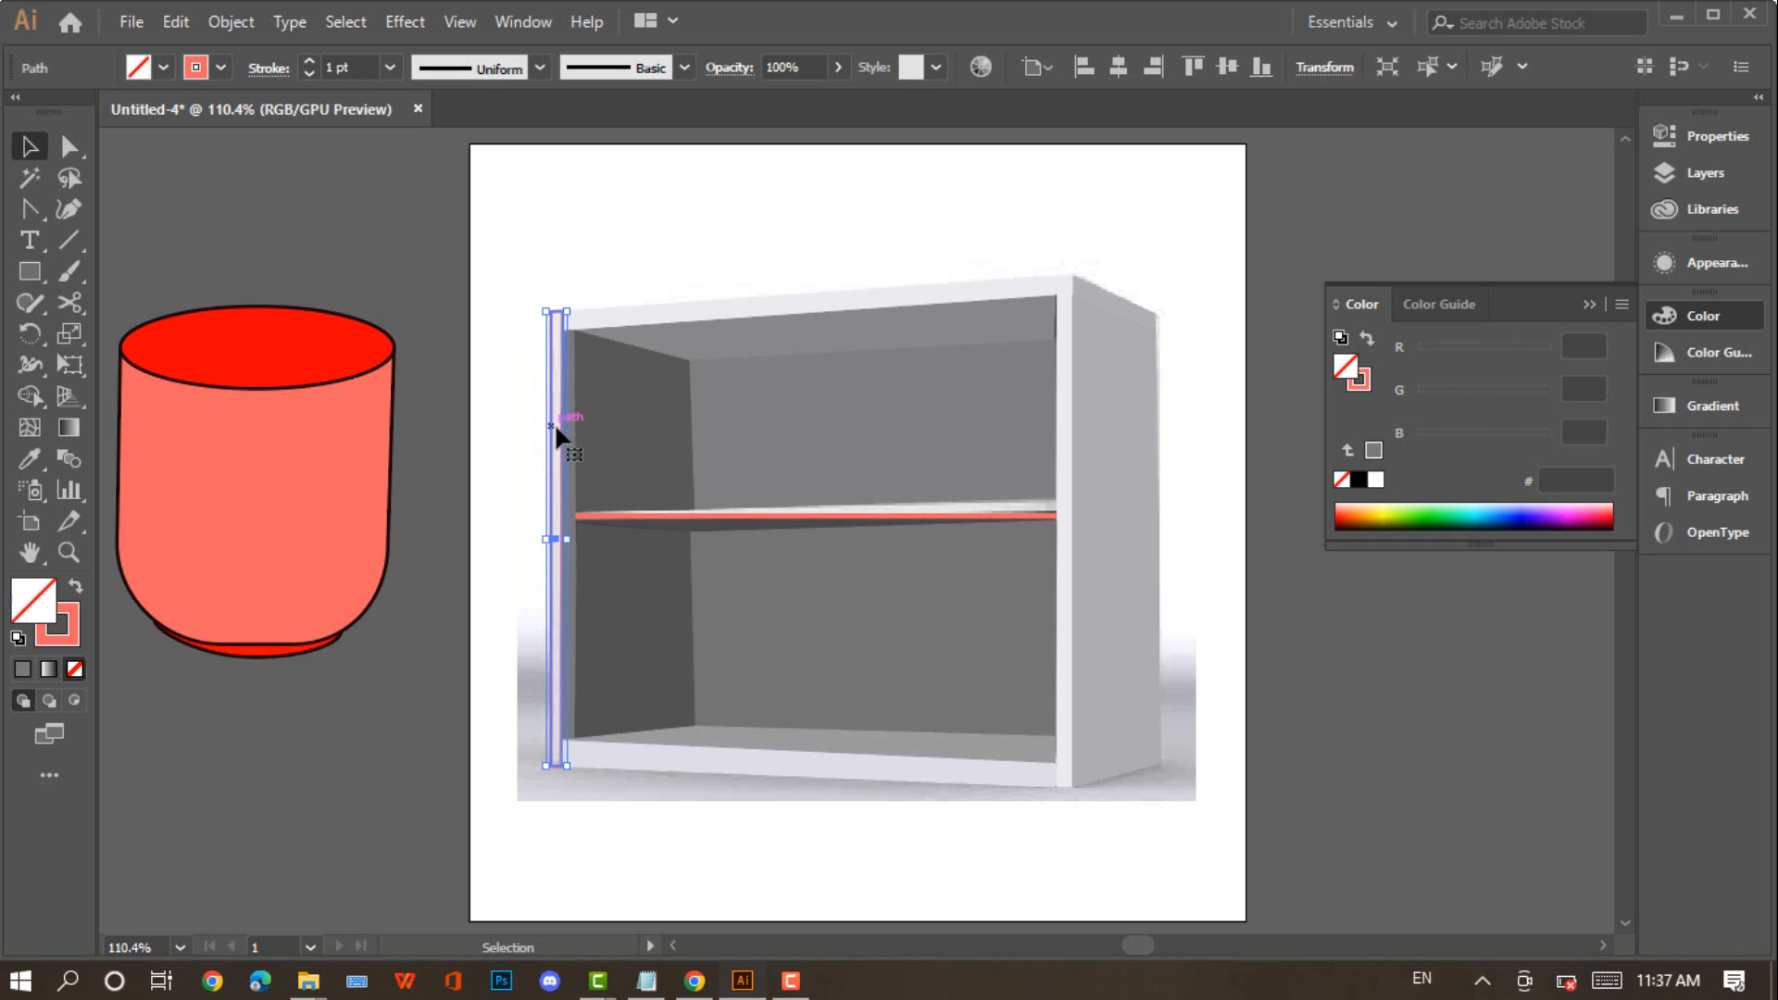
pyautogui.press('i')
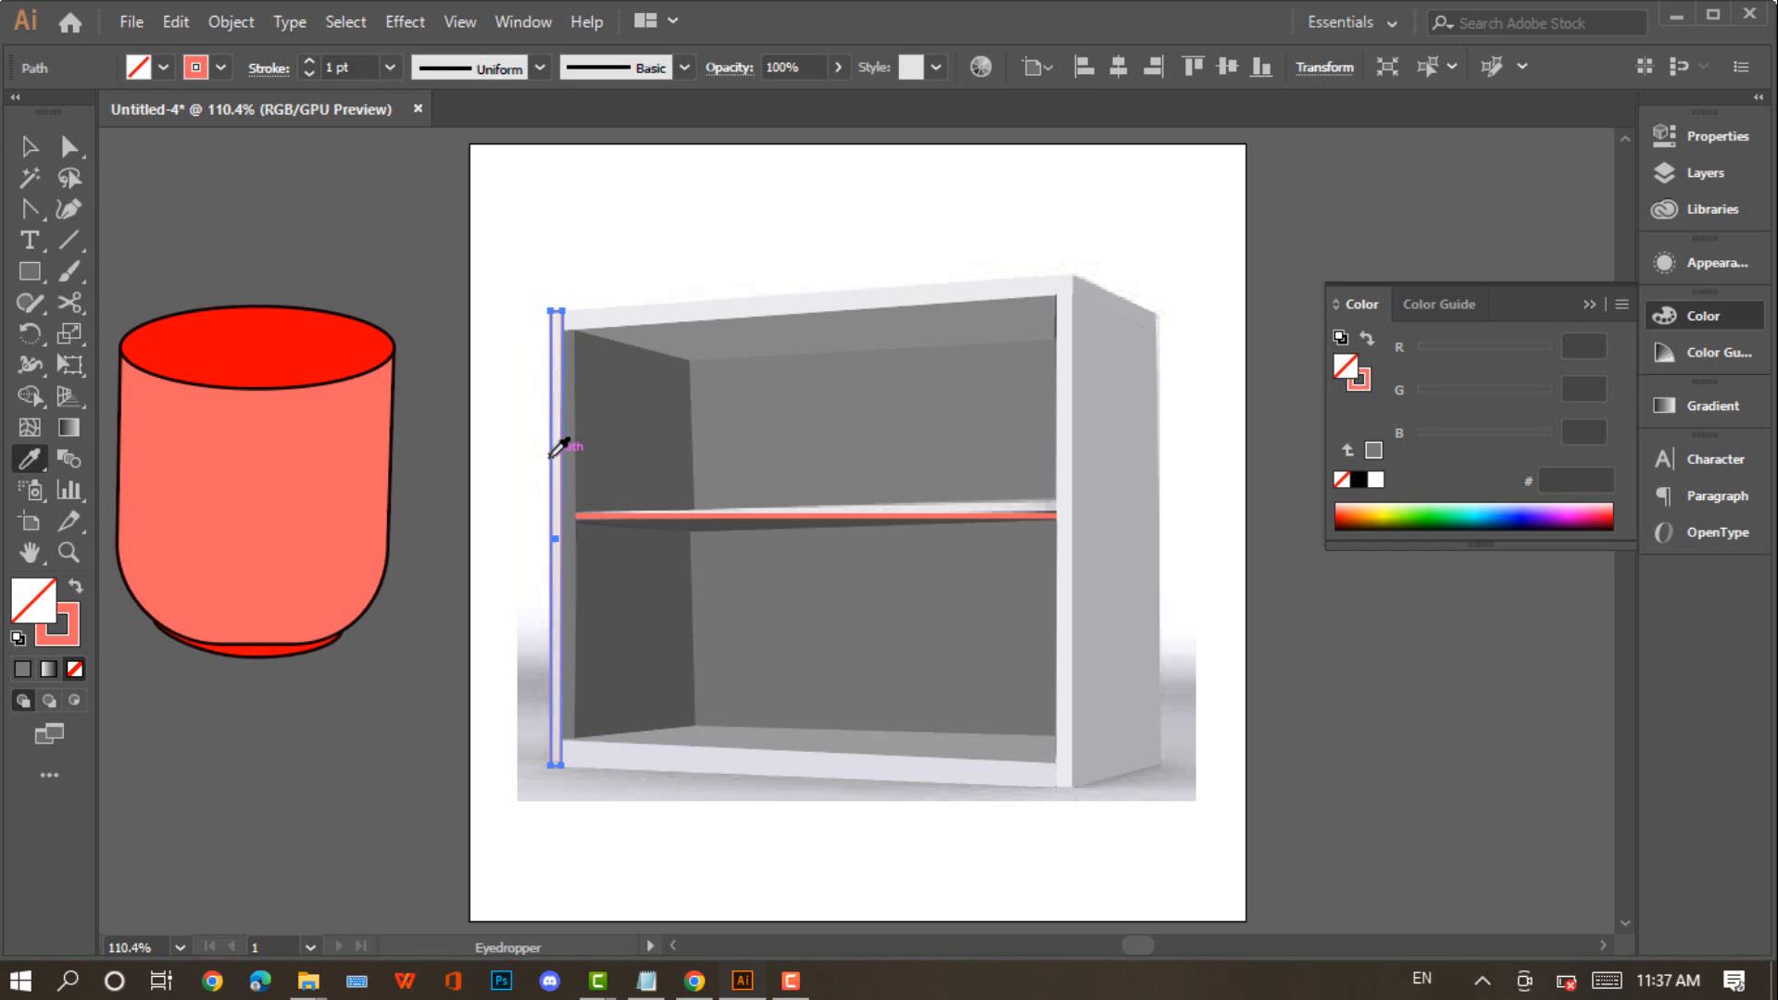
pyautogui.click(551, 457)
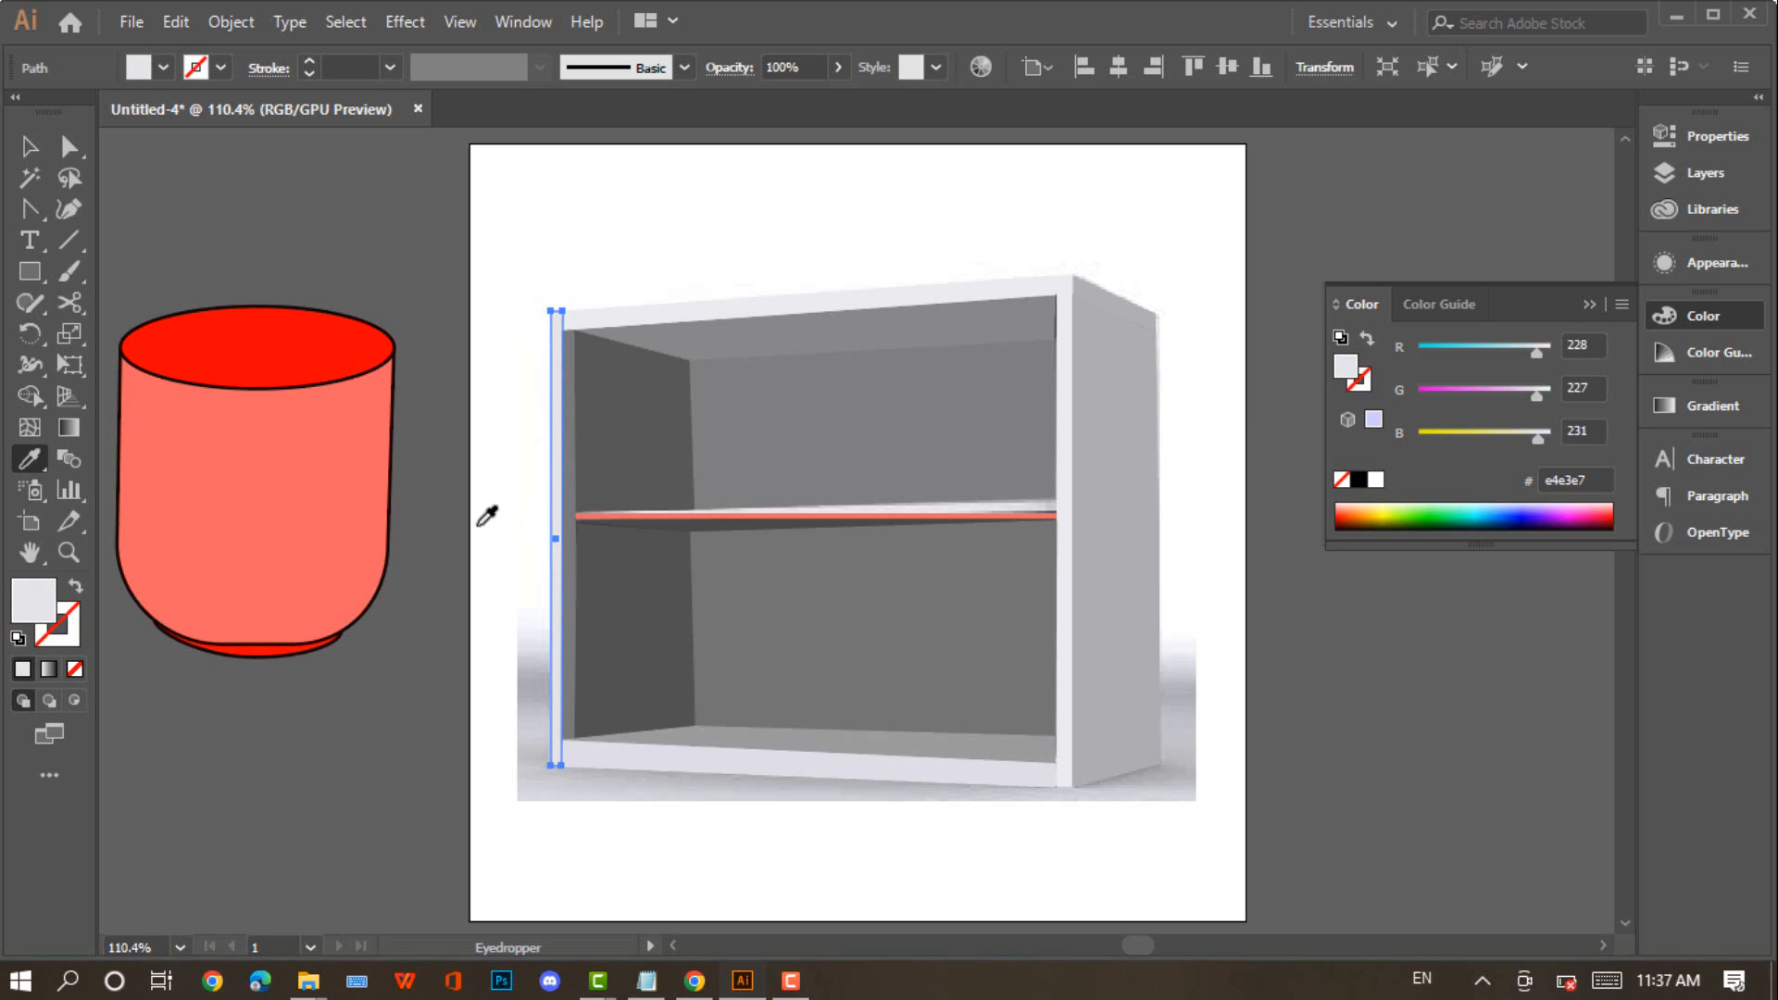
pyautogui.press('v')
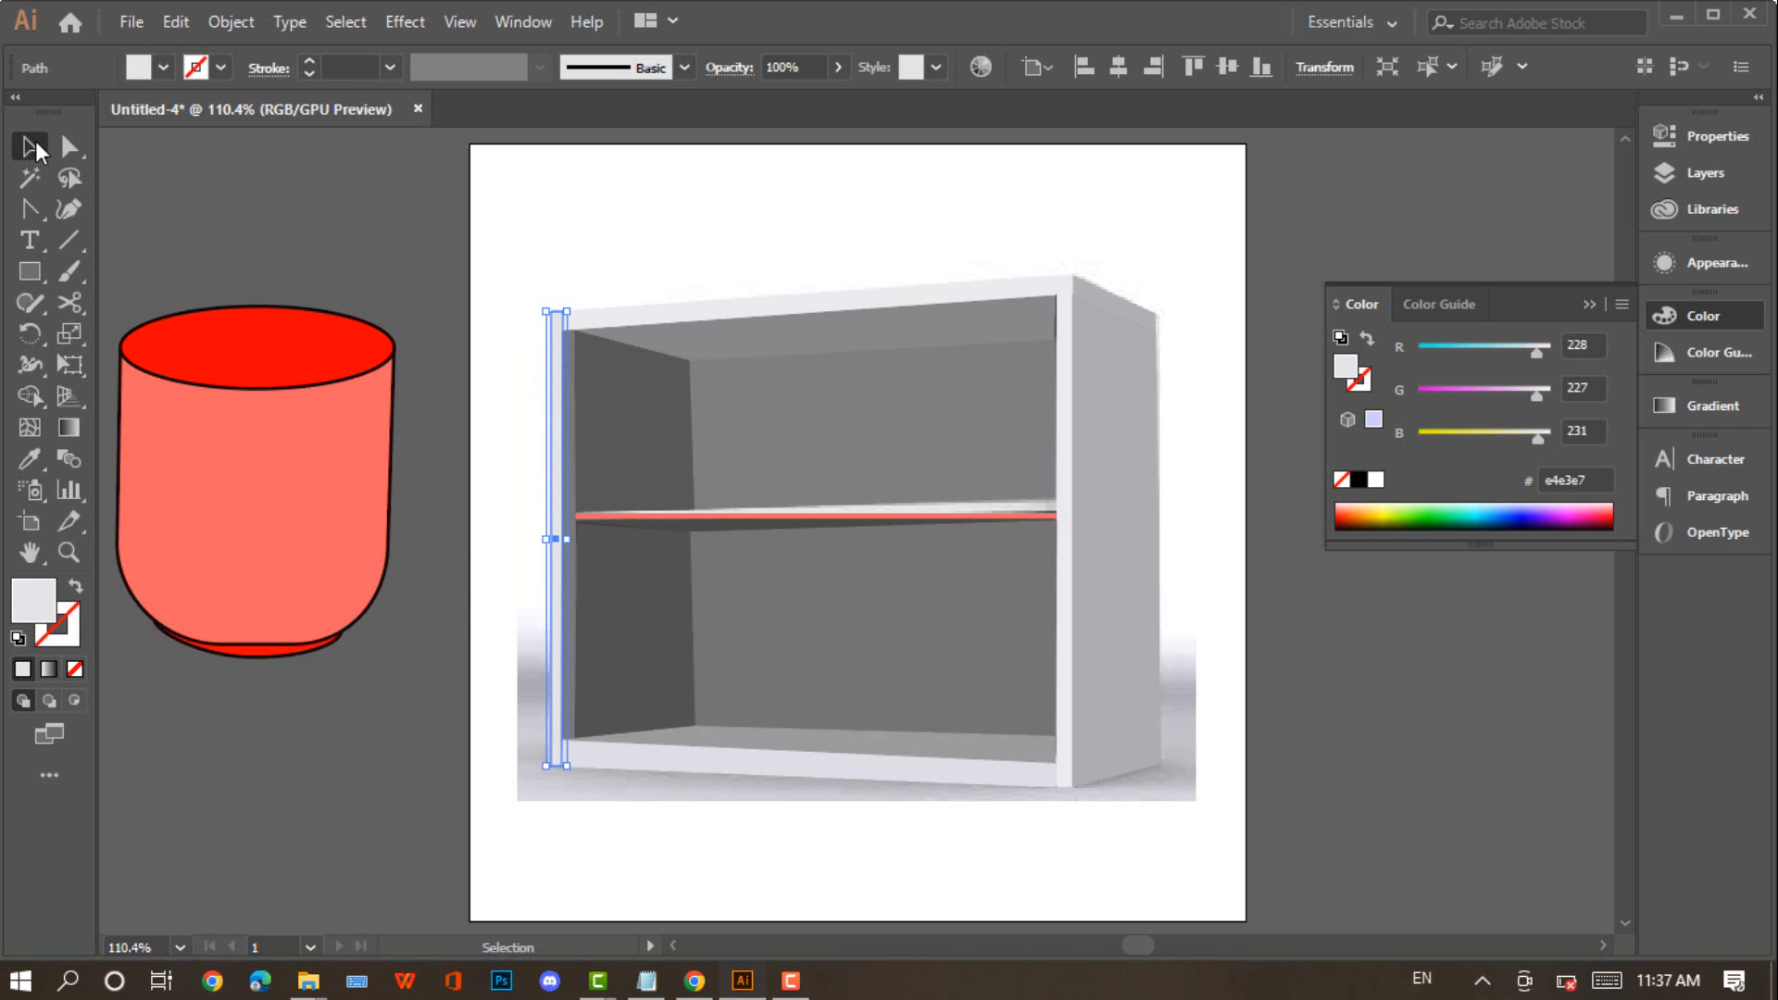
pyautogui.click(603, 222)
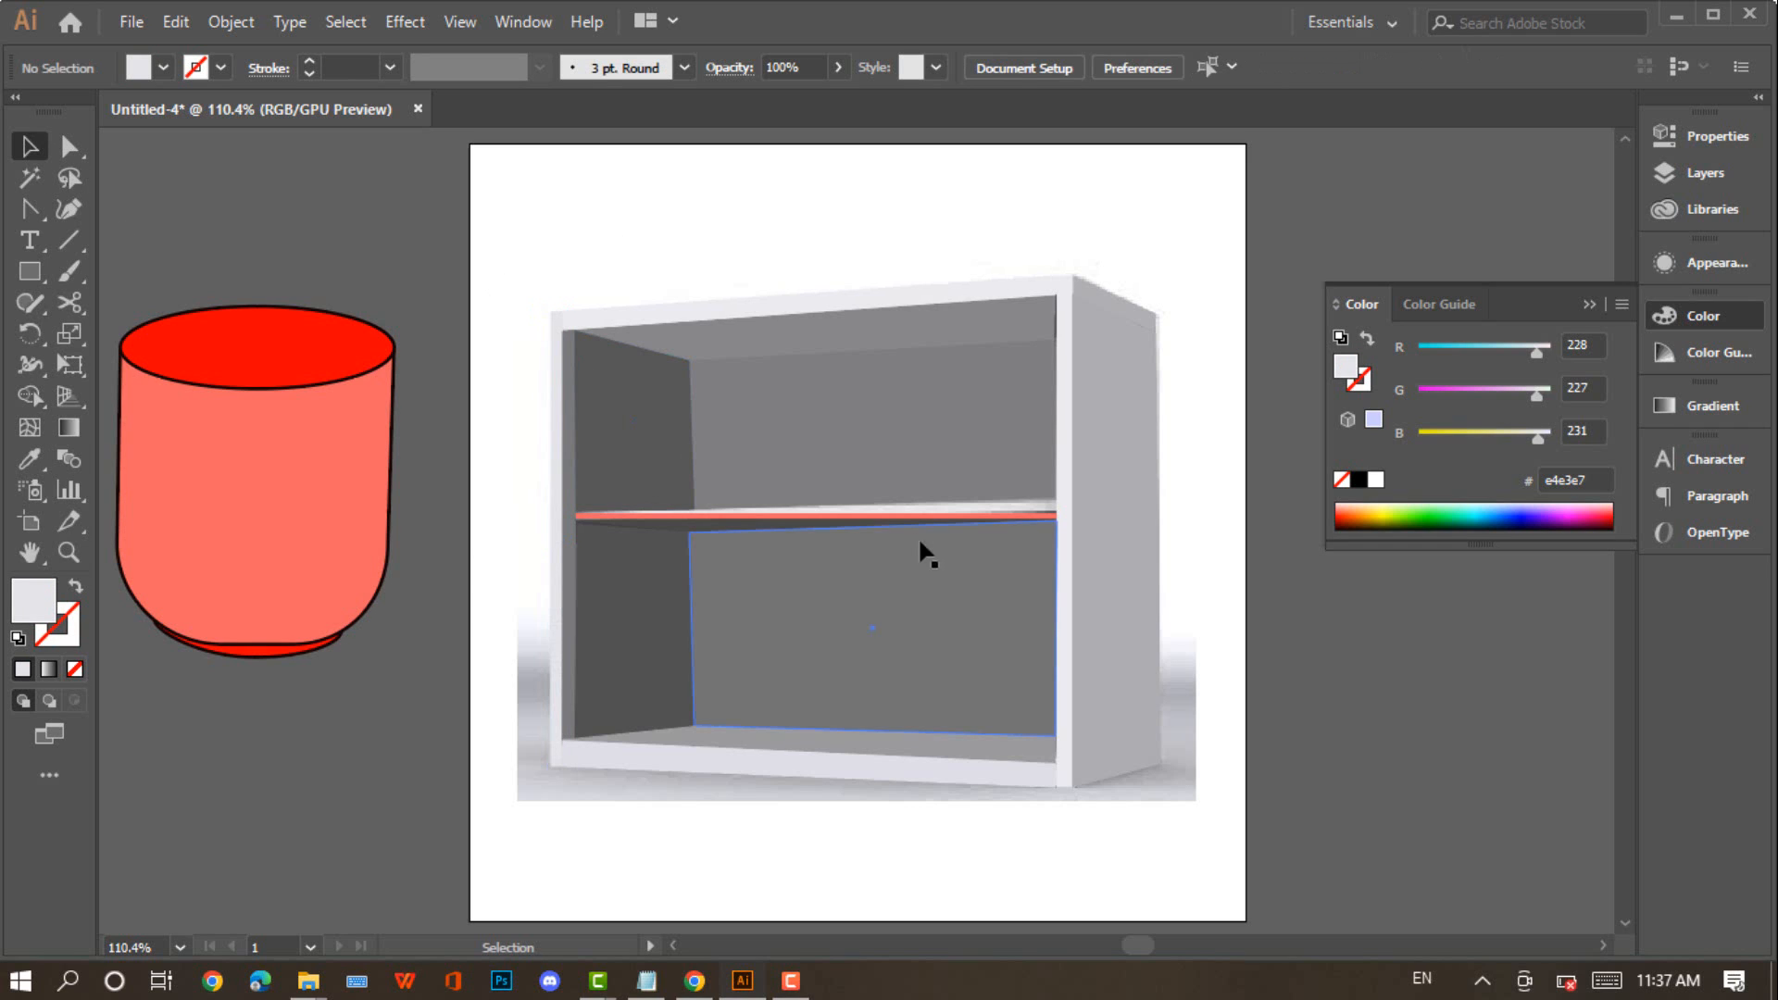
# Examine the outlines of the middle shelf's front edge and neighbouring shapes, and those of the whole cabinet tracing
pyautogui.click(880, 519)
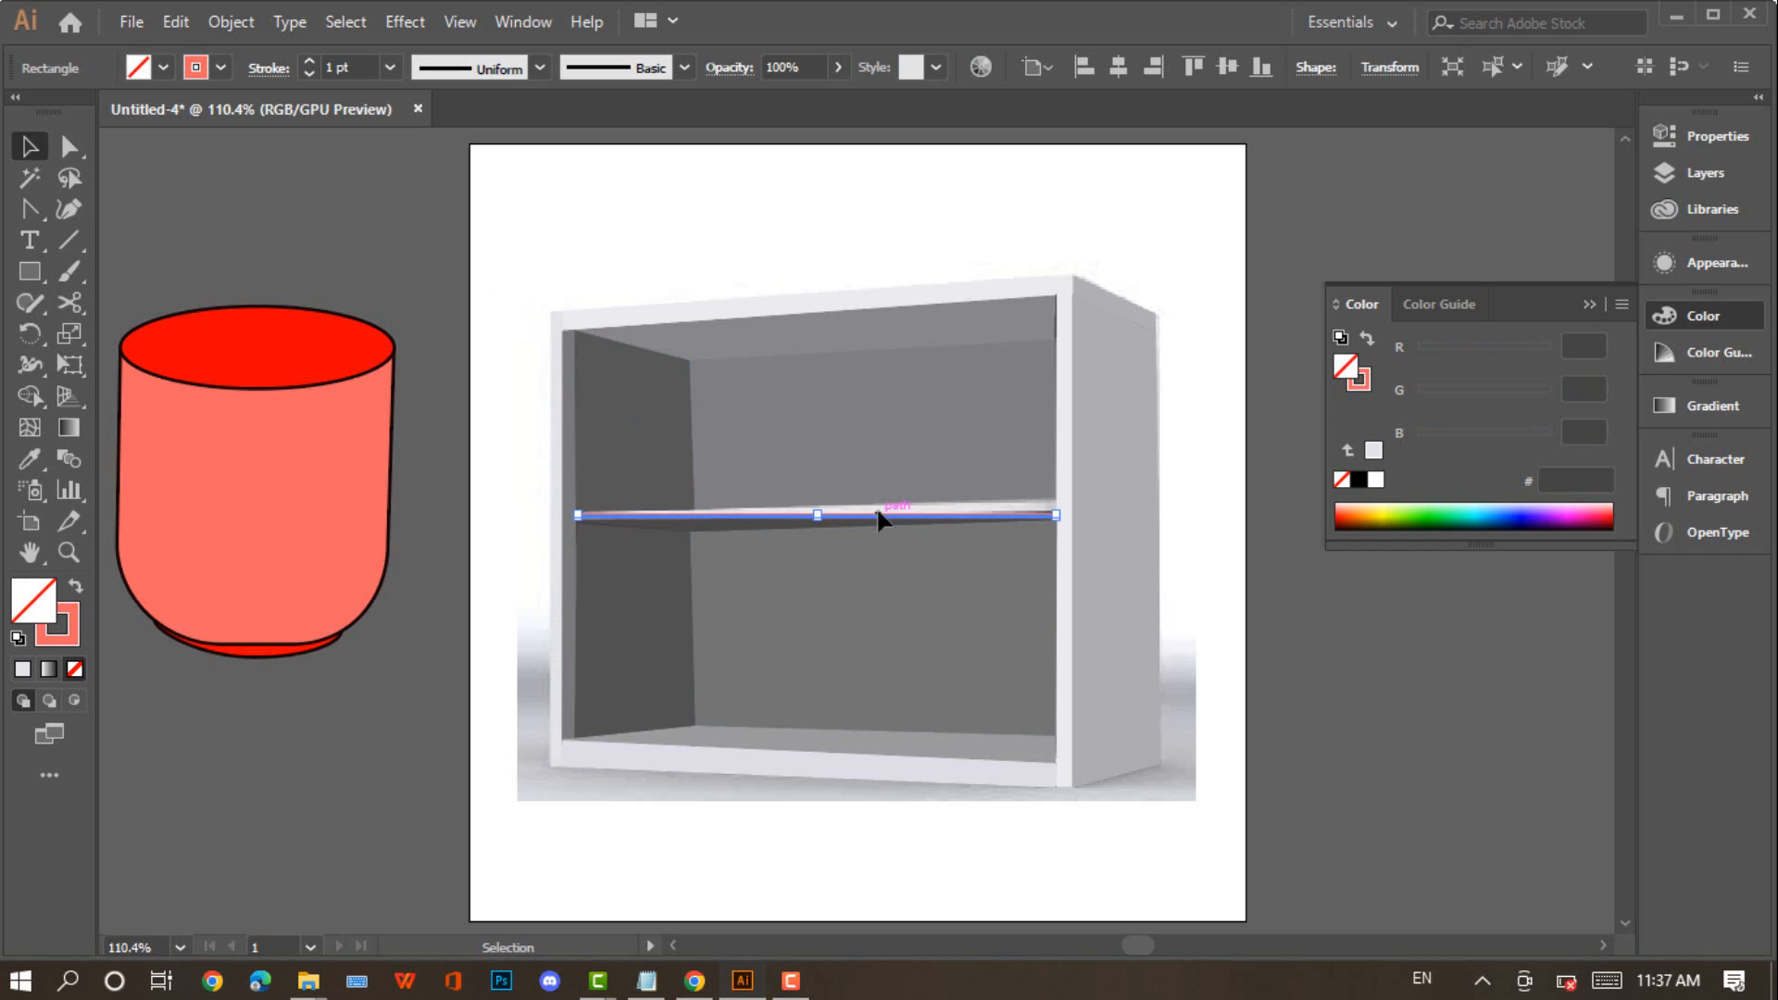
pyautogui.click(789, 236)
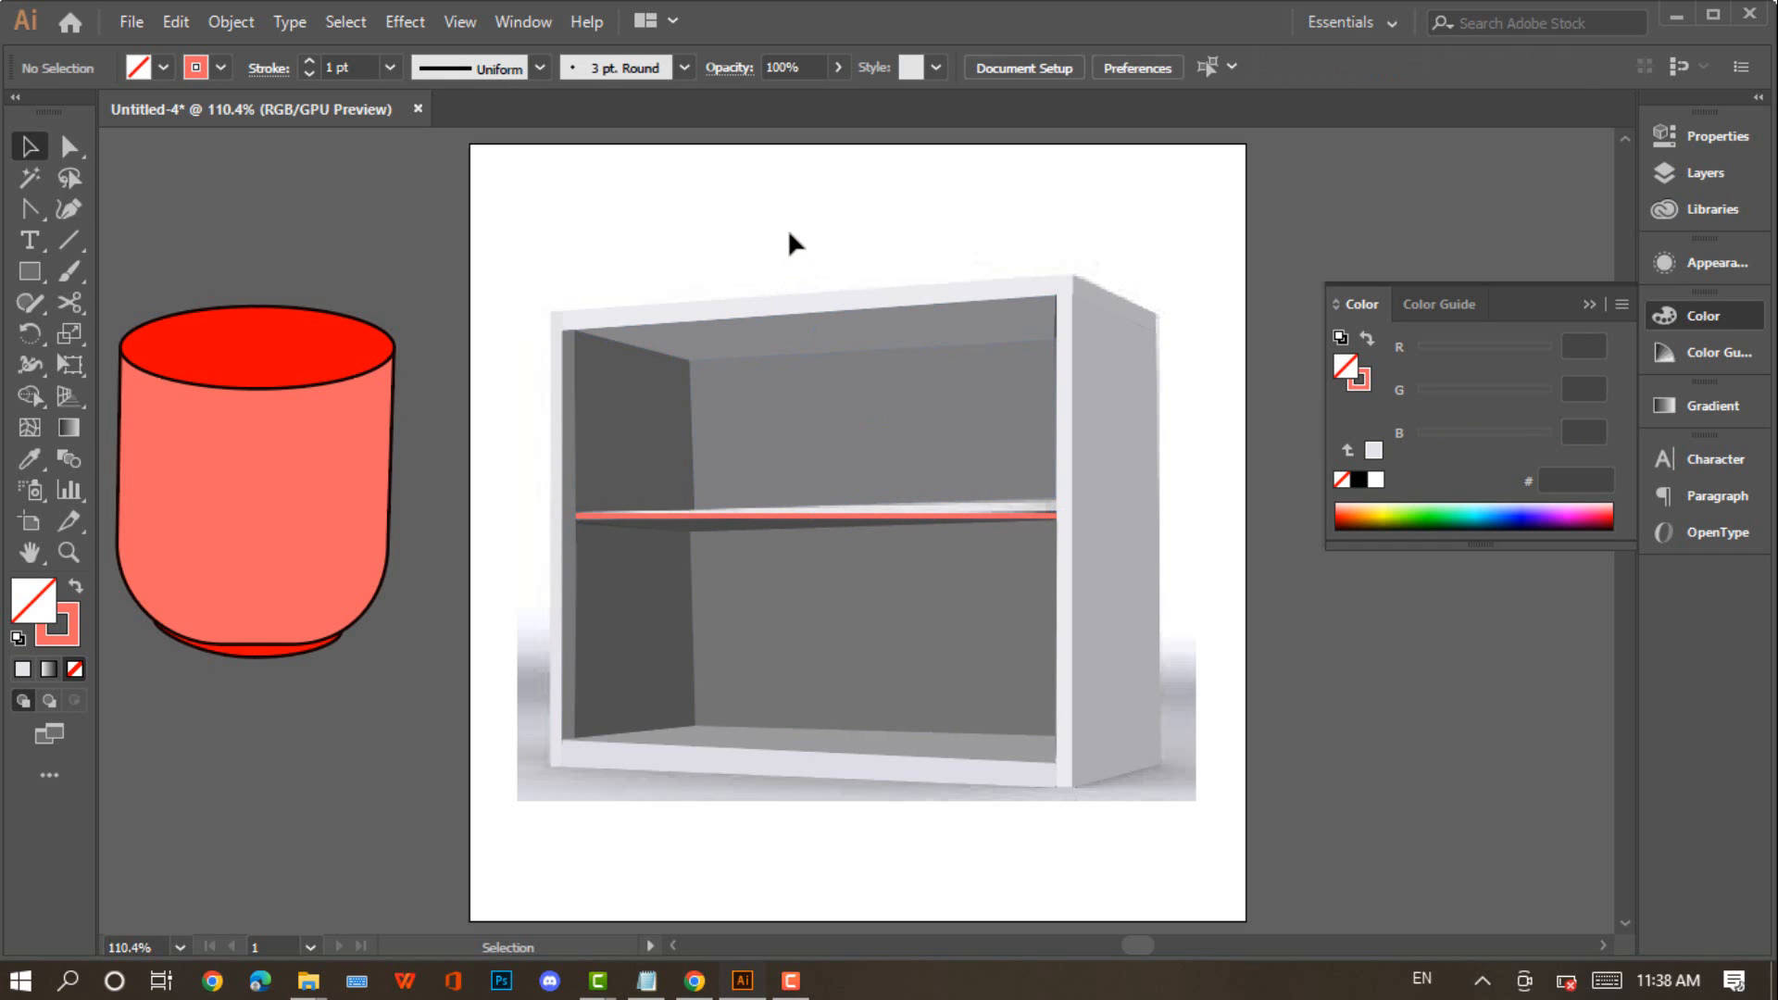
pyautogui.click(809, 527)
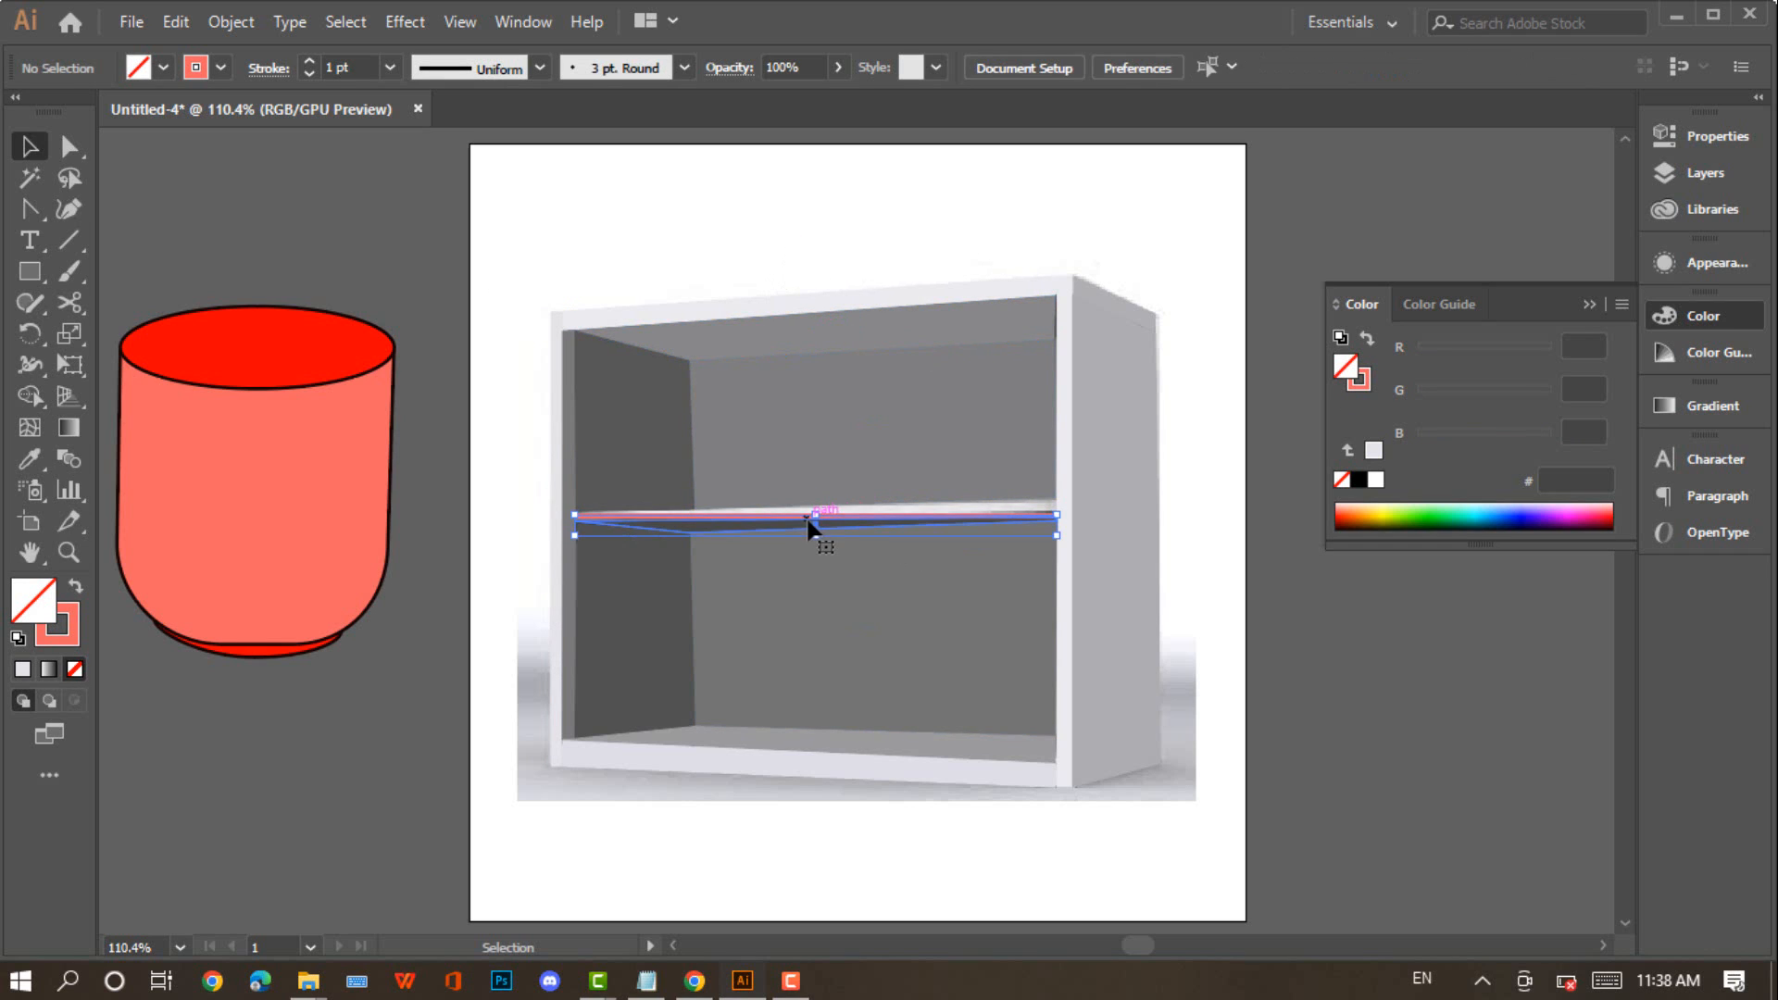
pyautogui.click(607, 508)
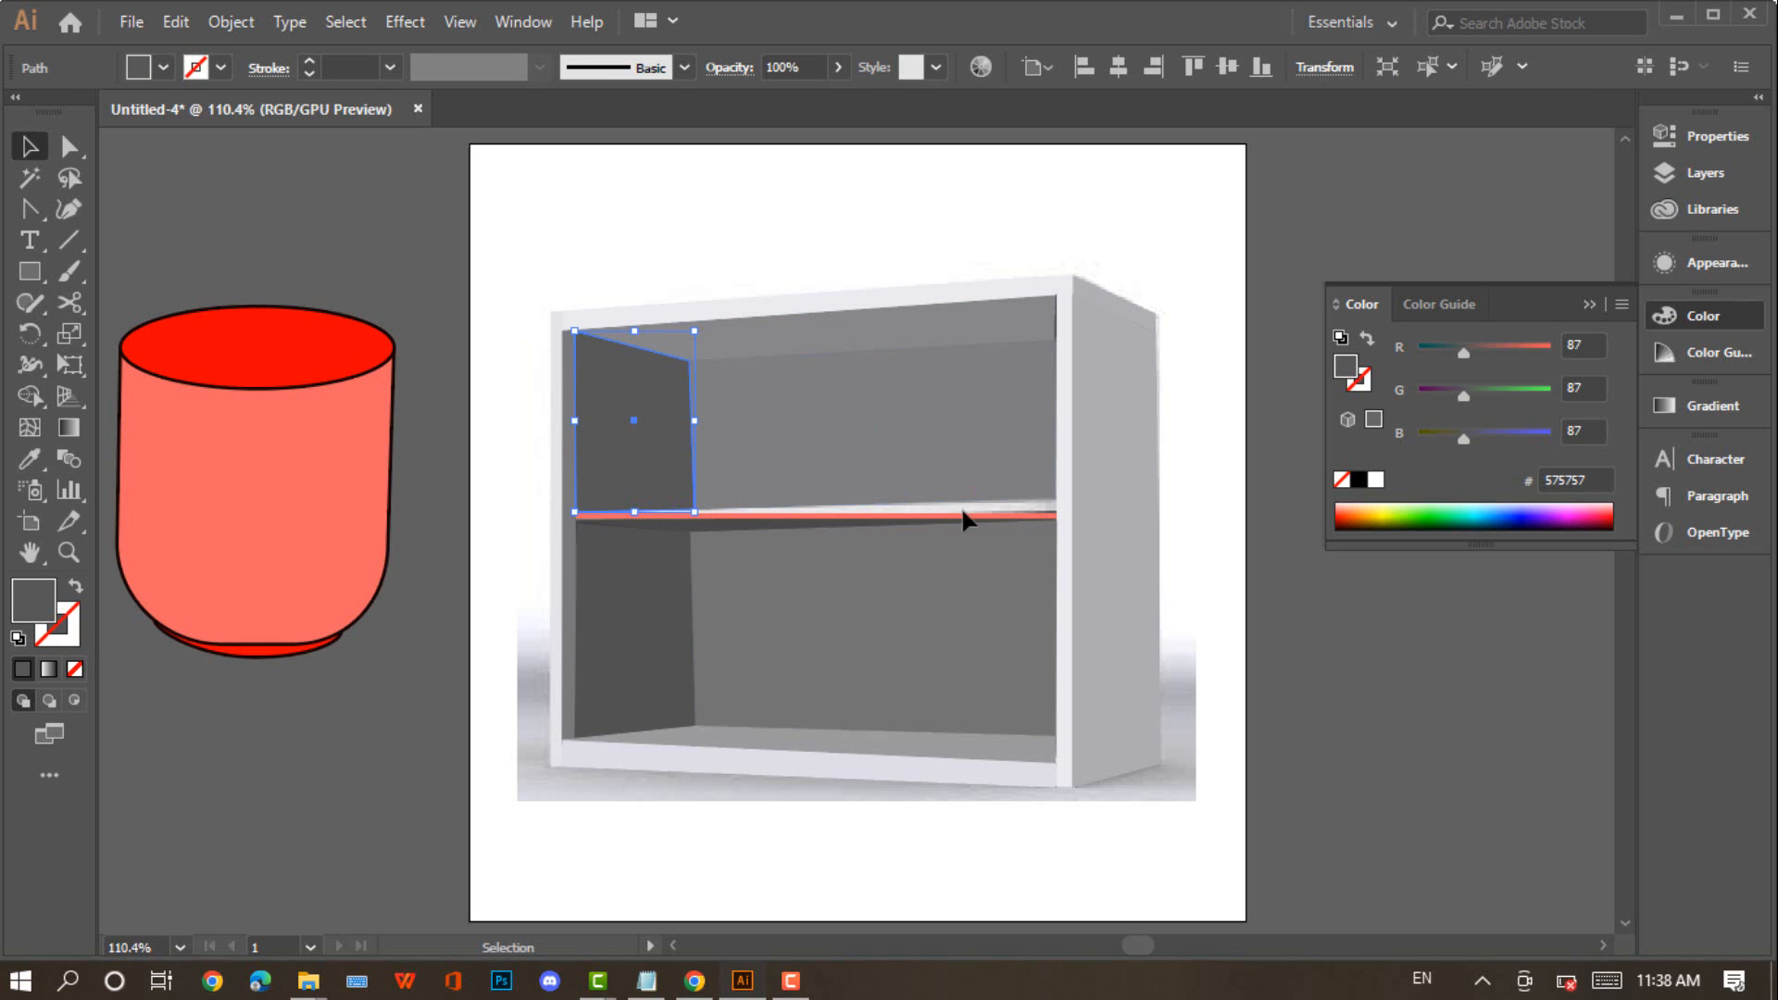
pyautogui.click(930, 517)
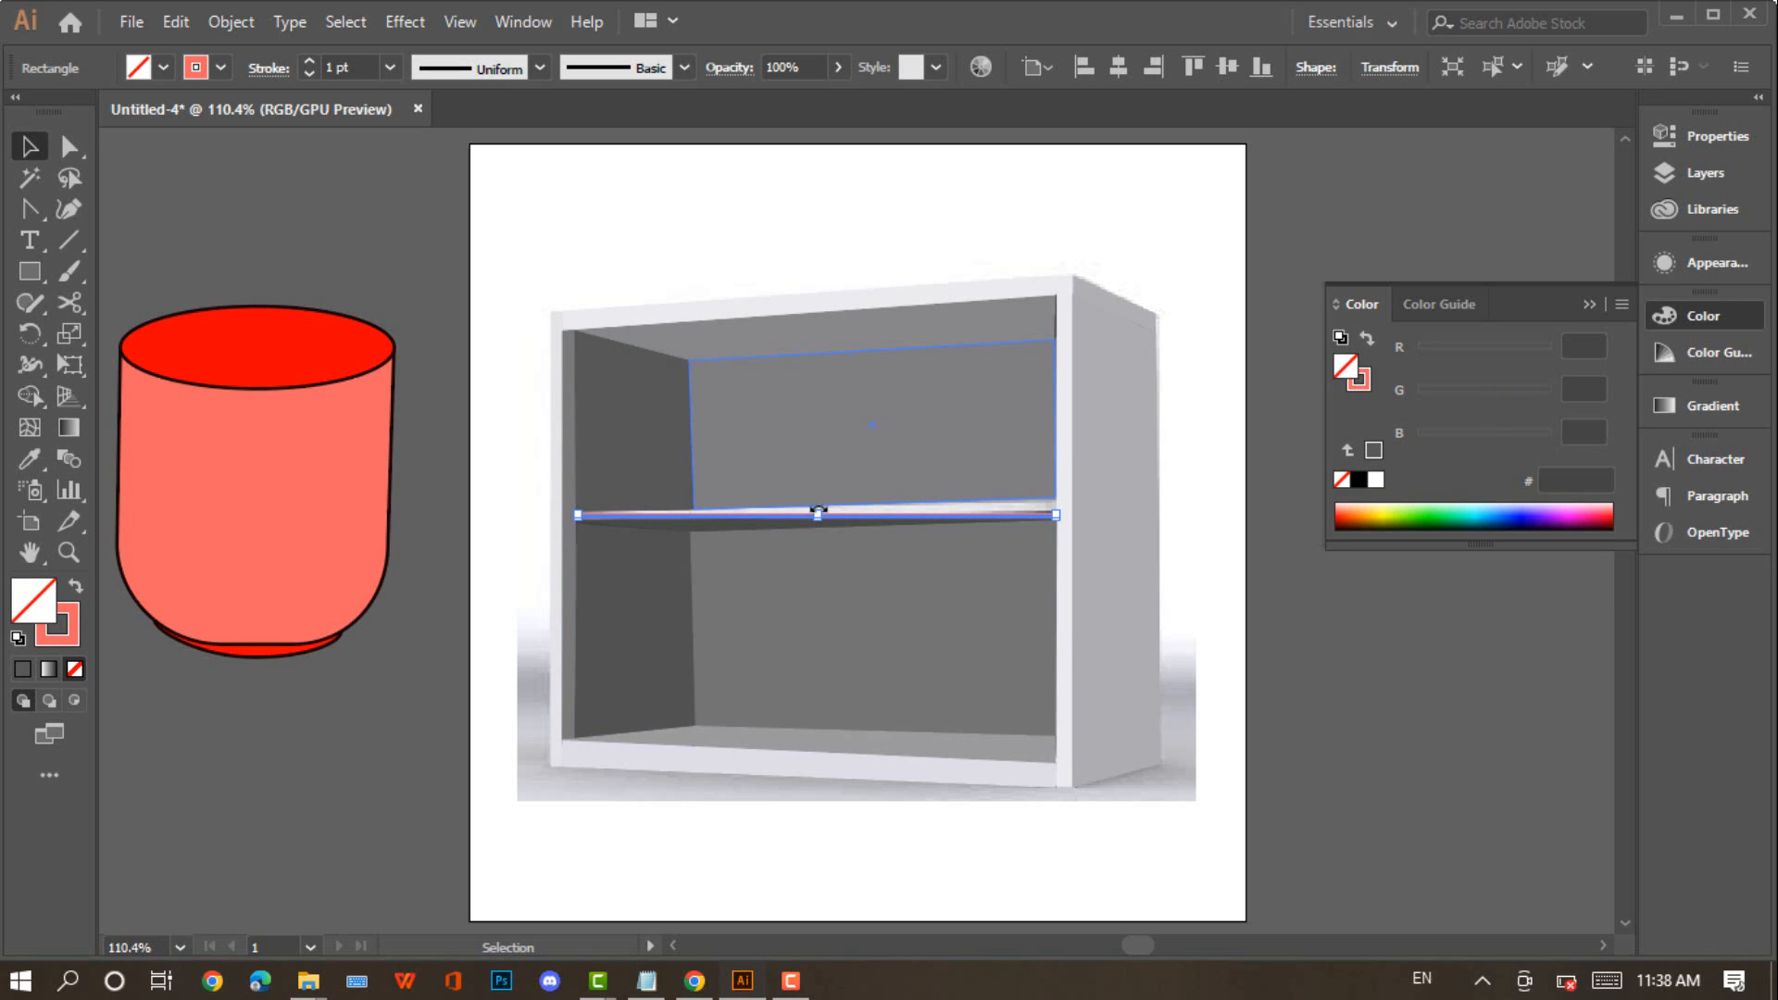
pyautogui.click(1199, 459)
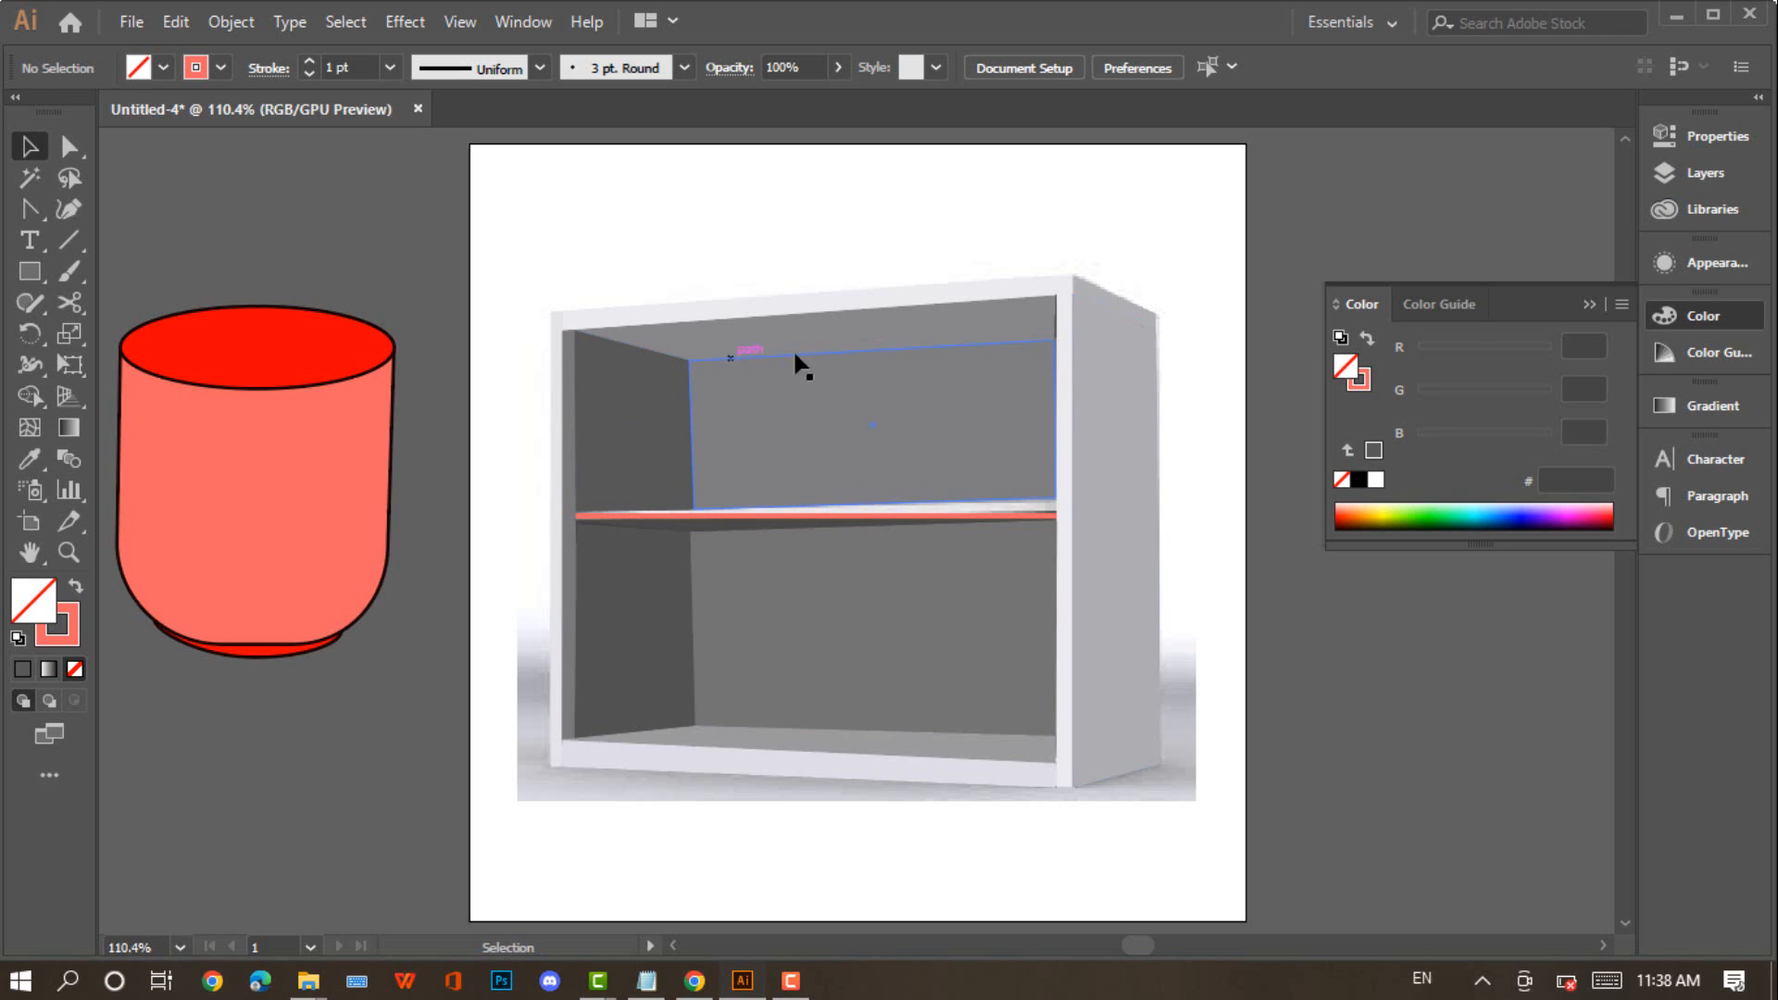
pyautogui.moveTo(510, 248); pyautogui.dragTo(1147, 799)
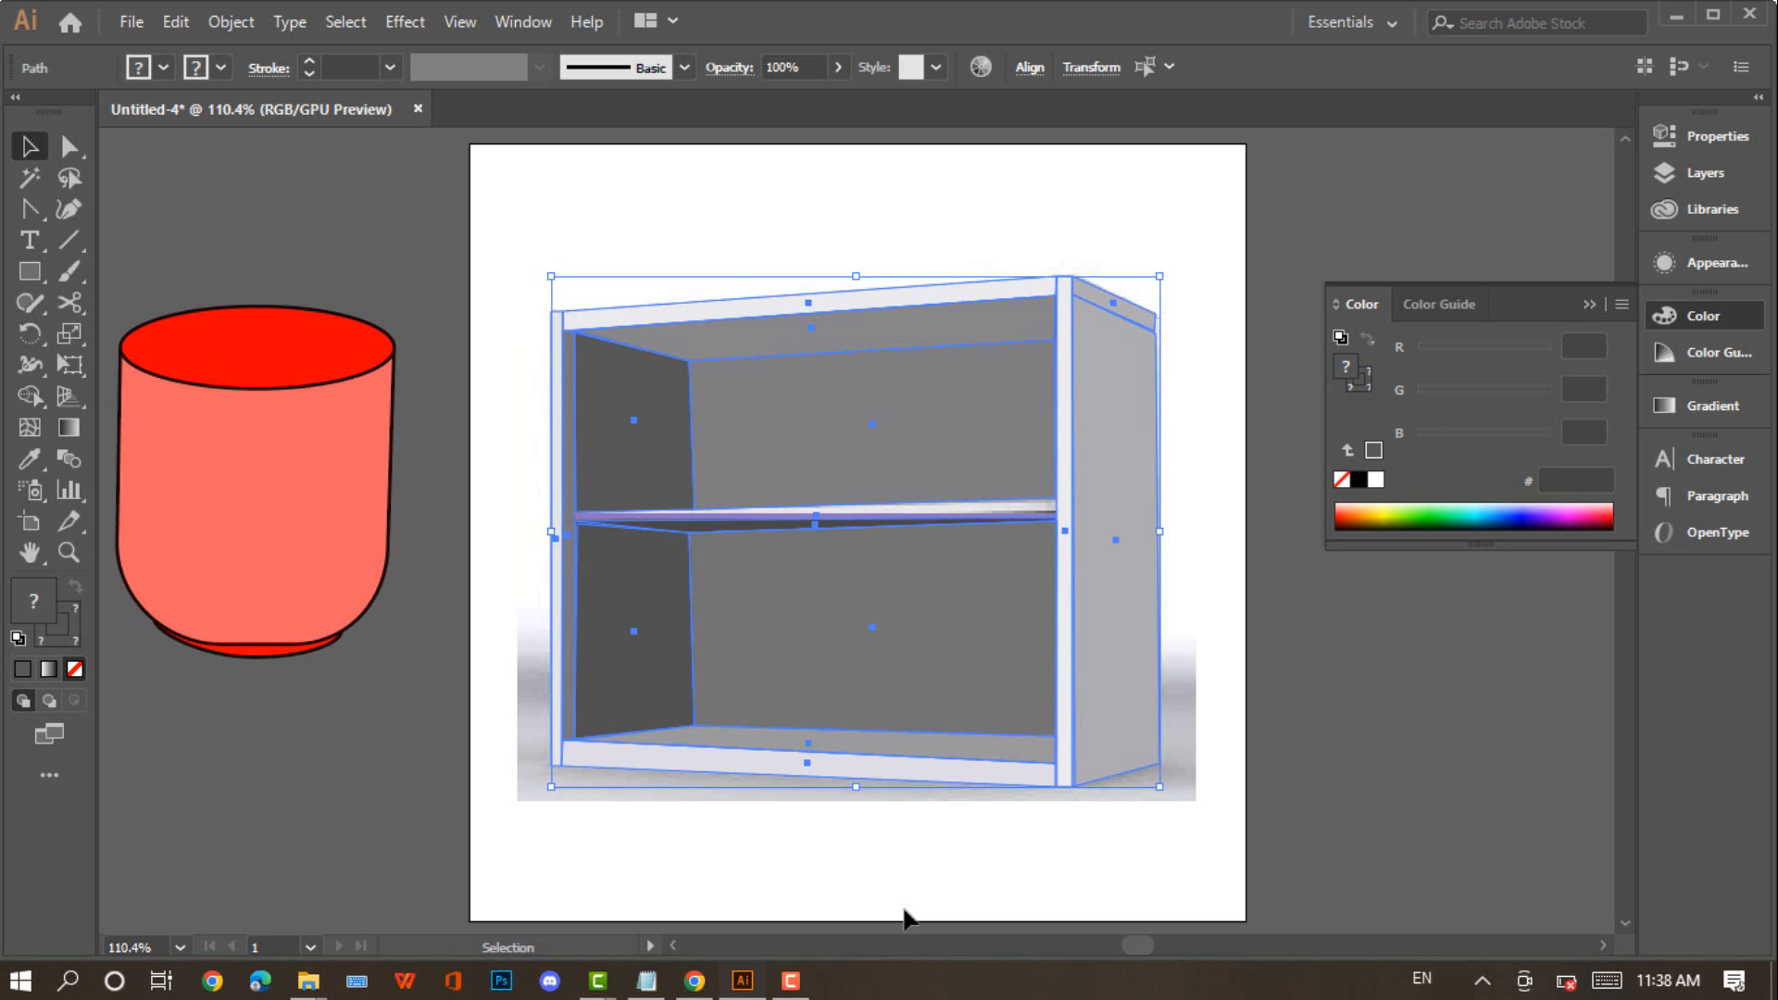
pyautogui.click(966, 900)
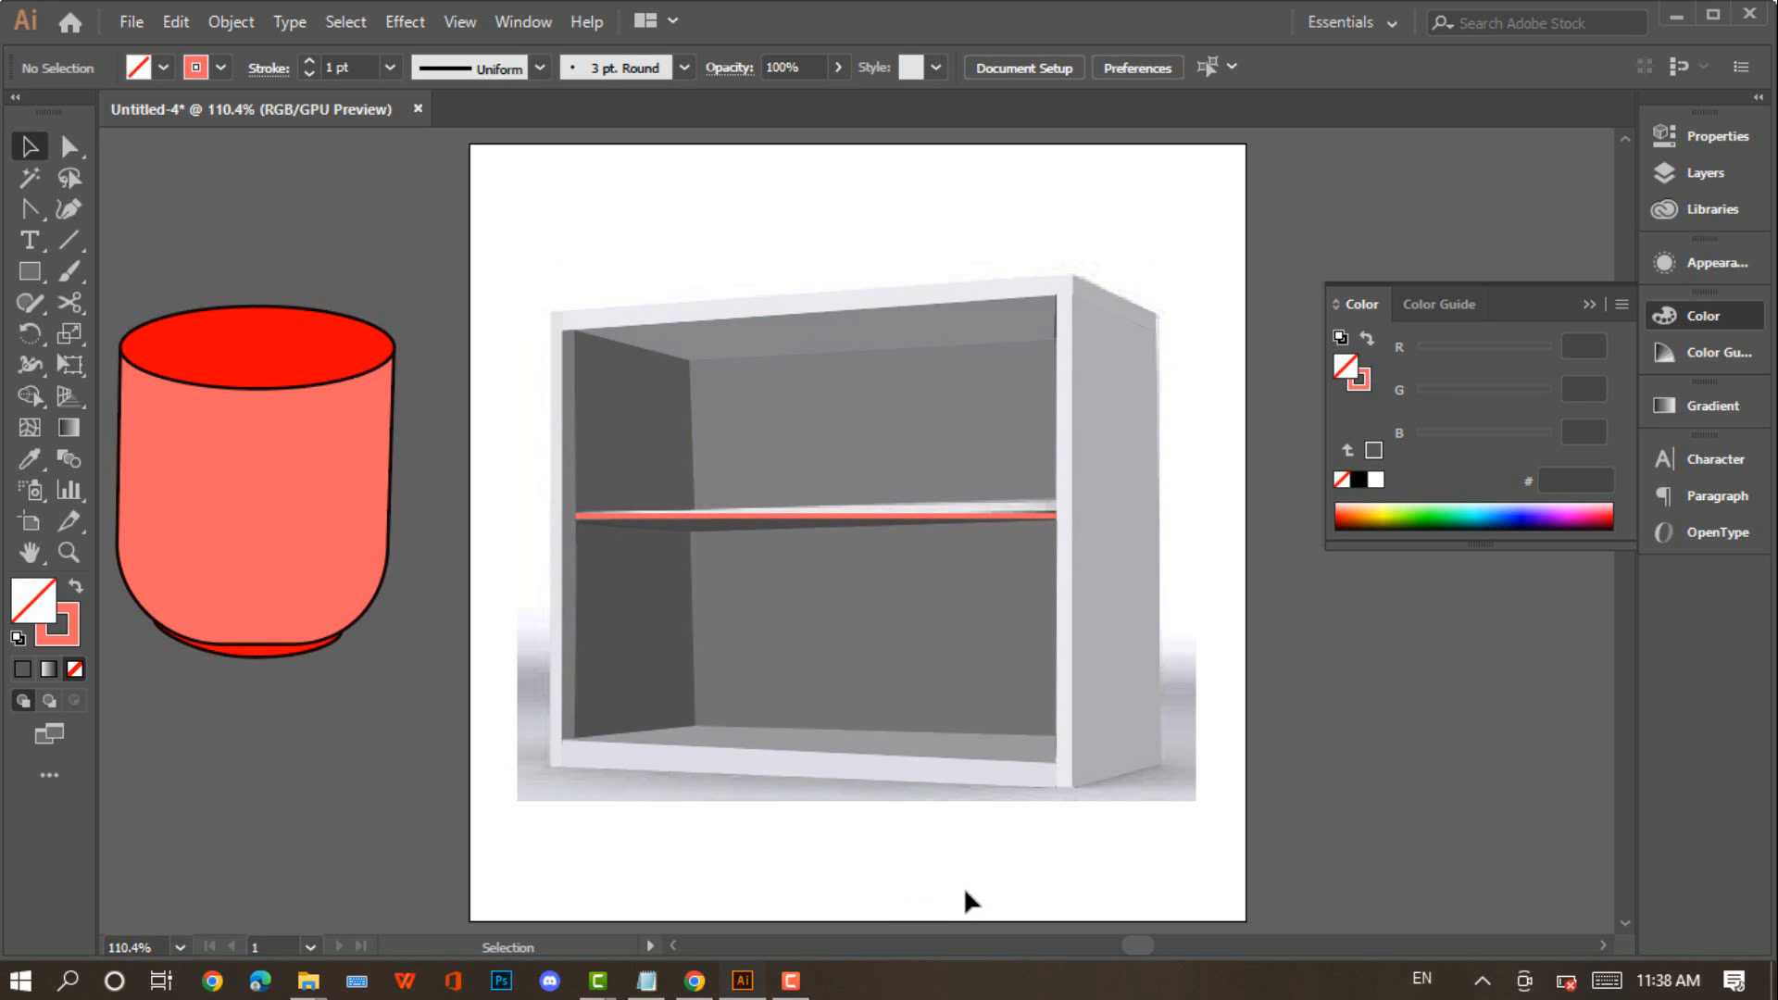